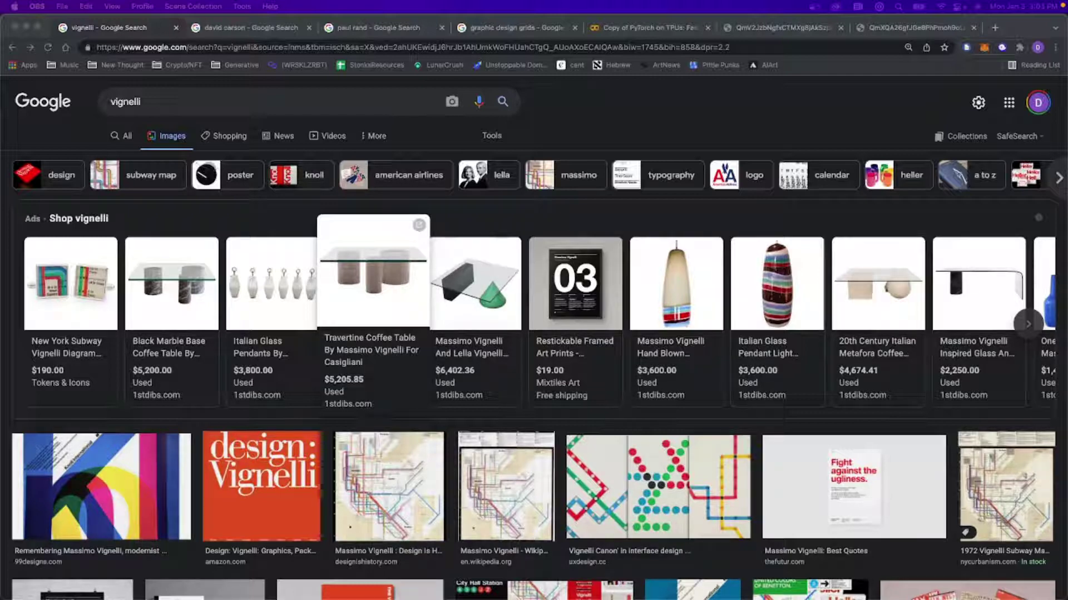
Bring Chrome to the front and scroll through the current image results.
{"action": "left_click", "coordinate": [269, 211]}
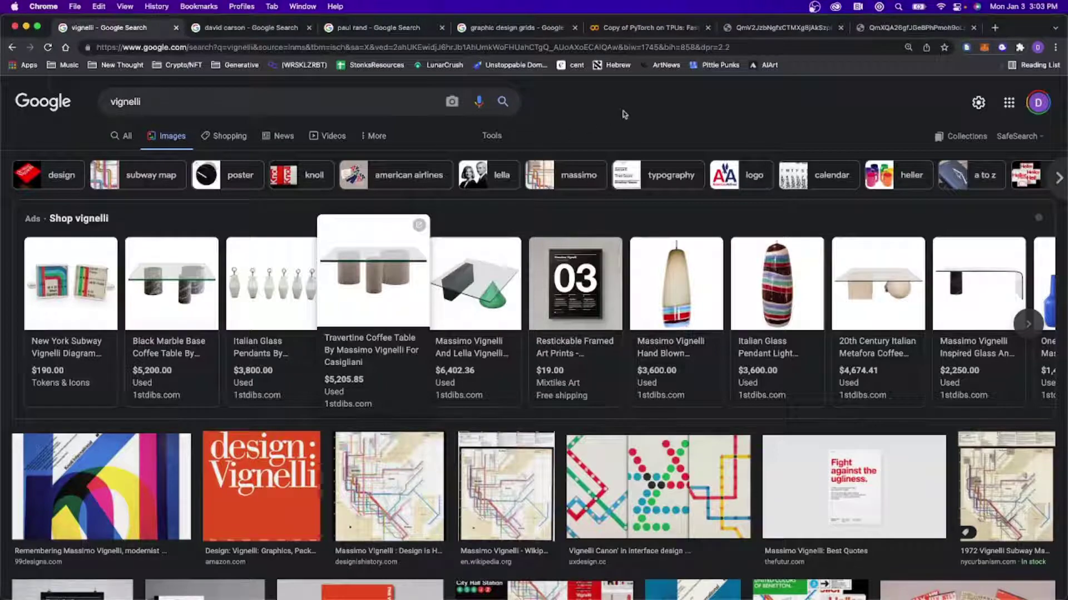
{"action": "scroll", "coordinate": [7, 304], "scroll_direction": "down", "scroll_amount": 3}
{"action": "scroll", "coordinate": [8, 304], "scroll_direction": "up", "scroll_amount": 3}
{"action": "scroll", "coordinate": [8, 304], "scroll_direction": "down", "scroll_amount": 1}
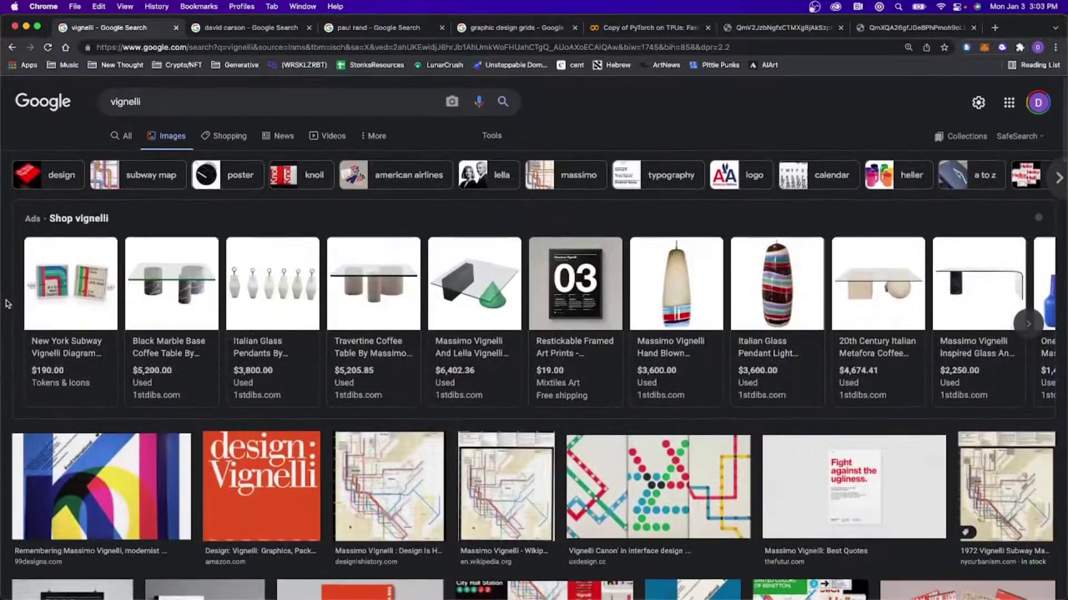
{"action": "mouse_move", "coordinate": [17, 306]}
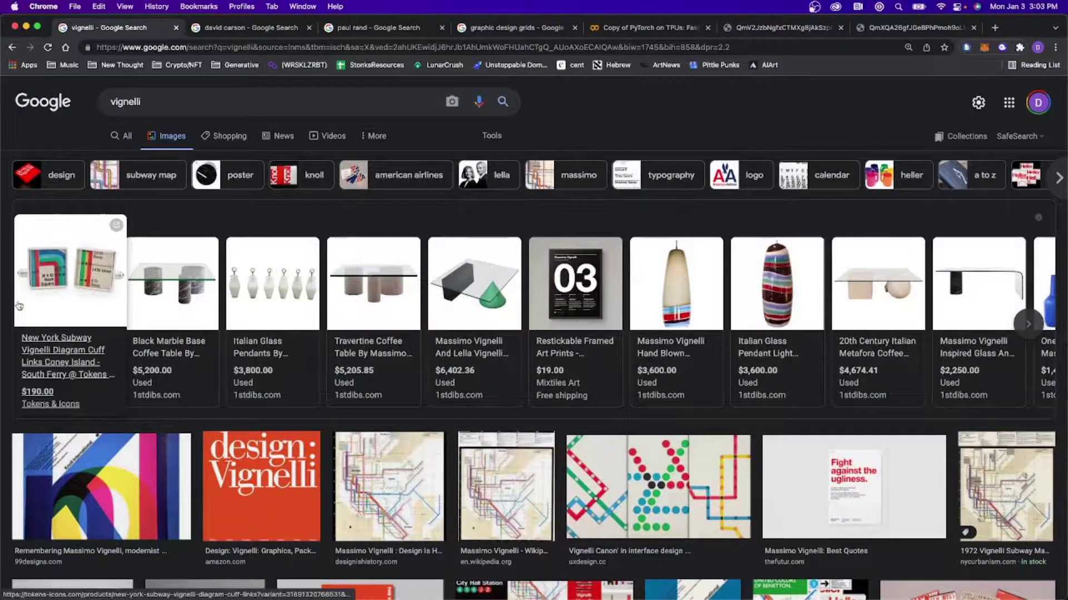
{"action": "scroll", "coordinate": [17, 306], "scroll_direction": "down", "scroll_amount": 5}
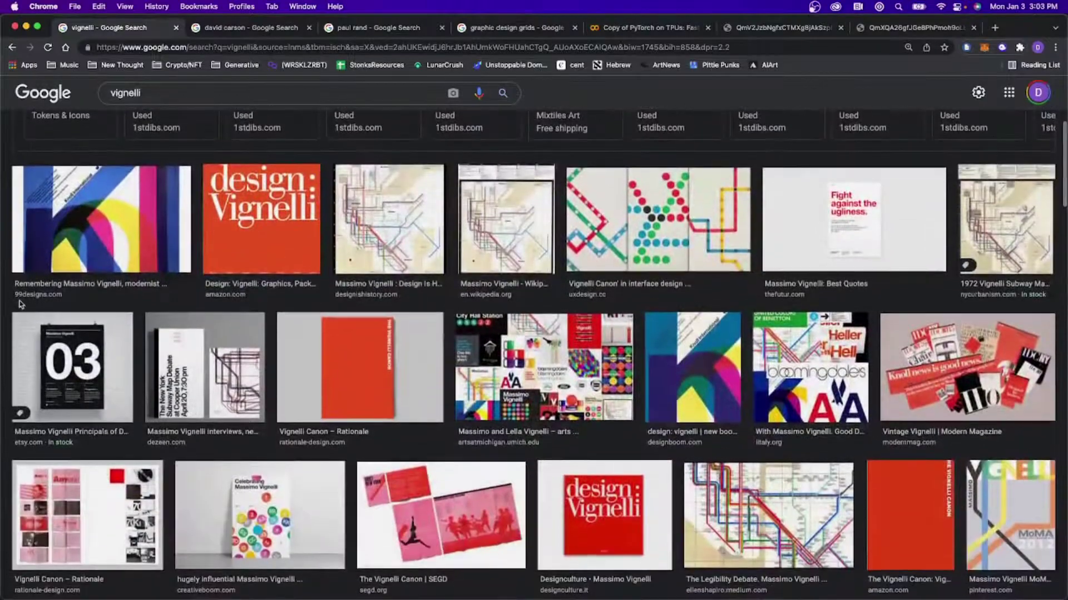
{"action": "scroll", "coordinate": [20, 304], "scroll_direction": "down", "scroll_amount": 4}
{"action": "scroll", "coordinate": [21, 304], "scroll_direction": "down", "scroll_amount": 5}
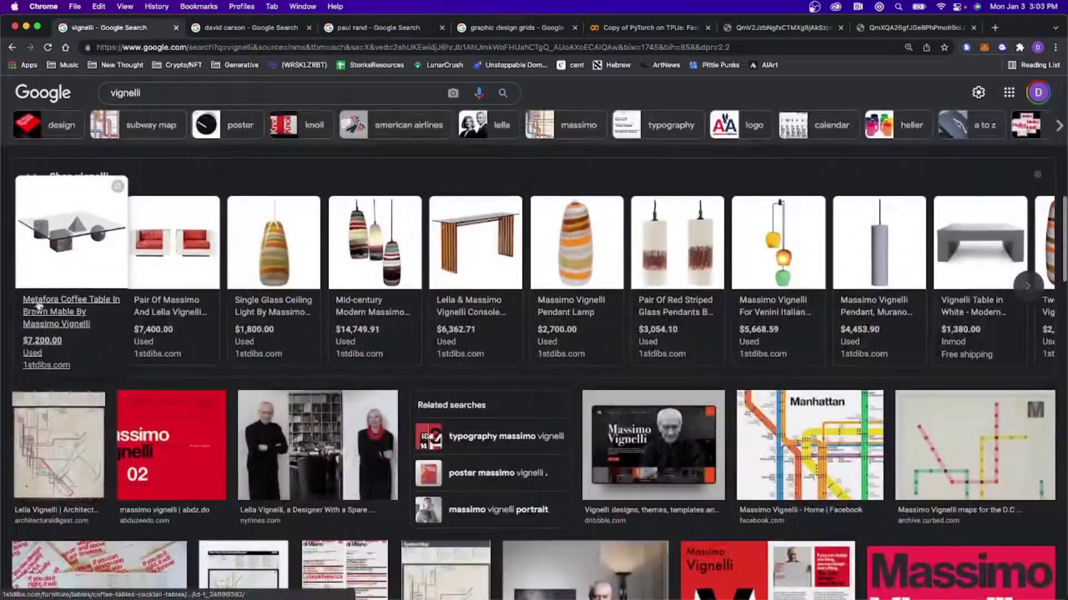
{"action": "mouse_move", "coordinate": [276, 312]}
{"action": "scroll", "coordinate": [276, 311], "scroll_direction": "down", "scroll_amount": 6}
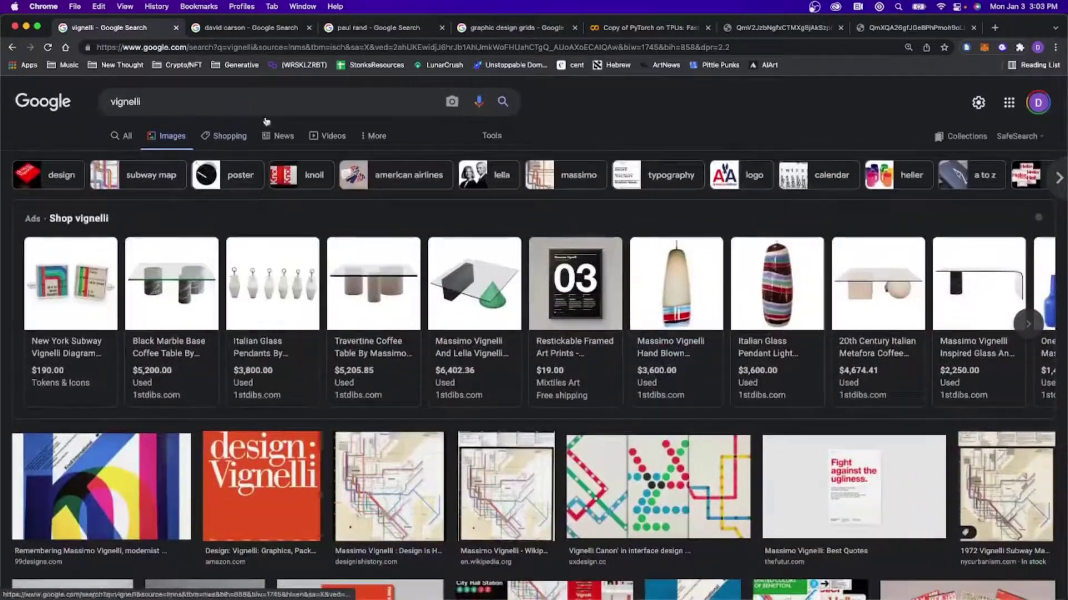
Scroll through the david carson image results.
{"action": "left_click", "coordinate": [246, 29]}
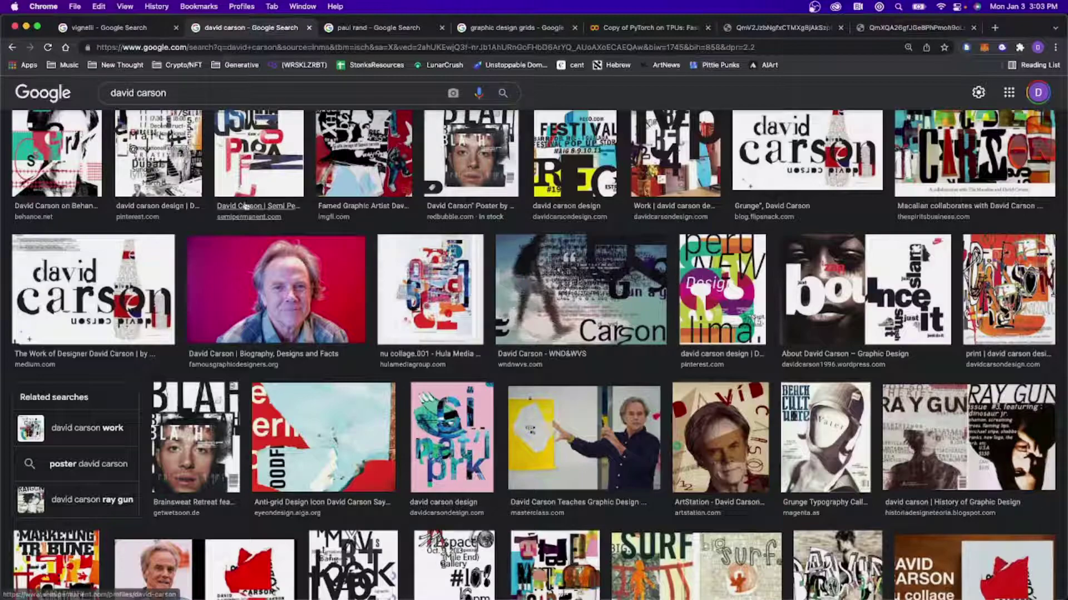
{"action": "scroll", "coordinate": [226, 210], "scroll_direction": "up", "scroll_amount": 5}
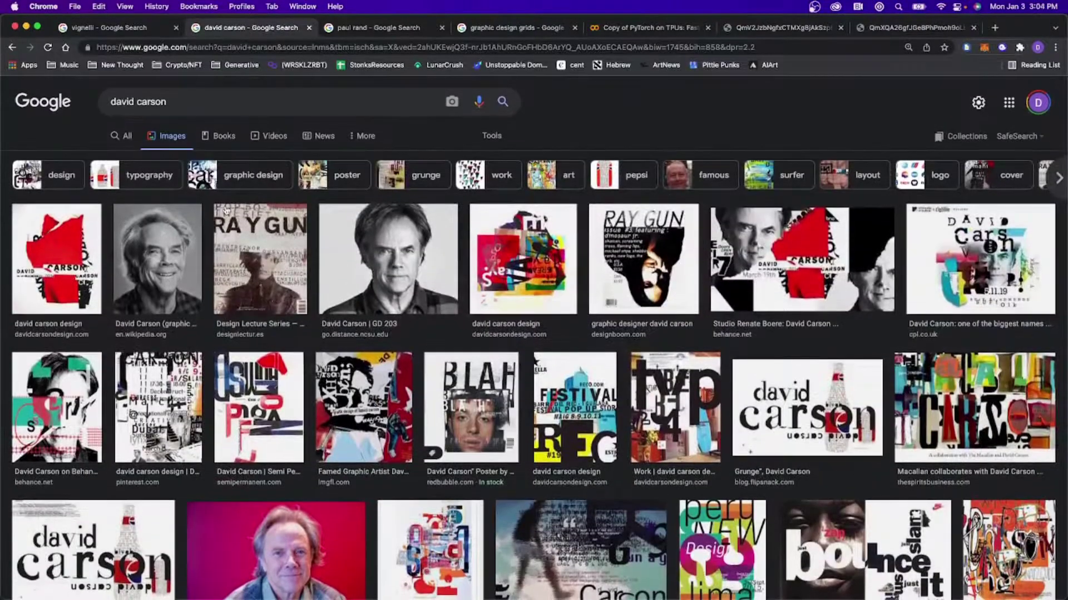
{"action": "scroll", "coordinate": [227, 210], "scroll_direction": "down", "scroll_amount": 6}
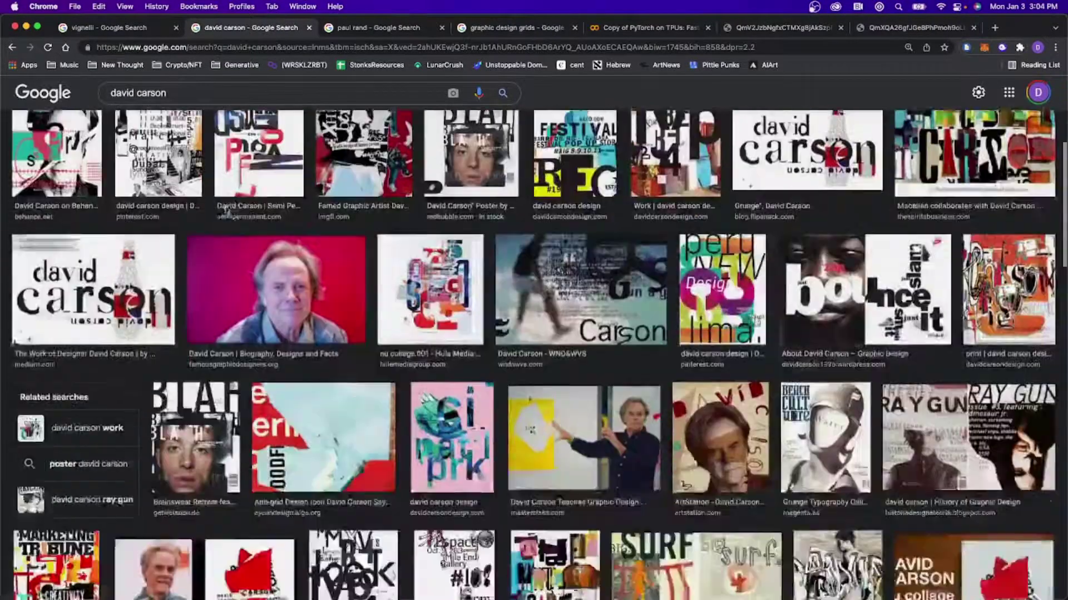
{"action": "scroll", "coordinate": [226, 210], "scroll_direction": "down", "scroll_amount": 4}
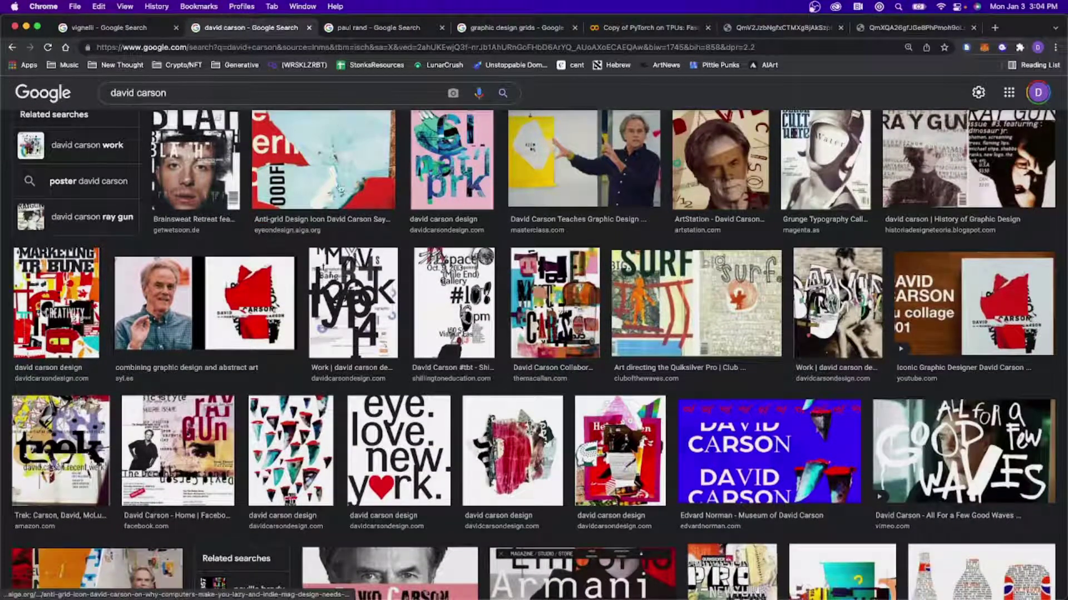
{"action": "scroll", "coordinate": [440, 247], "scroll_direction": "down", "scroll_amount": 5}
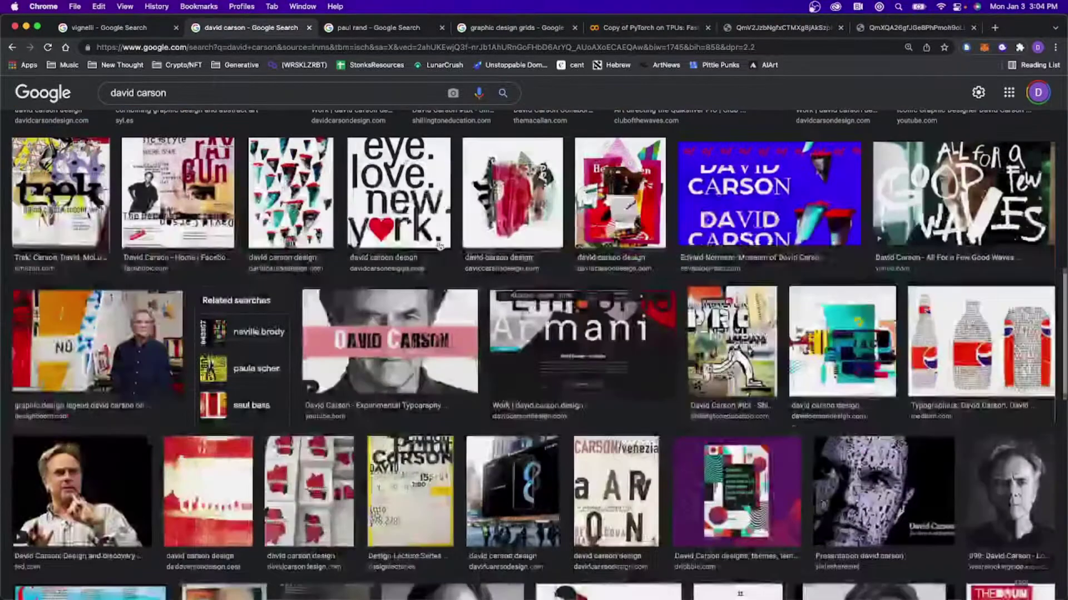
Flip between the paul rand, david carson and vignelli results, ending on paul rand.
{"action": "left_click", "coordinate": [389, 28]}
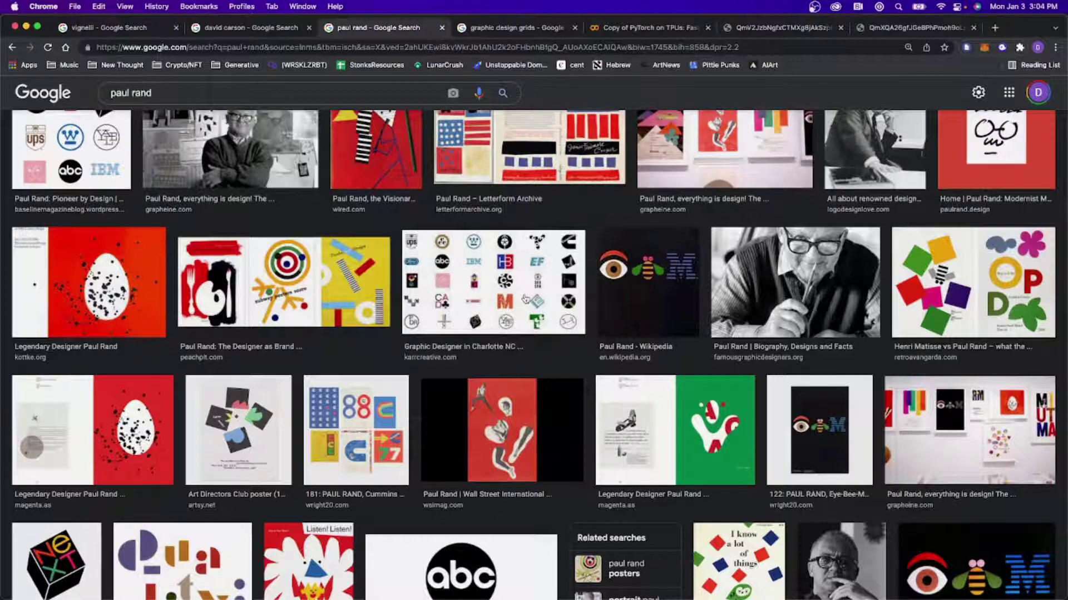
{"action": "scroll", "coordinate": [544, 316], "scroll_direction": "up", "scroll_amount": 2}
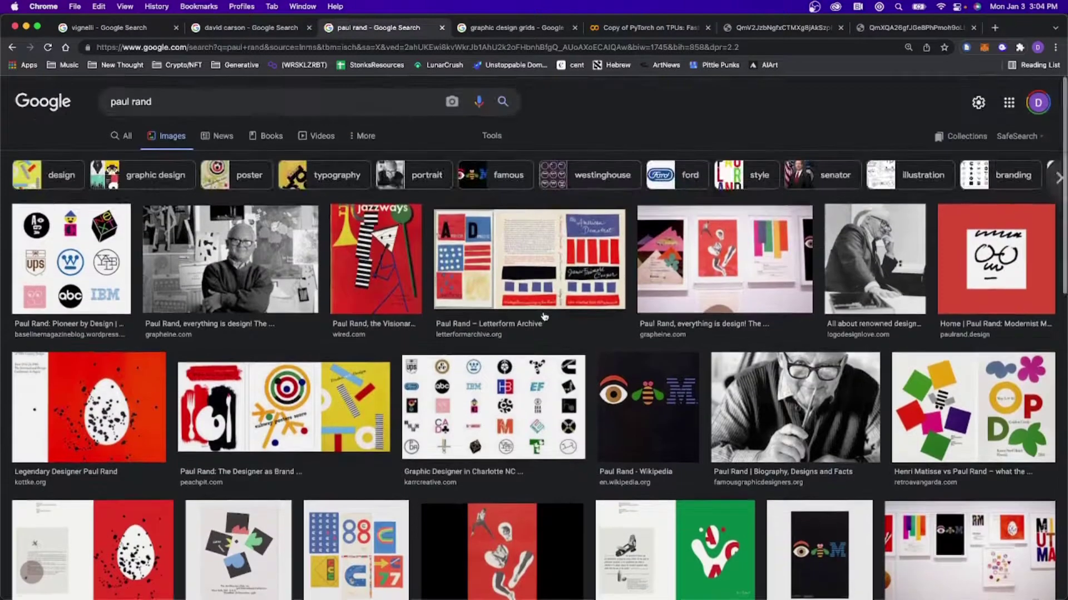
{"action": "left_click", "coordinate": [245, 29]}
{"action": "left_click", "coordinate": [139, 29]}
{"action": "left_click", "coordinate": [240, 31]}
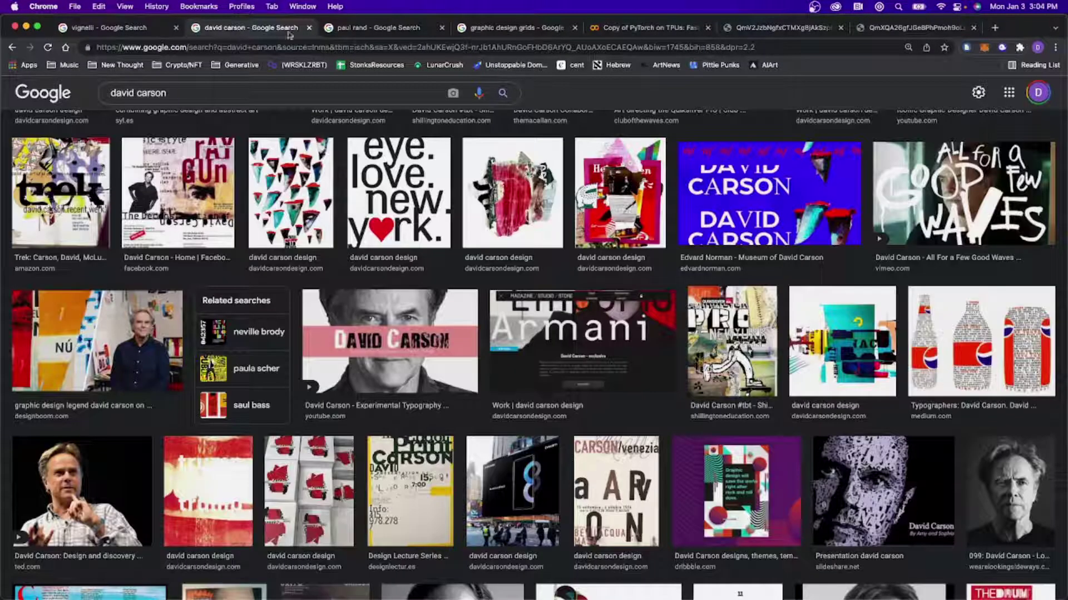
{"action": "left_click", "coordinate": [354, 29]}
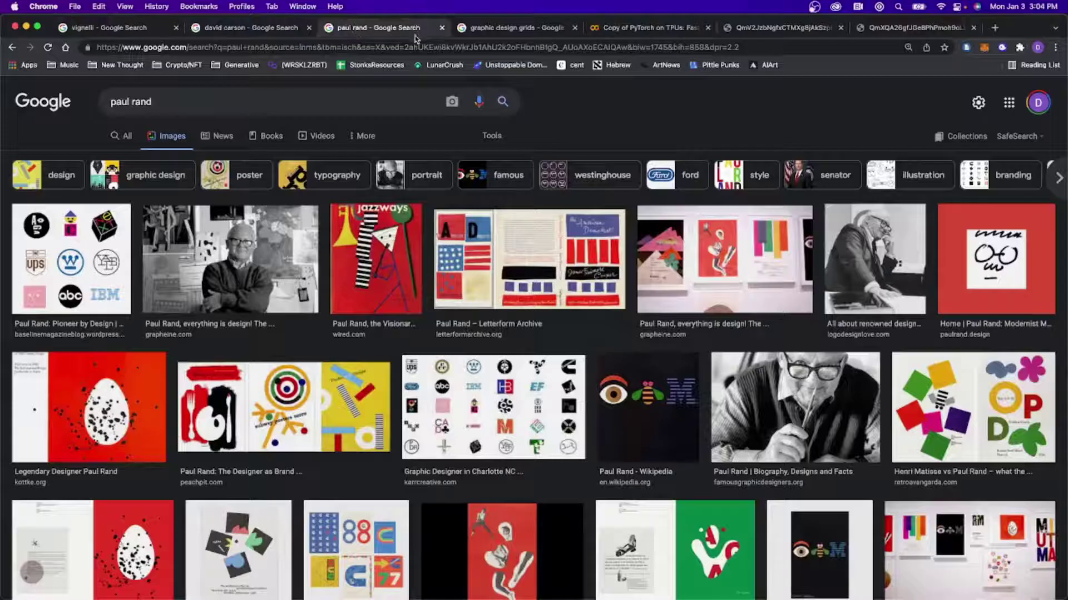
Scroll through the graphic design grids image results.
{"action": "left_click", "coordinate": [533, 33]}
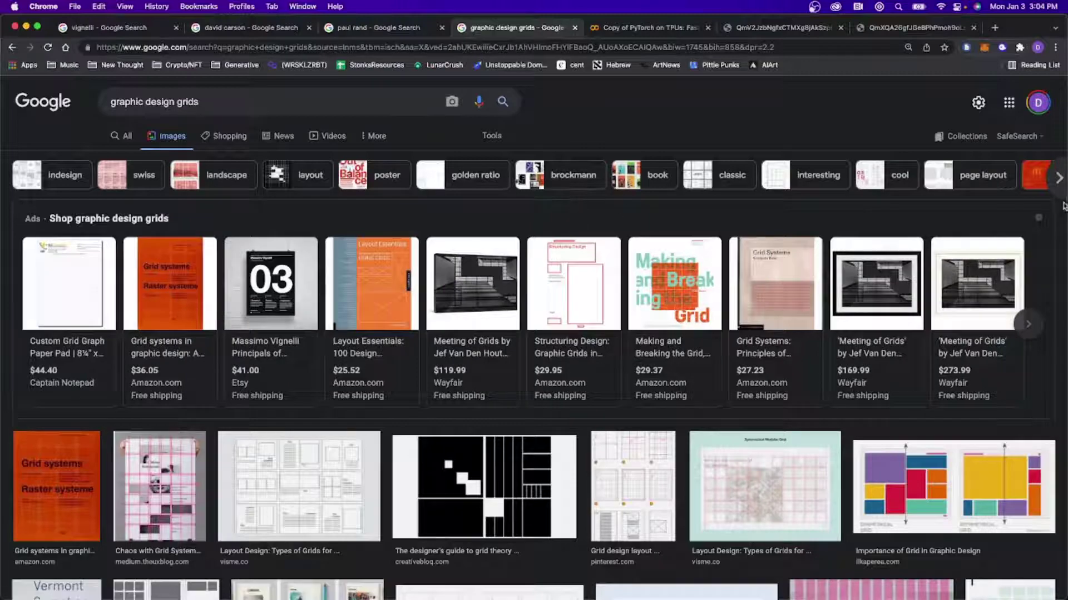
{"action": "scroll", "coordinate": [1065, 207], "scroll_direction": "down", "scroll_amount": 2}
{"action": "scroll", "coordinate": [1064, 207], "scroll_direction": "down", "scroll_amount": 5}
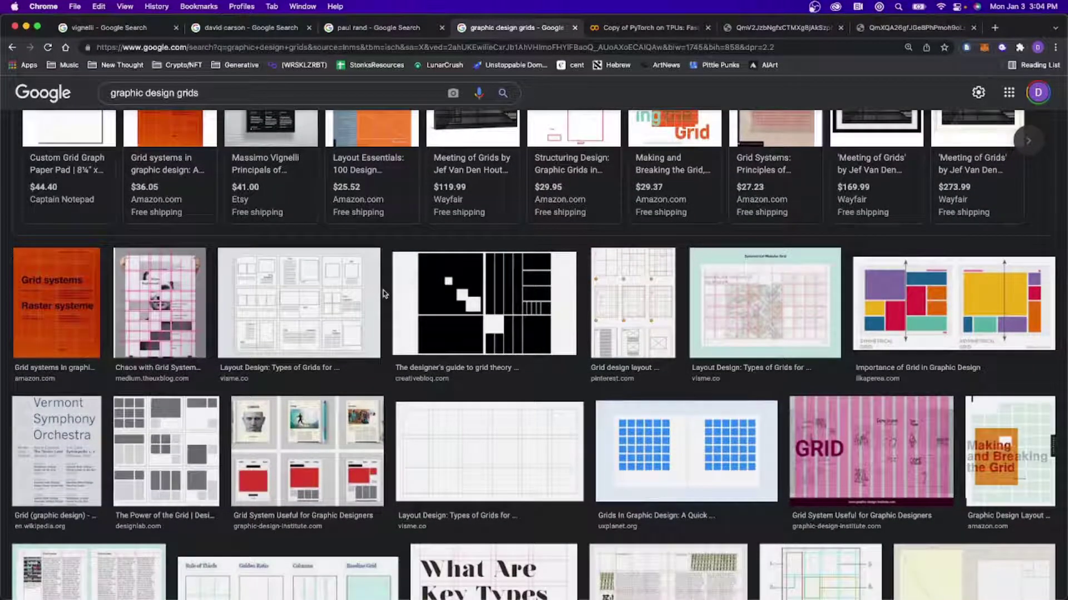
{"action": "scroll", "coordinate": [386, 293], "scroll_direction": "down", "scroll_amount": 2}
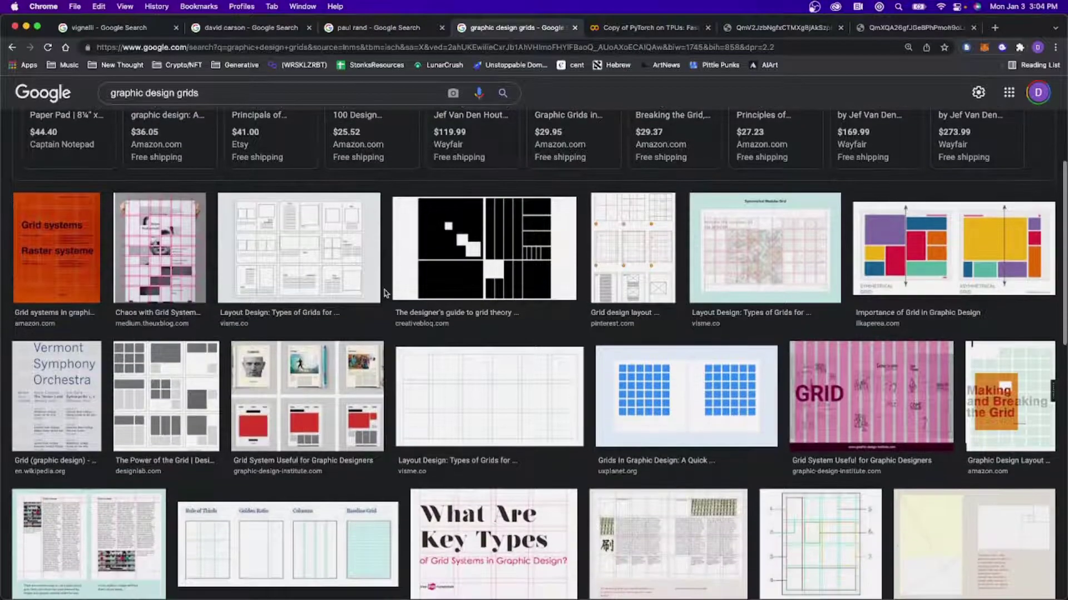
{"action": "scroll", "coordinate": [385, 293], "scroll_direction": "down", "scroll_amount": 3}
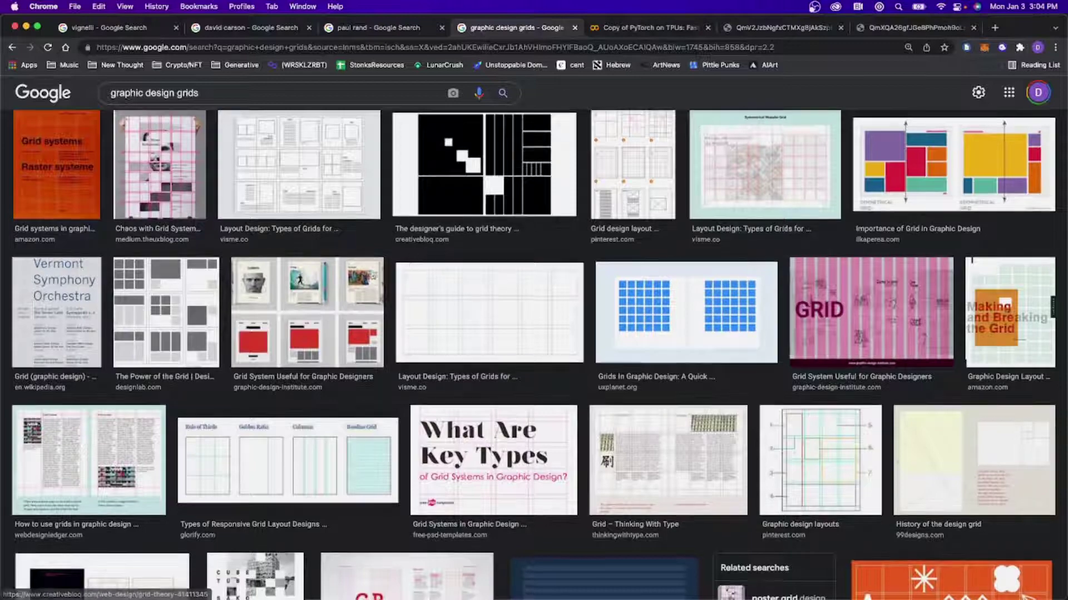
{"action": "scroll", "coordinate": [411, 261], "scroll_direction": "down", "scroll_amount": 3}
{"action": "scroll", "coordinate": [410, 265], "scroll_direction": "down", "scroll_amount": 4}
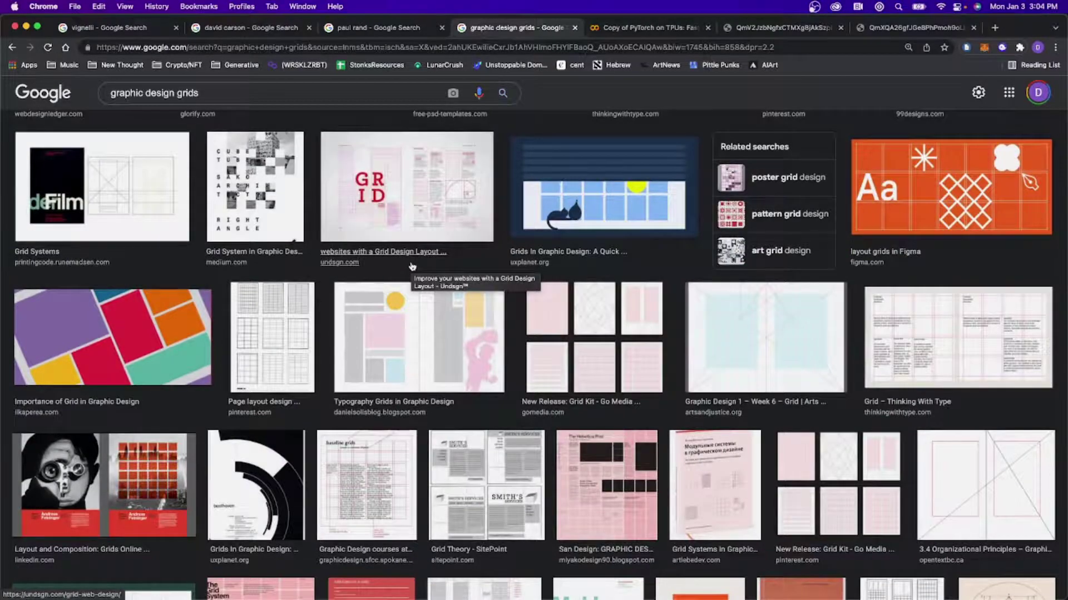
{"action": "scroll", "coordinate": [412, 266], "scroll_direction": "down", "scroll_amount": 2}
{"action": "scroll", "coordinate": [308, 303], "scroll_direction": "down", "scroll_amount": 5}
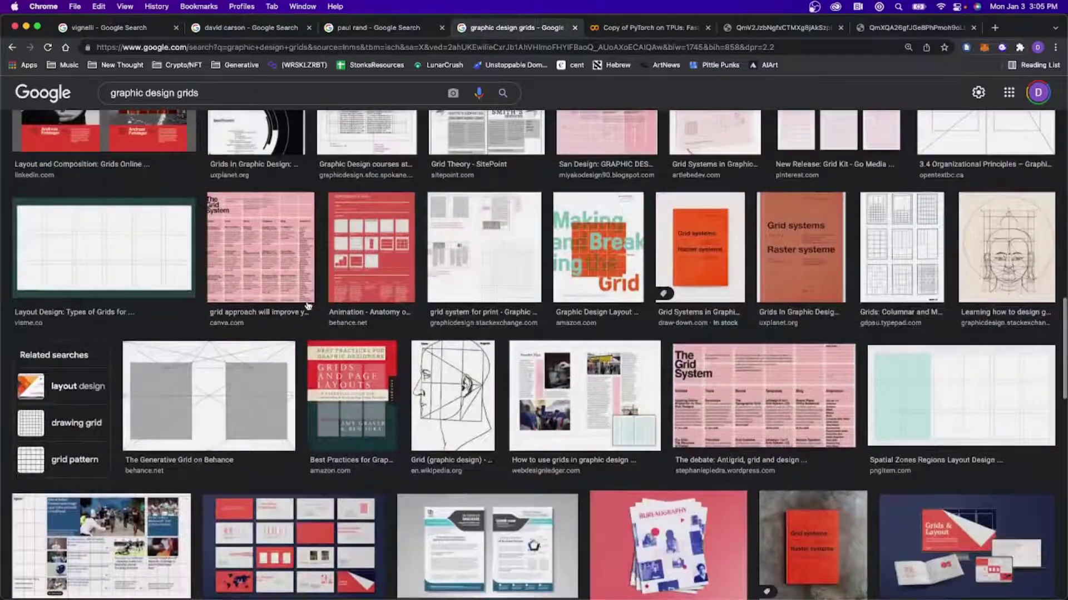
{"action": "scroll", "coordinate": [307, 304], "scroll_direction": "down", "scroll_amount": 4}
{"action": "scroll", "coordinate": [309, 306], "scroll_direction": "up", "scroll_amount": 3}
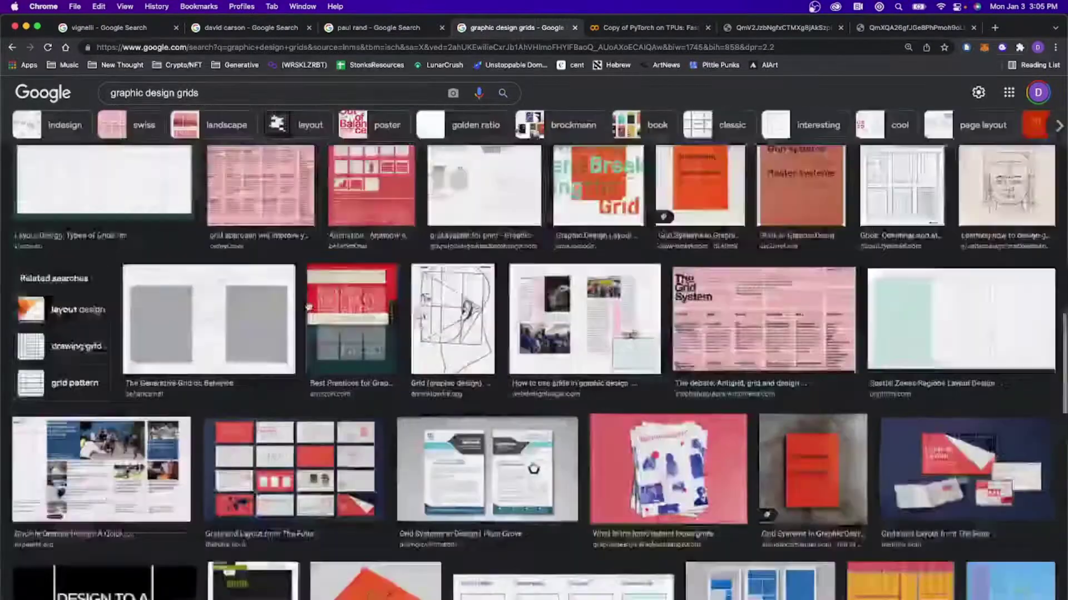
{"action": "scroll", "coordinate": [309, 306], "scroll_direction": "up", "scroll_amount": 5}
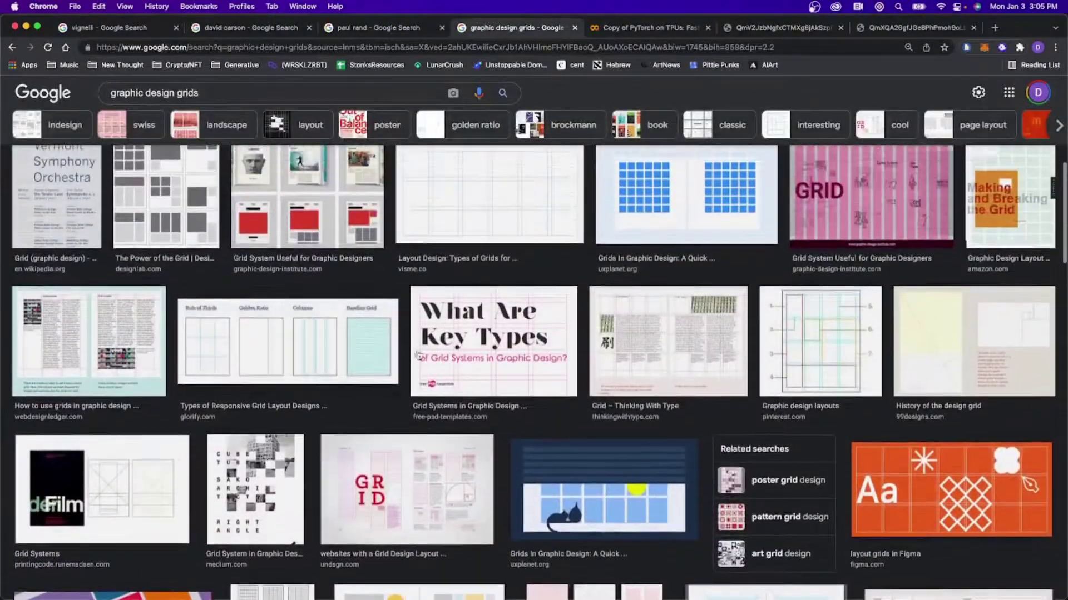
Preview the red GRID image, scroll back up, and minimize Chrome to reveal Photoshop.
{"action": "left_click", "coordinate": [449, 490]}
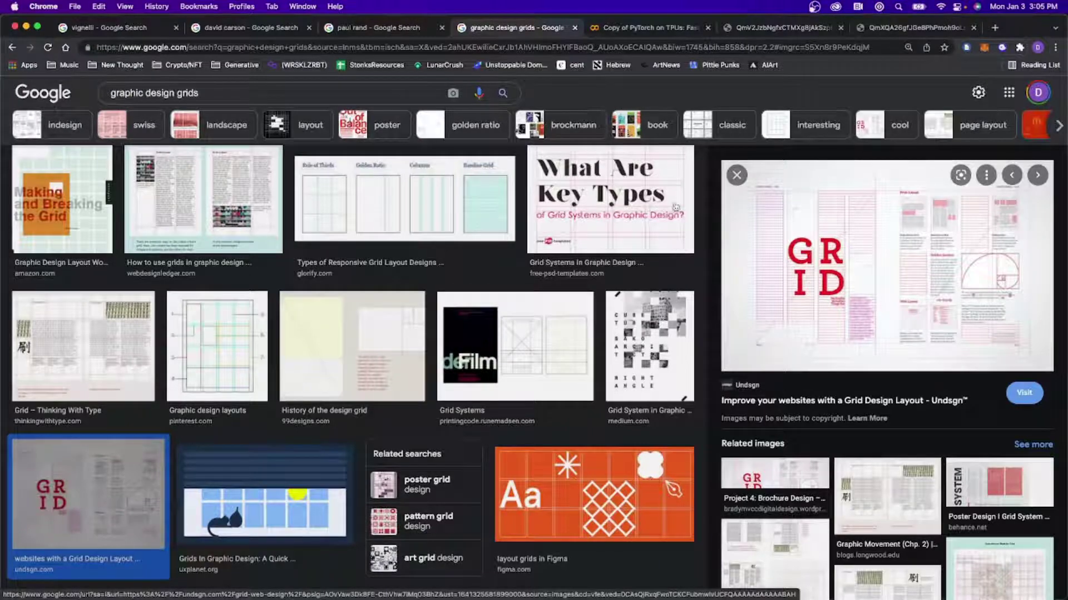
{"action": "left_click", "coordinate": [738, 175]}
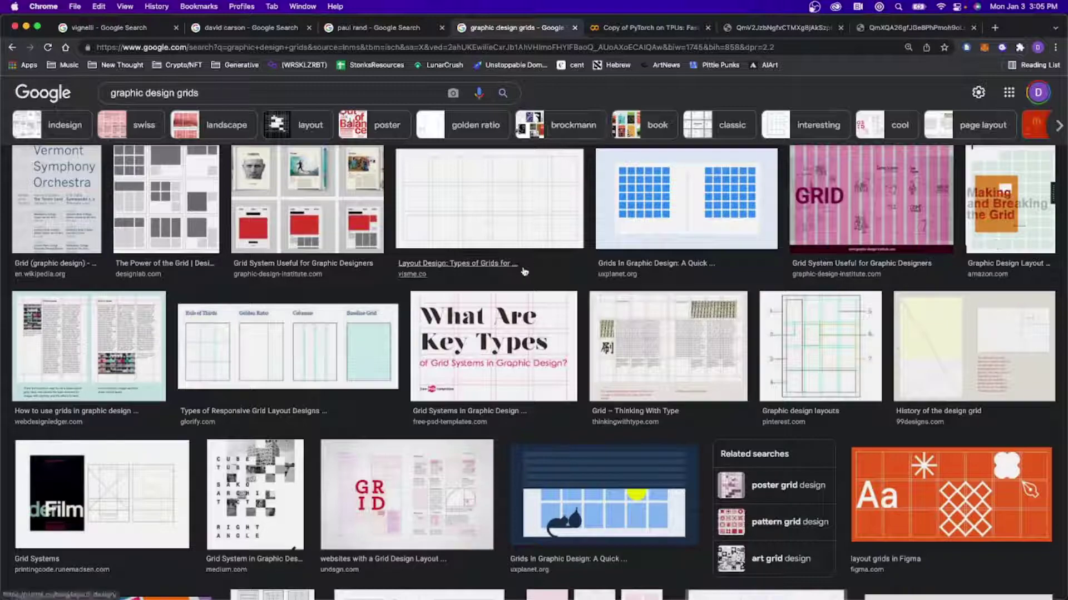
{"action": "scroll", "coordinate": [627, 278], "scroll_direction": "up", "scroll_amount": 1}
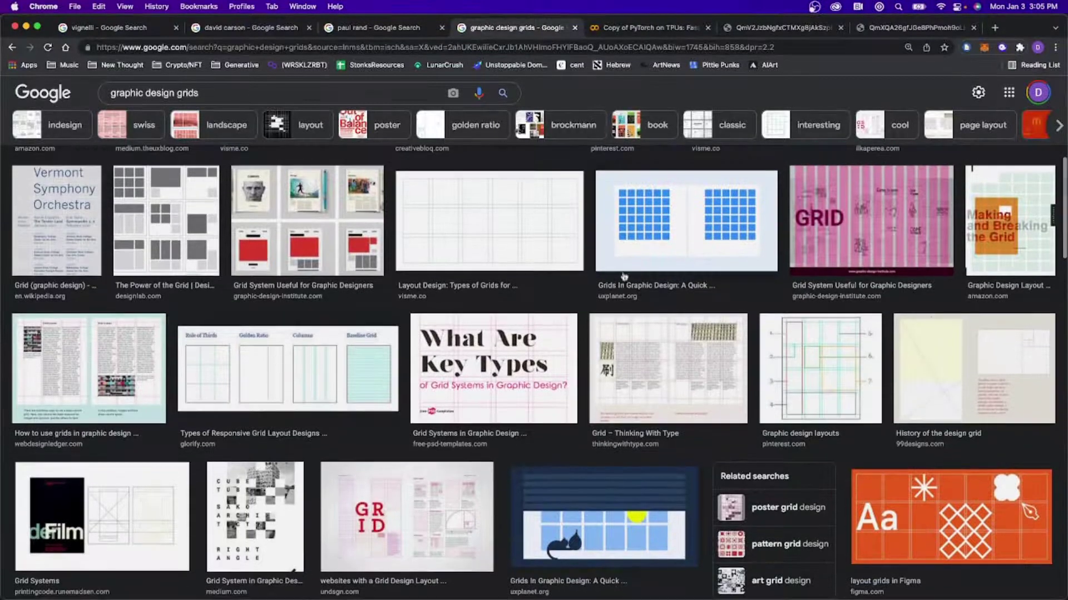
{"action": "scroll", "coordinate": [630, 273], "scroll_direction": "up", "scroll_amount": 2}
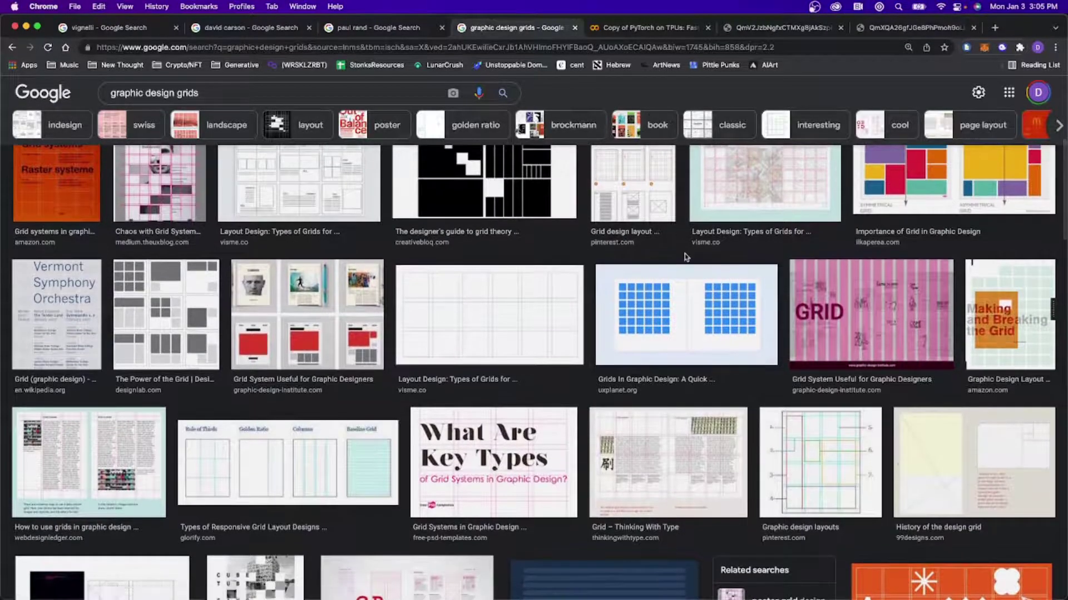
{"action": "scroll", "coordinate": [667, 124], "scroll_direction": "up", "scroll_amount": 5}
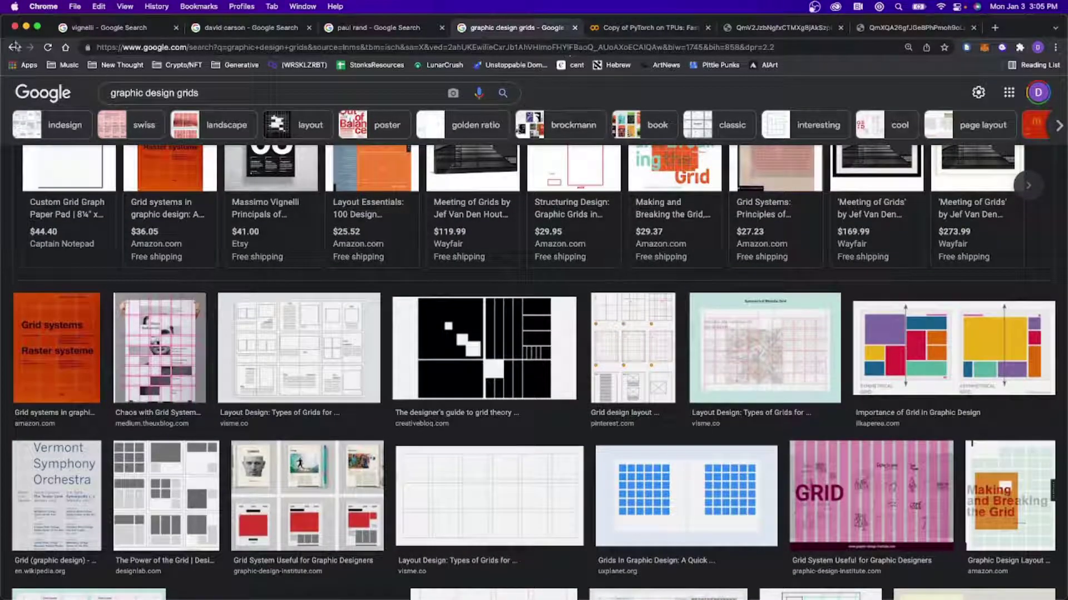
{"action": "left_click", "coordinate": [26, 28]}
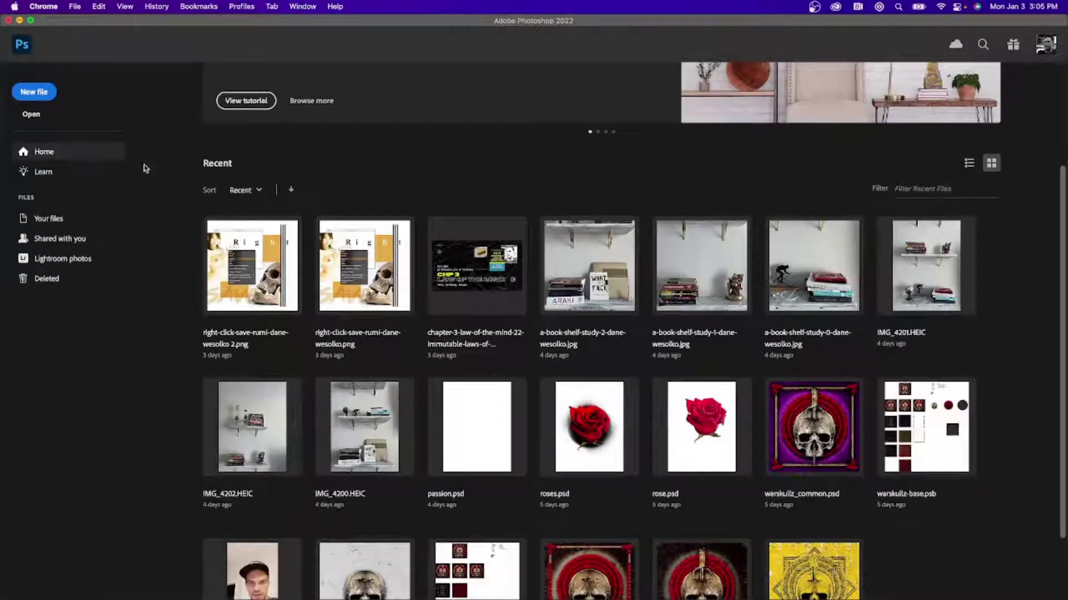
Activate Photoshop and start a new file from the Home screen.
{"action": "scroll", "coordinate": [148, 165], "scroll_direction": "up", "scroll_amount": 3}
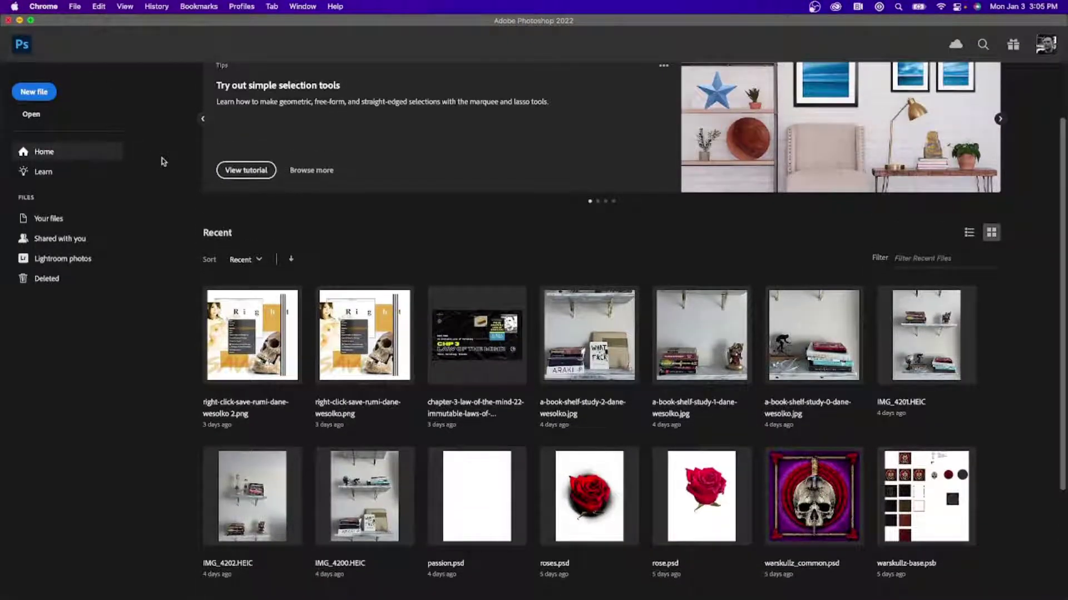
{"action": "scroll", "coordinate": [167, 178], "scroll_direction": "up", "scroll_amount": 3}
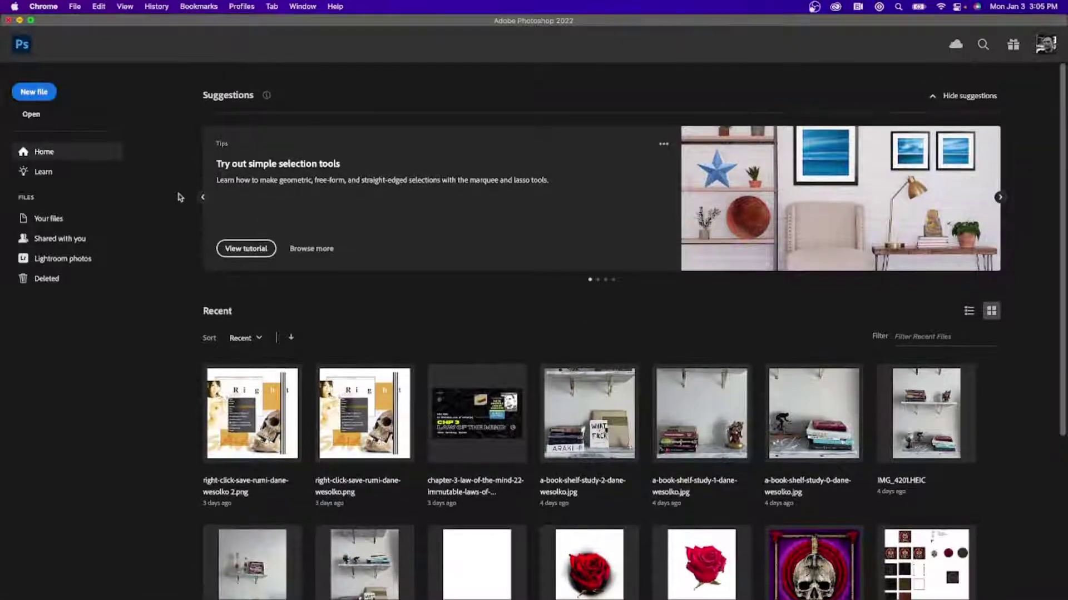
{"action": "left_click", "coordinate": [42, 93]}
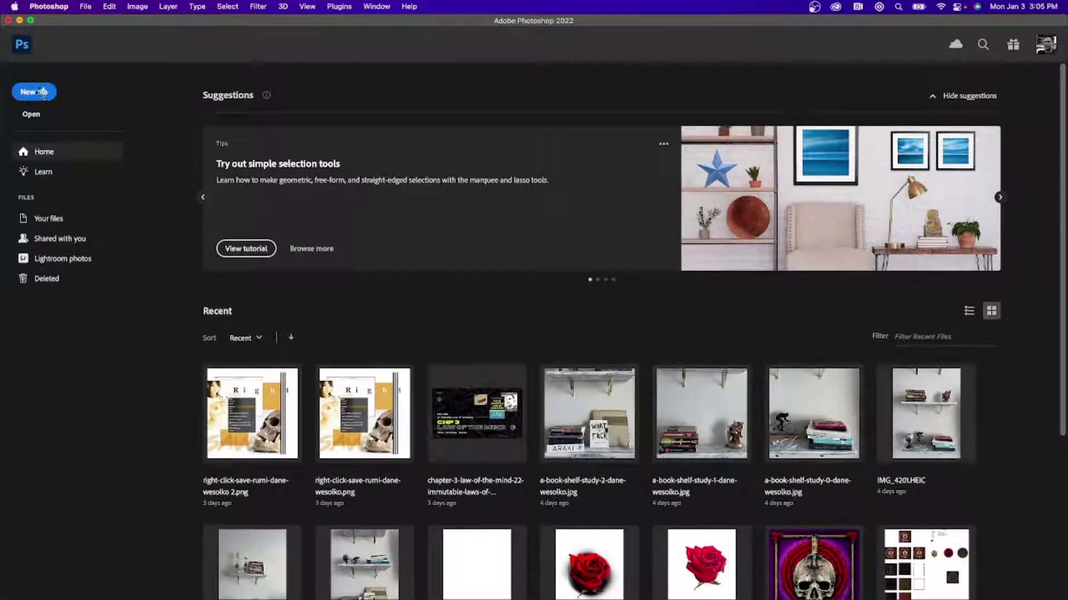
{"action": "left_click", "coordinate": [41, 94]}
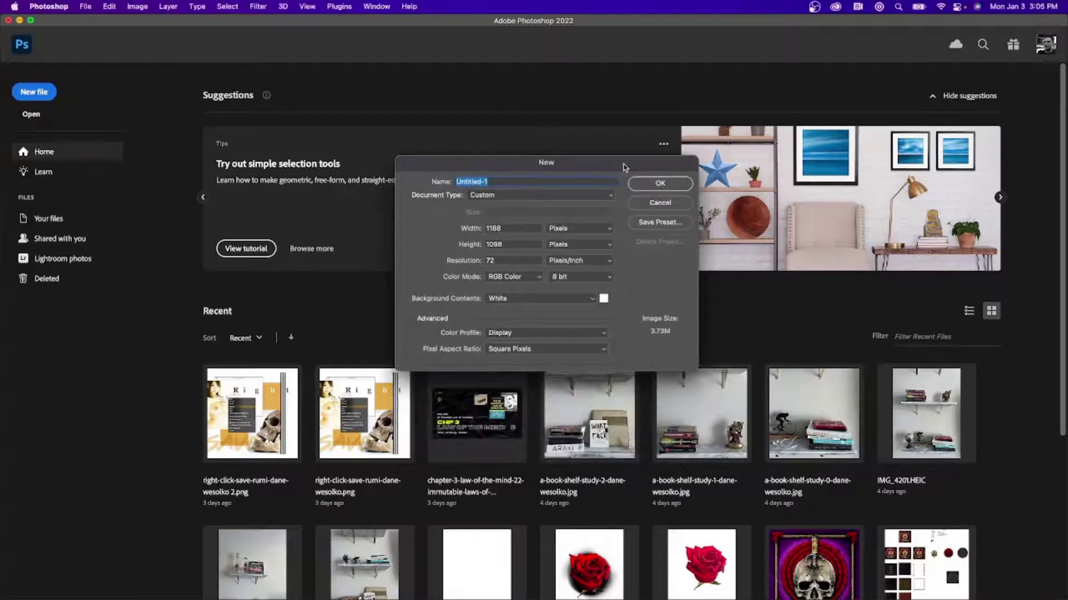
Name the document freestyle-nft-tutorial, sized 900 × 900 px at 96 pixels/inch.
{"action": "left_click_drag", "start_coordinate": [624, 167], "coordinate": [595, 146]}
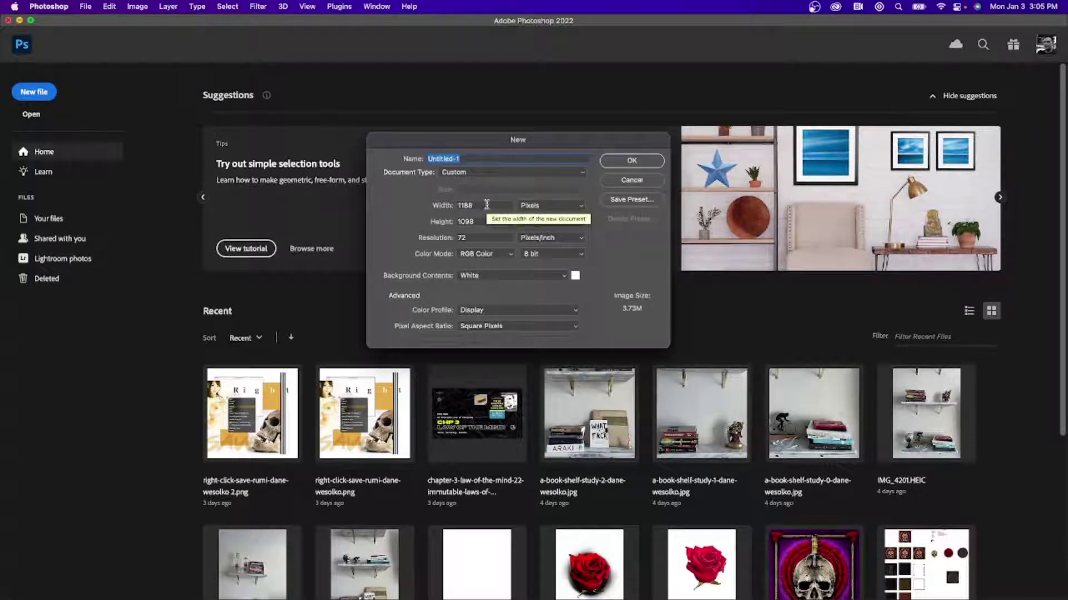
{"action": "type", "text": "freestyle-nft-tu"}
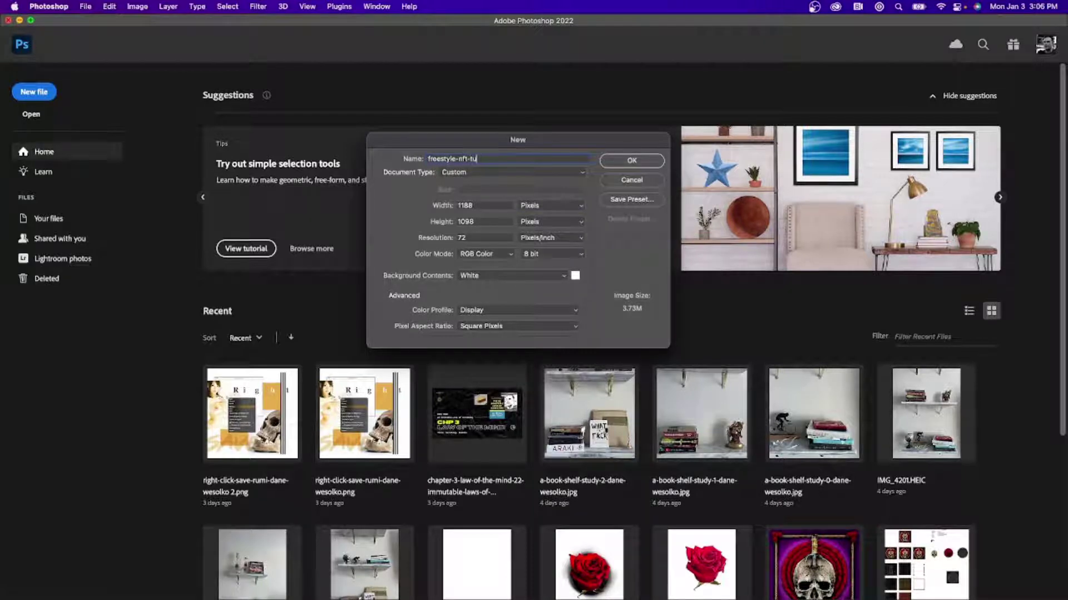
{"action": "type", "text": "torial"}
{"action": "double_click", "coordinate": [485, 204]}
{"action": "type", "text": "900"}
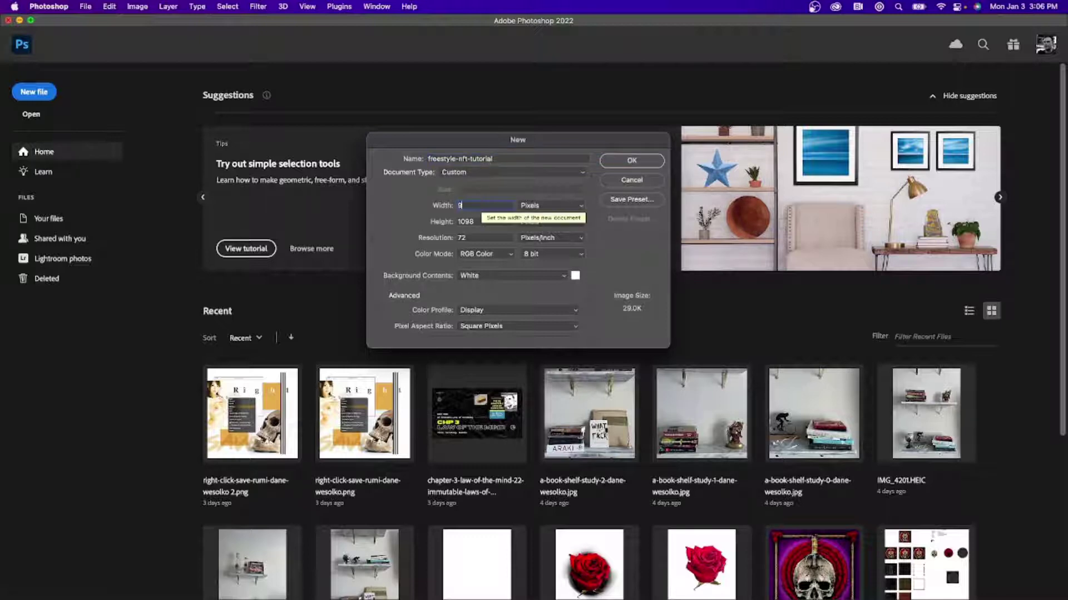
{"action": "double_click", "coordinate": [474, 220]}
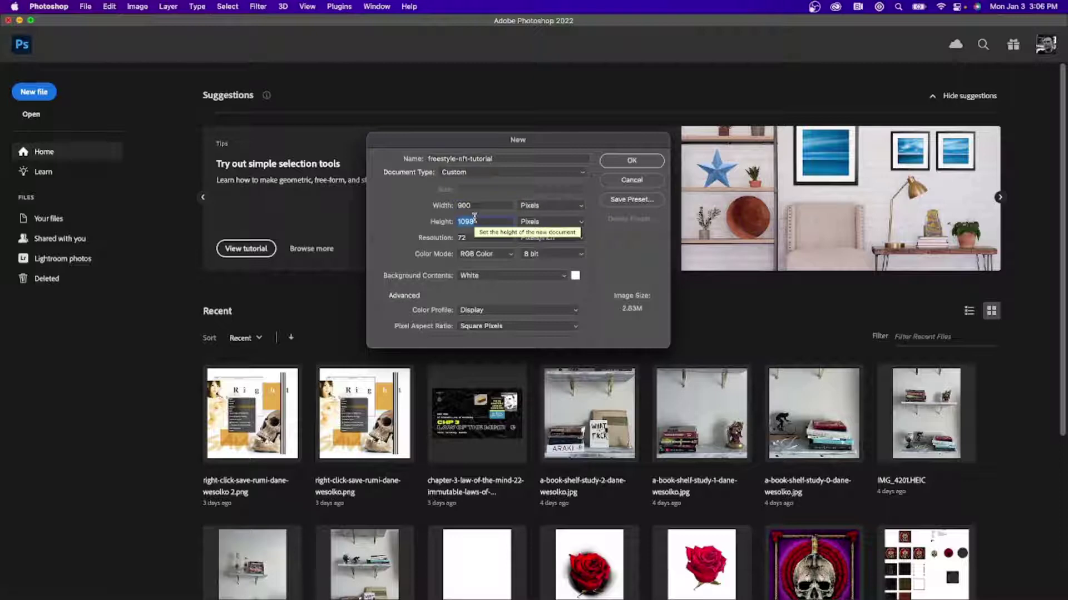
{"action": "type", "text": "900"}
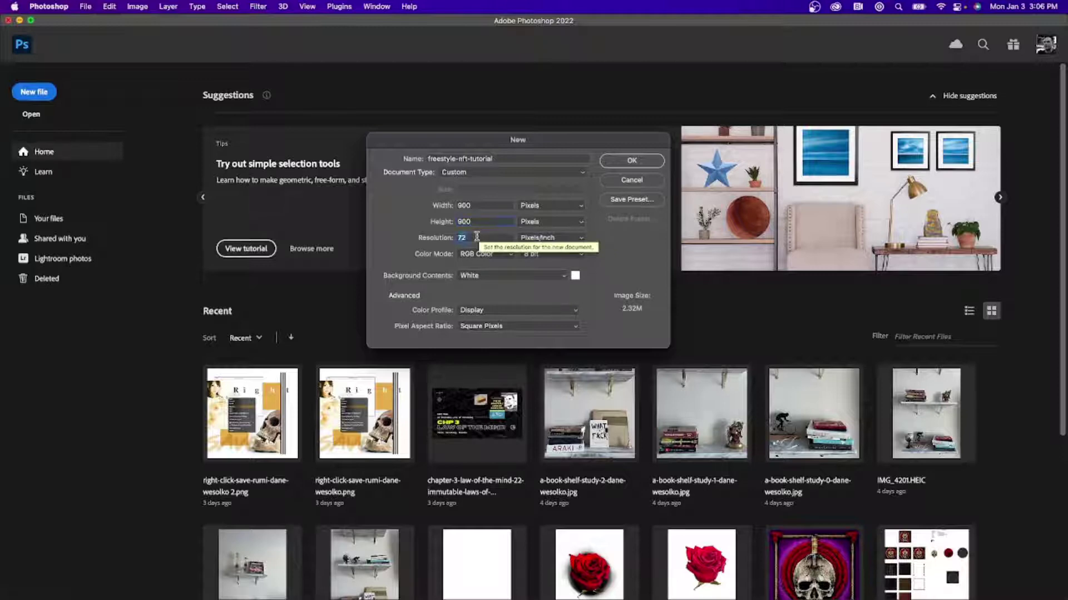
{"action": "key", "text": "BackSpace"}
{"action": "type", "text": "90"}
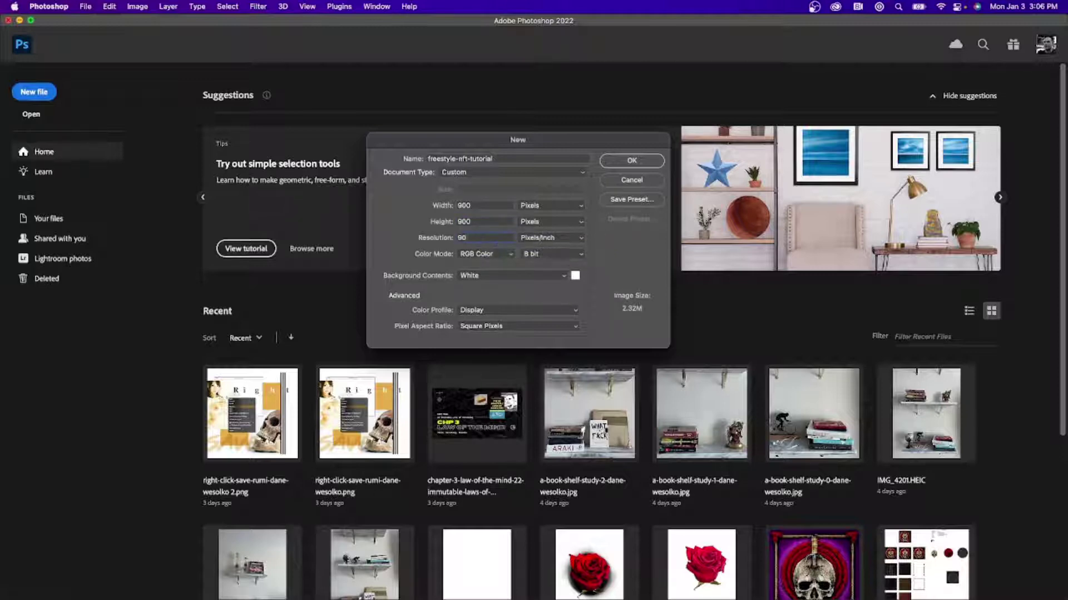
{"action": "key", "text": "BackSpace"}
{"action": "type", "text": "6"}
Create the document, zoom to 200%, select the Move tool and open the workspace list.
{"action": "left_click", "coordinate": [640, 162]}
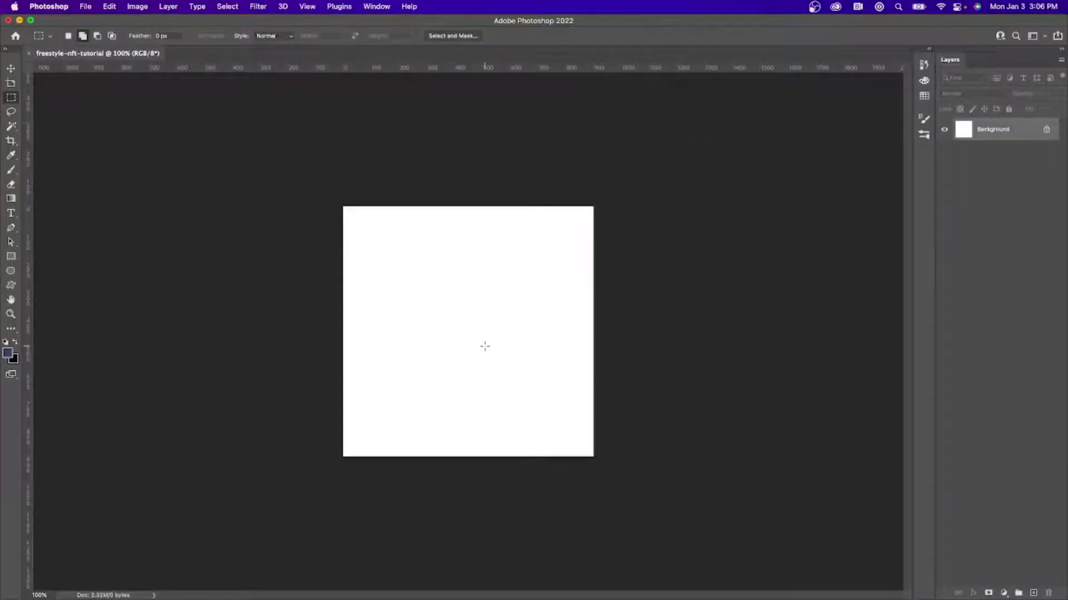
{"action": "key", "text": "super+plus"}
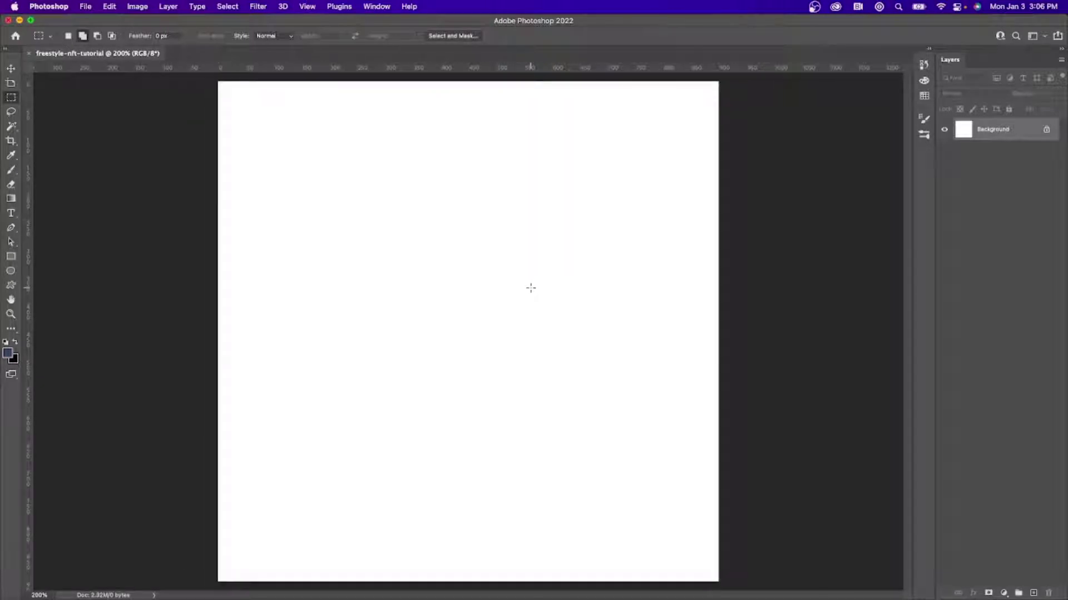
{"action": "left_click", "coordinate": [11, 68]}
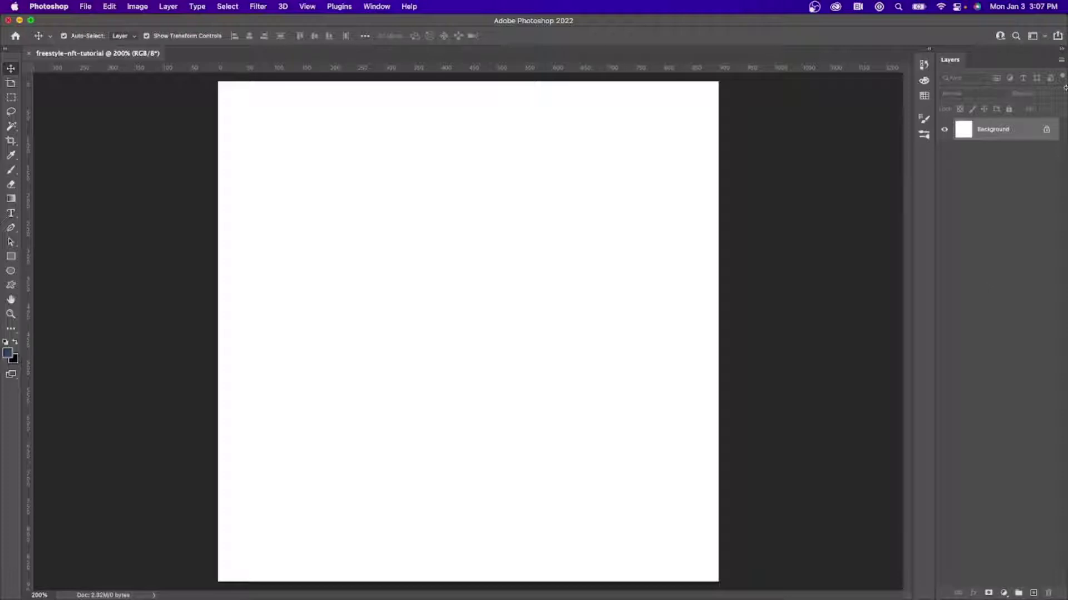
{"action": "left_click", "coordinate": [1044, 36]}
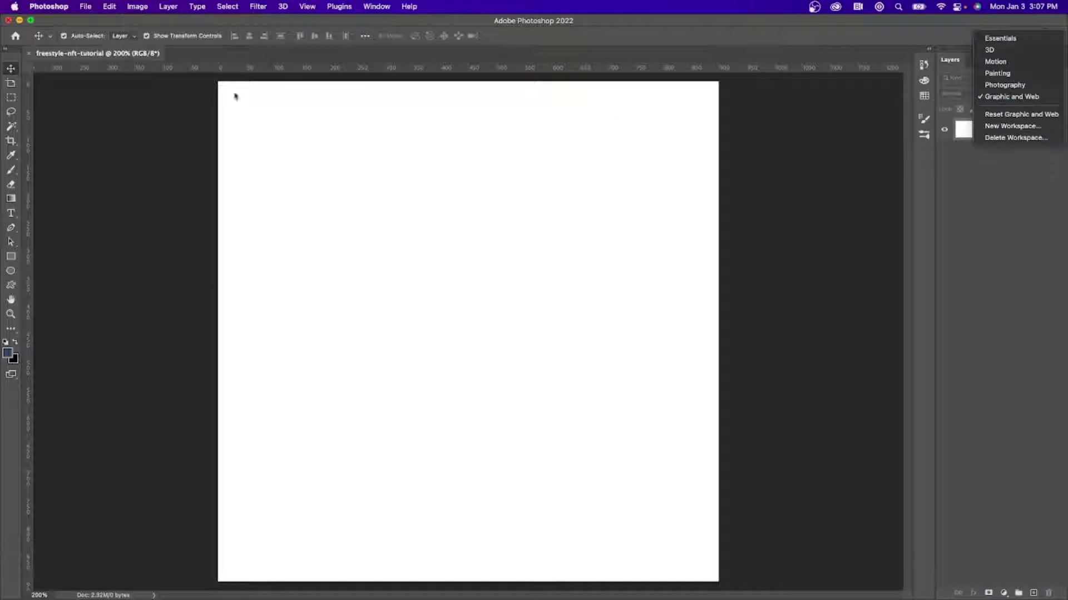
Look through the History, Color and Swatches panels, then collapse that group.
{"action": "left_click", "coordinate": [985, 206]}
{"action": "left_click", "coordinate": [923, 65]}
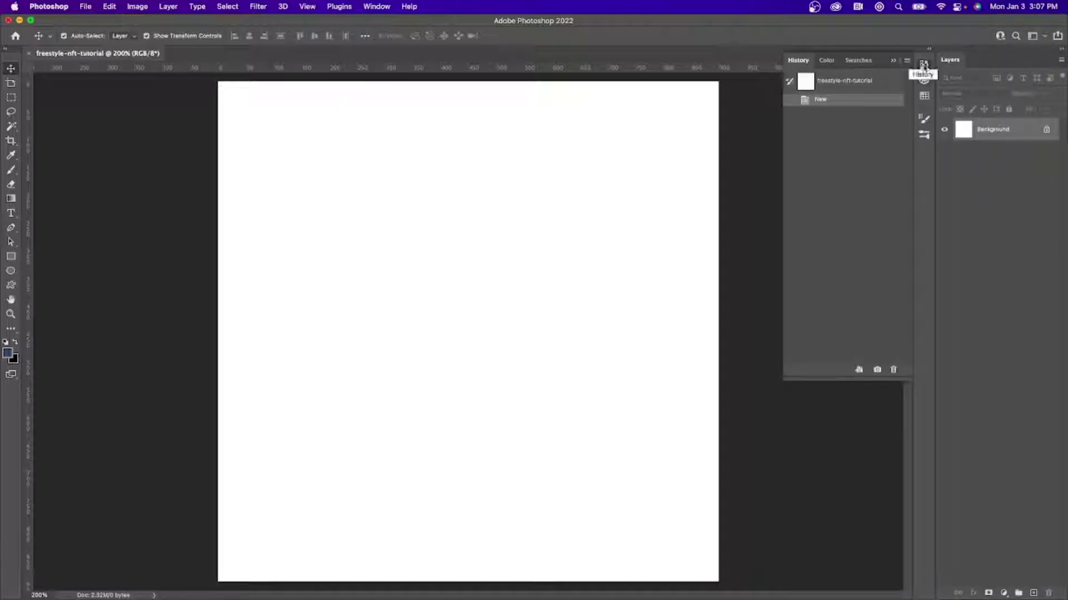
{"action": "left_click", "coordinate": [827, 61]}
{"action": "left_click", "coordinate": [858, 61]}
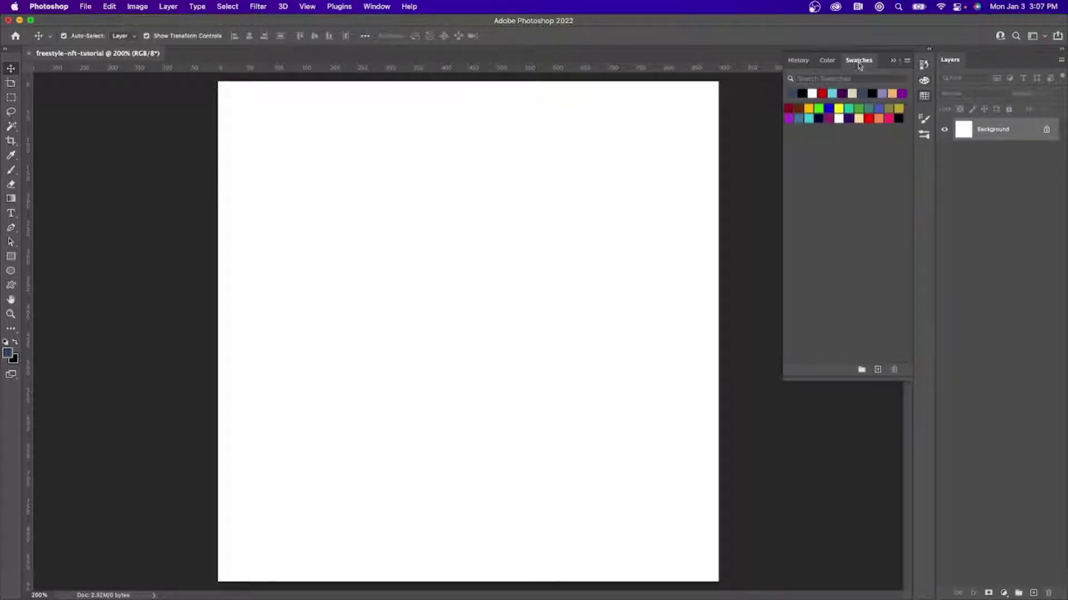
{"action": "left_click", "coordinate": [907, 61]}
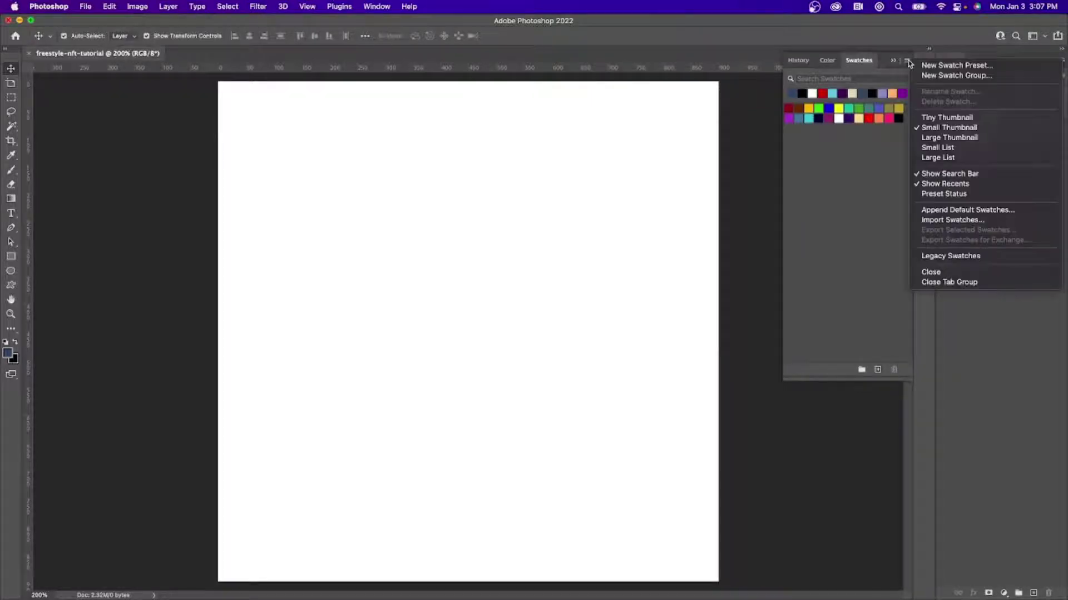
{"action": "left_click", "coordinate": [879, 206]}
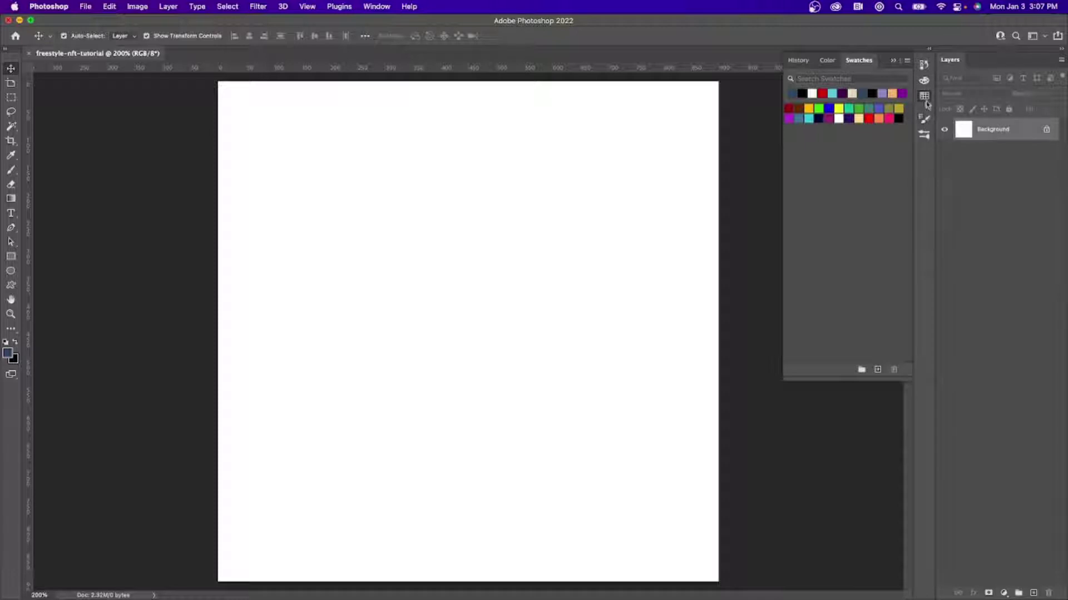
{"action": "left_click", "coordinate": [928, 124]}
Toggle the Brush Settings and Brushes panels, then collapse them.
{"action": "left_click", "coordinate": [925, 122]}
{"action": "left_click", "coordinate": [926, 121]}
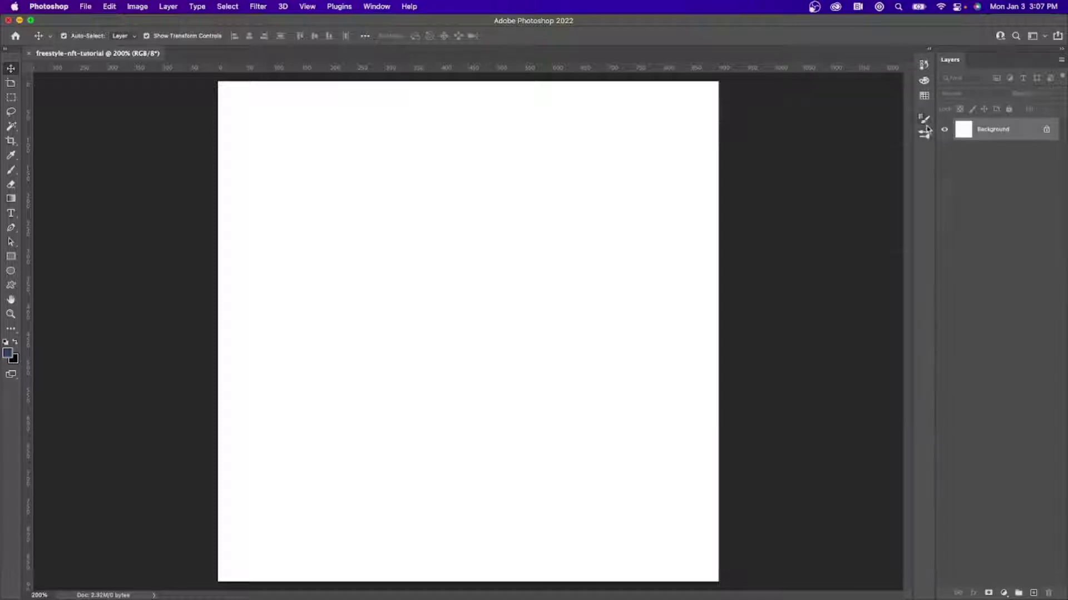
{"action": "left_click", "coordinate": [925, 122]}
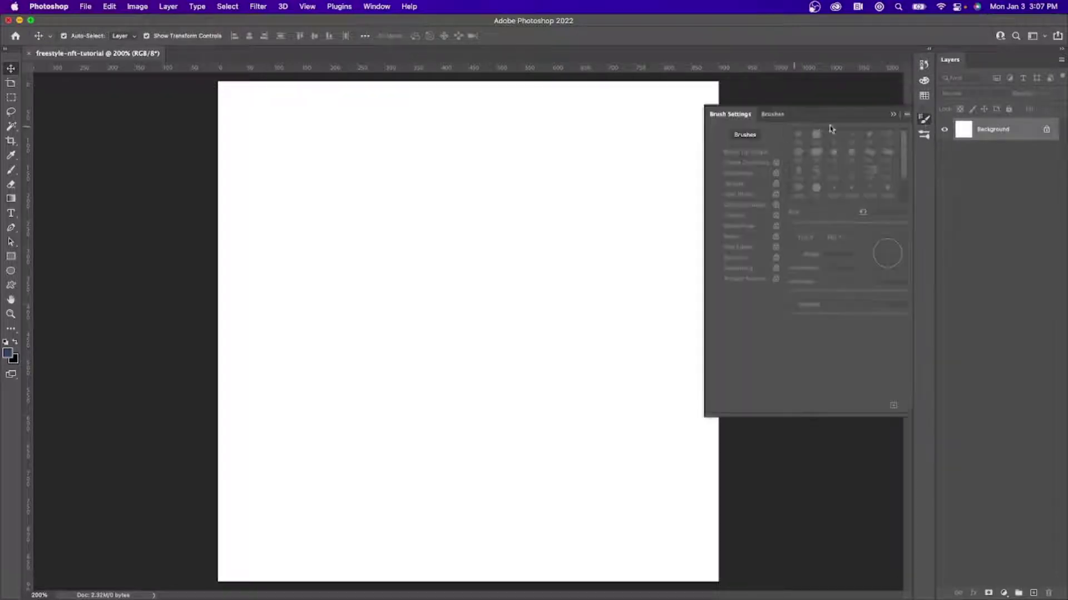
{"action": "left_click", "coordinate": [924, 120]}
{"action": "left_click", "coordinate": [924, 134]}
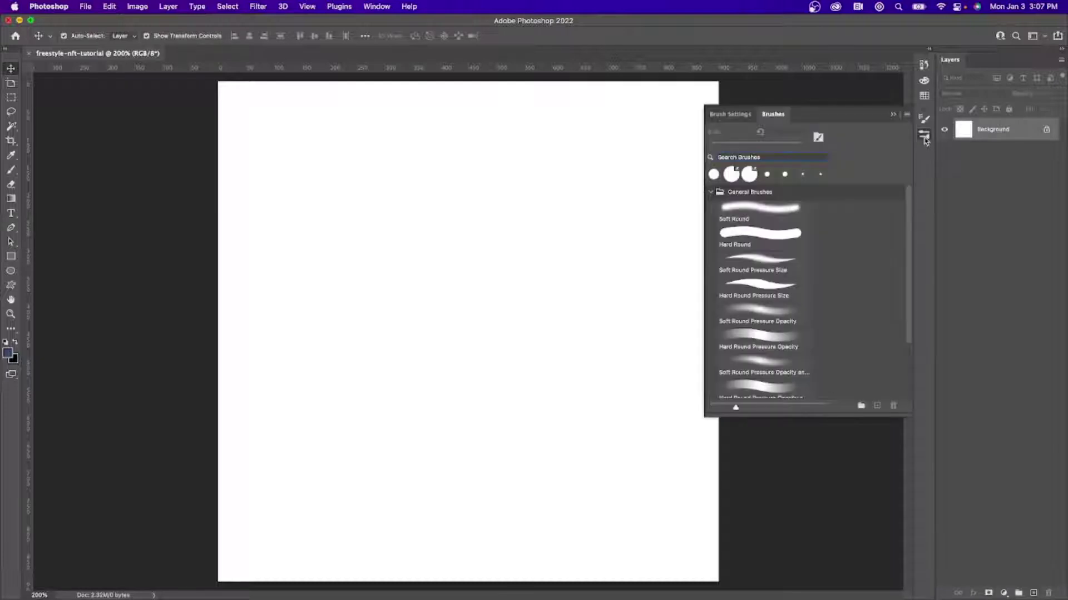
{"action": "left_click", "coordinate": [923, 134]}
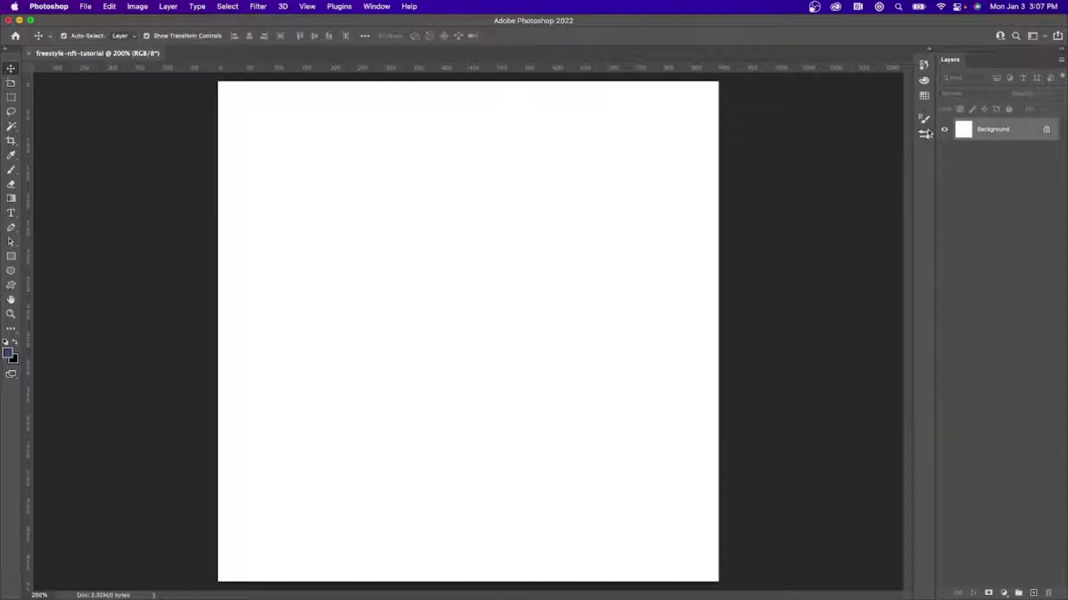
Expand the docked panels and close the Swatches and Brushes tab groups.
{"action": "left_click", "coordinate": [931, 51]}
{"action": "left_click", "coordinate": [932, 51]}
{"action": "left_click", "coordinate": [931, 50]}
{"action": "left_click", "coordinate": [928, 59]}
{"action": "left_click", "coordinate": [952, 161]}
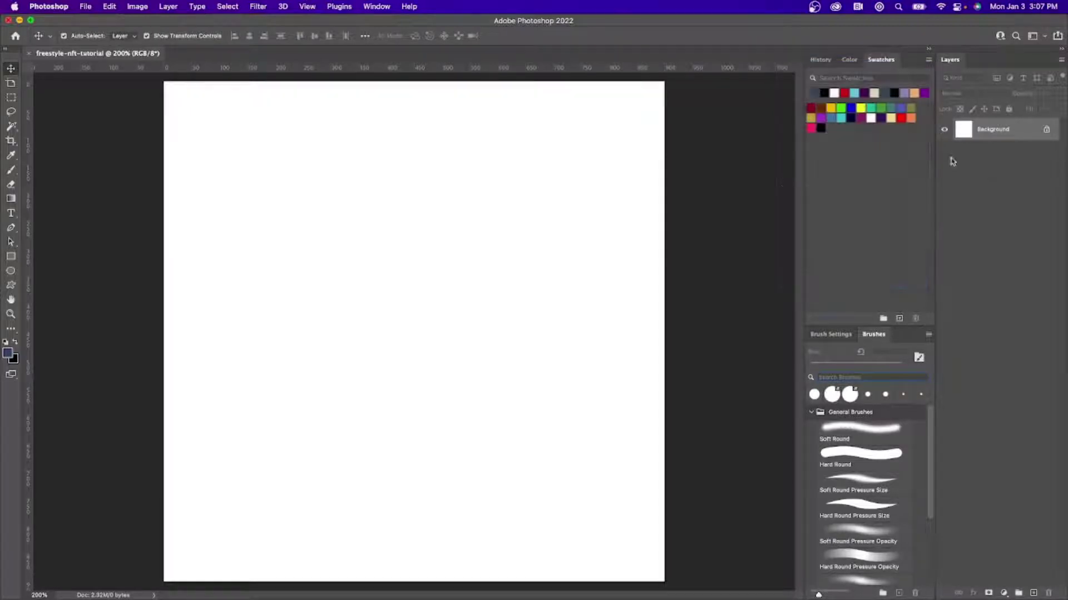
{"action": "left_click", "coordinate": [928, 59]}
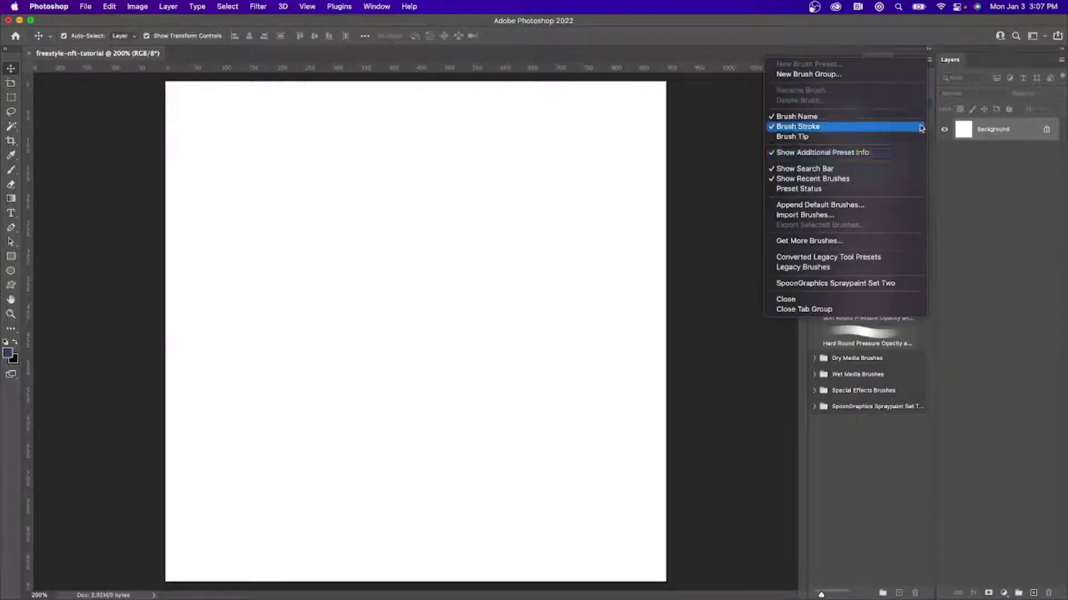
{"action": "left_click", "coordinate": [823, 309]}
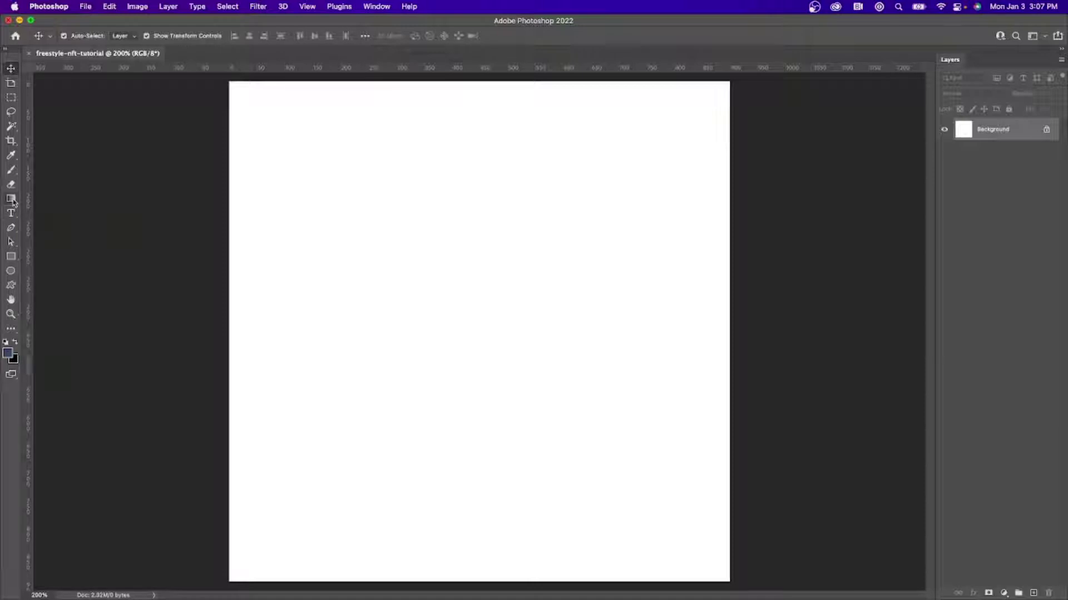
Select the Paint Bucket tool, glance at the File menu, then switch to Chrome.
{"action": "left_click", "coordinate": [12, 330]}
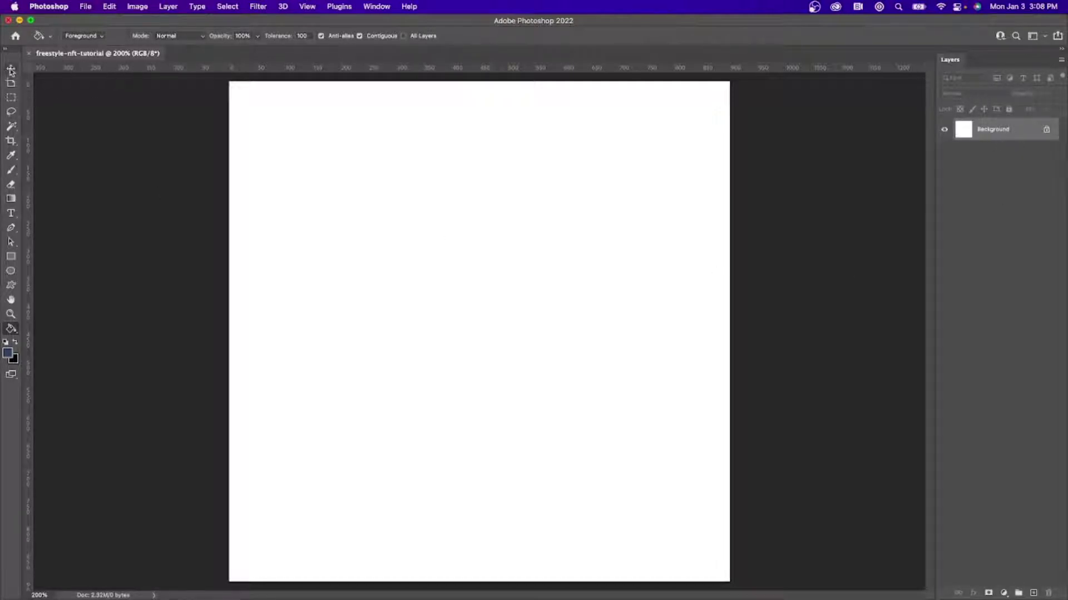
{"action": "left_click", "coordinate": [86, 7]}
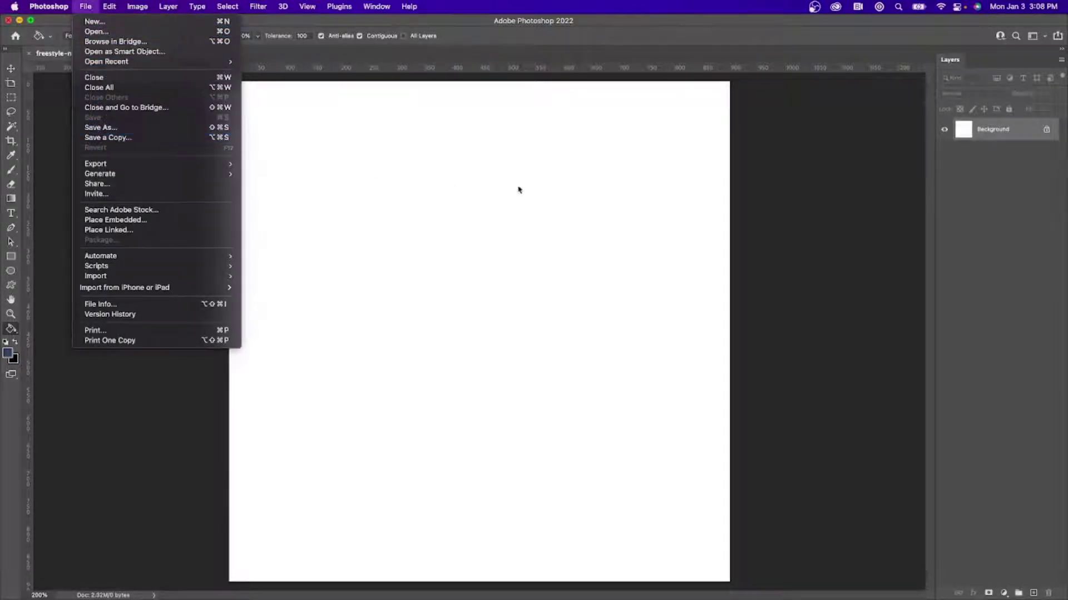
{"action": "left_click", "coordinate": [770, 211]}
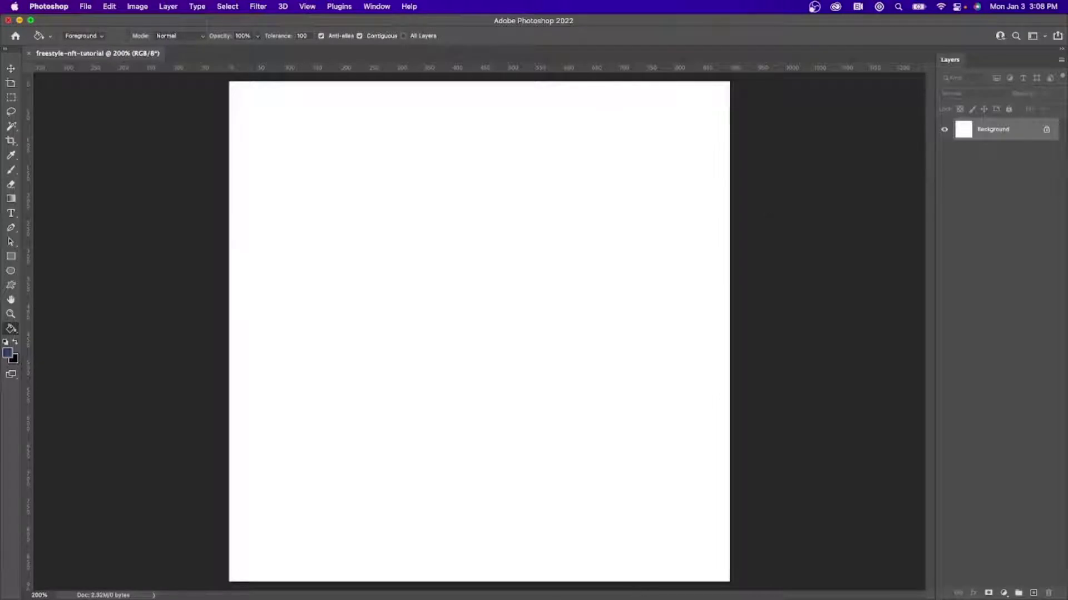
{"action": "key", "text": "super+Tab"}
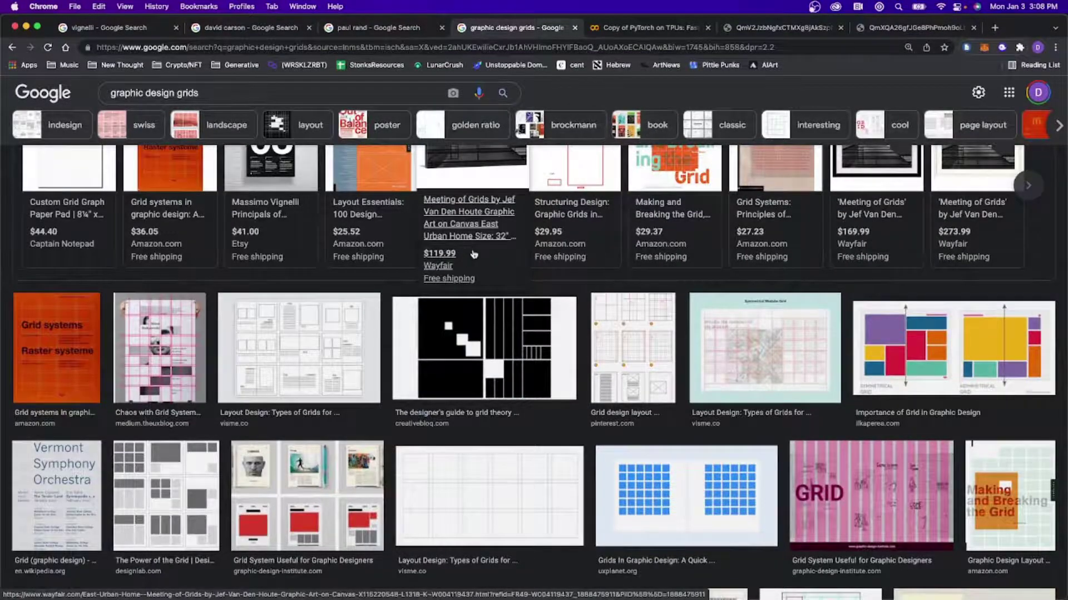
Find the Mellow Design Manual grid-systems image, preview it and copy the image.
{"action": "scroll", "coordinate": [470, 249], "scroll_direction": "down", "scroll_amount": 5}
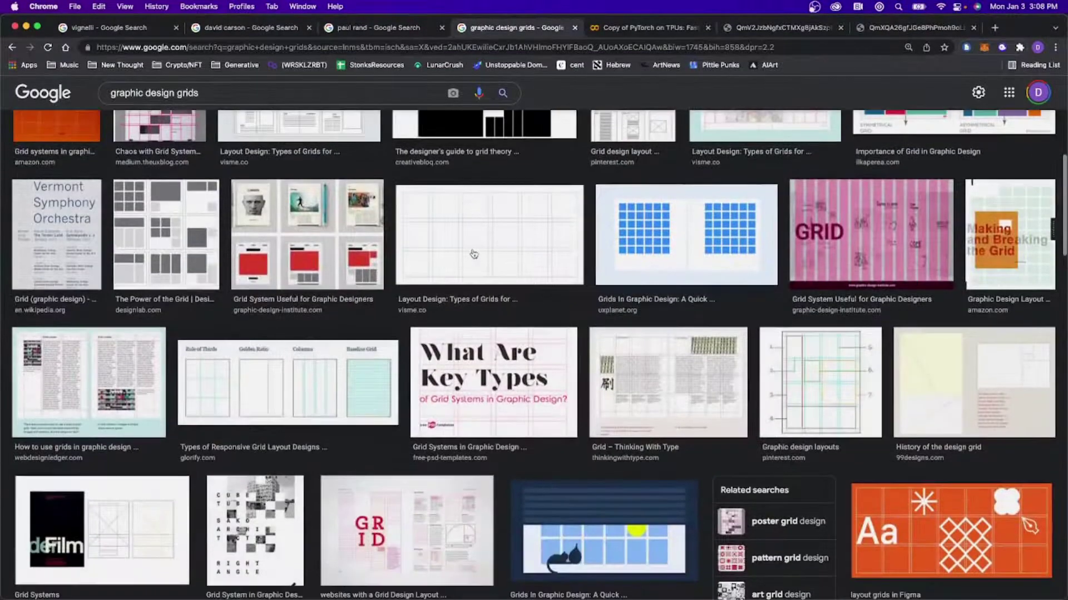
{"action": "scroll", "coordinate": [473, 254], "scroll_direction": "down", "scroll_amount": 3}
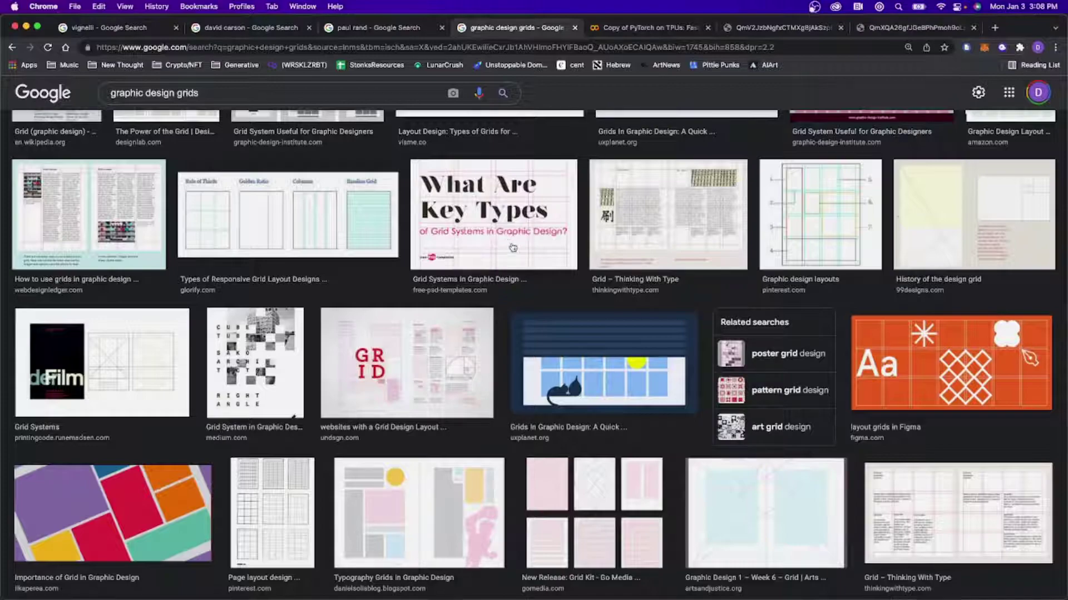
{"action": "scroll", "coordinate": [506, 245], "scroll_direction": "down", "scroll_amount": 15}
{"action": "scroll", "coordinate": [513, 244], "scroll_direction": "down", "scroll_amount": 10}
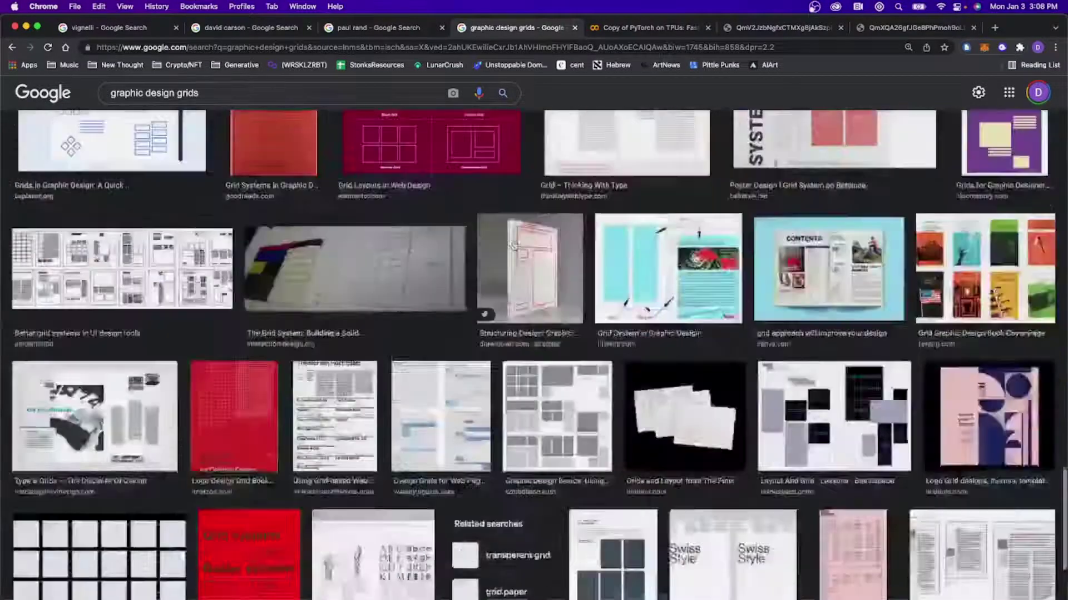
{"action": "scroll", "coordinate": [512, 250], "scroll_direction": "up", "scroll_amount": 12}
{"action": "scroll", "coordinate": [513, 251], "scroll_direction": "up", "scroll_amount": 9}
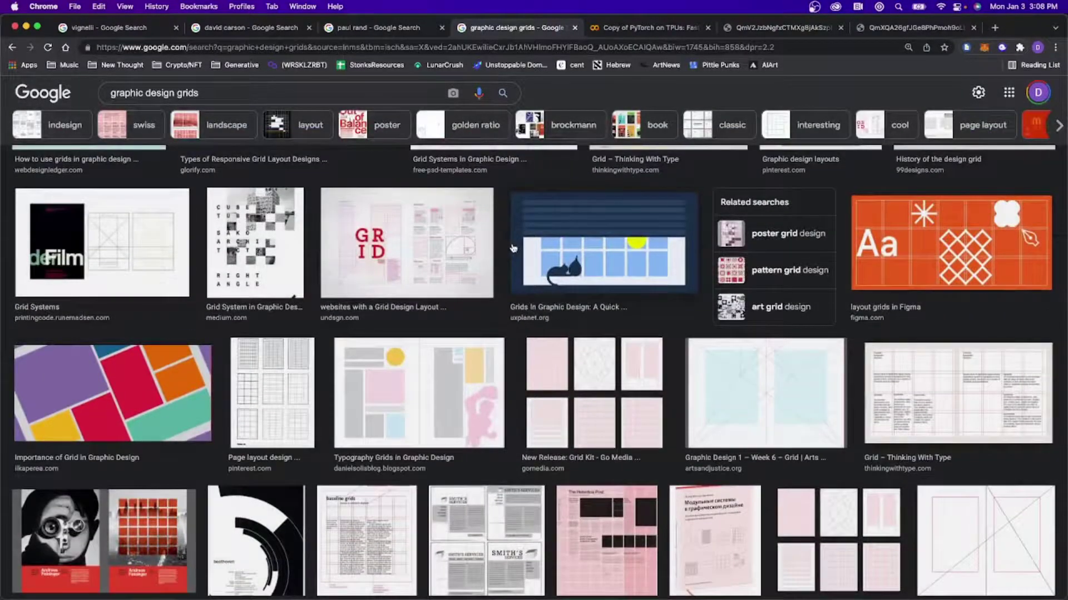
{"action": "scroll", "coordinate": [513, 248], "scroll_direction": "down", "scroll_amount": 5}
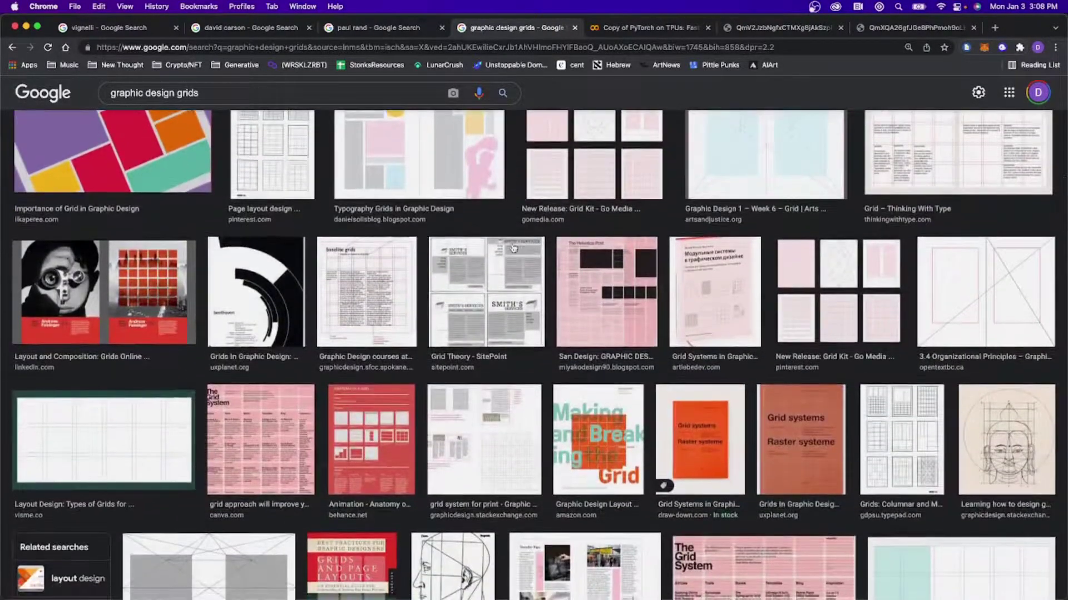
{"action": "scroll", "coordinate": [606, 245], "scroll_direction": "down", "scroll_amount": 10}
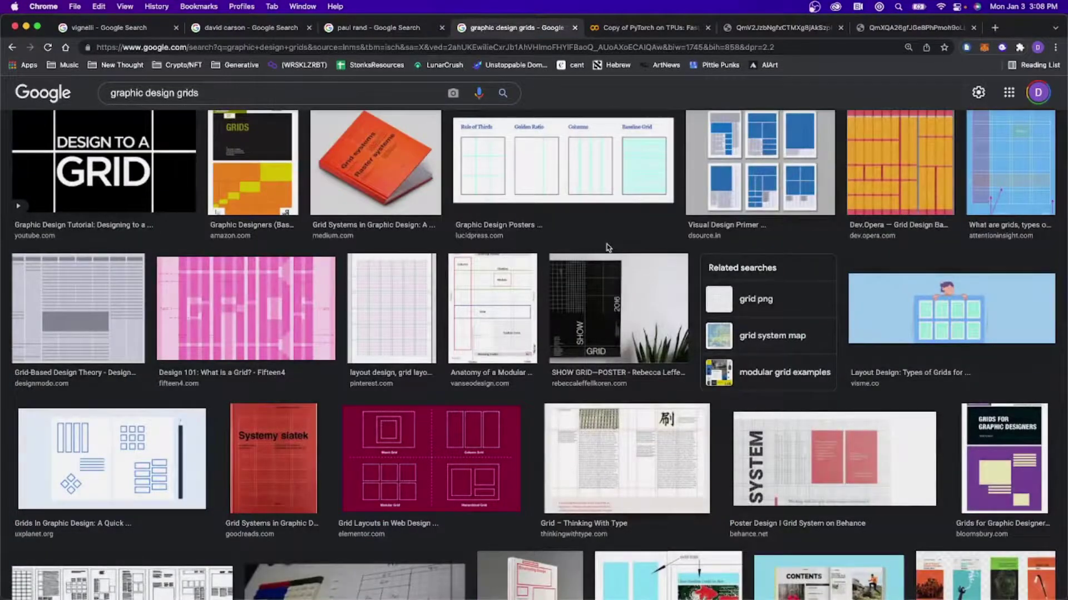
{"action": "scroll", "coordinate": [606, 245], "scroll_direction": "down", "scroll_amount": 15}
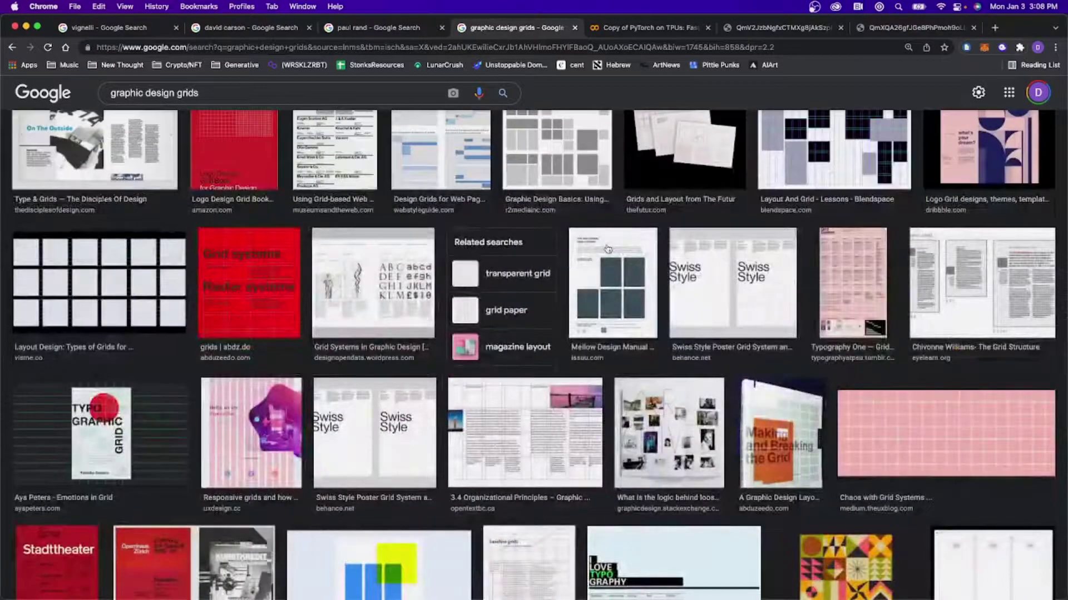
{"action": "left_click", "coordinate": [608, 249]}
{"action": "right_click", "coordinate": [895, 314]}
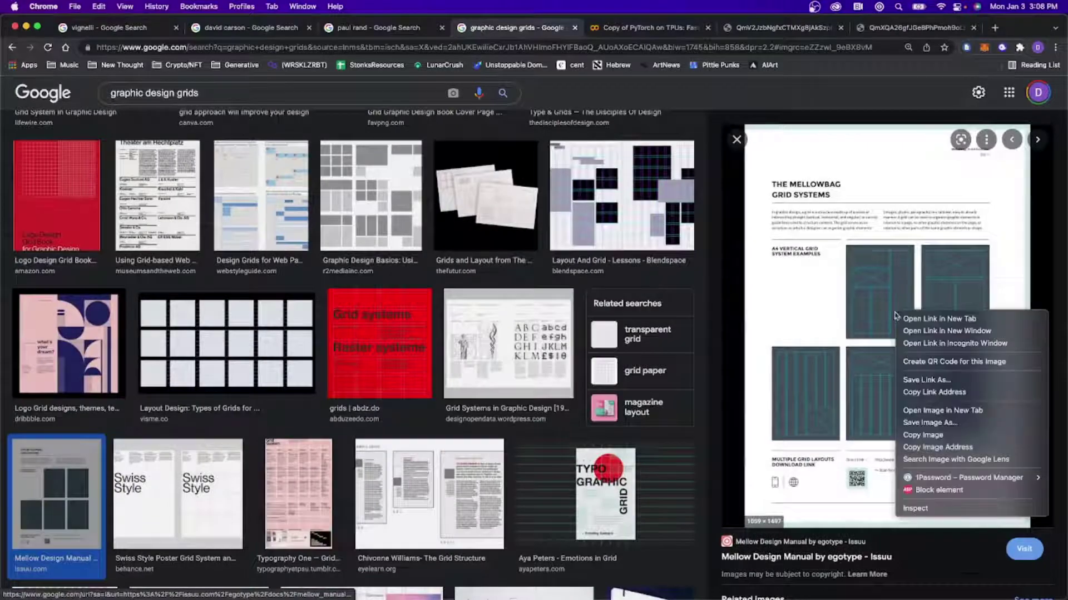
{"action": "left_click", "coordinate": [922, 435]}
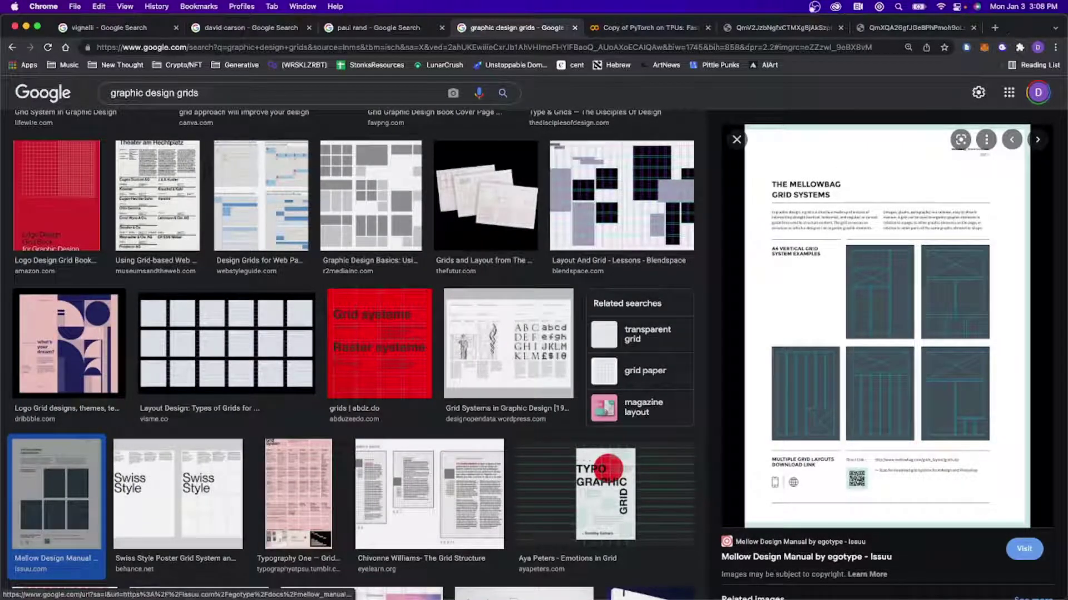
Paste the grid image into the Photoshop document, undoing a stray blue fill.
{"action": "key", "text": "super+Tab"}
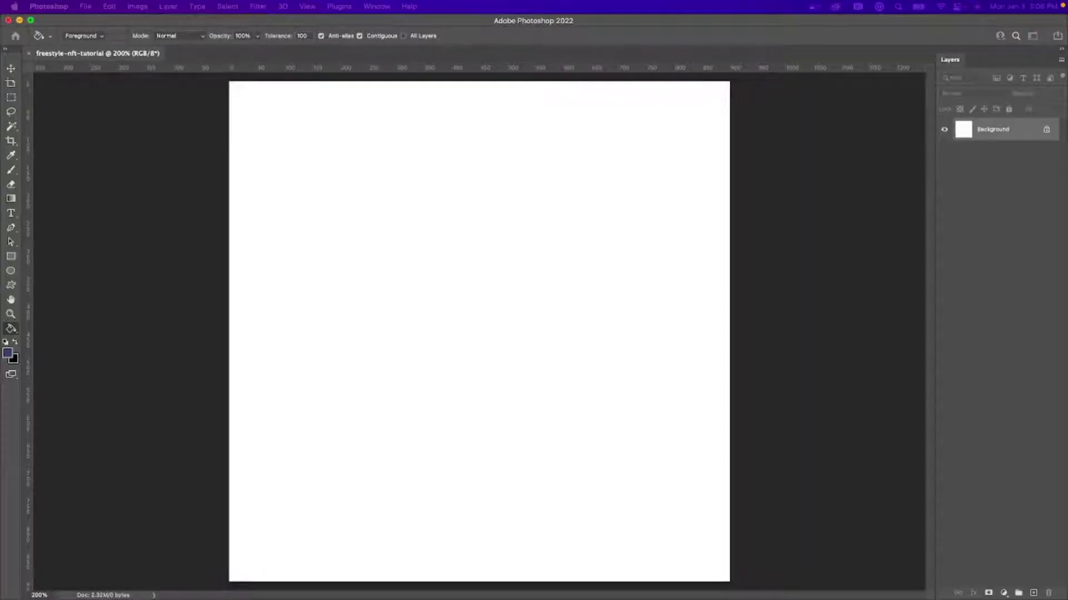
{"action": "key", "text": "super+v"}
{"action": "left_click", "coordinate": [572, 232]}
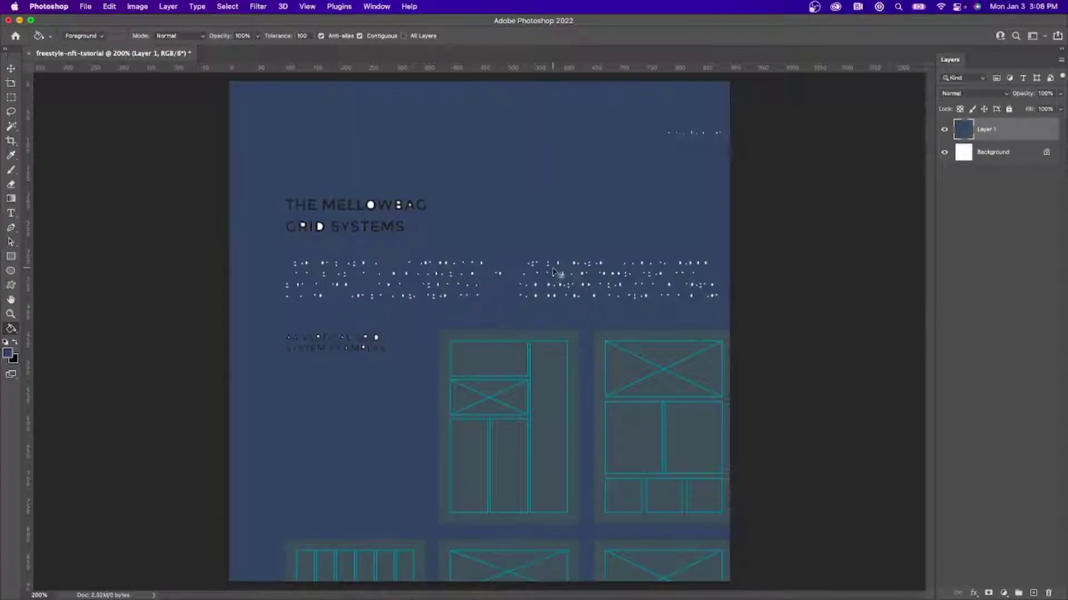
{"action": "key", "text": "super+z"}
{"action": "key", "text": "v"}
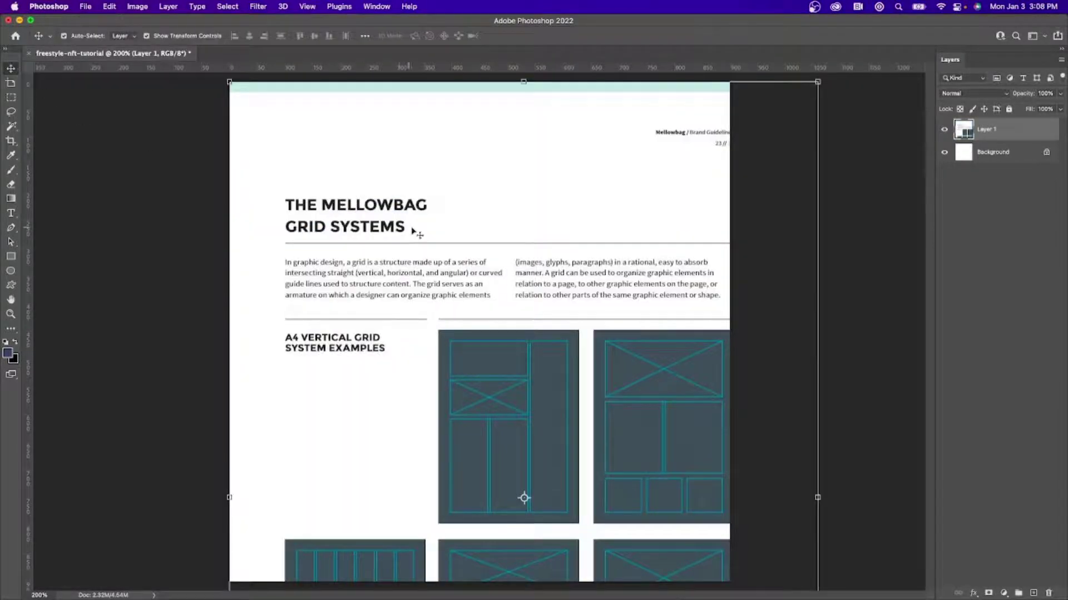
{"action": "key", "text": "super+minus"}
{"action": "key", "text": "super+minus"}
{"action": "key", "text": "super+minus"}
Scale the grid layer to about 82%, center it on the canvas and view at 100%.
{"action": "left_click_drag", "start_coordinate": [470, 285], "coordinate": [477, 239]}
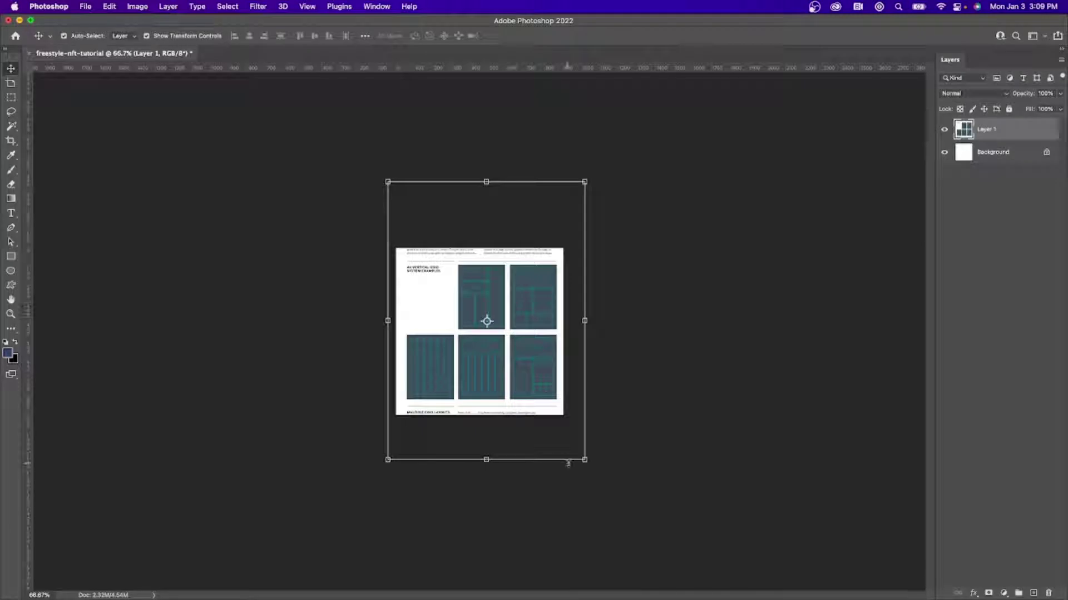
{"action": "mouse_move", "coordinate": [586, 460]}
{"action": "left_mouse_down"}
{"action": "mouse_move", "coordinate": [563, 425]}
{"action": "mouse_move", "coordinate": [574, 445]}
{"action": "left_mouse_up"}
{"action": "left_click_drag", "start_coordinate": [511, 274], "coordinate": [527, 288]}
{"action": "left_click_drag", "start_coordinate": [581, 449], "coordinate": [565, 427]}
{"action": "left_click_drag", "start_coordinate": [518, 313], "coordinate": [533, 332]}
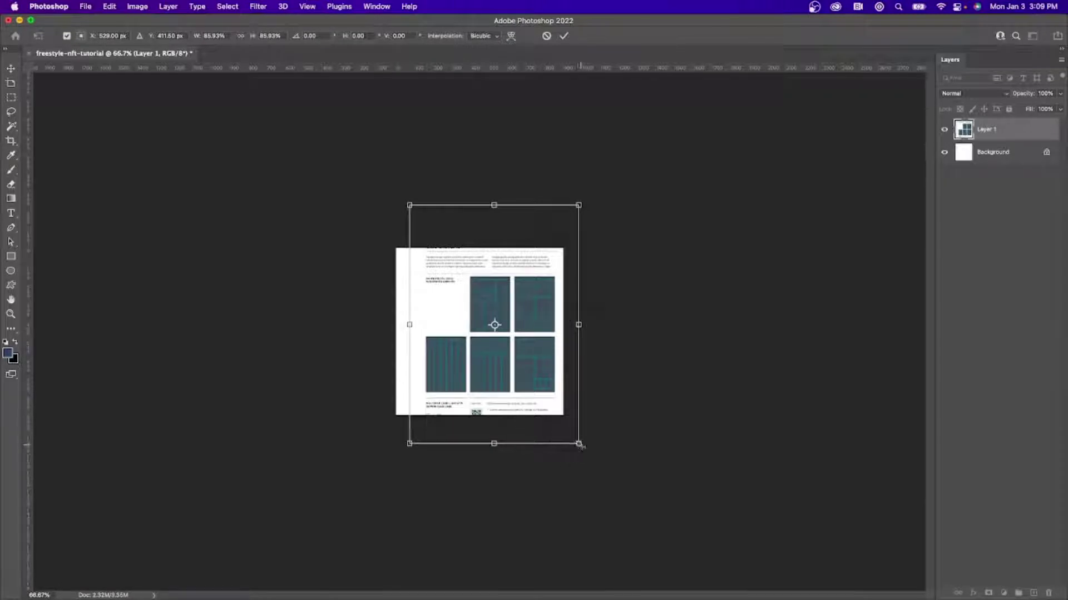
{"action": "left_click_drag", "start_coordinate": [580, 445], "coordinate": [572, 433]}
{"action": "left_click_drag", "start_coordinate": [515, 318], "coordinate": [530, 317]}
{"action": "key", "text": "Return"}
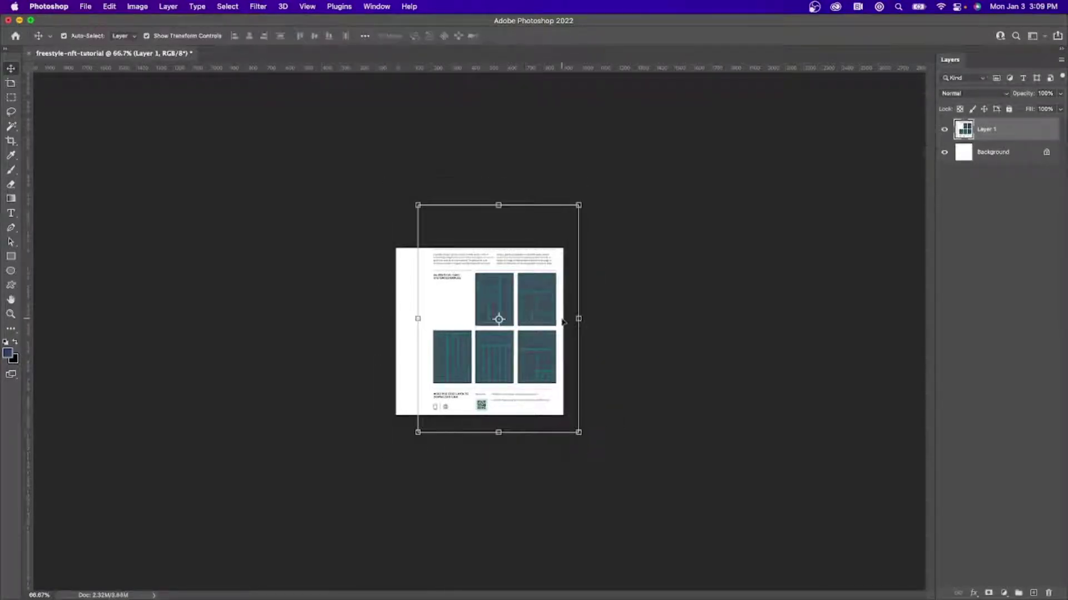
{"action": "key", "text": "super+plus"}
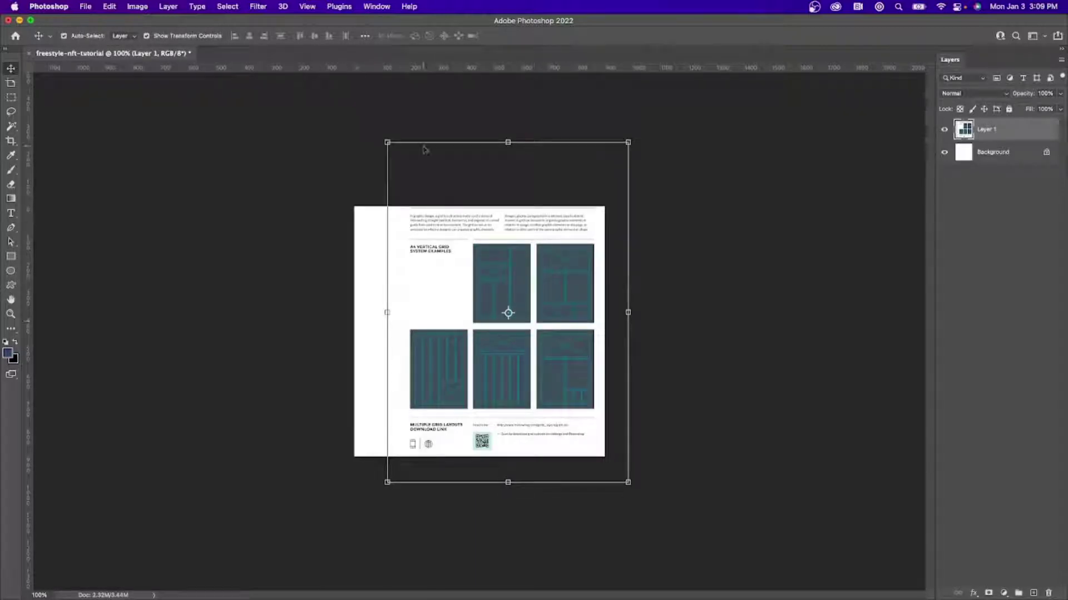
Drag horizontal and vertical guides onto the grid image's panel edges.
{"action": "left_click_drag", "start_coordinate": [302, 68], "coordinate": [334, 335]}
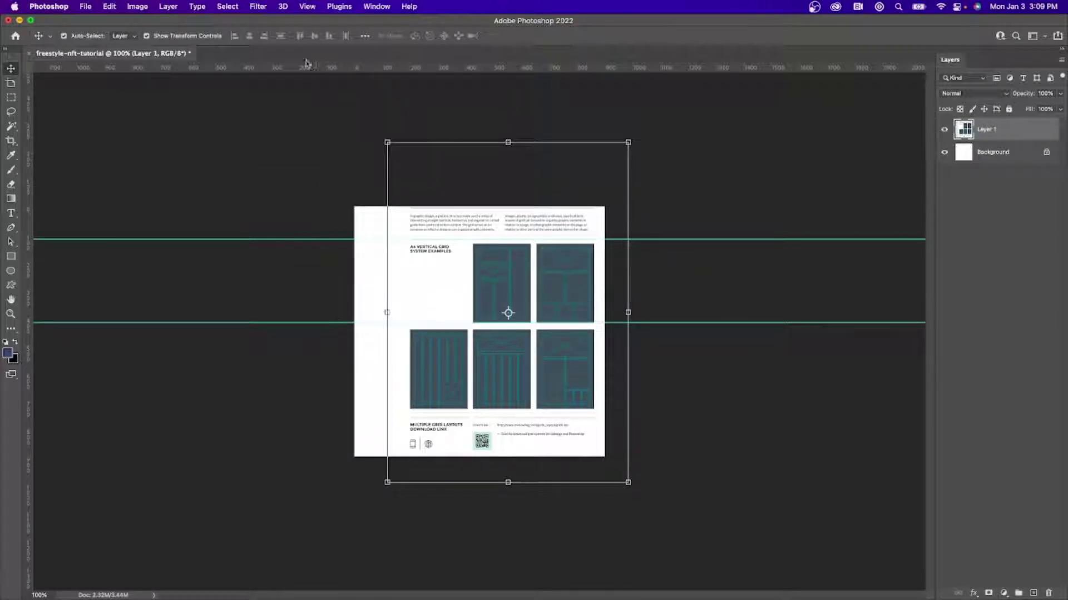
{"action": "left_click_drag", "start_coordinate": [305, 63], "coordinate": [319, 409]}
{"action": "left_click_drag", "start_coordinate": [29, 352], "coordinate": [594, 354]}
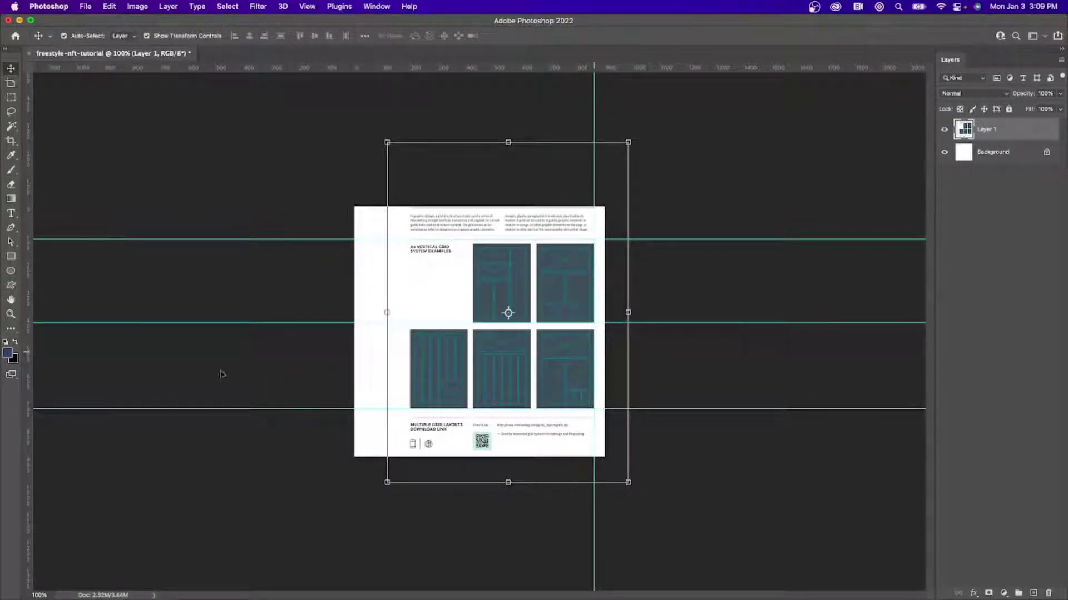
{"action": "left_click_drag", "start_coordinate": [28, 358], "coordinate": [530, 350]}
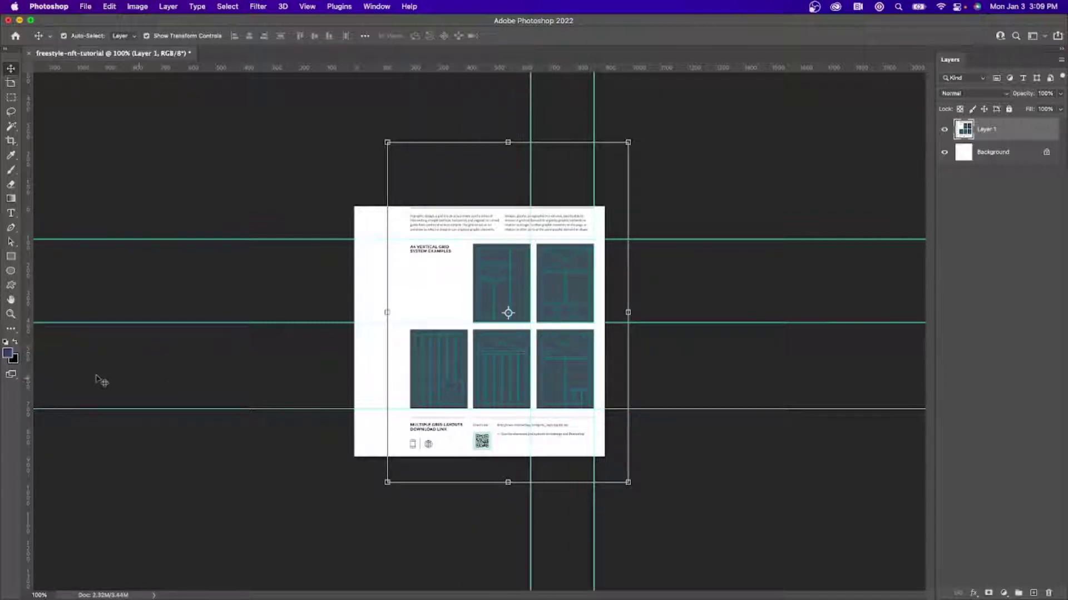
{"action": "left_click_drag", "start_coordinate": [28, 362], "coordinate": [468, 363]}
{"action": "left_click", "coordinate": [289, 149]}
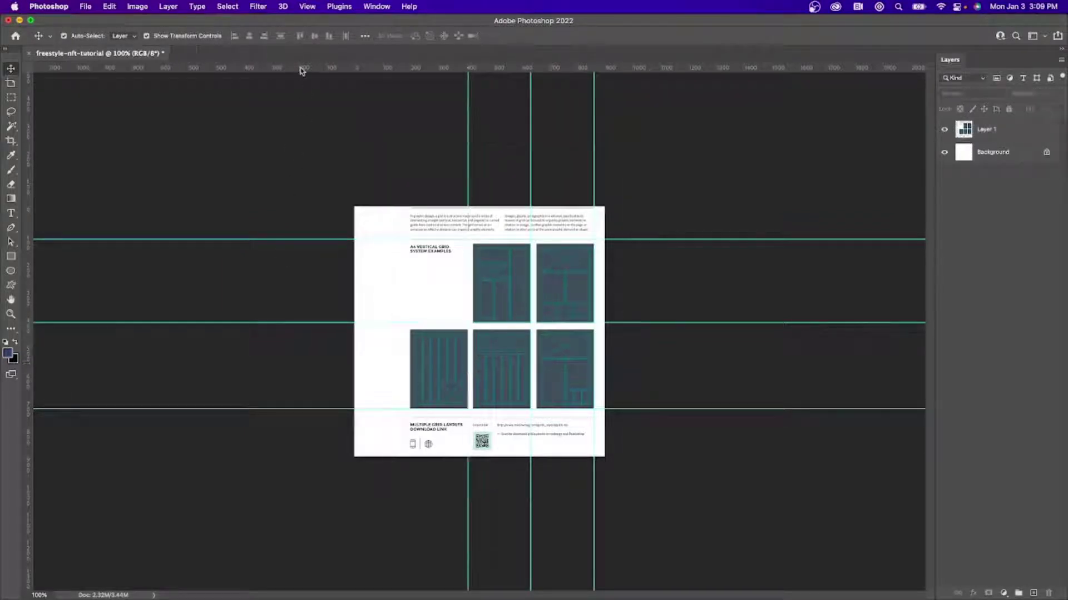
{"action": "left_click_drag", "start_coordinate": [300, 71], "coordinate": [330, 418]}
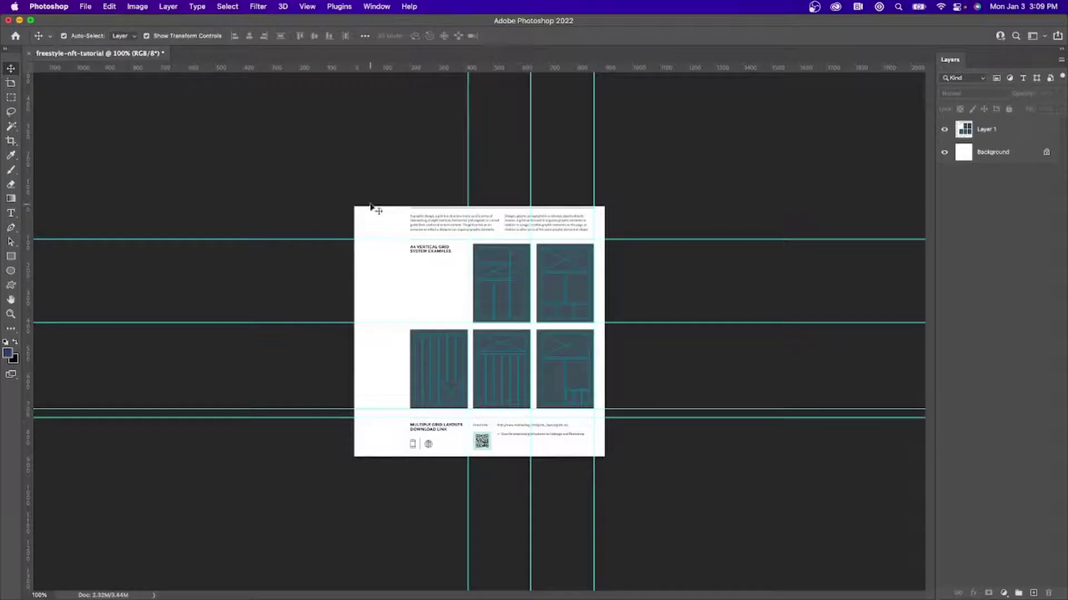
{"action": "left_click_drag", "start_coordinate": [28, 183], "coordinate": [409, 229]}
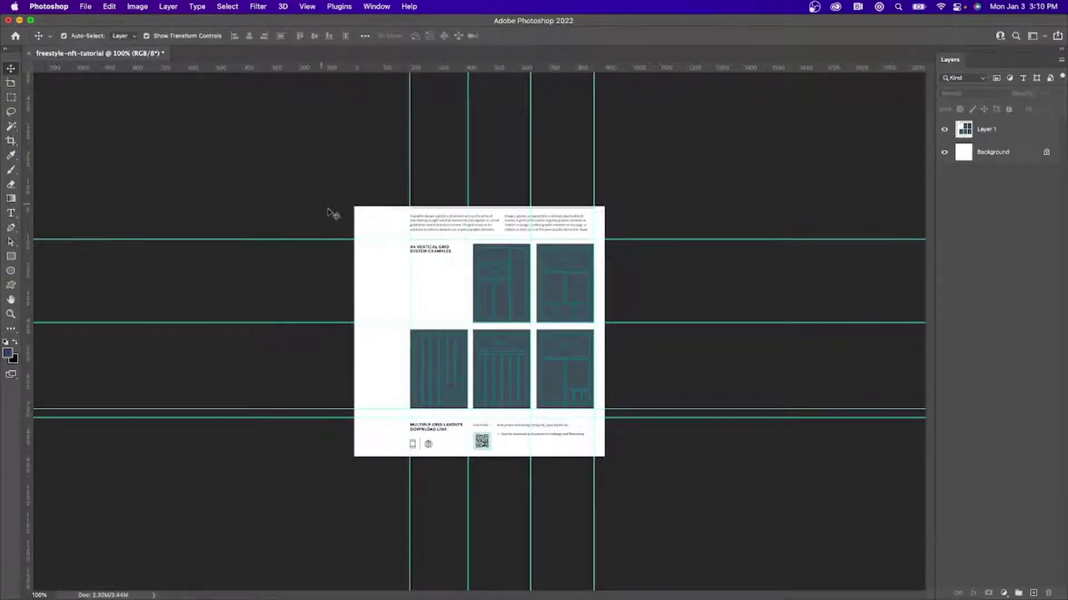
Check the guides against the hidden grid, then add two more vertical column guides.
{"action": "left_click", "coordinate": [943, 131]}
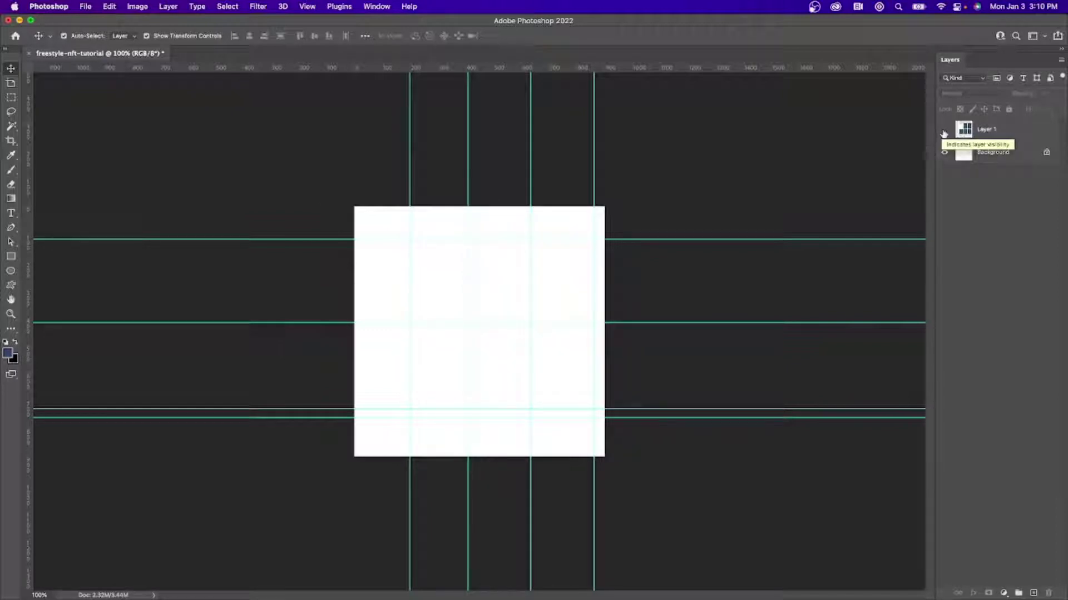
{"action": "left_click", "coordinate": [944, 132]}
{"action": "left_click", "coordinate": [989, 132]}
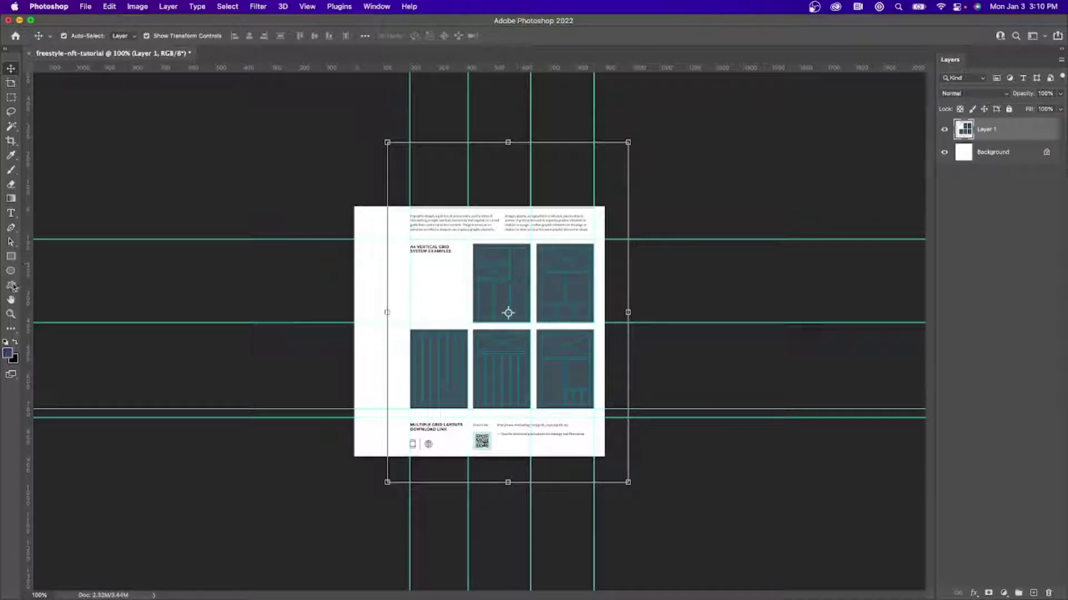
{"action": "left_click_drag", "start_coordinate": [31, 282], "coordinate": [472, 272]}
{"action": "left_click_drag", "start_coordinate": [27, 284], "coordinate": [536, 297]}
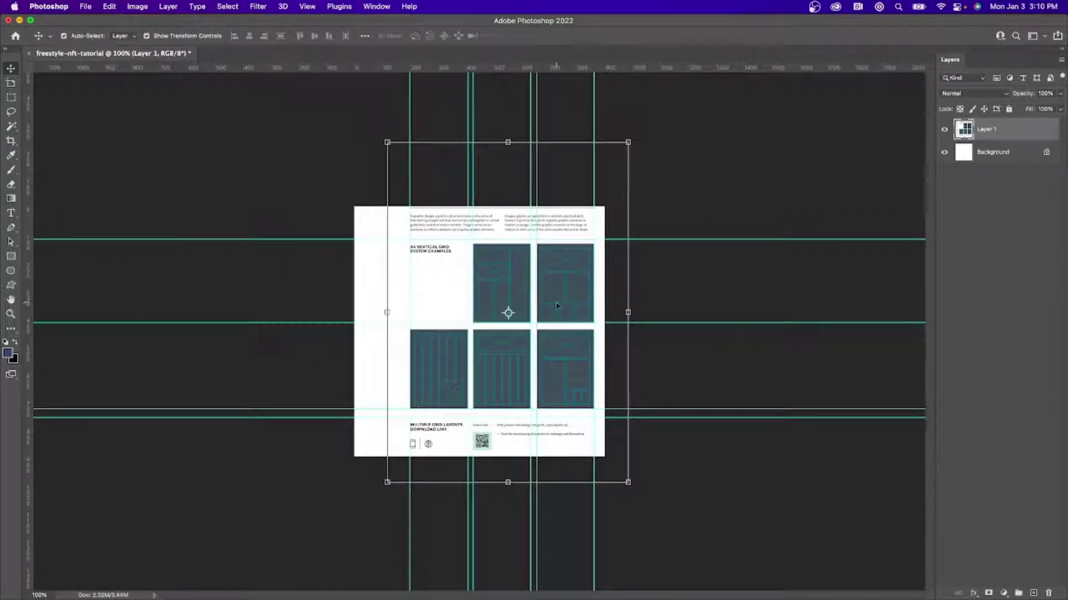
Hide the grid image layer so the white Background shows, and select Background.
{"action": "left_click", "coordinate": [996, 189]}
{"action": "left_click", "coordinate": [944, 152]}
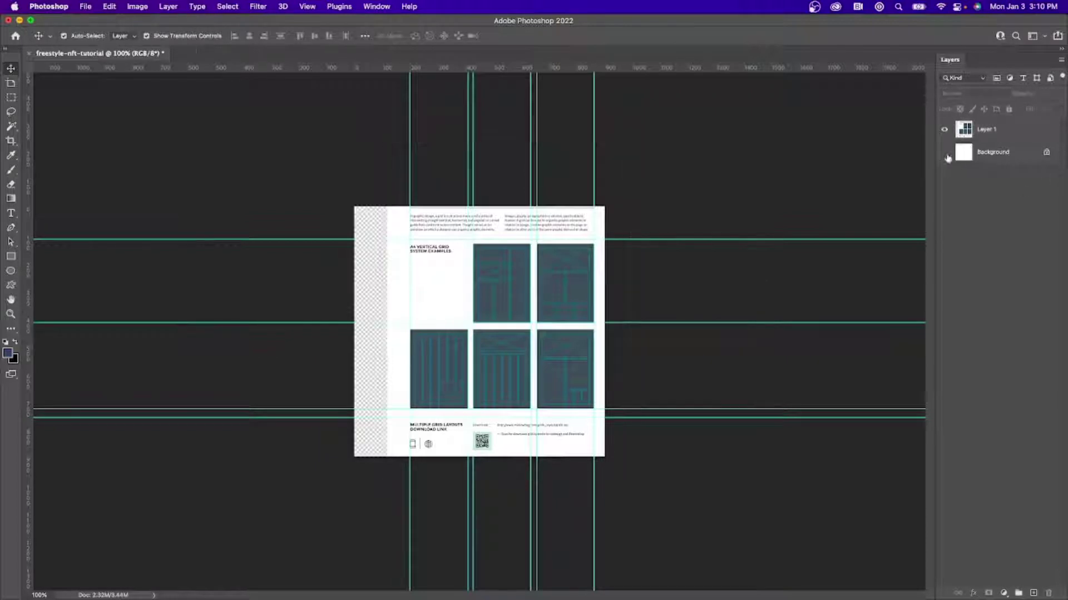
{"action": "left_click", "coordinate": [945, 152]}
{"action": "left_click", "coordinate": [944, 129]}
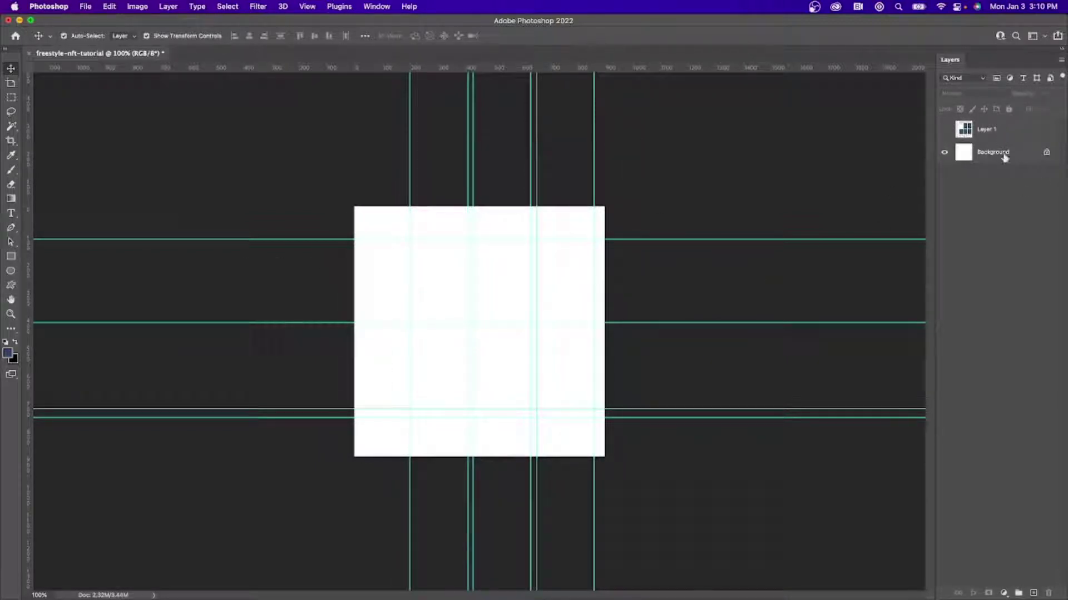
{"action": "left_click", "coordinate": [1005, 158]}
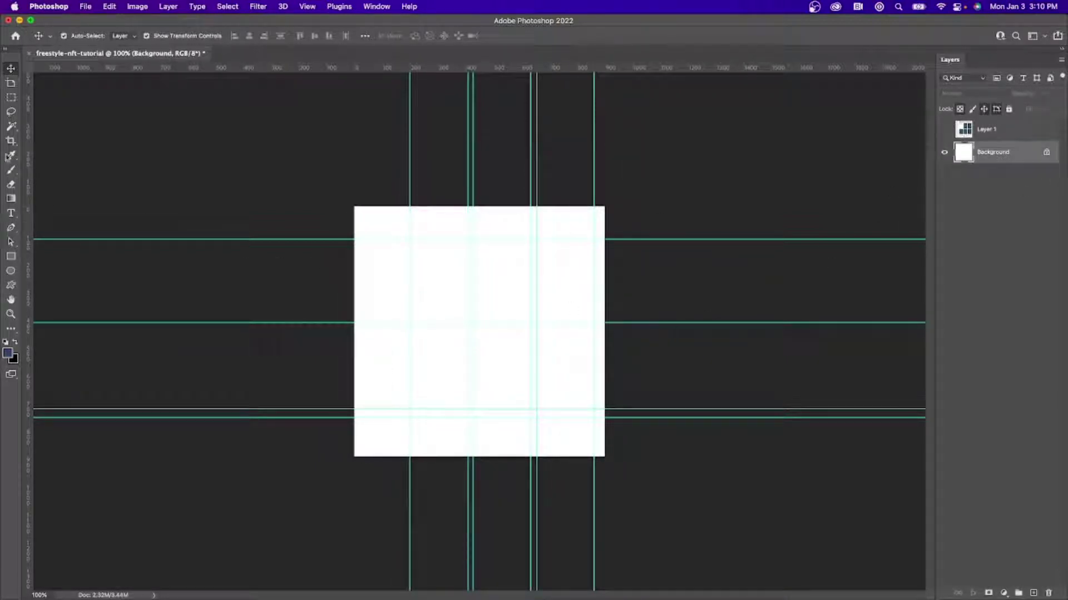
{"action": "left_click", "coordinate": [11, 257]}
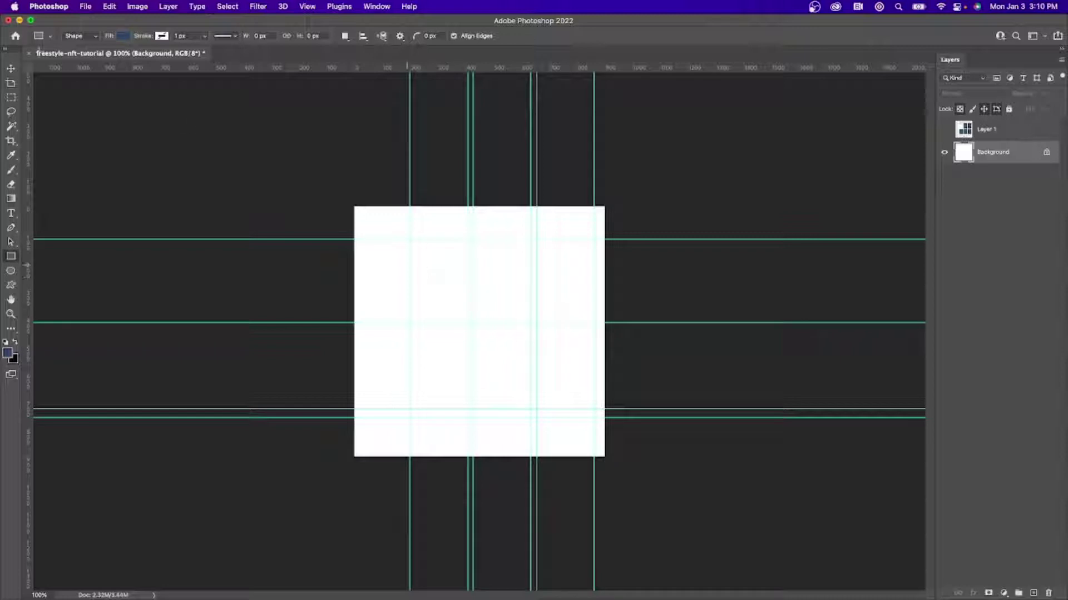
Zoom to 200% and draw a blue rectangle over the left columns.
{"action": "key", "text": "v"}
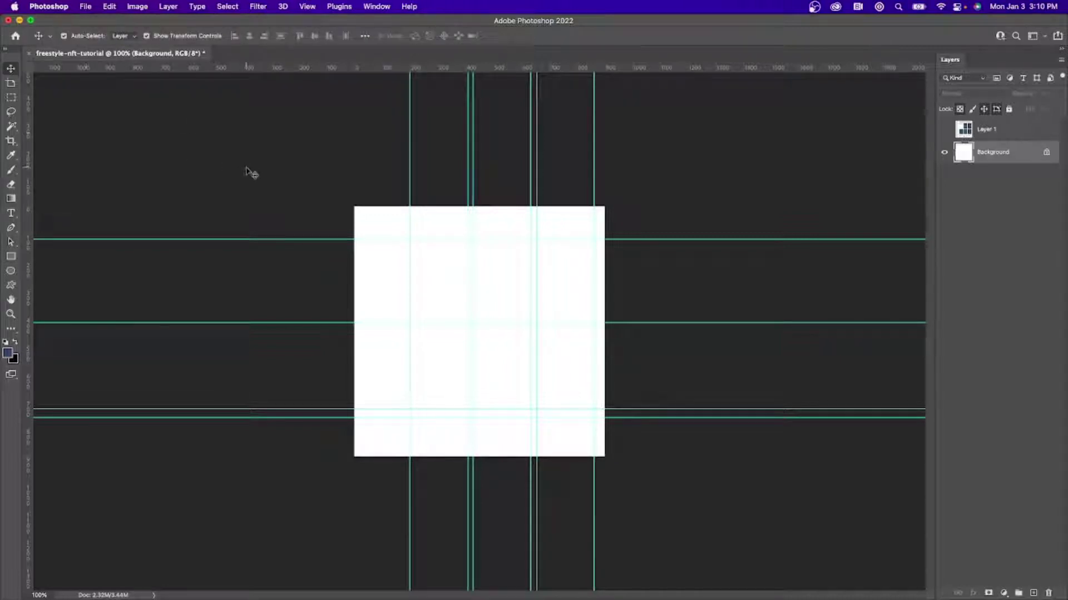
{"action": "key", "text": "super+equal"}
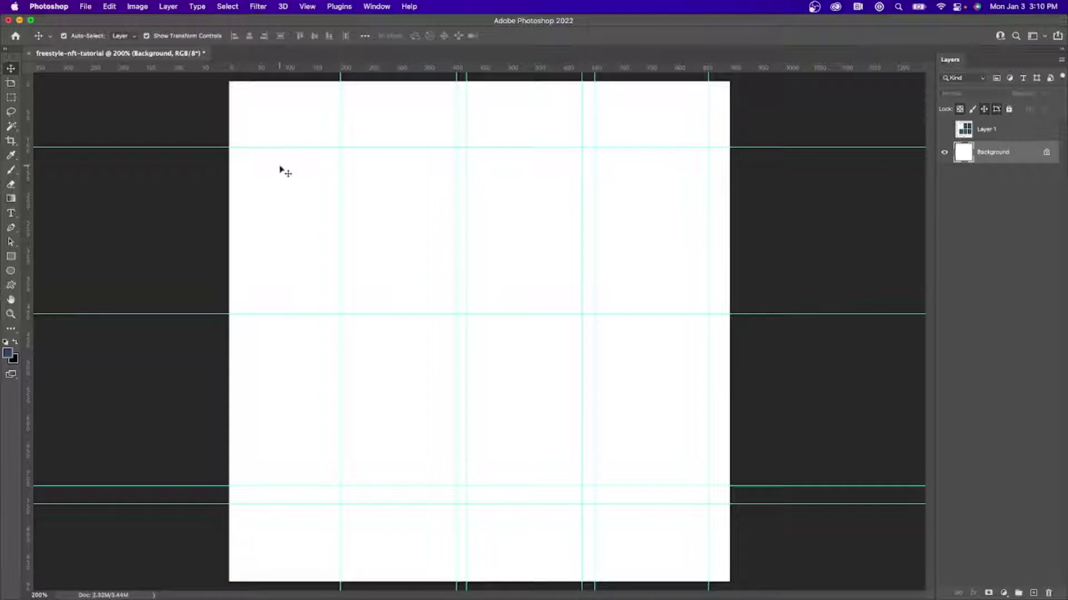
{"action": "left_click", "coordinate": [12, 257]}
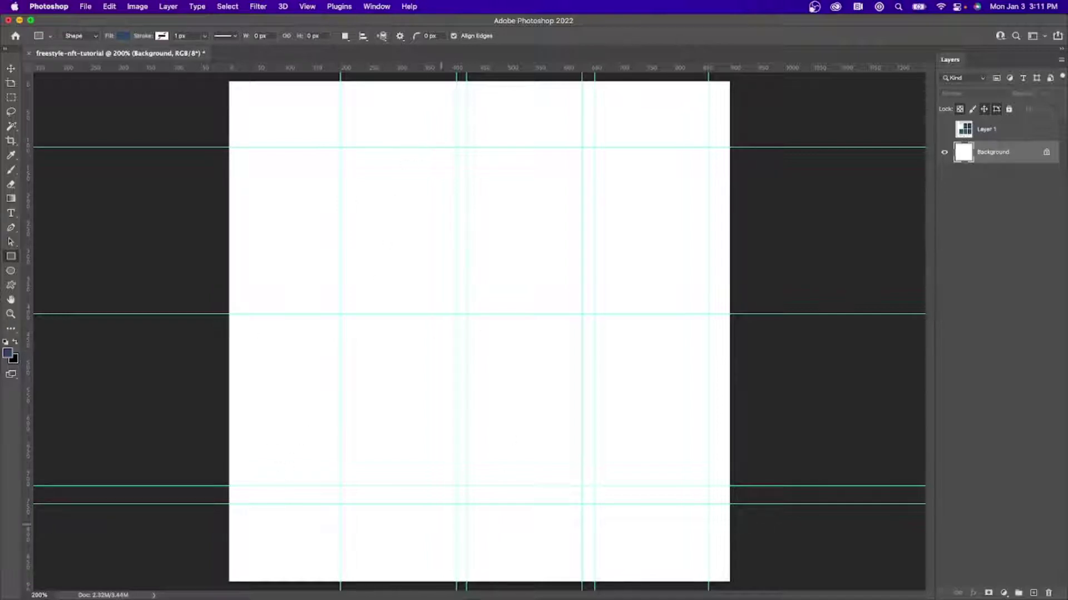
{"action": "left_click_drag", "start_coordinate": [251, 564], "coordinate": [548, 204]}
Reposition and resize the rectangle, extending its bottom to 461 × 676 px above the lower guides.
{"action": "left_click", "coordinate": [10, 68]}
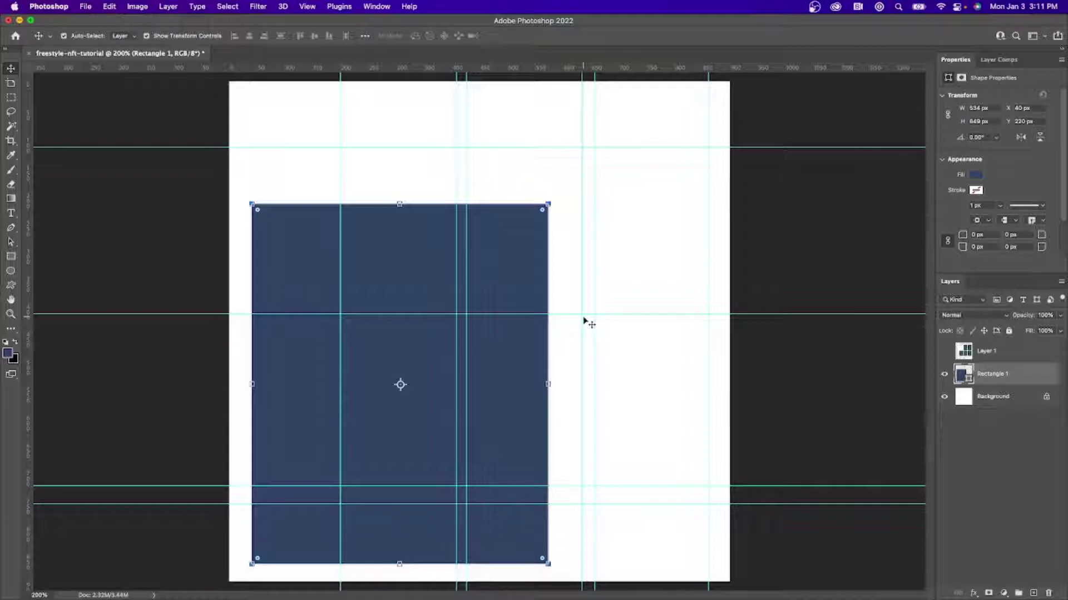
{"action": "left_click_drag", "start_coordinate": [505, 358], "coordinate": [509, 293]}
{"action": "left_click_drag", "start_coordinate": [506, 272], "coordinate": [531, 317]}
{"action": "left_click_drag", "start_coordinate": [554, 466], "coordinate": [537, 405]}
{"action": "left_click_drag", "start_coordinate": [485, 219], "coordinate": [641, 214]}
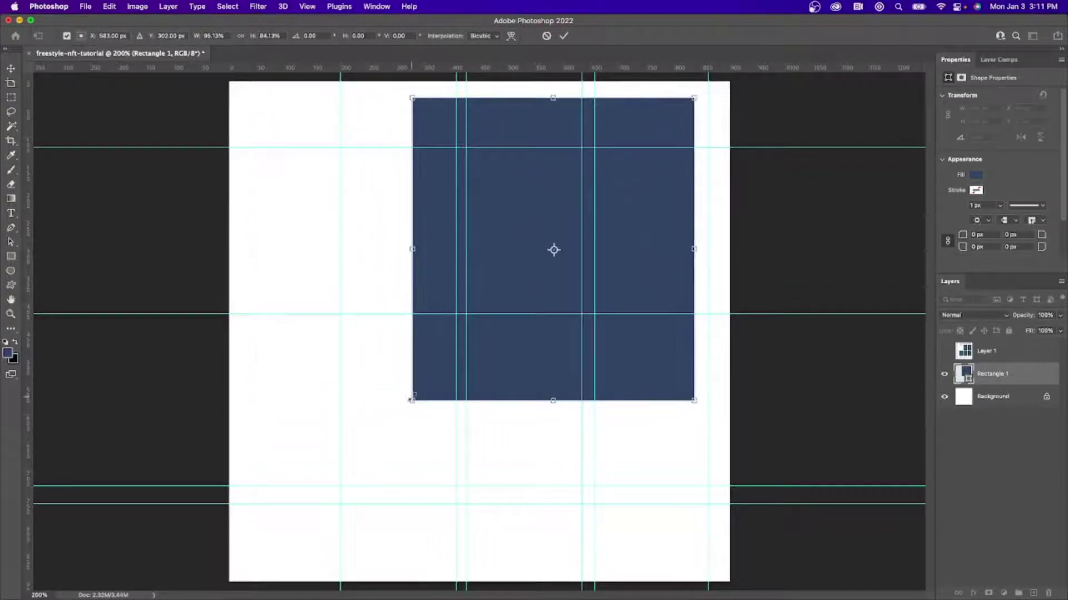
{"action": "left_click_drag", "start_coordinate": [412, 400], "coordinate": [439, 387]}
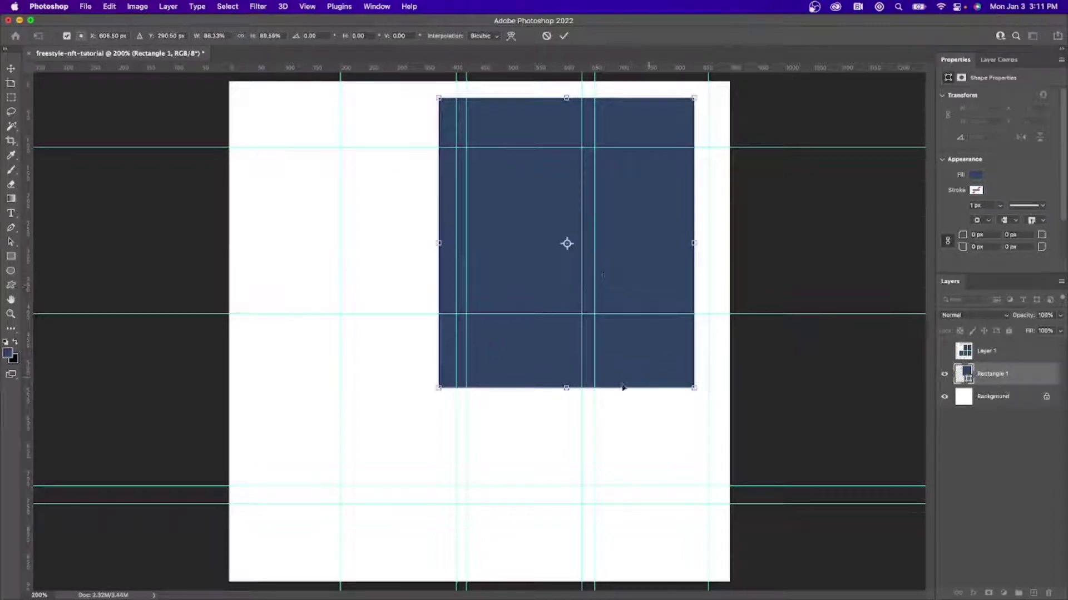
{"action": "left_click_drag", "start_coordinate": [564, 388], "coordinate": [566, 473]}
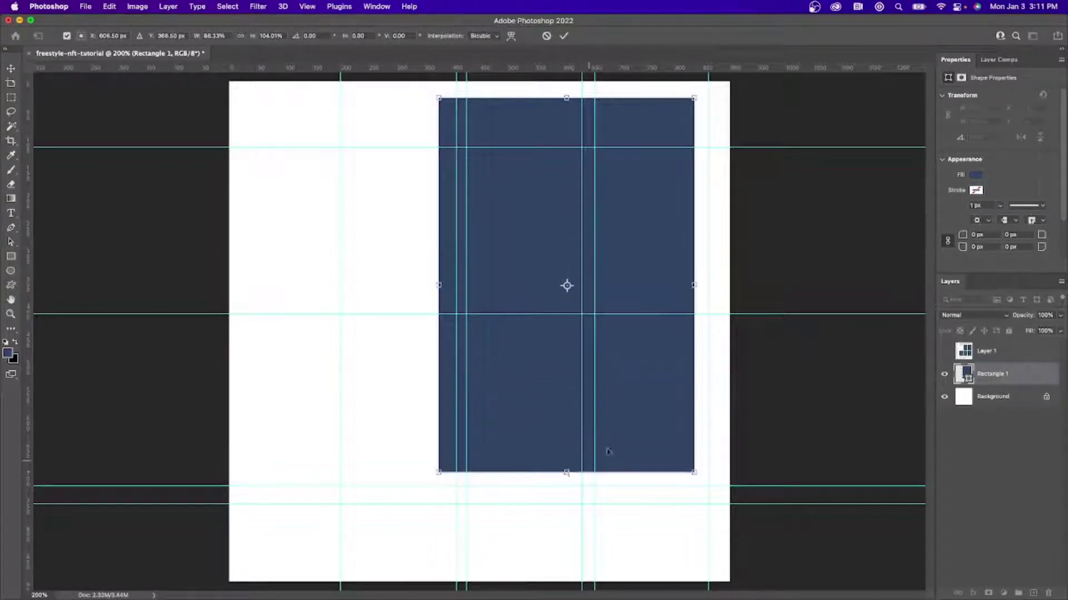
{"action": "key", "text": "Return"}
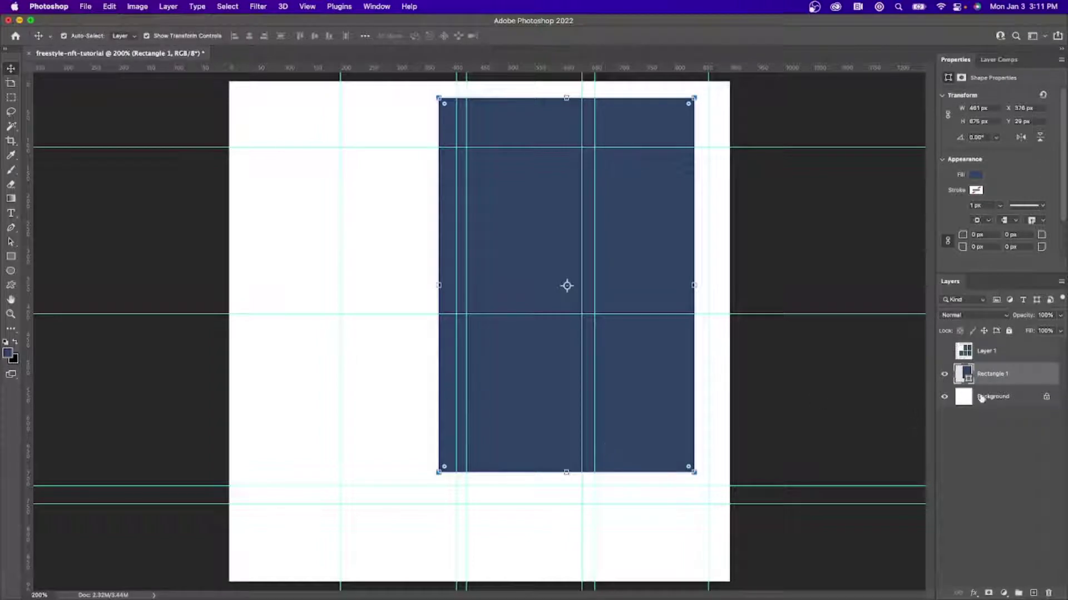
Hide Rectangle 1 and undo a stray circle drawn beside the canvas.
{"action": "left_click", "coordinate": [944, 374]}
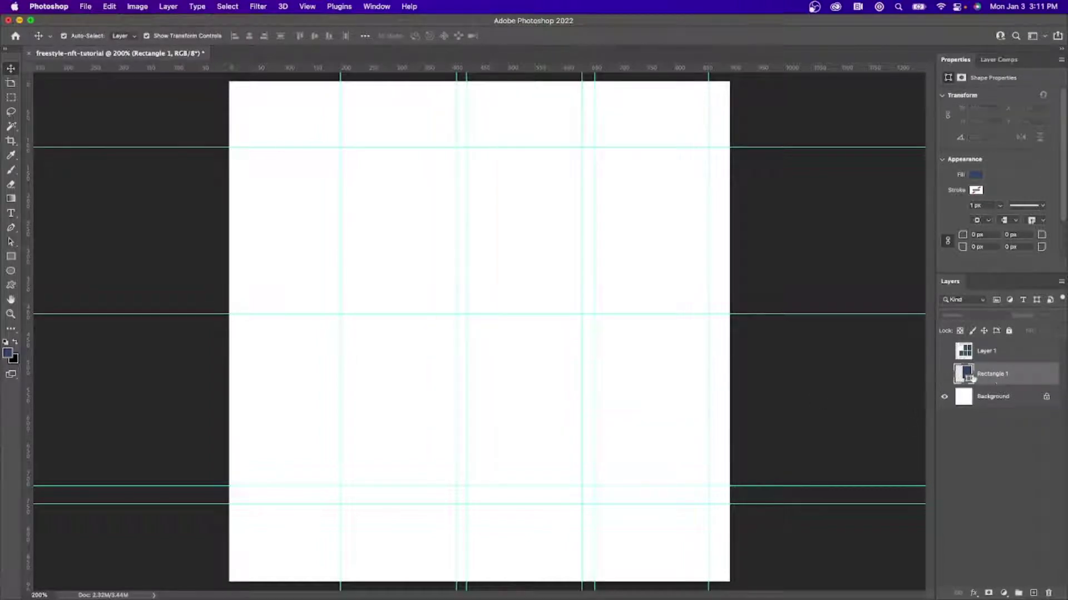
{"action": "left_click", "coordinate": [12, 272]}
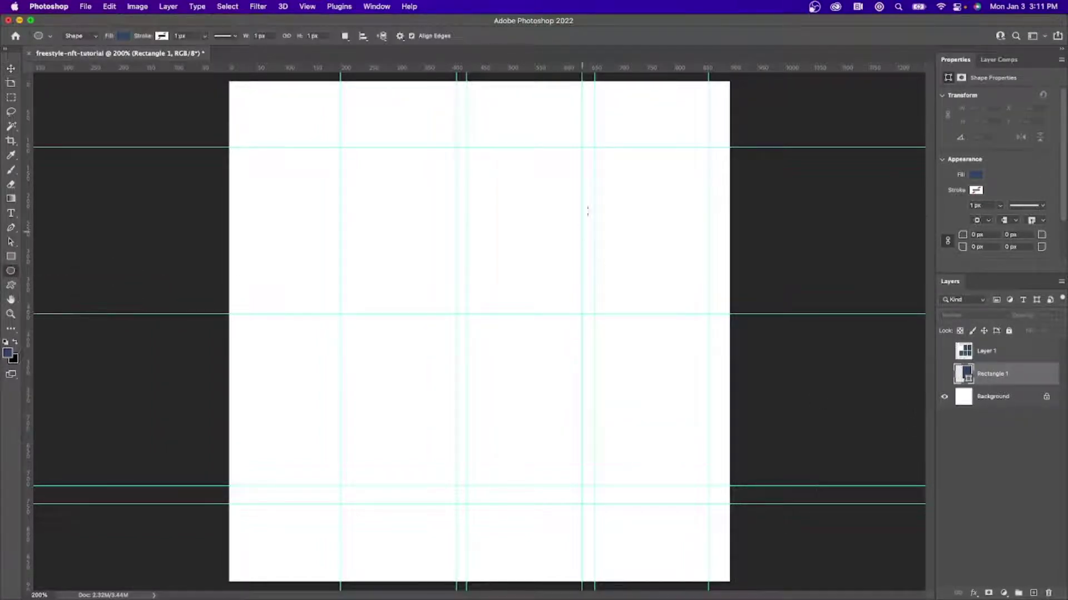
{"action": "left_click_drag", "start_coordinate": [509, 127], "coordinate": [675, 281]}
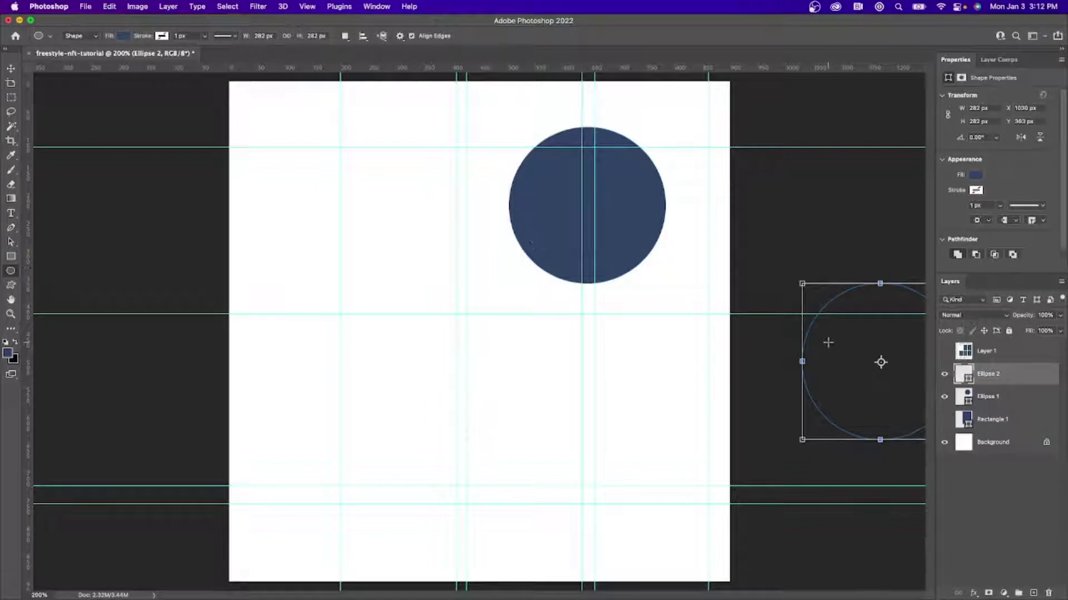
{"action": "key", "text": "super+z"}
{"action": "left_click", "coordinate": [10, 258]}
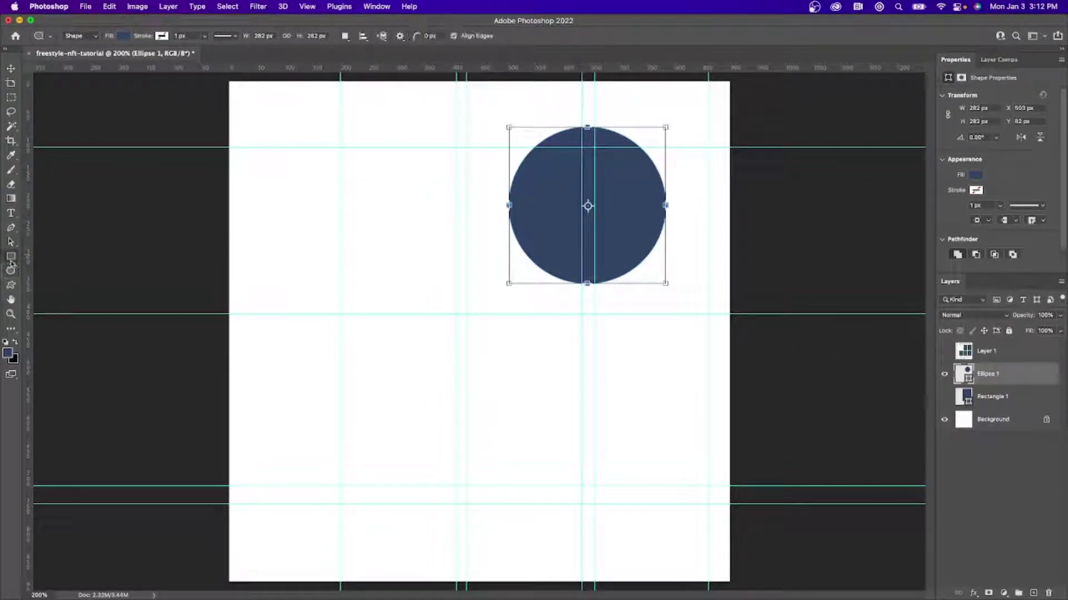
{"action": "left_click", "coordinate": [11, 270]}
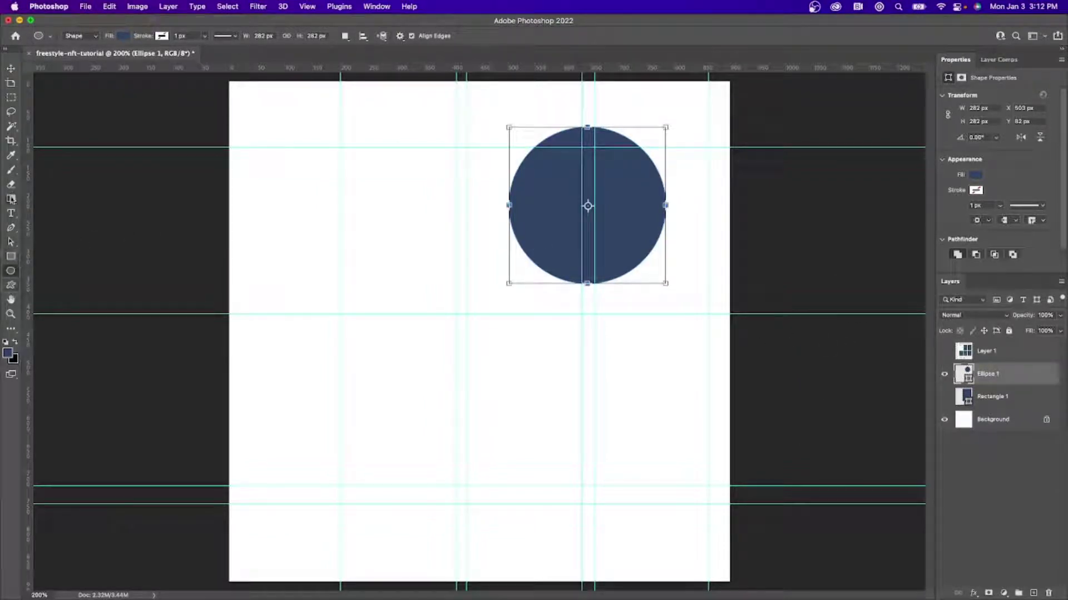
Alt-duplicate the large circle into a ~130 px copy and a smaller one, then select all circle layers.
{"action": "key", "text": "v"}
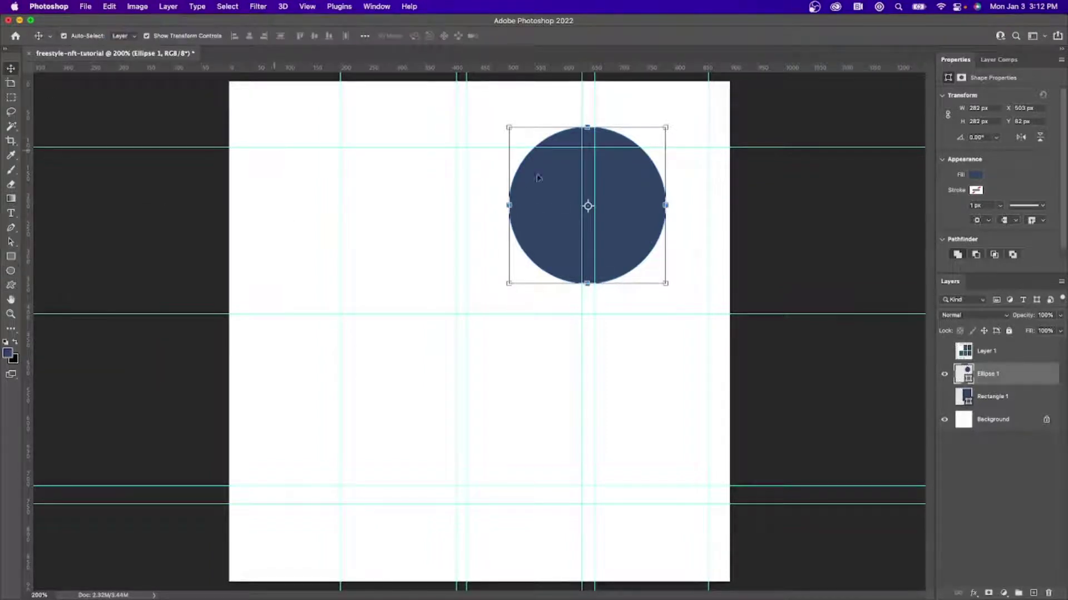
{"action": "left_click_drag", "start_coordinate": [565, 187], "coordinate": [608, 391]}
{"action": "left_click_drag", "start_coordinate": [708, 489], "coordinate": [649, 427]}
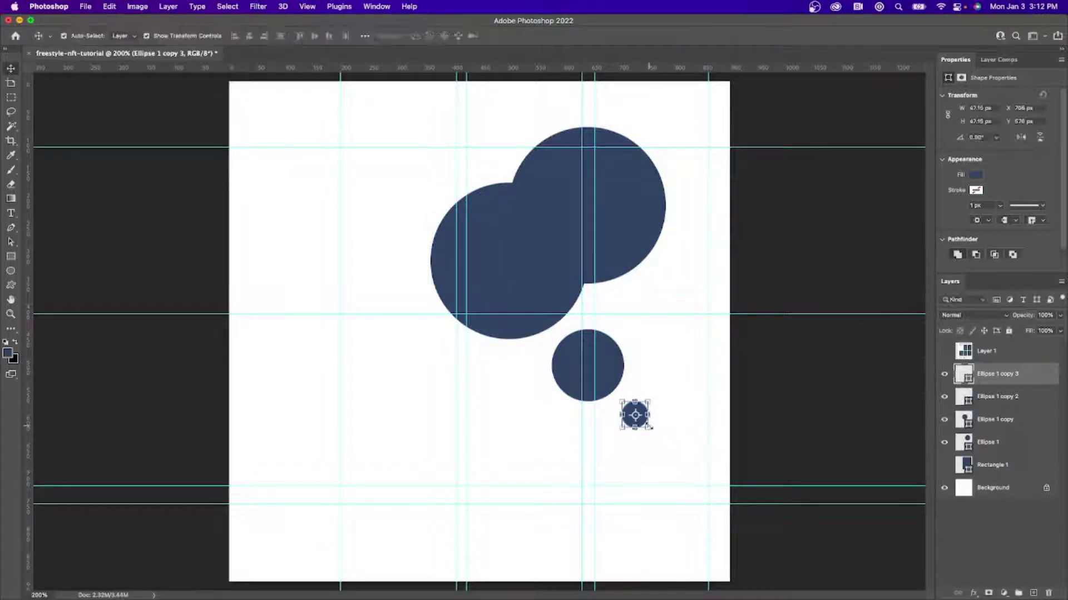
{"action": "left_click", "coordinate": [605, 374]}
{"action": "left_click_drag", "start_coordinate": [605, 374], "coordinate": [520, 473]}
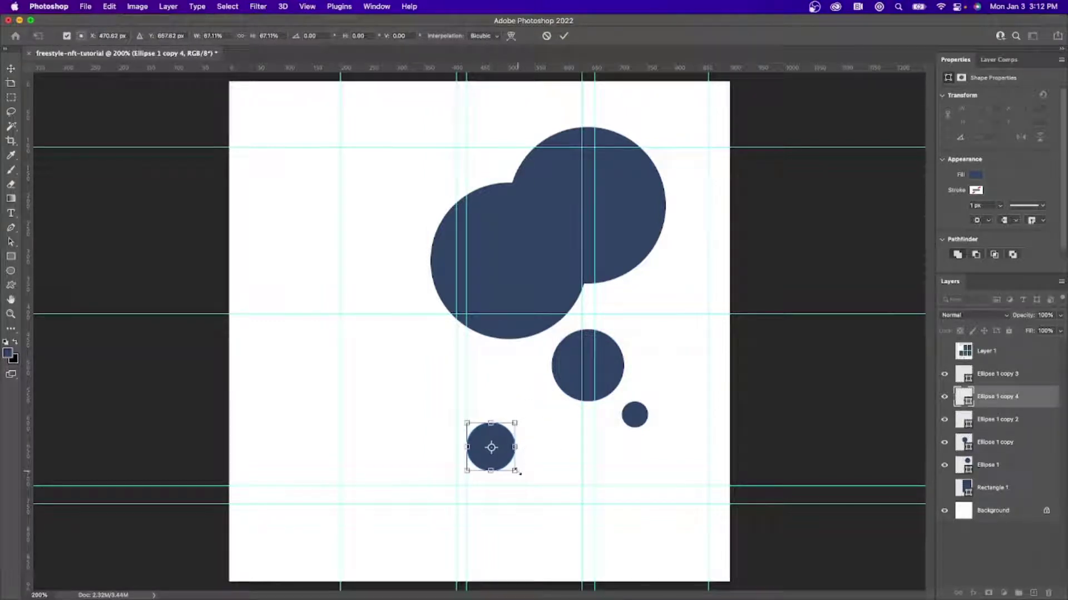
{"action": "key", "text": "Return"}
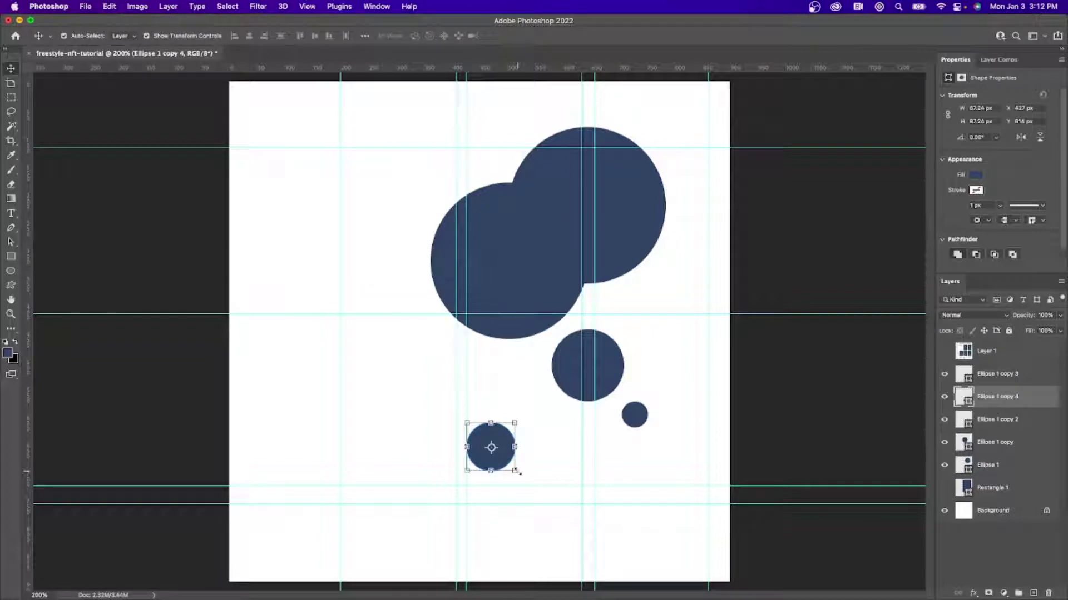
{"action": "left_click", "coordinate": [988, 466]}
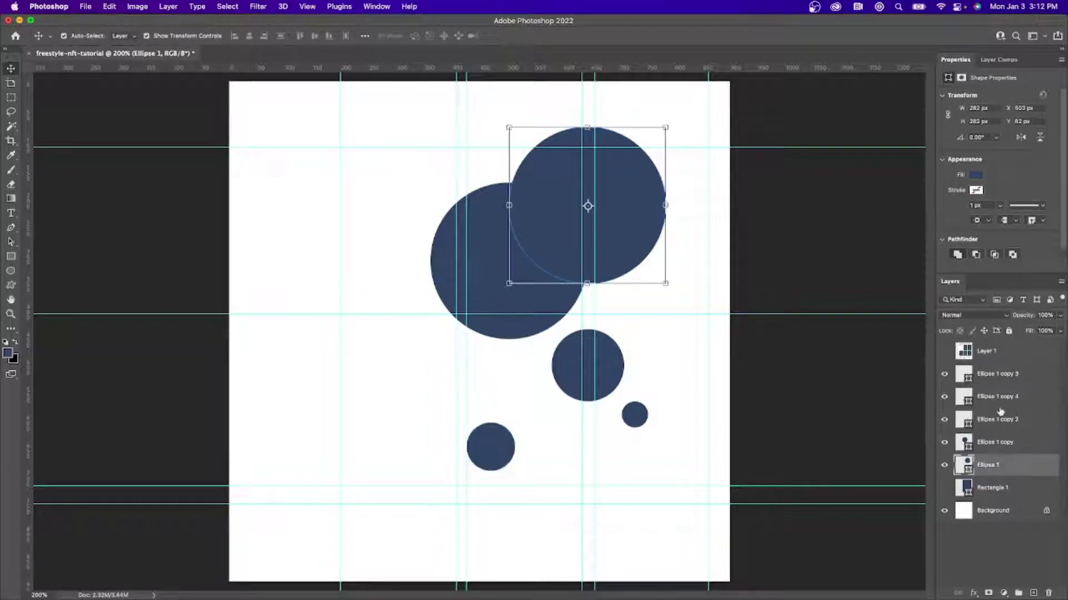
{"action": "left_click", "coordinate": [1006, 374], "text": "shift"}
Delete the circle layers, the hidden Rectangle 1 and Layer 1, leaving only Background.
{"action": "key", "text": "BackSpace"}
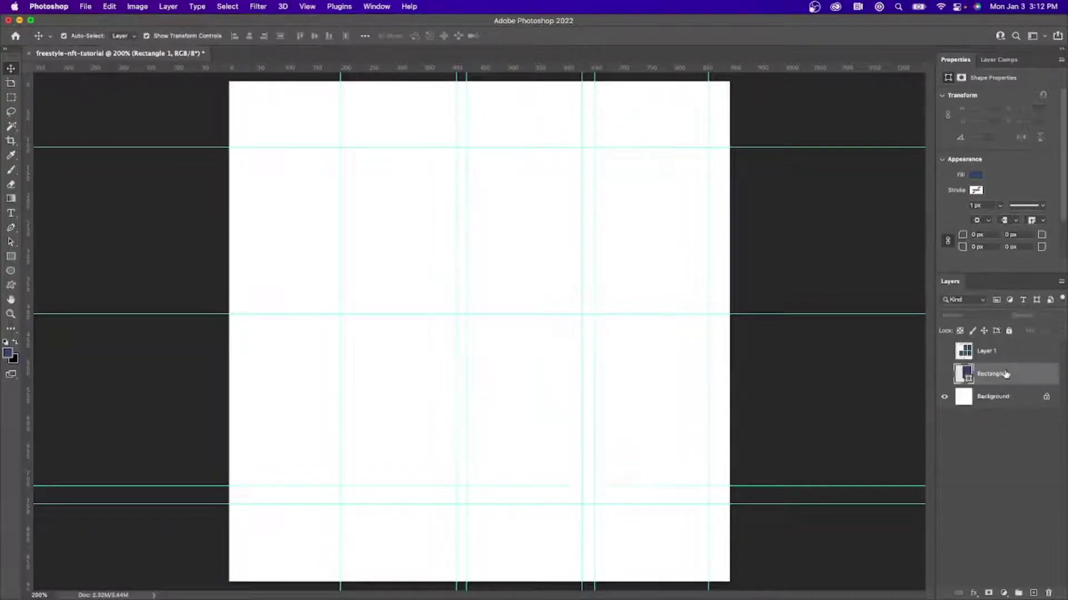
{"action": "key", "text": "BackSpace"}
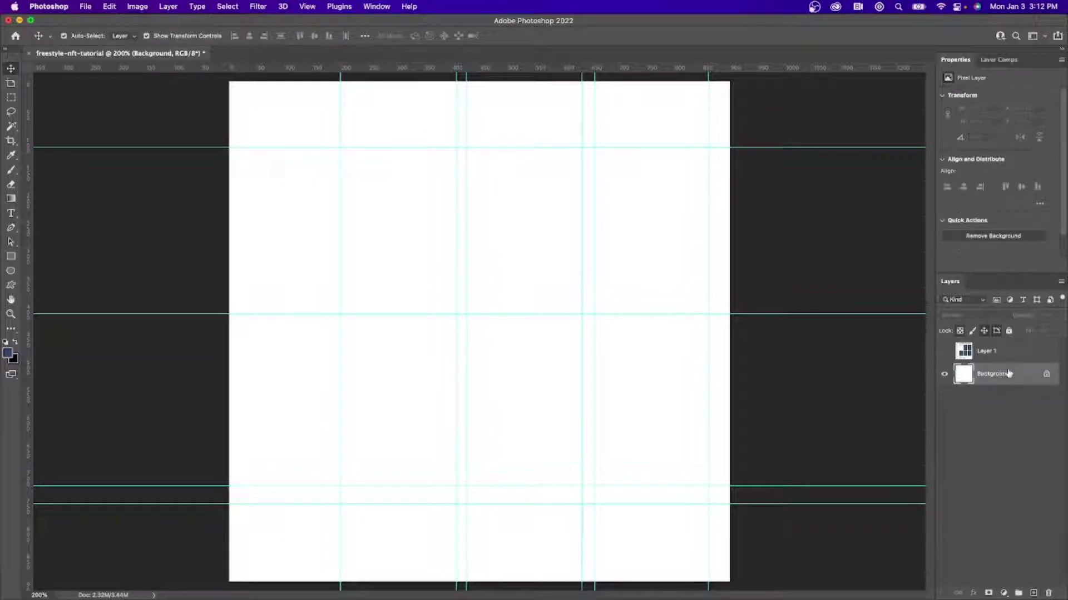
{"action": "left_click", "coordinate": [1000, 354]}
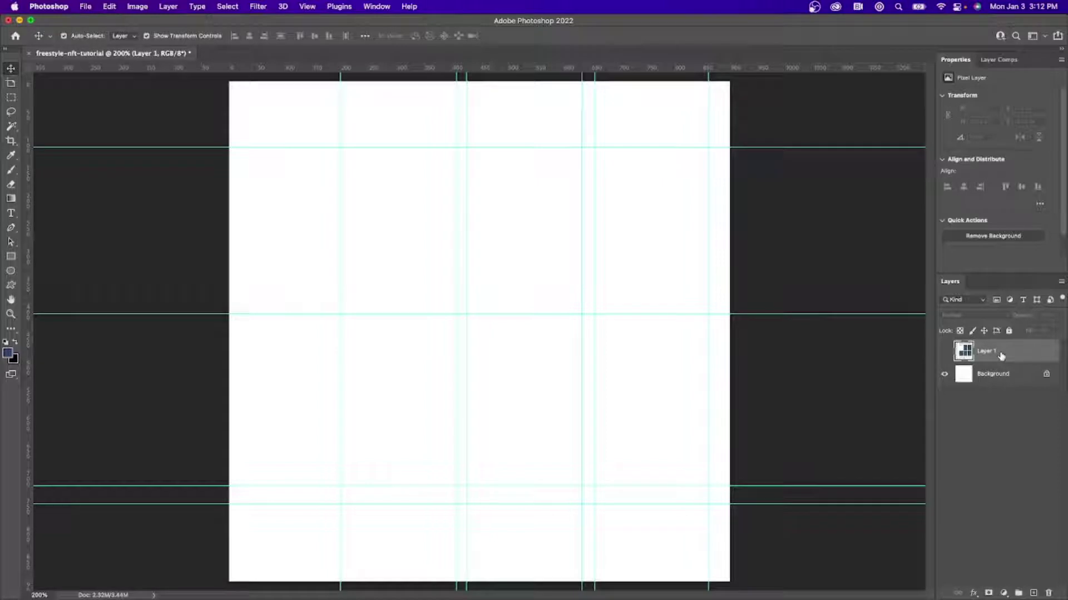
{"action": "key", "text": "BackSpace"}
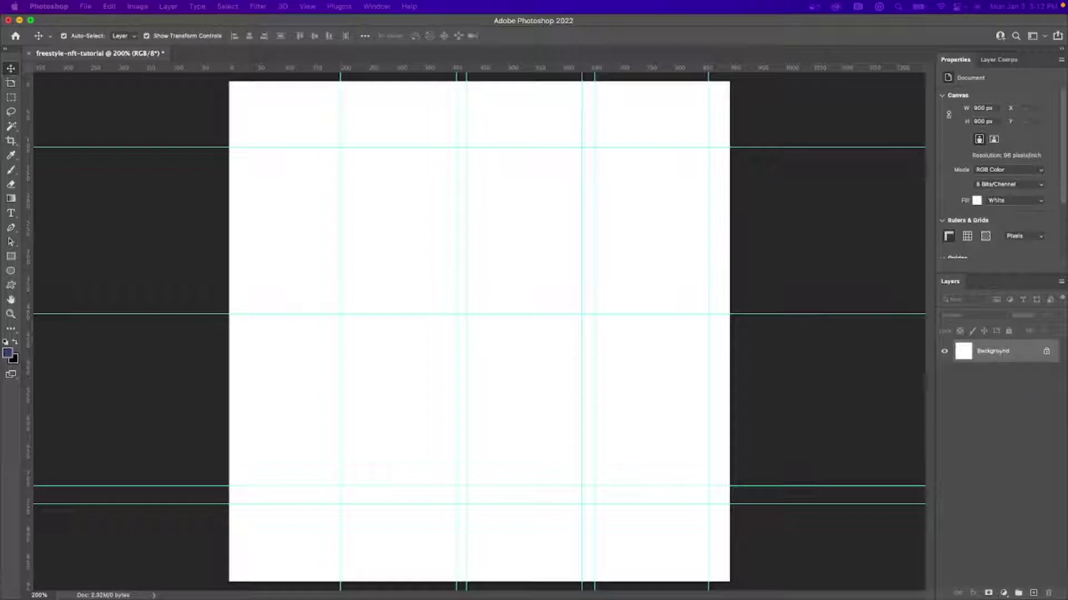
Save the canvas to the Desktop in Photoshop format as freestyle-nft-tutorial.psd instead of PNG.
{"action": "key", "text": "super+shift+s"}
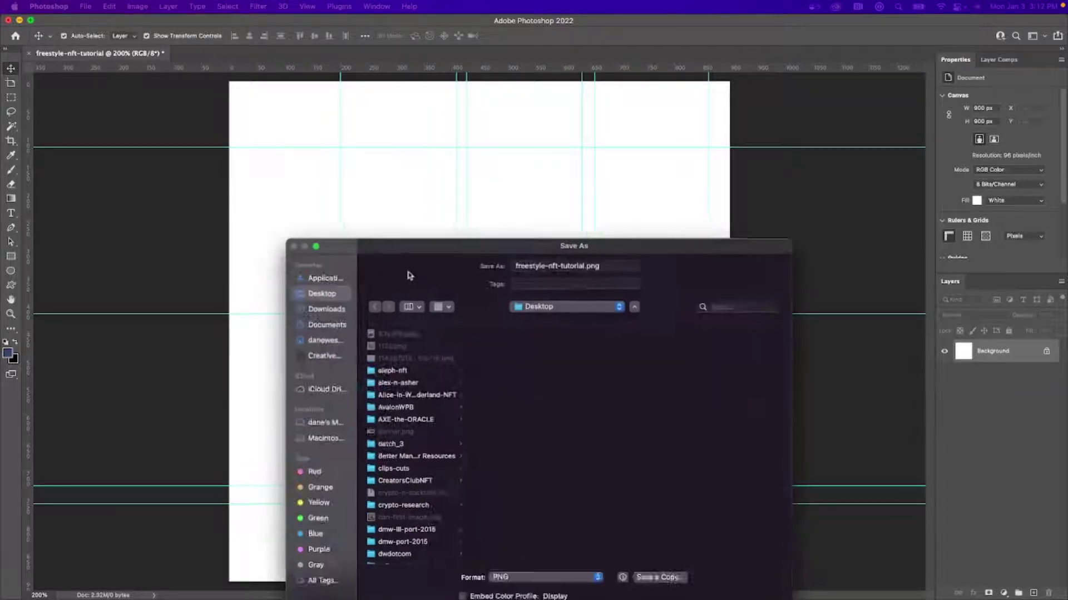
{"action": "scroll", "coordinate": [419, 269], "scroll_direction": "down", "scroll_amount": 15}
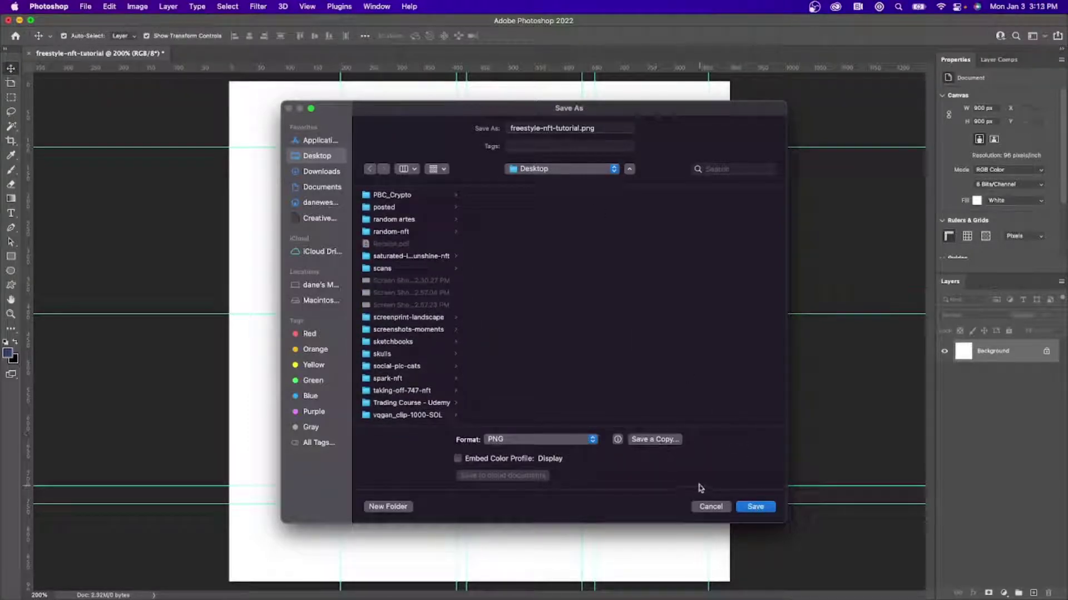
{"action": "left_click", "coordinate": [711, 507]}
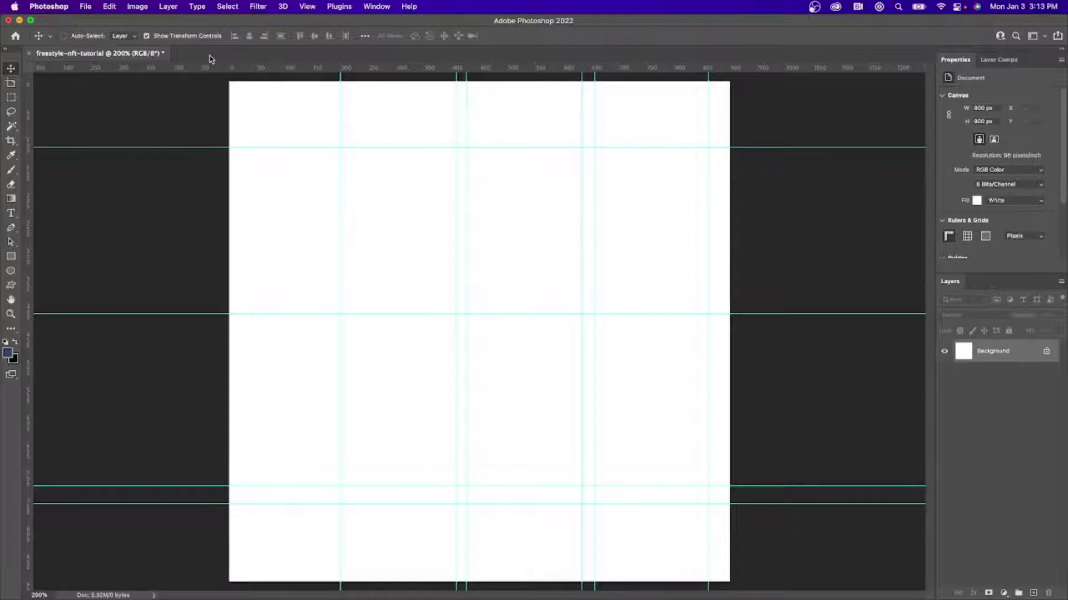
{"action": "key", "text": "super+shift+s"}
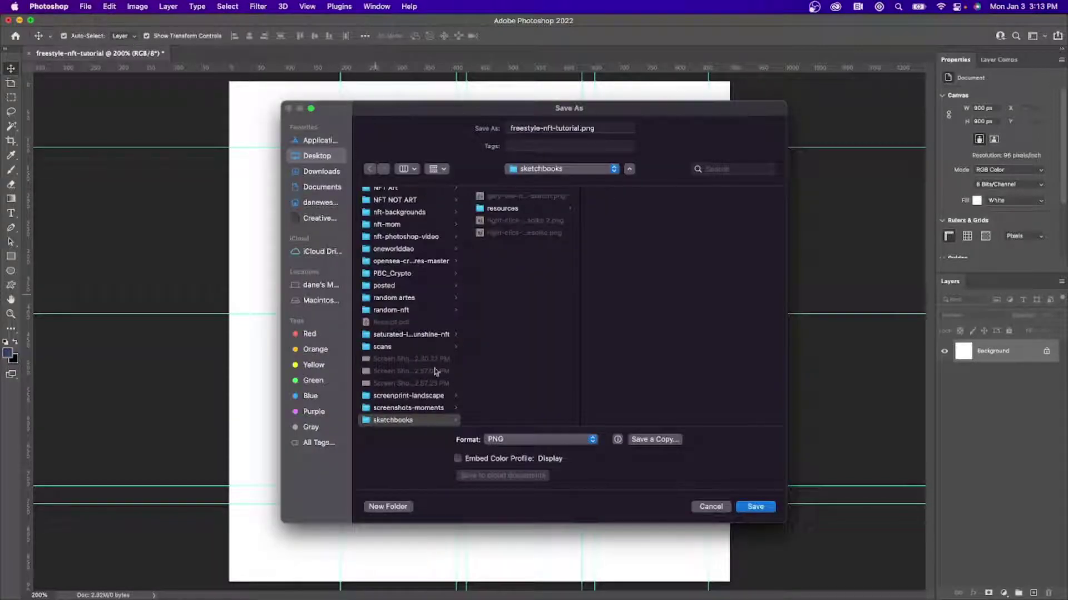
{"action": "left_click", "coordinate": [554, 439]}
{"action": "left_click", "coordinate": [546, 283]}
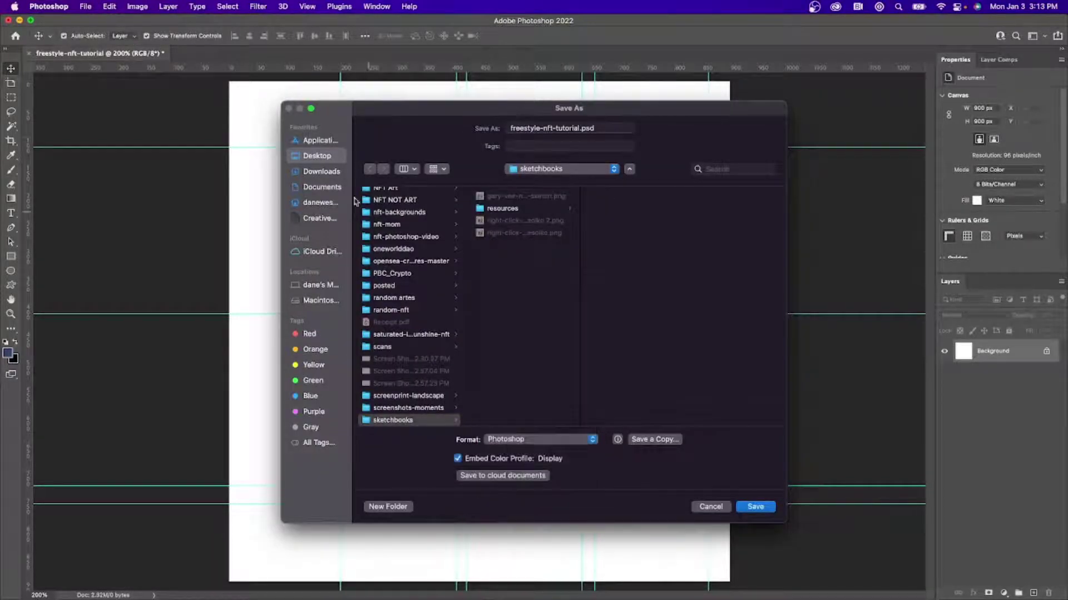
{"action": "left_click", "coordinate": [327, 161]}
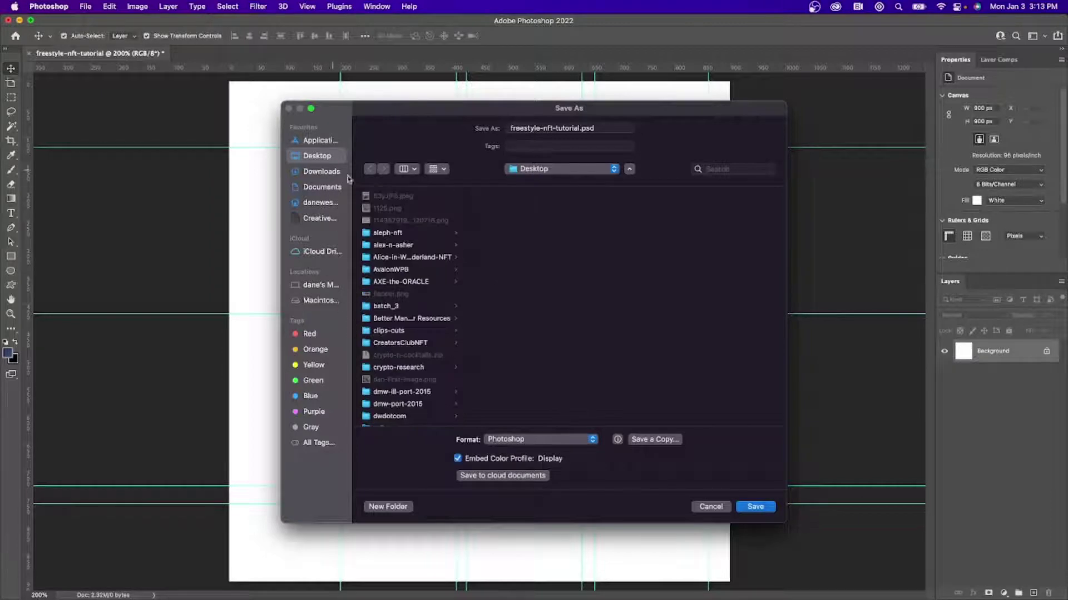
{"action": "left_click", "coordinate": [756, 507]}
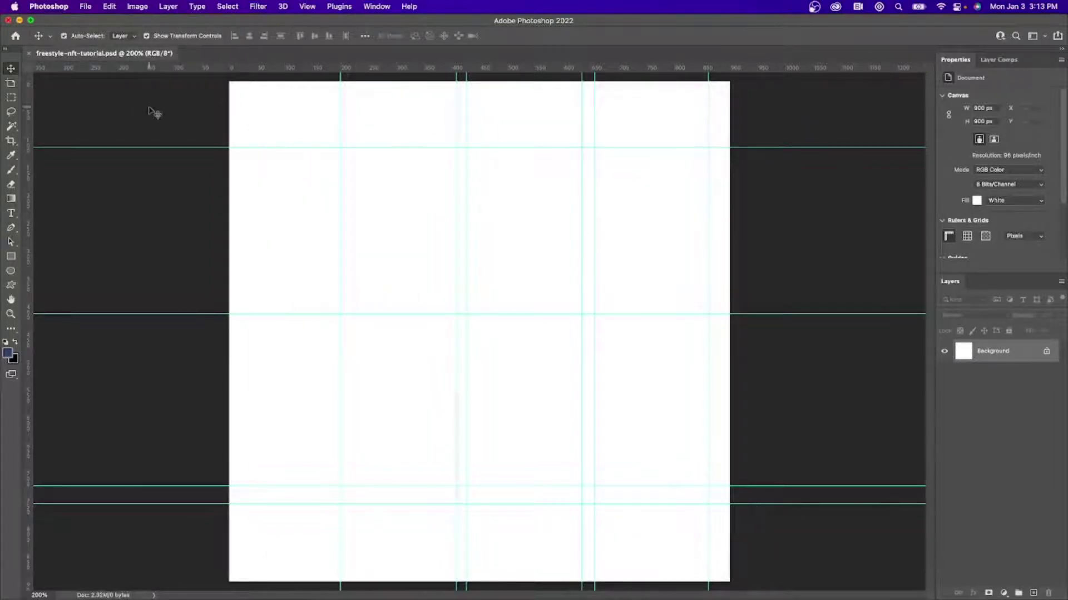
In the Colab style-transfer notebook, scroll to the rain_princess output image and right-click it.
{"action": "key", "text": "super+Tab"}
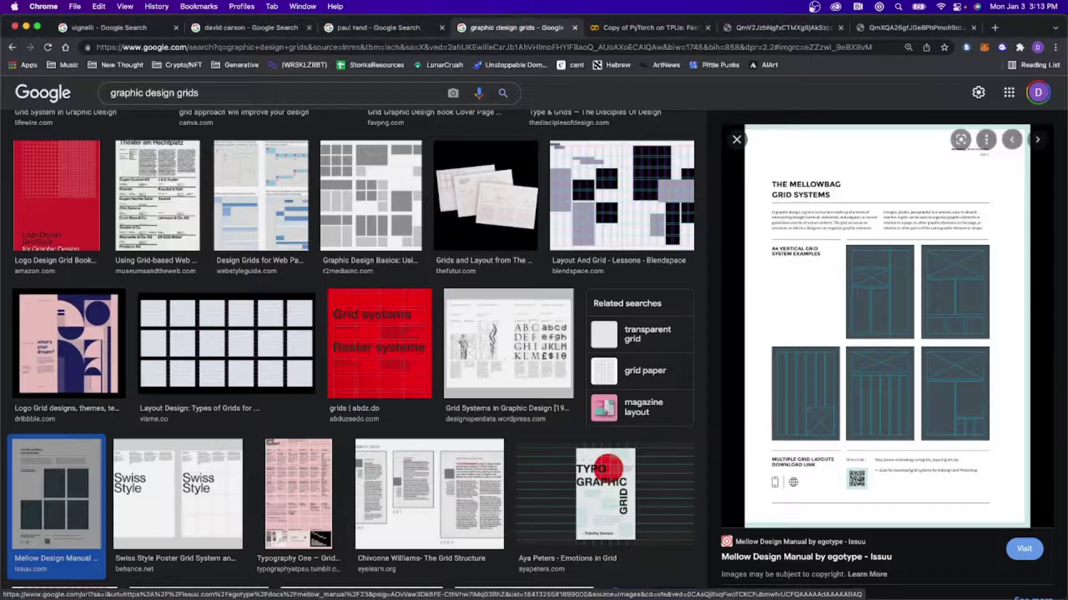
{"action": "left_click", "coordinate": [618, 29]}
{"action": "scroll", "coordinate": [344, 245], "scroll_direction": "down", "scroll_amount": 8}
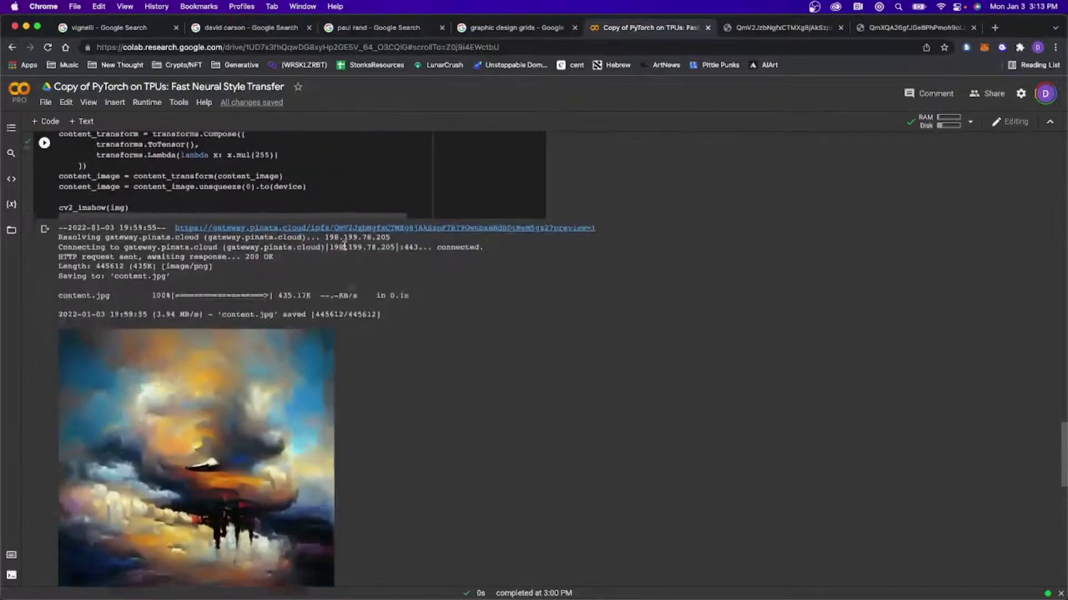
{"action": "scroll", "coordinate": [346, 250], "scroll_direction": "up", "scroll_amount": 3}
{"action": "scroll", "coordinate": [344, 250], "scroll_direction": "up", "scroll_amount": 1}
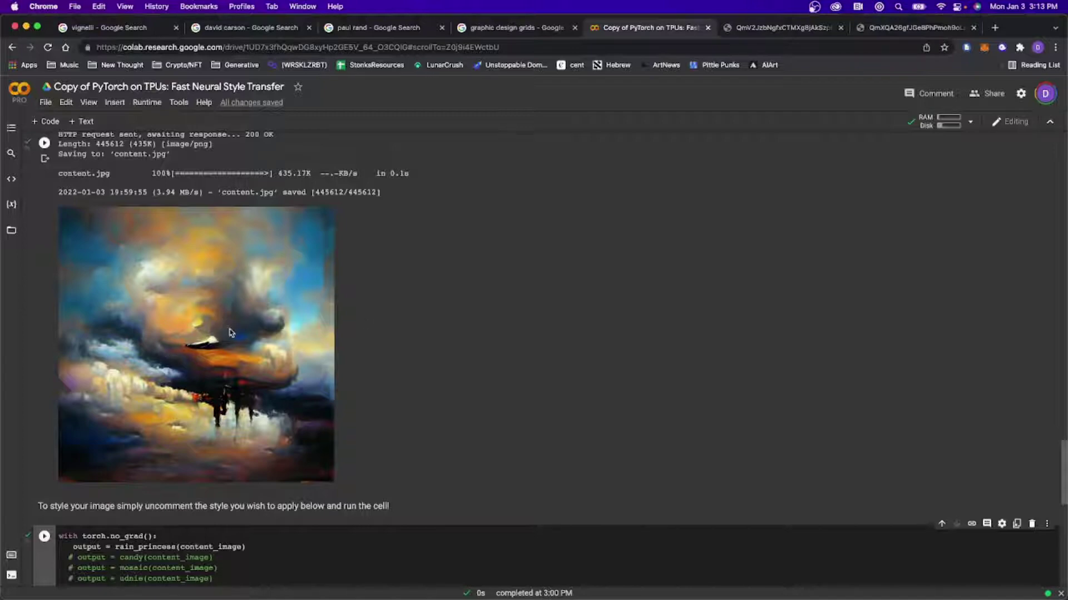
{"action": "scroll", "coordinate": [846, 370], "scroll_direction": "up", "scroll_amount": 6}
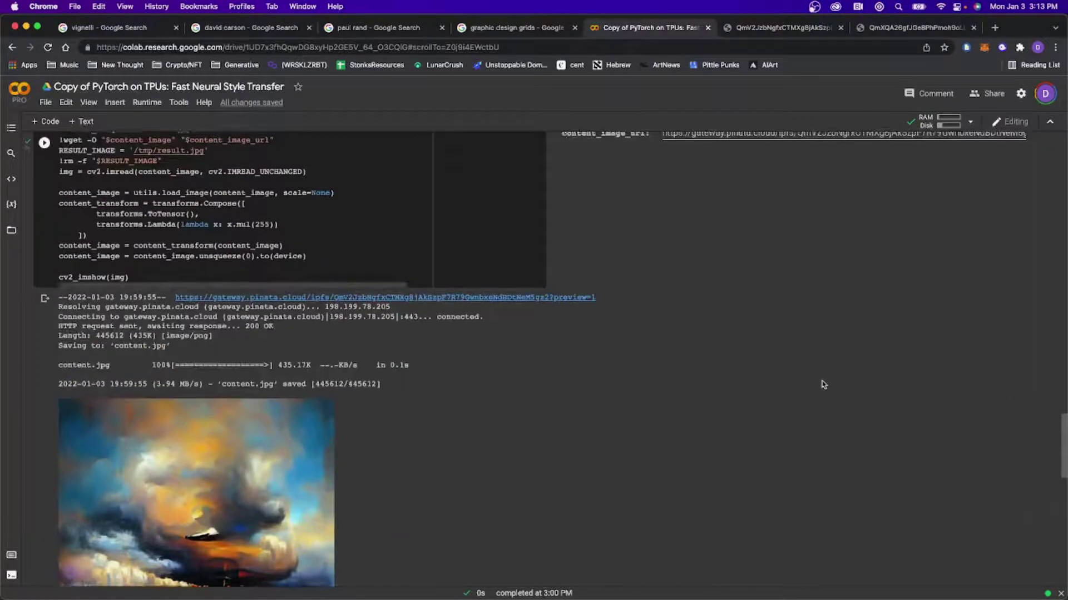
{"action": "scroll", "coordinate": [370, 397], "scroll_direction": "down", "scroll_amount": 7}
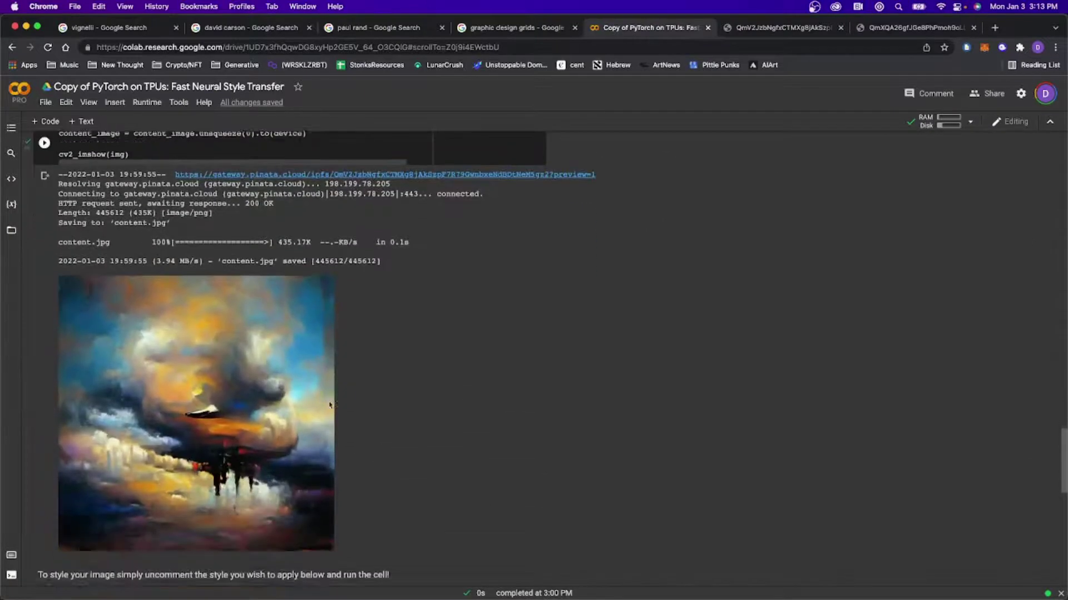
{"action": "scroll", "coordinate": [338, 403], "scroll_direction": "down", "scroll_amount": 5}
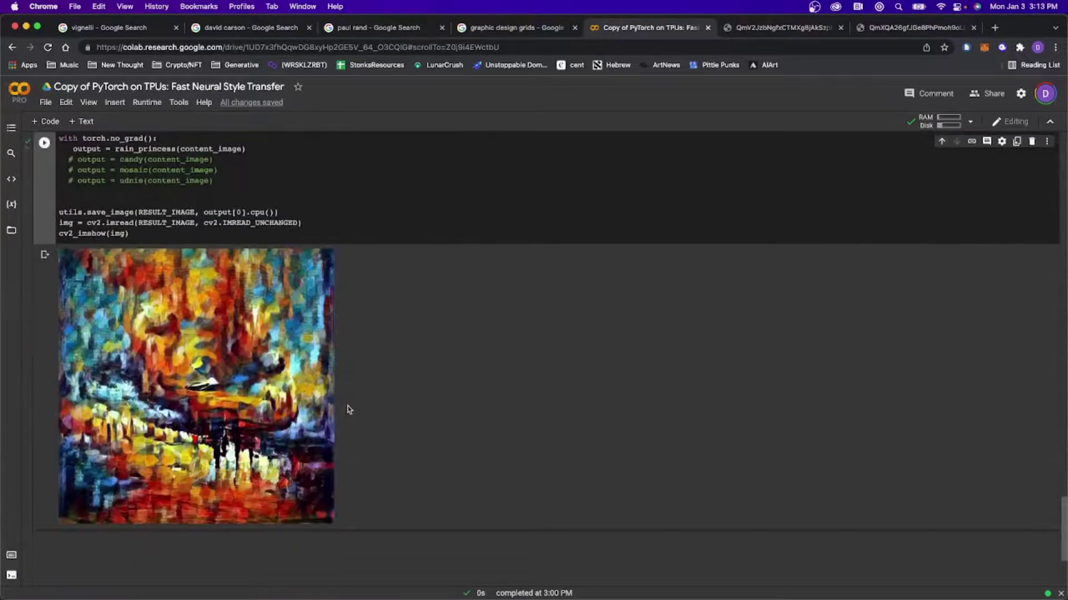
{"action": "right_click", "coordinate": [166, 351]}
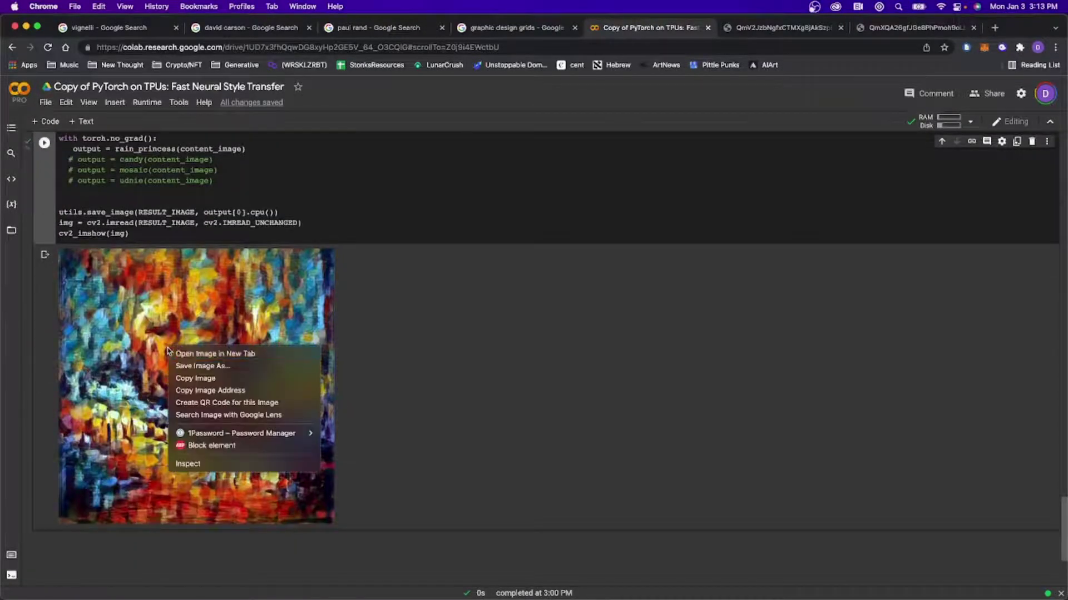
Save the rain_princess image as texture-1.png in a new Desktop folder named nft-tutorial.
{"action": "left_click", "coordinate": [200, 366]}
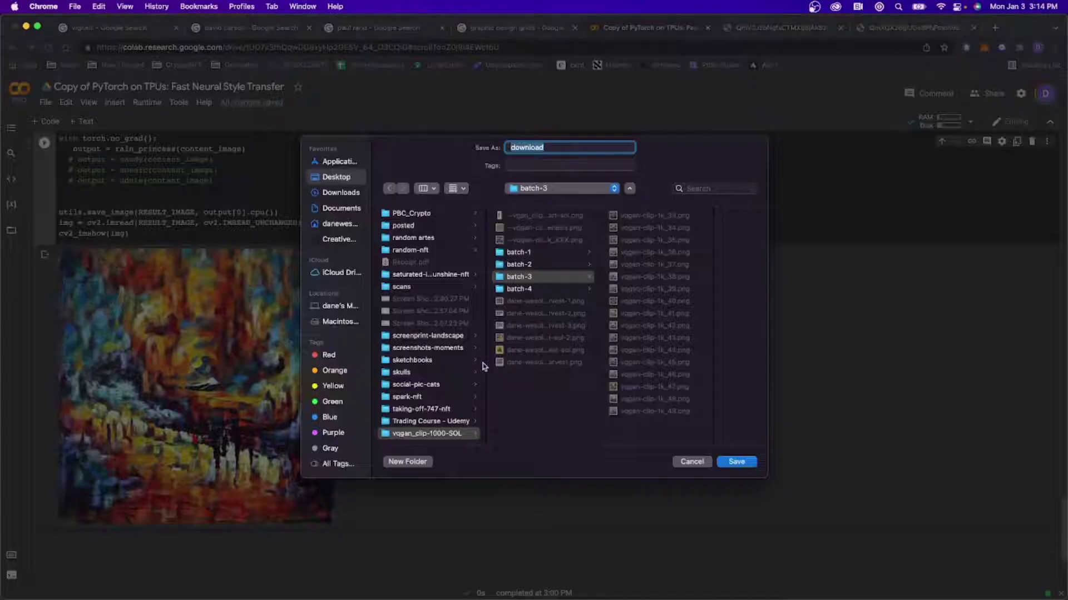
{"action": "left_click", "coordinate": [337, 177]}
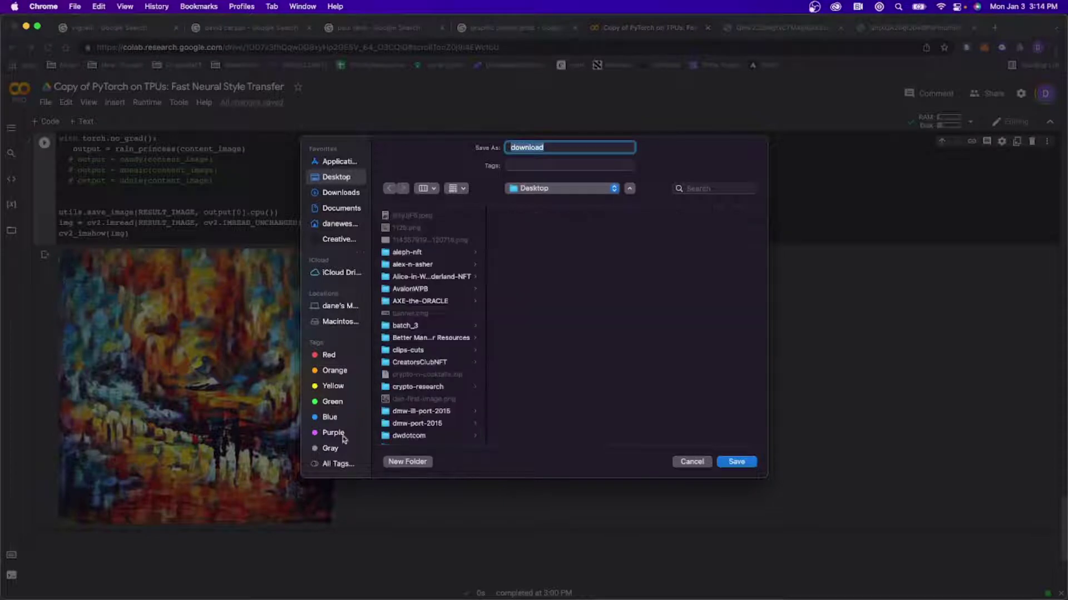
{"action": "left_click", "coordinate": [409, 462]}
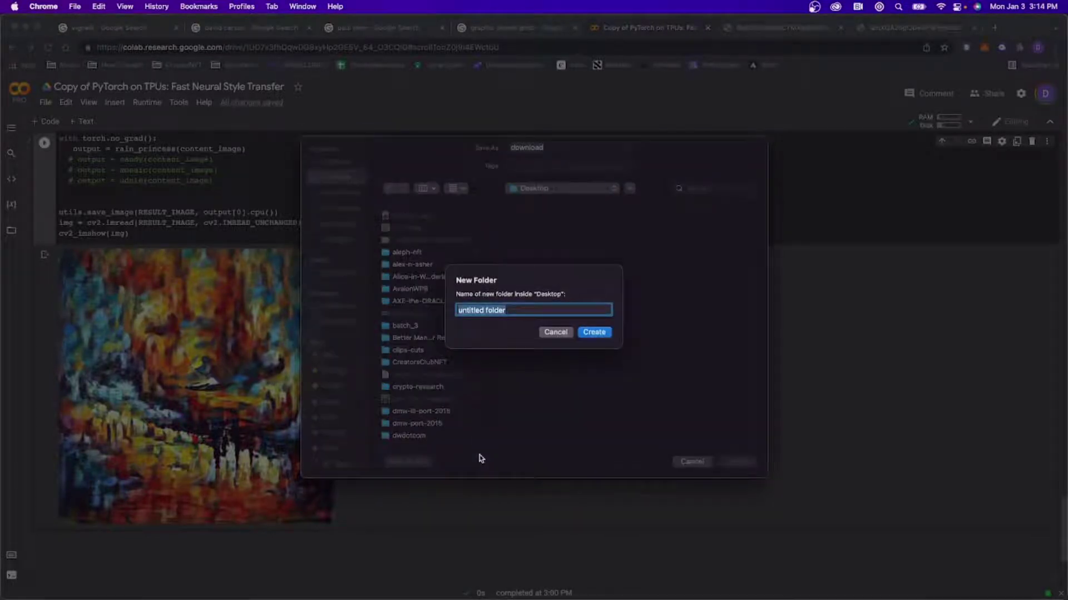
{"action": "type", "text": "nft-tutorial"}
{"action": "left_click", "coordinate": [596, 333]}
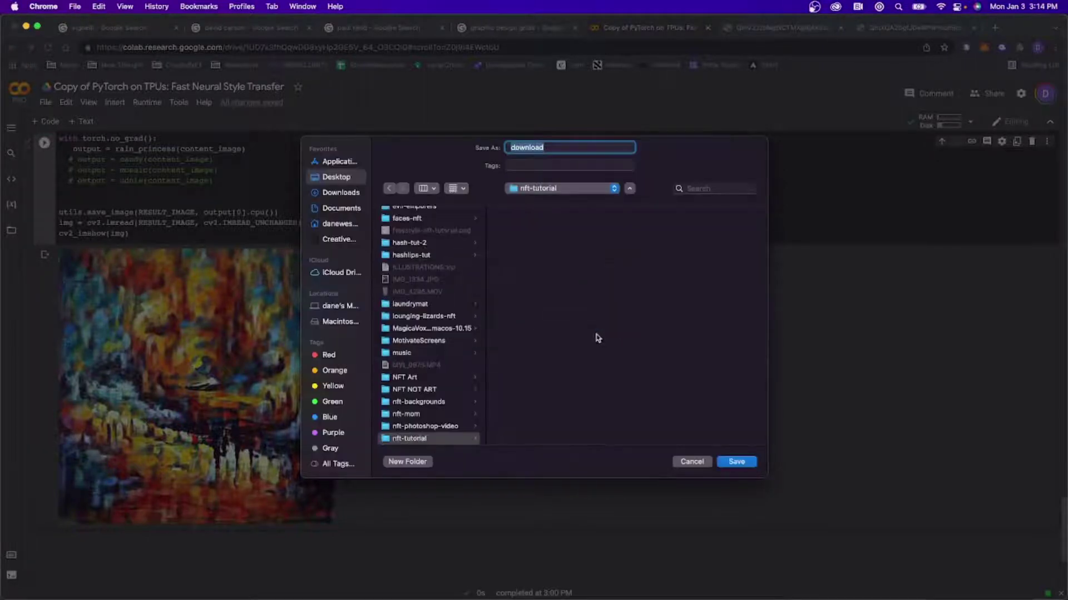
{"action": "type", "text": "texture-1"}
{"action": "left_click", "coordinate": [741, 465]}
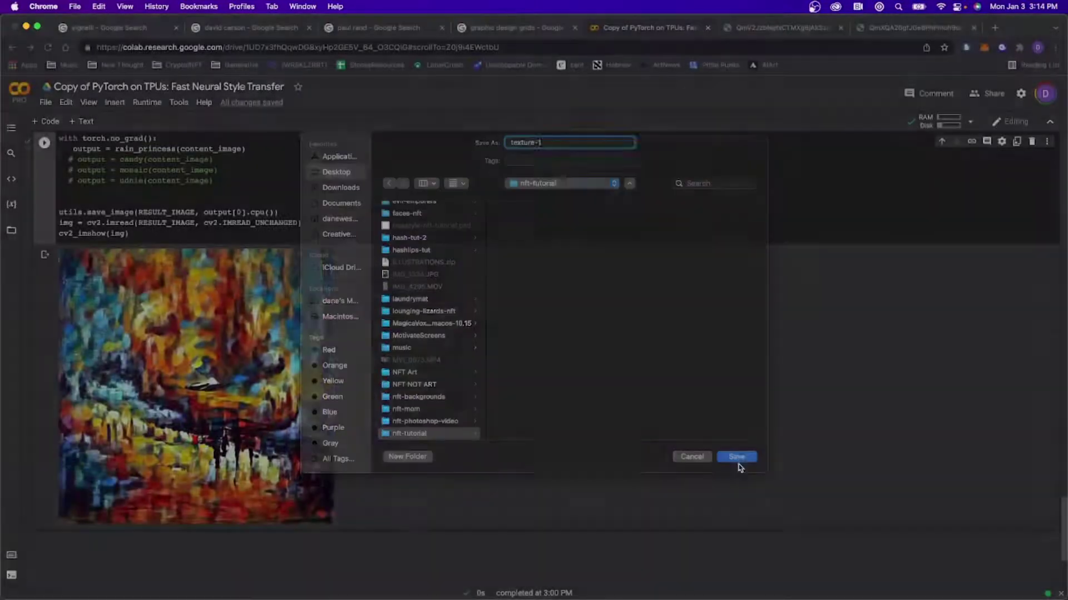
{"action": "scroll", "coordinate": [426, 394], "scroll_direction": "up", "scroll_amount": 3}
Switch the style from rain_princess to candy, rerun the cell, and save the output as texture-2.png.
{"action": "scroll", "coordinate": [426, 393], "scroll_direction": "up", "scroll_amount": 1}
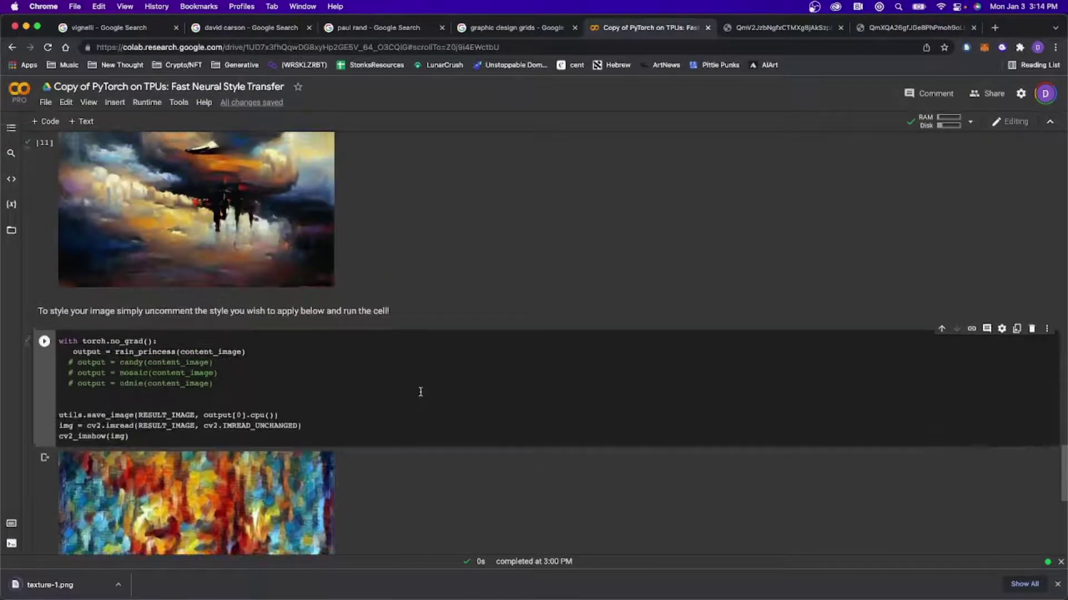
{"action": "scroll", "coordinate": [417, 389], "scroll_direction": "down", "scroll_amount": 2}
{"action": "left_click", "coordinate": [70, 315]}
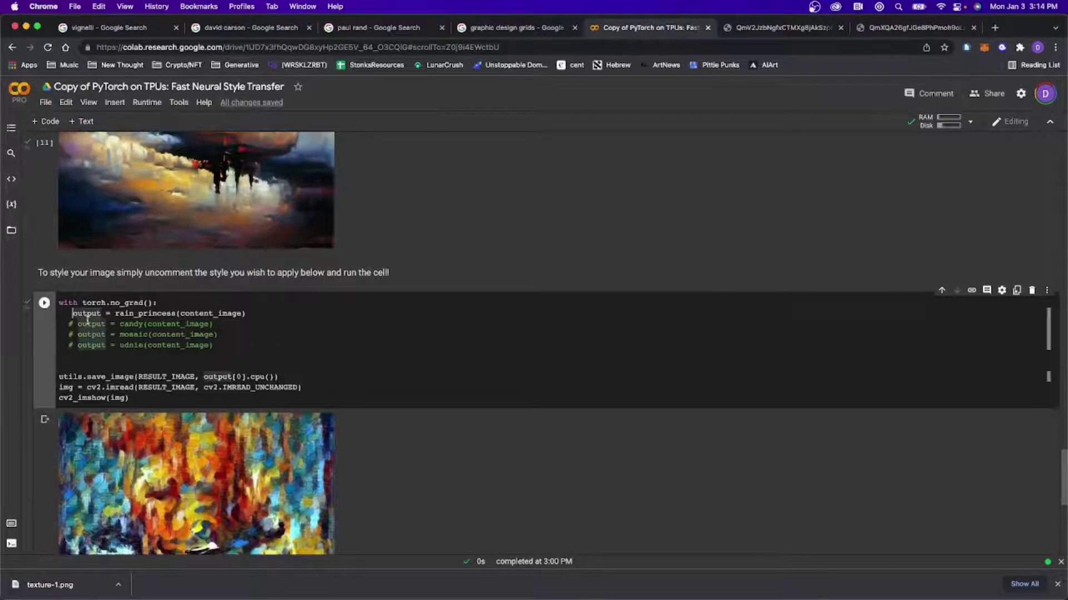
{"action": "key", "text": "BackSpace"}
{"action": "type", "text": "#"}
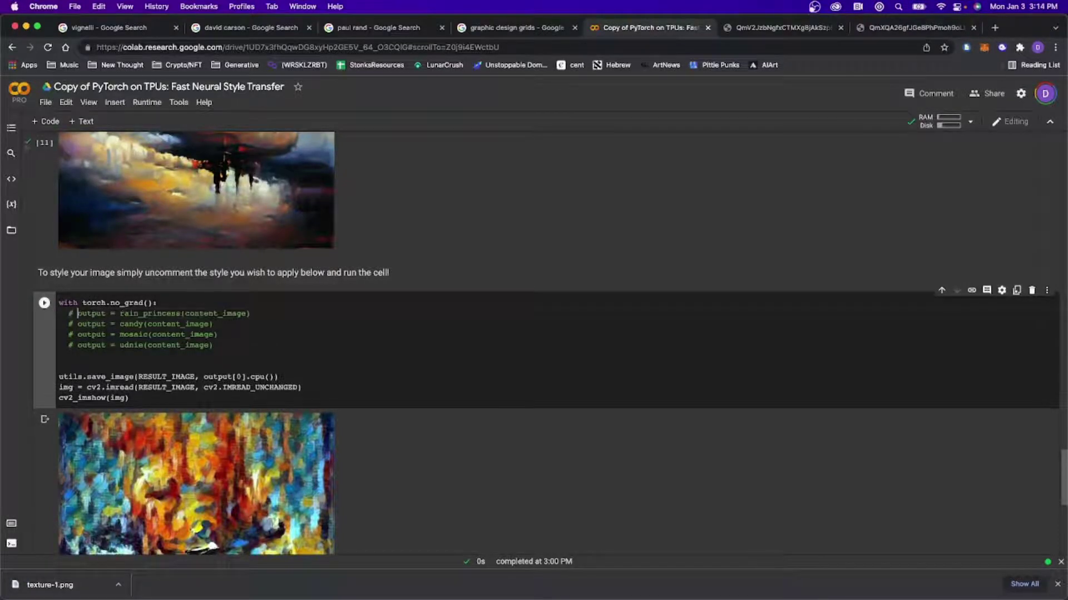
{"action": "left_click", "coordinate": [70, 324]}
{"action": "key", "text": "Delete"}
{"action": "left_click", "coordinate": [44, 303]}
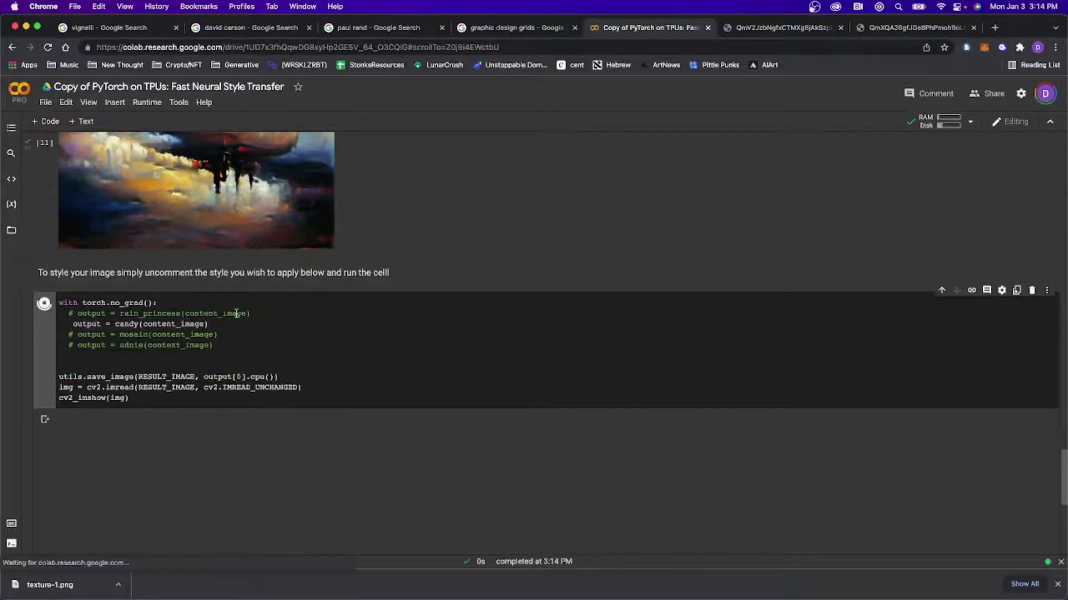
{"action": "scroll", "coordinate": [237, 314], "scroll_direction": "down", "scroll_amount": 3}
{"action": "scroll", "coordinate": [222, 334], "scroll_direction": "down", "scroll_amount": 1}
{"action": "right_click", "coordinate": [211, 322]}
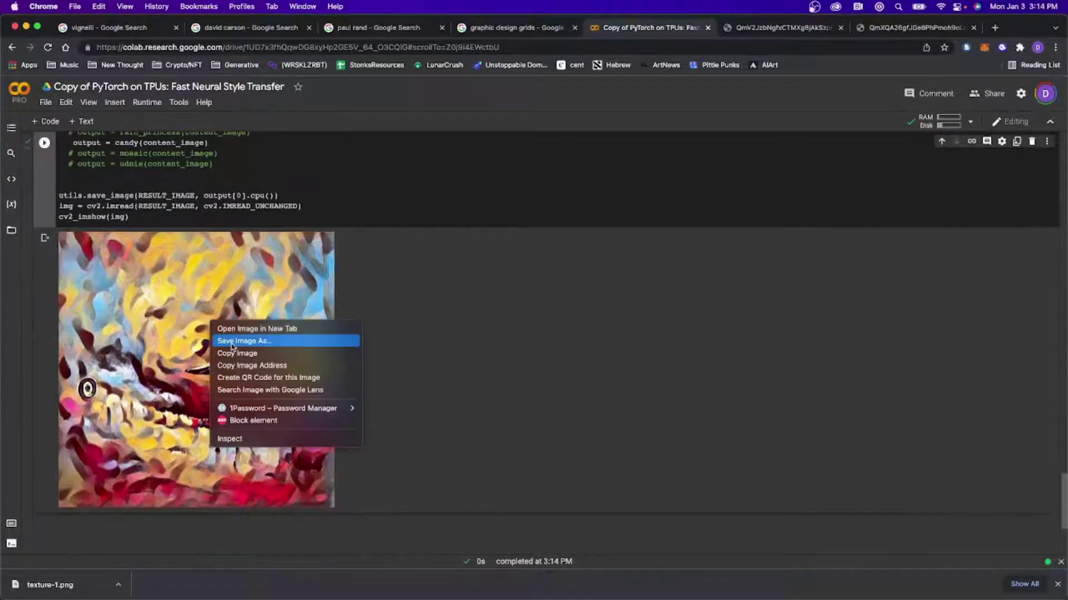
{"action": "left_click", "coordinate": [250, 341]}
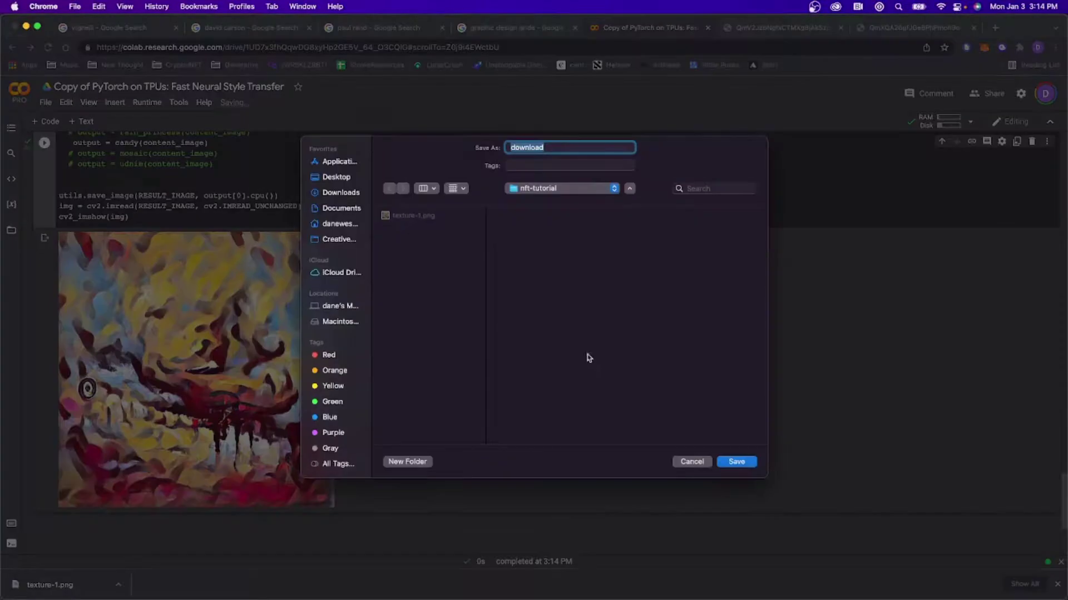
{"action": "type", "text": "texture-2"}
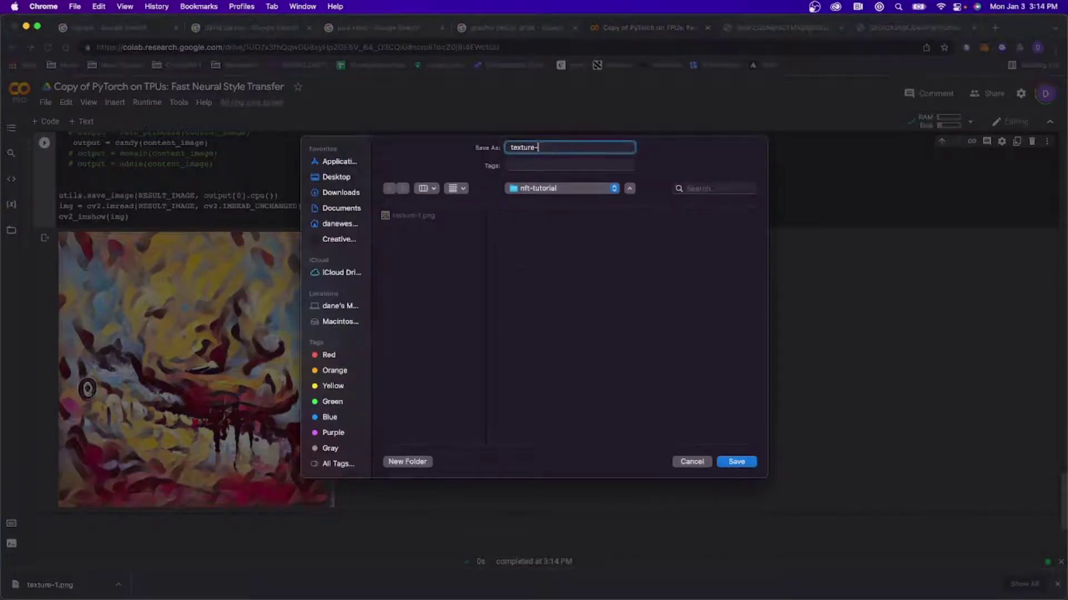
{"action": "left_click", "coordinate": [749, 462]}
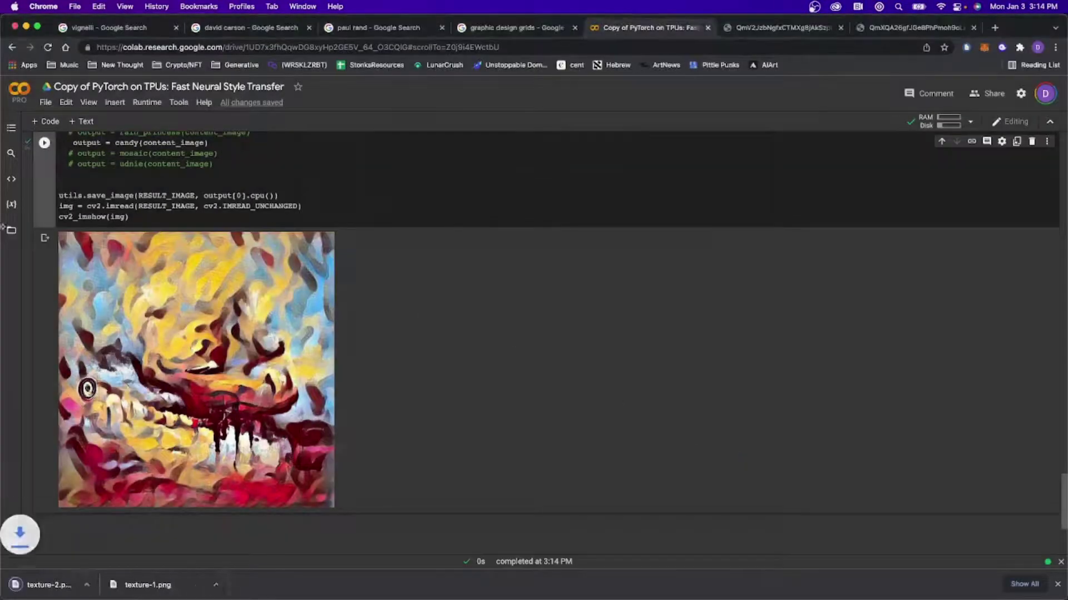
Switch the style to mosaic, rerun the cell, and save the output as texture-3.png.
{"action": "scroll", "coordinate": [97, 288], "scroll_direction": "up", "scroll_amount": 2}
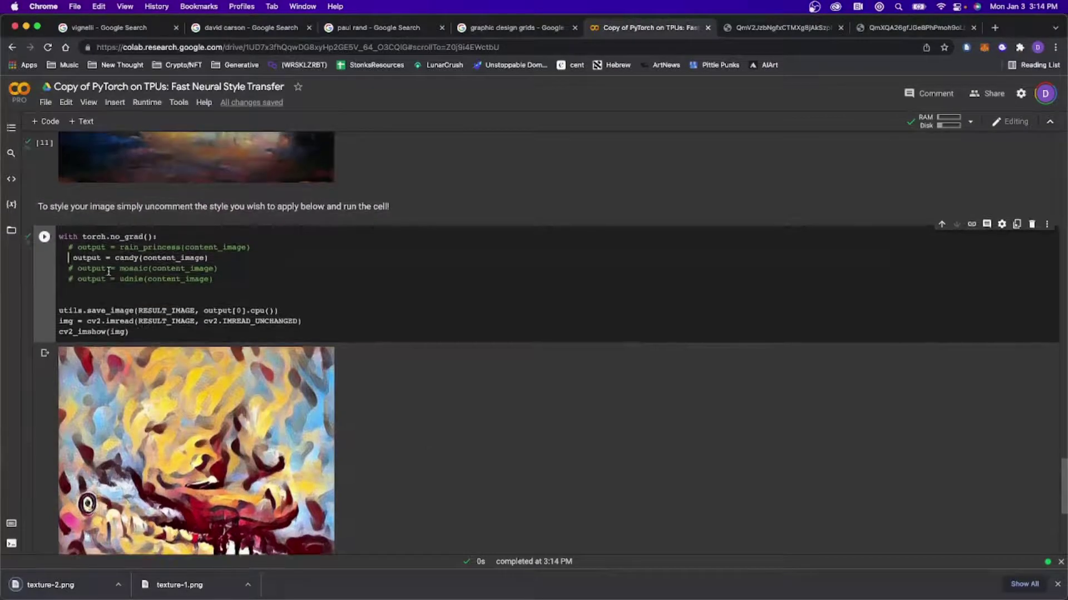
{"action": "type", "text": "#"}
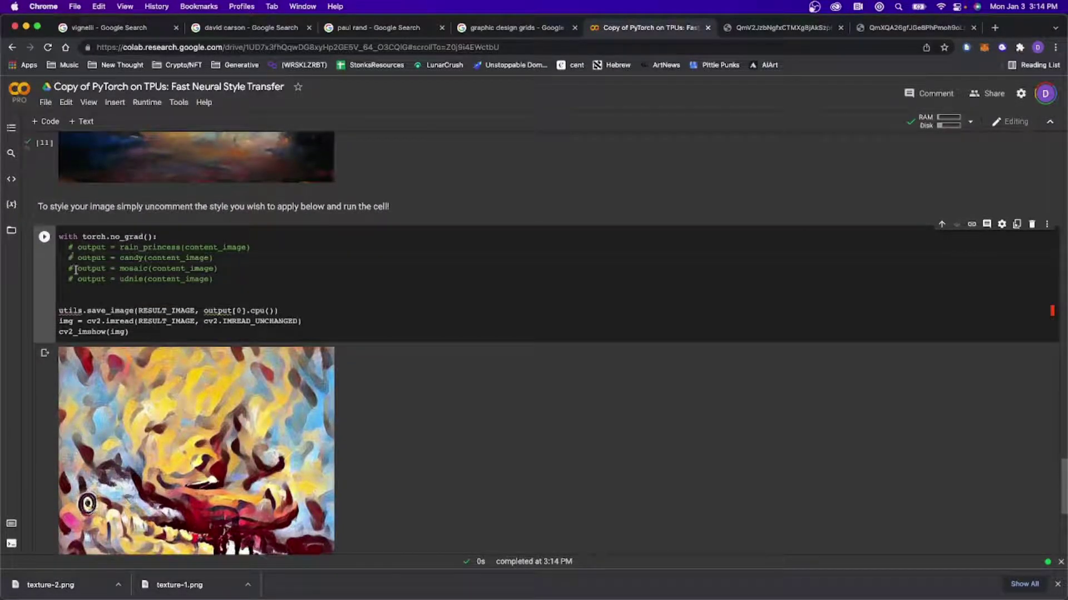
{"action": "left_click", "coordinate": [73, 268]}
{"action": "key", "text": "BackSpace"}
{"action": "key", "text": "Return"}
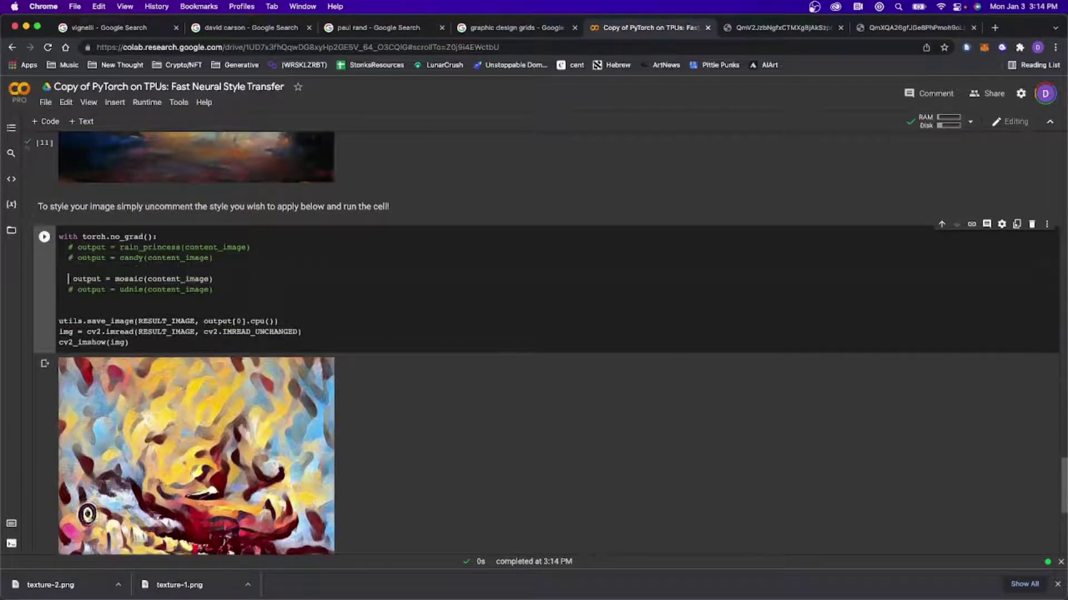
{"action": "key", "text": "BackSpace"}
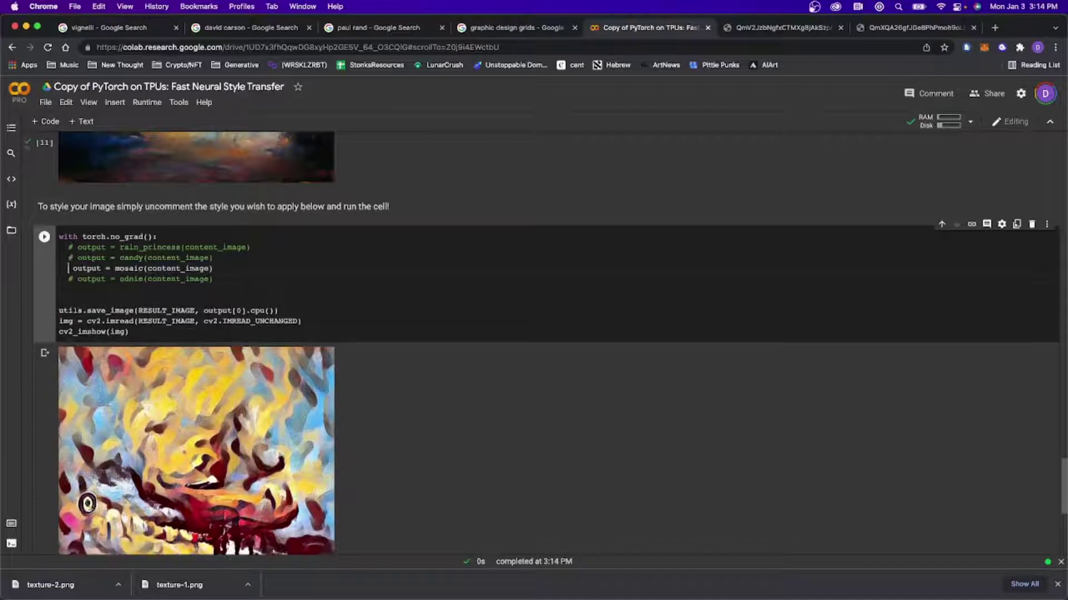
{"action": "left_click", "coordinate": [44, 236]}
{"action": "scroll", "coordinate": [300, 322], "scroll_direction": "down", "scroll_amount": 2}
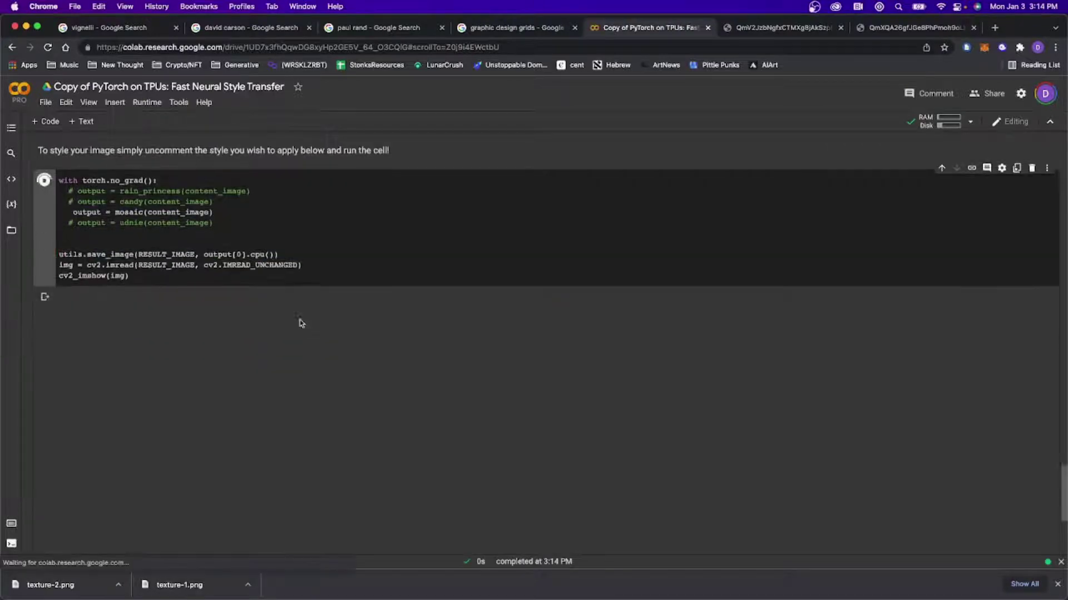
{"action": "scroll", "coordinate": [300, 322], "scroll_direction": "down", "scroll_amount": 3}
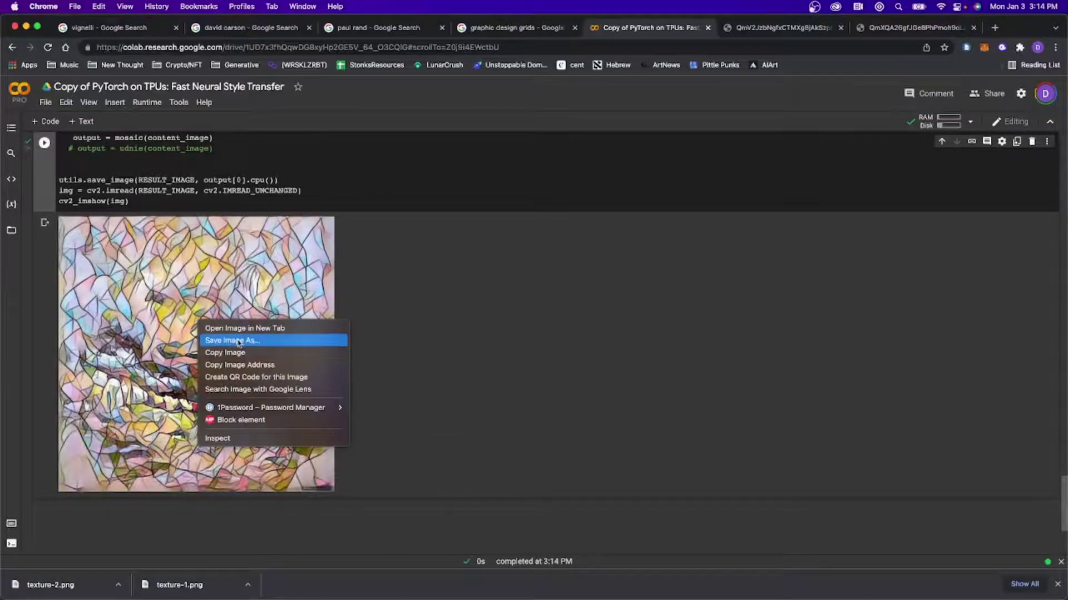
{"action": "left_click", "coordinate": [233, 340]}
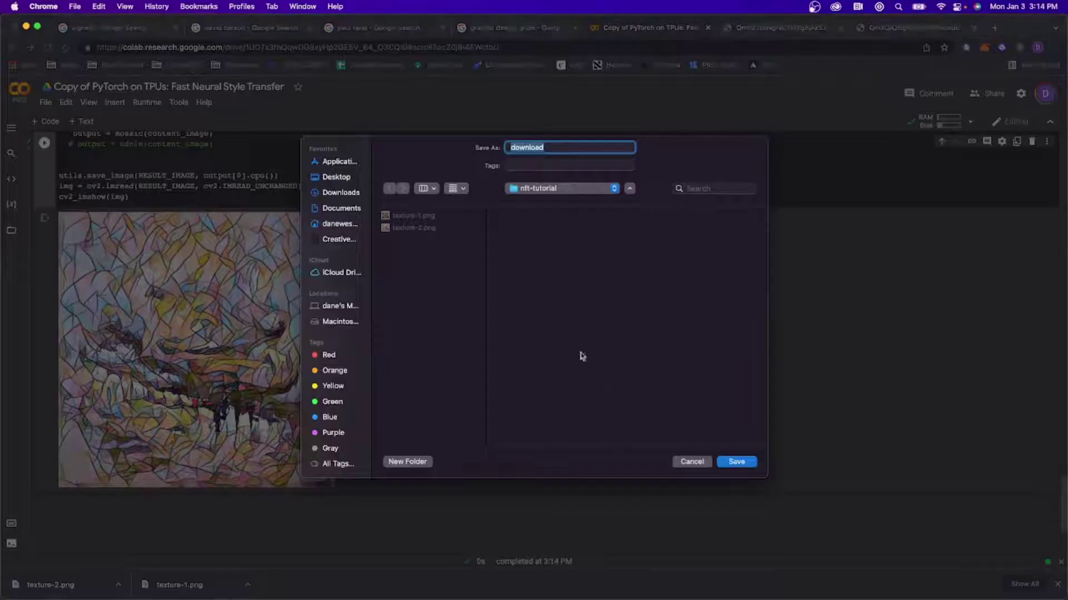
{"action": "left_click", "coordinate": [428, 226]}
{"action": "left_click", "coordinate": [571, 148]}
{"action": "key", "text": "Return"}
Comment out mosaic, uncomment udnie, rerun, and save the output as texture-4.png.
{"action": "scroll", "coordinate": [52, 245], "scroll_direction": "up", "scroll_amount": 3}
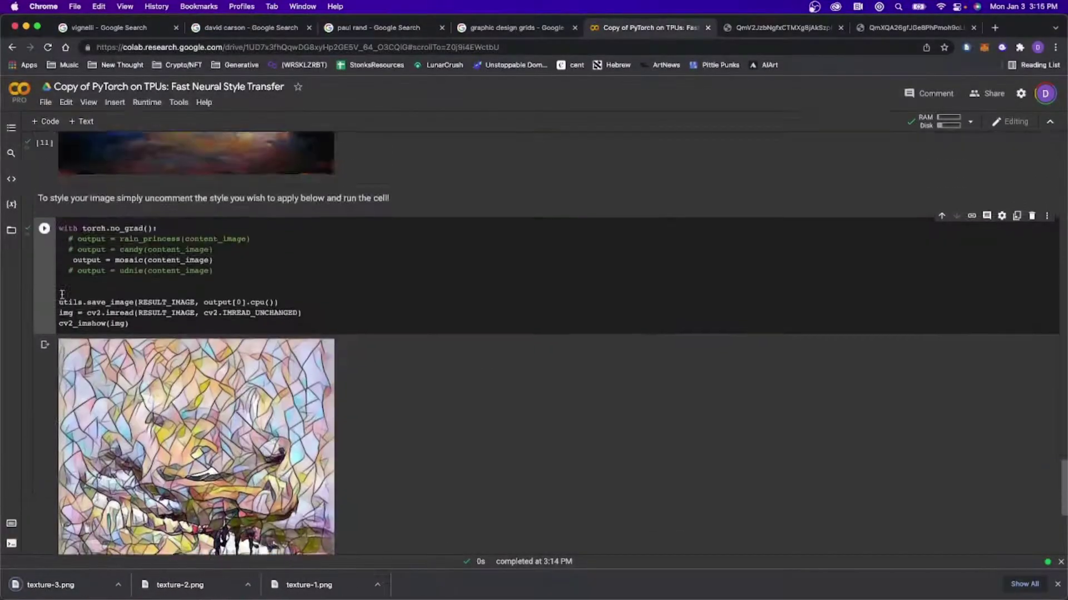
{"action": "scroll", "coordinate": [53, 244], "scroll_direction": "up", "scroll_amount": 3}
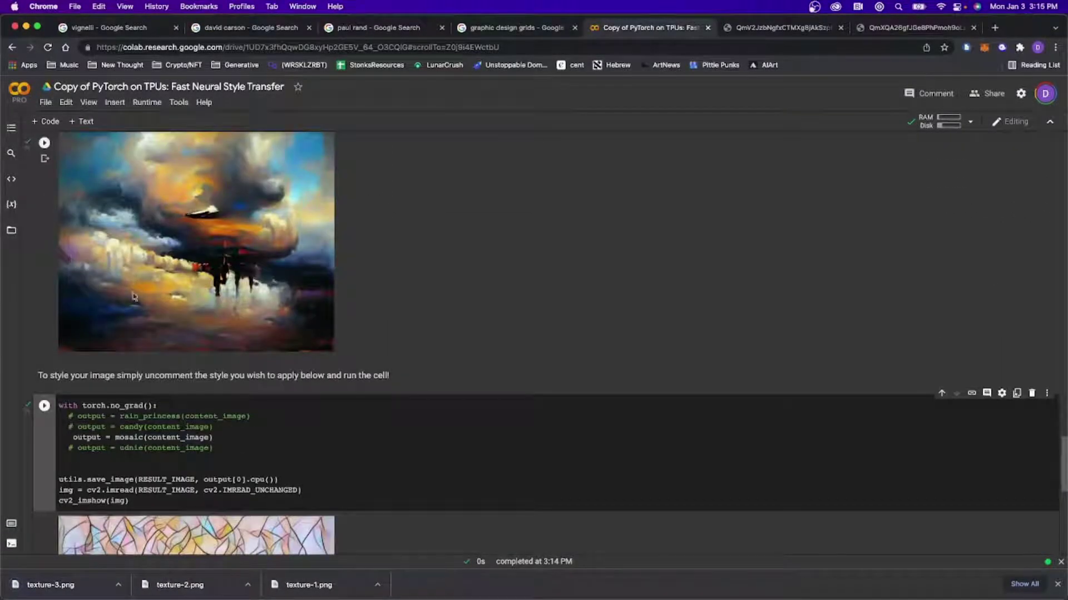
{"action": "left_click", "coordinate": [69, 438]}
{"action": "key", "text": "super+slash"}
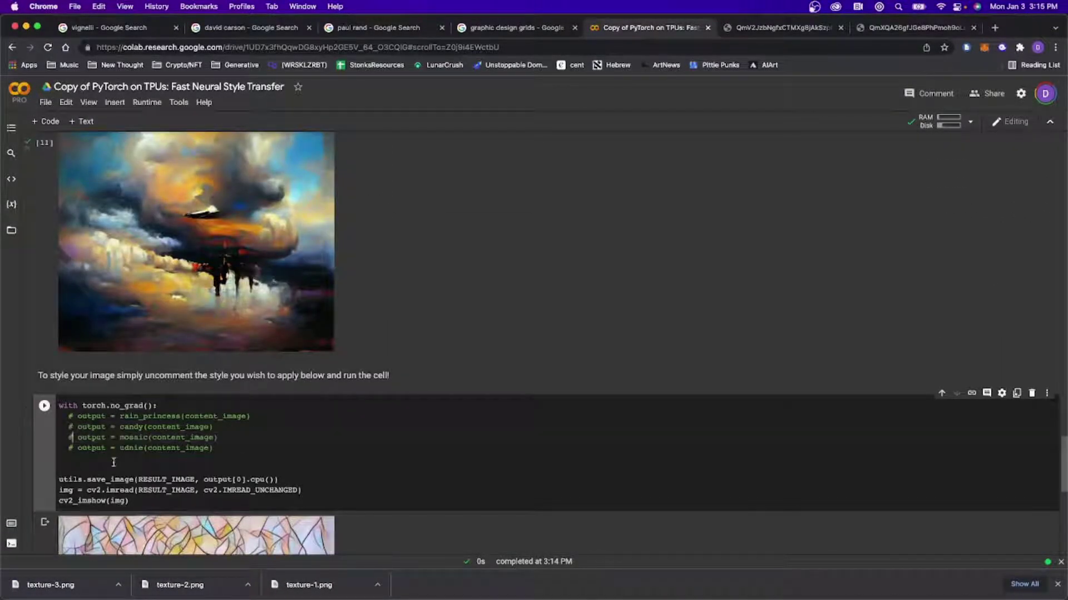
{"action": "left_click", "coordinate": [71, 447]}
{"action": "key", "text": "BackSpace"}
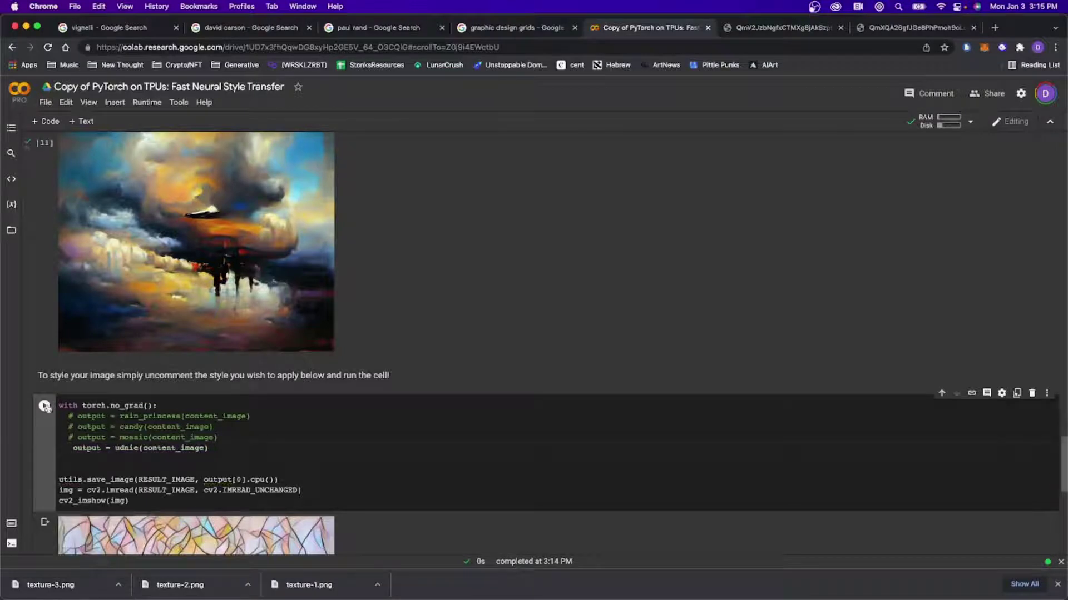
{"action": "key", "text": "shift+Return"}
{"action": "scroll", "coordinate": [288, 288], "scroll_direction": "down", "scroll_amount": 6}
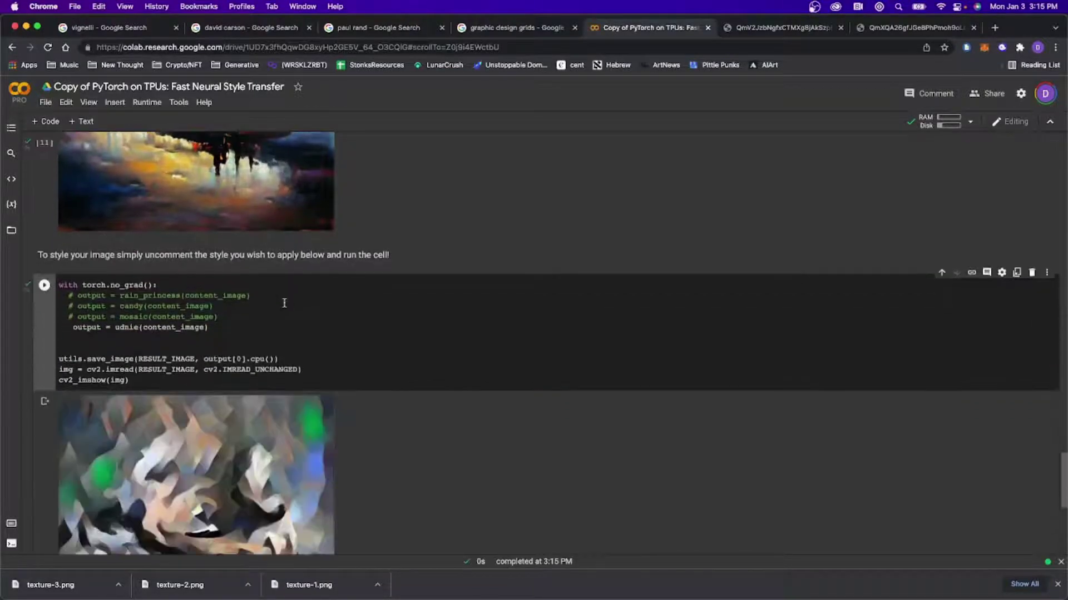
{"action": "right_click", "coordinate": [228, 304]}
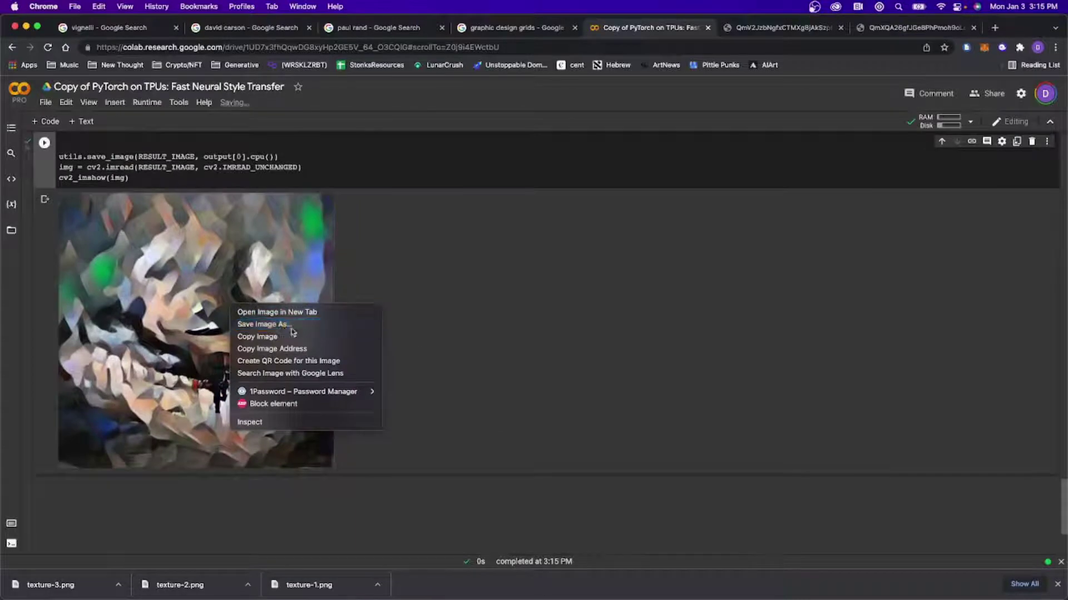
{"action": "left_click", "coordinate": [647, 396]}
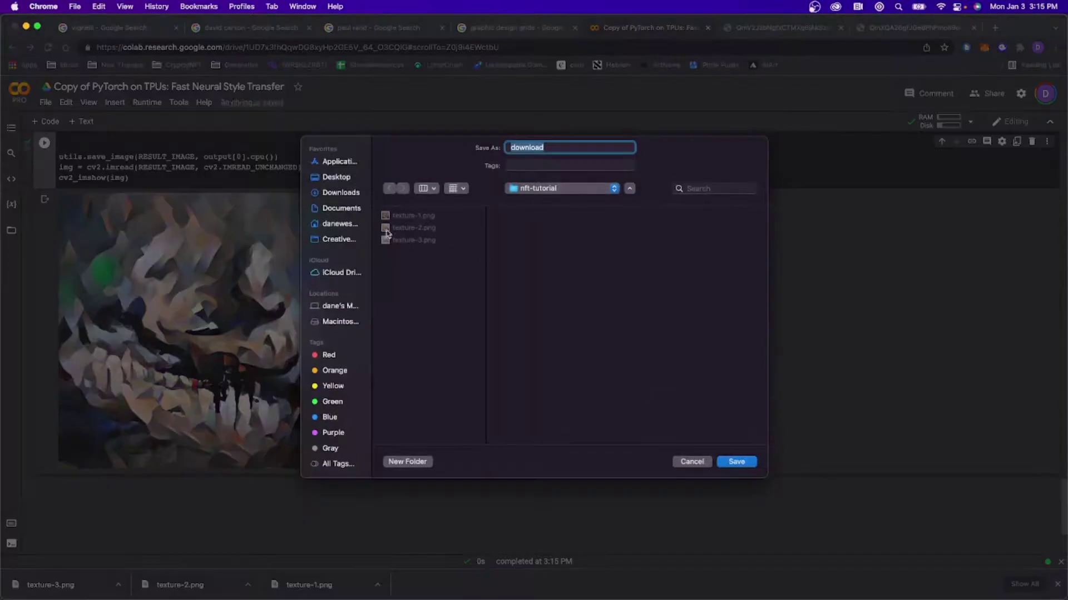
{"action": "left_click", "coordinate": [591, 150]}
{"action": "key", "text": "BackSpace"}
{"action": "type", "text": "4"}
{"action": "key", "text": "Return"}
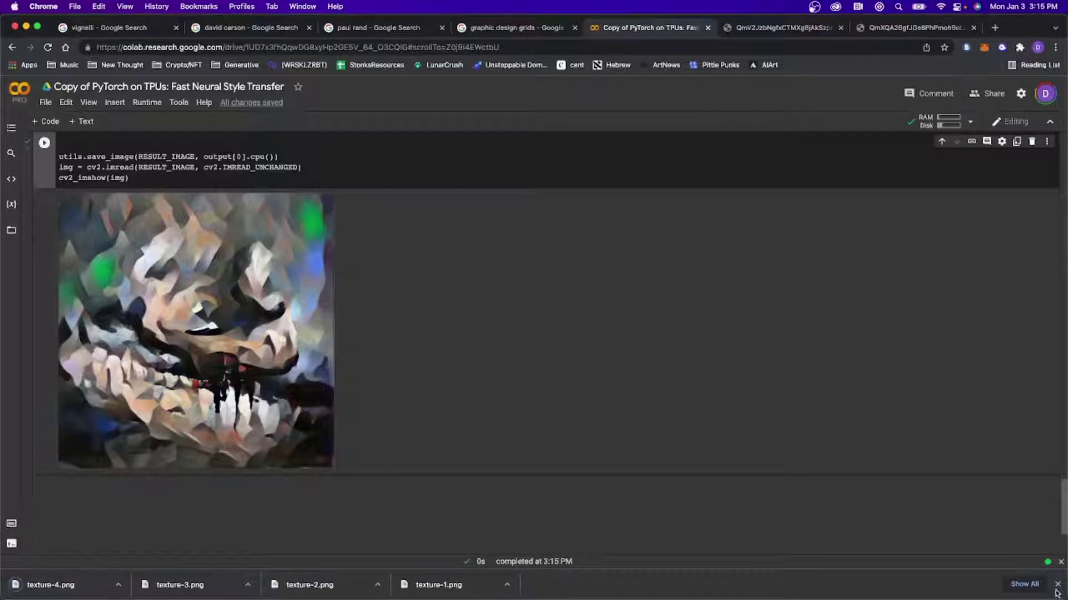
Dismiss the downloads list and close the vignelli, david carson, paul rand and graphic design grids tabs.
{"action": "left_click", "coordinate": [1057, 584]}
{"action": "left_click", "coordinate": [175, 28]}
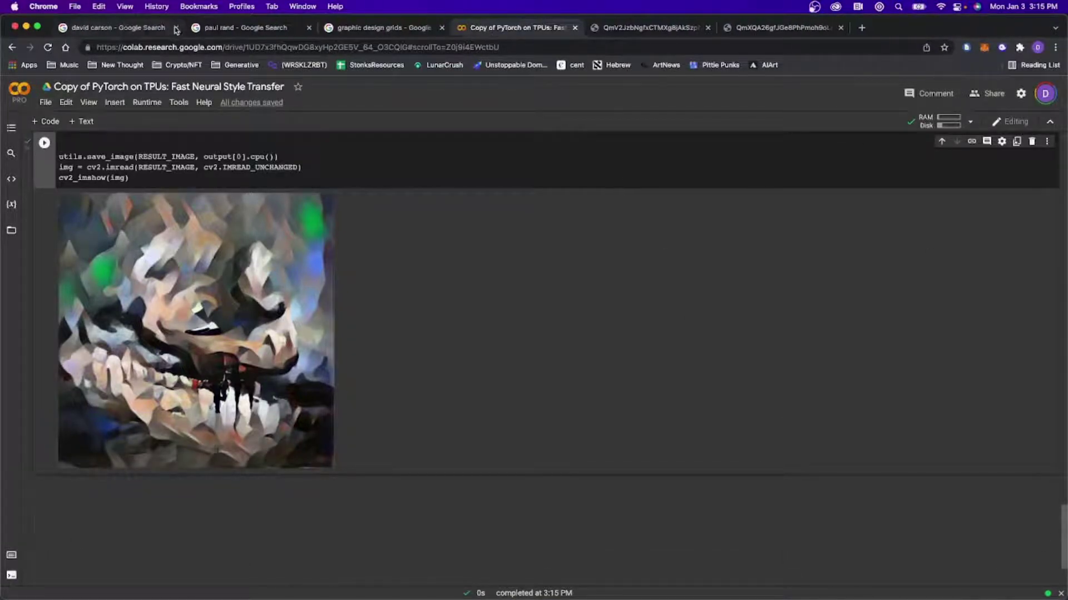
{"action": "left_click", "coordinate": [174, 28]}
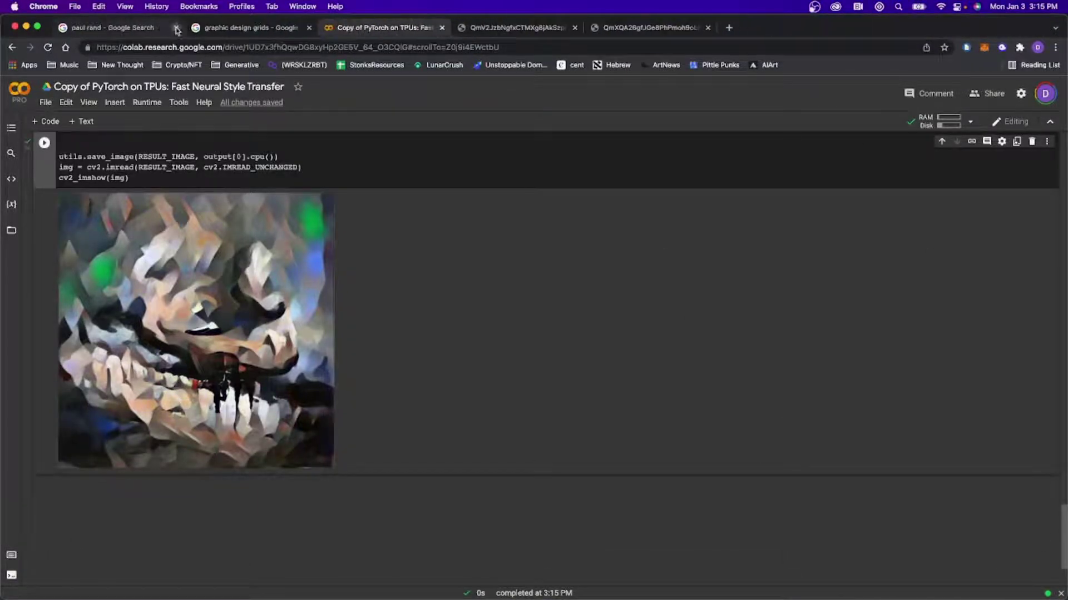
{"action": "left_click", "coordinate": [175, 27]}
{"action": "left_click", "coordinate": [131, 33]}
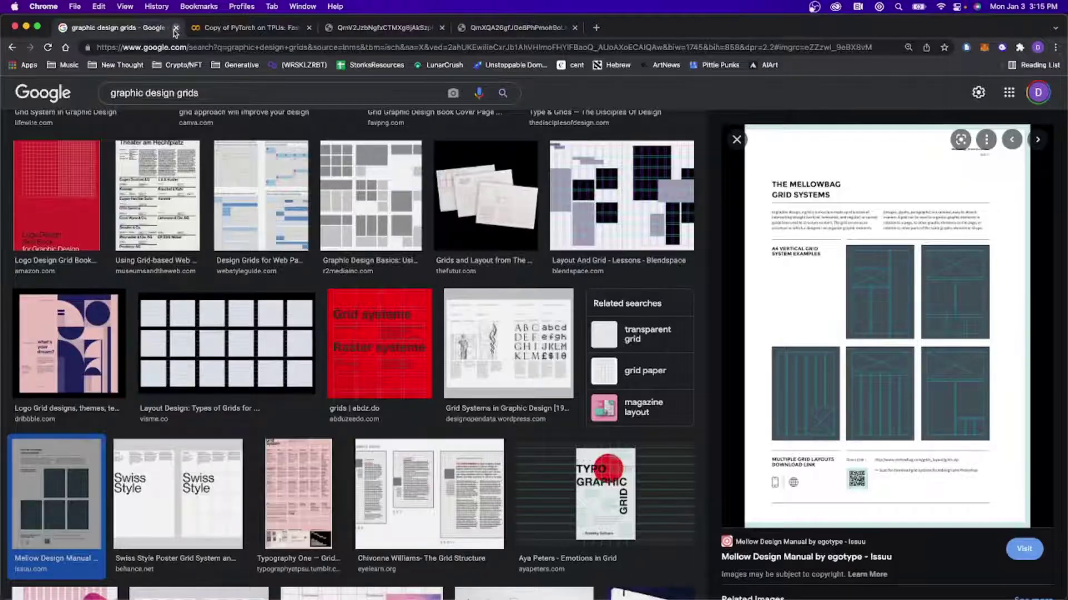
{"action": "left_click", "coordinate": [176, 28]}
Close both generated-image tabs and search for google drive in a new tab.
{"action": "left_click", "coordinate": [244, 27]}
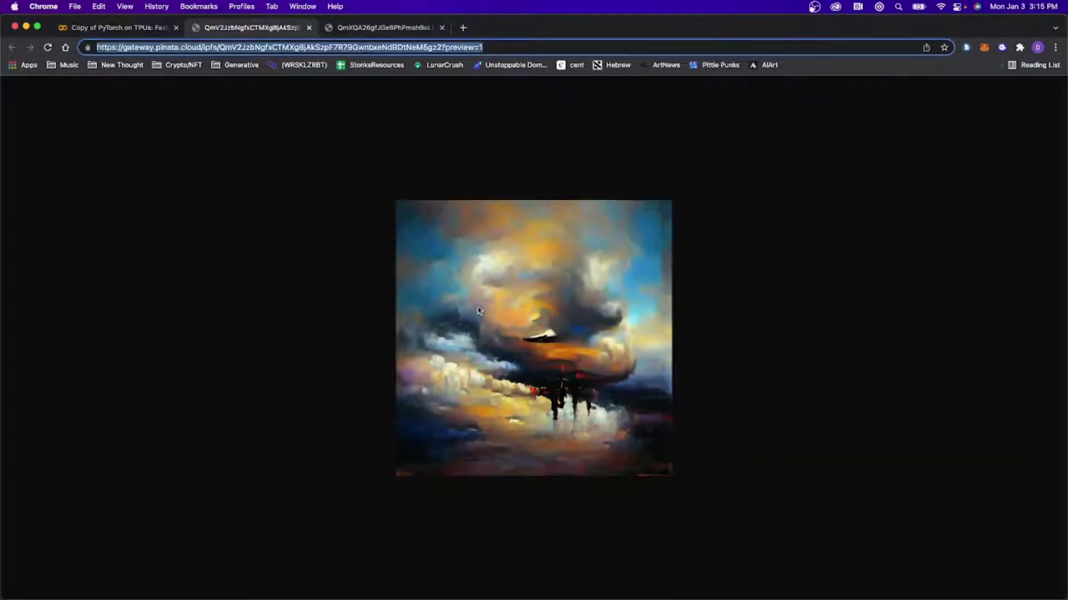
{"action": "left_click", "coordinate": [394, 30]}
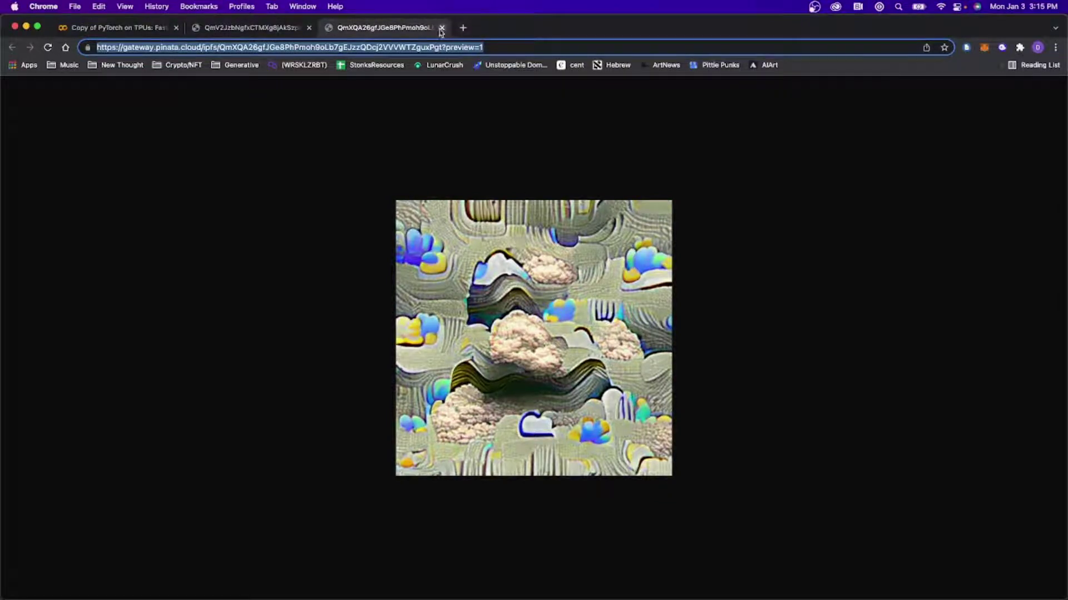
{"action": "left_click", "coordinate": [442, 27]}
{"action": "left_click", "coordinate": [309, 27]}
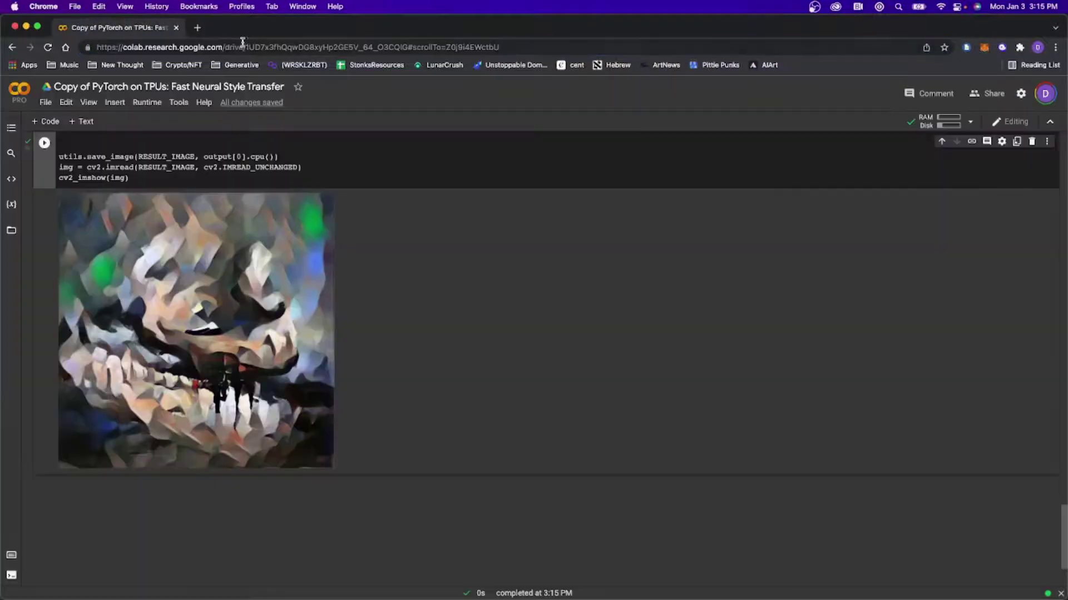
{"action": "left_click", "coordinate": [197, 28]}
{"action": "type", "text": "goog"}
{"action": "key", "text": "Return"}
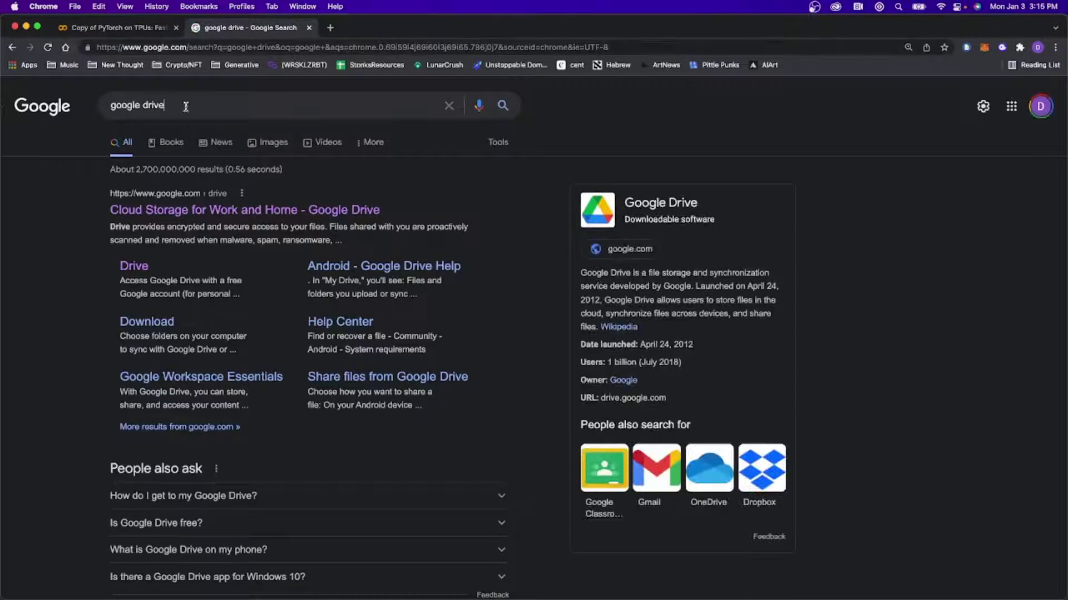
Show image results and replace the google drive query with an image search for 1984.
{"action": "left_click", "coordinate": [180, 105]}
{"action": "left_click", "coordinate": [186, 152]}
{"action": "left_click", "coordinate": [258, 142]}
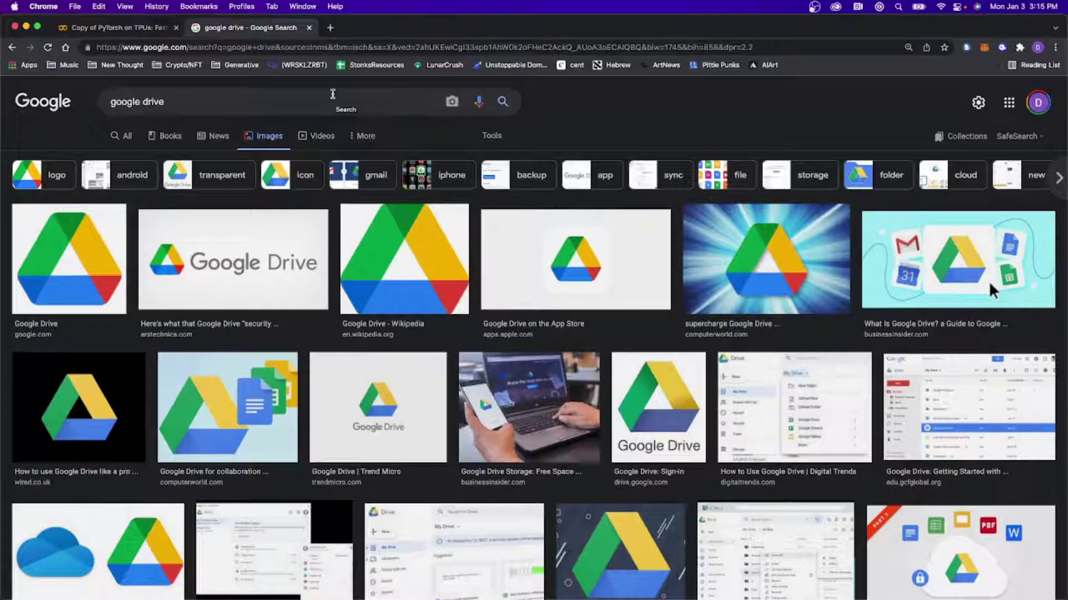
{"action": "triple_click", "coordinate": [333, 94]}
{"action": "key", "text": "super+c"}
{"action": "key", "text": "BackSpace"}
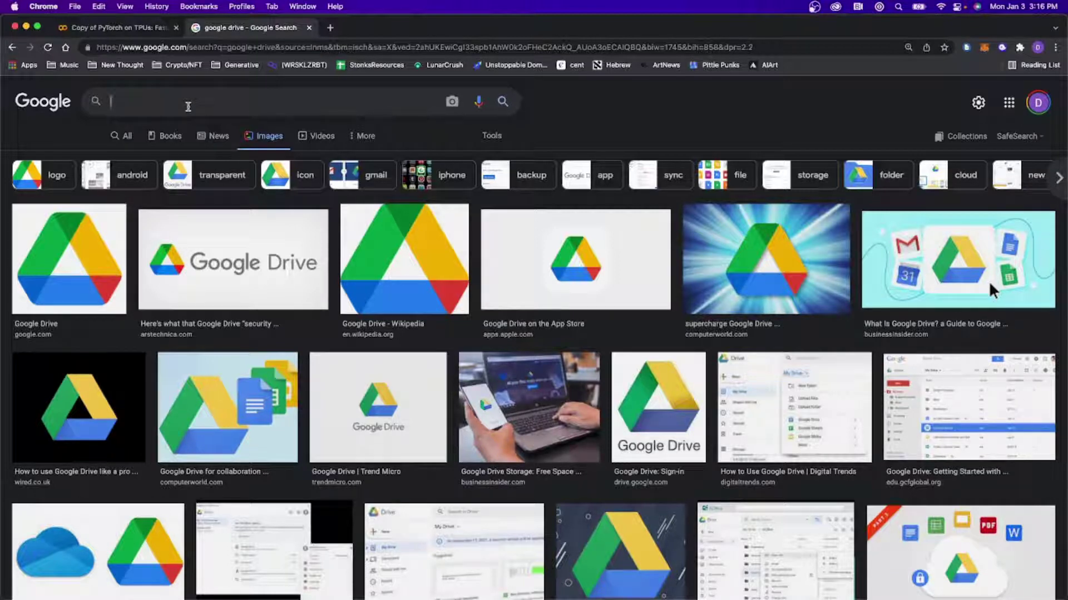
{"action": "type", "text": "1984"}
{"action": "key", "text": "Return"}
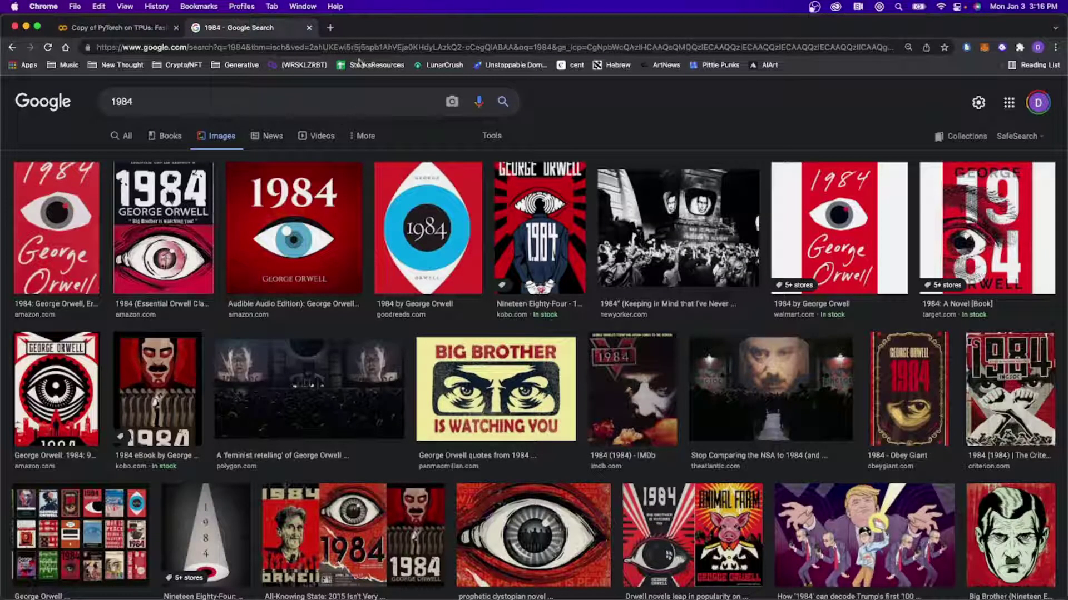
Search pink floyd, rose and skull, each in its own new tab.
{"action": "left_click", "coordinate": [329, 28]}
{"action": "type", "text": "pink floyd"}
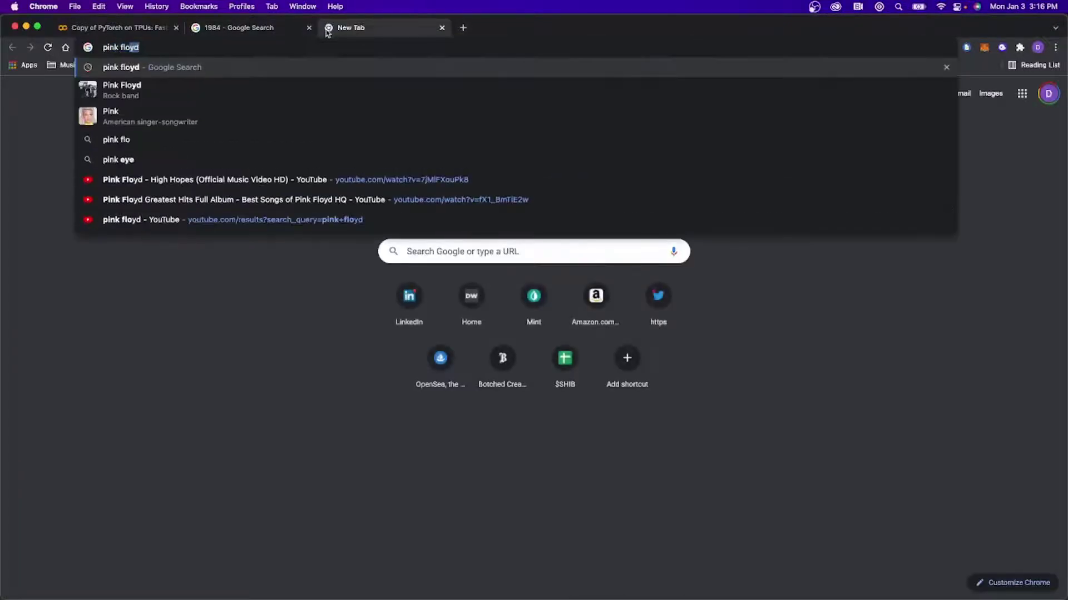
{"action": "key", "text": "Return"}
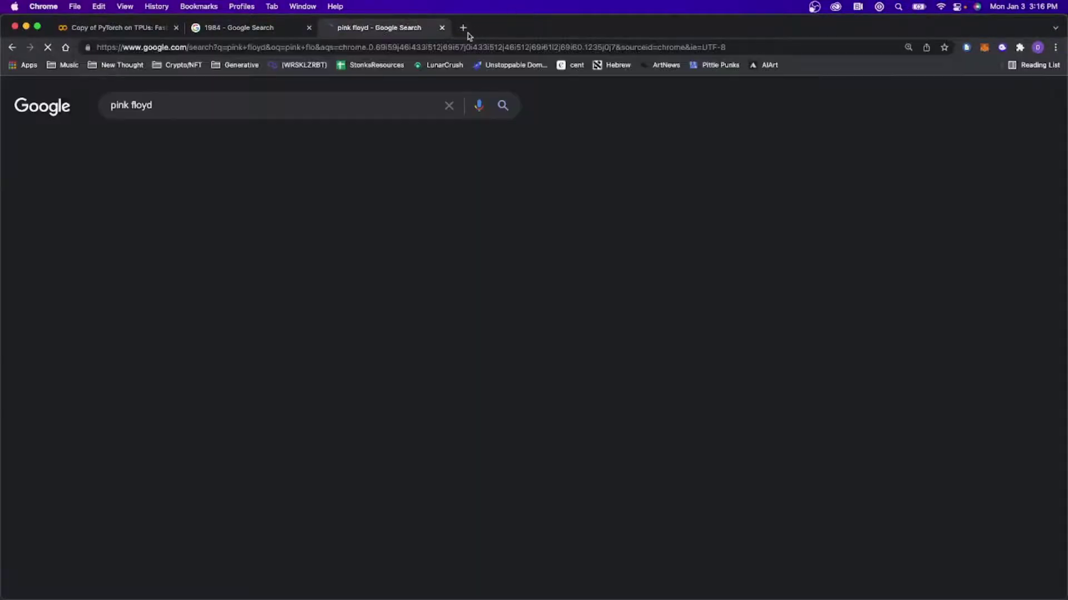
{"action": "left_click", "coordinate": [462, 29]}
{"action": "type", "text": "rose"}
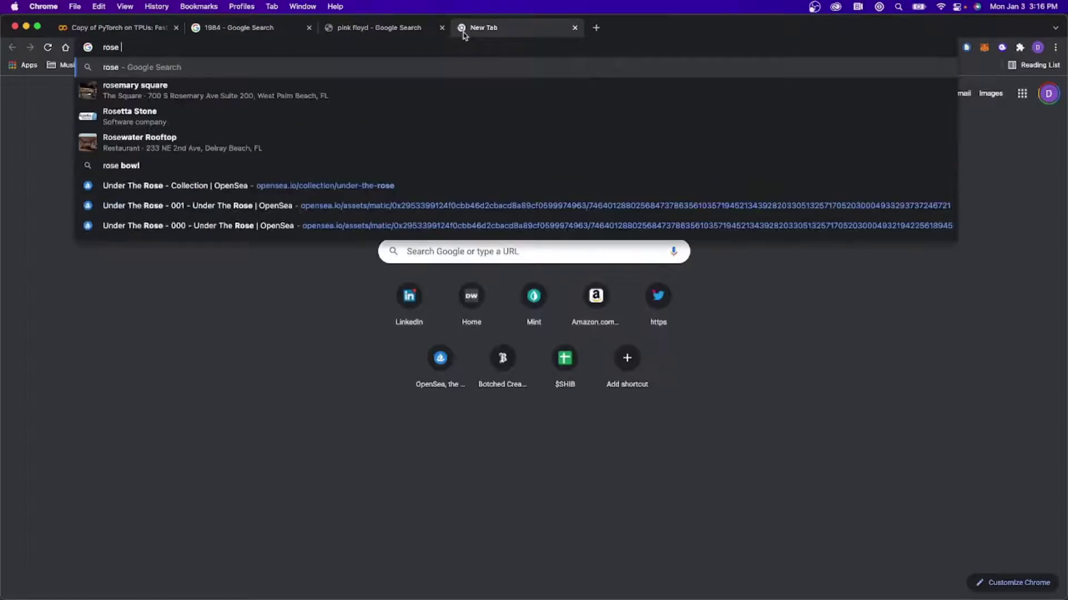
{"action": "key", "text": "Return"}
{"action": "left_click", "coordinate": [596, 28]}
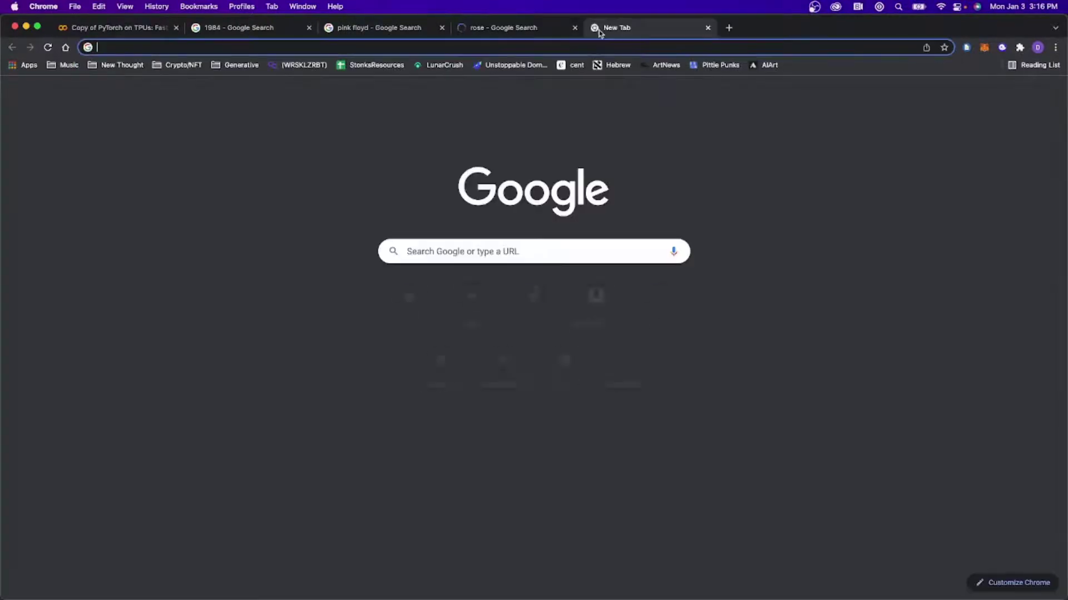
{"action": "type", "text": "skull;"}
{"action": "key", "text": "Return"}
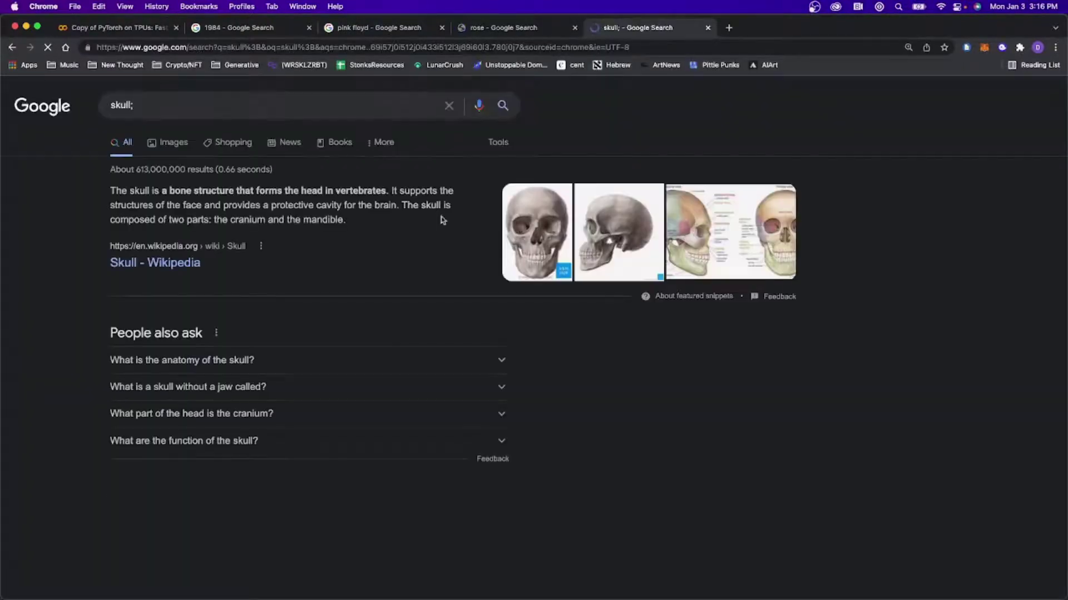
Fix the skull query, open the Male Human Skull Replica image result, and open its photo in a new tab.
{"action": "left_click", "coordinate": [228, 105]}
{"action": "key", "text": "BackSpace"}
{"action": "key", "text": "Return"}
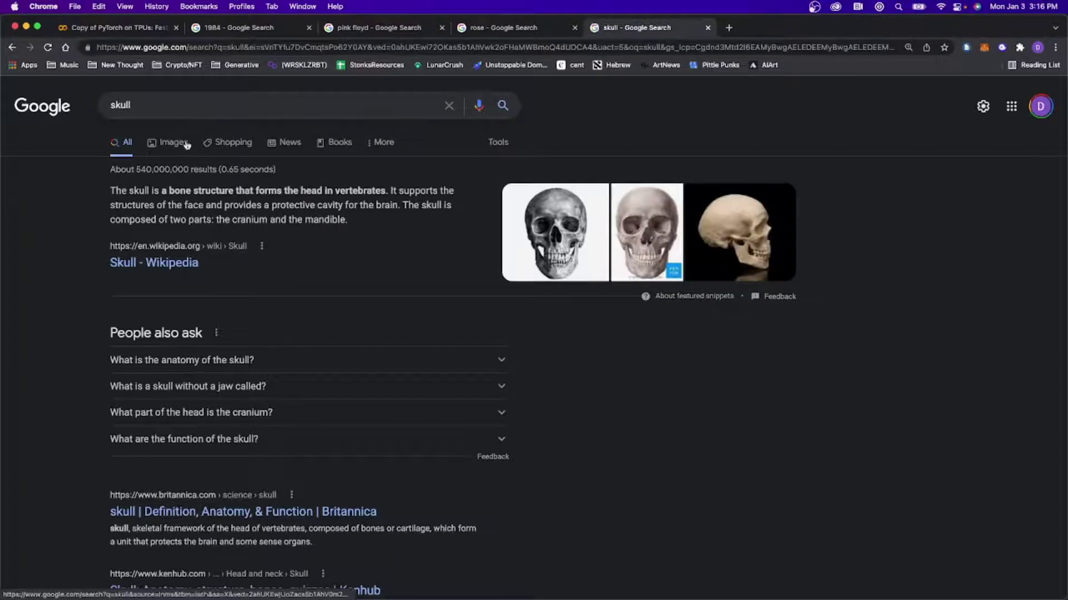
{"action": "left_click", "coordinate": [183, 143]}
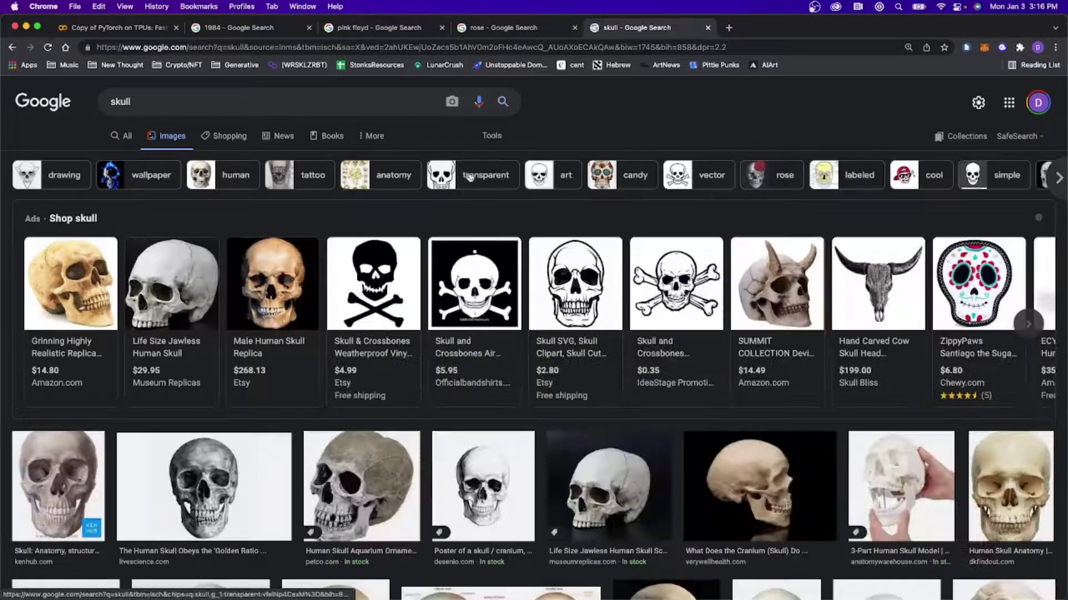
{"action": "scroll", "coordinate": [612, 178], "scroll_direction": "down", "scroll_amount": 2}
{"action": "left_click", "coordinate": [282, 174]}
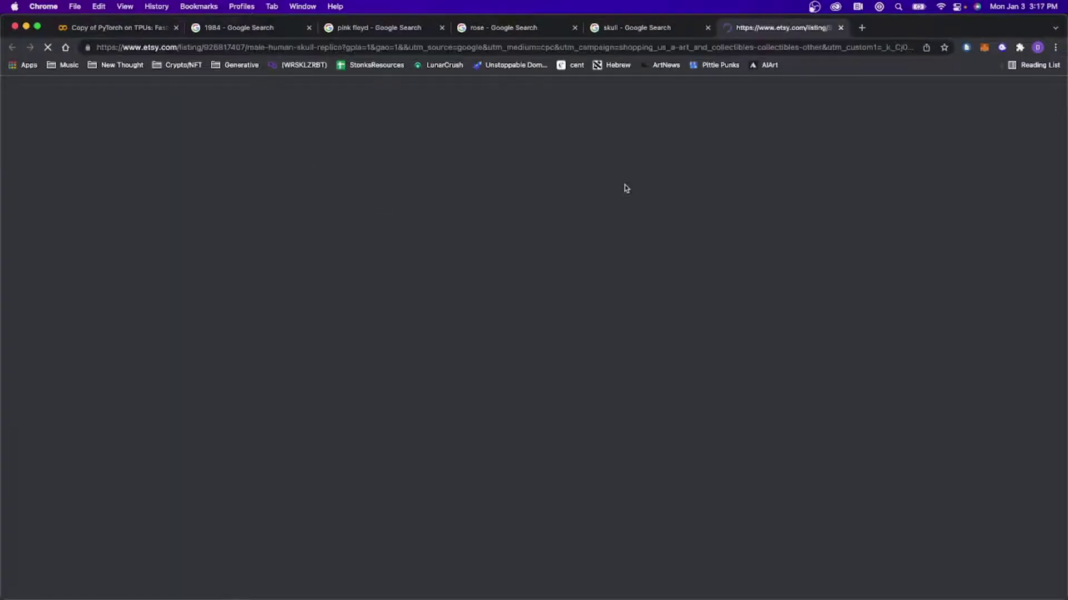
{"action": "scroll", "coordinate": [625, 192], "scroll_direction": "down", "scroll_amount": 3}
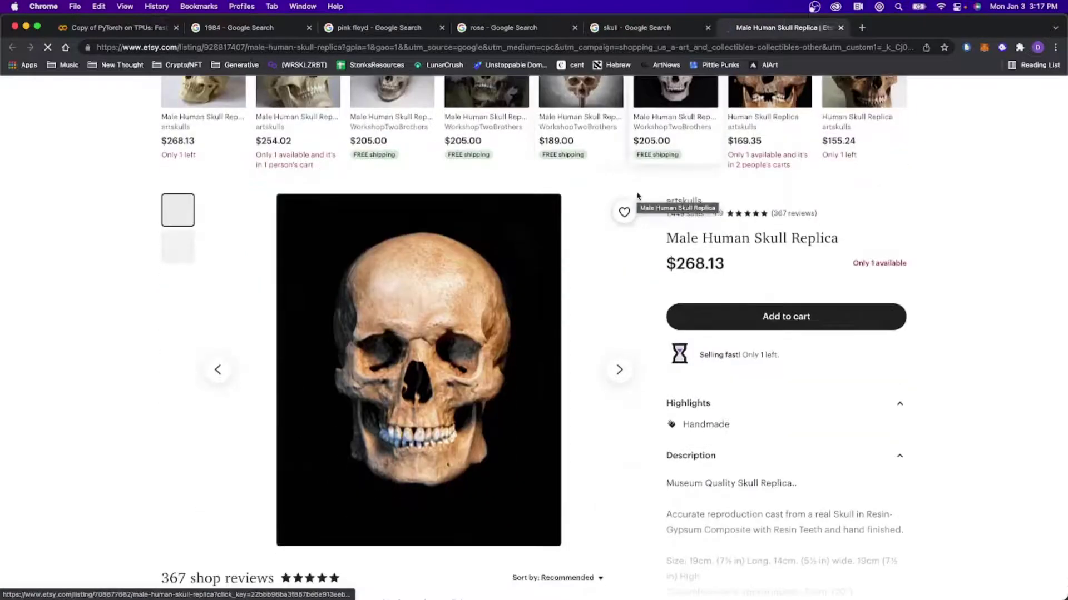
{"action": "right_click", "coordinate": [456, 242]}
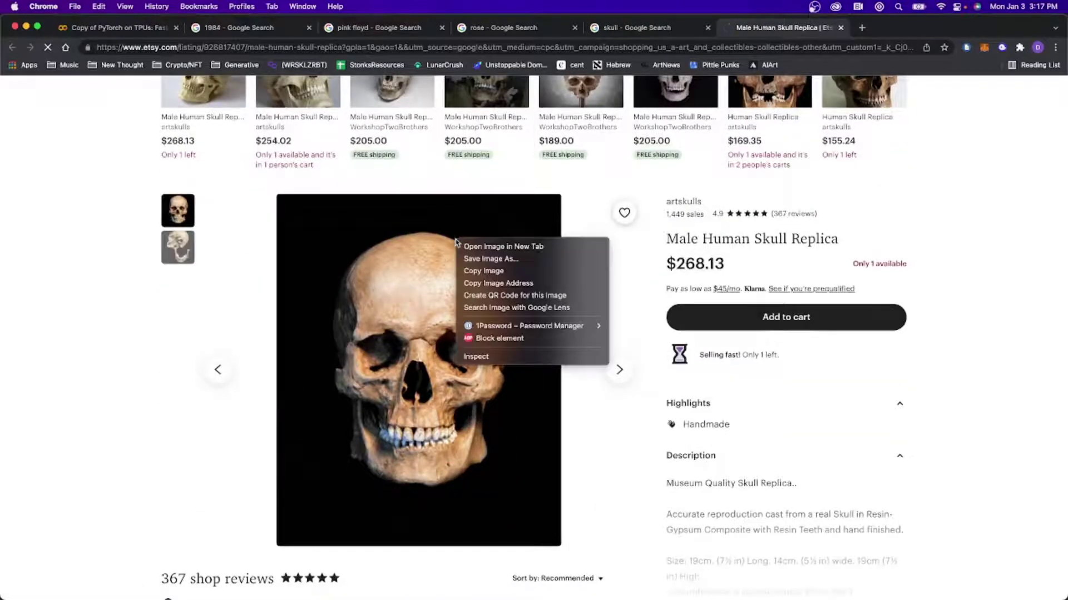
{"action": "left_click", "coordinate": [501, 246]}
Open the full-size skull image and start Save Image As, then cancel without saving.
{"action": "left_click", "coordinate": [890, 28]}
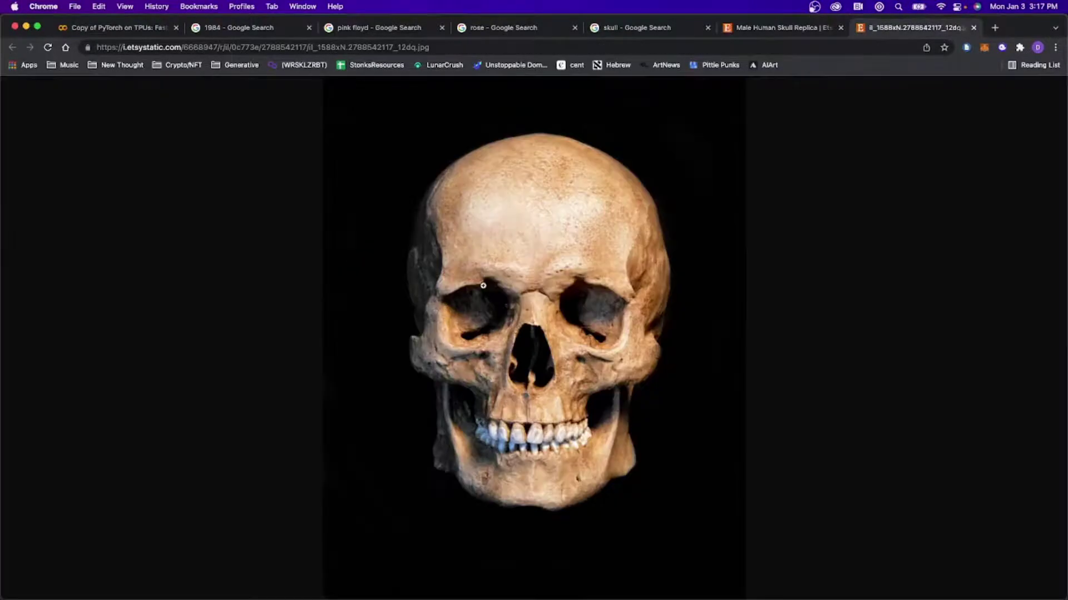
{"action": "left_click", "coordinate": [483, 287]}
{"action": "right_click", "coordinate": [505, 273]}
{"action": "left_click", "coordinate": [540, 292]}
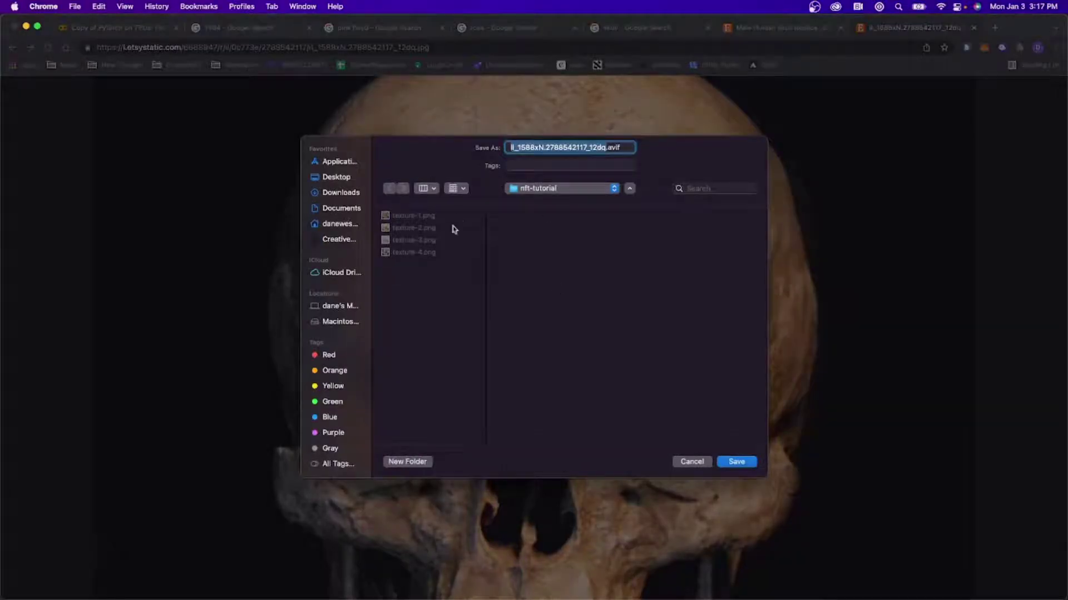
{"action": "left_click", "coordinate": [419, 462]}
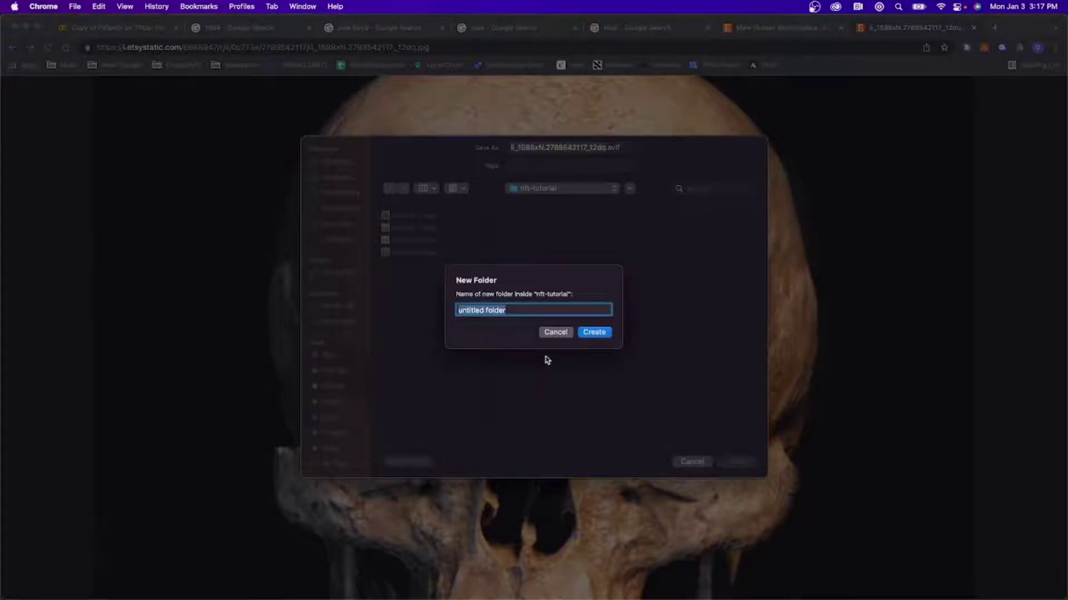
{"action": "left_click", "coordinate": [556, 333]}
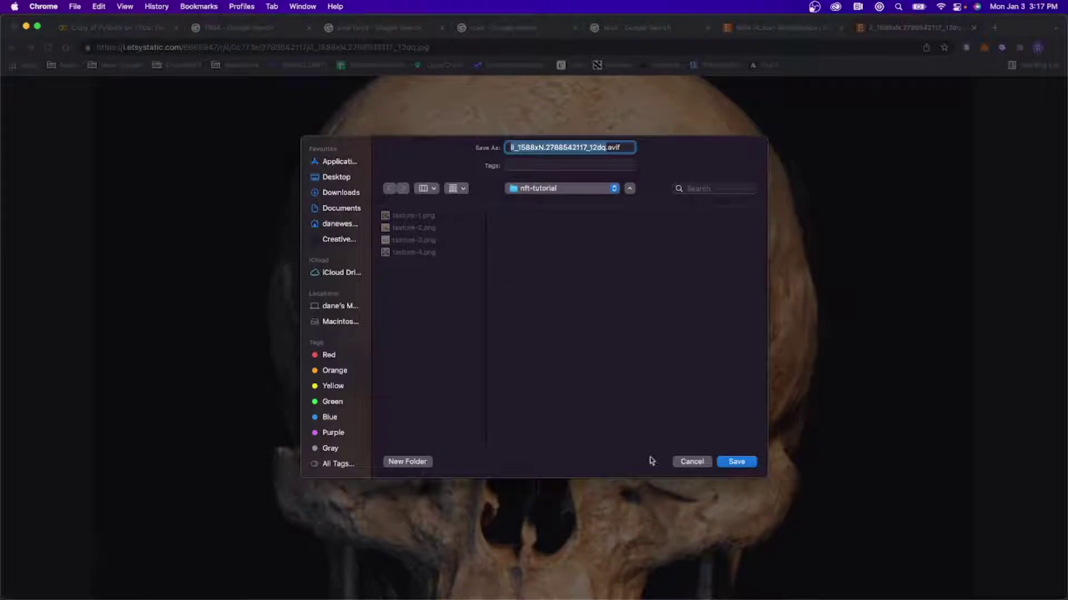
{"action": "left_click", "coordinate": [692, 462]}
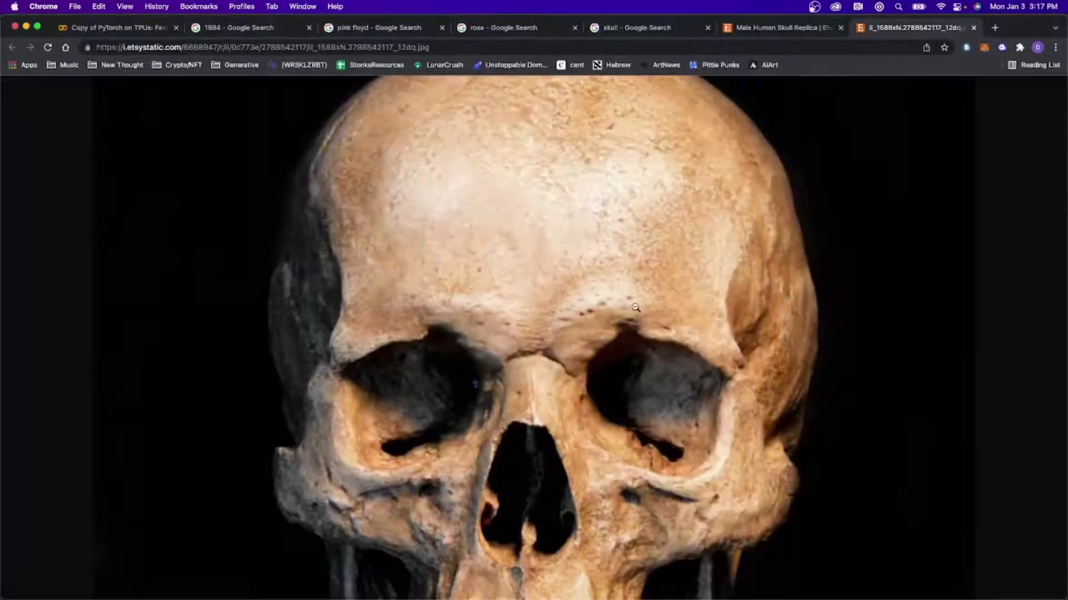
Fit the skull image to the window and screenshot the skull region with Cmd+Shift+4.
{"action": "left_click", "coordinate": [638, 307]}
{"action": "key", "text": "super+shift+4"}
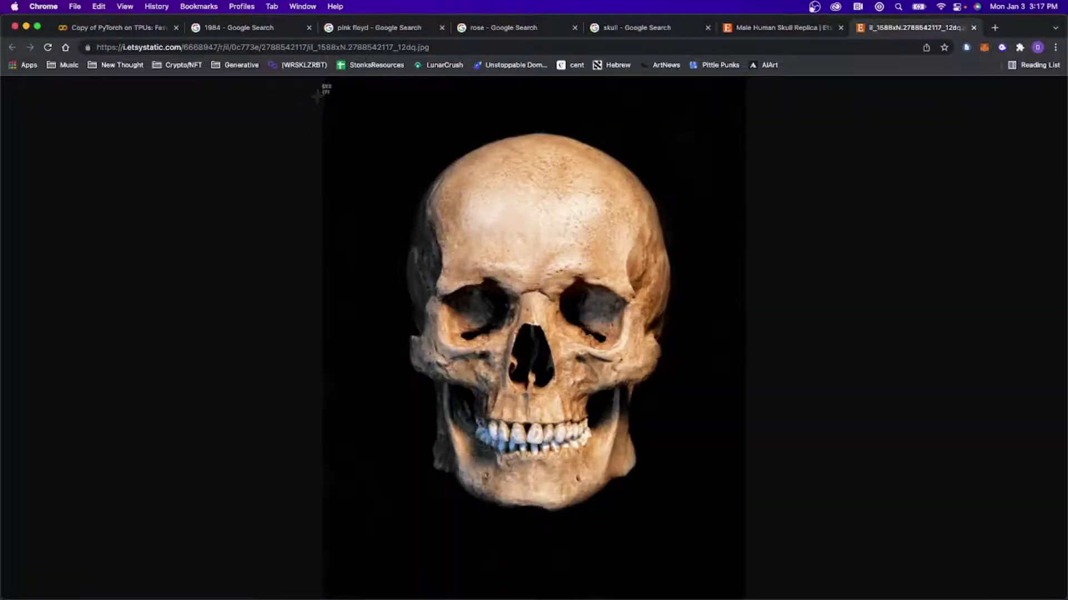
{"action": "left_click_drag", "start_coordinate": [328, 89], "coordinate": [740, 565]}
Place the skull screenshot onto the Photoshop canvas and commit it.
{"action": "key", "text": "super+Tab"}
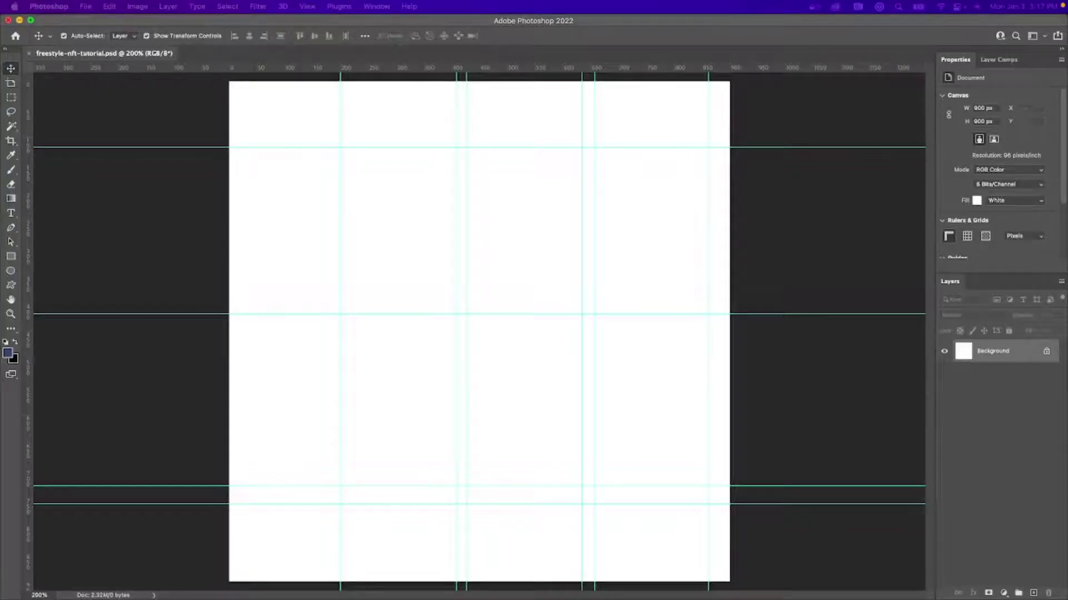
{"action": "left_click_drag", "start_coordinate": [550, 322], "coordinate": [549, 328]}
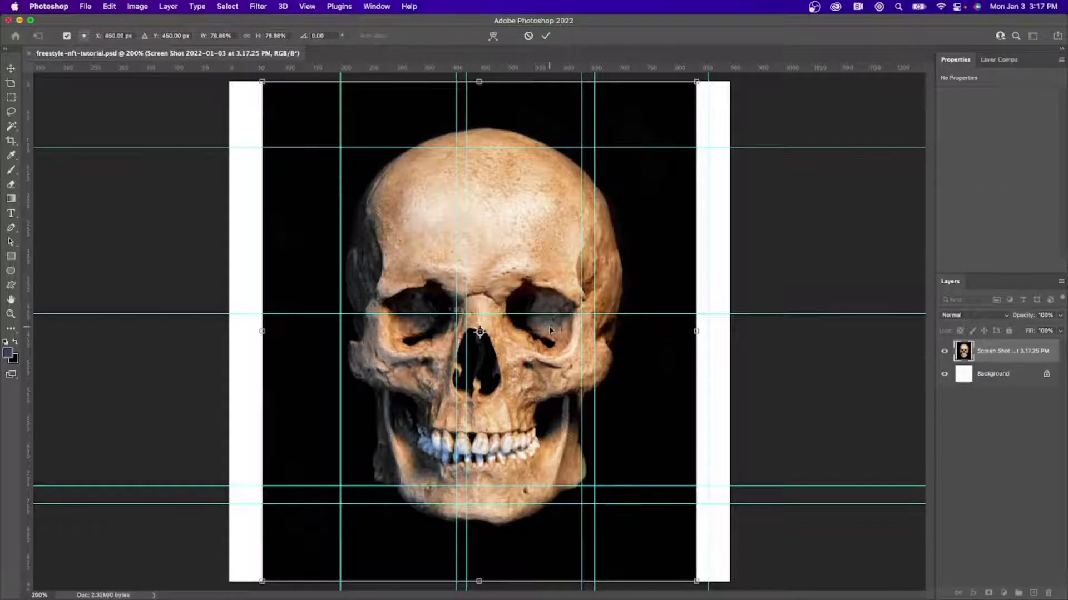
{"action": "key", "text": "Return"}
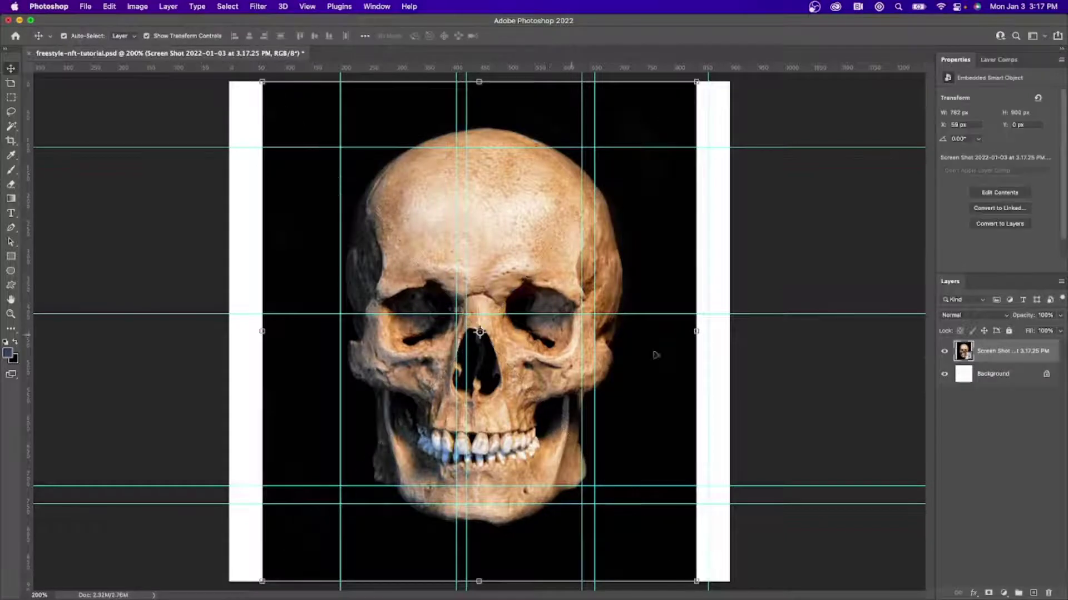
Duplicate the skull smart-object layer.
{"action": "right_click", "coordinate": [992, 360]}
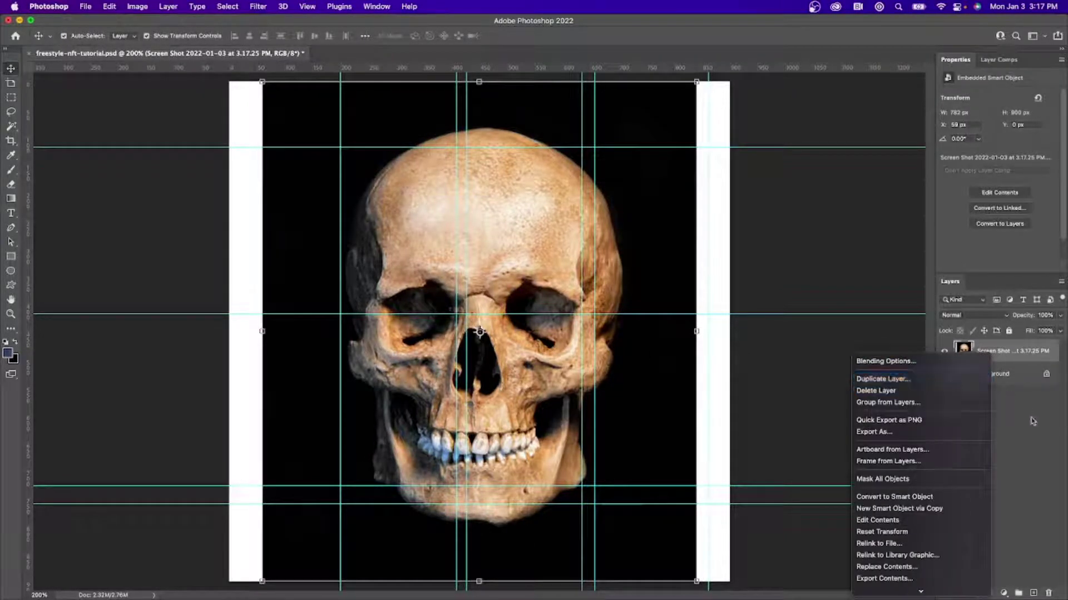
{"action": "left_click", "coordinate": [1033, 421]}
{"action": "right_click", "coordinate": [998, 356]}
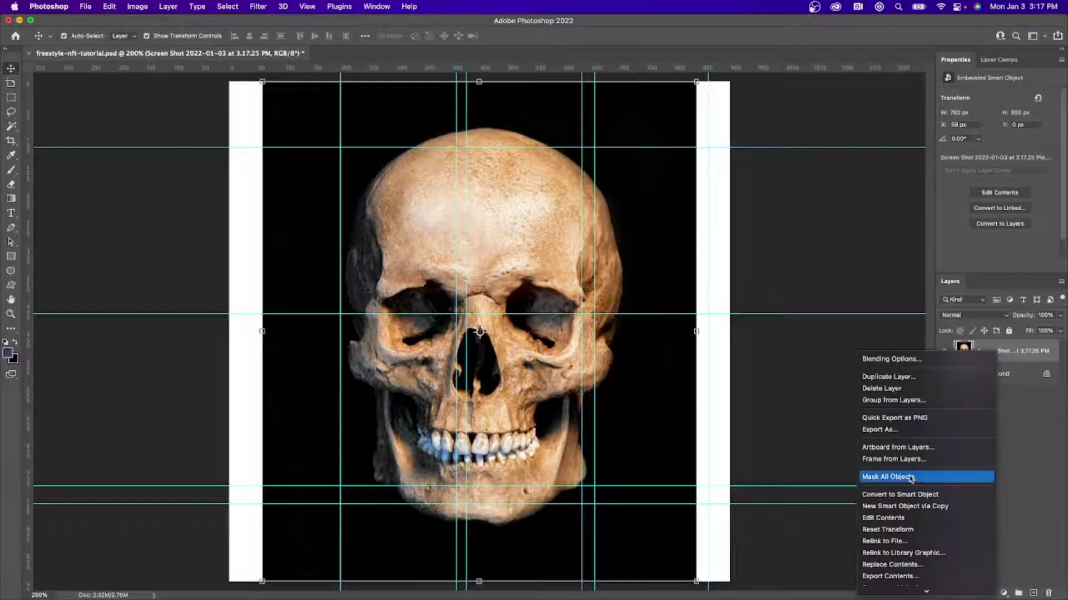
{"action": "left_click", "coordinate": [907, 377]}
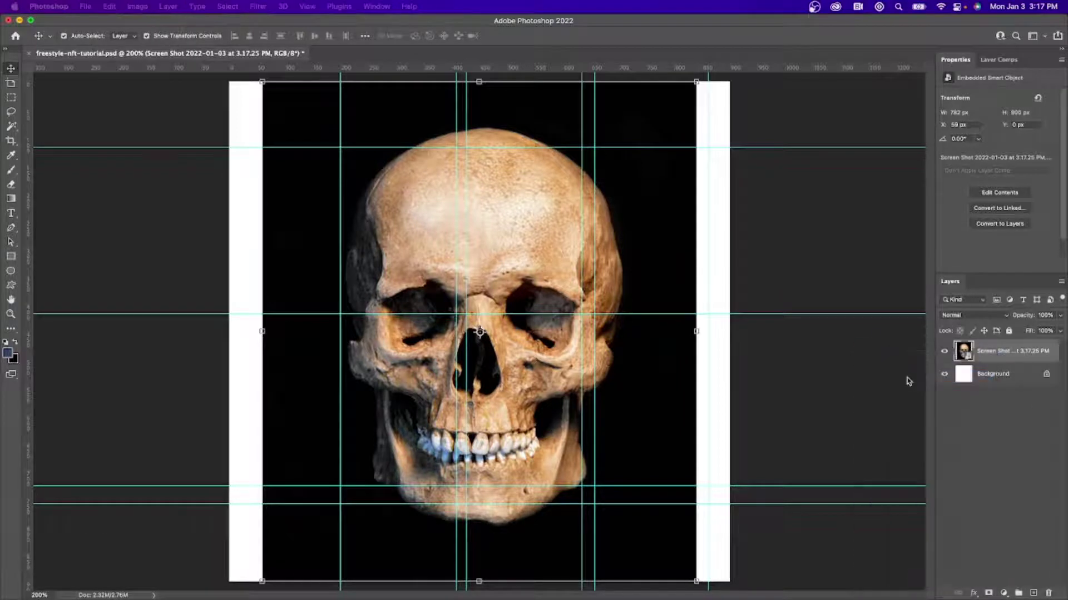
{"action": "key", "text": "Return"}
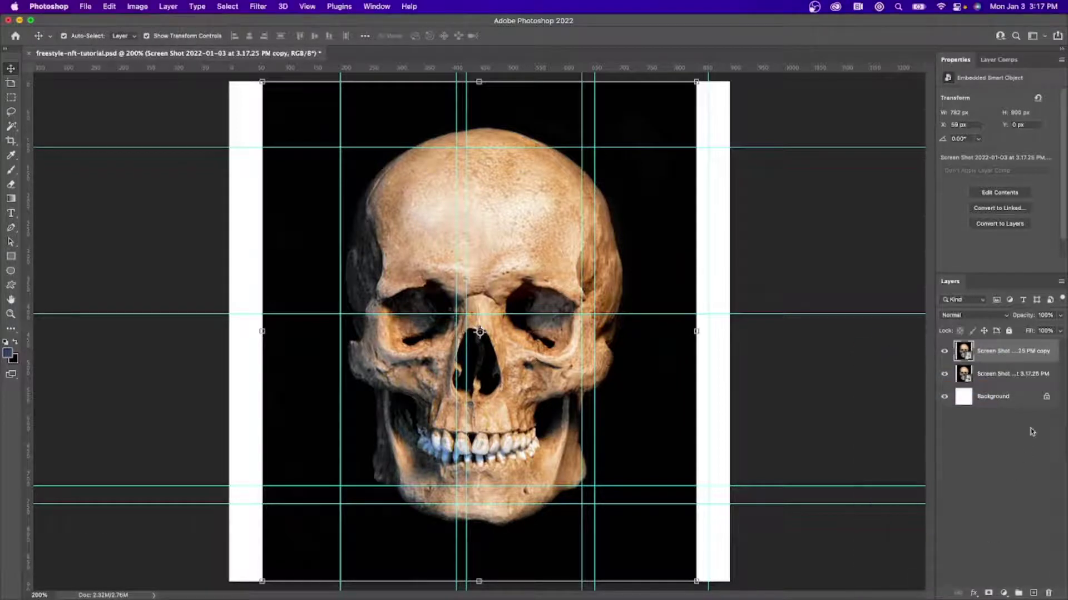
Rasterize the skull layer into a plain pixel layer.
{"action": "left_click", "coordinate": [959, 379]}
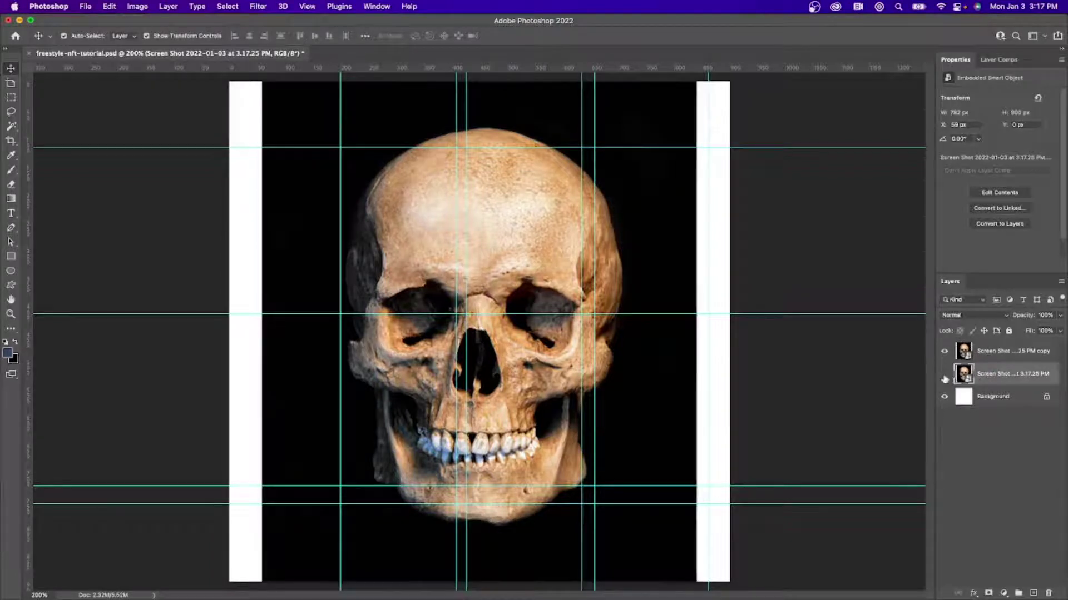
{"action": "right_click", "coordinate": [981, 355]}
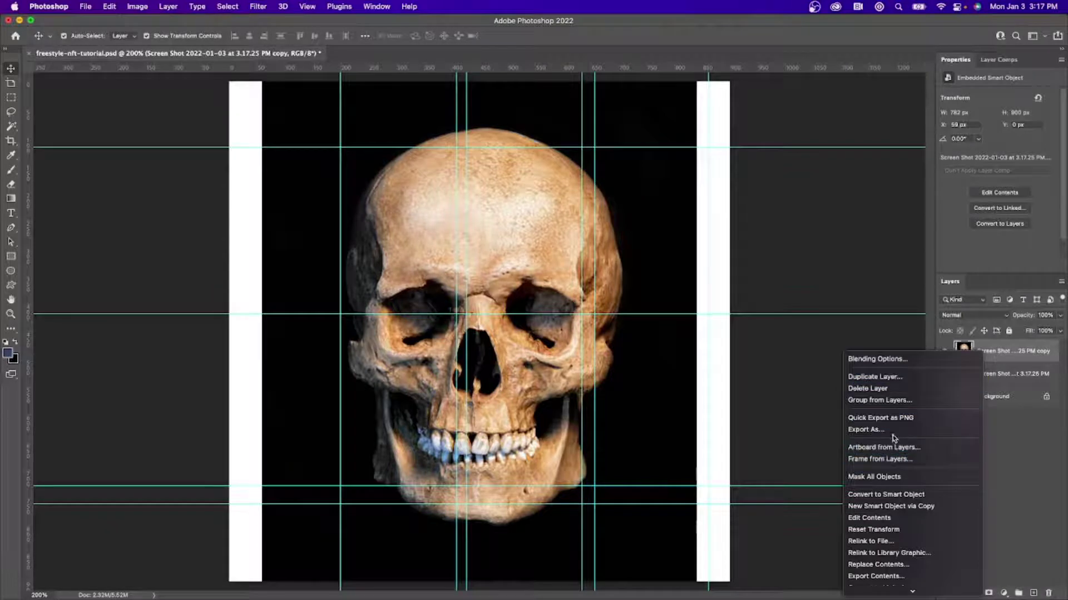
{"action": "scroll", "coordinate": [892, 434], "scroll_direction": "down", "scroll_amount": 5}
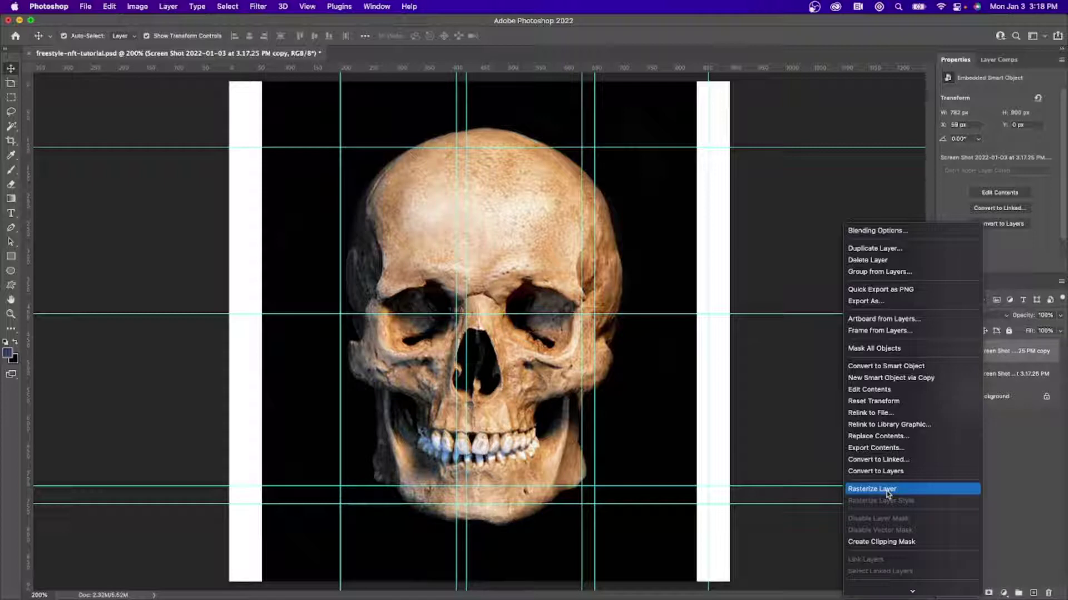
{"action": "left_click", "coordinate": [888, 494]}
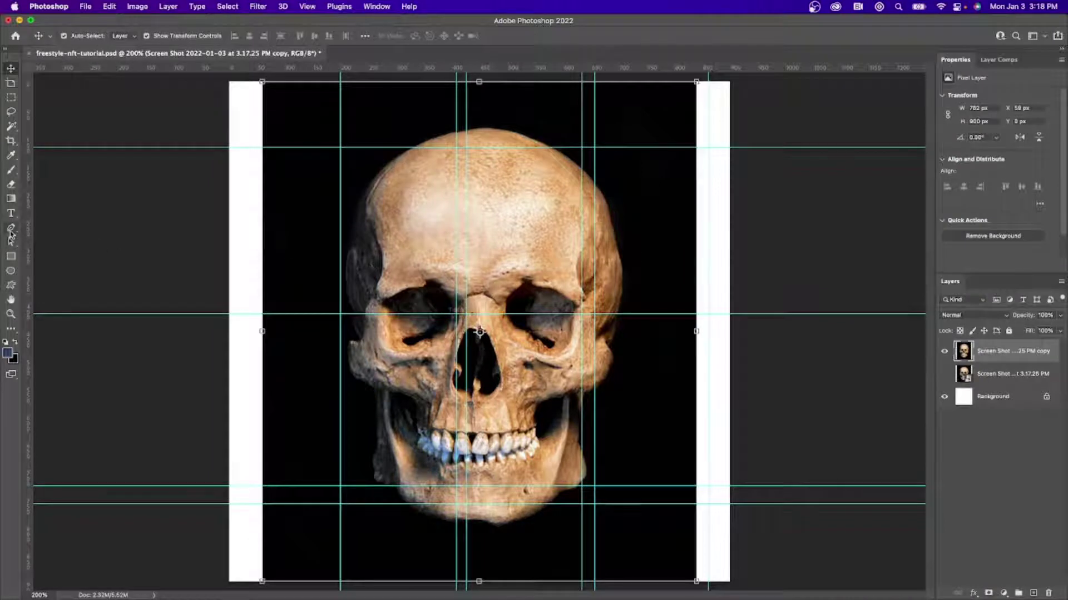
Select the Pen tool and zoom in to 500% on the skull's right jaw.
{"action": "left_click", "coordinate": [11, 227]}
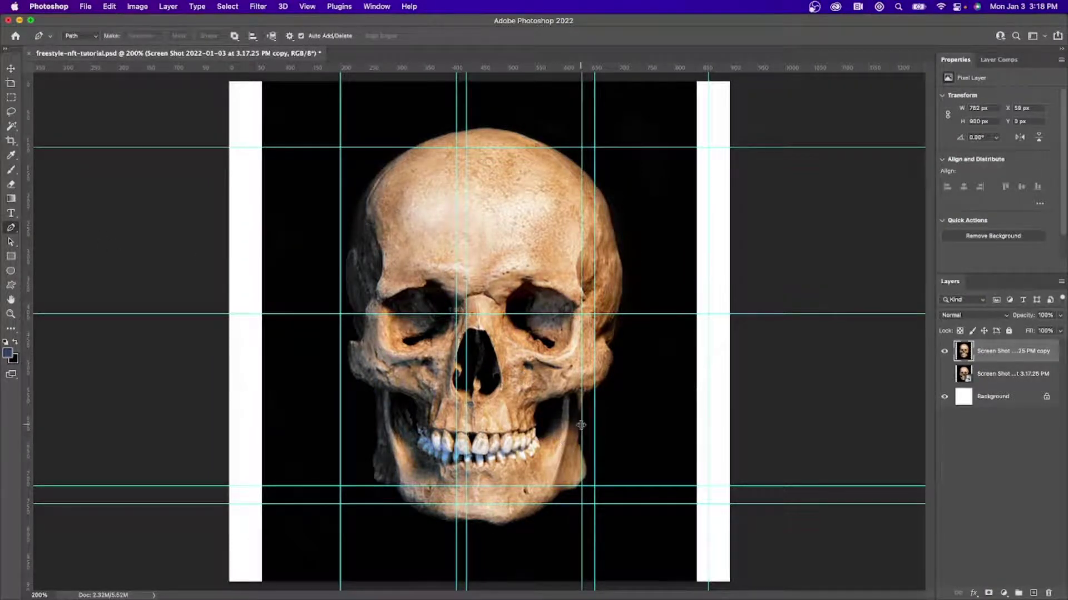
{"action": "key", "text": "super+plus"}
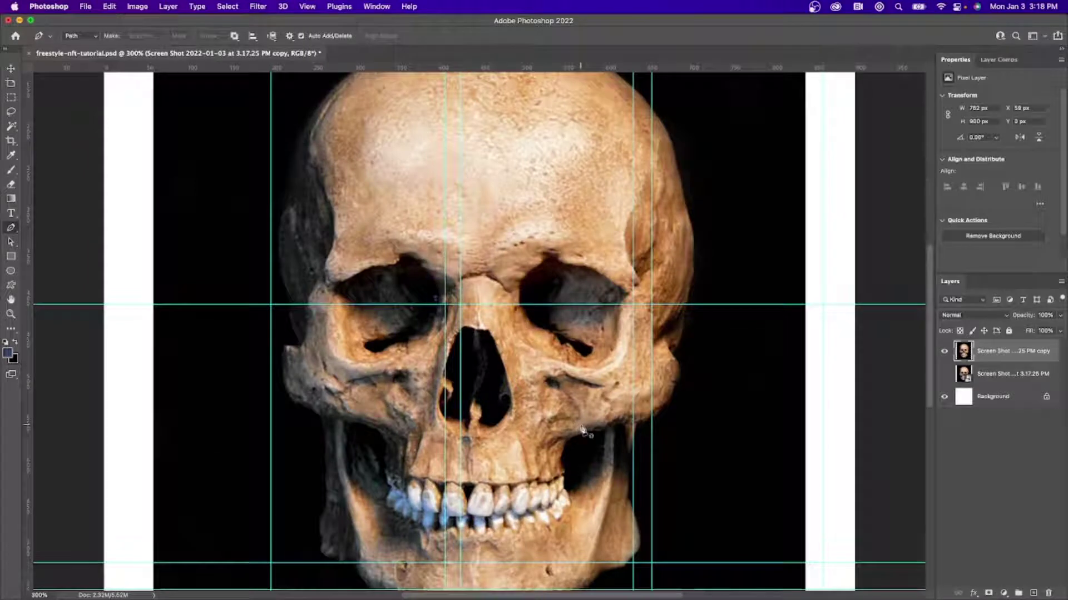
{"action": "left_click", "coordinate": [634, 422]}
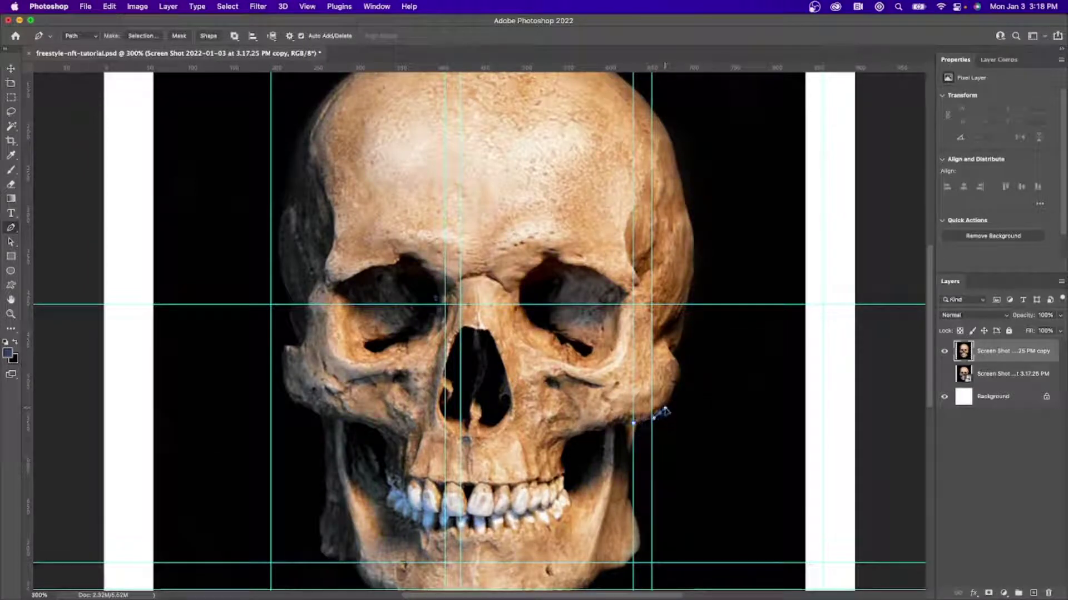
{"action": "key", "text": "super+z"}
{"action": "key", "text": "super+z"}
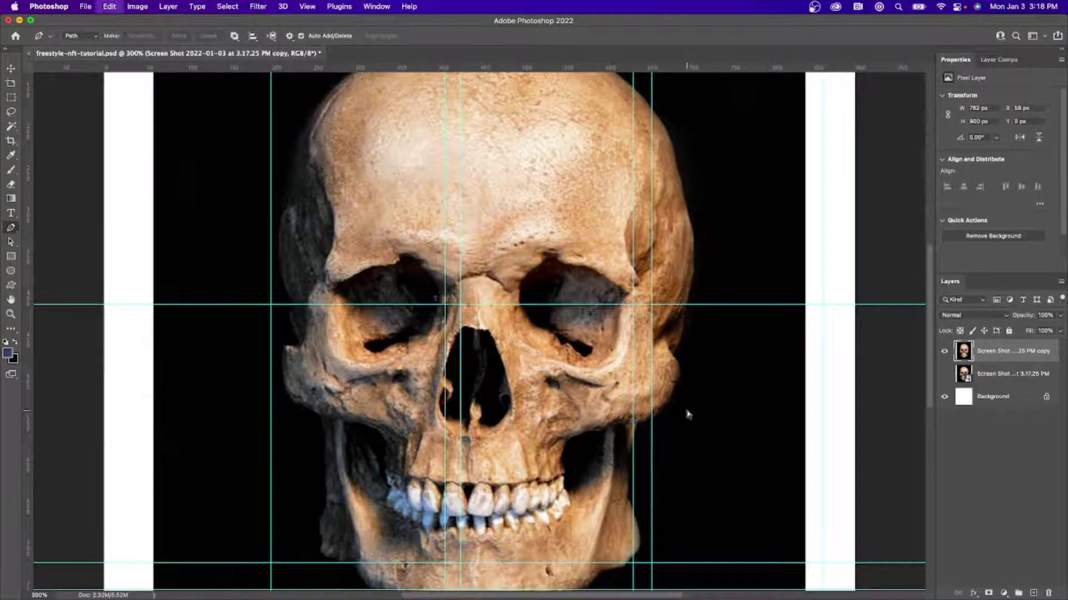
{"action": "key", "text": "super+equal"}
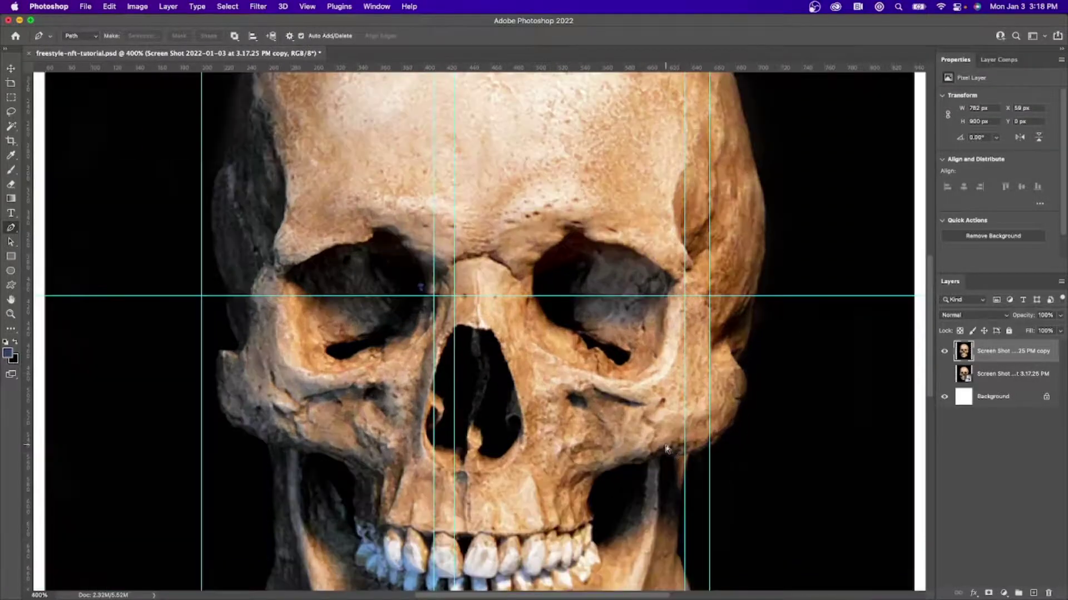
{"action": "key", "text": "super+equal"}
{"action": "scroll", "coordinate": [723, 444], "scroll_direction": "down", "scroll_amount": 10}
{"action": "scroll", "coordinate": [723, 444], "scroll_direction": "right", "scroll_amount": 4}
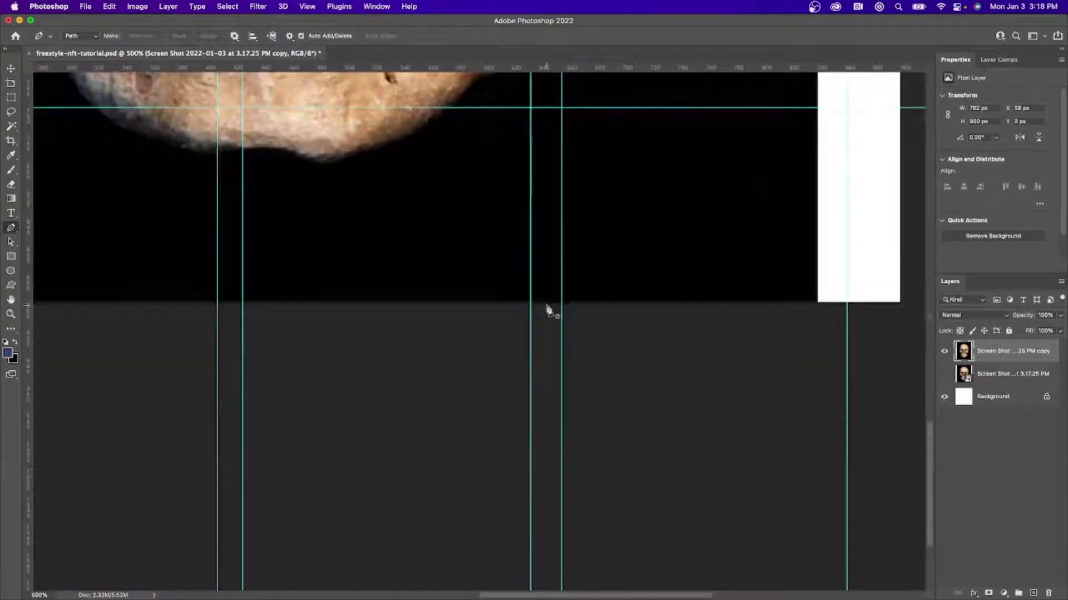
{"action": "scroll", "coordinate": [548, 309], "scroll_direction": "up", "scroll_amount": 8}
Start the outline at the right jaw edge and trace up the right cheekbone.
{"action": "left_click", "coordinate": [539, 277]}
{"action": "left_click", "coordinate": [573, 261]}
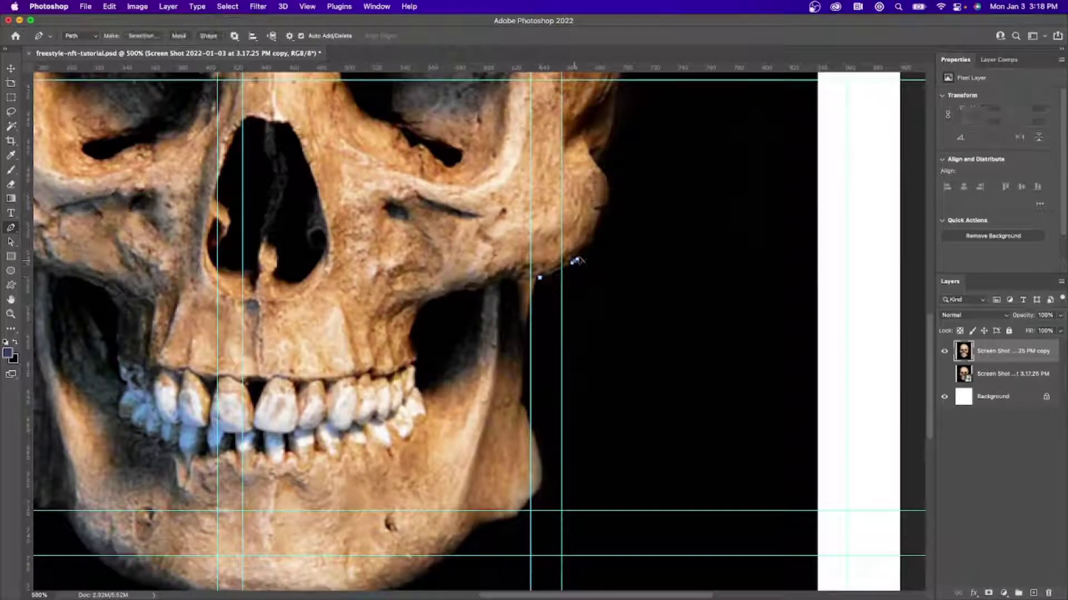
{"action": "left_click", "coordinate": [591, 242]}
{"action": "left_click", "coordinate": [602, 206]}
{"action": "left_click", "coordinate": [608, 193]}
{"action": "left_click", "coordinate": [603, 174]}
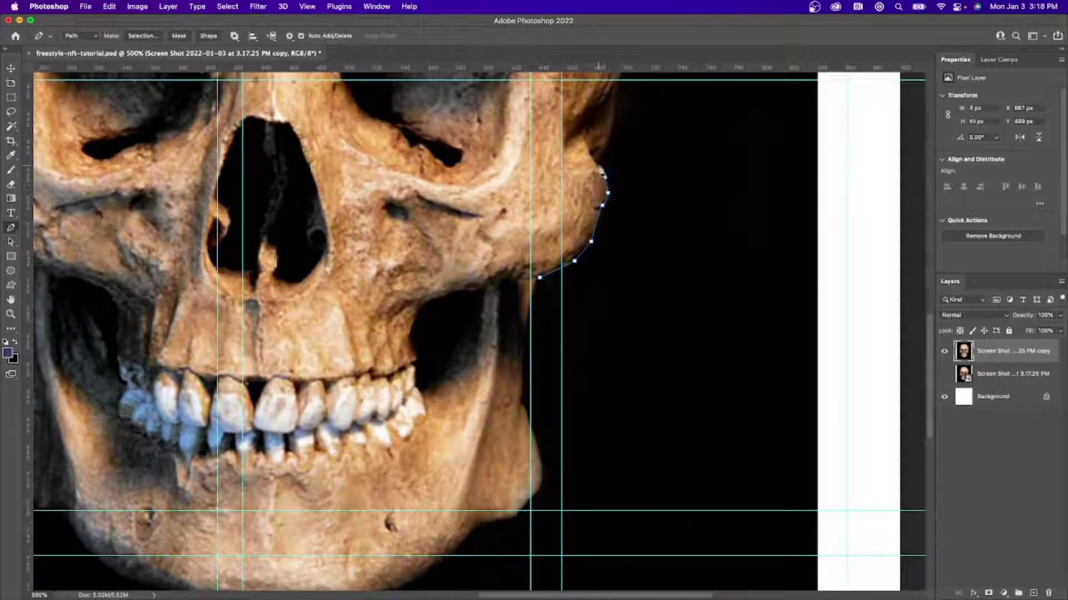
{"action": "left_click", "coordinate": [596, 162]}
{"action": "left_click", "coordinate": [610, 137]}
{"action": "left_click", "coordinate": [613, 113]}
{"action": "scroll", "coordinate": [645, 177], "scroll_direction": "up", "scroll_amount": 6}
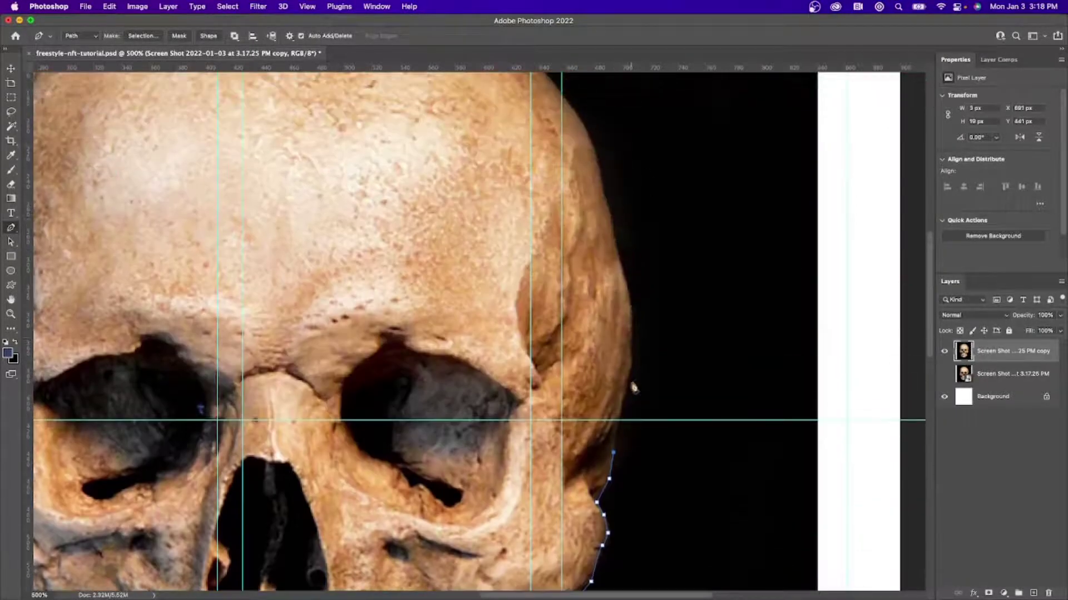
Trace up the skull's right side toward the top of the cranium.
{"action": "left_click", "coordinate": [615, 416]}
{"action": "left_click", "coordinate": [620, 405]}
{"action": "left_click", "coordinate": [631, 358]}
{"action": "left_click", "coordinate": [631, 350]}
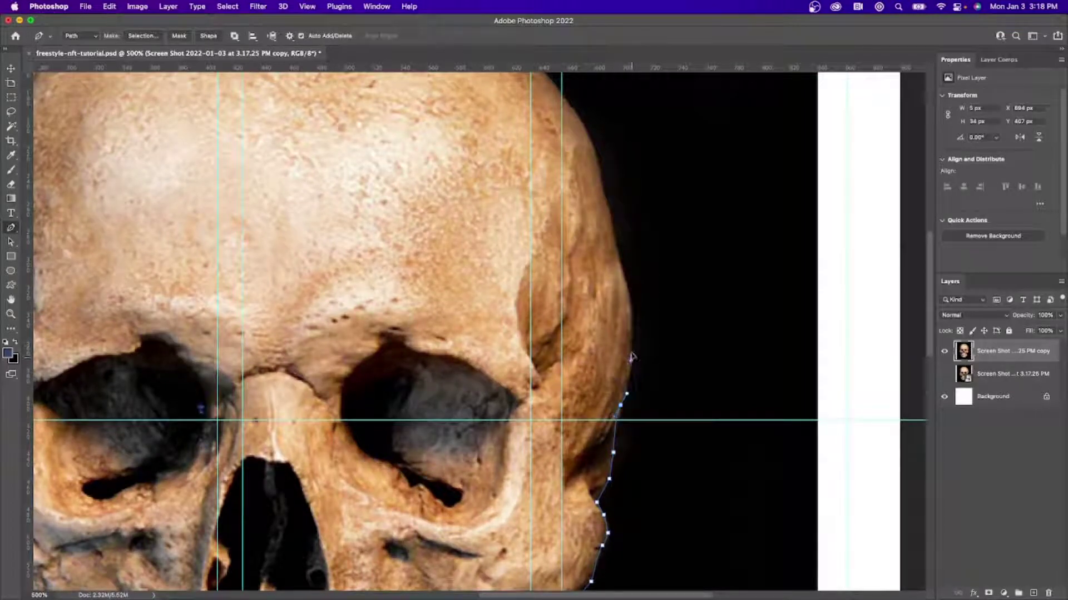
{"action": "left_click", "coordinate": [630, 339]}
{"action": "left_click", "coordinate": [632, 329]}
{"action": "left_click", "coordinate": [625, 277]}
{"action": "left_click", "coordinate": [620, 257]}
{"action": "left_click", "coordinate": [608, 214]}
{"action": "left_click", "coordinate": [604, 192]}
{"action": "left_click", "coordinate": [598, 156]}
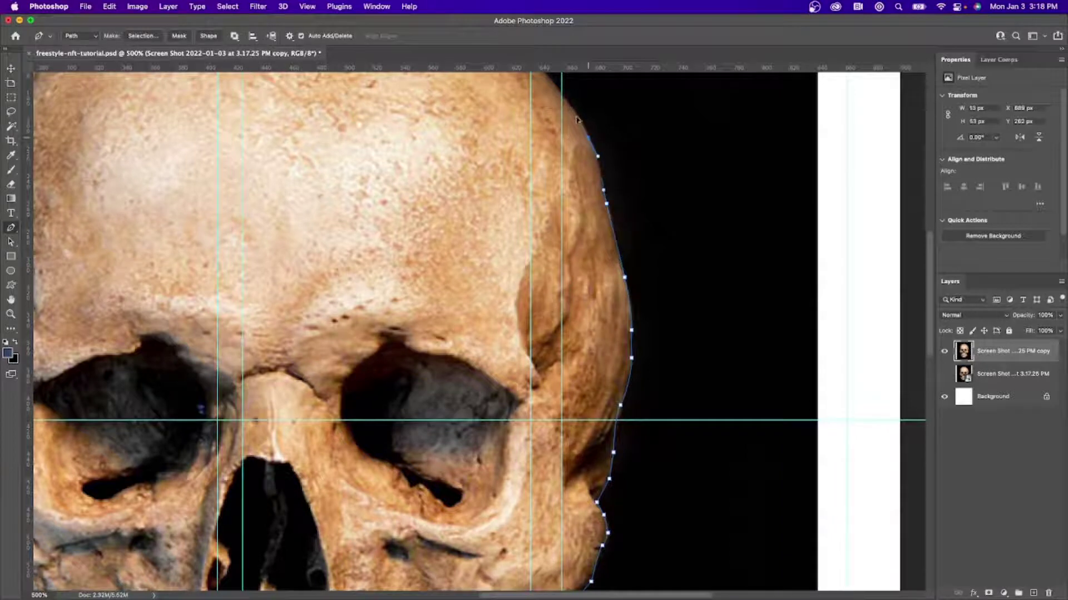
{"action": "scroll", "coordinate": [641, 183], "scroll_direction": "up", "scroll_amount": 10}
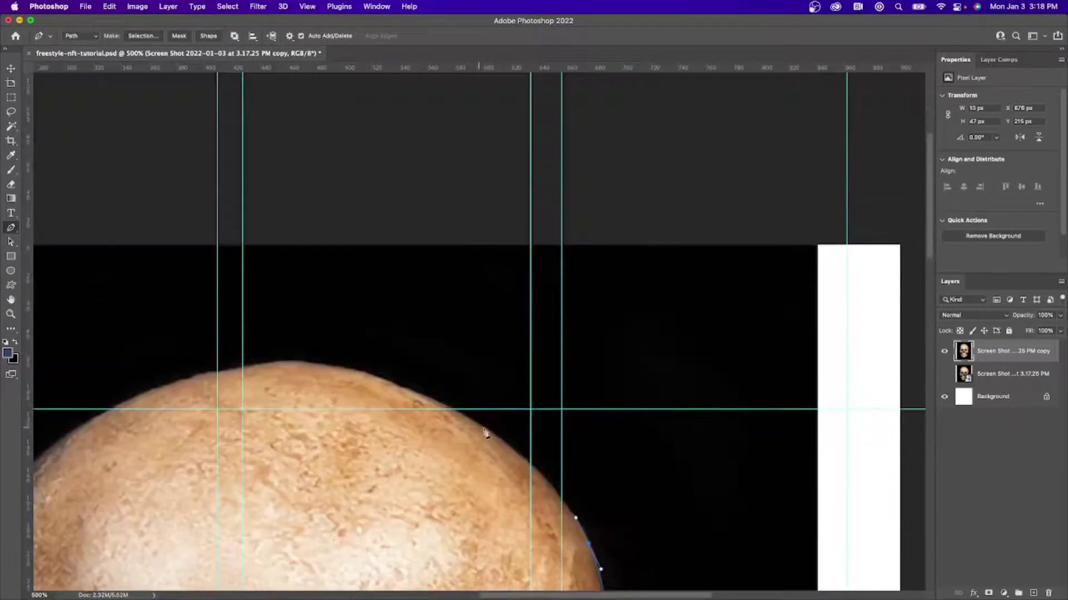
Trace around the upper right of the cranium and leftward across the top.
{"action": "left_click", "coordinate": [542, 475]}
{"action": "left_click", "coordinate": [507, 448]}
{"action": "left_click", "coordinate": [440, 397]}
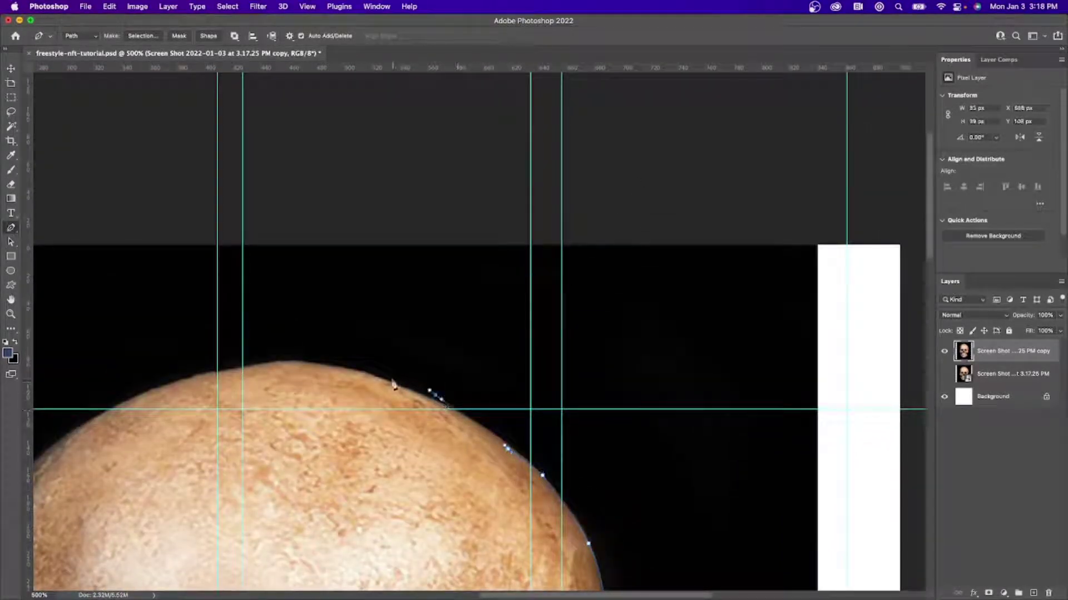
{"action": "left_click", "coordinate": [353, 368]}
{"action": "left_click", "coordinate": [283, 362]}
{"action": "left_click", "coordinate": [226, 367]}
{"action": "left_click", "coordinate": [192, 375]}
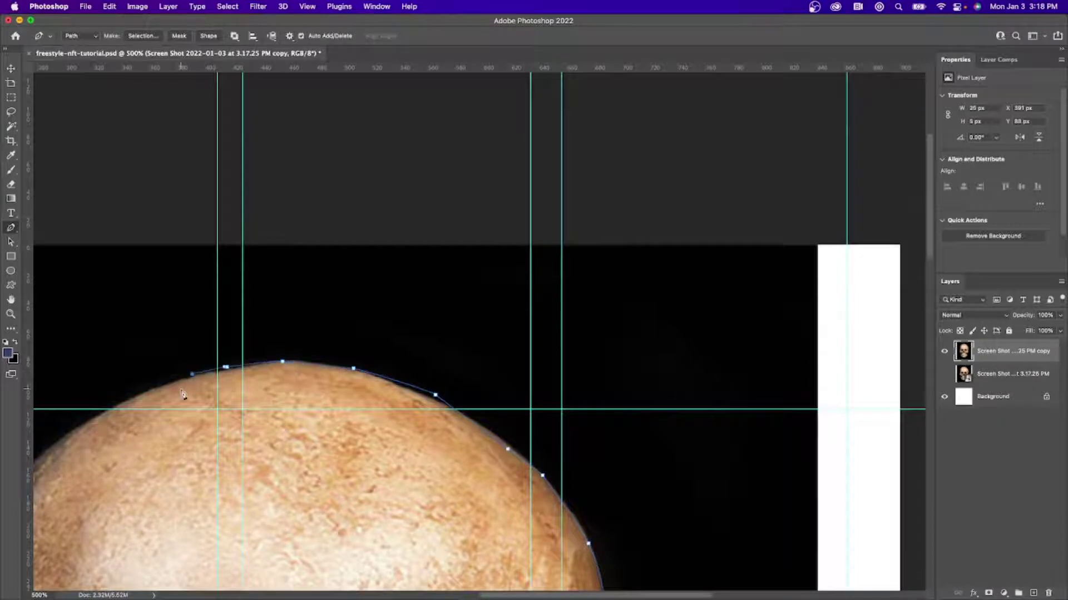
{"action": "scroll", "coordinate": [369, 382], "scroll_direction": "left", "scroll_amount": 12}
{"action": "scroll", "coordinate": [556, 278], "scroll_direction": "down", "scroll_amount": 5}
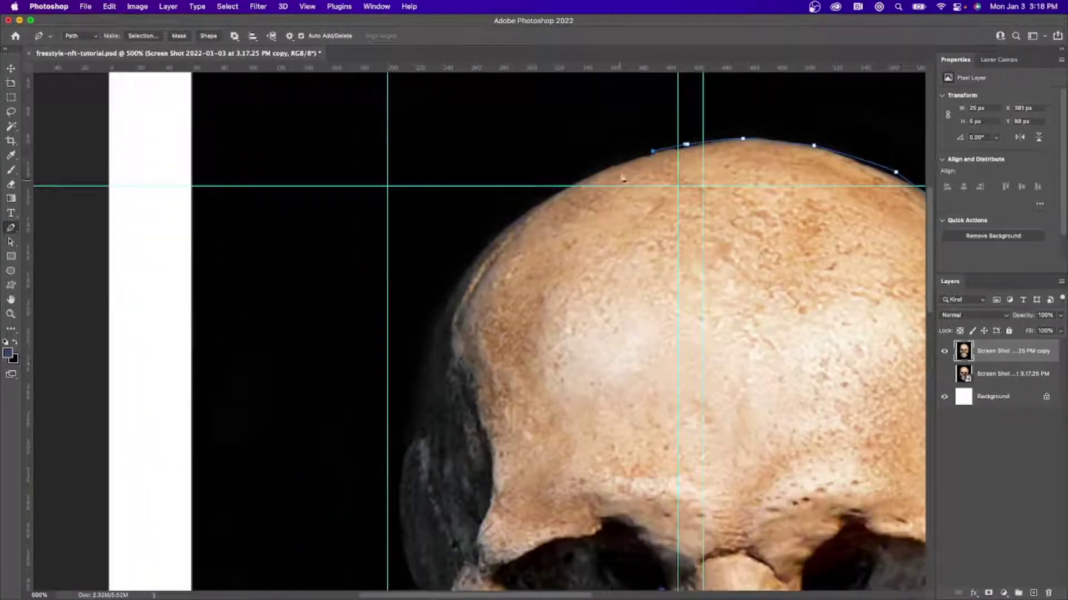
Trace down the skull's upper left edge and left temple.
{"action": "left_click", "coordinate": [596, 172]}
{"action": "left_click", "coordinate": [541, 200]}
{"action": "left_click", "coordinate": [509, 226]}
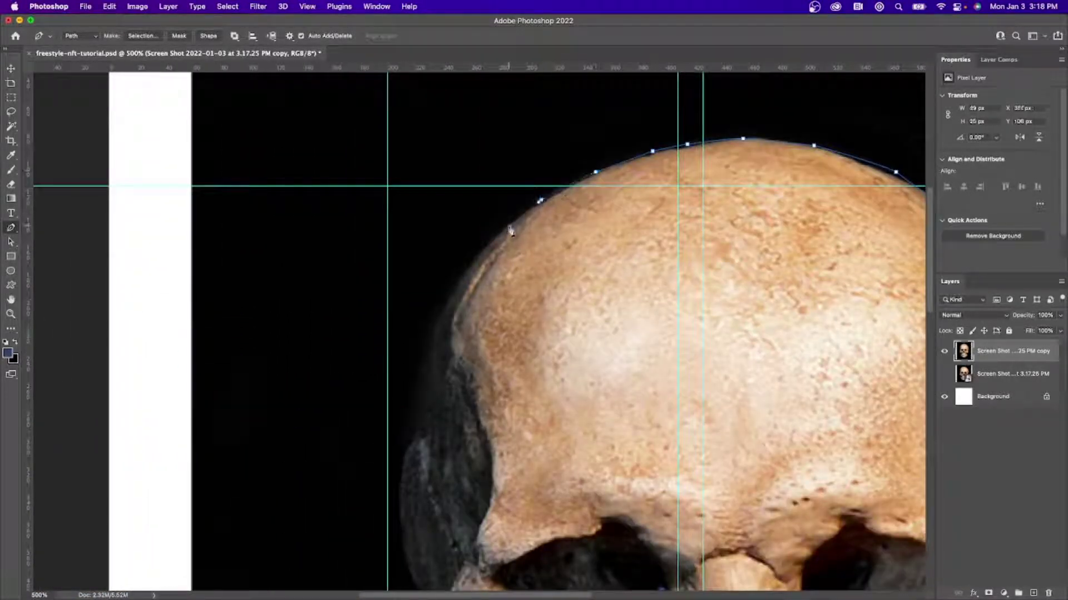
{"action": "left_click", "coordinate": [480, 253]}
{"action": "left_click", "coordinate": [462, 280]}
{"action": "left_click", "coordinate": [442, 311]}
{"action": "left_click", "coordinate": [432, 331]}
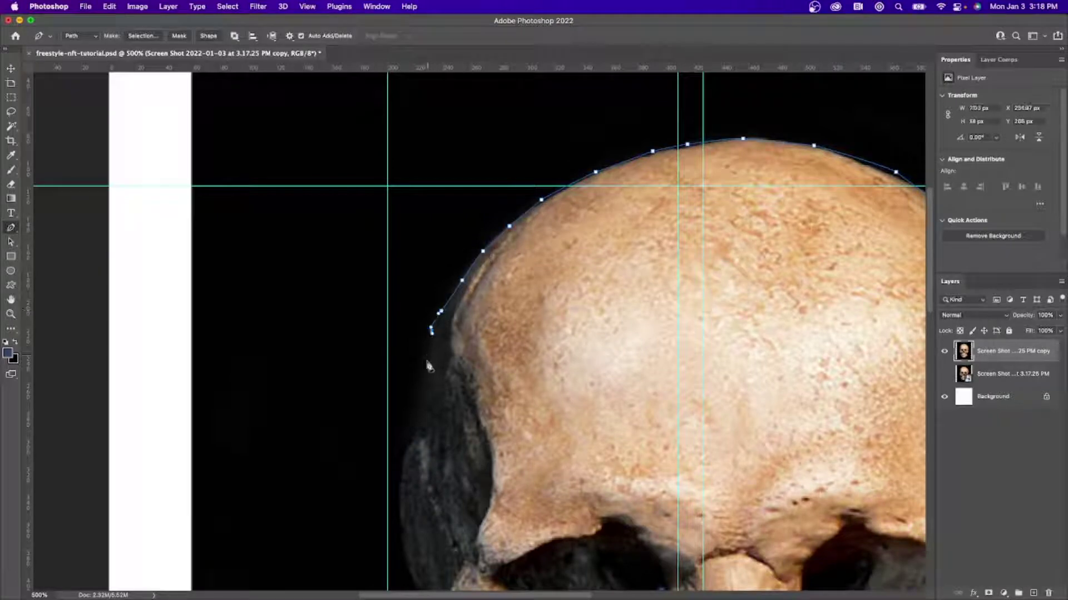
{"action": "left_click", "coordinate": [427, 367]}
{"action": "left_click", "coordinate": [418, 414]}
{"action": "left_click", "coordinate": [408, 458]}
{"action": "left_click", "coordinate": [399, 488]}
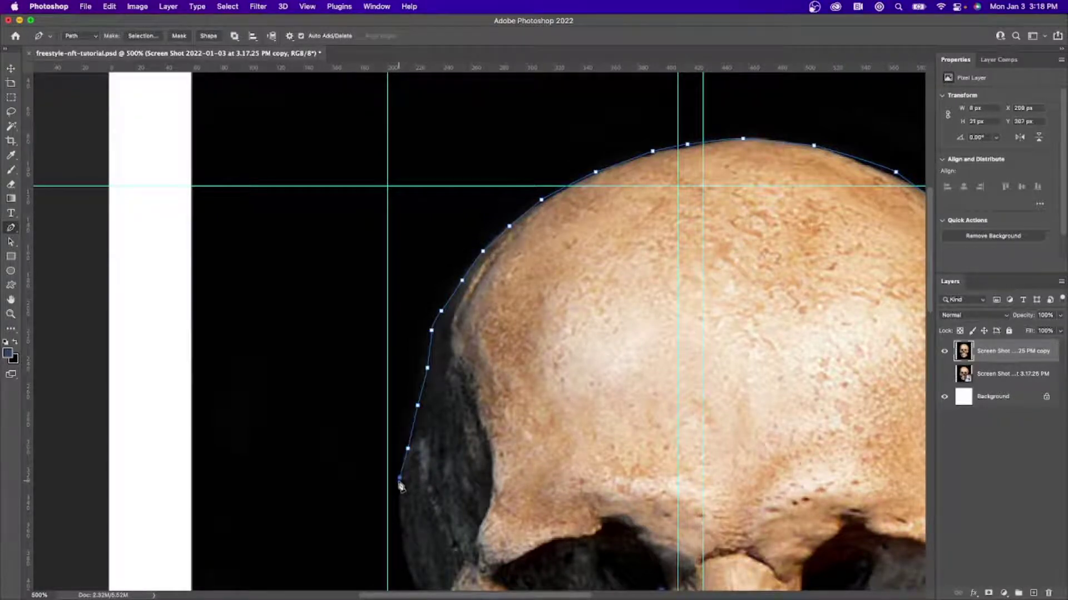
{"action": "scroll", "coordinate": [397, 320], "scroll_direction": "down", "scroll_amount": 6}
Trace down beside the left eye socket and along the left cheekbone.
{"action": "left_click", "coordinate": [398, 187]}
{"action": "left_click", "coordinate": [398, 214]}
{"action": "left_click", "coordinate": [405, 242]}
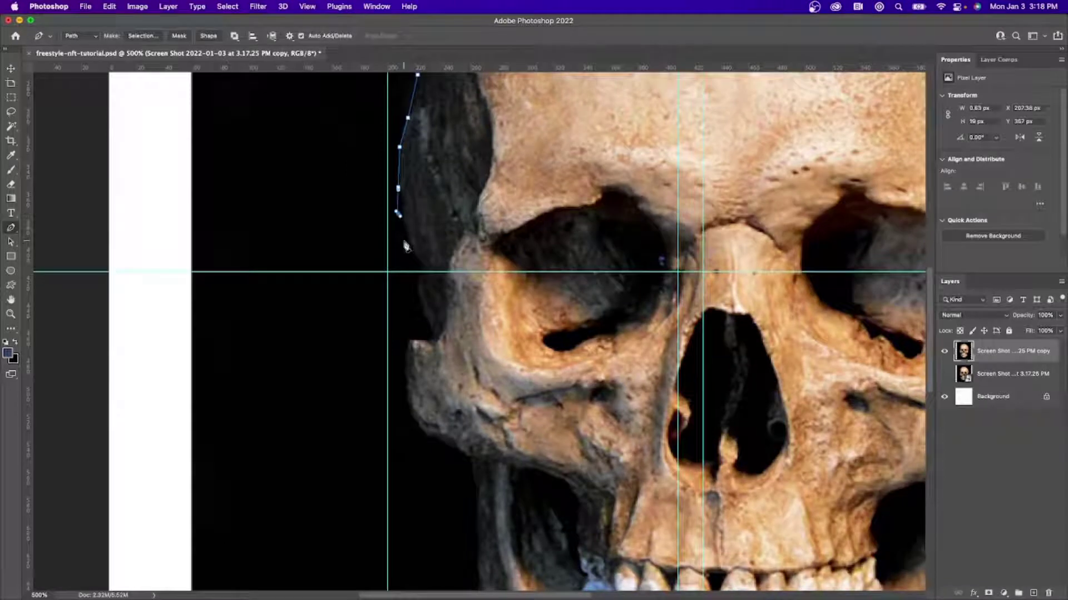
{"action": "left_click", "coordinate": [409, 267]}
{"action": "left_click", "coordinate": [412, 289]}
{"action": "left_click", "coordinate": [415, 308]}
{"action": "left_click", "coordinate": [418, 313]}
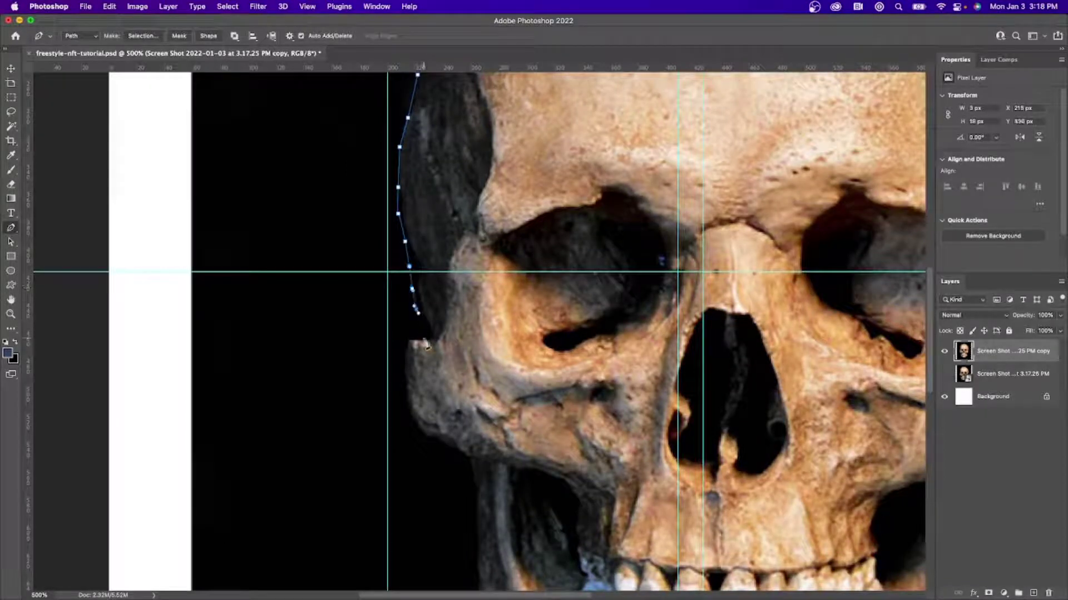
{"action": "left_click", "coordinate": [424, 338]}
{"action": "left_click", "coordinate": [409, 342]}
{"action": "left_click", "coordinate": [403, 379]}
{"action": "left_click", "coordinate": [407, 393]}
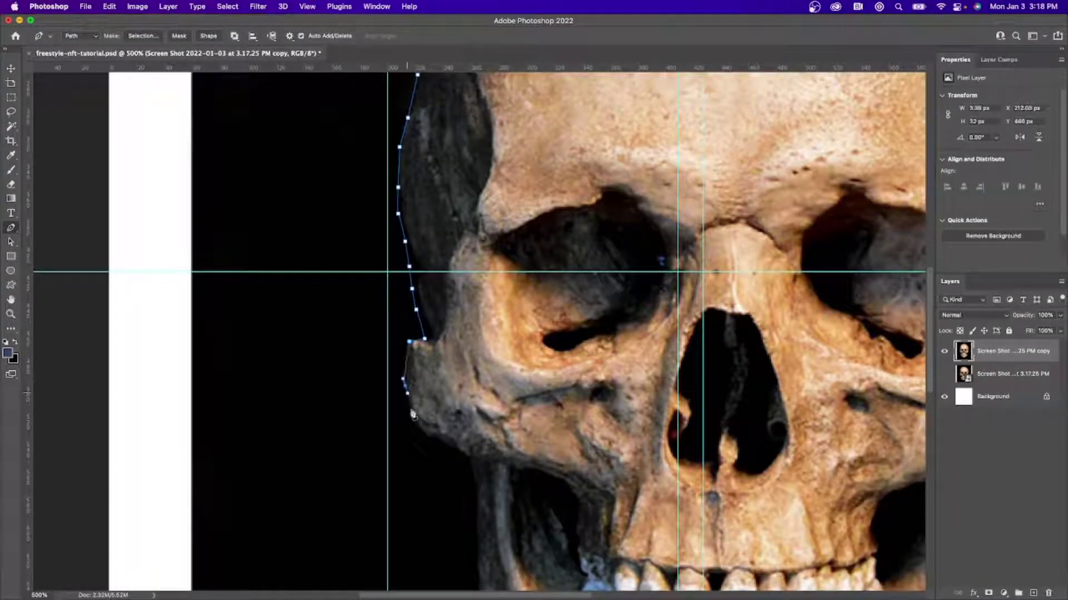
Trace along the left jaw toward the chin.
{"action": "left_click", "coordinate": [411, 409]}
{"action": "left_click", "coordinate": [423, 438]}
{"action": "left_click", "coordinate": [445, 447]}
{"action": "left_click", "coordinate": [466, 465]}
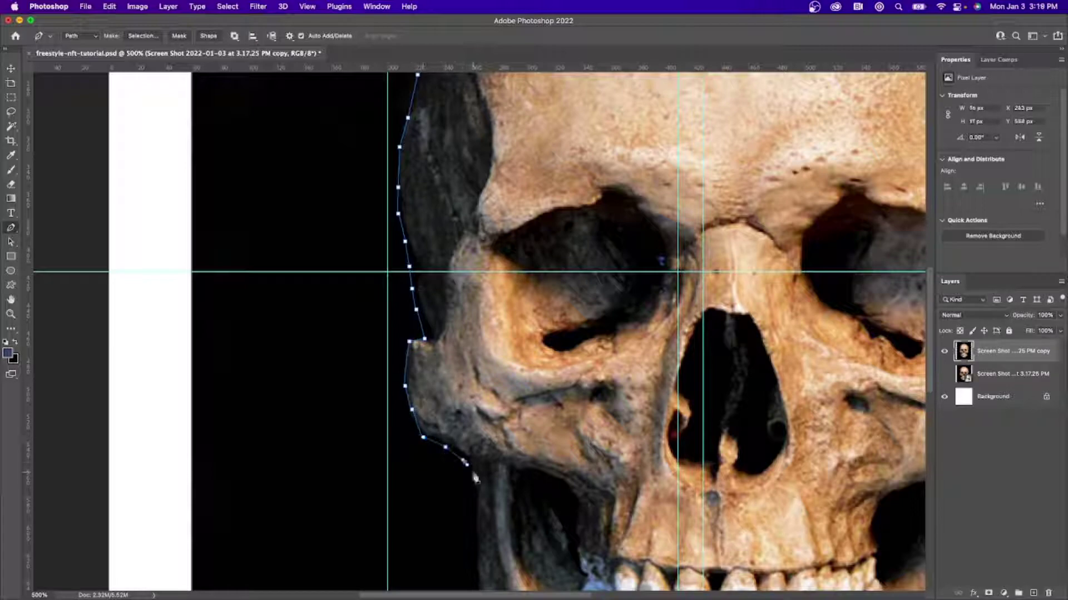
{"action": "left_click", "coordinate": [476, 481]}
{"action": "scroll", "coordinate": [476, 478], "scroll_direction": "down", "scroll_amount": 5}
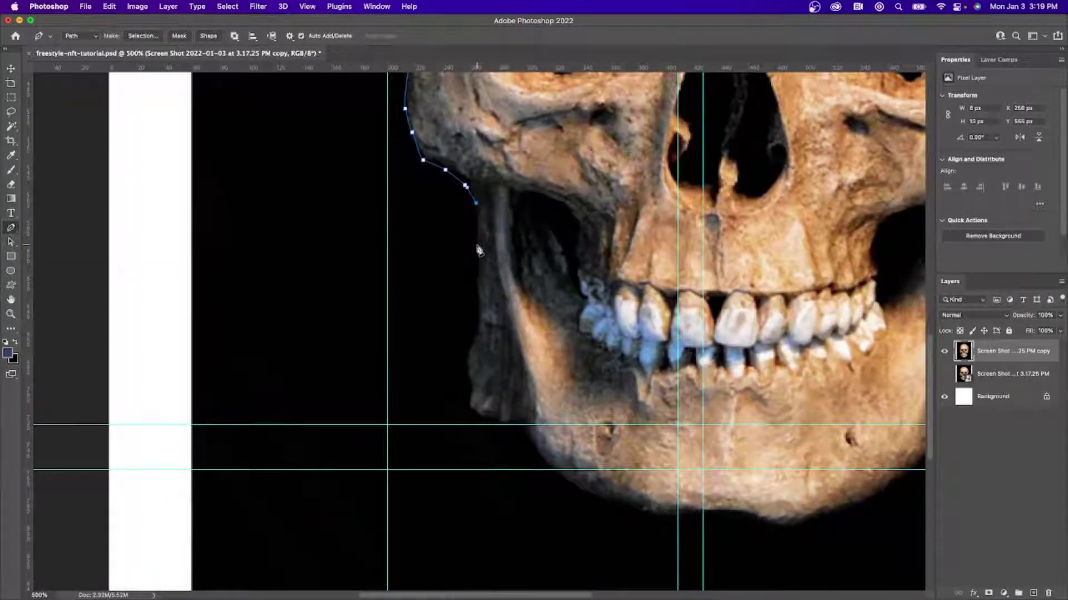
Trace down the lower jaw's left side and around its corner.
{"action": "left_click", "coordinate": [478, 245]}
{"action": "left_click", "coordinate": [482, 298]}
{"action": "left_click", "coordinate": [480, 321]}
{"action": "left_click", "coordinate": [468, 362]}
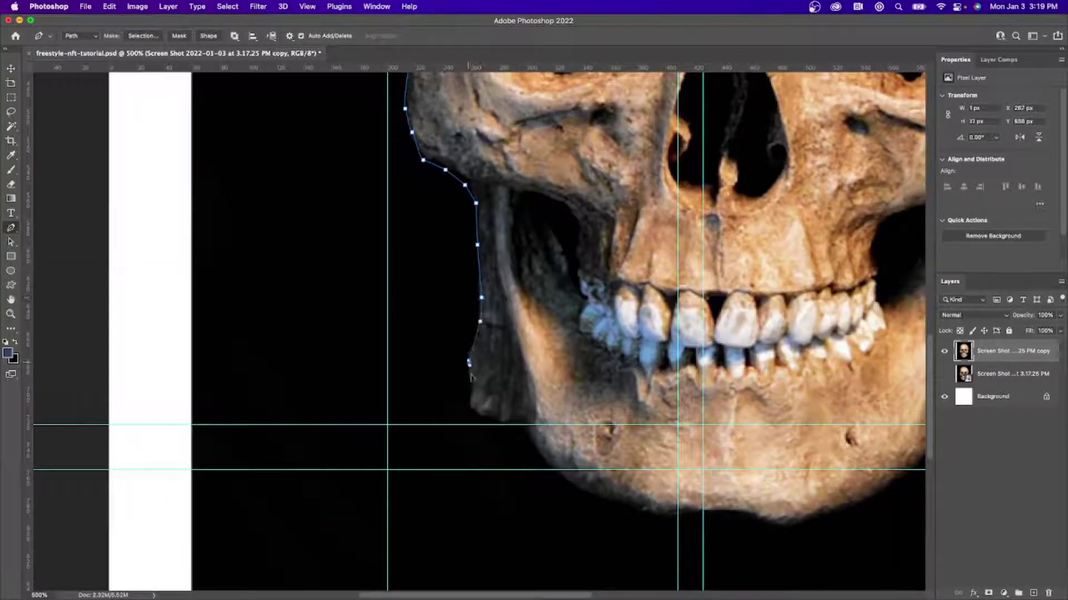
{"action": "left_click", "coordinate": [471, 385]}
{"action": "left_click", "coordinate": [467, 409]}
{"action": "left_click", "coordinate": [487, 418]}
{"action": "left_click", "coordinate": [501, 424]}
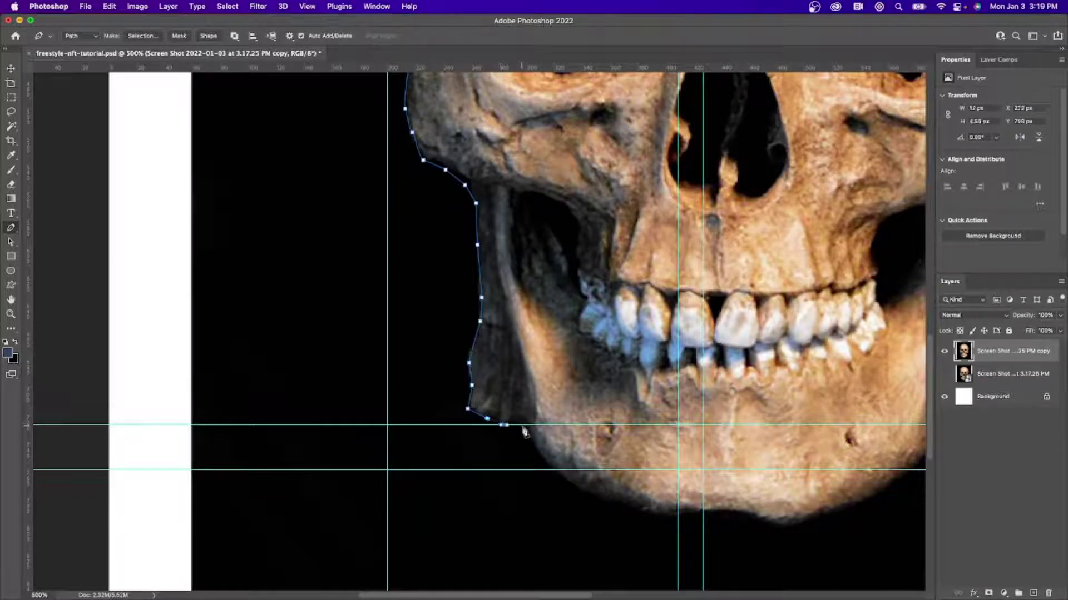
Trace along the bottom of the jaw and across the underside of the chin.
{"action": "left_click", "coordinate": [528, 440]}
{"action": "left_click", "coordinate": [562, 481]}
{"action": "left_click", "coordinate": [610, 506]}
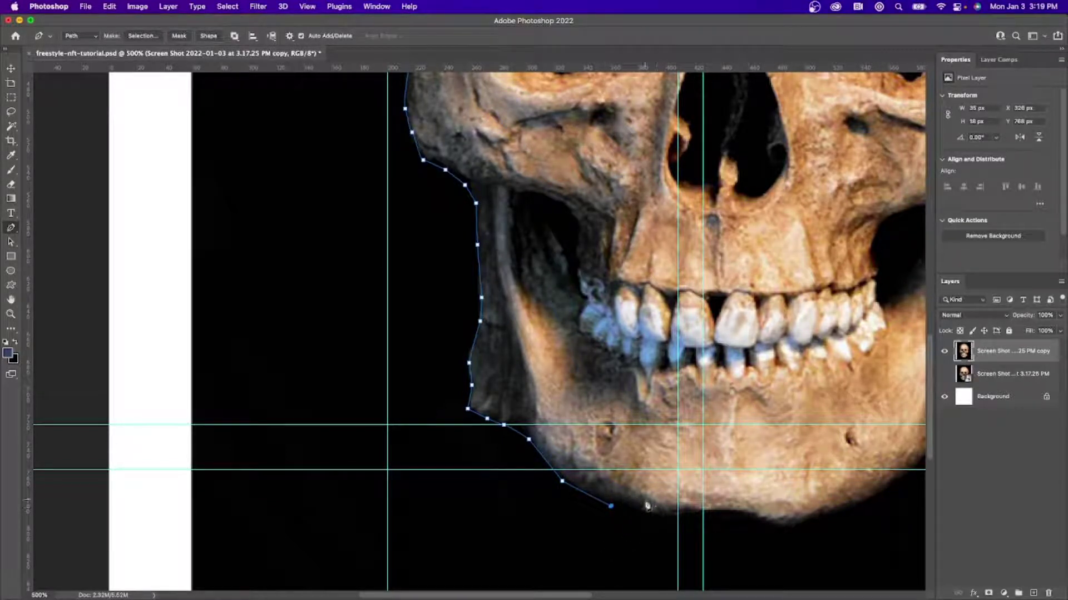
{"action": "left_click", "coordinate": [665, 512]}
{"action": "left_click", "coordinate": [718, 512]}
{"action": "left_click", "coordinate": [778, 531]}
{"action": "left_click", "coordinate": [839, 515]}
{"action": "scroll", "coordinate": [828, 518], "scroll_direction": "right", "scroll_amount": 10}
{"action": "scroll", "coordinate": [829, 518], "scroll_direction": "right", "scroll_amount": 1}
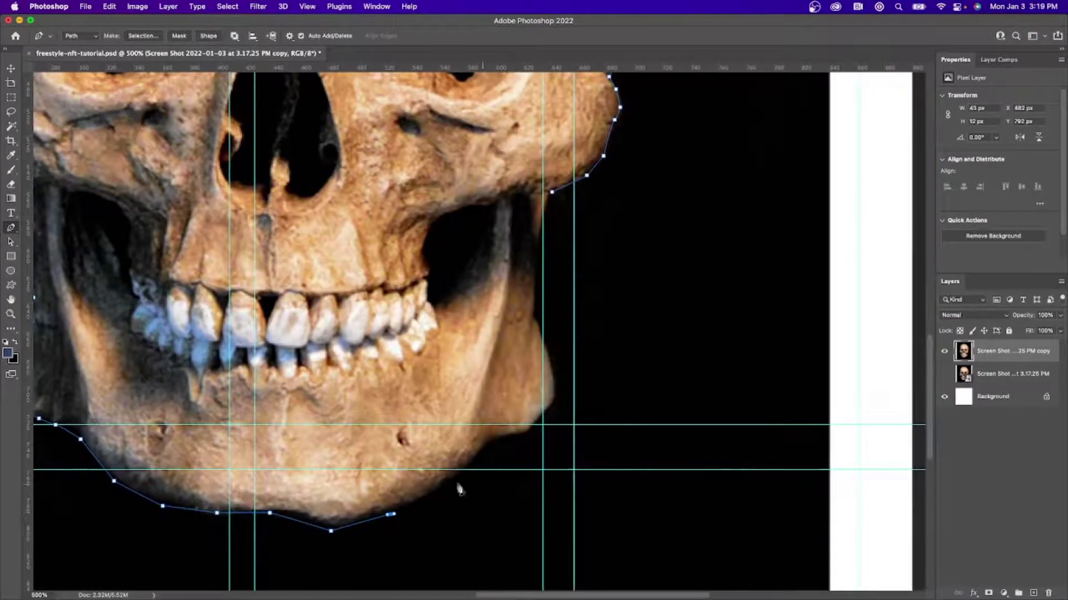
Trace up the right jawline and close the path at its starting anchor.
{"action": "left_click", "coordinate": [445, 484]}
{"action": "left_click", "coordinate": [482, 456]}
{"action": "left_click", "coordinate": [491, 440]}
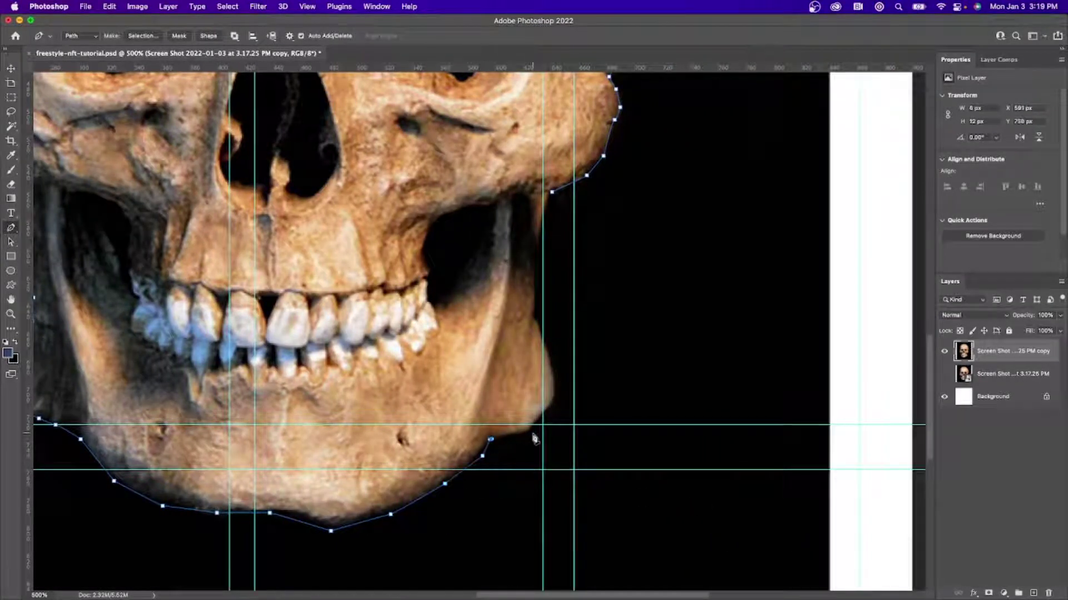
{"action": "left_click", "coordinate": [530, 431]}
{"action": "left_click", "coordinate": [553, 399]}
{"action": "left_click", "coordinate": [550, 361]}
{"action": "left_click", "coordinate": [534, 318]}
{"action": "left_click", "coordinate": [537, 255]}
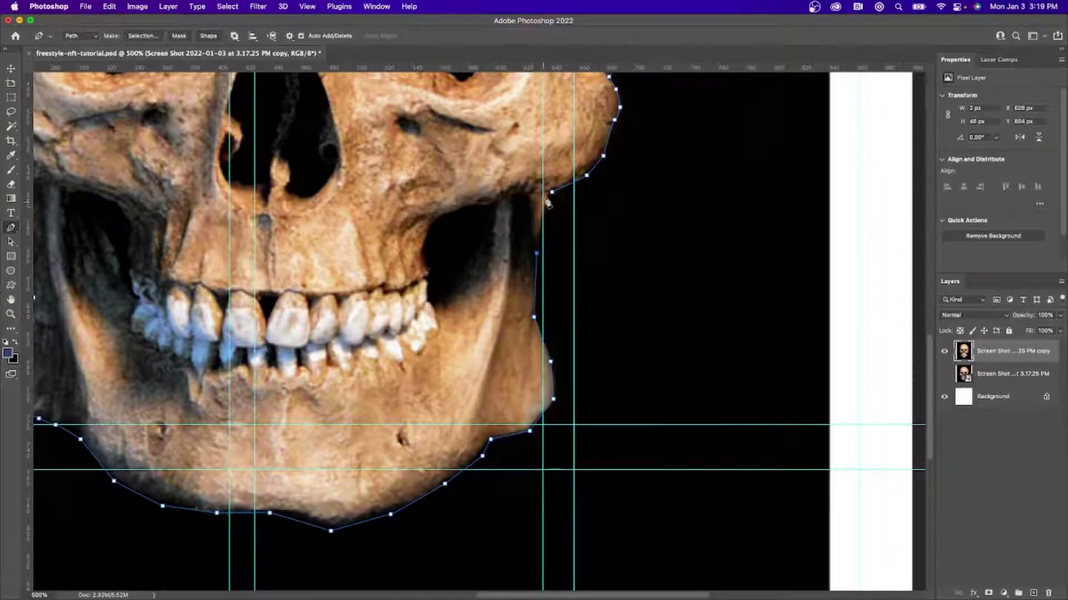
{"action": "left_click", "coordinate": [552, 192]}
{"action": "scroll", "coordinate": [591, 210], "scroll_direction": "right", "scroll_amount": 5}
{"action": "scroll", "coordinate": [591, 210], "scroll_direction": "right", "scroll_amount": 7}
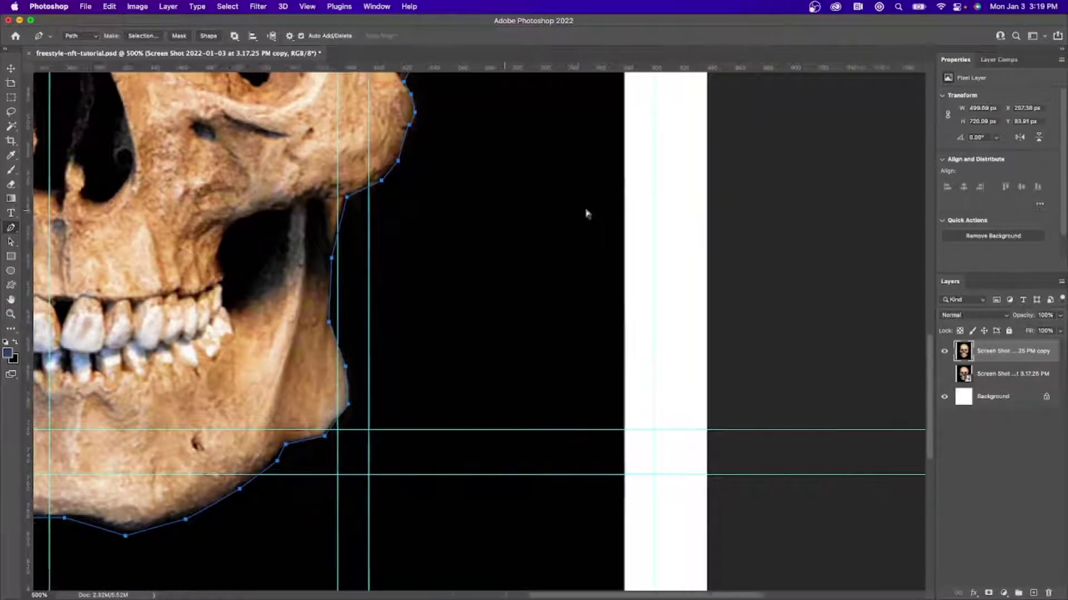
{"action": "key", "text": "super+minus"}
{"action": "key", "text": "super+minus"}
{"action": "key", "text": "super+minus"}
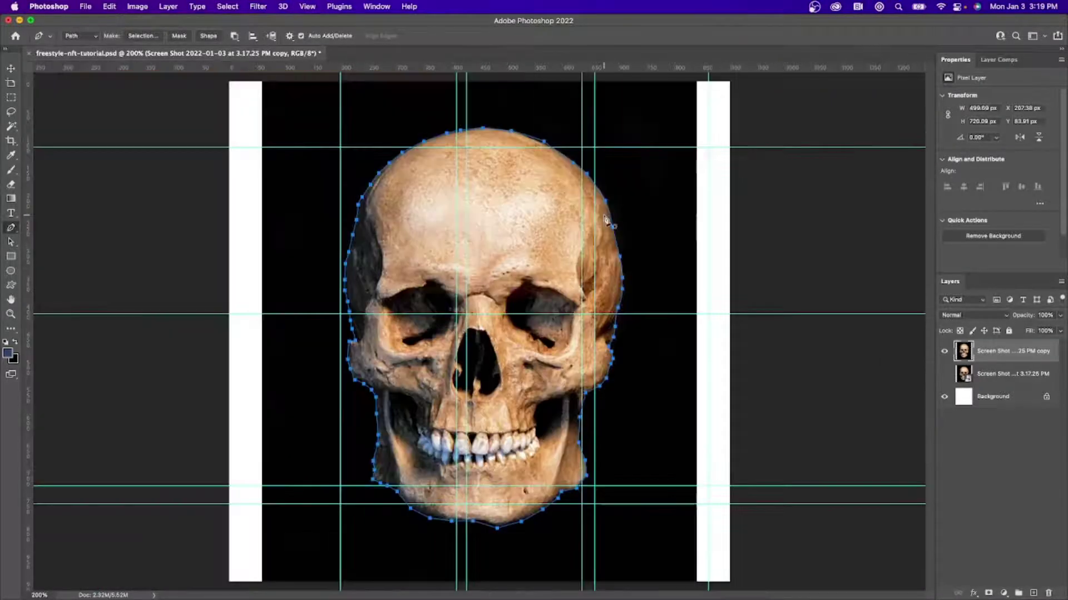
{"action": "right_click", "coordinate": [520, 144]}
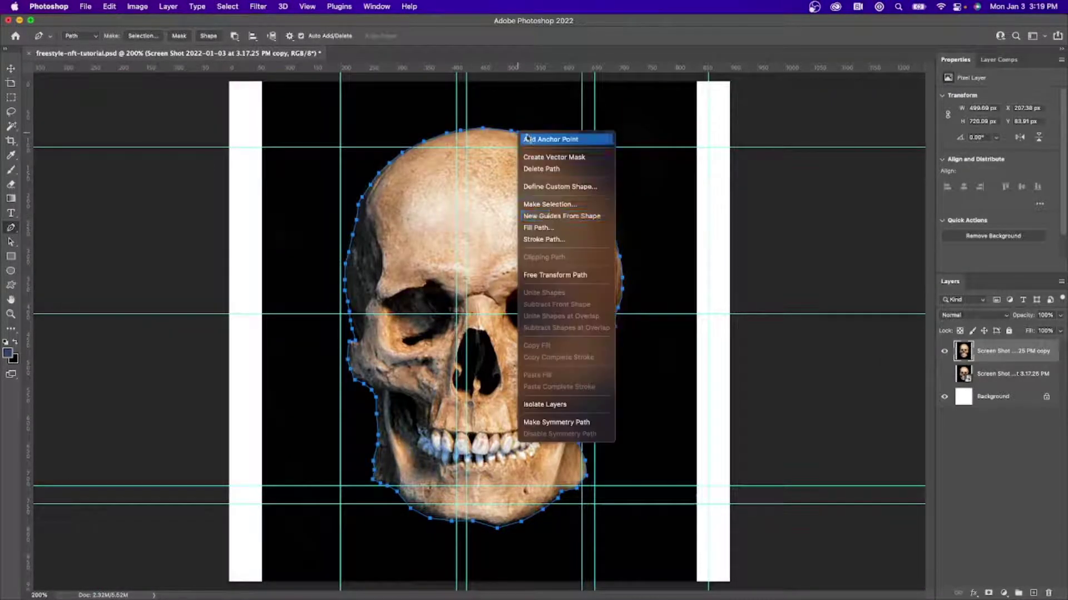
{"action": "left_click", "coordinate": [566, 210]}
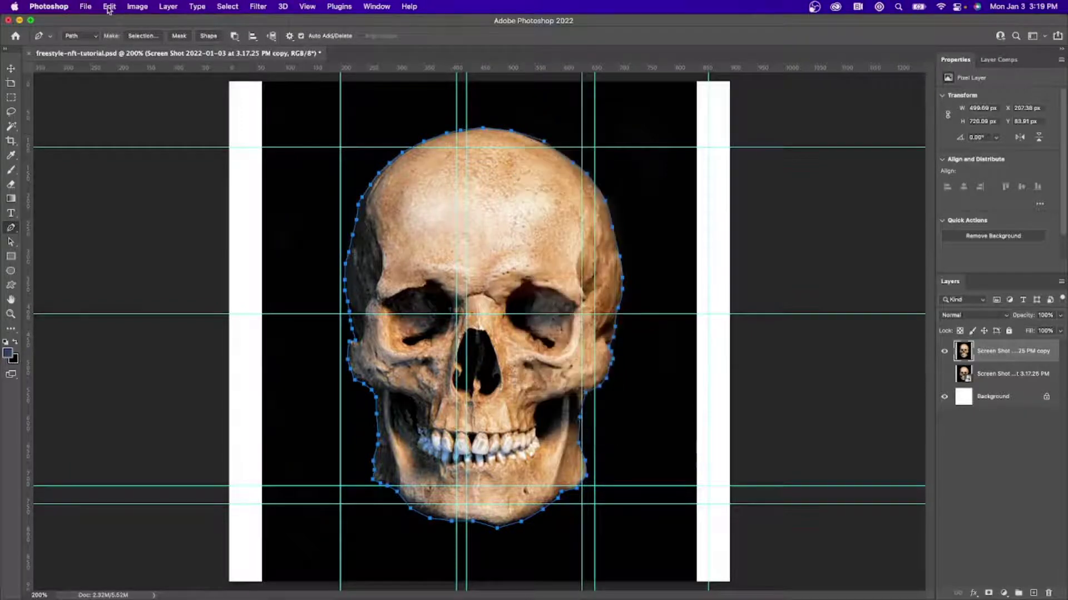
{"action": "left_click", "coordinate": [109, 8]}
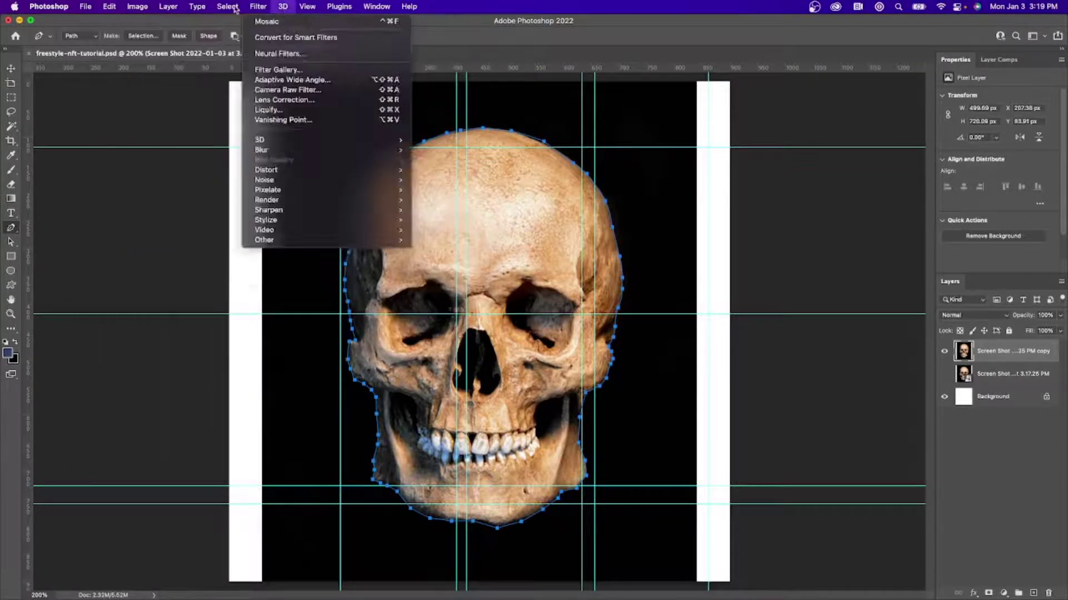
{"action": "mouse_move", "coordinate": [227, 7]}
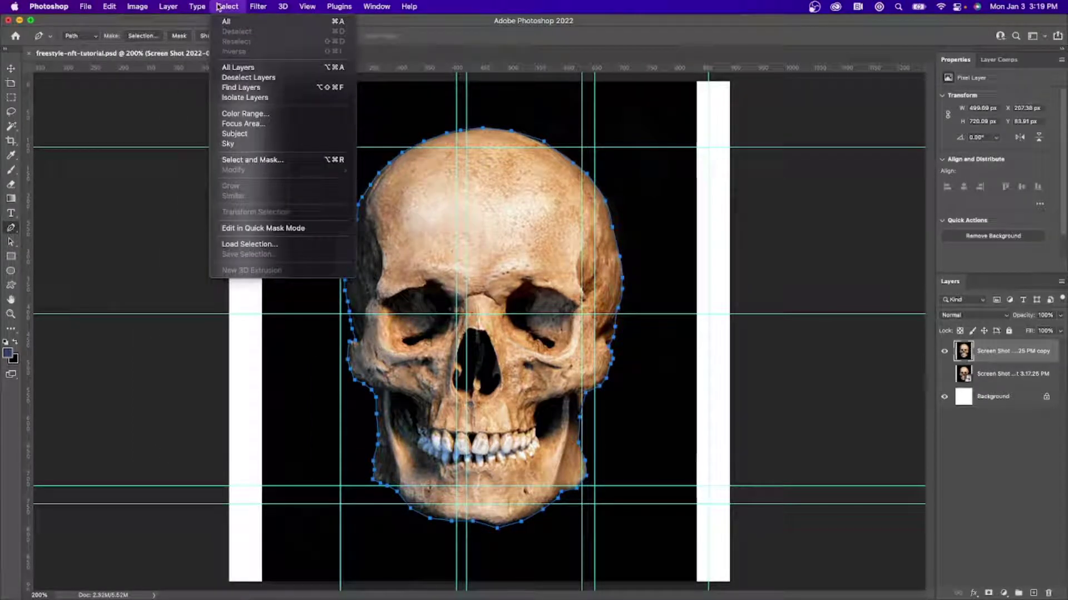
{"action": "mouse_move", "coordinate": [130, 8]}
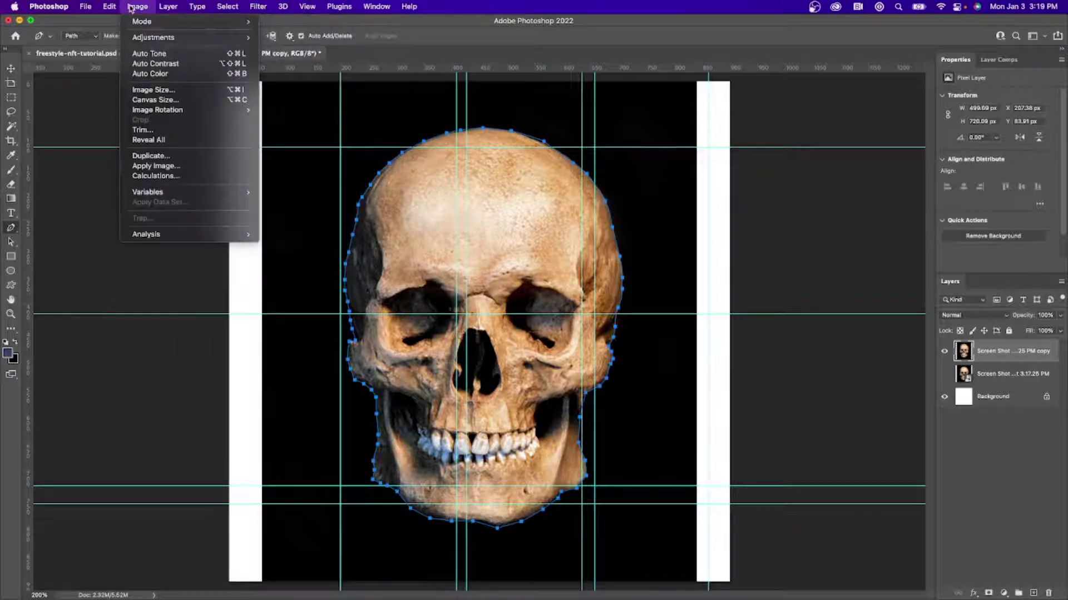
{"action": "mouse_move", "coordinate": [166, 7]}
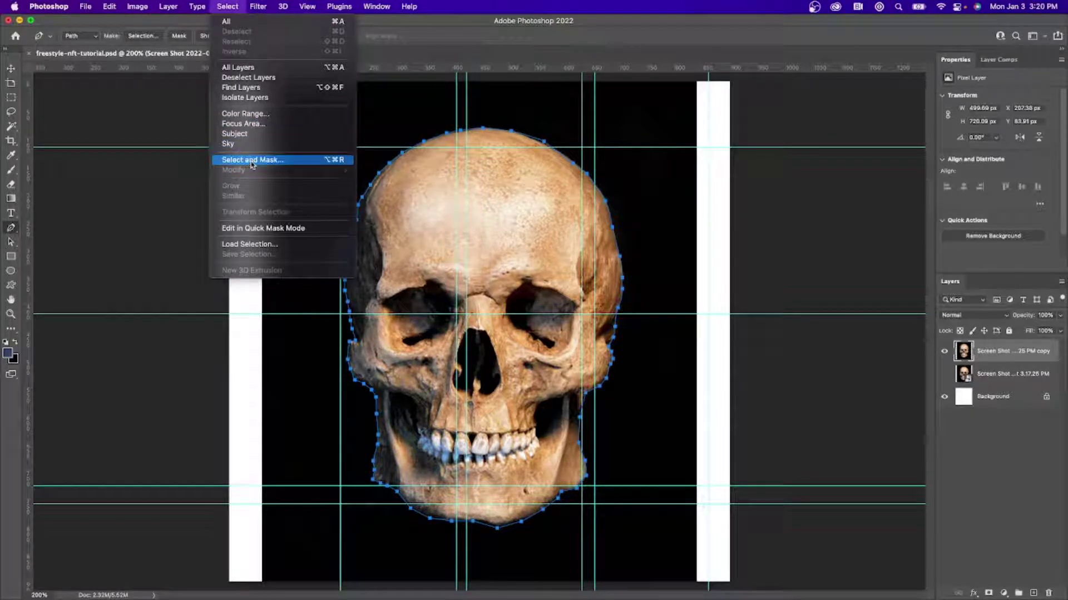
{"action": "left_click", "coordinate": [535, 259]}
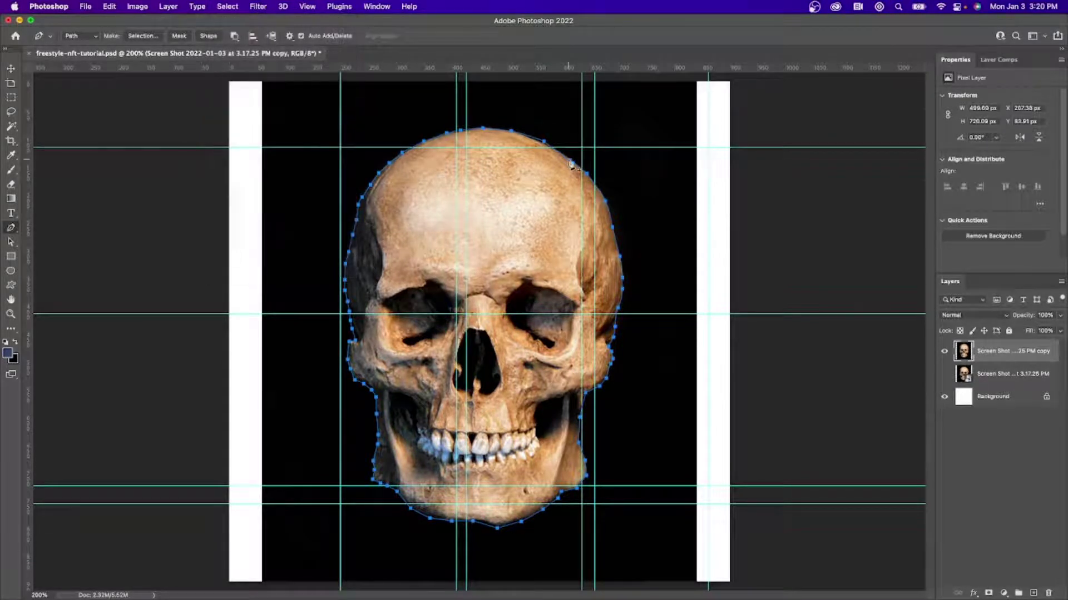
{"action": "right_click", "coordinate": [568, 158]}
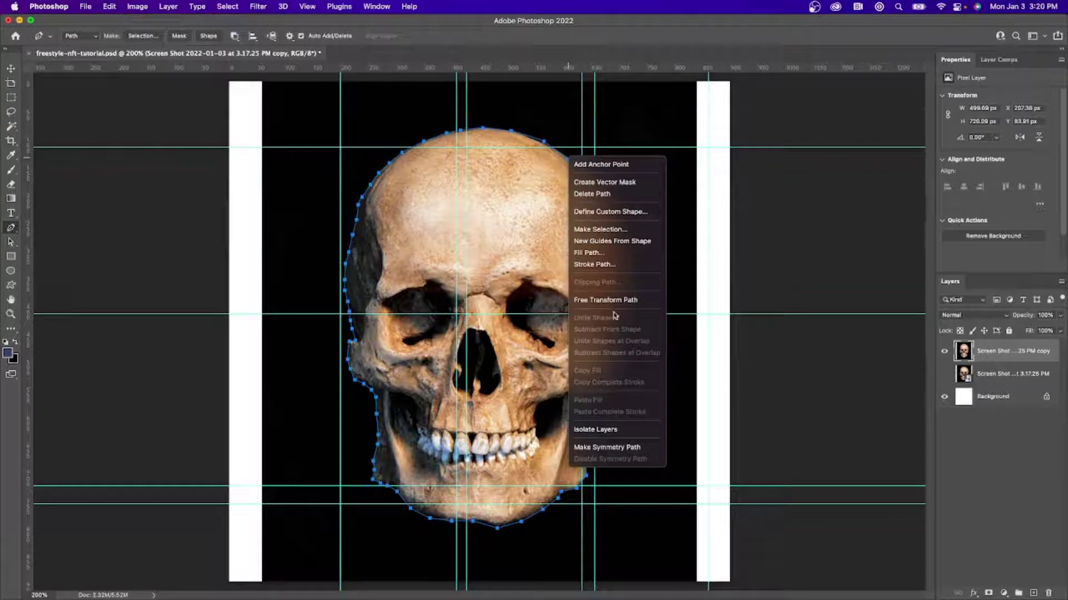
{"action": "left_click", "coordinate": [604, 230]}
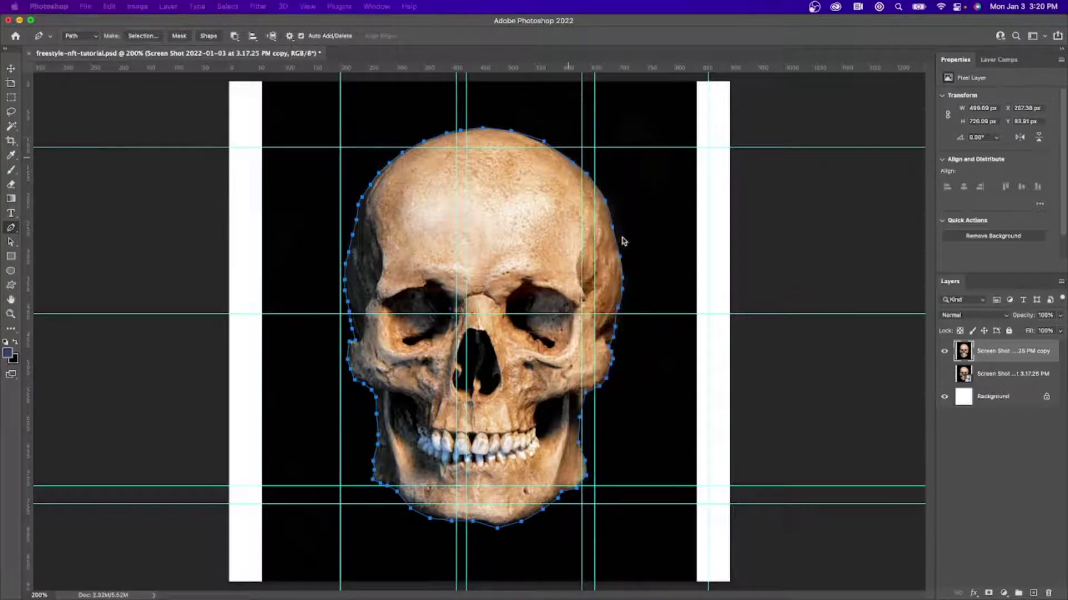
{"action": "key", "text": "i"}
{"action": "key", "text": "Return"}
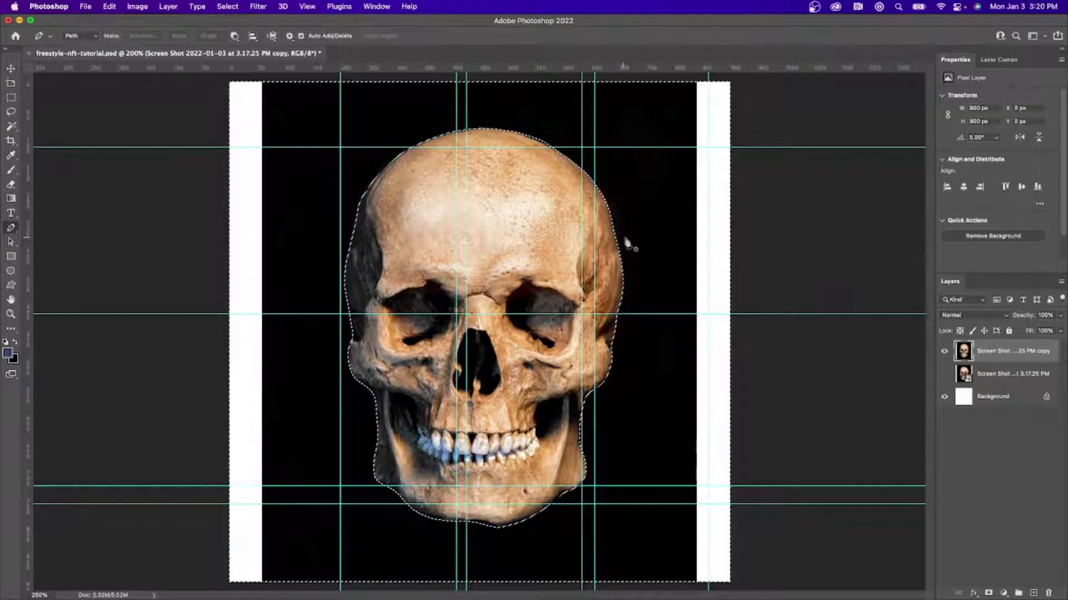
{"action": "key", "text": "Delete"}
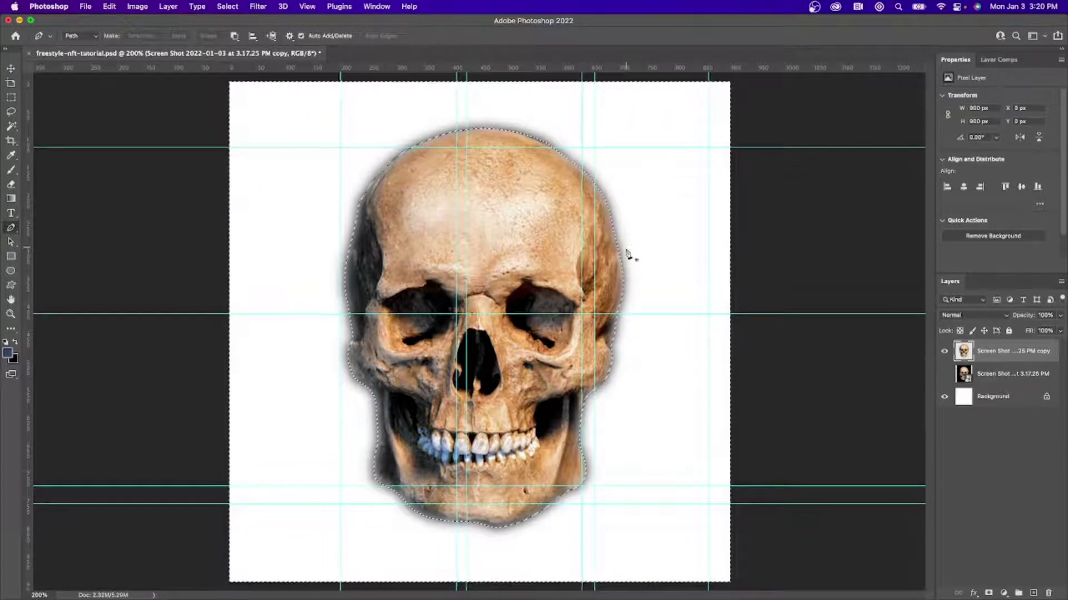
{"action": "key", "text": "super+z"}
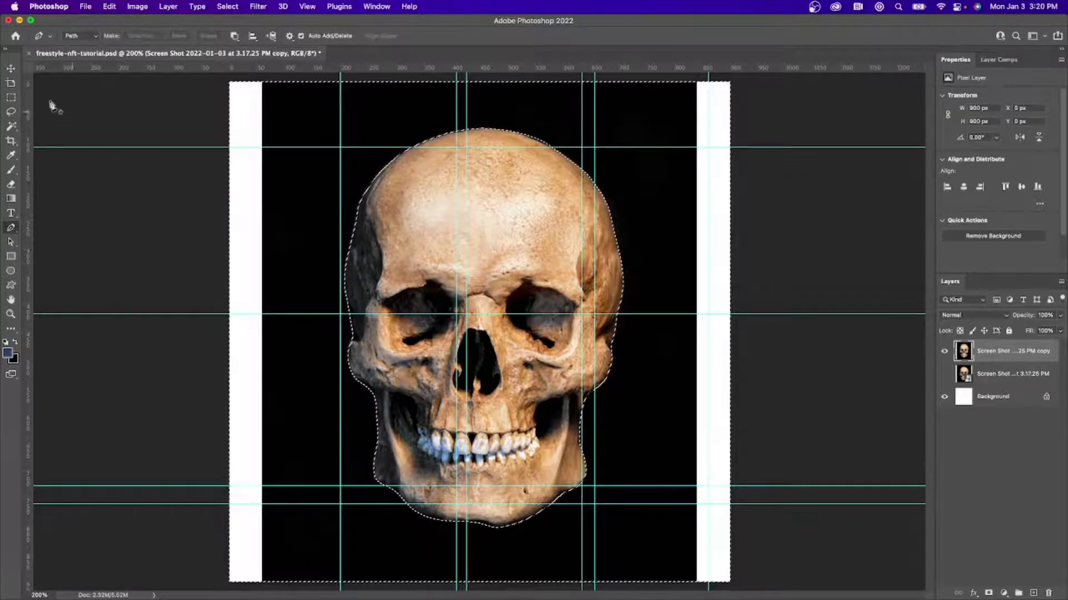
{"action": "key", "text": "Delete"}
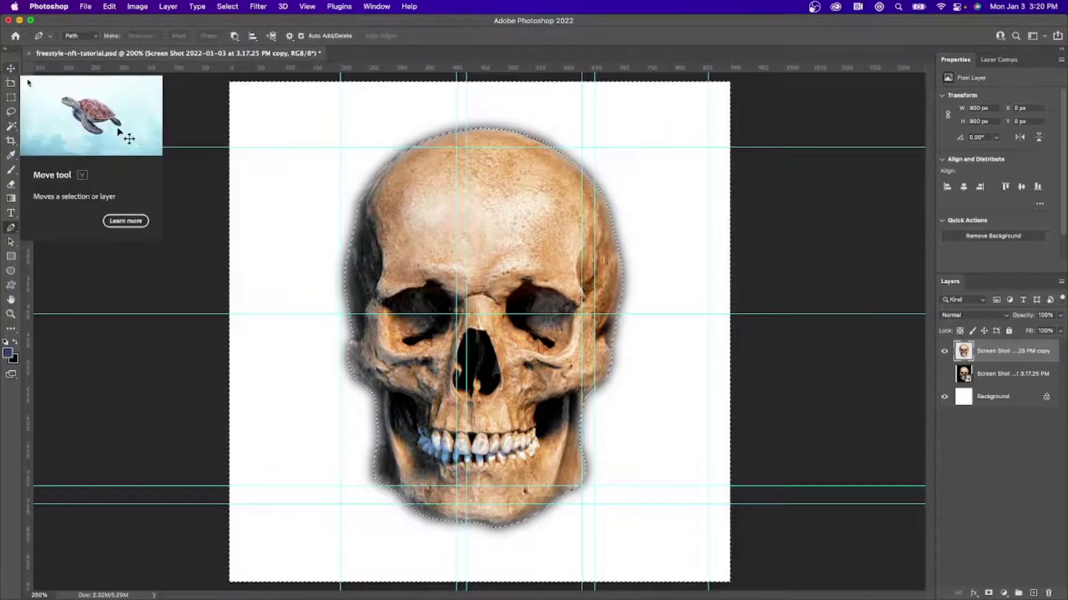
{"action": "key", "text": "z"}
{"action": "key", "text": "super+z"}
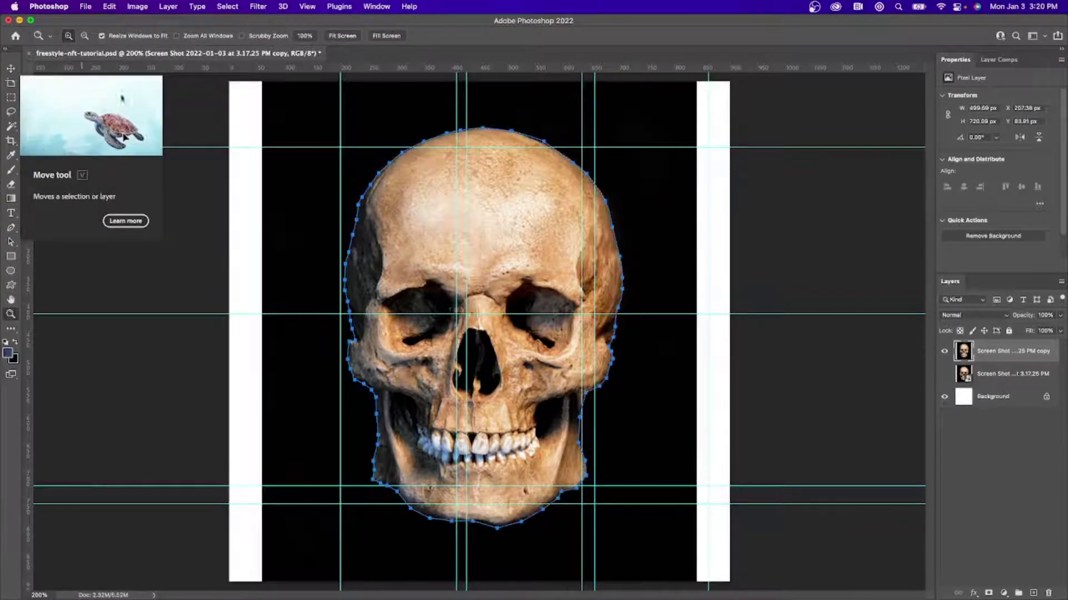
{"action": "key", "text": "v"}
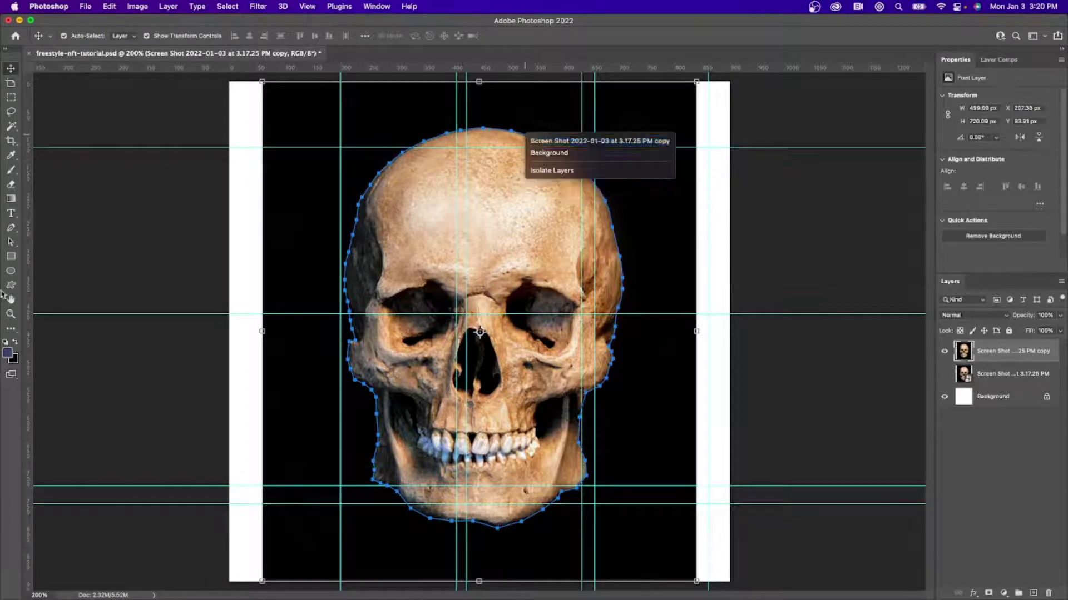
Switch to the Direct Selection tool and pick individual anchors on the skull path.
{"action": "left_click", "coordinate": [10, 242]}
{"action": "left_click", "coordinate": [12, 68]}
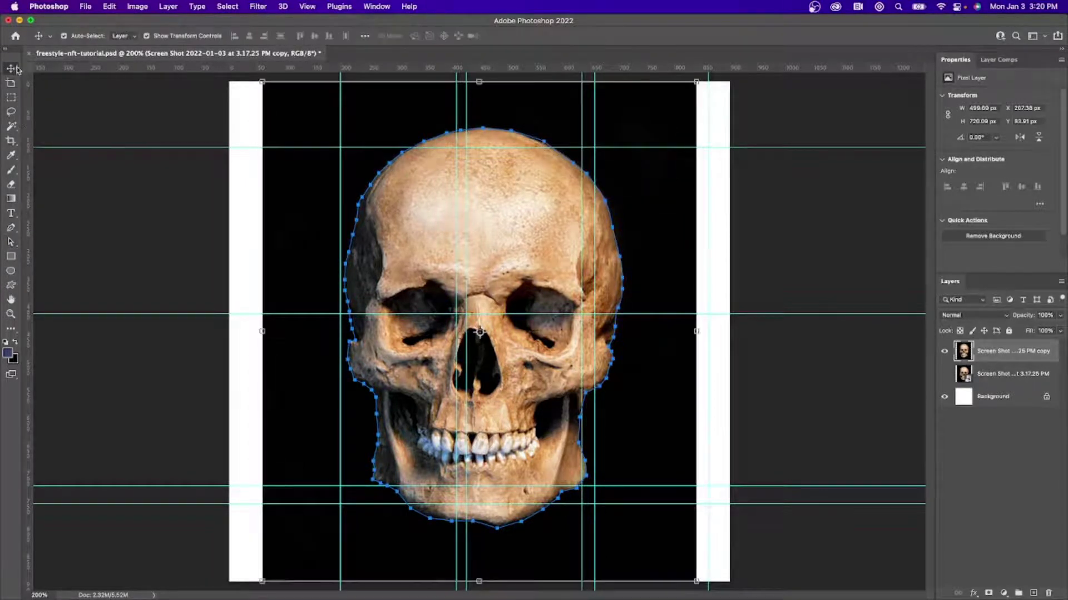
{"action": "key", "text": "p"}
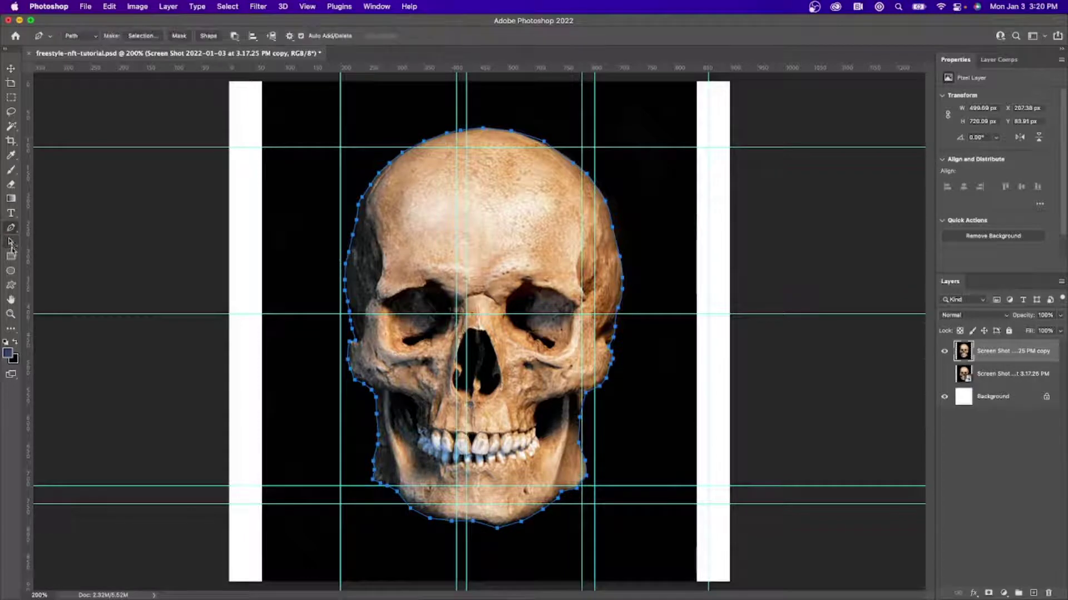
{"action": "left_click", "coordinate": [11, 243]}
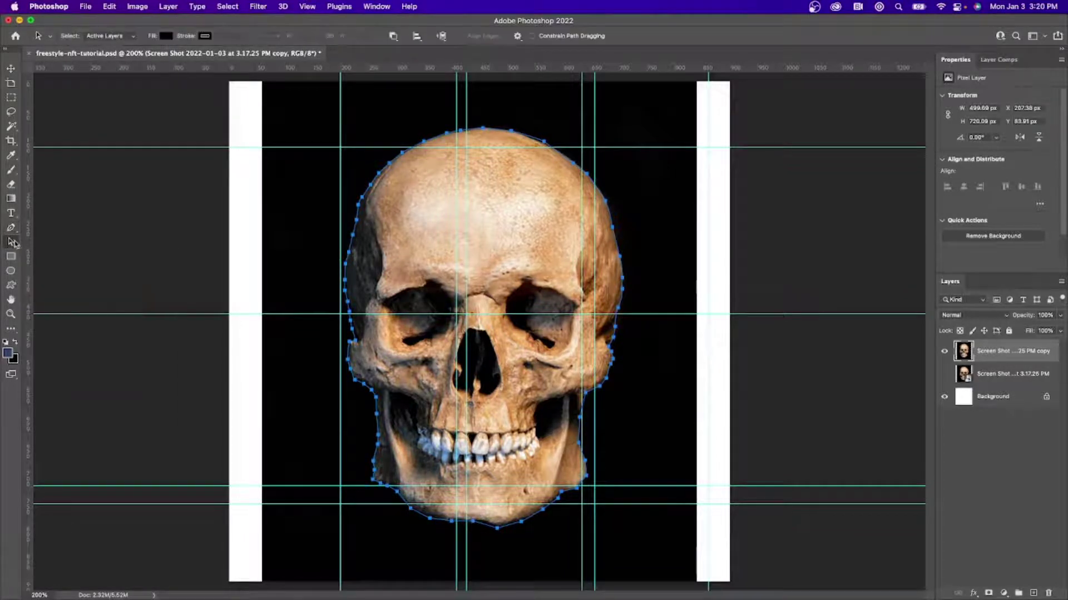
{"action": "right_click", "coordinate": [16, 250]}
{"action": "left_click", "coordinate": [52, 251]}
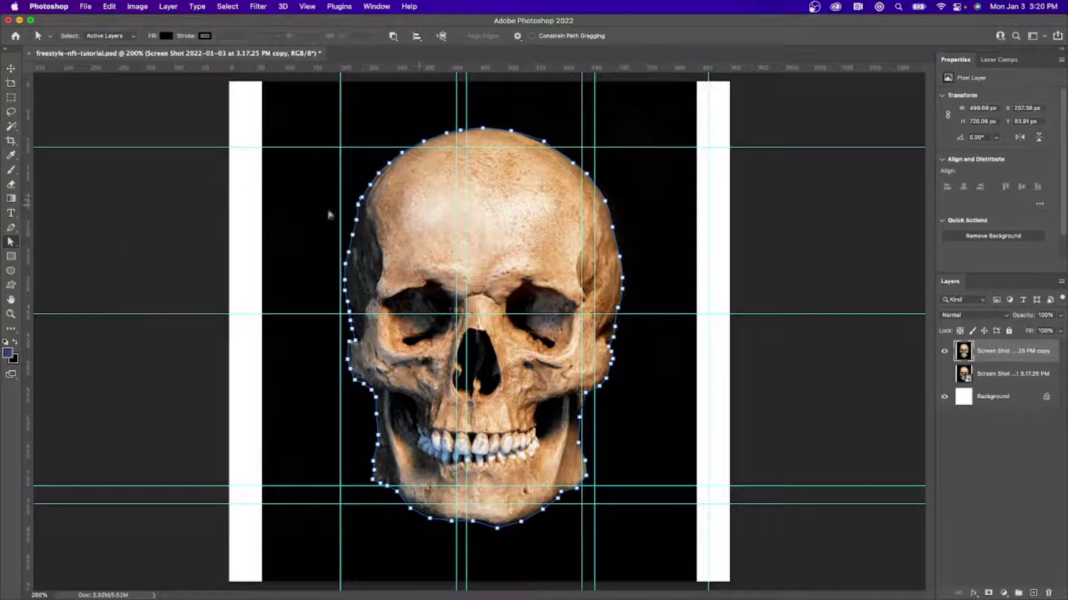
{"action": "left_click", "coordinate": [370, 185]}
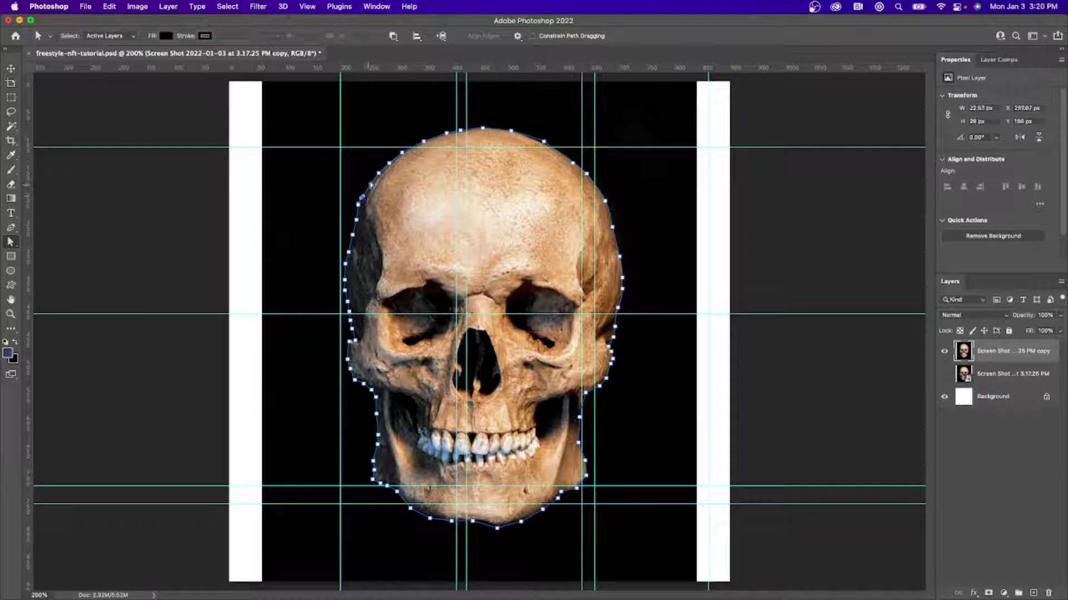
{"action": "left_click", "coordinate": [378, 175]}
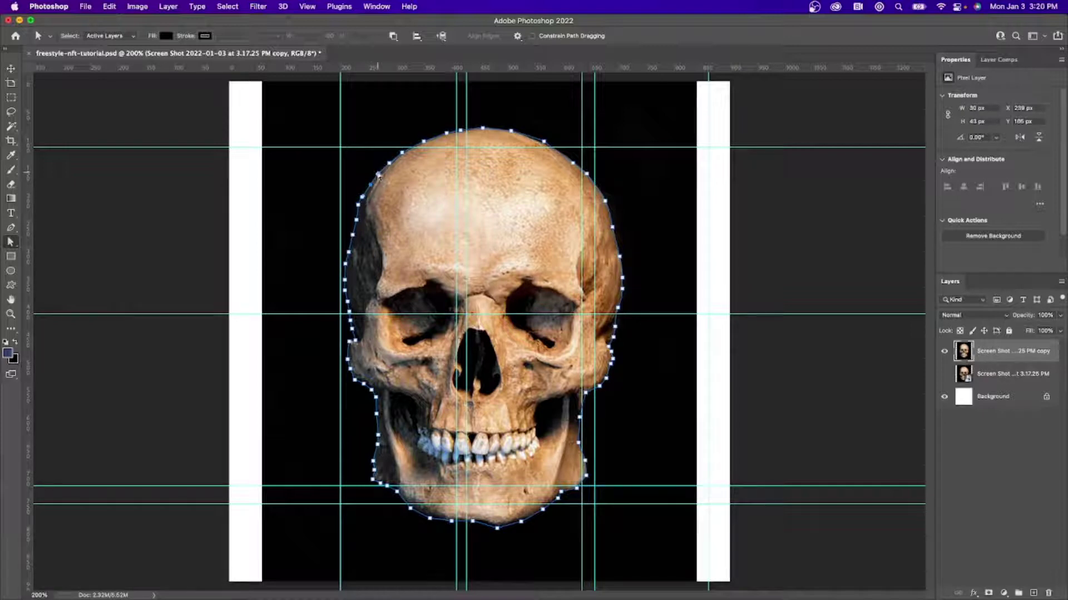
{"action": "left_click", "coordinate": [402, 155]}
Select the whole skull path with Path Selection and open its Make Selection dialog.
{"action": "left_click", "coordinate": [10, 246]}
{"action": "left_click", "coordinate": [56, 243]}
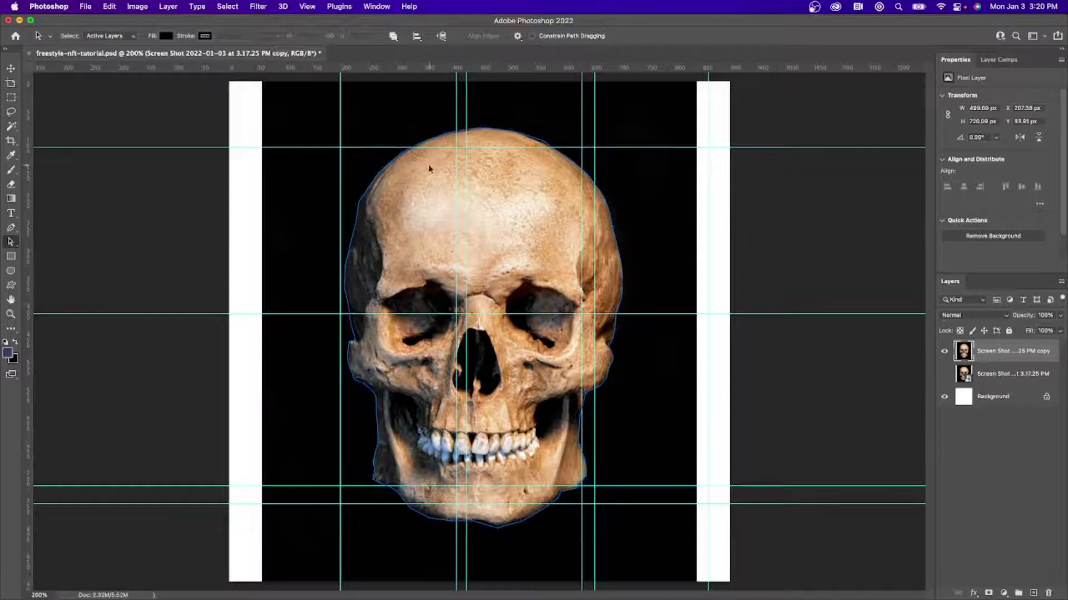
{"action": "left_click", "coordinate": [394, 165]}
{"action": "right_click", "coordinate": [525, 136]}
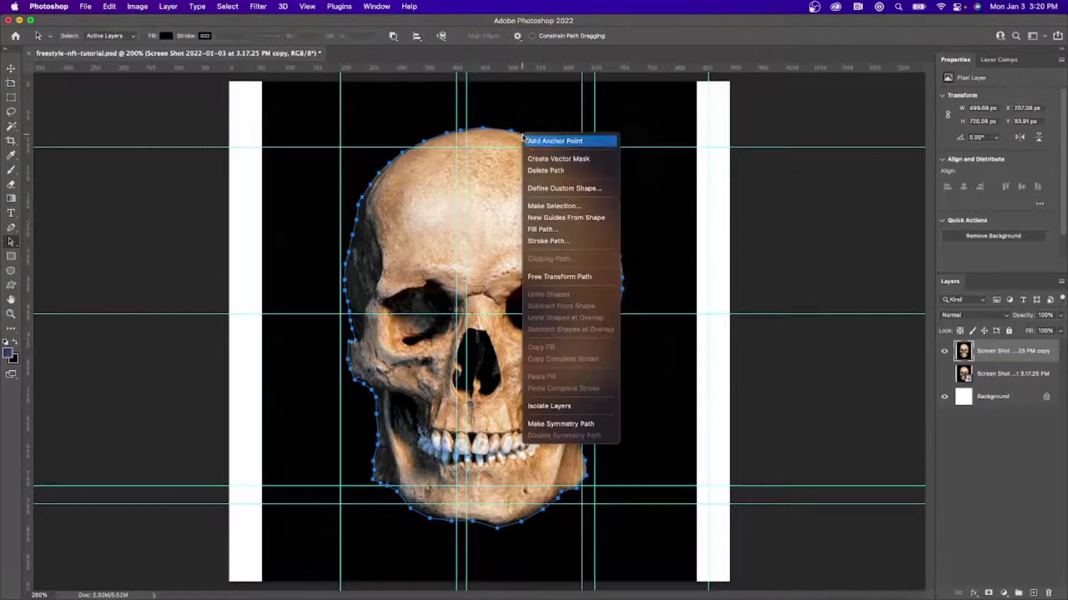
{"action": "left_click", "coordinate": [564, 208]}
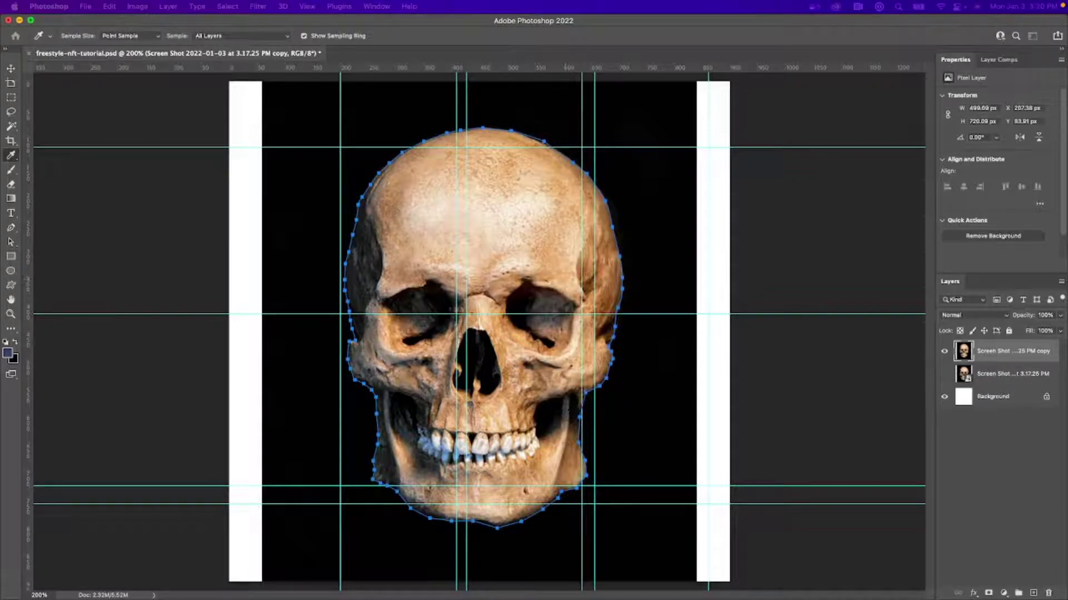
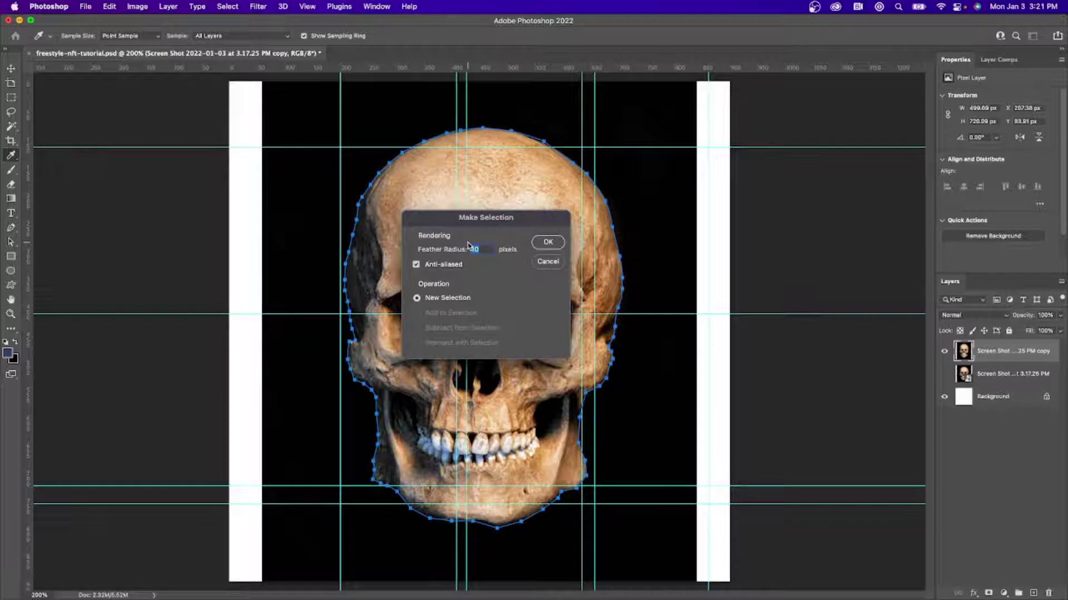
Make a 15 px feathered selection from the skull path, invert it, and clear the background to white.
{"action": "left_click", "coordinate": [555, 240]}
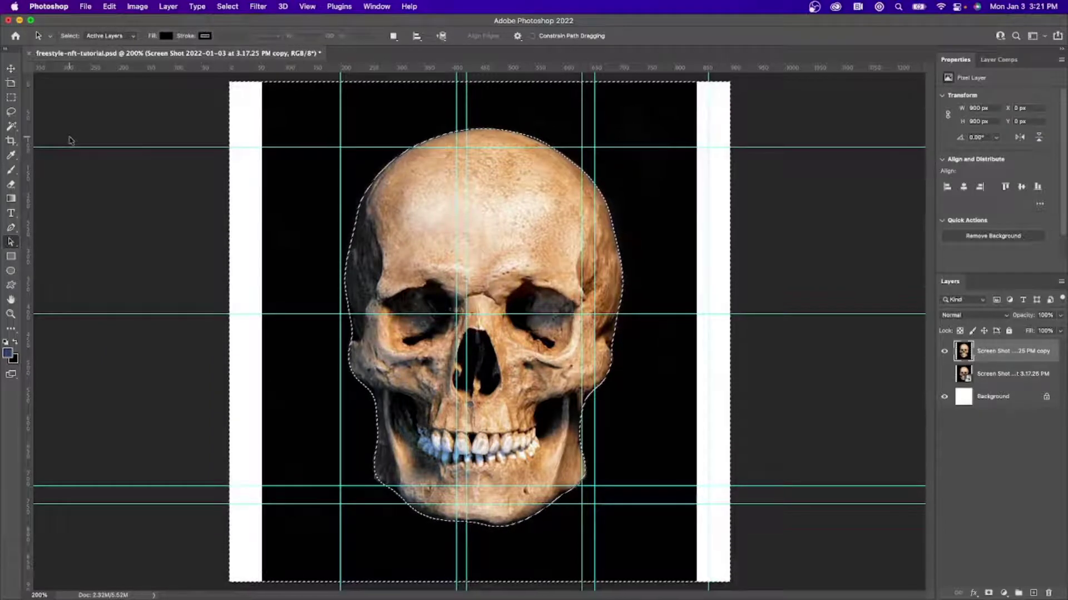
{"action": "key", "text": "BackSpace"}
{"action": "key", "text": "v"}
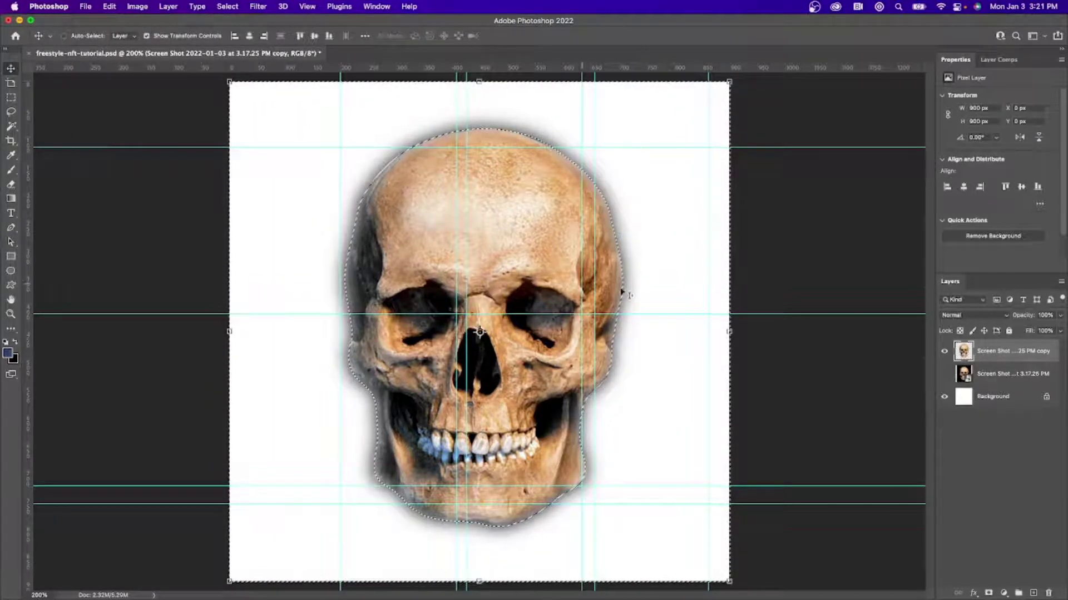
{"action": "left_click", "coordinate": [811, 372]}
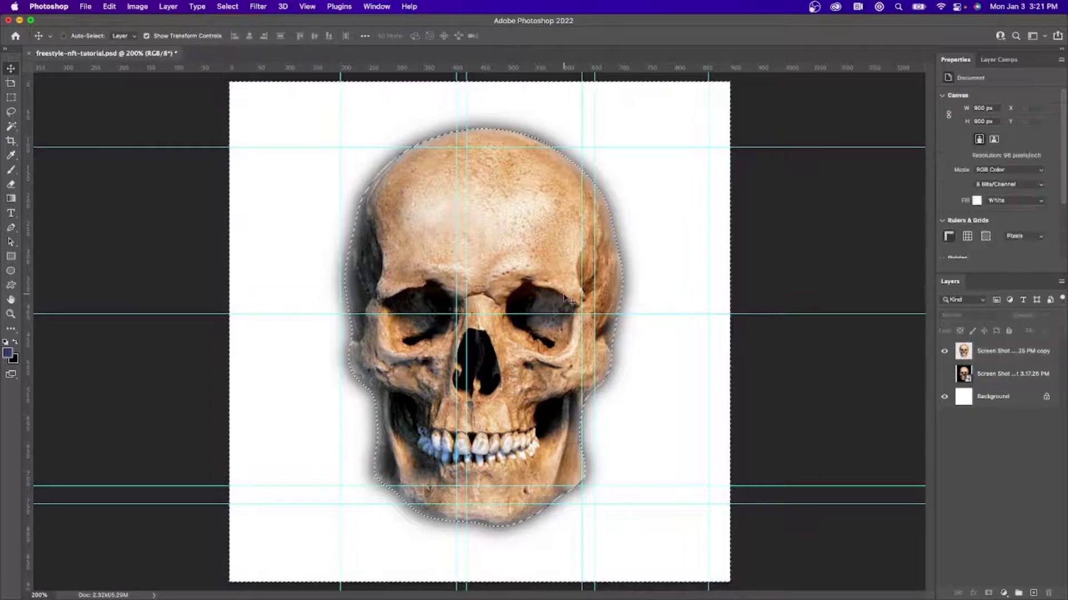
Zoom to 100% and shift the skull layer slightly to the right on the canvas.
{"action": "key", "text": "super+minus"}
{"action": "left_click_drag", "start_coordinate": [504, 270], "coordinate": [537, 261]}
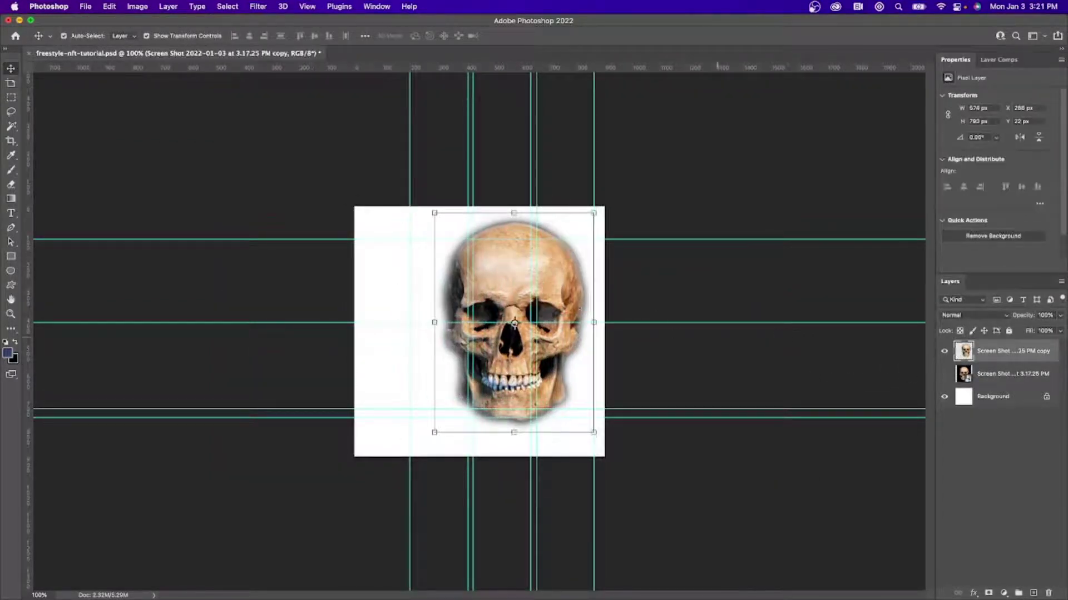
{"action": "left_click_drag", "start_coordinate": [580, 309], "coordinate": [574, 308]}
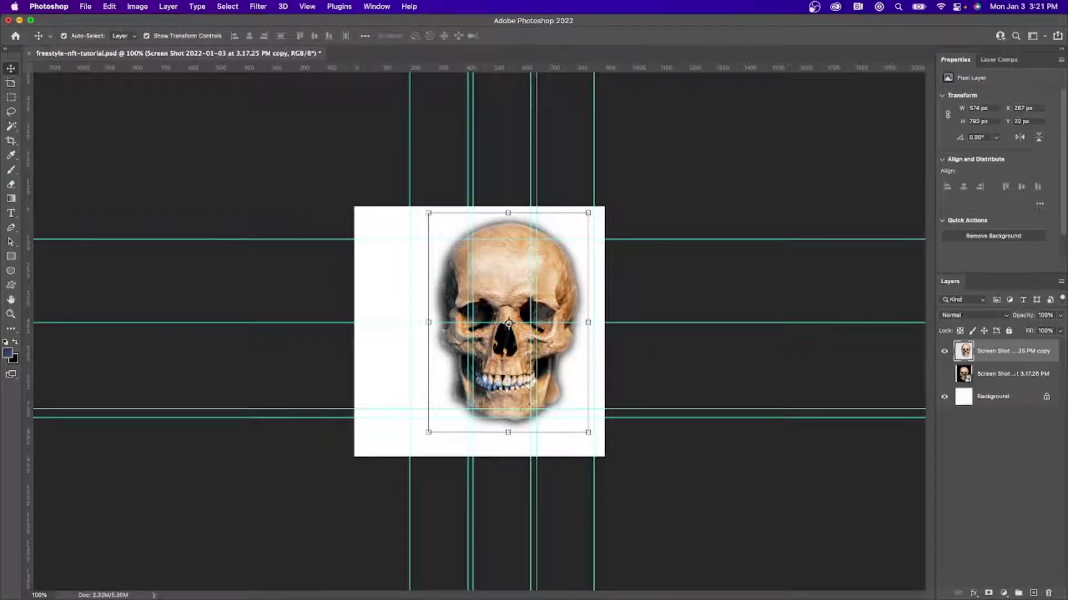
{"action": "key", "text": "super+Tab"}
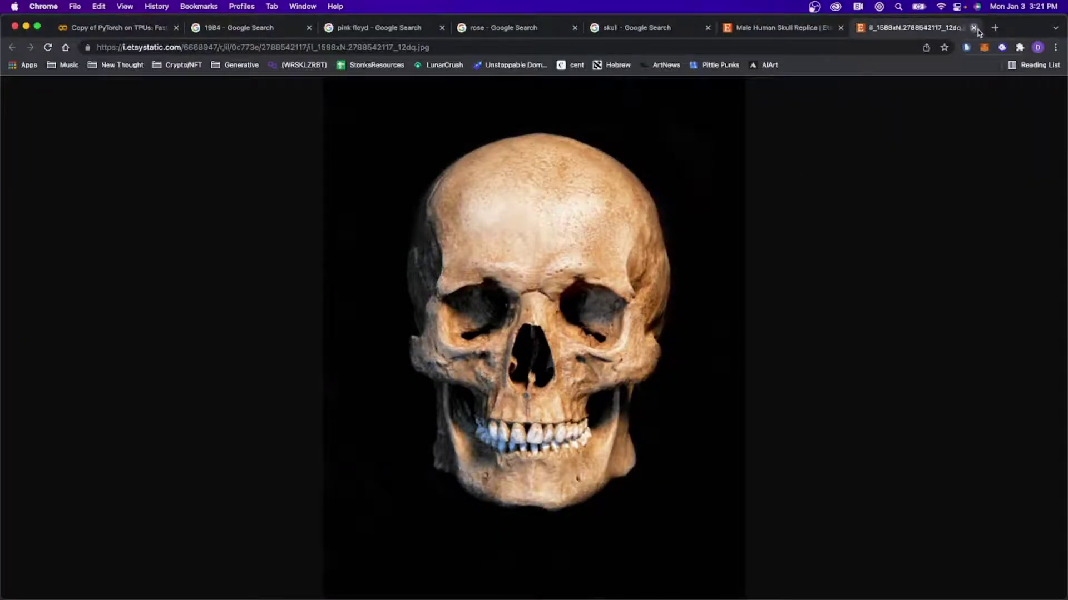
Close the three skull tabs and show Google Images results for 'rose'.
{"action": "left_click", "coordinate": [973, 28]}
{"action": "left_click", "coordinate": [840, 27]}
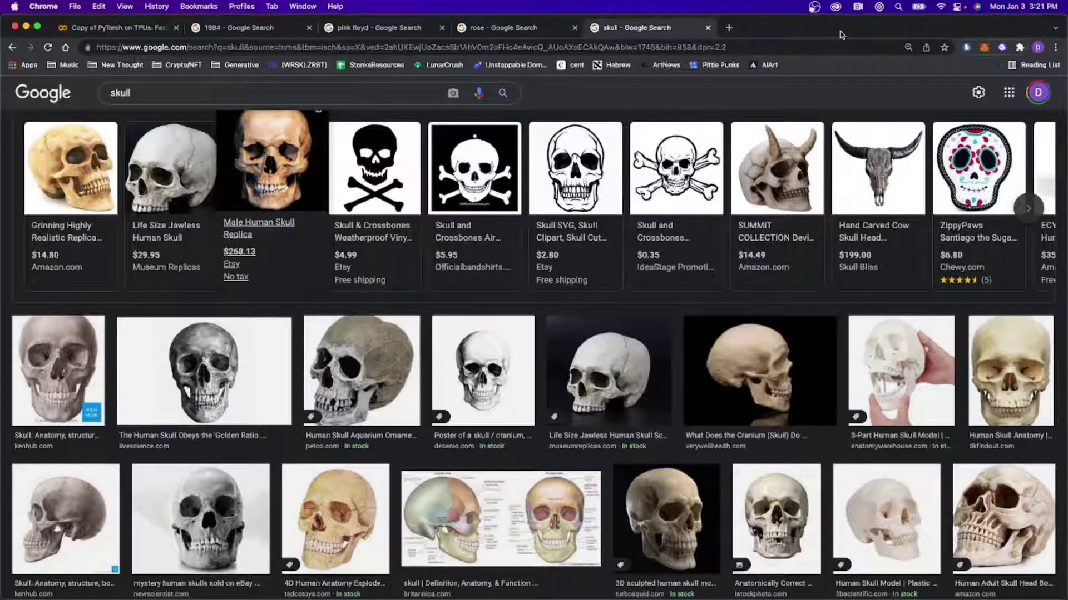
{"action": "left_click", "coordinate": [707, 28]}
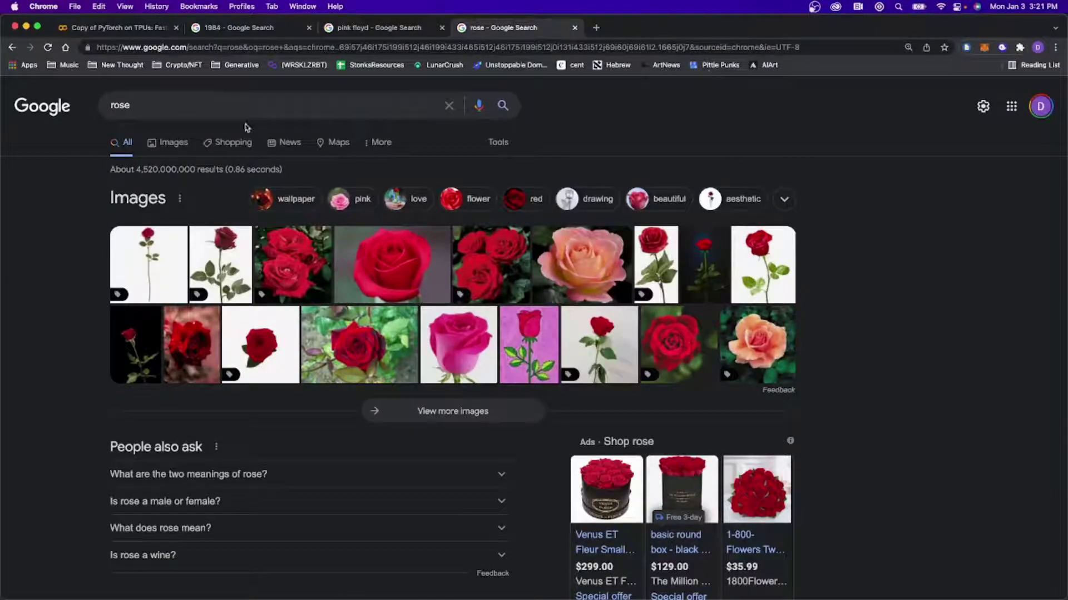
{"action": "left_click", "coordinate": [168, 143]}
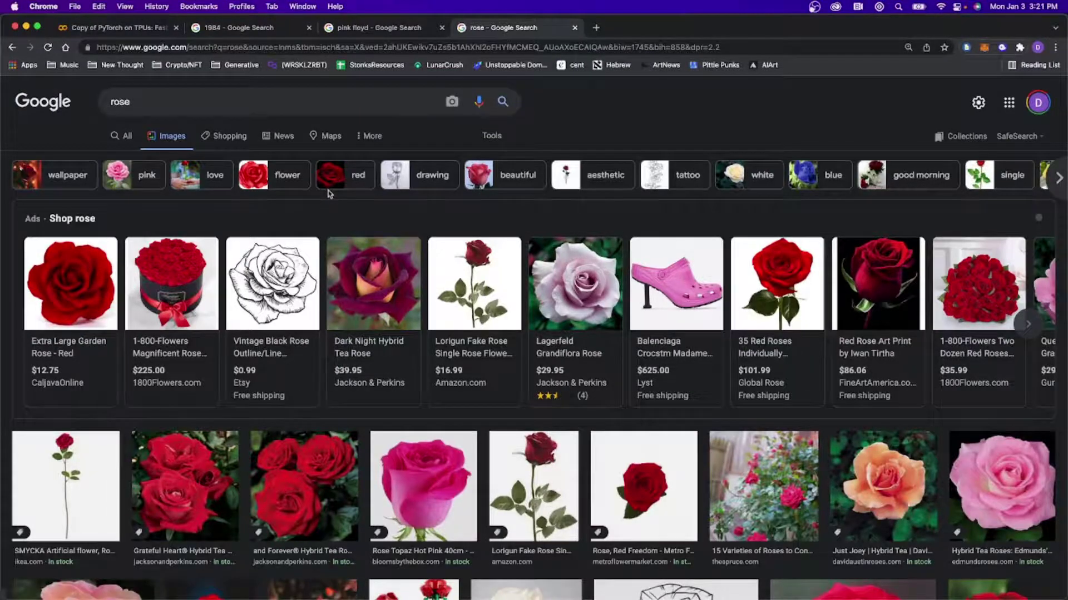
Scroll the rose results and open the Vintage Black Rose Etsy listing.
{"action": "scroll", "coordinate": [329, 194], "scroll_direction": "down", "scroll_amount": 3}
{"action": "mouse_move", "coordinate": [339, 198]}
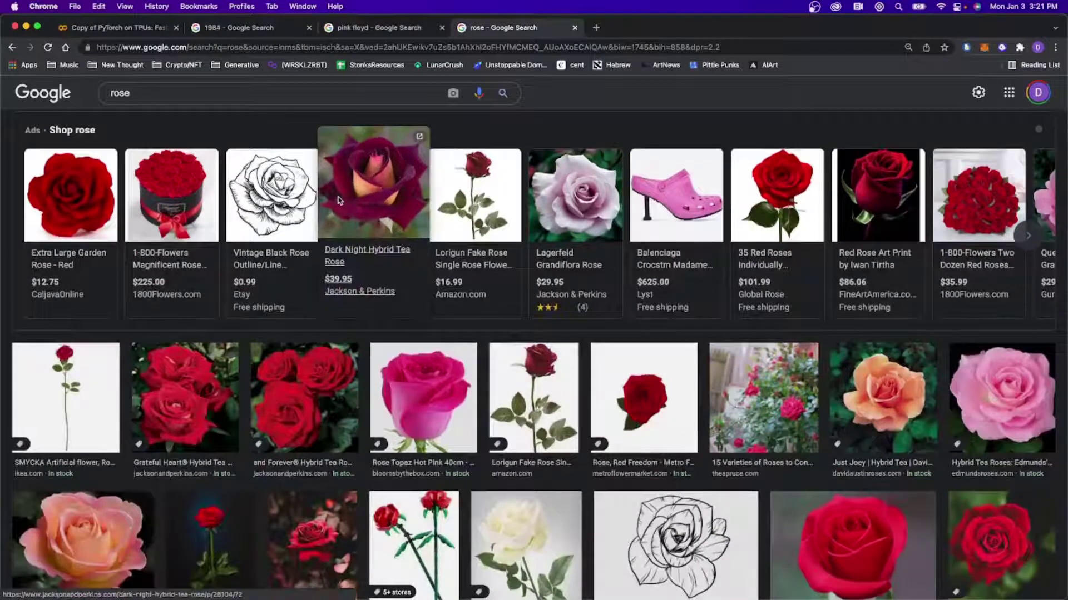
{"action": "scroll", "coordinate": [338, 196], "scroll_direction": "down", "scroll_amount": 10}
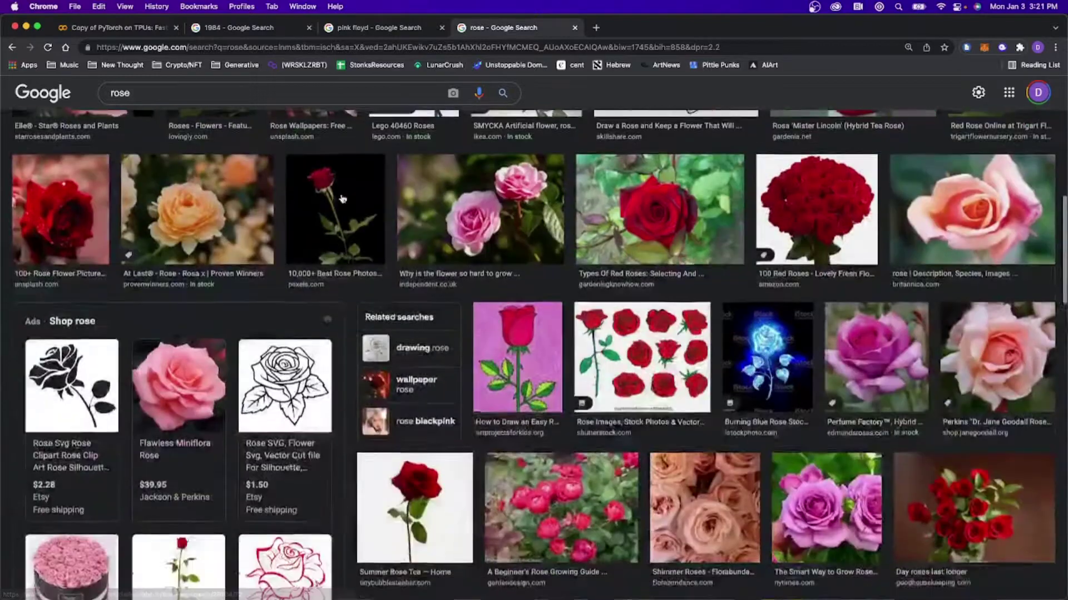
{"action": "scroll", "coordinate": [343, 199], "scroll_direction": "down", "scroll_amount": 4}
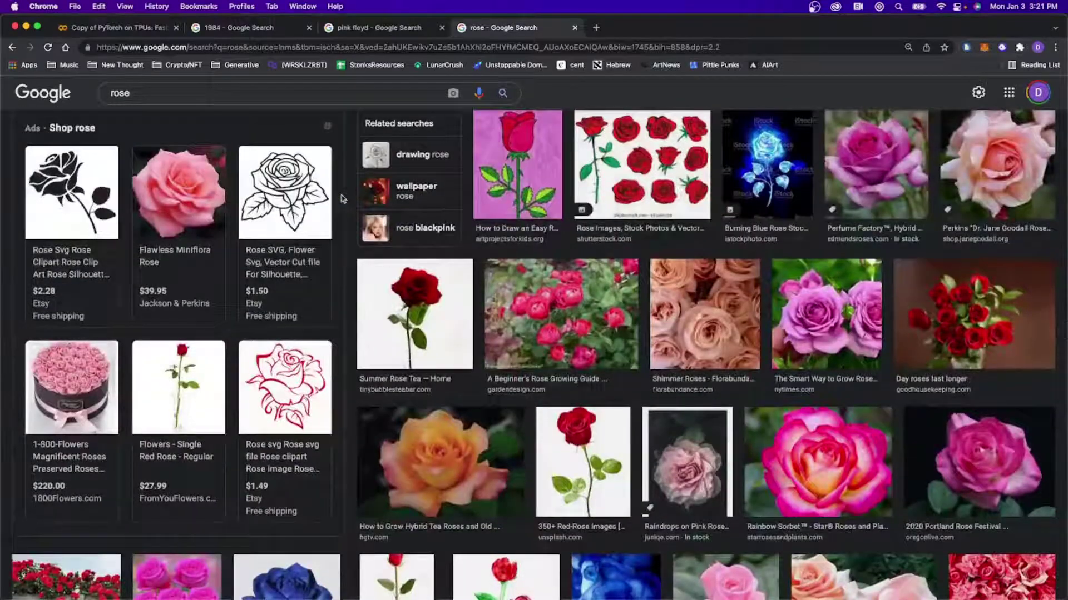
{"action": "scroll", "coordinate": [342, 195], "scroll_direction": "down", "scroll_amount": 15}
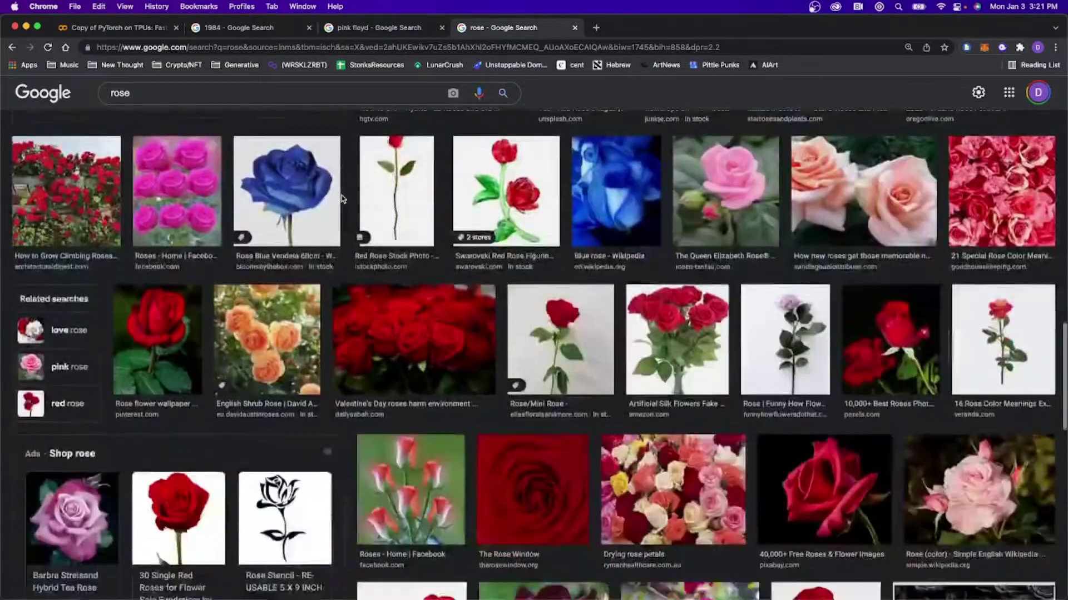
{"action": "scroll", "coordinate": [341, 199], "scroll_direction": "down", "scroll_amount": 10}
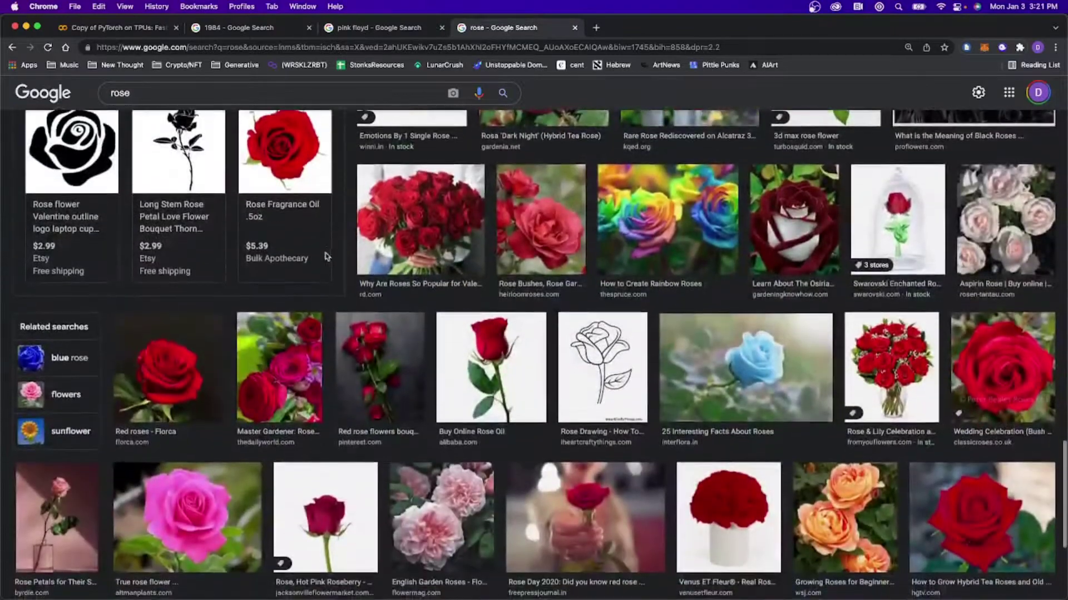
{"action": "scroll", "coordinate": [320, 289], "scroll_direction": "up", "scroll_amount": 15}
{"action": "scroll", "coordinate": [321, 289], "scroll_direction": "up", "scroll_amount": 10}
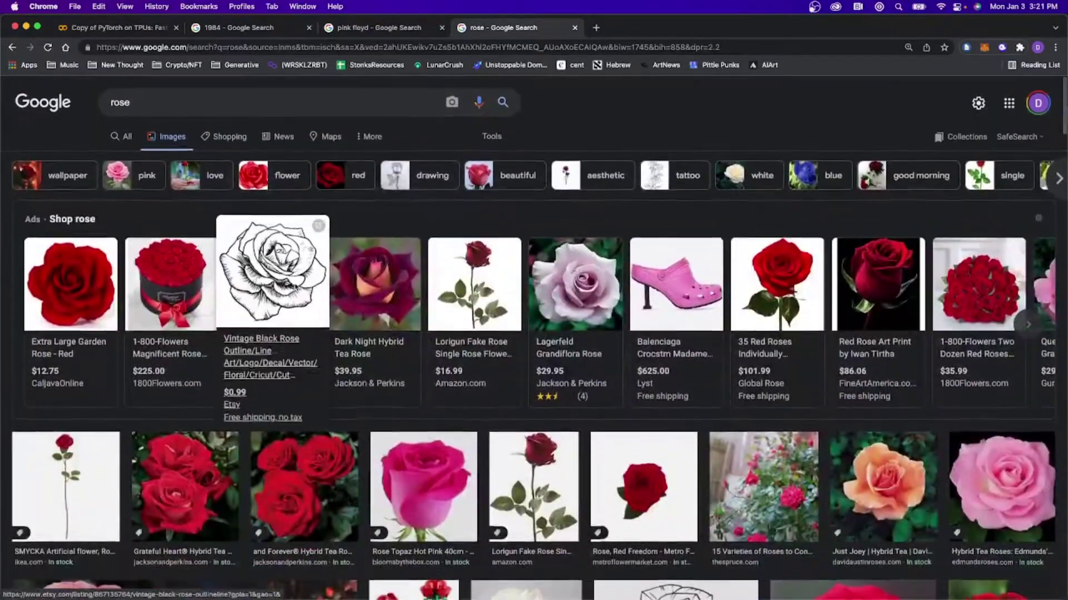
{"action": "right_click", "coordinate": [294, 285]}
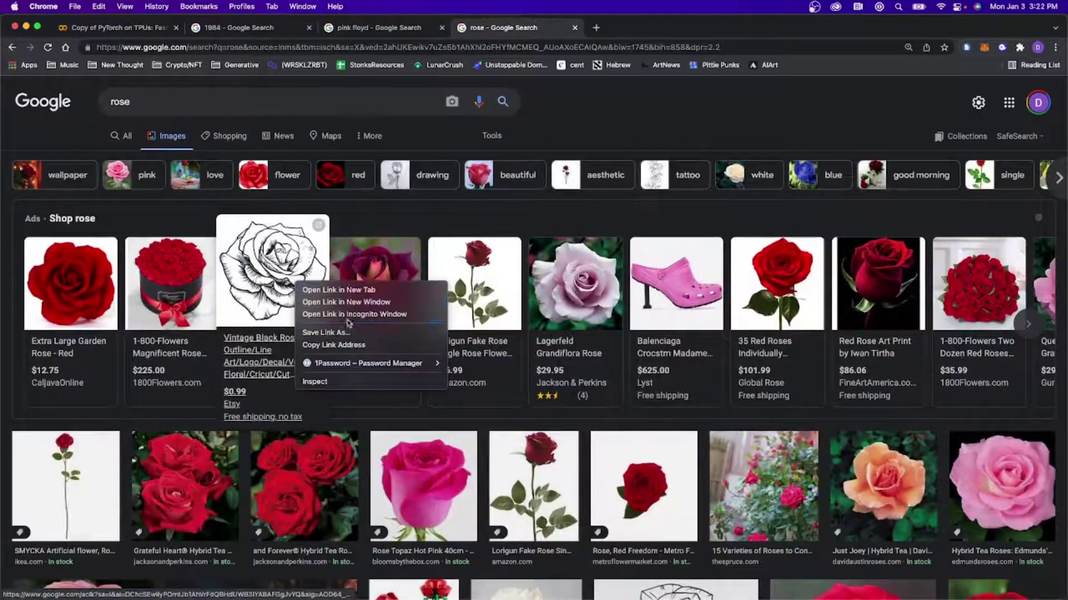
{"action": "key", "text": "Escape"}
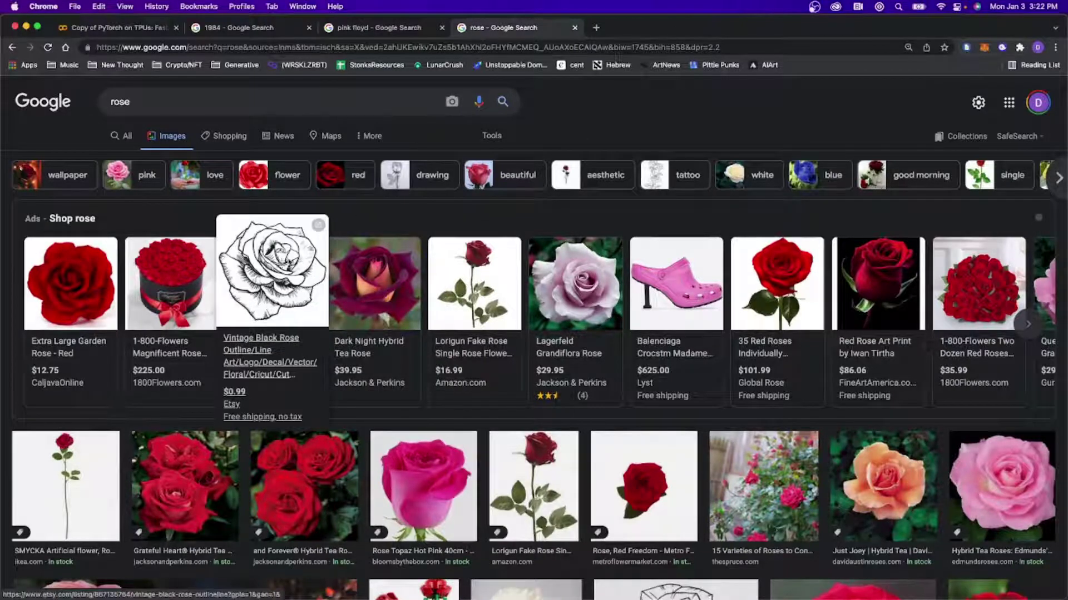
{"action": "left_click", "coordinate": [281, 265]}
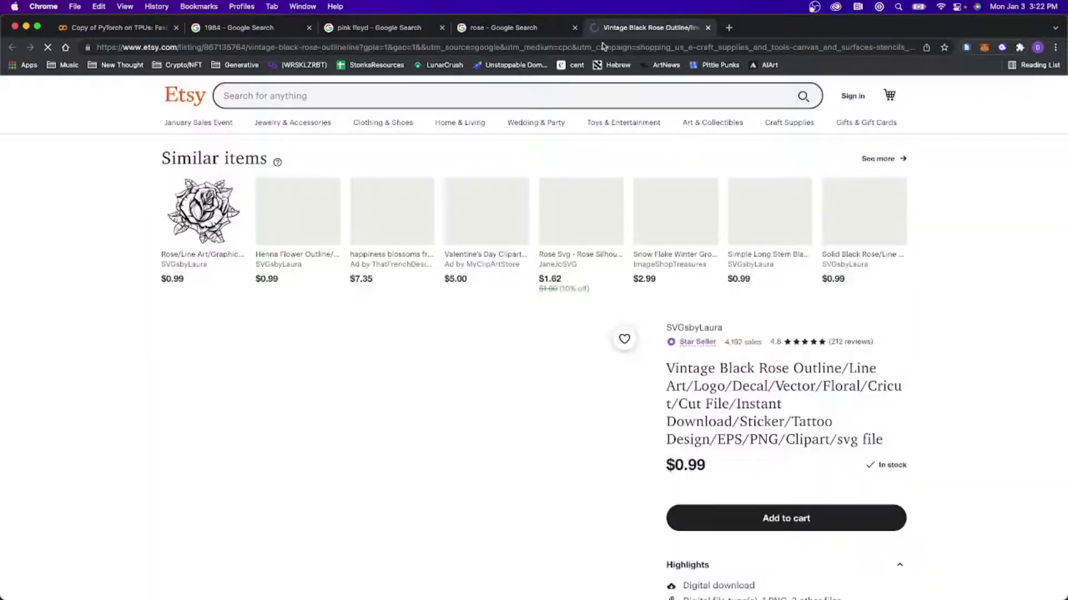
Copy the vintage black rose line-art image from the listing.
{"action": "scroll", "coordinate": [400, 344], "scroll_direction": "down", "scroll_amount": 5}
{"action": "right_click", "coordinate": [392, 352]}
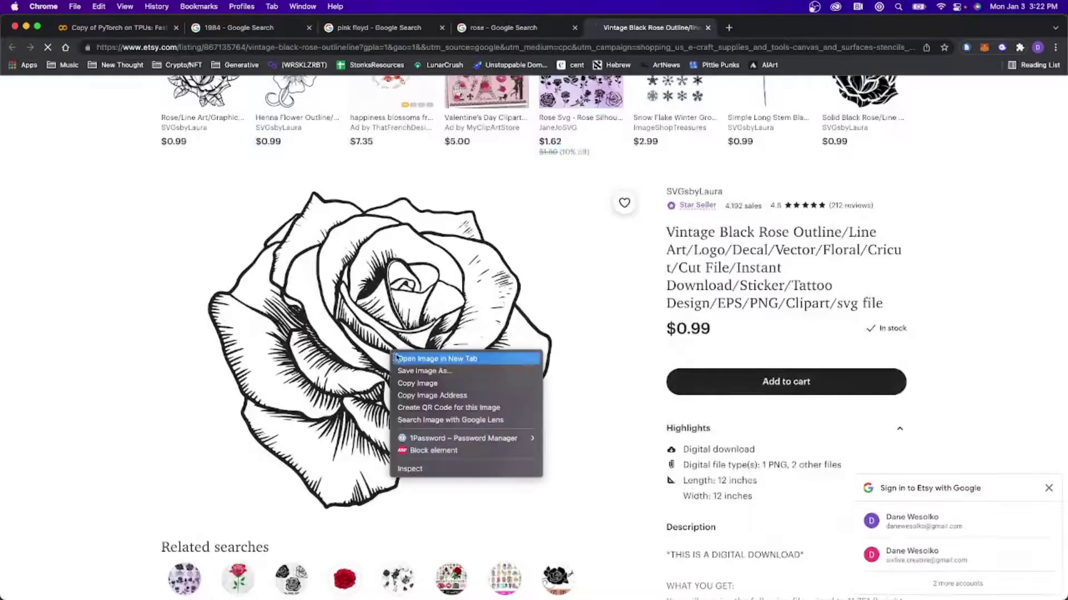
{"action": "left_click", "coordinate": [422, 384]}
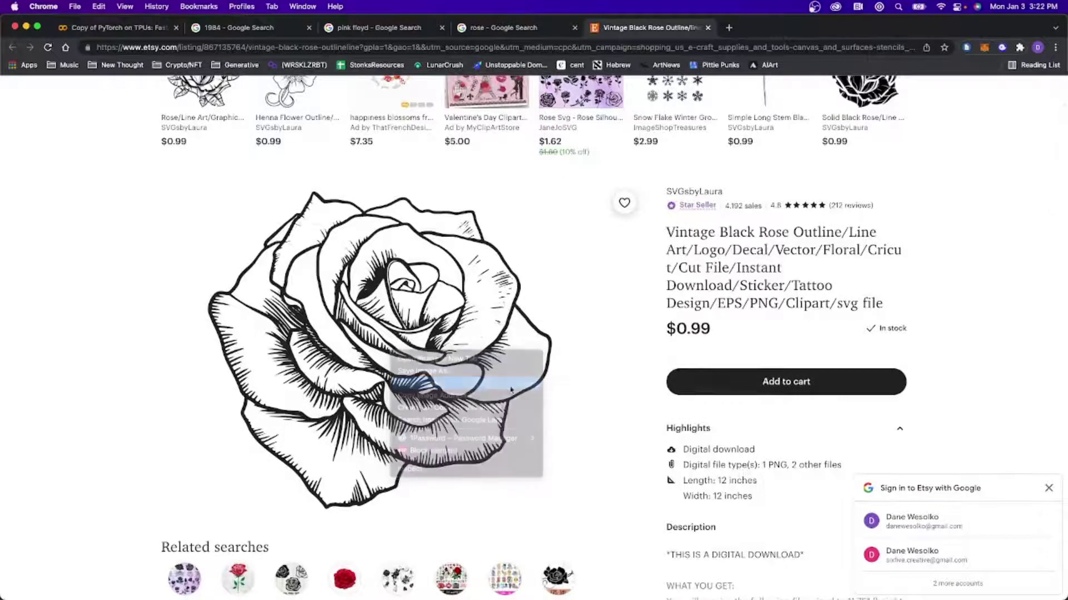
Paste the rose as Layer 1 and scale it to about half size inside the canvas.
{"action": "key", "text": "super+Tab"}
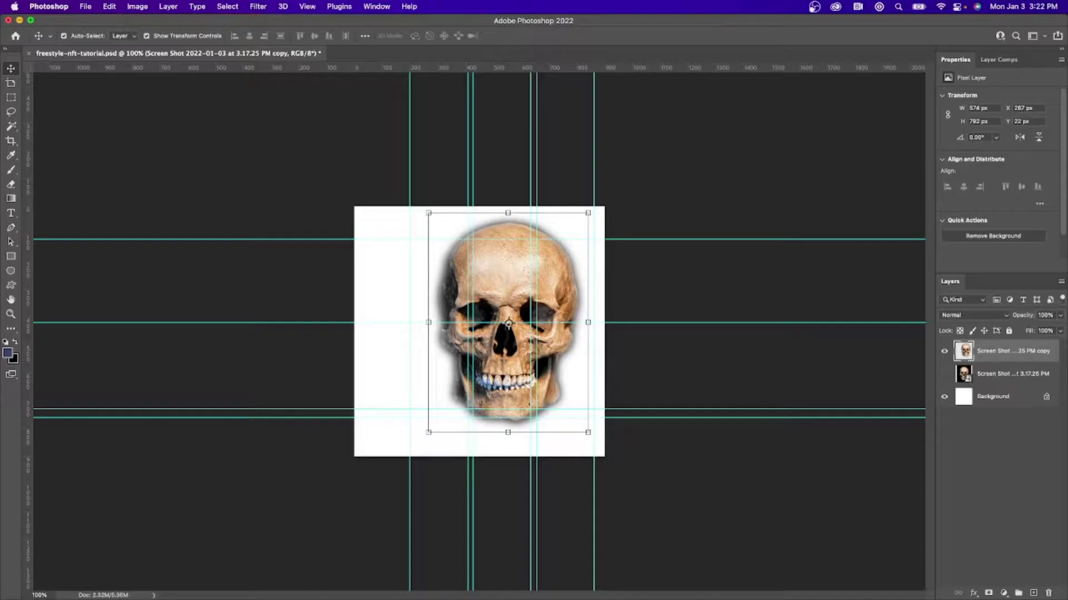
{"action": "right_click", "coordinate": [385, 284]}
{"action": "left_click", "coordinate": [308, 288]}
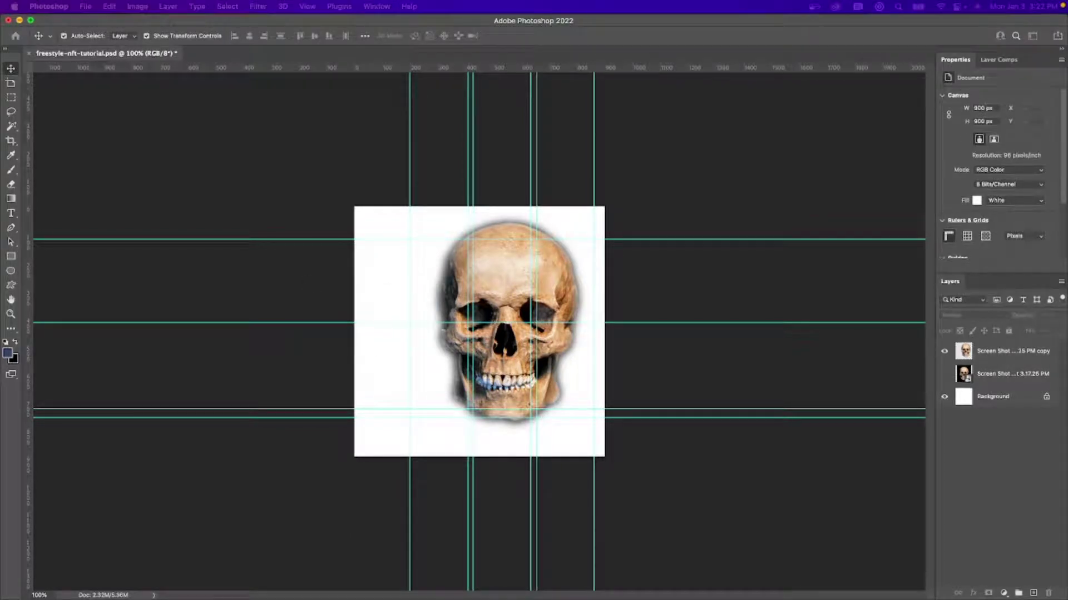
{"action": "key", "text": "super+v"}
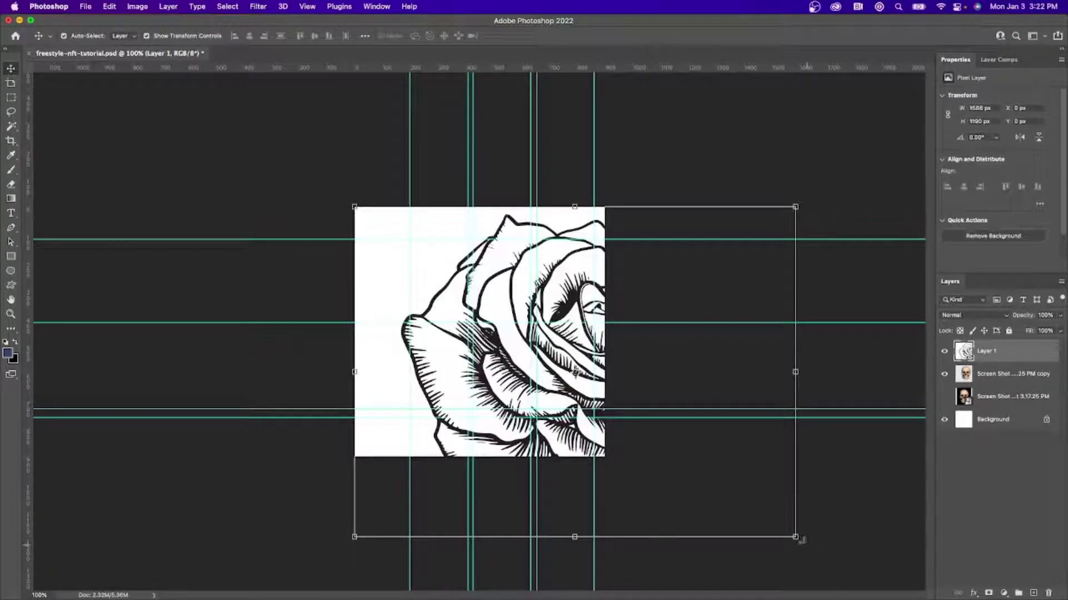
{"action": "left_click_drag", "start_coordinate": [796, 538], "coordinate": [579, 359]}
{"action": "mouse_move", "coordinate": [518, 281]}
{"action": "left_mouse_down"}
{"action": "mouse_move", "coordinate": [525, 244]}
{"action": "mouse_move", "coordinate": [532, 267]}
{"action": "mouse_move", "coordinate": [513, 296]}
{"action": "left_mouse_up"}
{"action": "key", "text": "Return"}
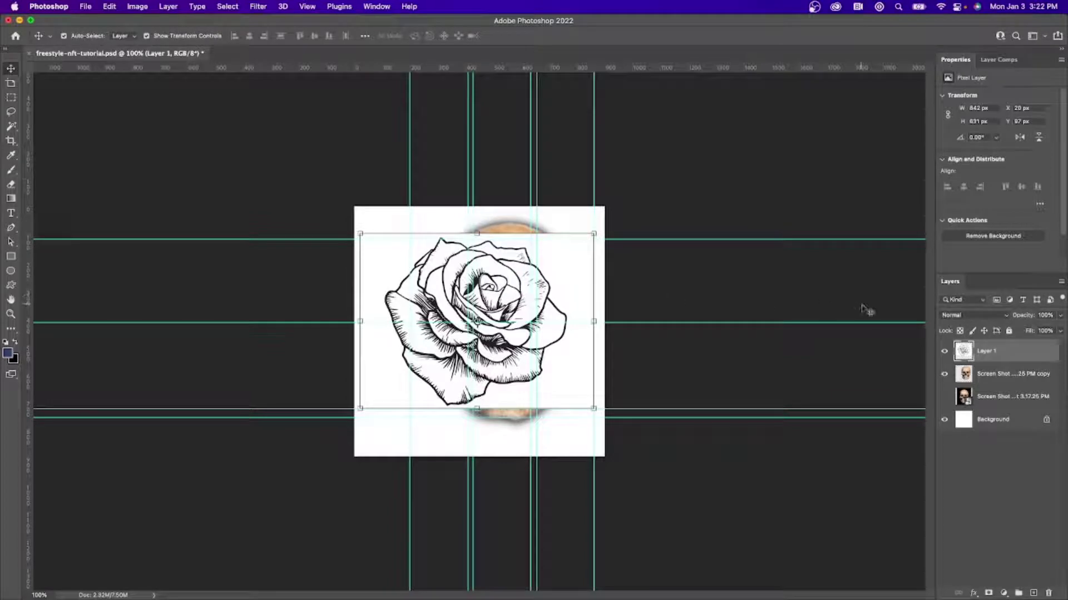
Magic Wand the rose's white area, check layer visibility, and move the rose over the skull's left side.
{"action": "left_click", "coordinate": [11, 127]}
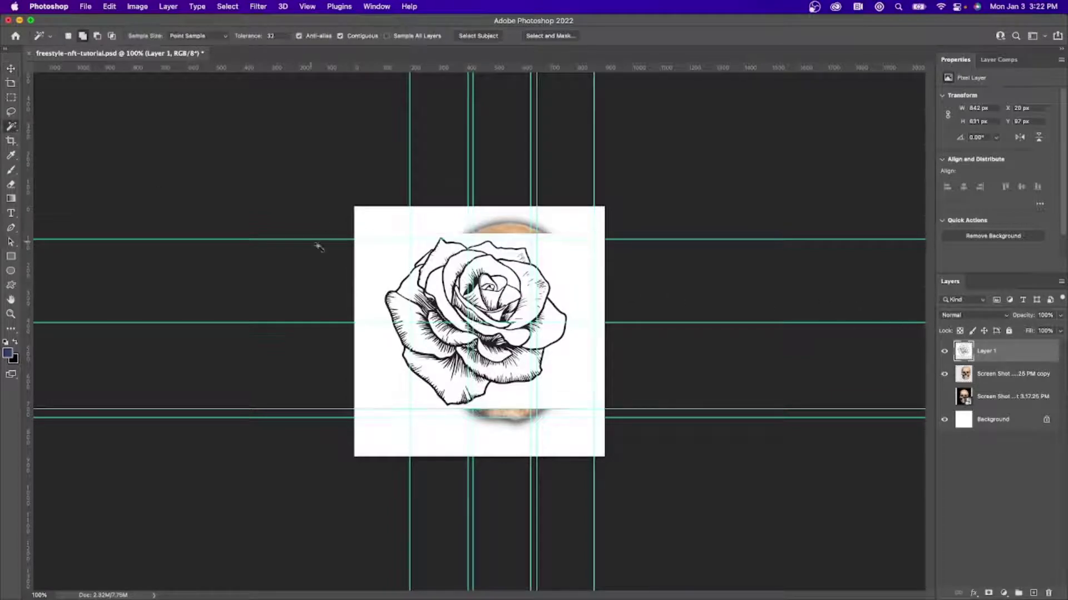
{"action": "left_click", "coordinate": [370, 258]}
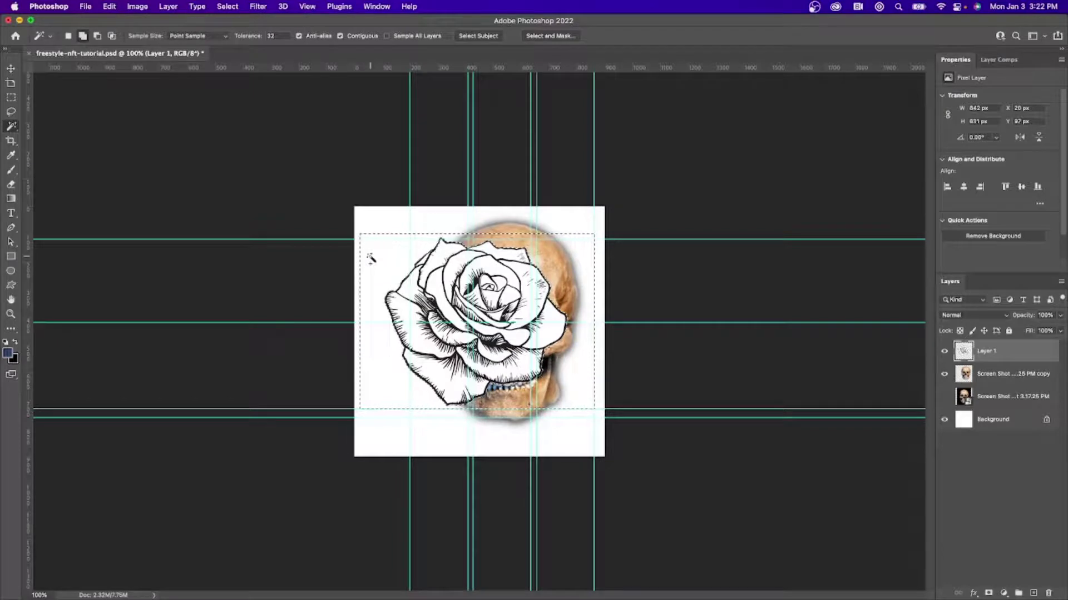
{"action": "left_click", "coordinate": [11, 68]}
{"action": "left_click", "coordinate": [695, 309]}
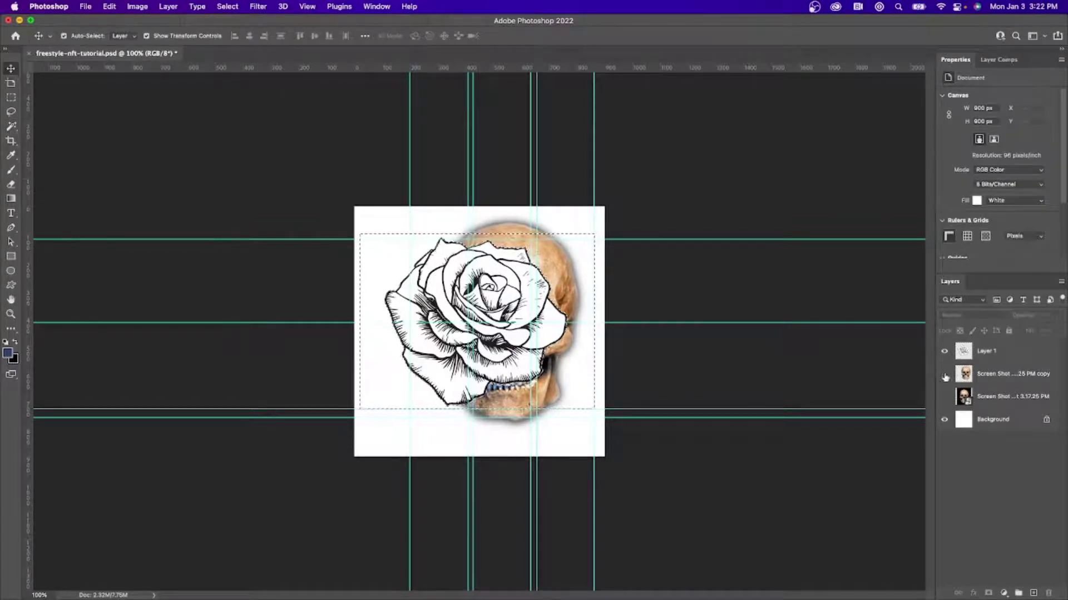
{"action": "left_click", "coordinate": [944, 375]}
{"action": "left_click", "coordinate": [944, 352]}
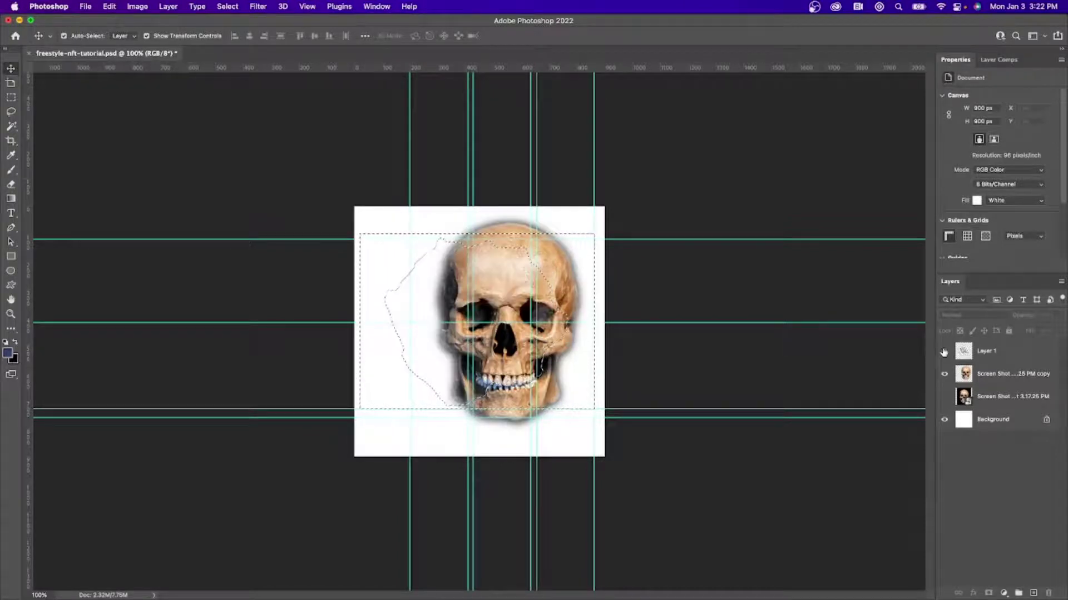
{"action": "left_click", "coordinate": [944, 352]}
{"action": "left_click", "coordinate": [994, 357]}
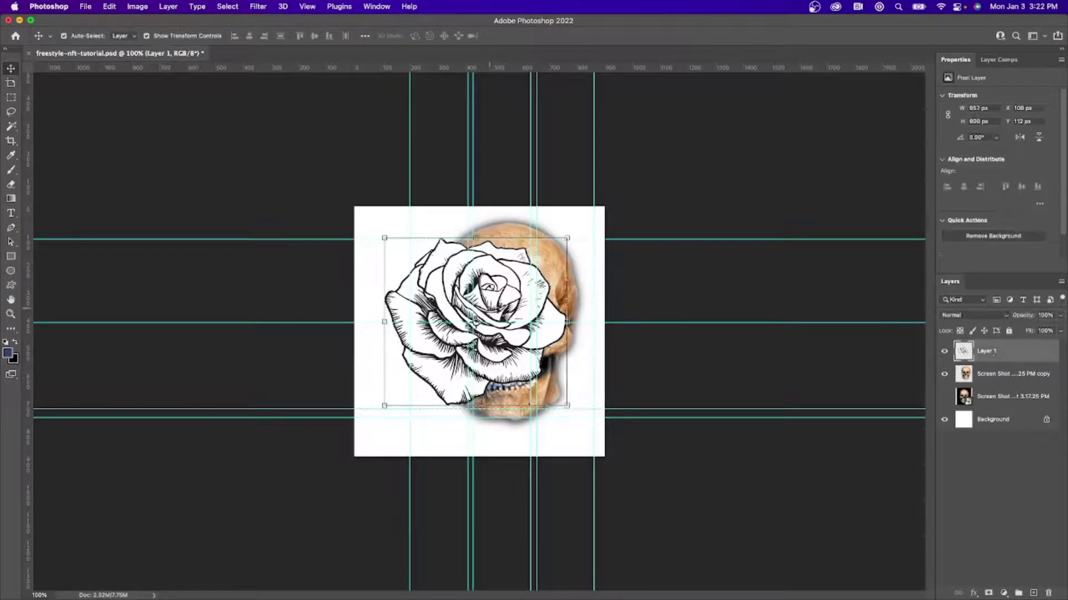
{"action": "left_click_drag", "start_coordinate": [518, 260], "coordinate": [467, 303]}
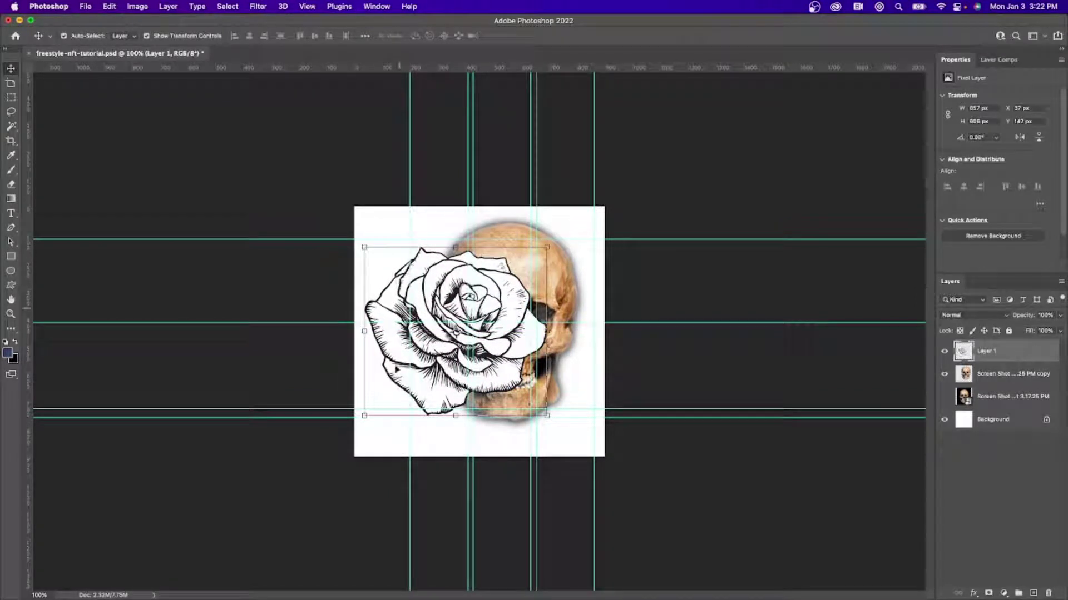
Close the leftover tabs and browse Google Images results for 'pink floyd', previewing the black prism image.
{"action": "key", "text": "super+Tab"}
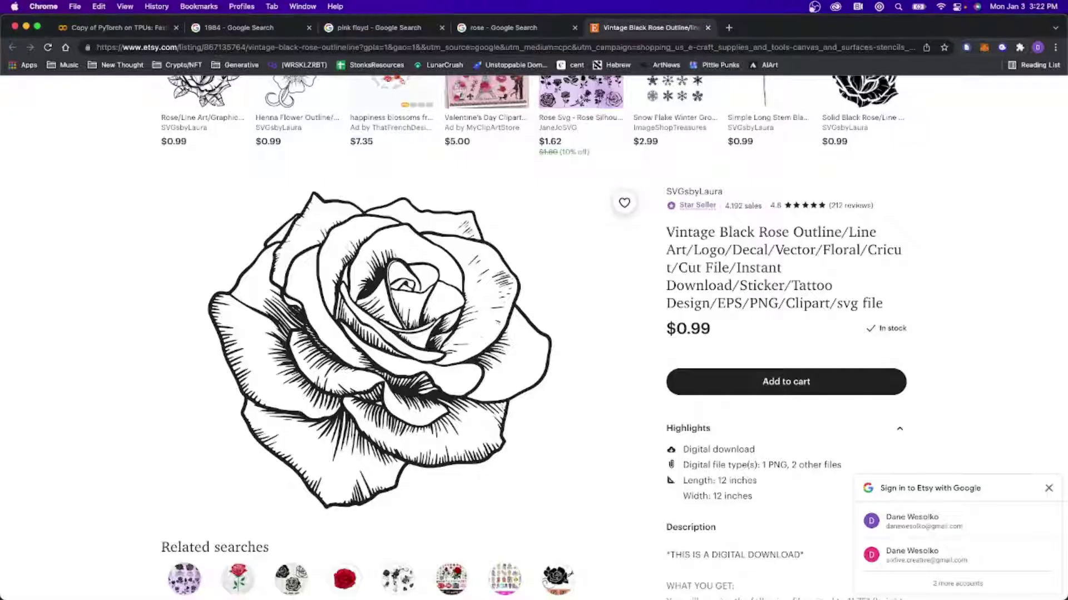
{"action": "left_click", "coordinate": [708, 27]}
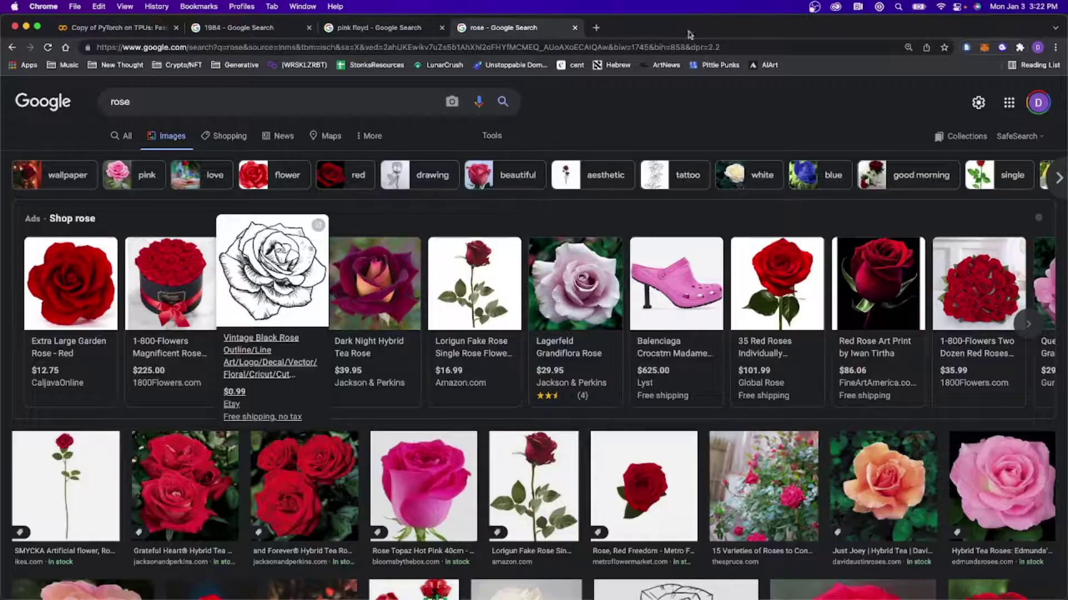
{"action": "left_click", "coordinate": [574, 28]}
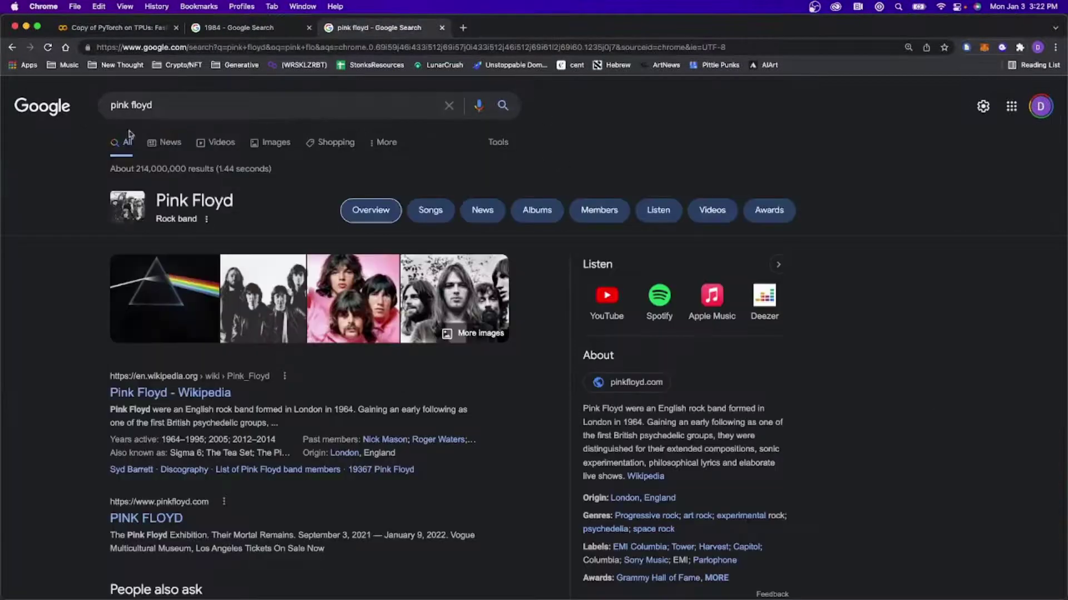
{"action": "left_click", "coordinate": [223, 145]}
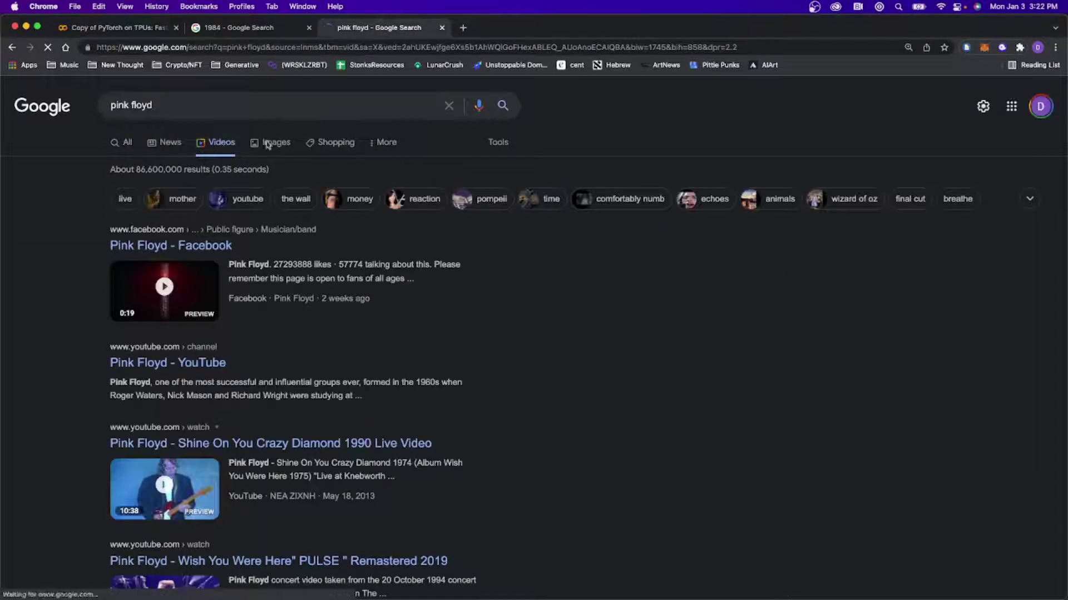
{"action": "left_click", "coordinate": [283, 144]}
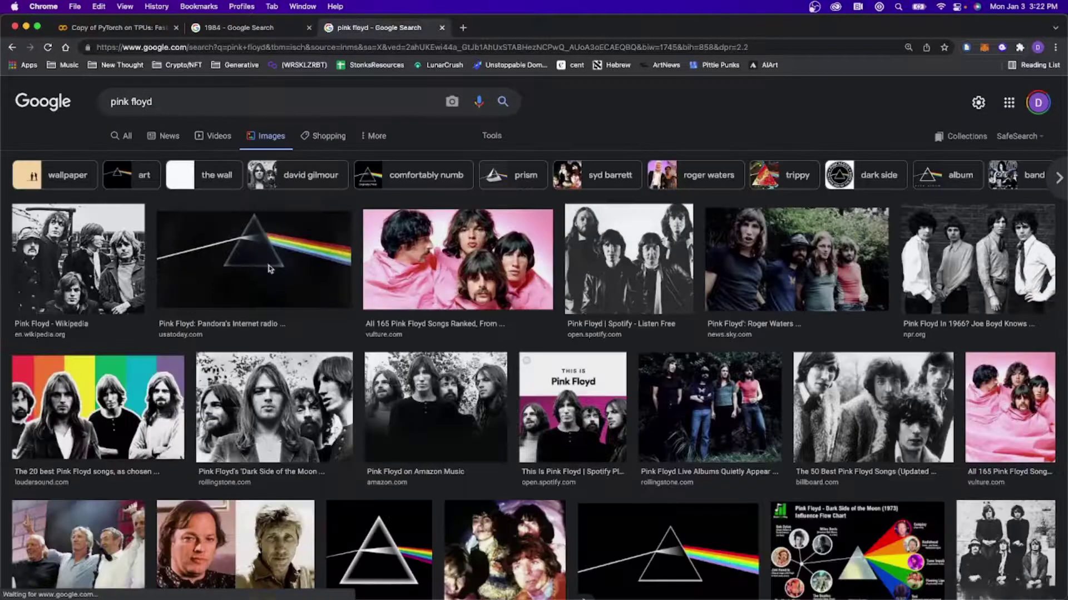
{"action": "left_click", "coordinate": [273, 264]}
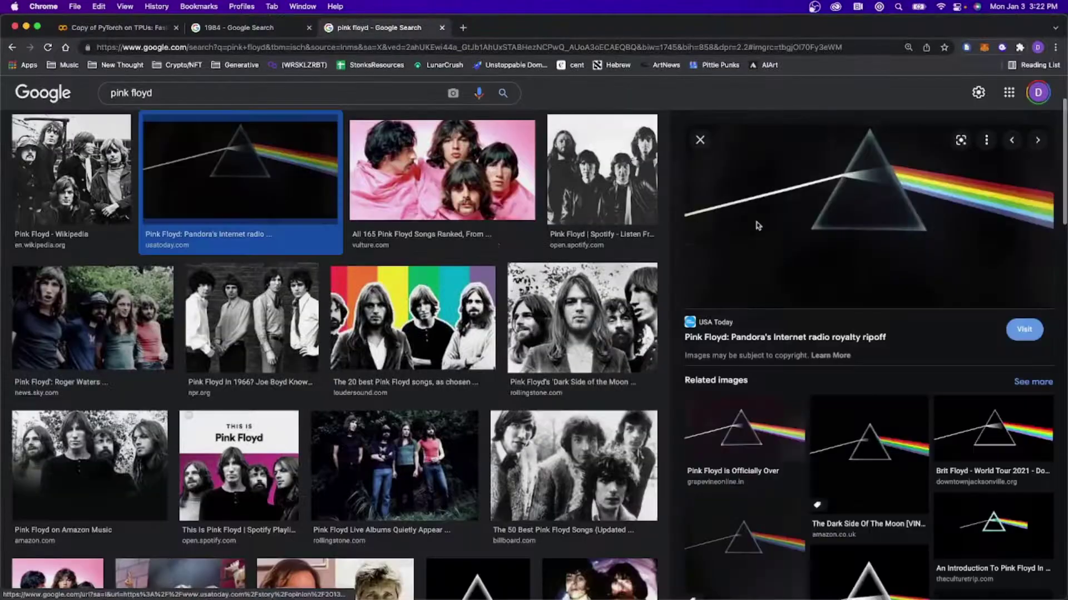
{"action": "left_click", "coordinate": [780, 231]}
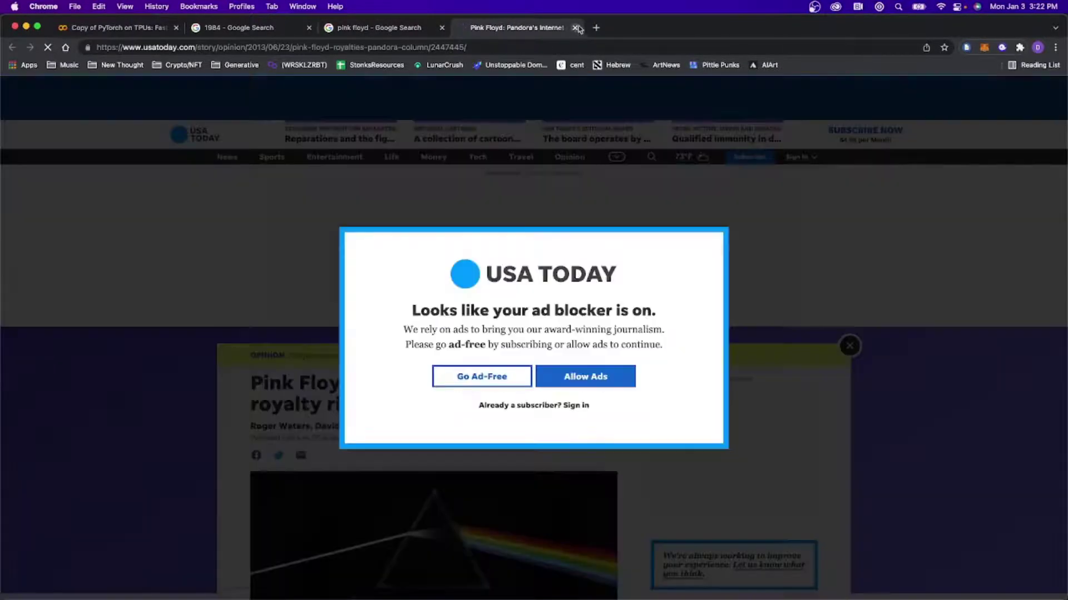
{"action": "key", "text": "super+w"}
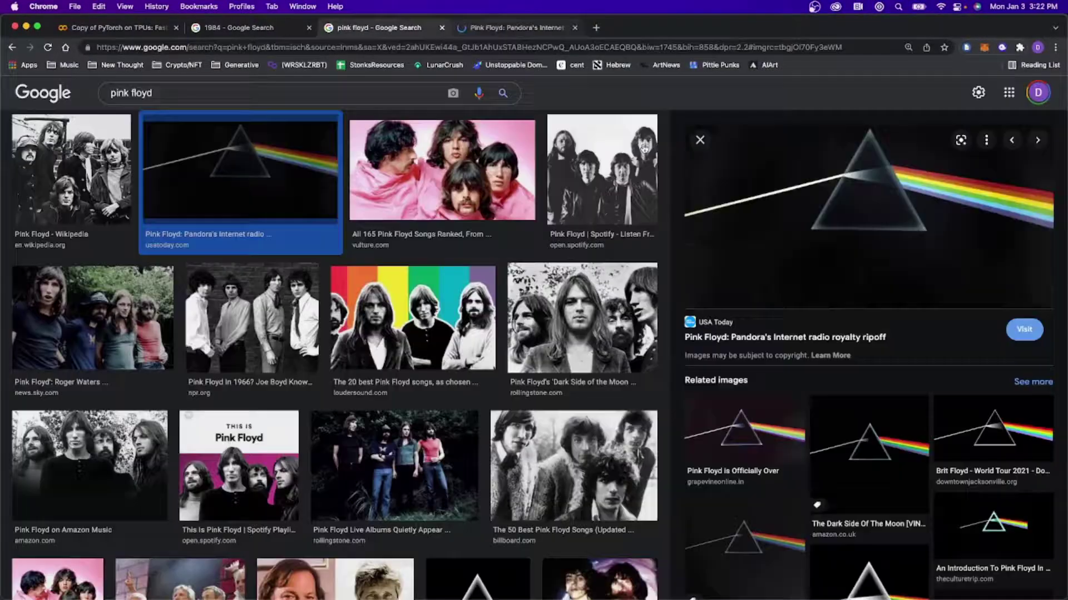
{"action": "scroll", "coordinate": [749, 327], "scroll_direction": "down", "scroll_amount": 3}
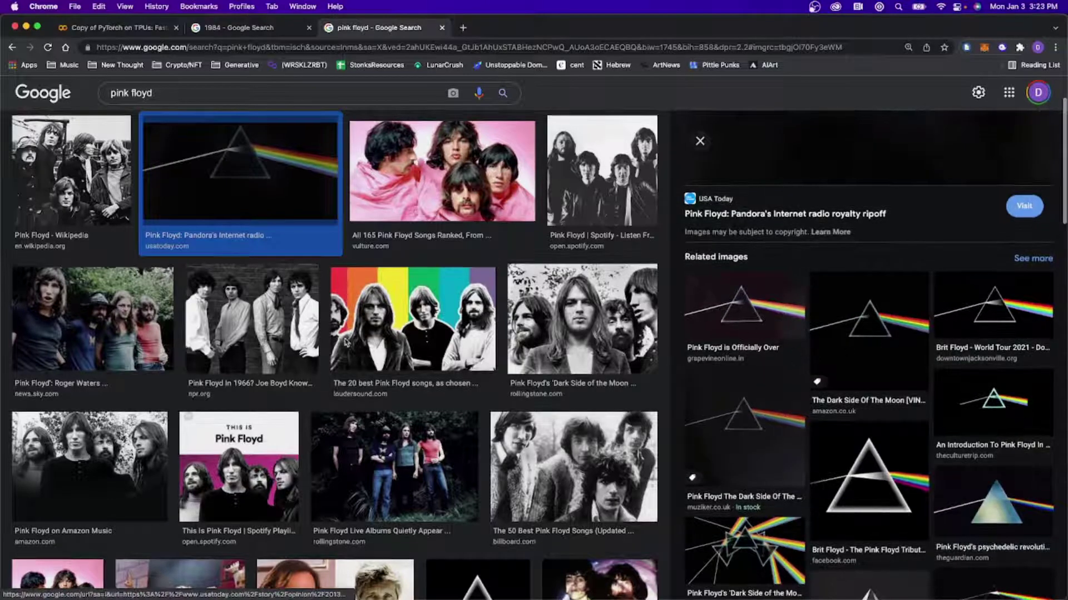
{"action": "scroll", "coordinate": [376, 226], "scroll_direction": "up", "scroll_amount": 3}
Filter the pink floyd image results to Large size.
{"action": "left_click", "coordinate": [488, 136]}
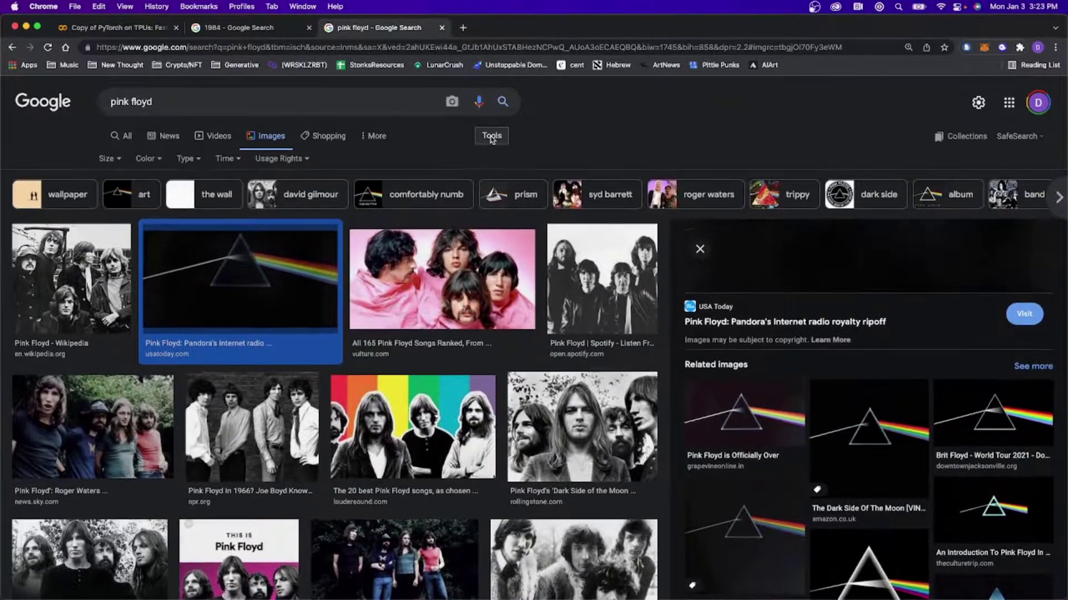
{"action": "left_click", "coordinate": [109, 159]}
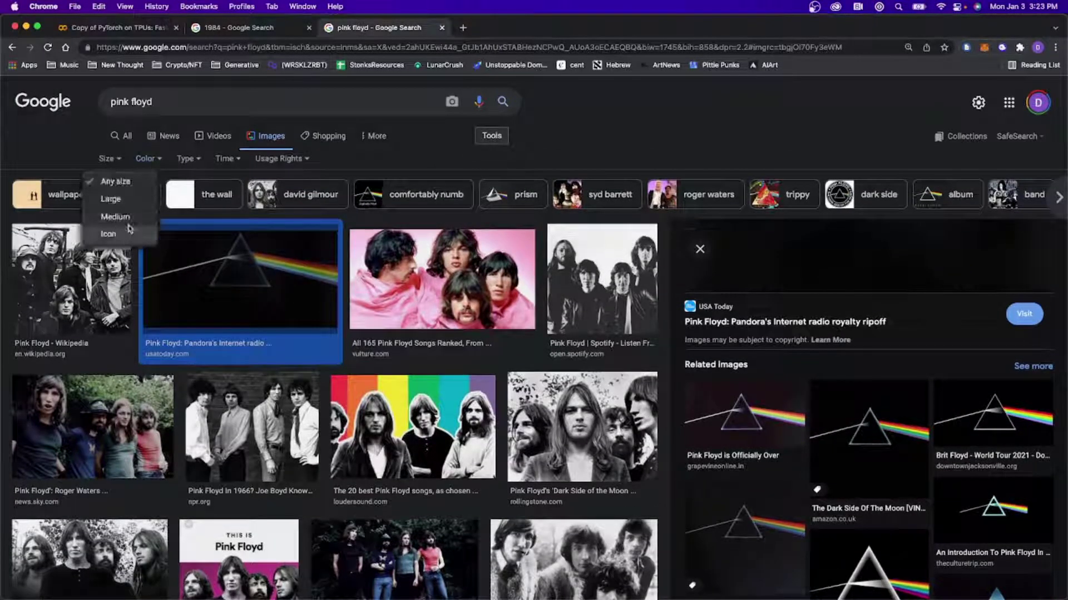
{"action": "left_click", "coordinate": [169, 162]}
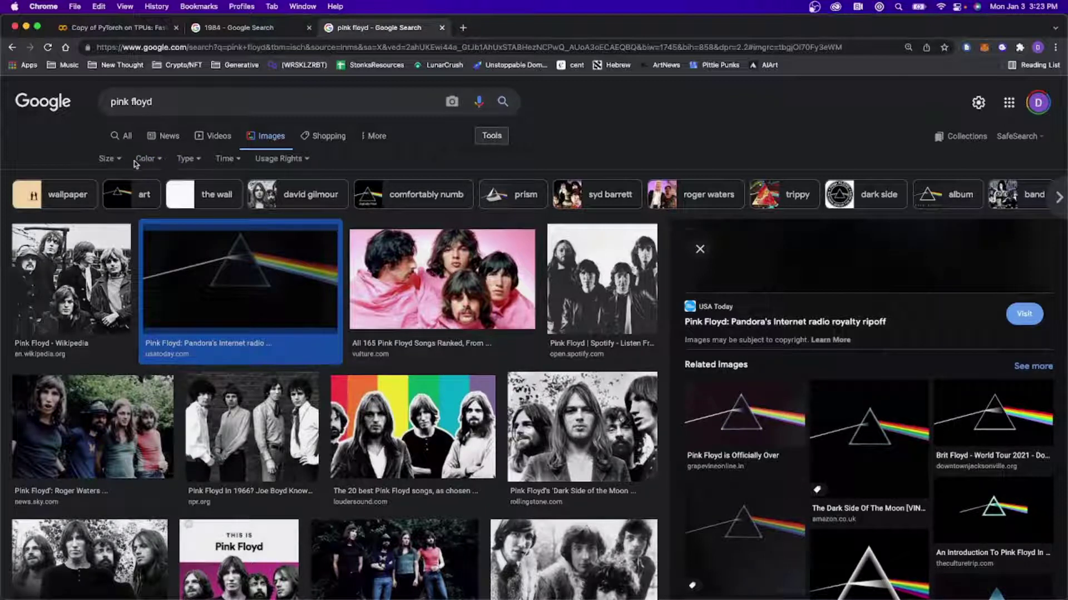
{"action": "left_click", "coordinate": [111, 160]}
{"action": "left_click", "coordinate": [130, 200]}
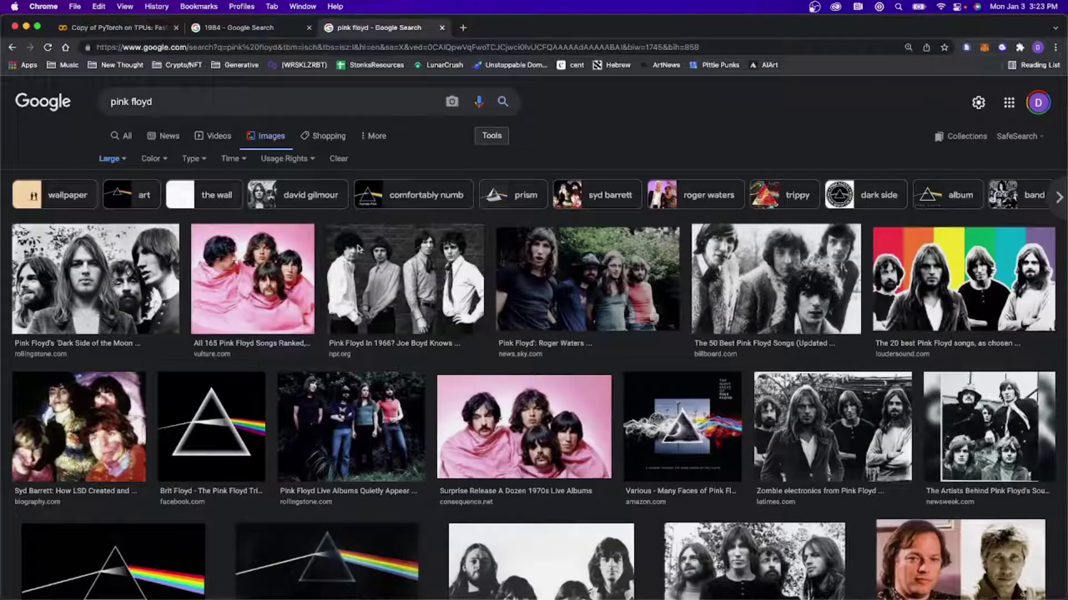
{"action": "scroll", "coordinate": [358, 248], "scroll_direction": "down", "scroll_amount": 5}
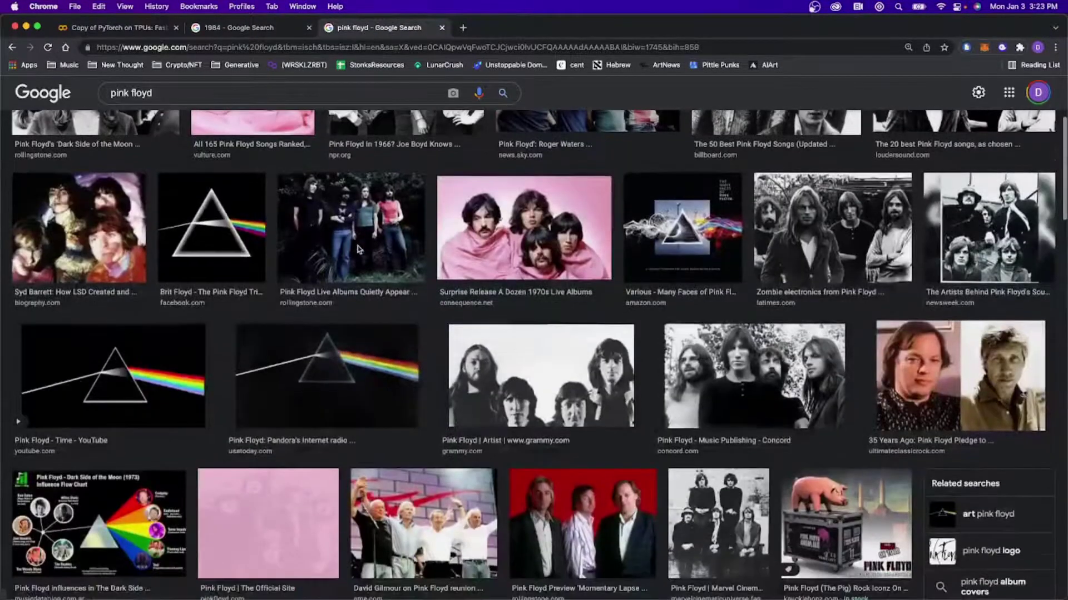
{"action": "scroll", "coordinate": [322, 238], "scroll_direction": "down", "scroll_amount": 3}
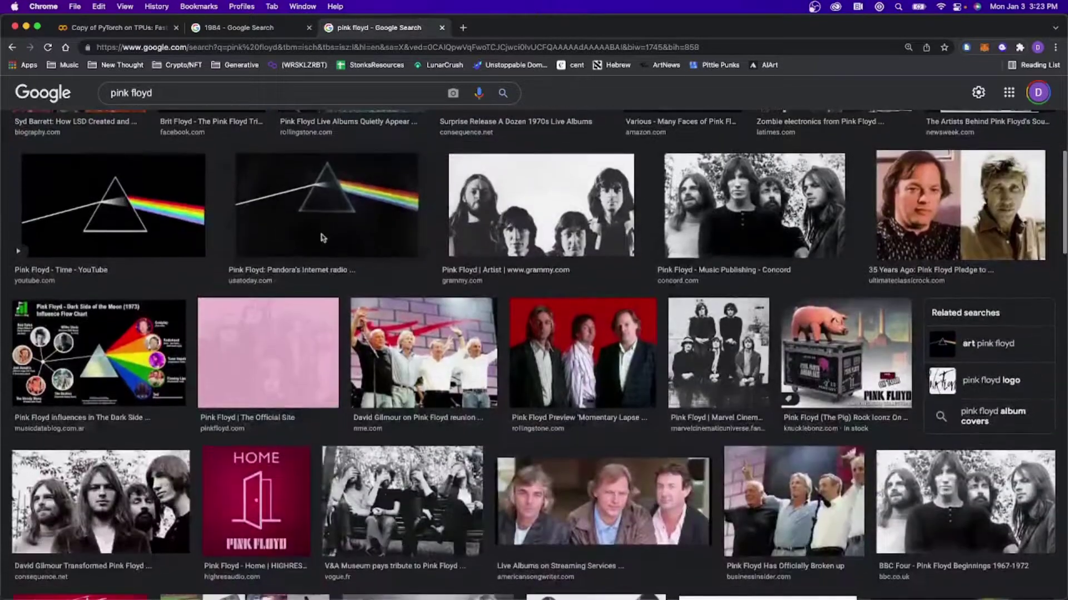
Open the large prism image in its own tab at full size and copy it.
{"action": "left_click", "coordinate": [322, 238]}
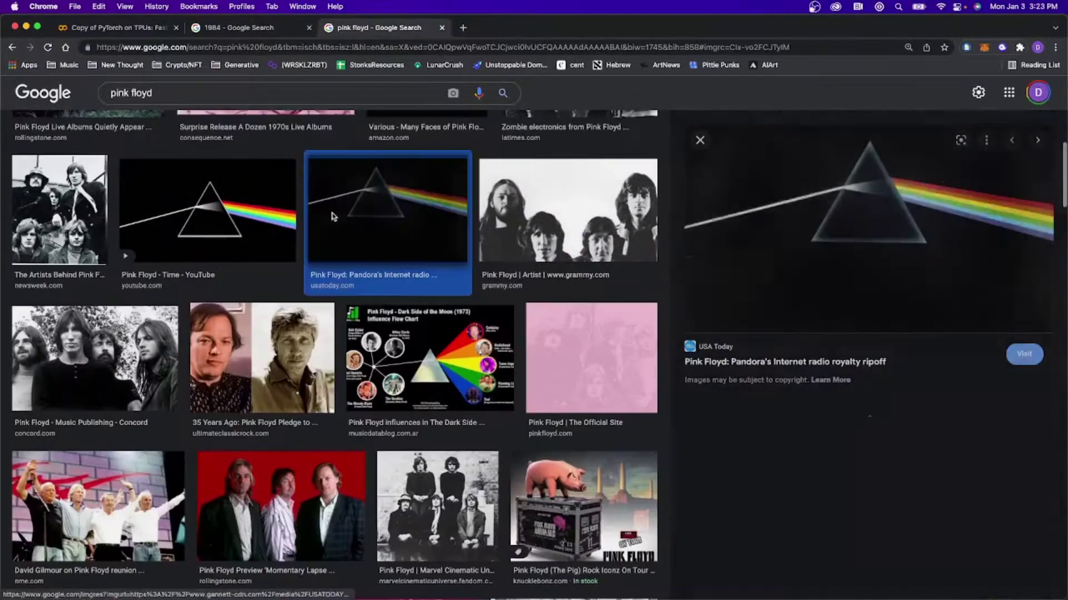
{"action": "right_click", "coordinate": [849, 245]}
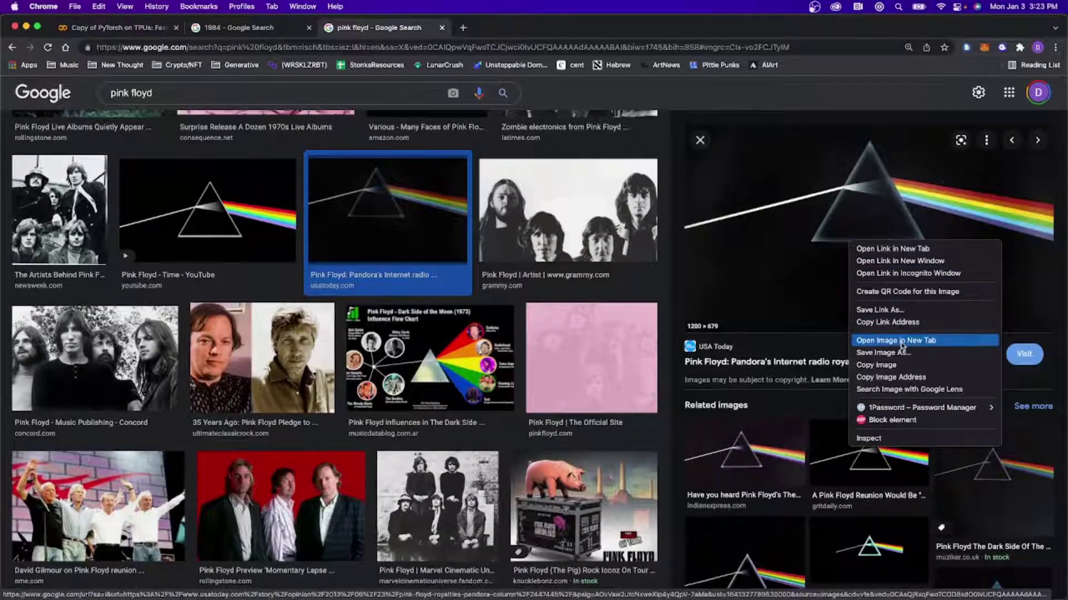
{"action": "left_click", "coordinate": [902, 340]}
{"action": "left_click", "coordinate": [508, 33]}
{"action": "right_click", "coordinate": [491, 224]}
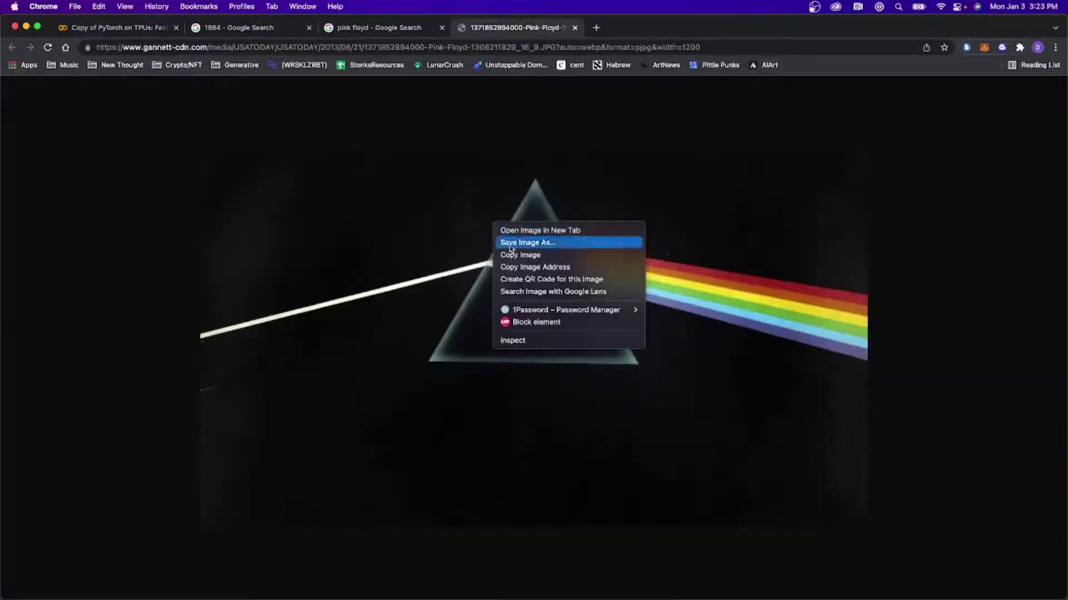
{"action": "left_click", "coordinate": [517, 255]}
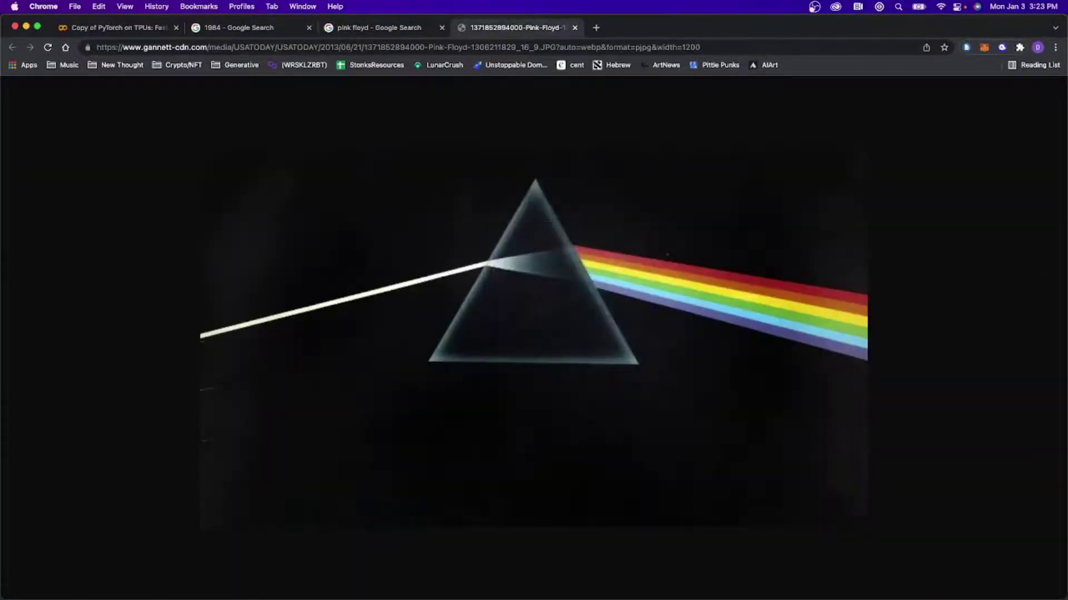
{"action": "key", "text": "super+Tab"}
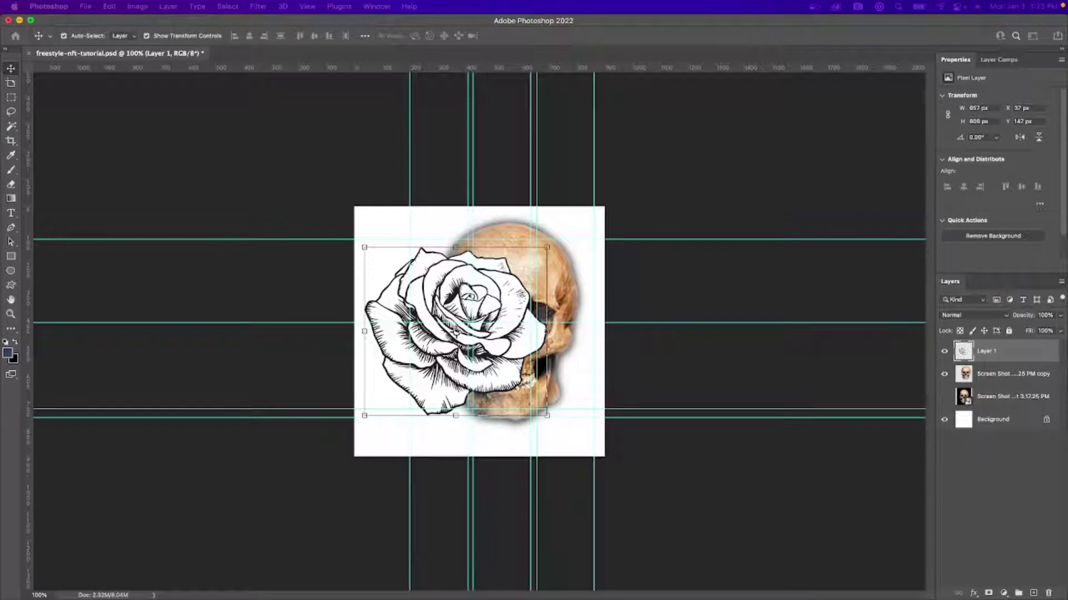
Paste the prism image as Layer 2, ticking Don't show again in the Paste Profile Mismatch dialog.
{"action": "key", "text": "super+v"}
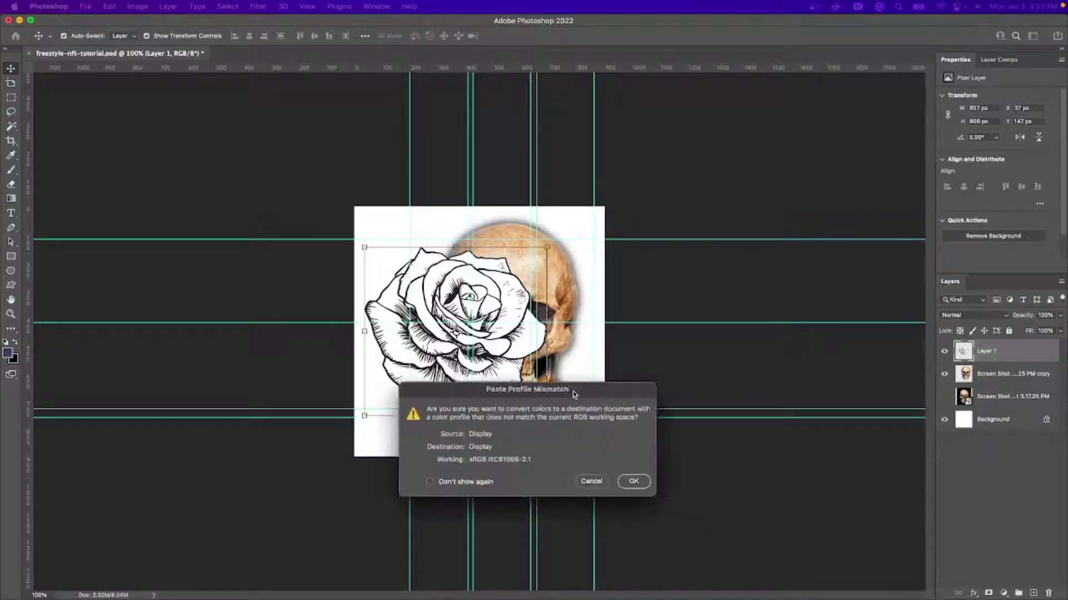
{"action": "left_click_drag", "start_coordinate": [575, 396], "coordinate": [545, 122]}
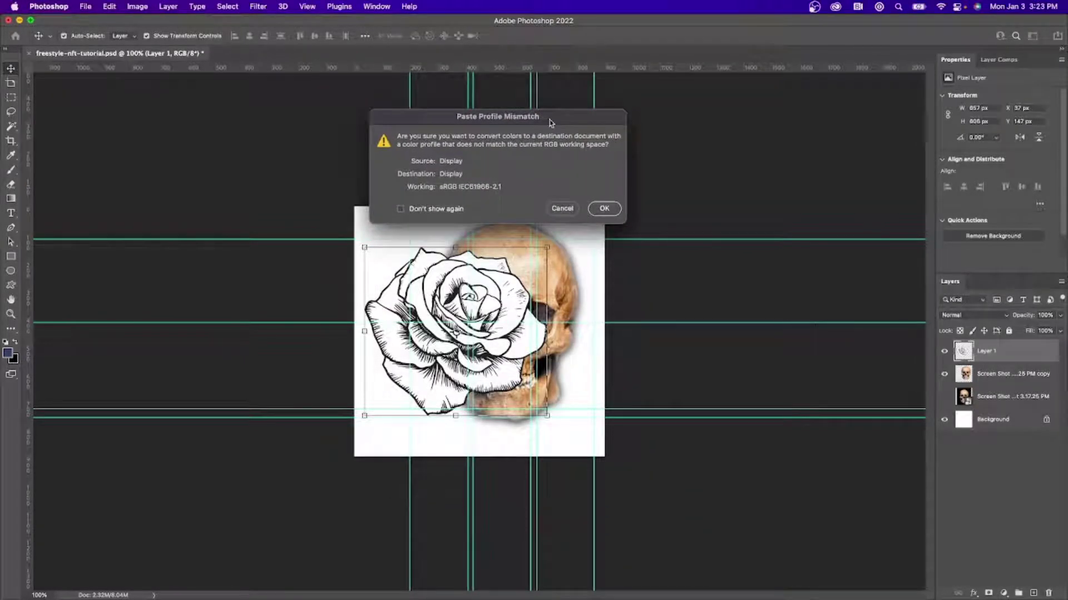
{"action": "left_click", "coordinate": [446, 209]}
{"action": "left_click", "coordinate": [613, 210]}
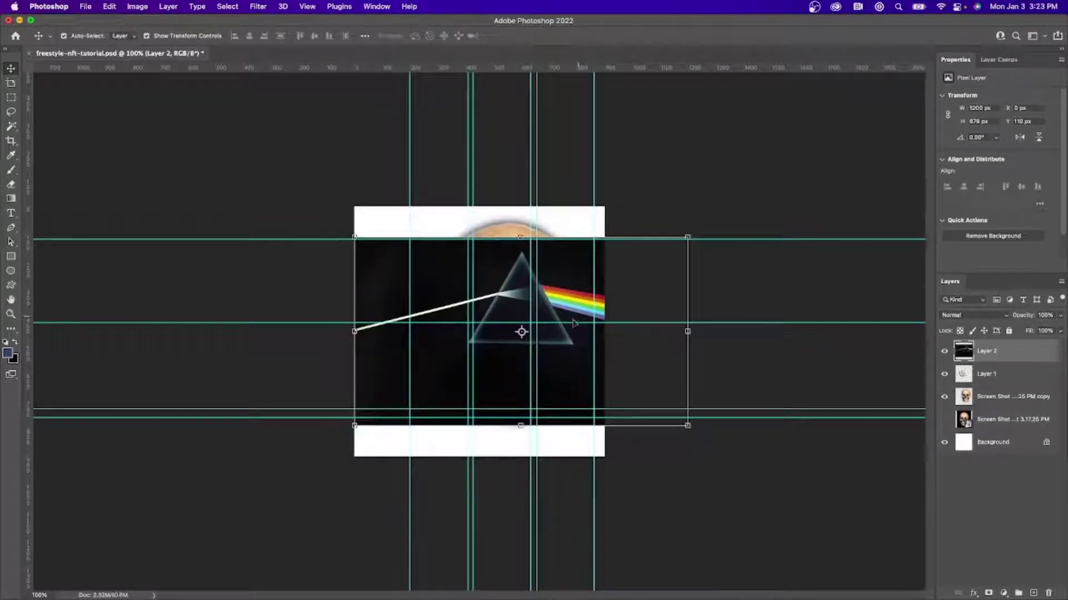
{"action": "left_click", "coordinate": [1017, 557]}
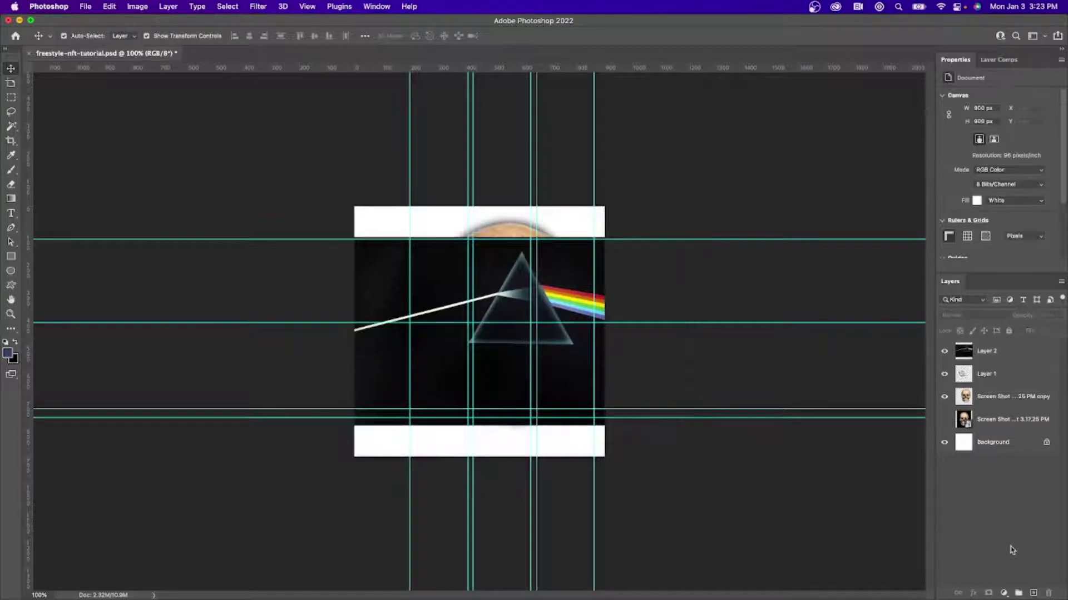
Close the prism and pink floyd tabs and copy the red 1984 book cover image.
{"action": "key", "text": "super+Tab"}
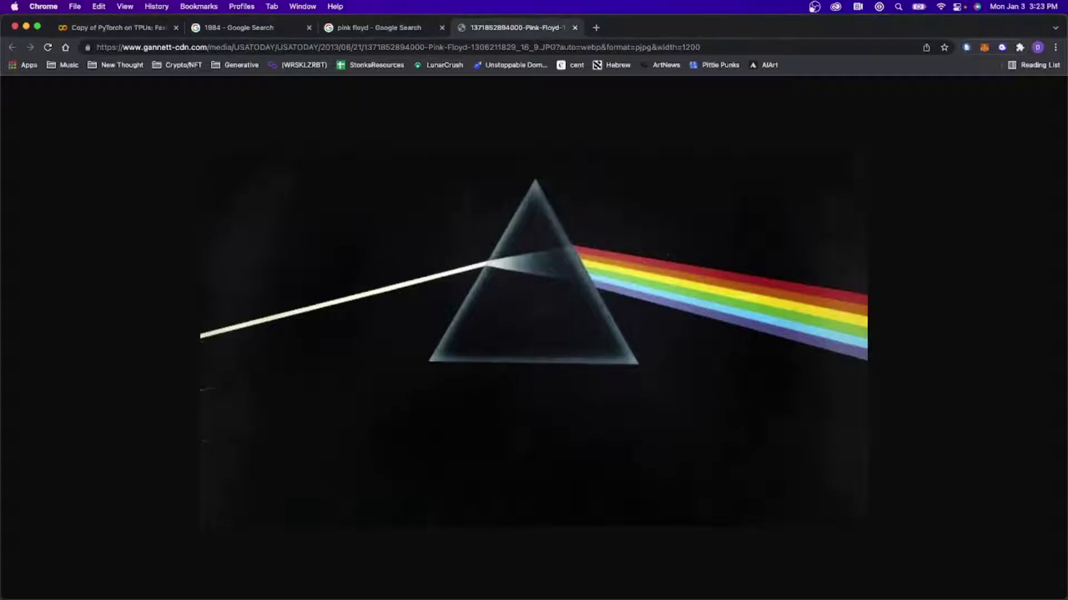
{"action": "left_click", "coordinate": [574, 28]}
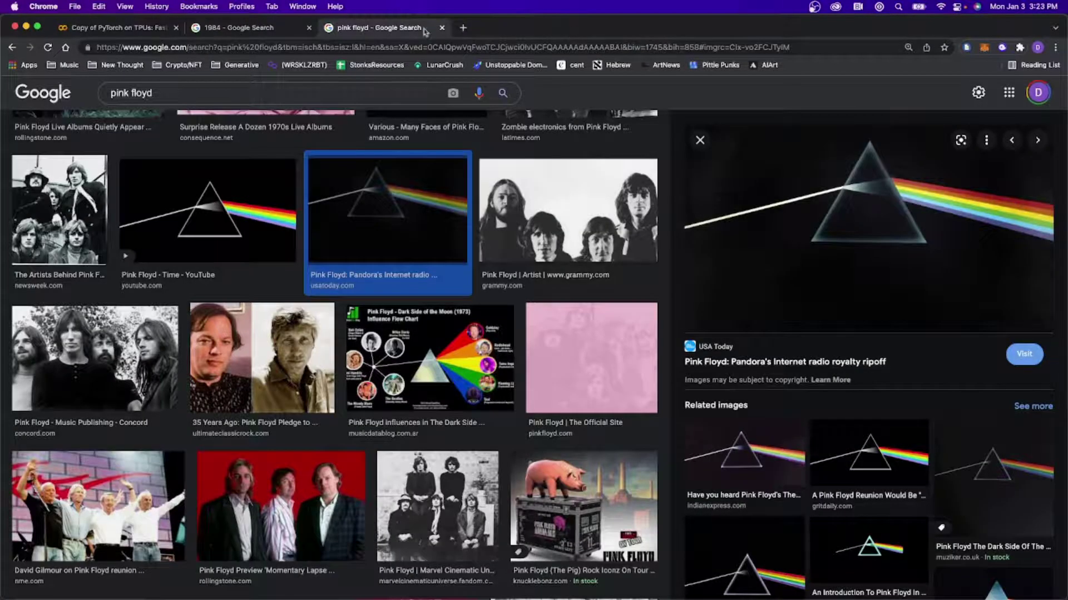
{"action": "left_click", "coordinate": [441, 28]}
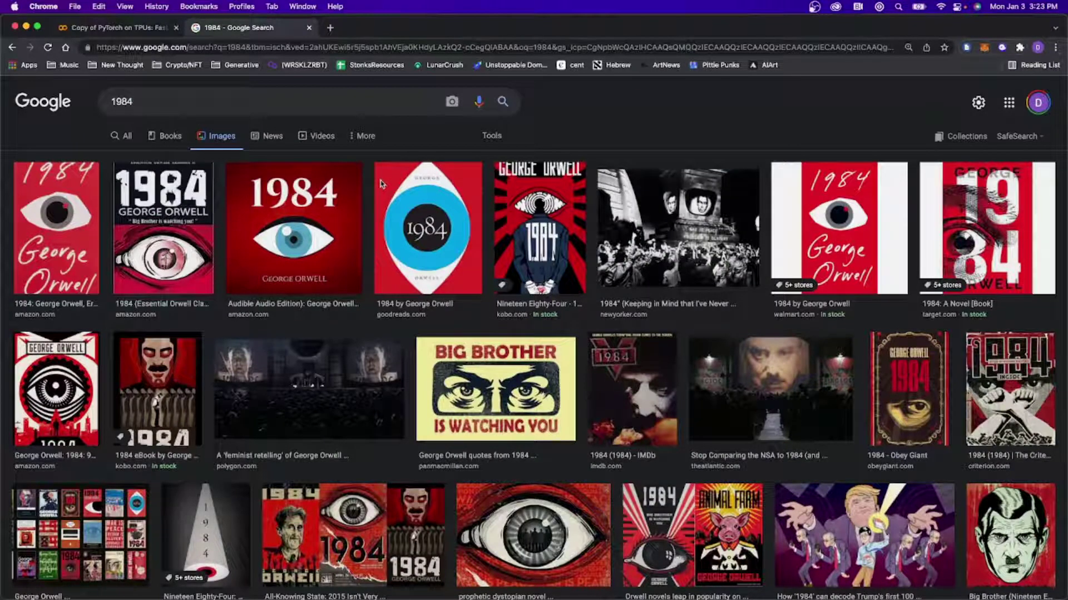
{"action": "left_click", "coordinate": [49, 240]}
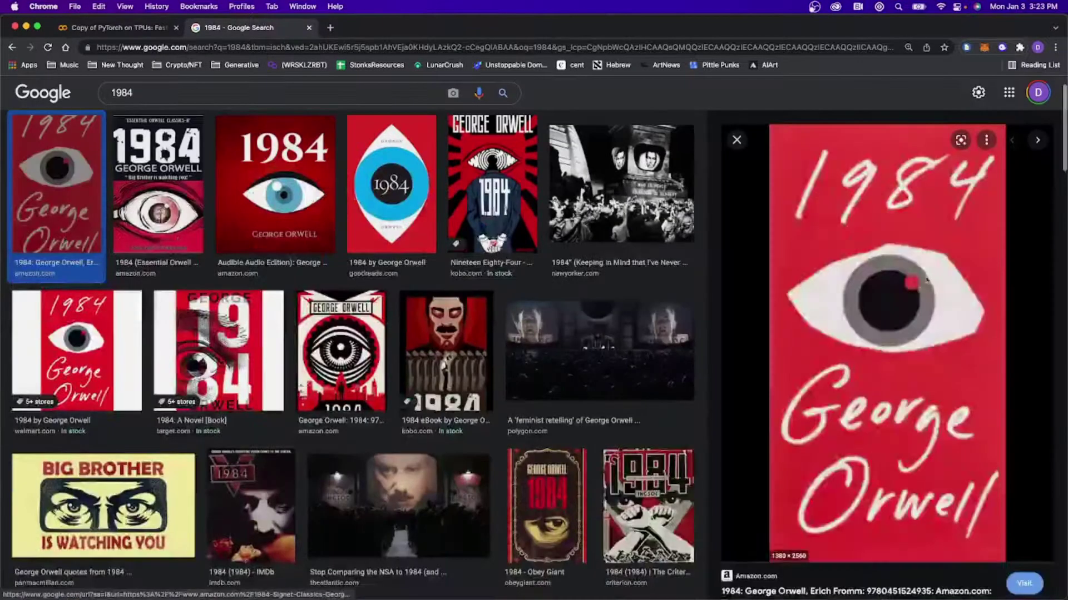
{"action": "right_click", "coordinate": [900, 250]}
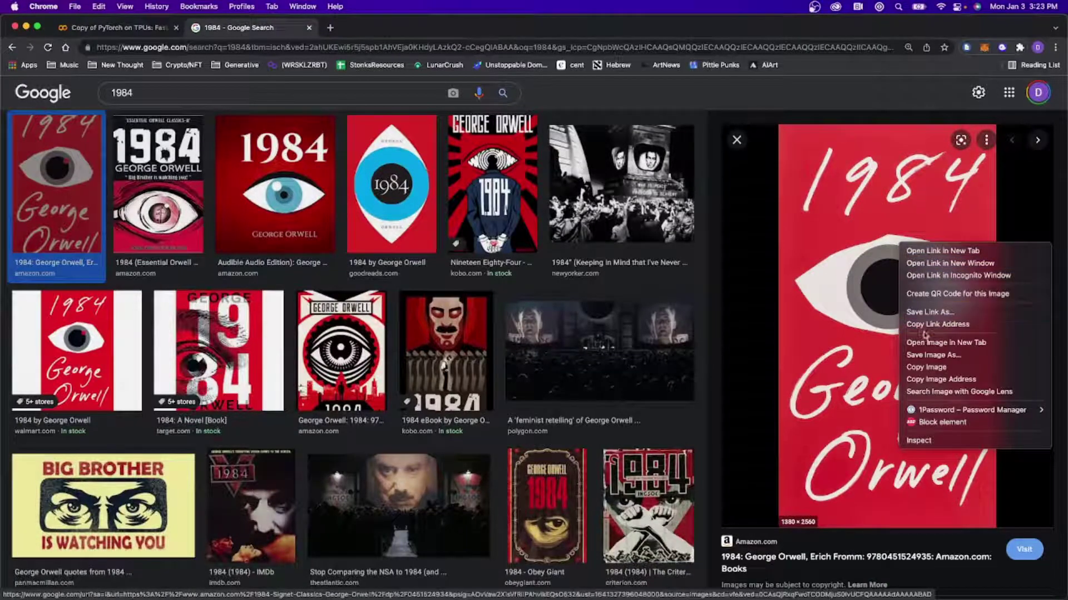
{"action": "left_click", "coordinate": [927, 369]}
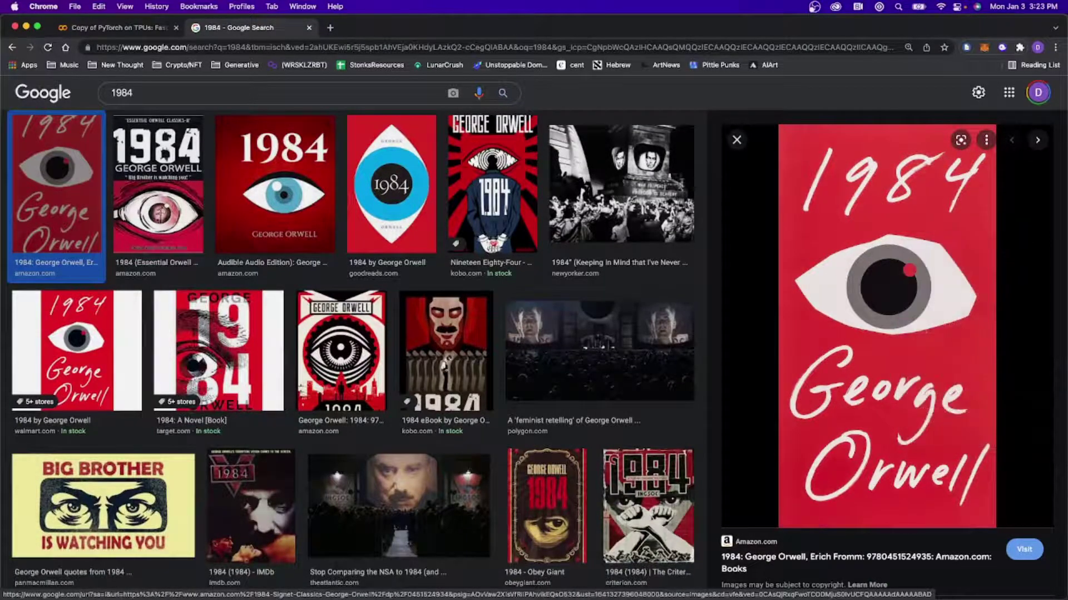
{"action": "key", "text": "super+Tab"}
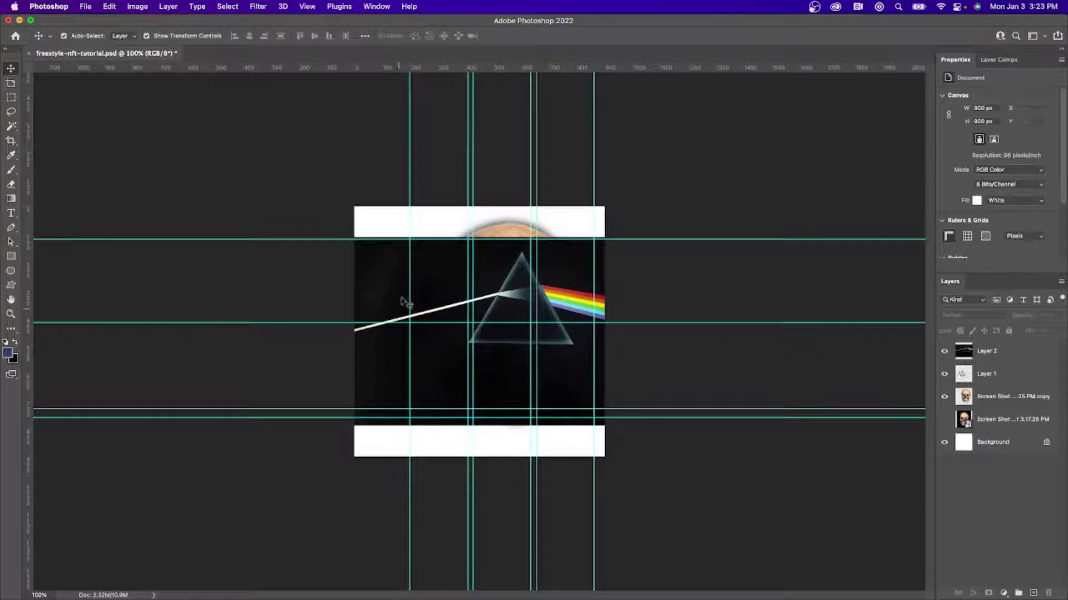
Paste the 1984 cover as Layer 3 and shrink it about its centre to fit inside the square canvas.
{"action": "right_click", "coordinate": [408, 300]}
{"action": "left_click", "coordinate": [428, 194]}
{"action": "key", "text": "super+v"}
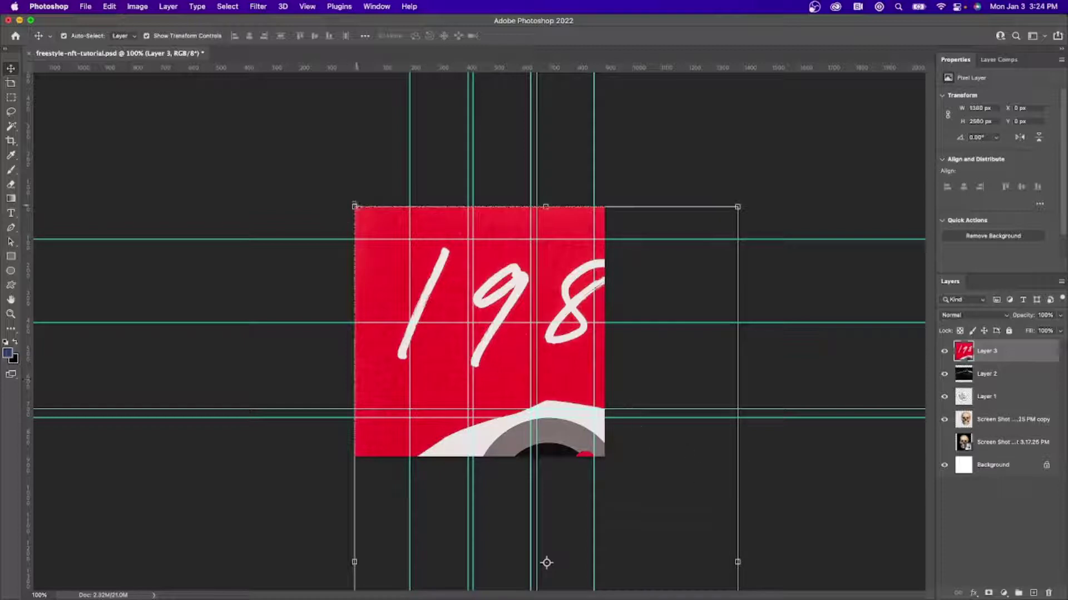
{"action": "left_click_drag", "start_coordinate": [337, 214], "coordinate": [471, 162]}
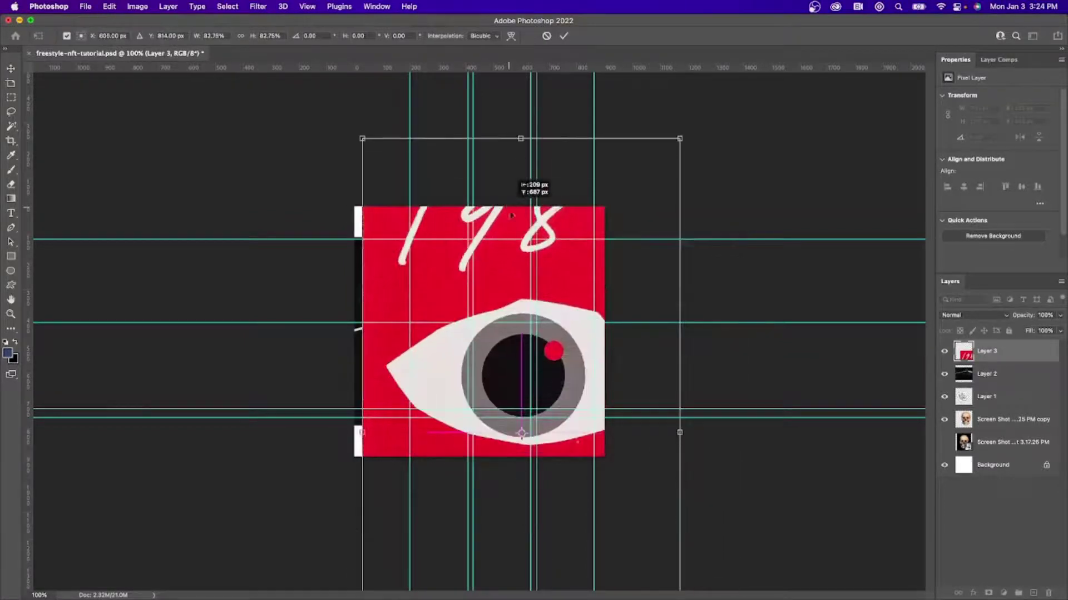
{"action": "left_click_drag", "start_coordinate": [345, 139], "coordinate": [384, 177]}
{"action": "left_click_drag", "start_coordinate": [427, 205], "coordinate": [472, 231]}
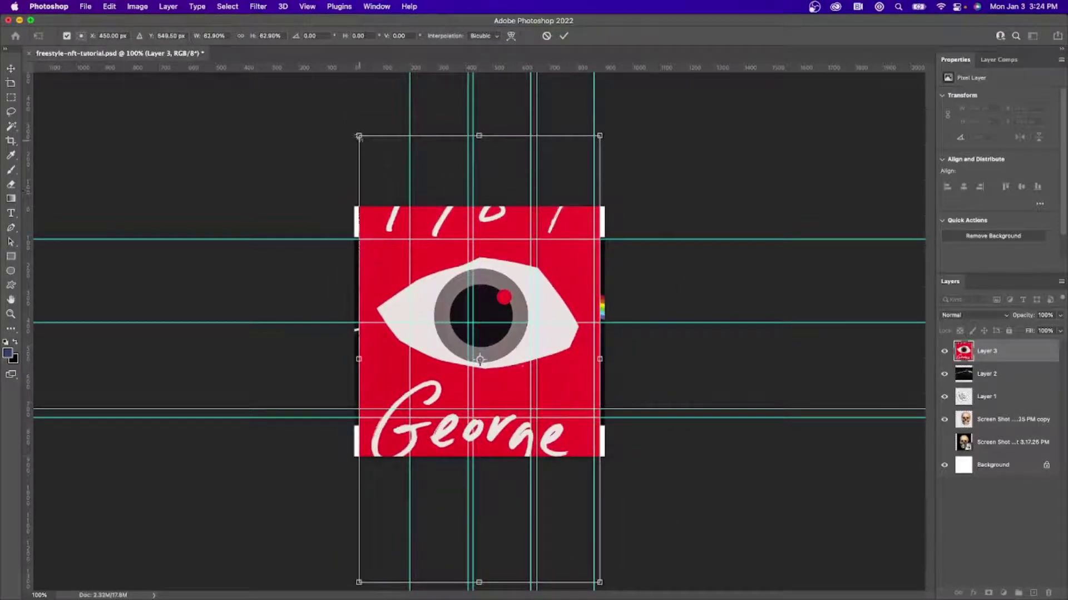
{"action": "left_click_drag", "start_coordinate": [356, 135], "coordinate": [418, 245]}
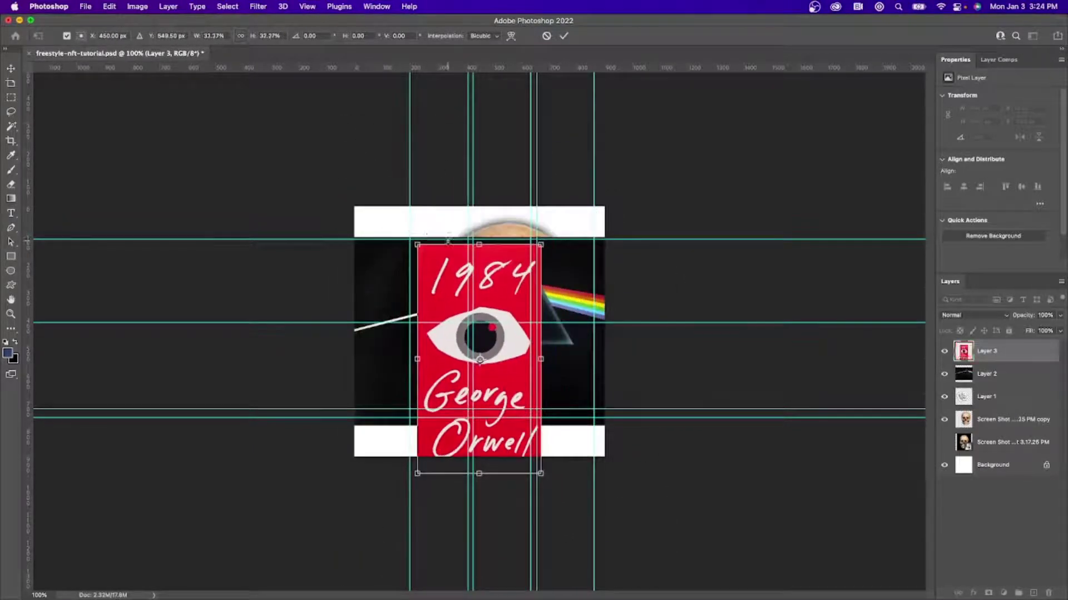
{"action": "key", "text": "Return"}
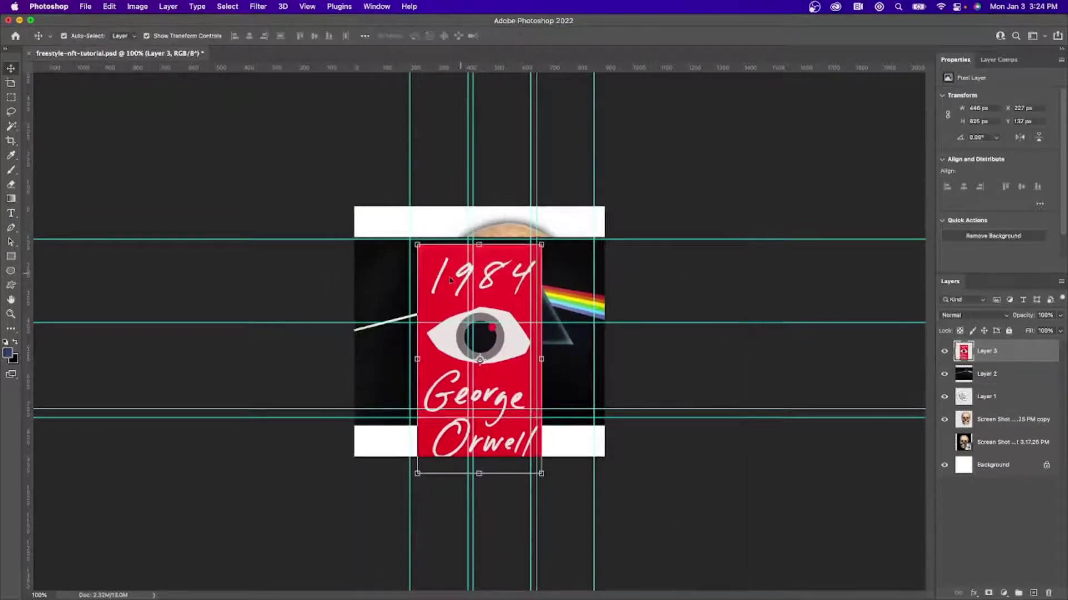
With the Pen tool, zoom in on the eye and place anchors along its upper edge.
{"action": "left_click", "coordinate": [11, 228]}
{"action": "key", "text": "super+equal"}
{"action": "key", "text": "super+equal"}
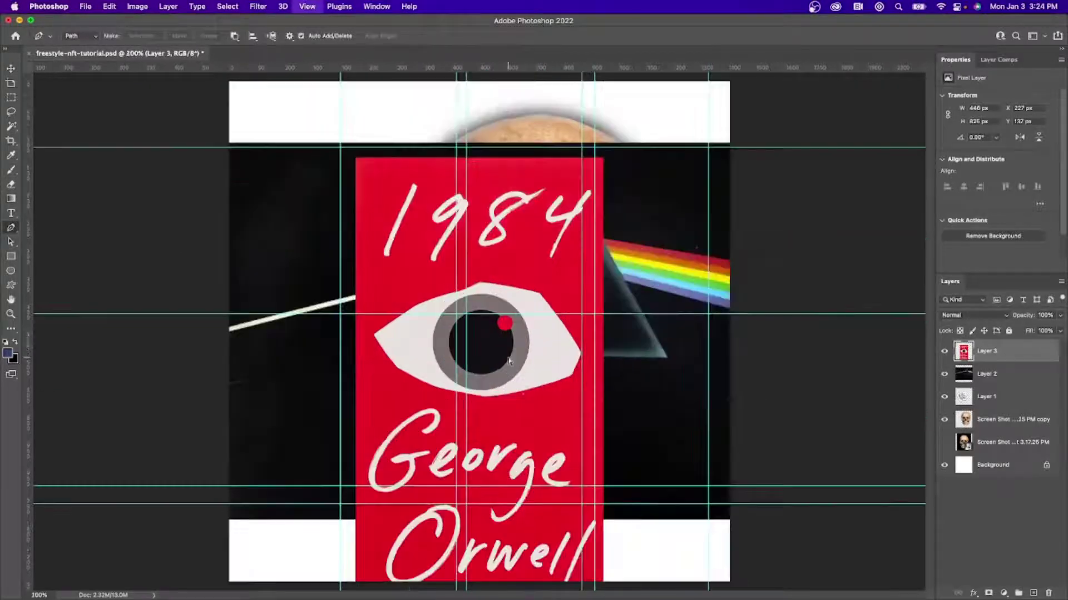
{"action": "key", "text": "super+equal"}
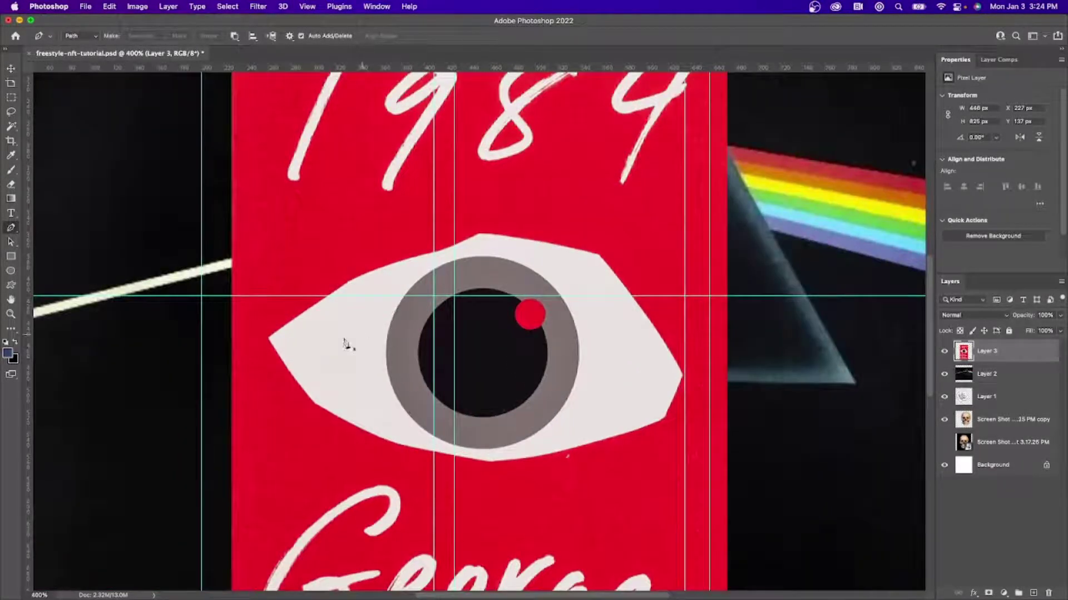
{"action": "left_click", "coordinate": [265, 337]}
{"action": "left_click", "coordinate": [314, 296]}
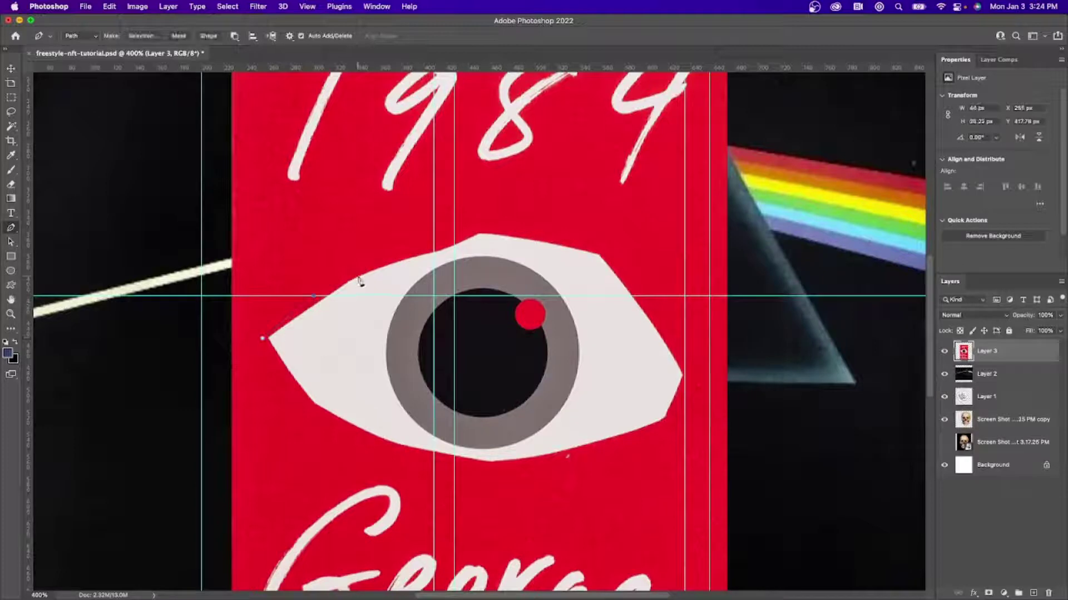
{"action": "left_click", "coordinate": [355, 273]}
{"action": "left_click", "coordinate": [410, 256]}
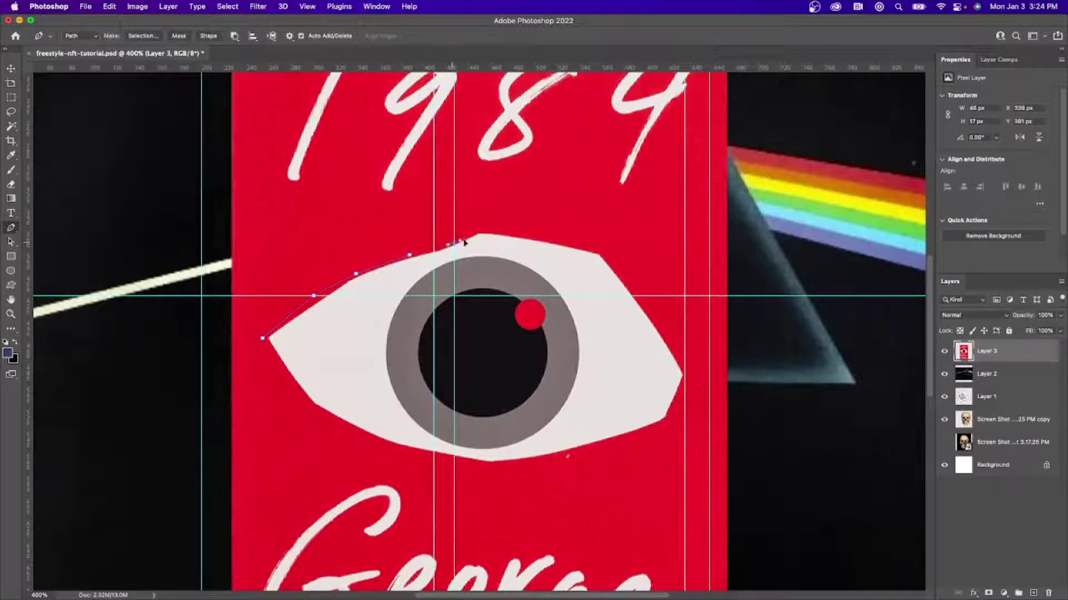
{"action": "left_click", "coordinate": [455, 242]}
{"action": "left_click", "coordinate": [479, 229]}
{"action": "left_click", "coordinate": [540, 239]}
{"action": "left_click", "coordinate": [602, 253]}
Continue anchors around the eye's right and lower edges and close the path at the start point.
{"action": "left_click", "coordinate": [655, 326]}
{"action": "left_click", "coordinate": [684, 377]}
{"action": "left_click", "coordinate": [668, 421]}
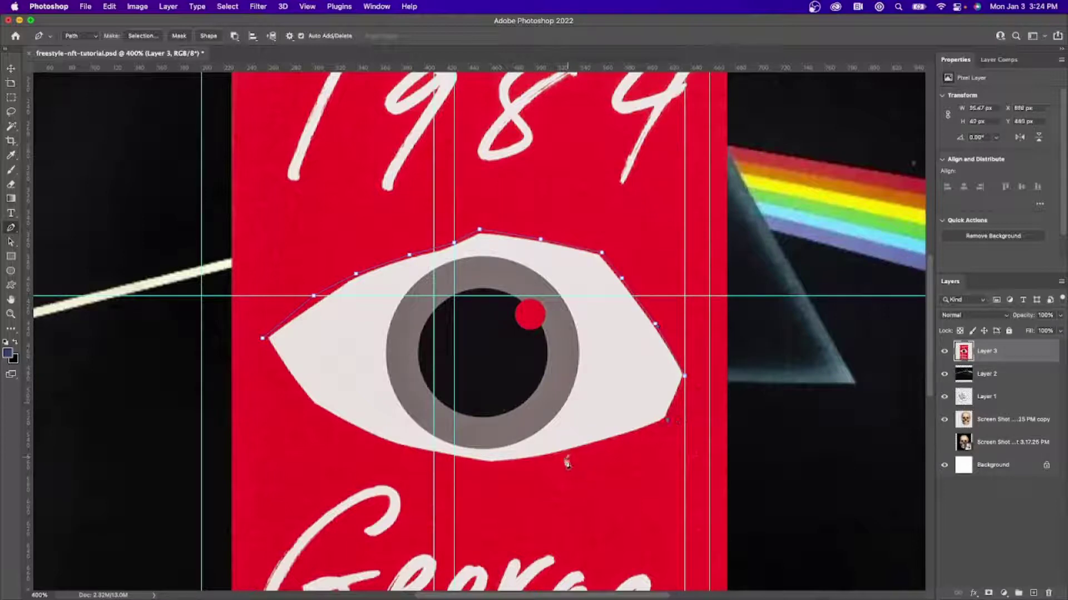
{"action": "left_click", "coordinate": [562, 457]}
{"action": "left_click", "coordinate": [496, 464]}
{"action": "left_click", "coordinate": [381, 442]}
{"action": "left_click", "coordinate": [339, 421]}
{"action": "left_click", "coordinate": [305, 399]}
{"action": "left_click", "coordinate": [263, 338]}
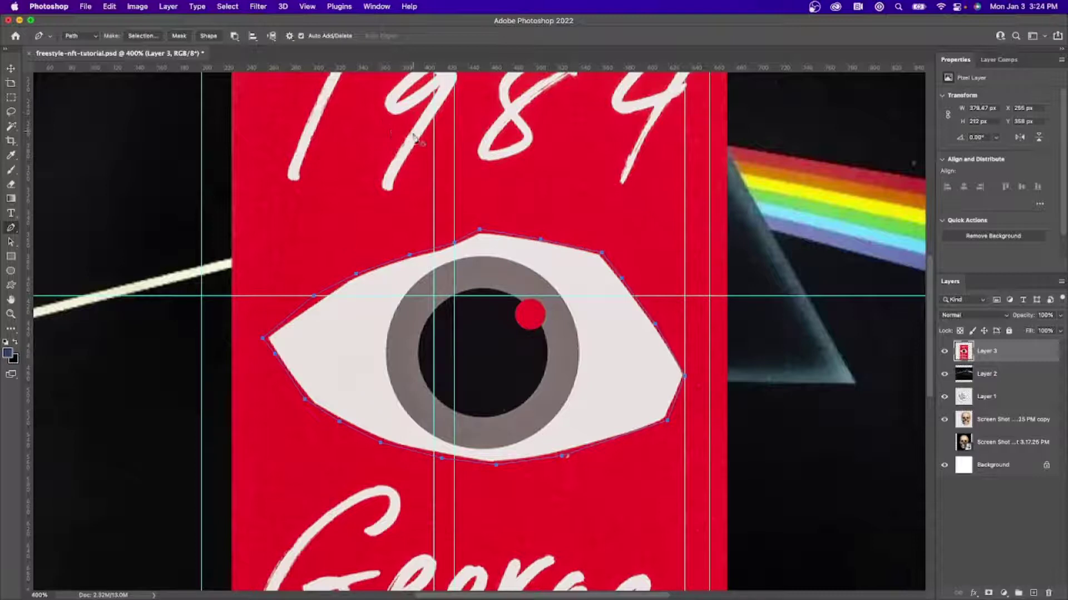
{"action": "left_click", "coordinate": [11, 69]}
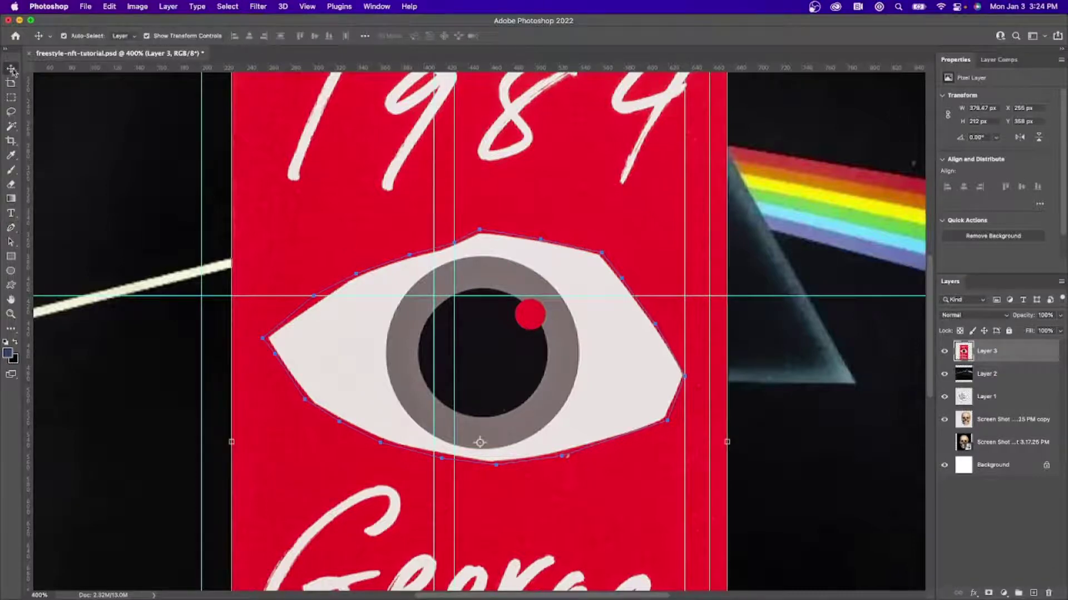
Check the layers under the eye, reselect Layer 3, and switch to the Path Selection tool.
{"action": "right_click", "coordinate": [576, 249]}
{"action": "left_click", "coordinate": [559, 247]}
{"action": "right_click", "coordinate": [560, 246]}
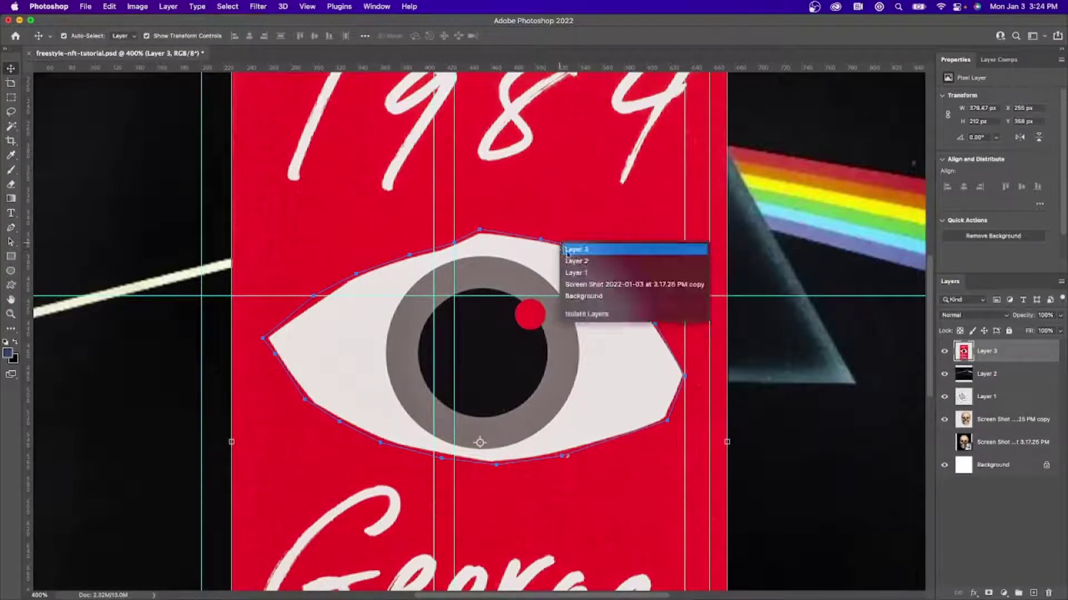
{"action": "left_click", "coordinate": [538, 265]}
{"action": "left_click", "coordinate": [643, 329]}
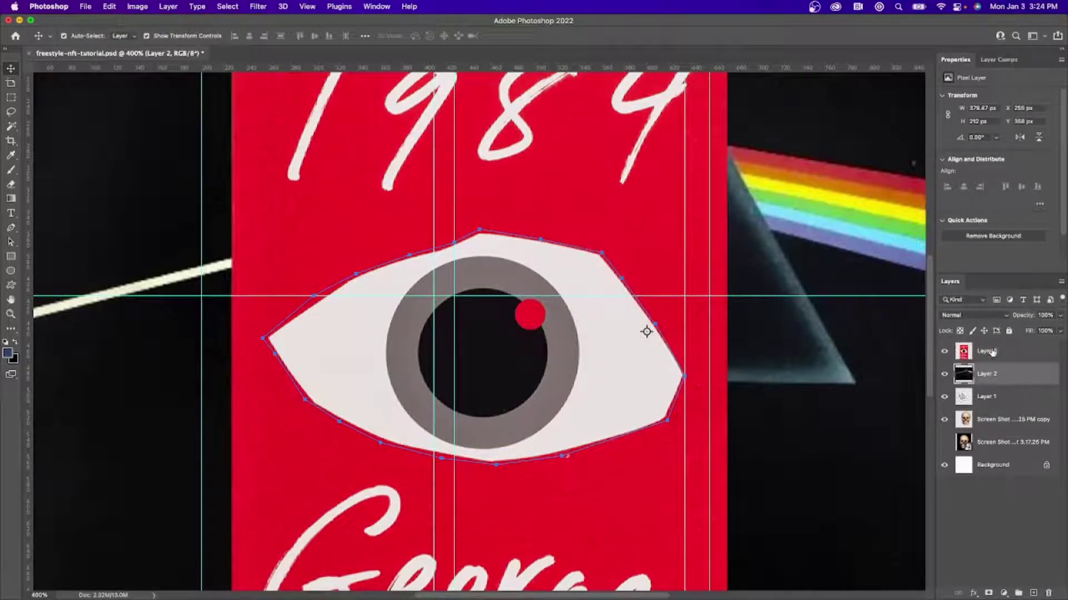
{"action": "left_click", "coordinate": [643, 329]}
{"action": "right_click", "coordinate": [606, 260]}
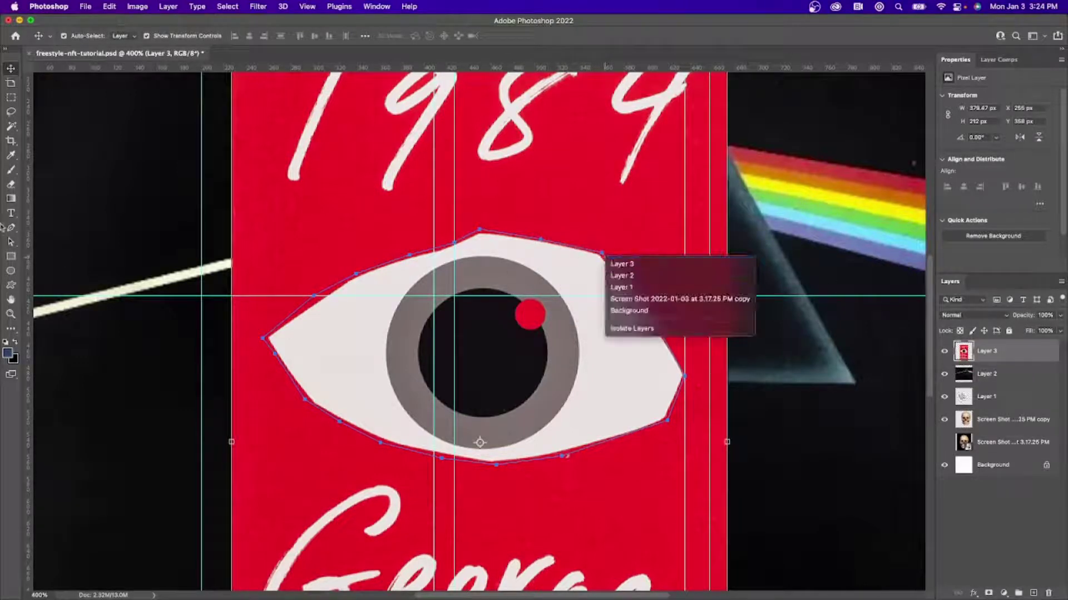
{"action": "key", "text": "Escape"}
{"action": "key", "text": "a"}
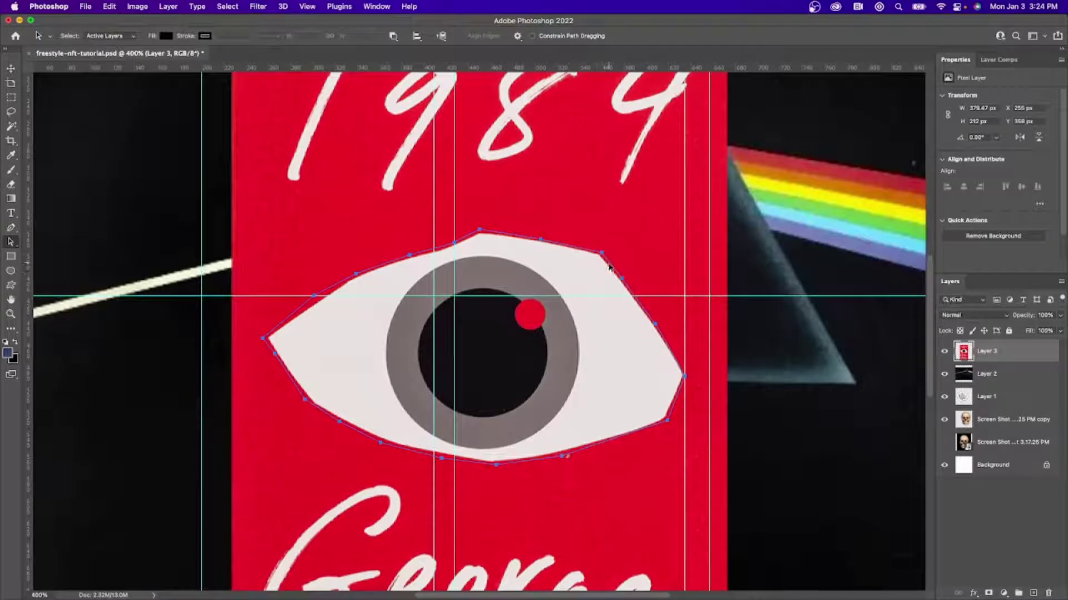
Try making a selection from the eye path and deleting, then undo and restore the path.
{"action": "right_click", "coordinate": [610, 268]}
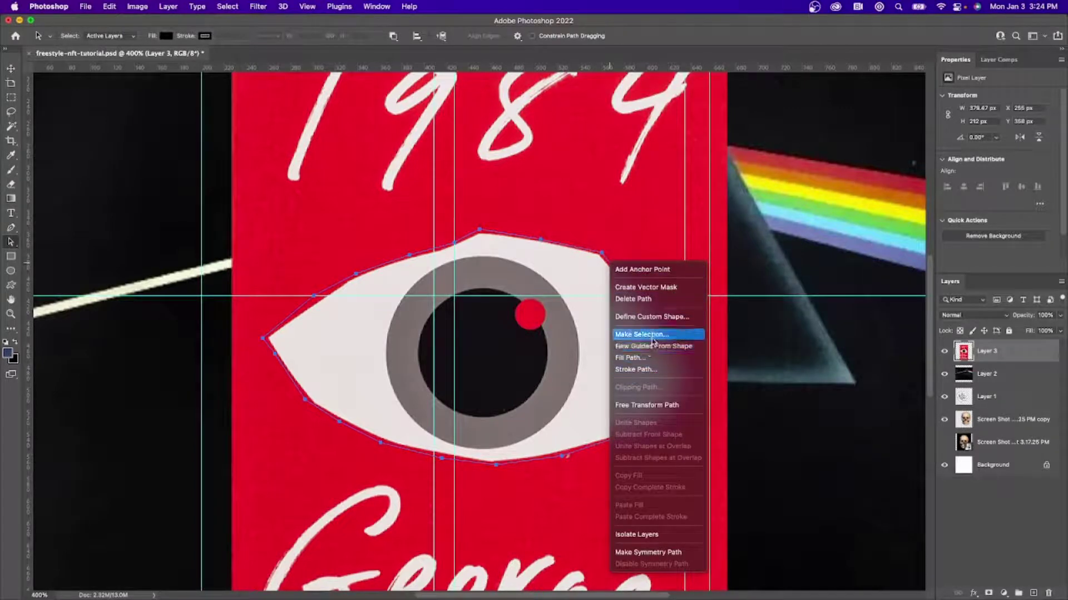
{"action": "left_click", "coordinate": [645, 335]}
{"action": "key", "text": "Return"}
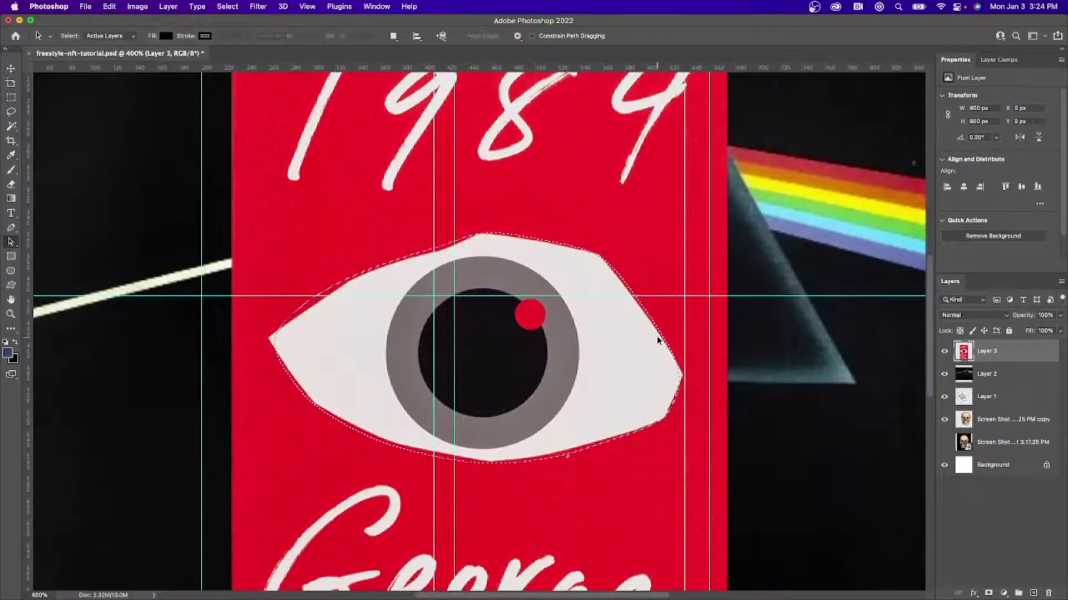
{"action": "key", "text": "BackSpace"}
{"action": "key", "text": "super+z"}
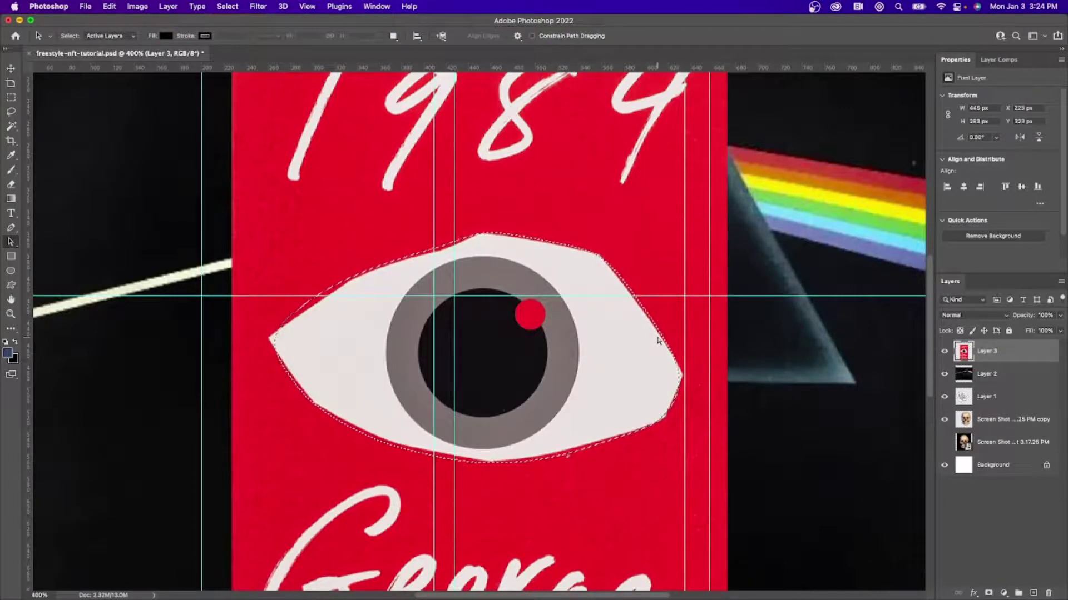
{"action": "left_click", "coordinate": [657, 340]}
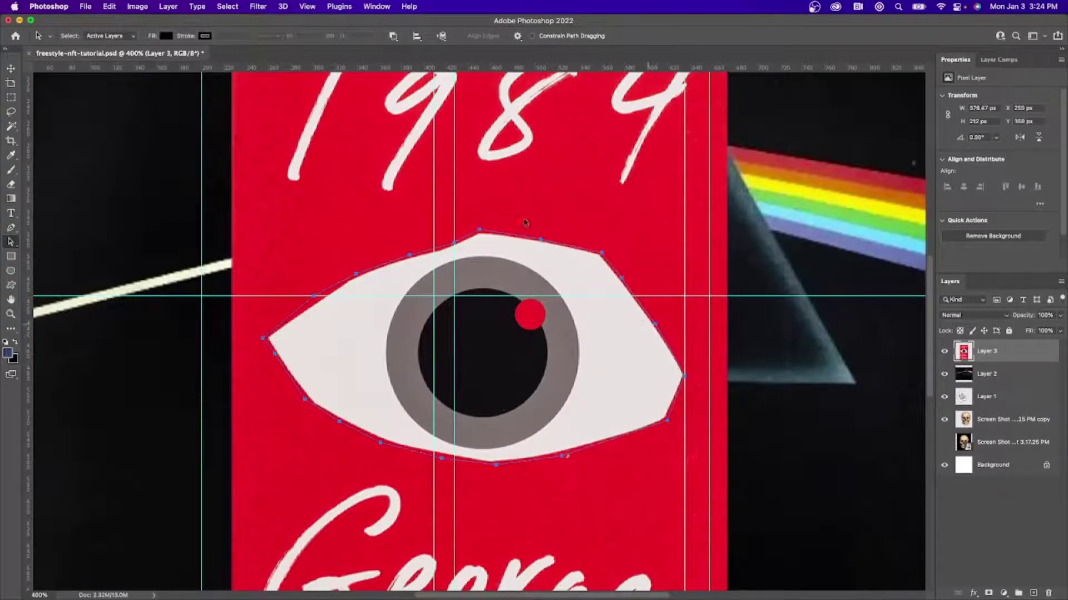
Make a selection from the eye path, invert it, and delete the red cover around the eye.
{"action": "right_click", "coordinate": [610, 271]}
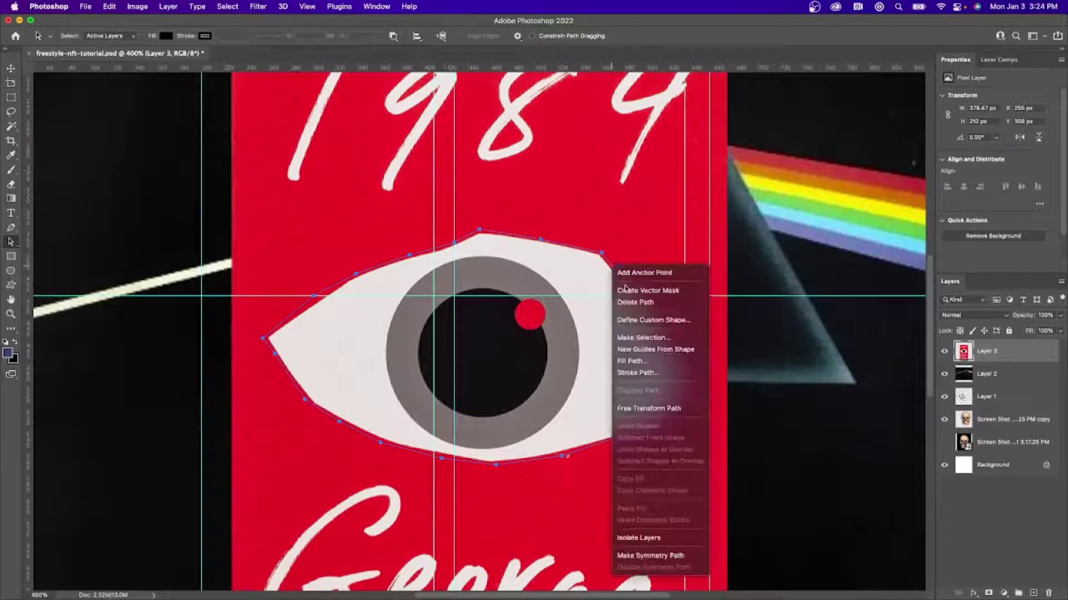
{"action": "left_click", "coordinate": [645, 339]}
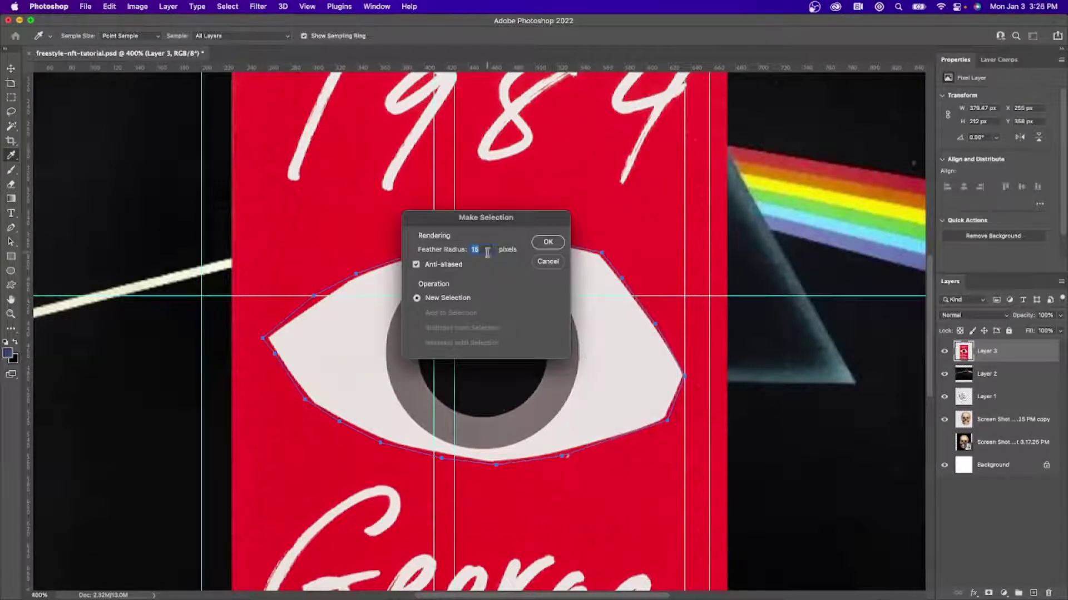
{"action": "left_click", "coordinate": [548, 242]}
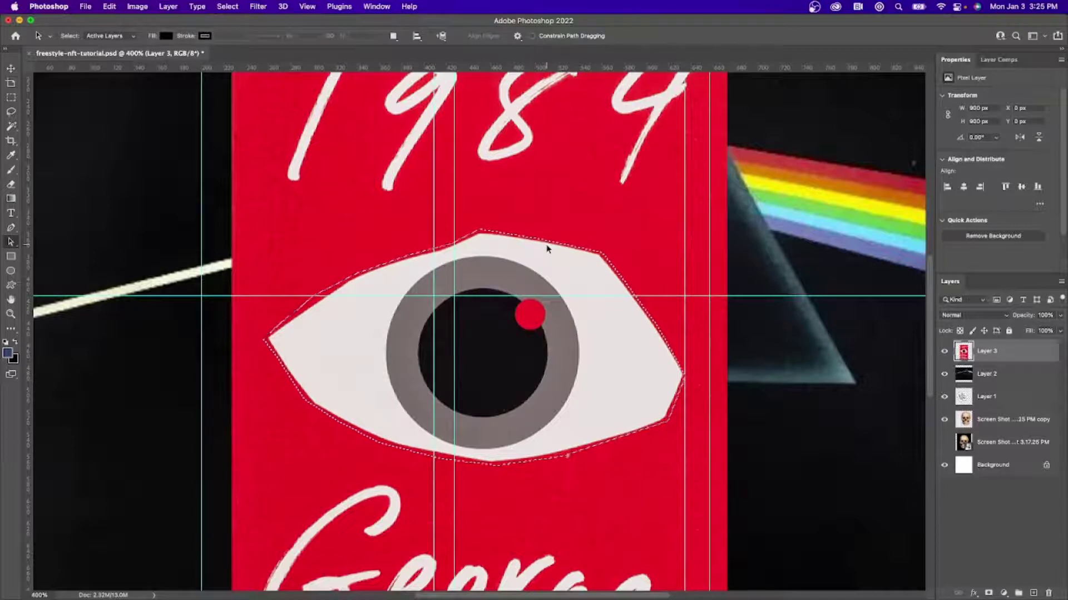
{"action": "key", "text": "super+minus"}
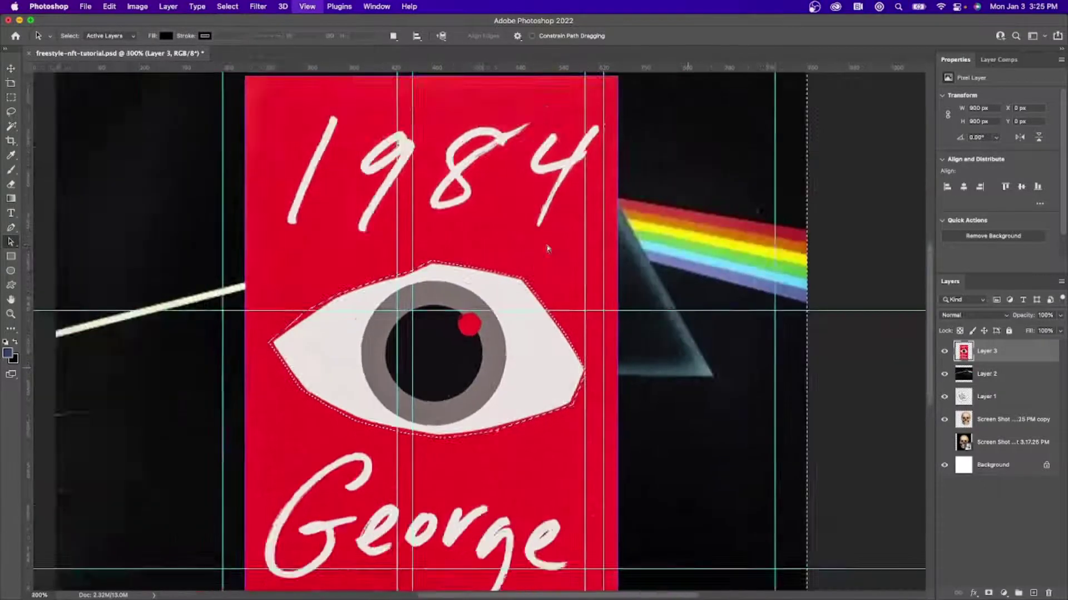
{"action": "key", "text": "super+minus"}
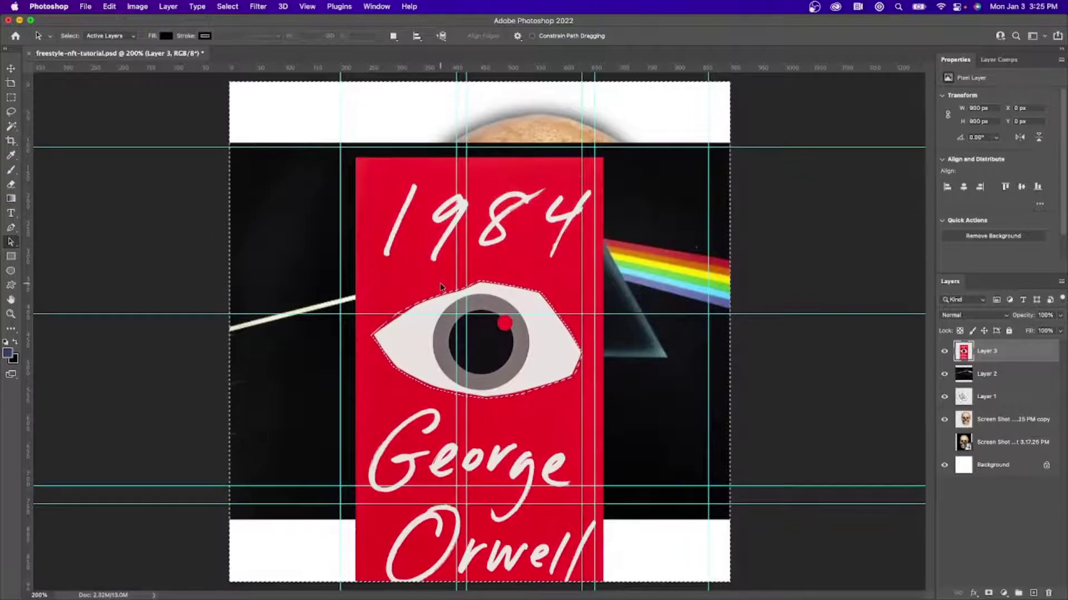
{"action": "key", "text": "Delete"}
{"action": "key", "text": "super+d"}
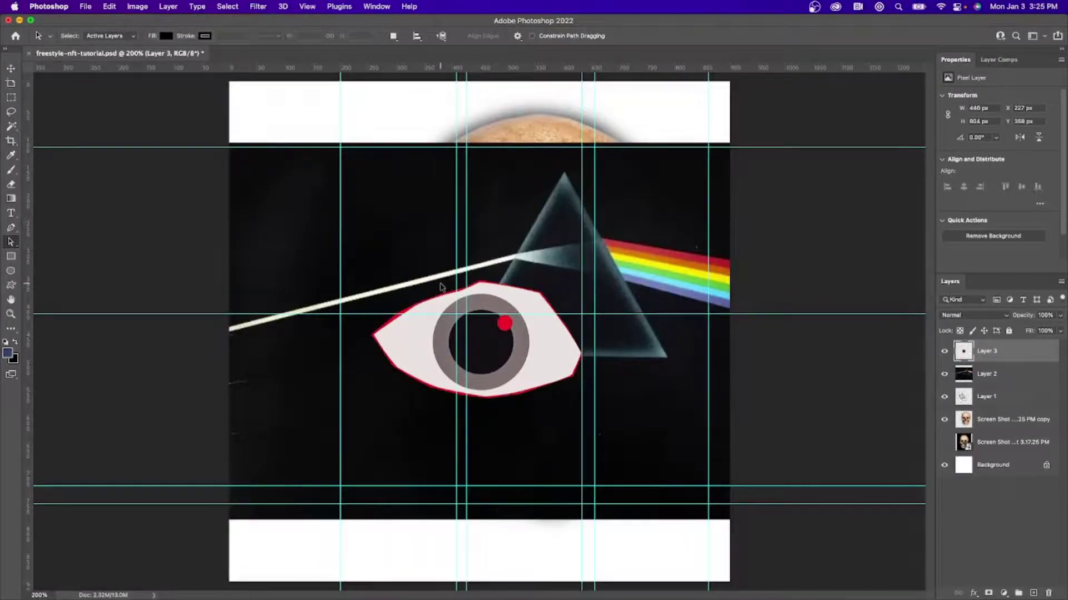
Move the prism Layer 2 below the skull copy layer in the Layers panel.
{"action": "key", "text": "v"}
{"action": "left_click", "coordinate": [988, 374]}
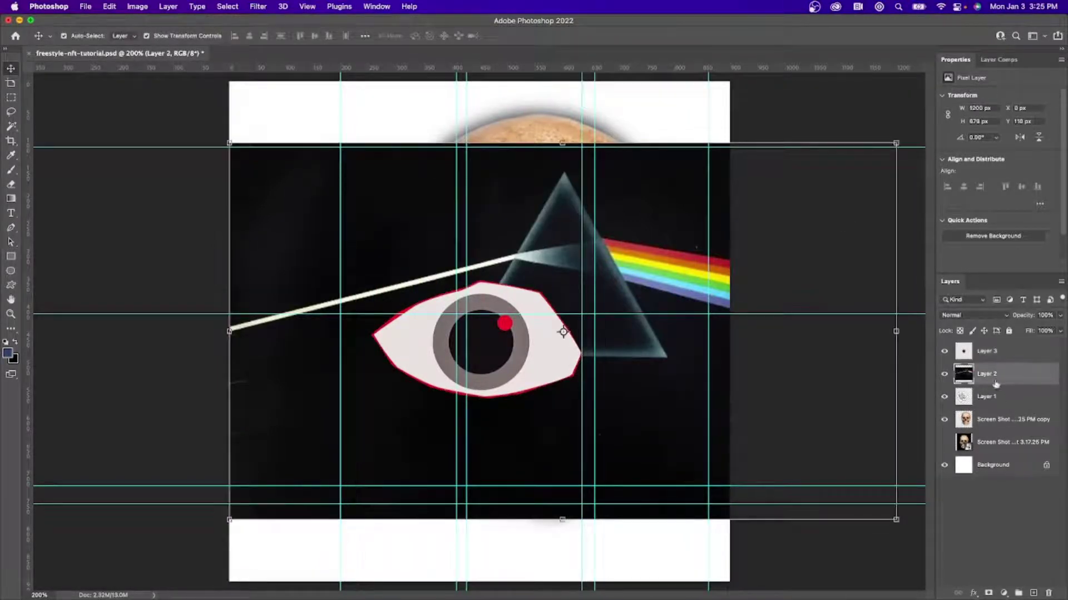
{"action": "left_click_drag", "start_coordinate": [995, 384], "coordinate": [1002, 438]}
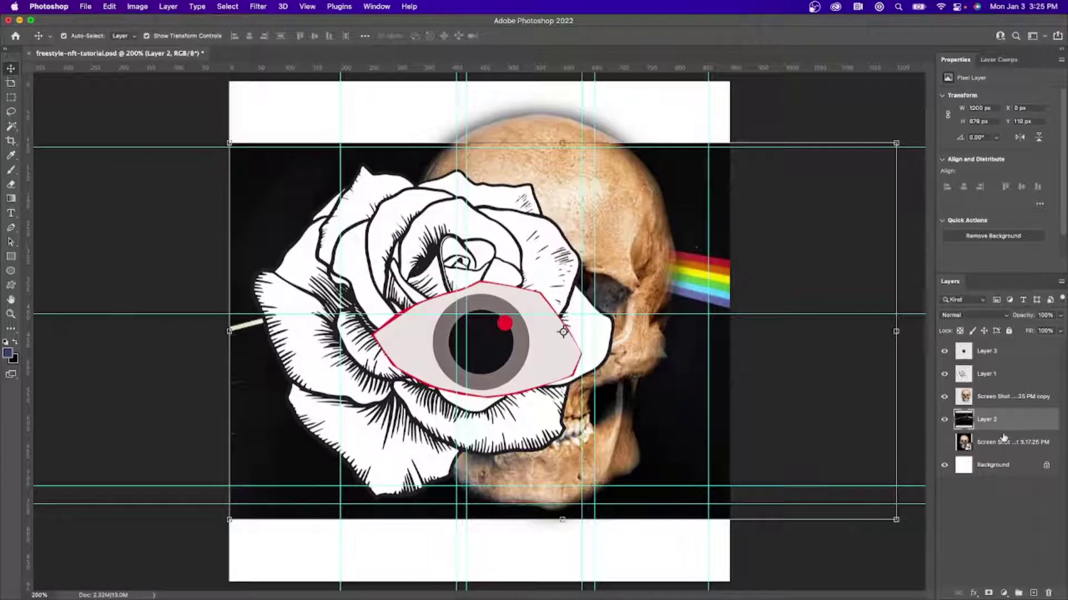
{"action": "left_click", "coordinate": [989, 373]}
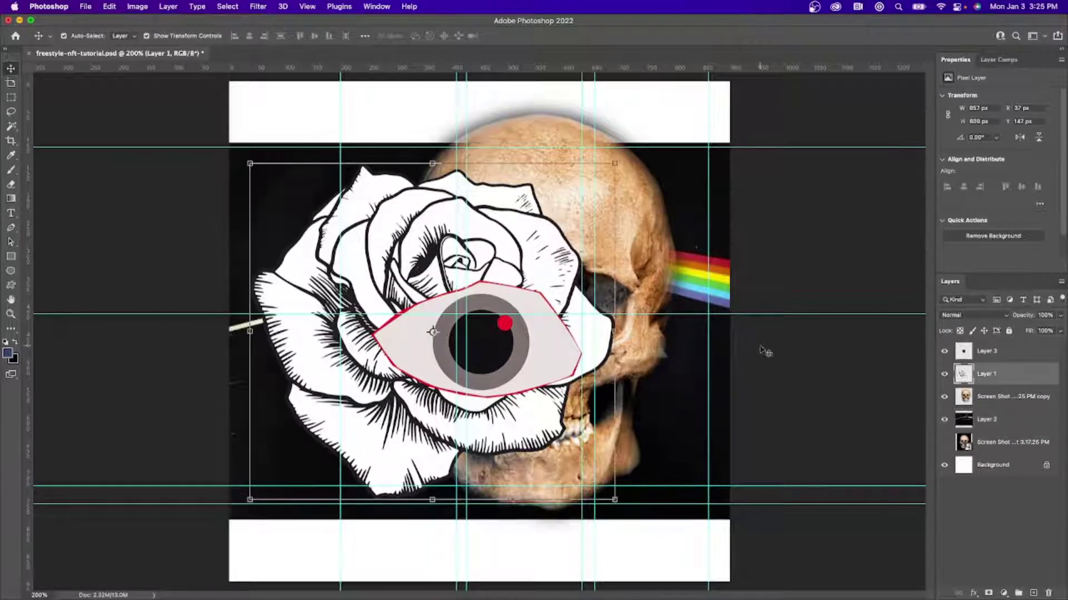
Move the rose layer beneath the skull copy and shift the eye up onto the skull's forehead.
{"action": "key", "text": "super+minus"}
{"action": "key", "text": "super+minus"}
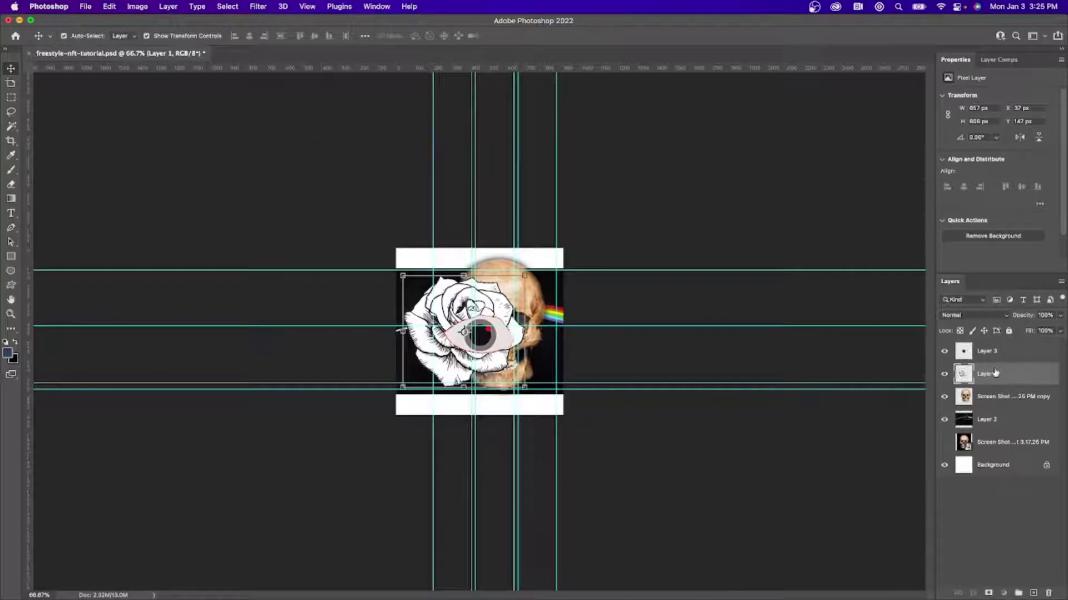
{"action": "left_click_drag", "start_coordinate": [996, 372], "coordinate": [997, 405]}
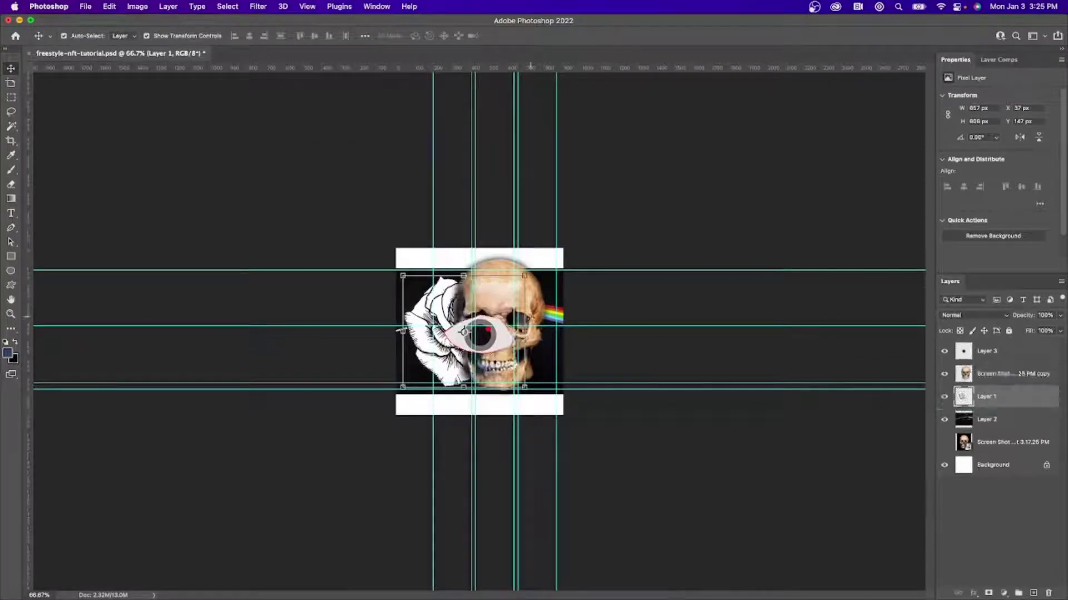
{"action": "key", "text": "super"}
{"action": "left_click_drag", "start_coordinate": [497, 340], "coordinate": [511, 317]}
Delete the red bar below the eye using a rectangular selection, then deselect.
{"action": "left_click", "coordinate": [10, 97]}
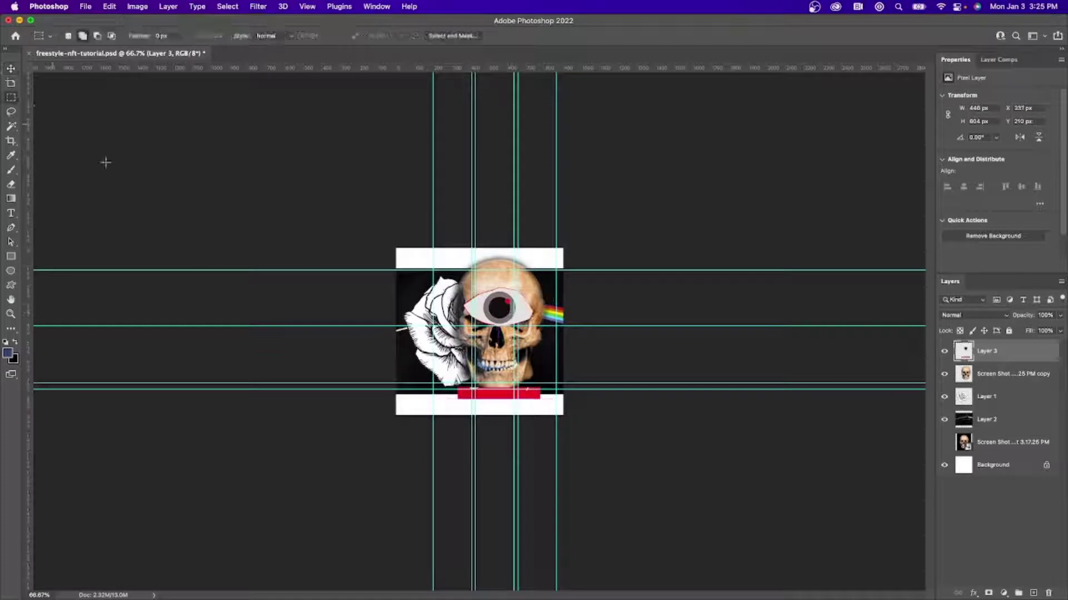
{"action": "left_click_drag", "start_coordinate": [441, 368], "coordinate": [548, 410]}
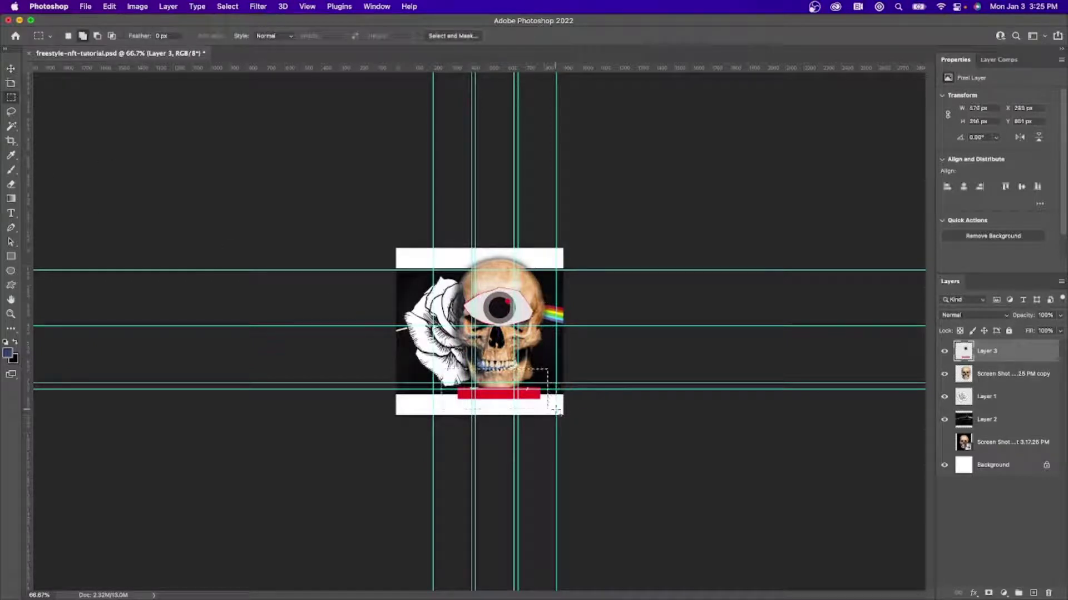
{"action": "key", "text": "Delete"}
{"action": "left_click", "coordinate": [10, 68]}
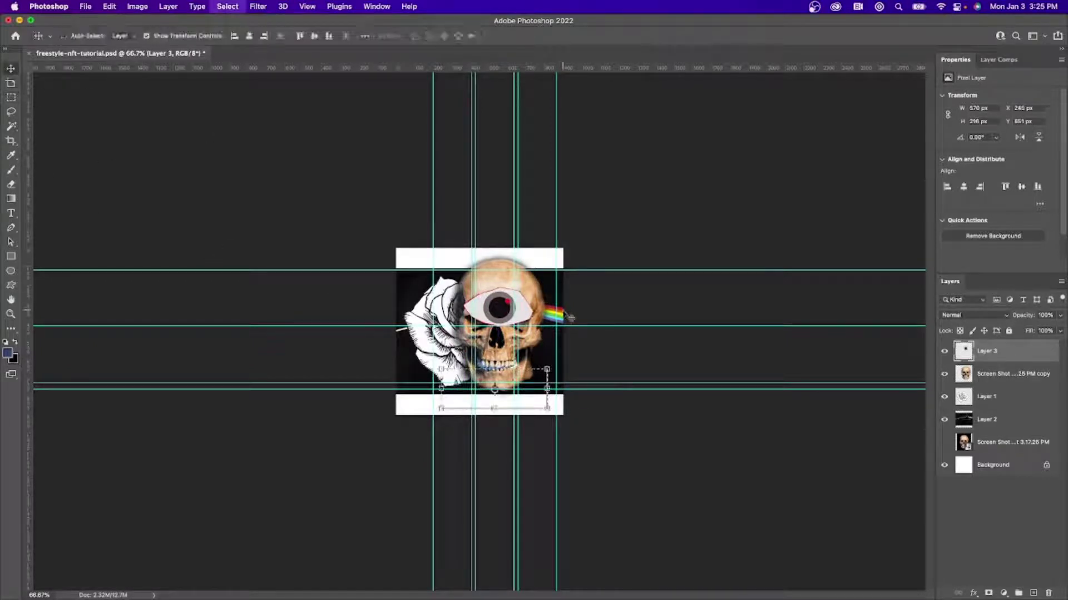
{"action": "key", "text": "super+d"}
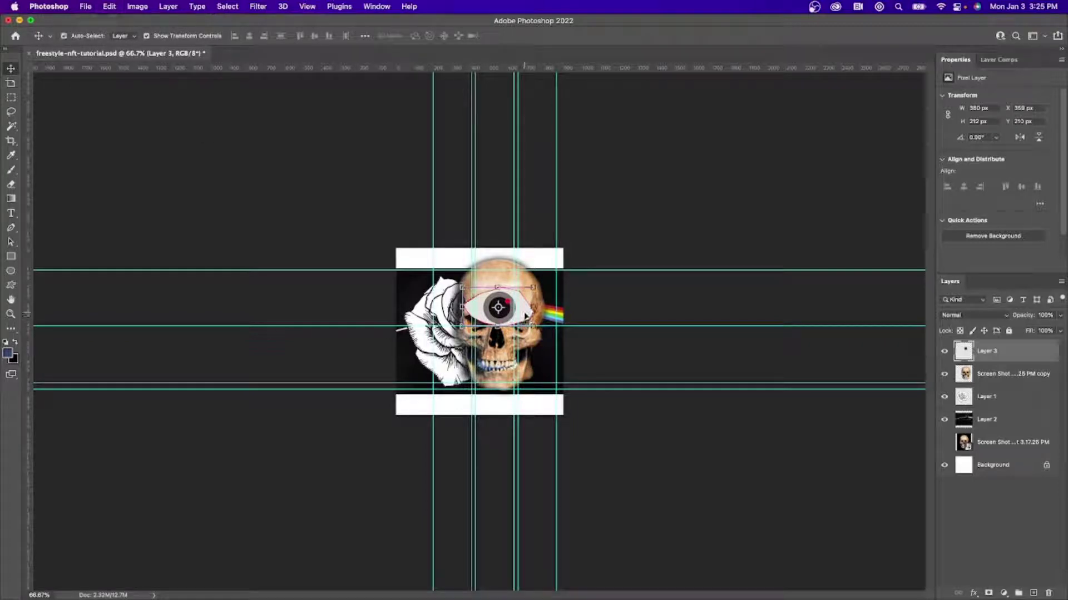
Nudge the eye on the forehead, scale it to about 48%, and check it at 100%.
{"action": "left_click_drag", "start_coordinate": [498, 308], "coordinate": [522, 317]}
{"action": "key", "text": "super+t"}
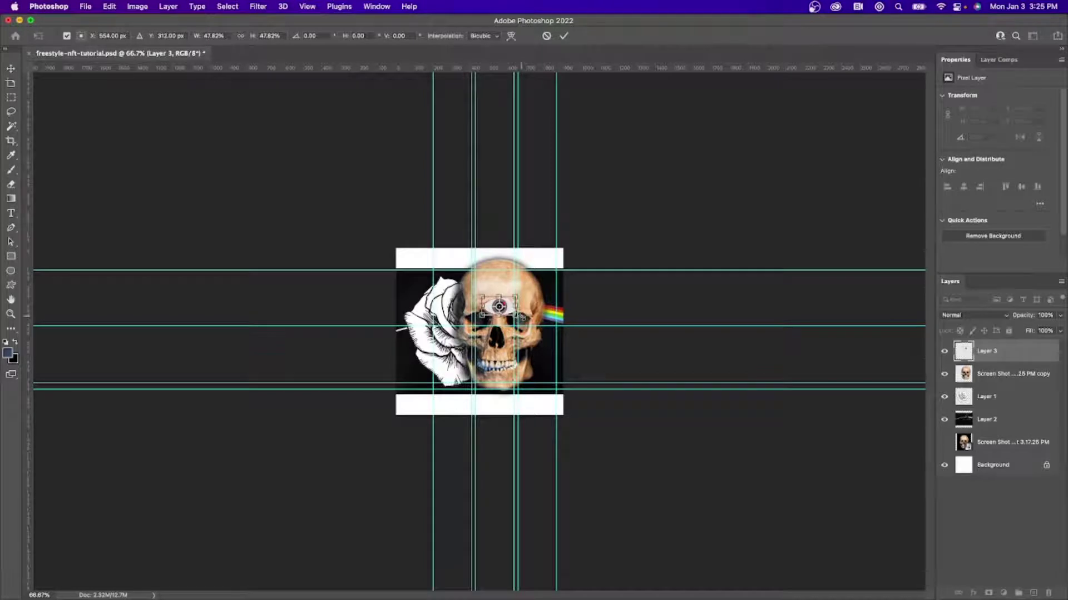
{"action": "key", "text": "Return"}
{"action": "key", "text": "super+plus"}
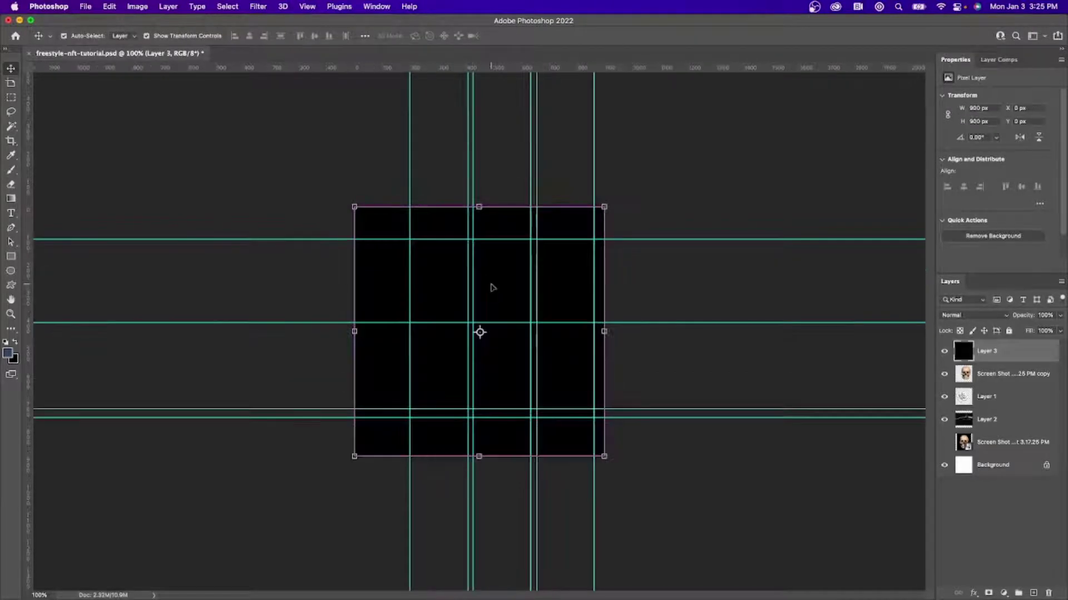
{"action": "key", "text": "super"}
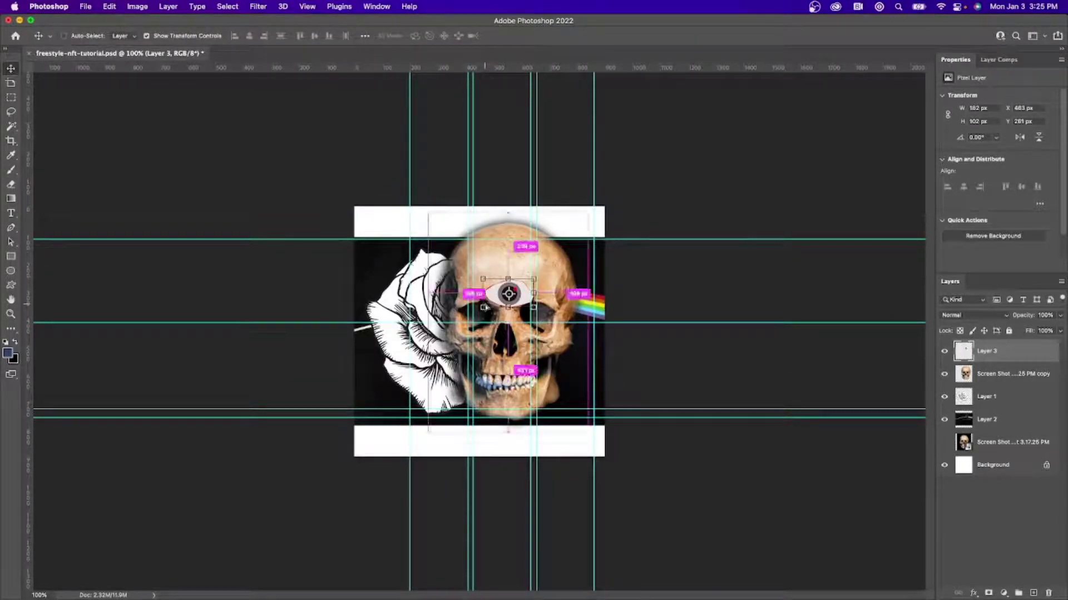
{"action": "key", "text": "super+plus"}
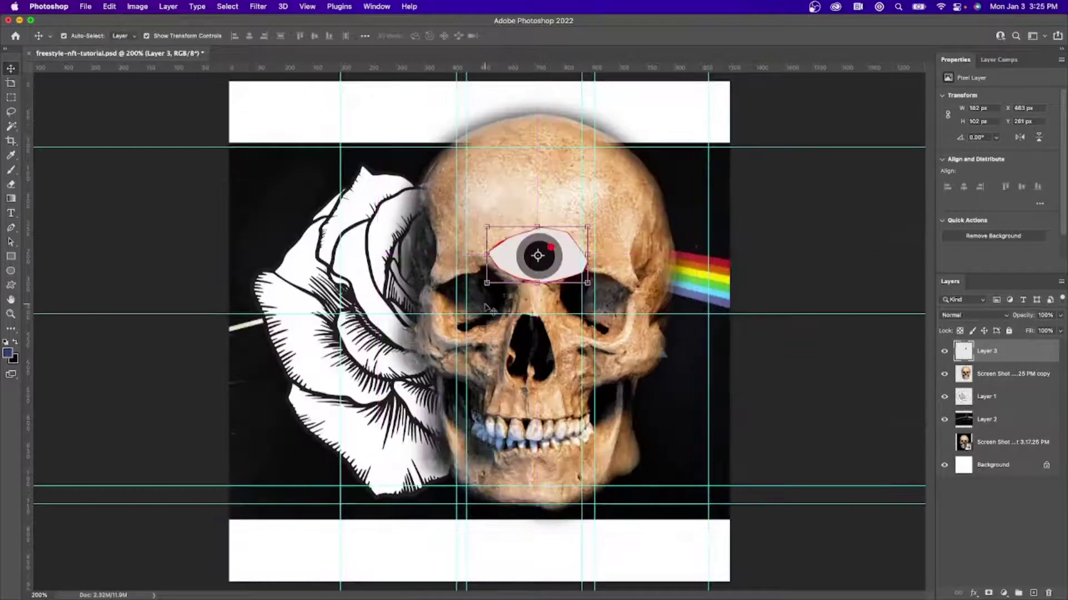
{"action": "key", "text": "super+minus"}
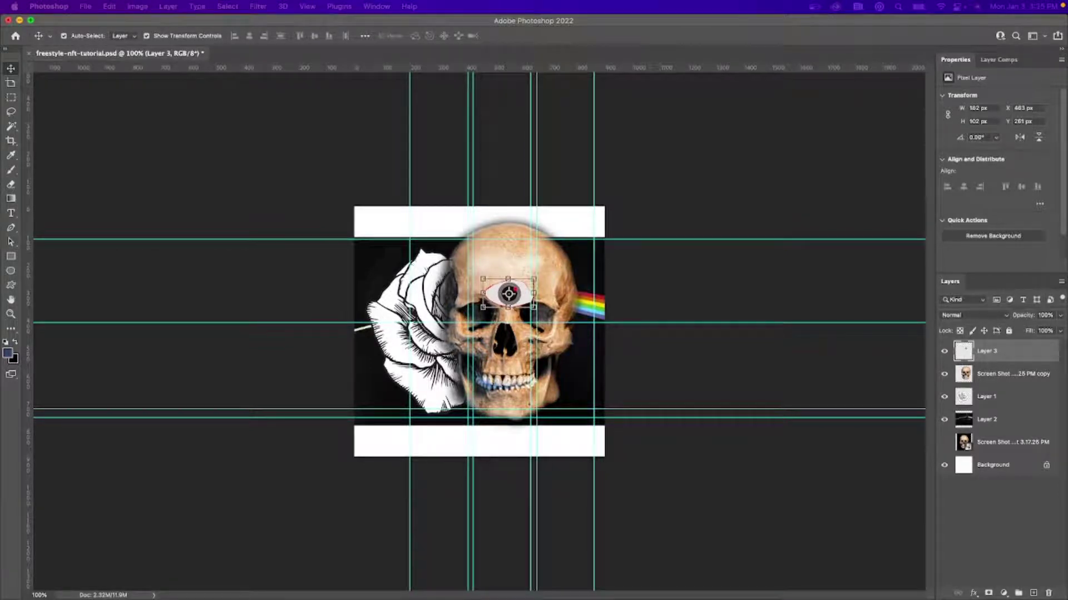
Place texture-1 through texture-4 and hide the texture and artwork layers down to Layer 1.
{"action": "left_click_drag", "start_coordinate": [468, 317], "coordinate": [467, 298]}
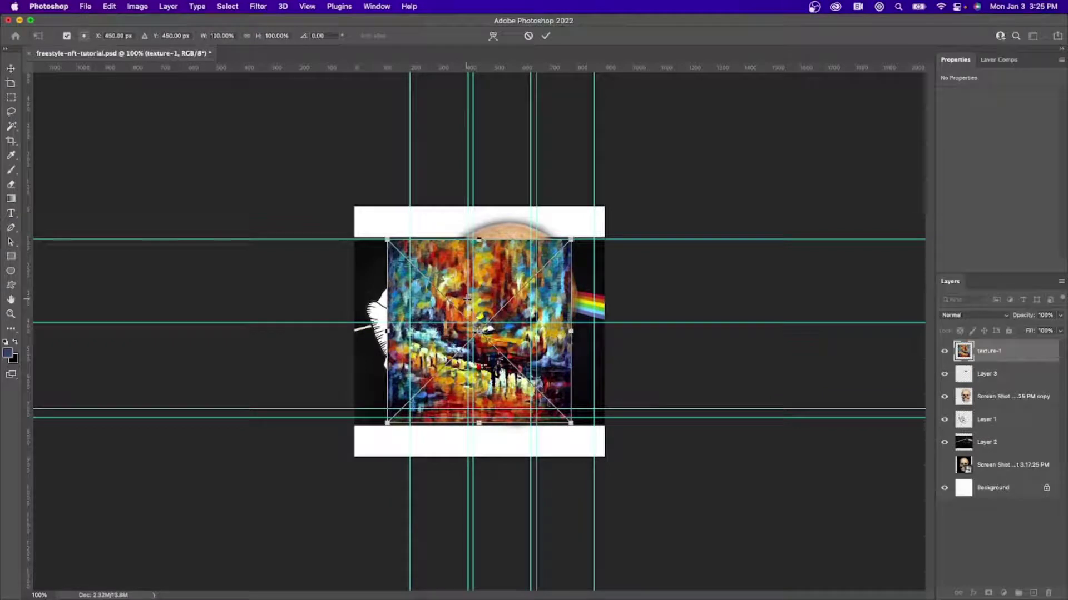
{"action": "key", "text": "Return"}
{"action": "key", "text": "Return"}
{"action": "key", "text": "Return"}
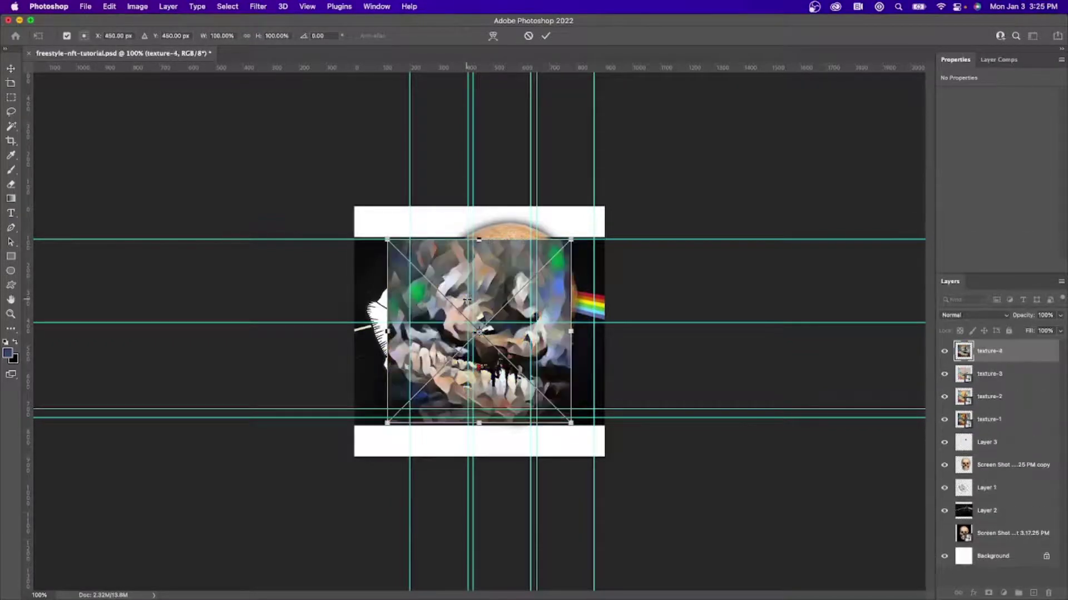
{"action": "key", "text": "Return"}
{"action": "left_click", "coordinate": [787, 339]}
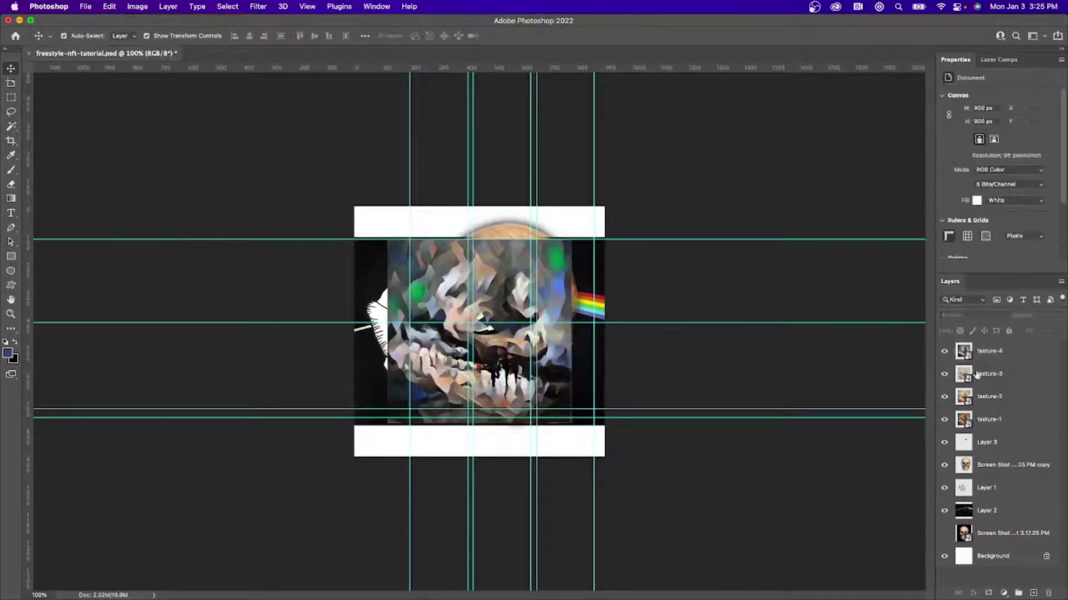
{"action": "left_click_drag", "start_coordinate": [945, 353], "coordinate": [948, 534]}
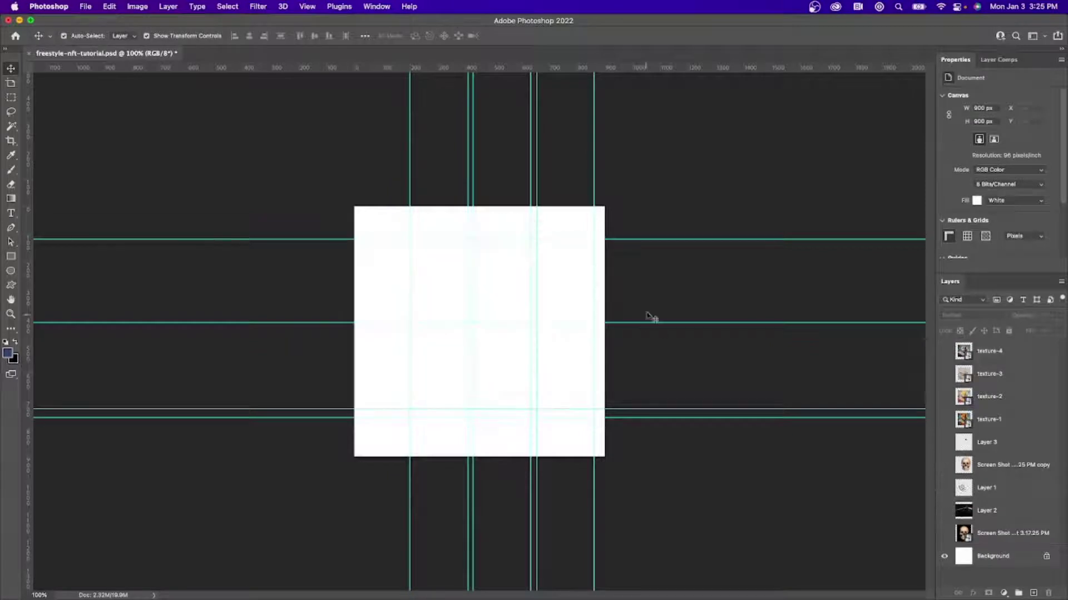
Draw a tall blue rectangle near the left edge and add a copy stretched to the canvas bottom.
{"action": "left_click", "coordinate": [11, 259]}
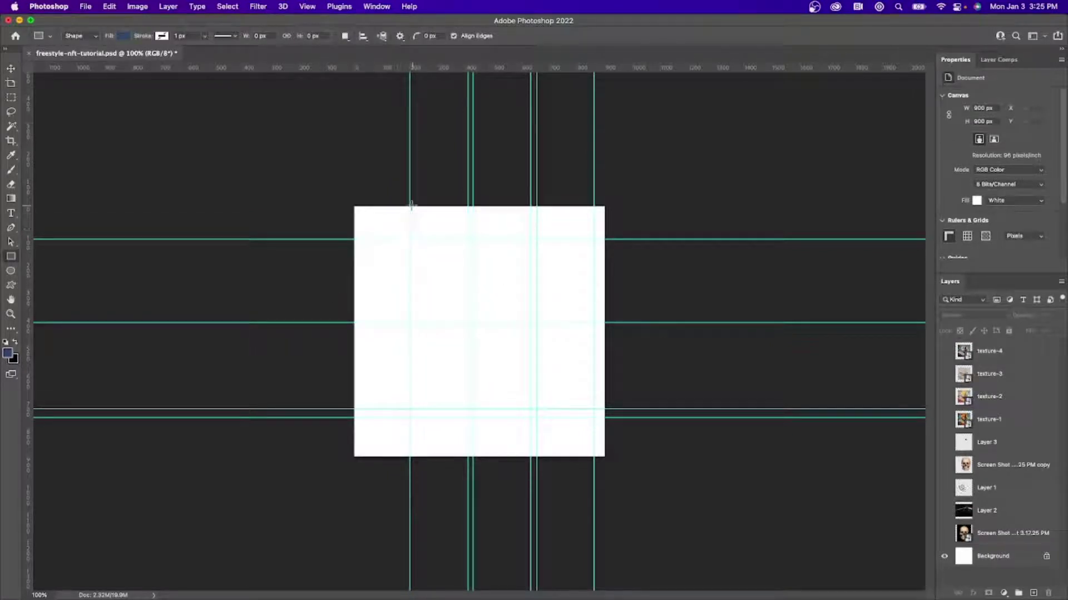
{"action": "left_click_drag", "start_coordinate": [363, 200], "coordinate": [422, 374]}
{"action": "left_click", "coordinate": [11, 68]}
{"action": "left_click", "coordinate": [431, 174]}
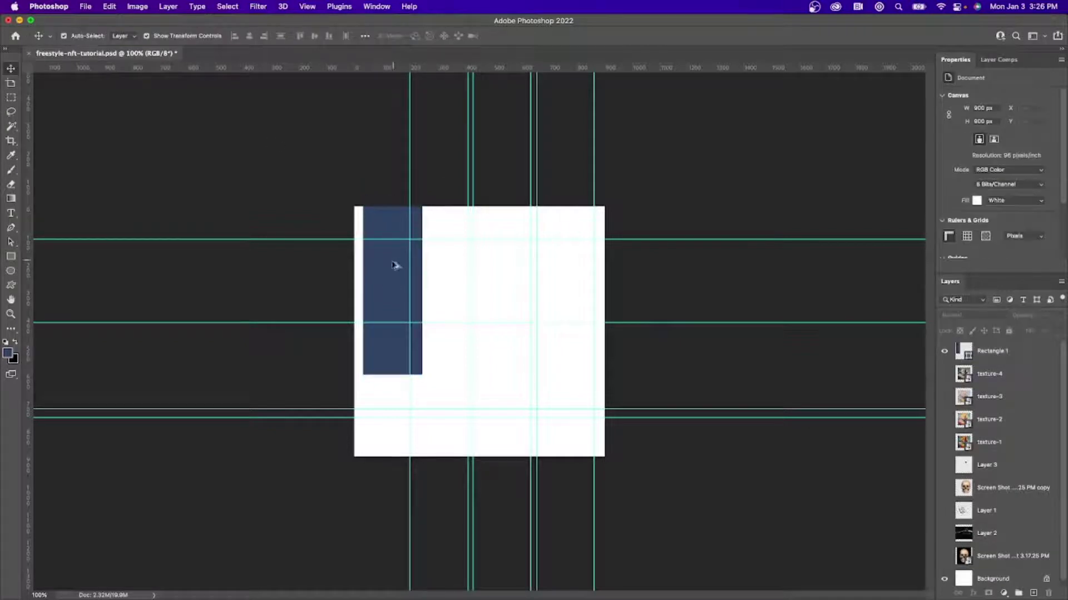
{"action": "left_click_drag", "start_coordinate": [395, 262], "coordinate": [441, 331]}
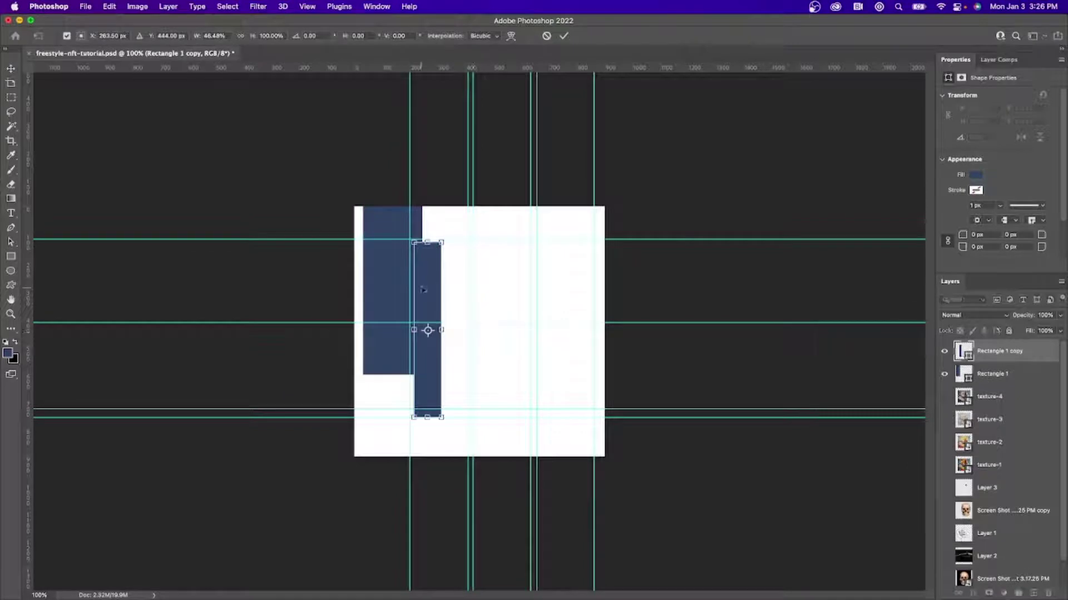
{"action": "left_click_drag", "start_coordinate": [427, 417], "coordinate": [427, 463]}
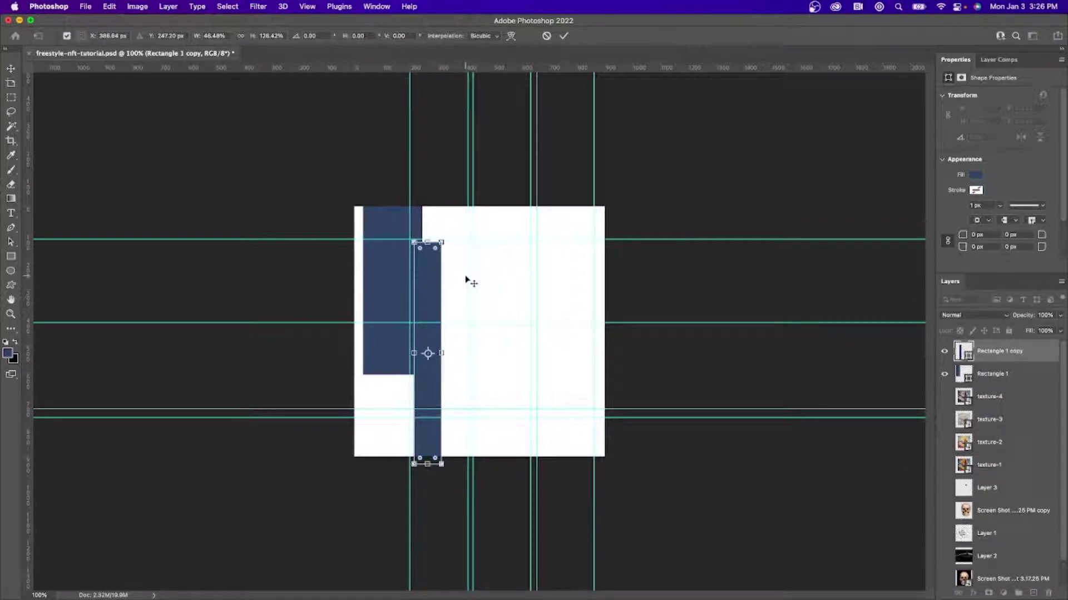
{"action": "key", "text": "Return"}
Duplicate the strip twice more, each copy further to the right.
{"action": "left_click_drag", "start_coordinate": [427, 281], "coordinate": [492, 284]}
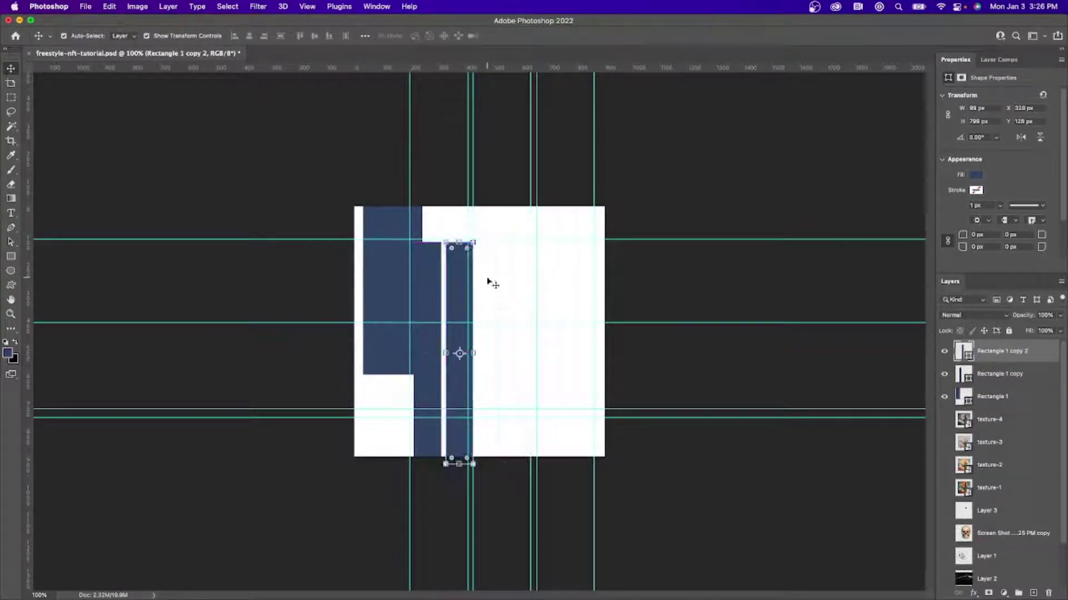
{"action": "left_click", "coordinate": [243, 244]}
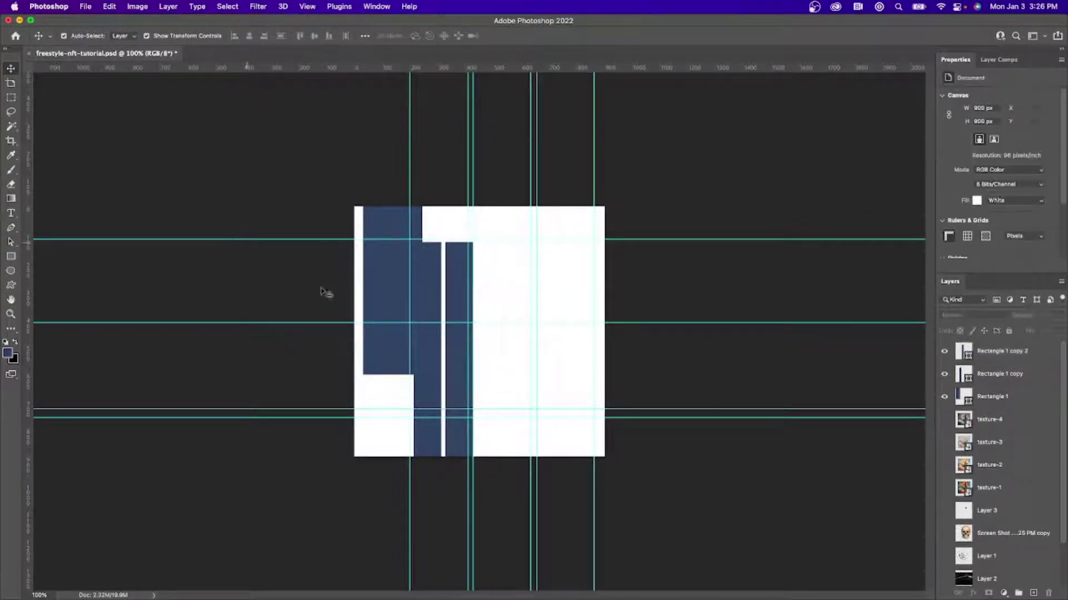
{"action": "left_click_drag", "start_coordinate": [453, 295], "coordinate": [479, 292]}
{"action": "left_click", "coordinate": [172, 233]}
Turn rectangle copies into a wide block at the top right and a thin horizontal bar.
{"action": "left_click_drag", "start_coordinate": [383, 279], "coordinate": [511, 272]}
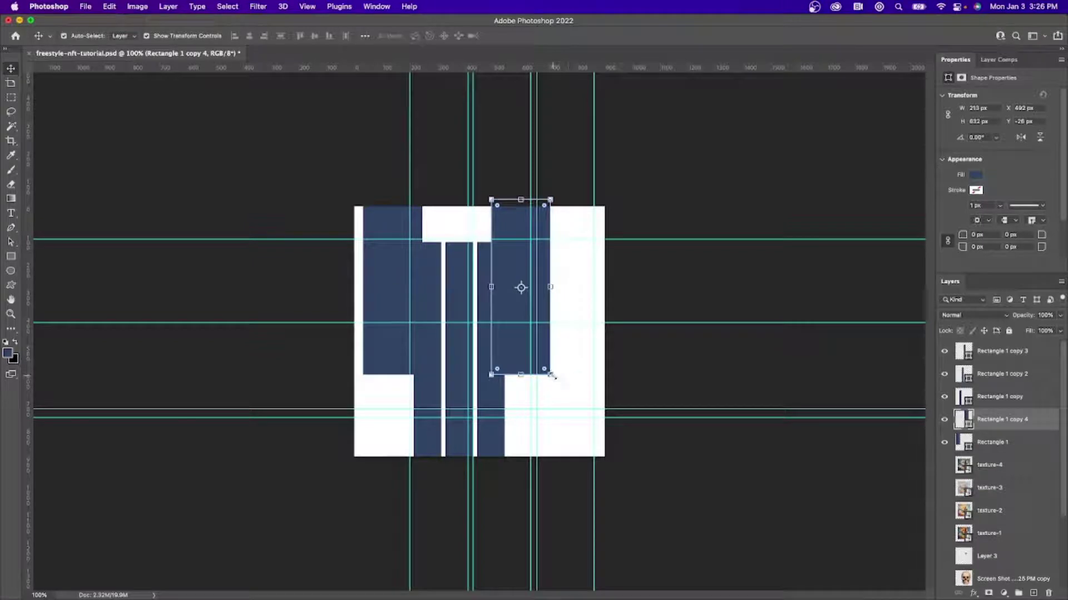
{"action": "left_click_drag", "start_coordinate": [550, 375], "coordinate": [604, 315]}
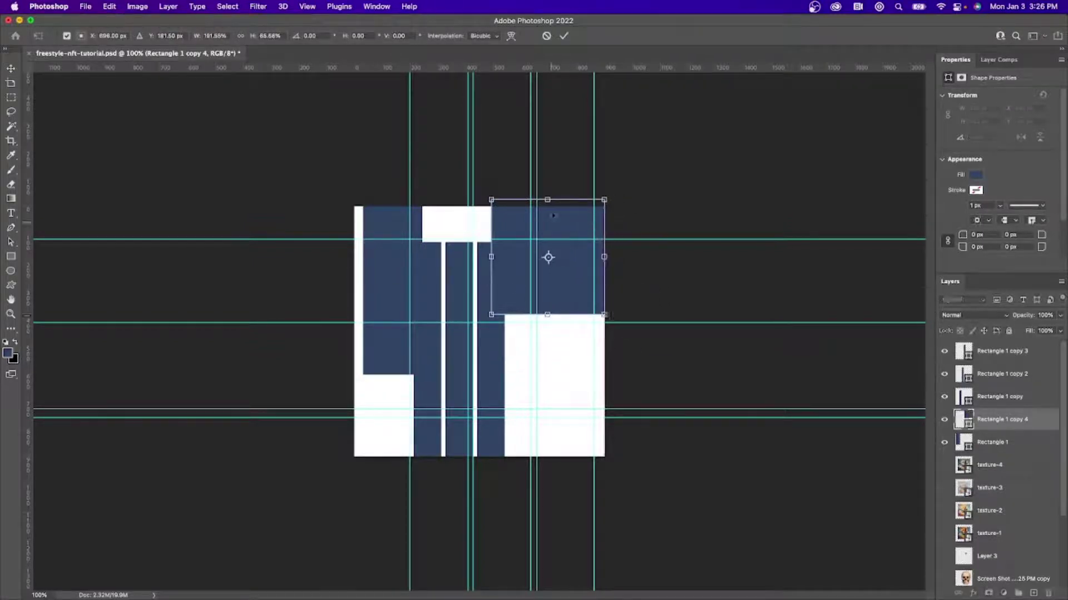
{"action": "left_click_drag", "start_coordinate": [548, 199], "coordinate": [547, 210]}
{"action": "left_click_drag", "start_coordinate": [604, 262], "coordinate": [565, 396]}
{"action": "key", "text": "Return"}
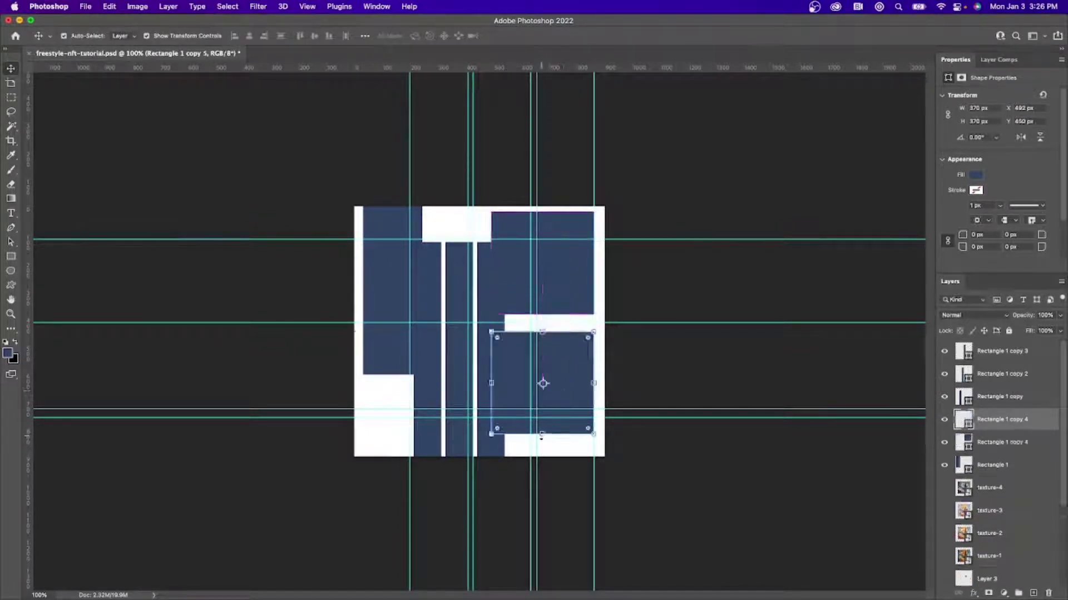
{"action": "left_click_drag", "start_coordinate": [543, 434], "coordinate": [586, 390]}
{"action": "key", "text": "Return"}
Group all the rectangle layers and name the group 'mask-group'.
{"action": "left_click", "coordinate": [661, 377]}
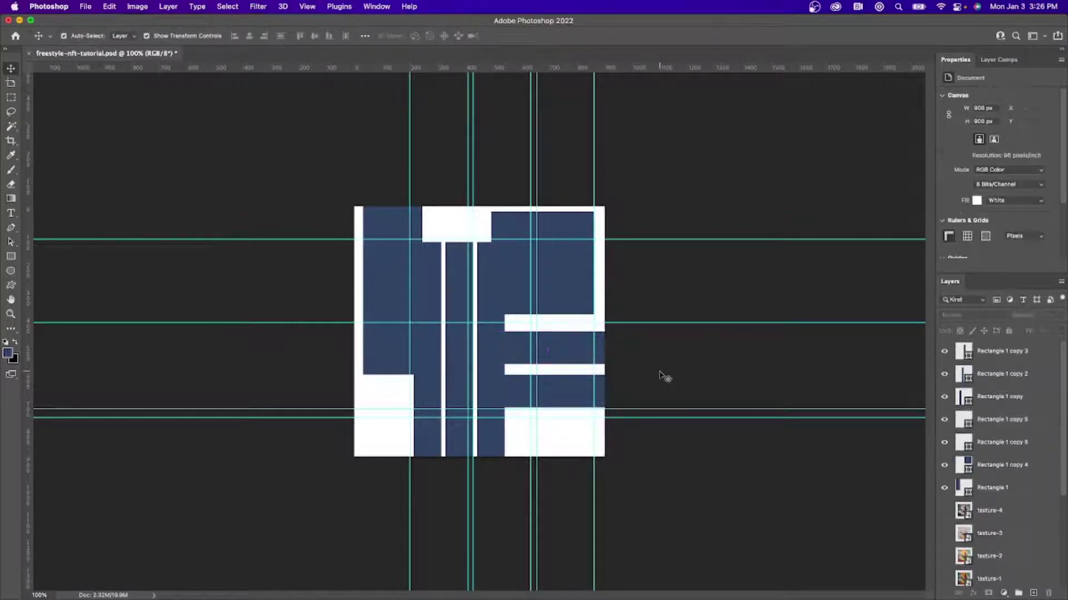
{"action": "left_click", "coordinate": [996, 490]}
{"action": "left_click", "coordinate": [997, 353], "text": "shift"}
{"action": "key", "text": "super+g"}
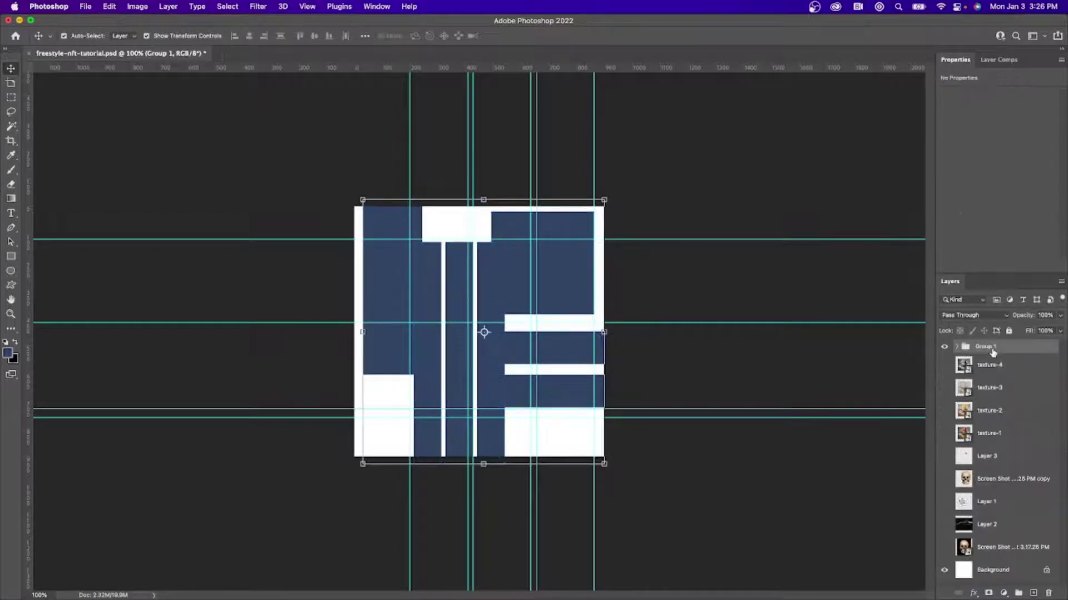
{"action": "type", "text": "mask-group"}
{"action": "key", "text": "Return"}
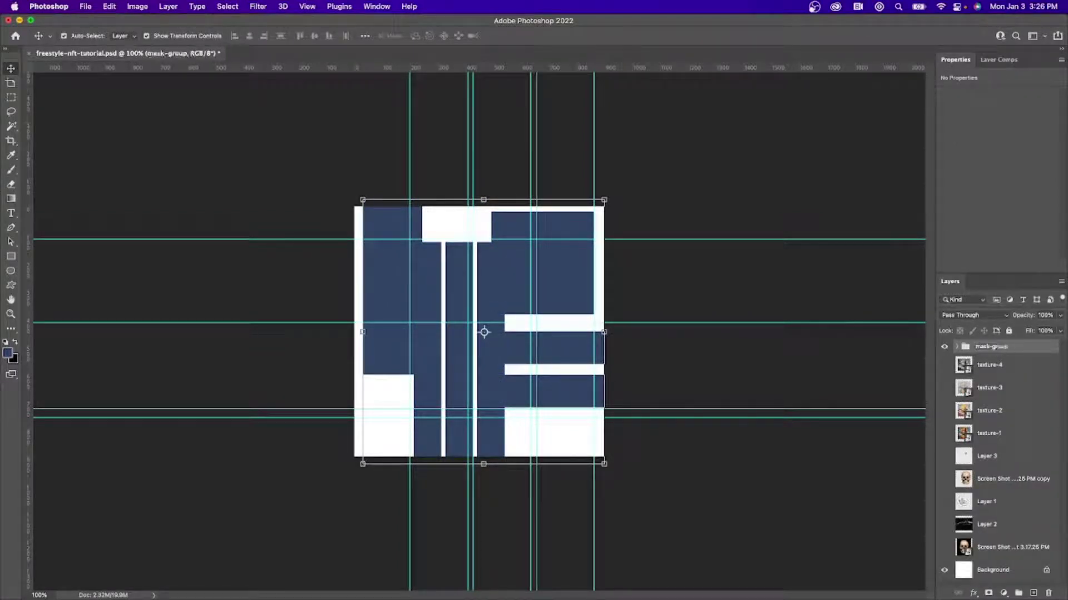
Rasterize the four texture layers and group them together.
{"action": "left_click", "coordinate": [990, 364]}
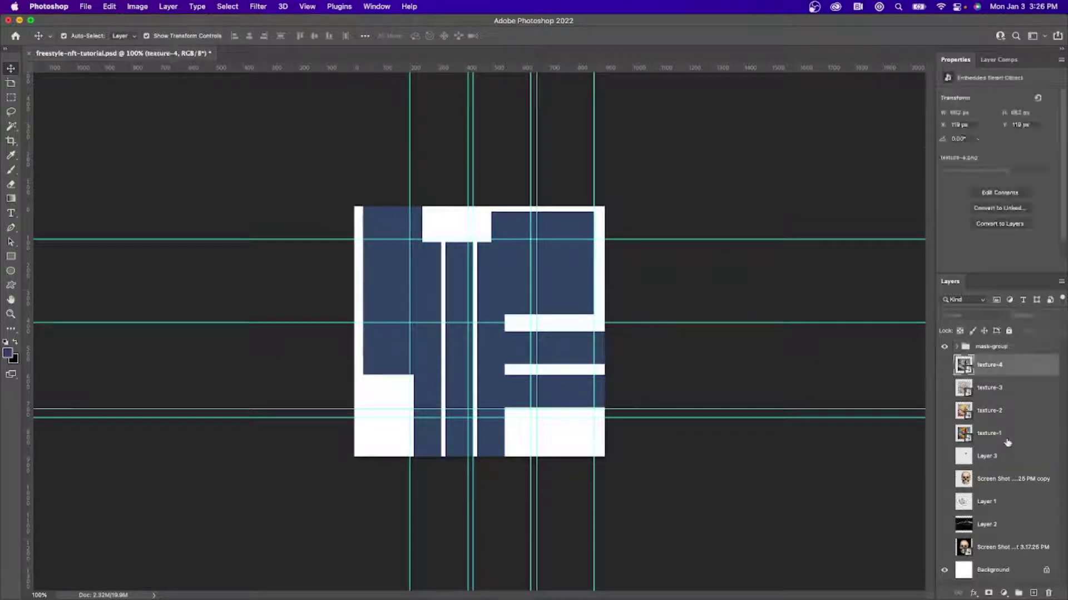
{"action": "left_click", "coordinate": [1007, 439], "text": "shift"}
{"action": "right_click", "coordinate": [982, 439]}
{"action": "scroll", "coordinate": [895, 534], "scroll_direction": "down", "scroll_amount": 5}
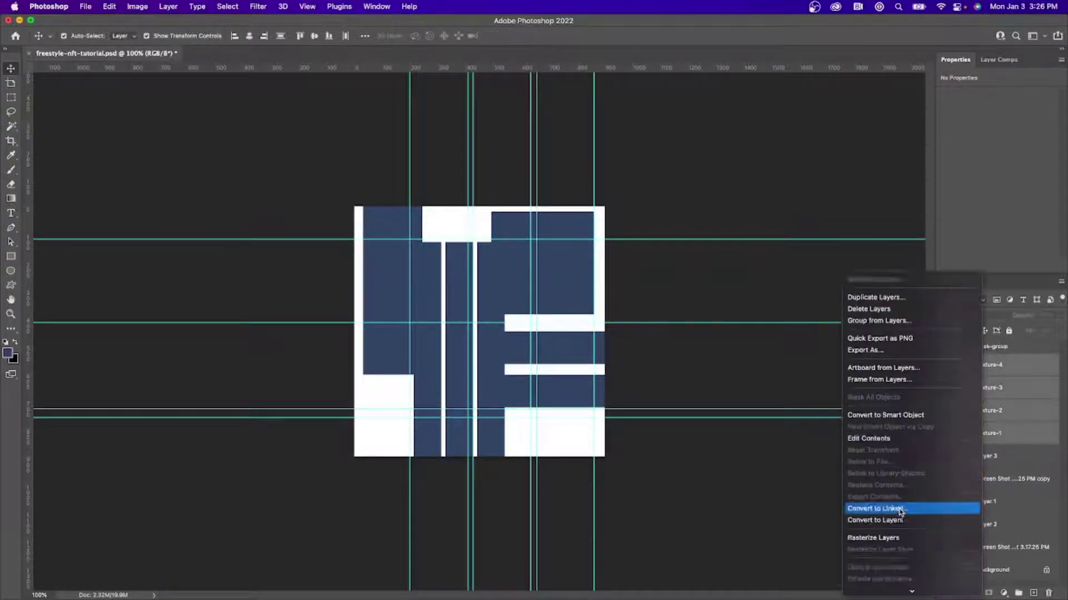
{"action": "left_click", "coordinate": [883, 434]}
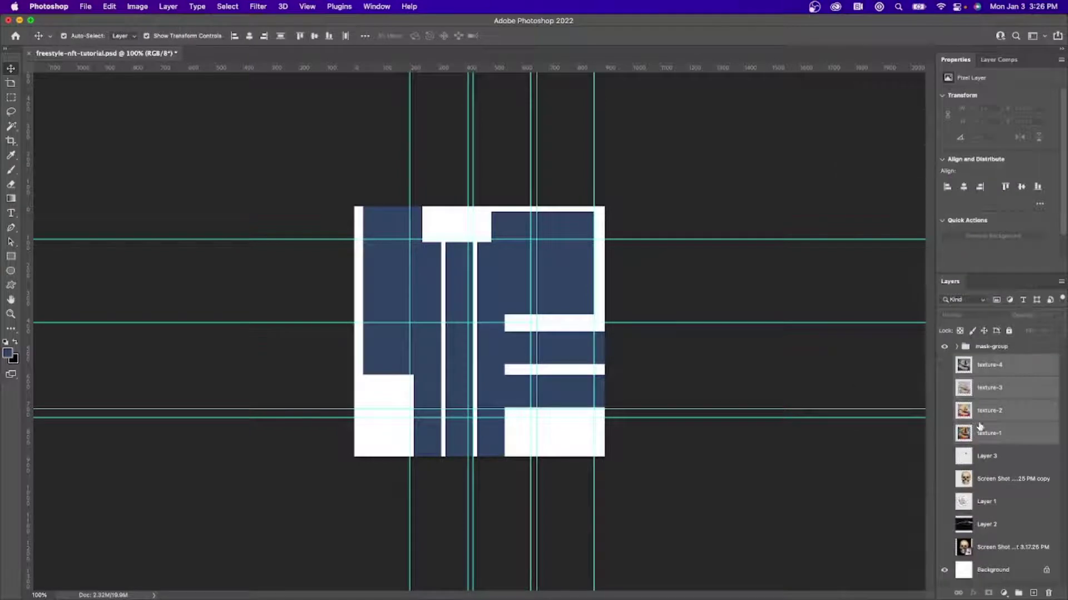
{"action": "key", "text": "super+g"}
Rename the texture group 'txtre-group' and collapse it.
{"action": "left_click", "coordinate": [954, 361]}
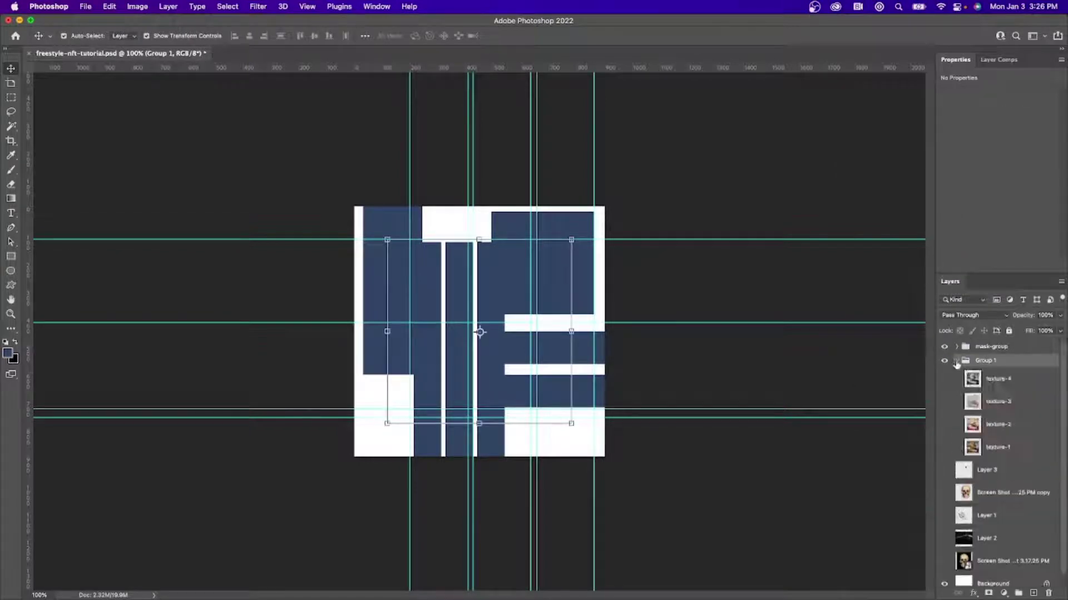
{"action": "left_click", "coordinate": [970, 377]}
{"action": "left_click", "coordinate": [979, 450]}
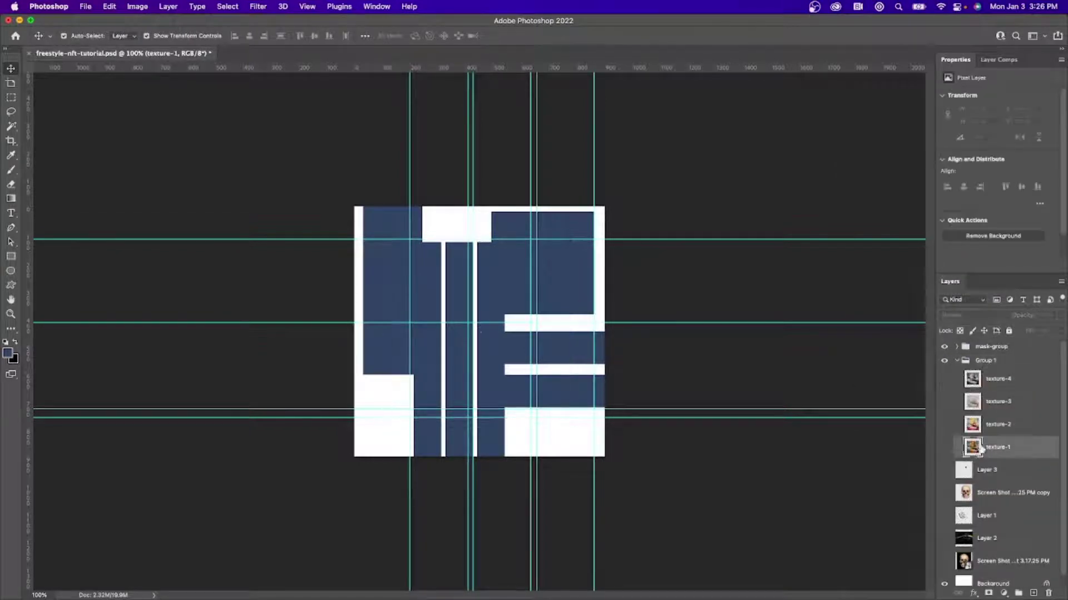
{"action": "left_click", "coordinate": [973, 380]}
{"action": "key", "text": "space"}
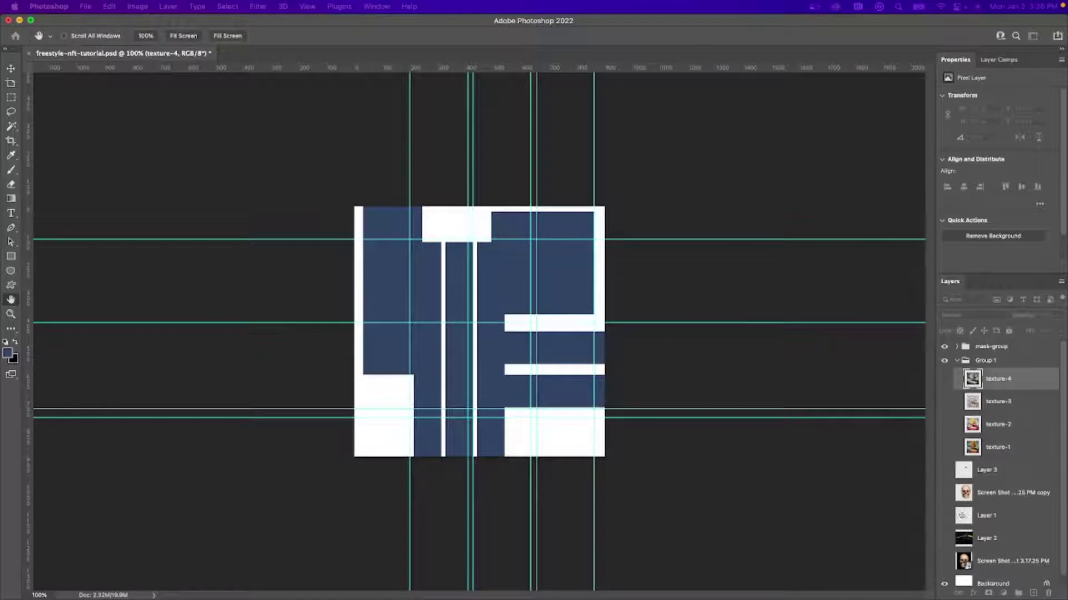
{"action": "double_click", "coordinate": [985, 360]}
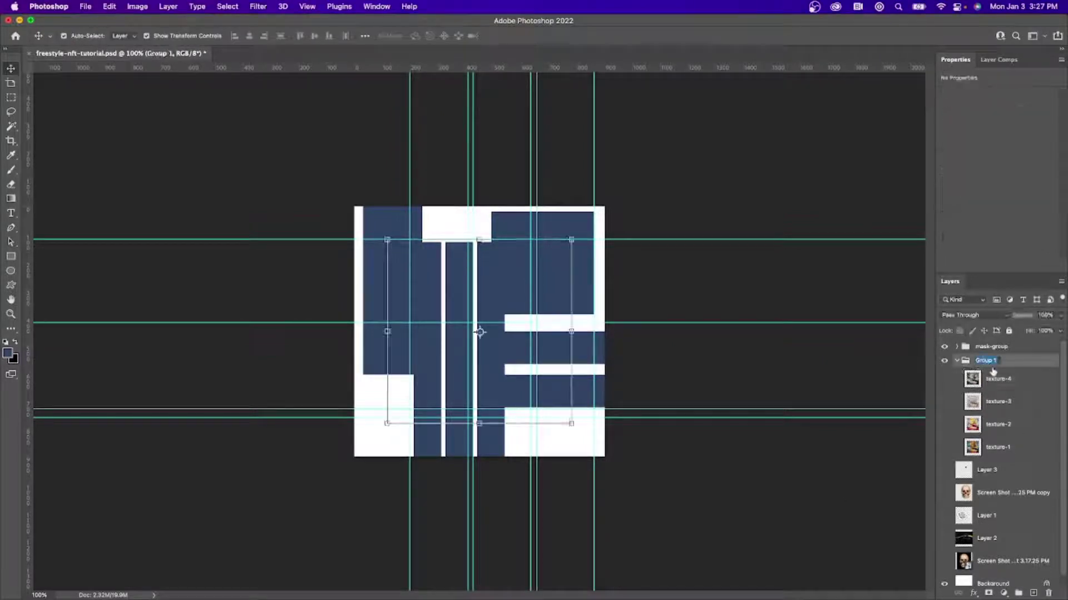
{"action": "type", "text": "txtre-group"}
{"action": "key", "text": "Return"}
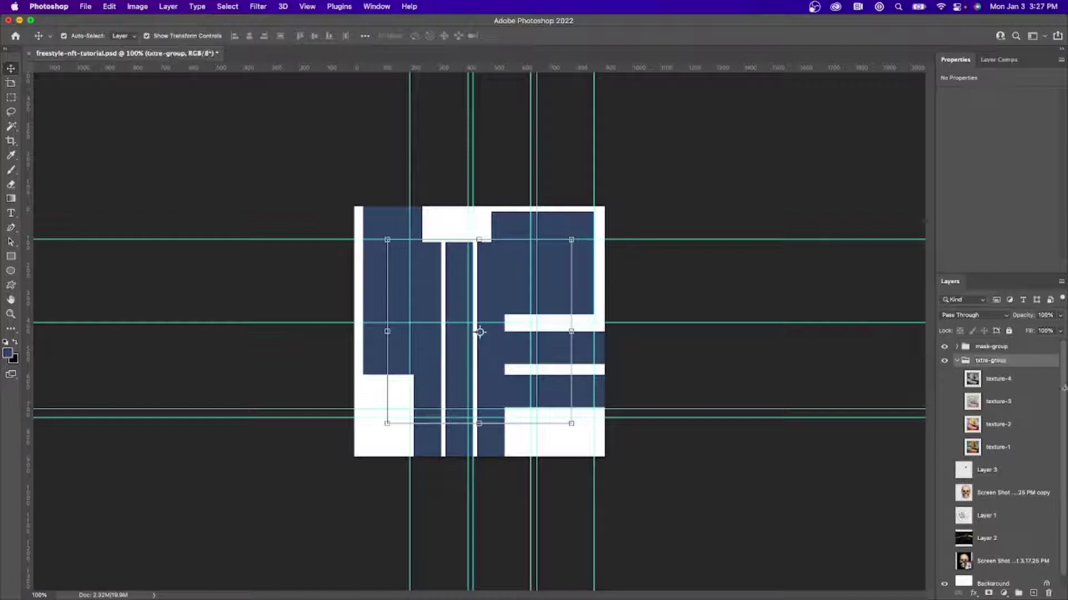
{"action": "left_click", "coordinate": [957, 361]}
{"action": "left_click", "coordinate": [951, 381]}
Rename Layer 3 to 'eye' and the skull screenshot copy to 'skull-cop'.
{"action": "left_click", "coordinate": [944, 380]}
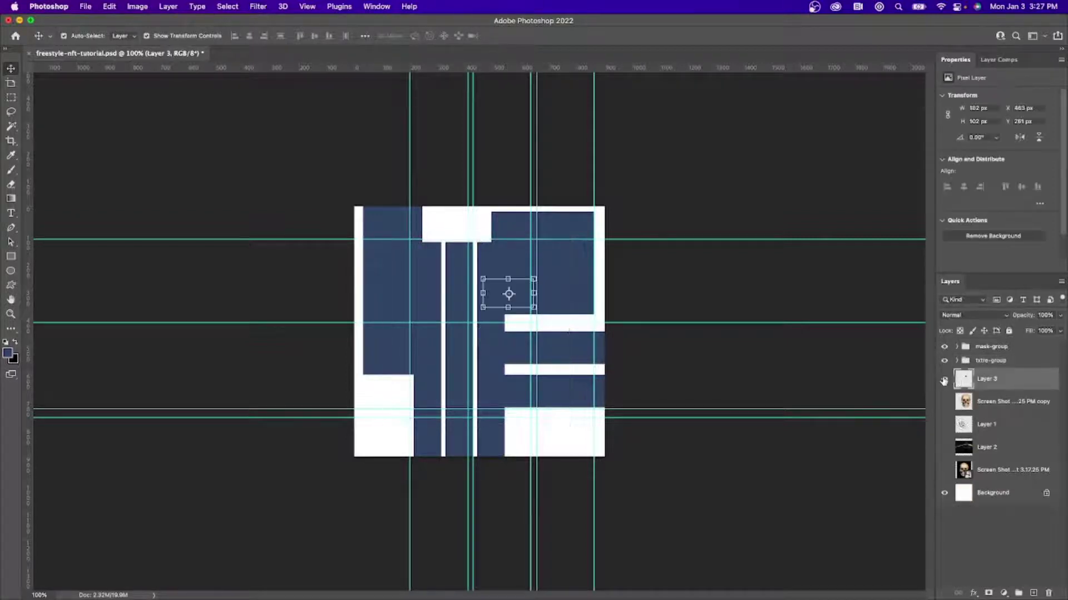
{"action": "left_click", "coordinate": [944, 379]}
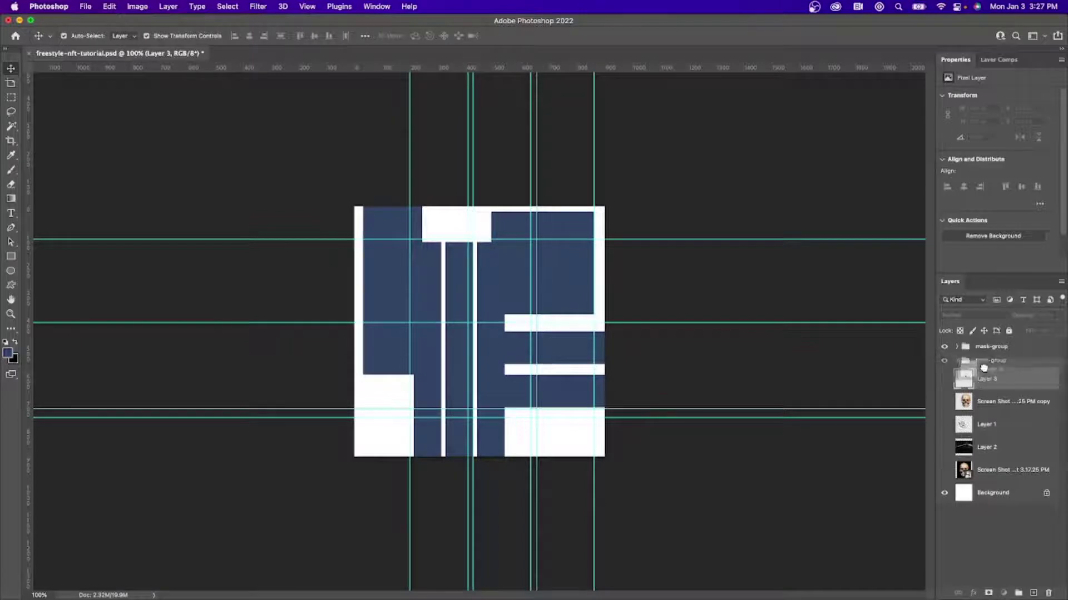
{"action": "type", "text": "eye"}
{"action": "key", "text": "Return"}
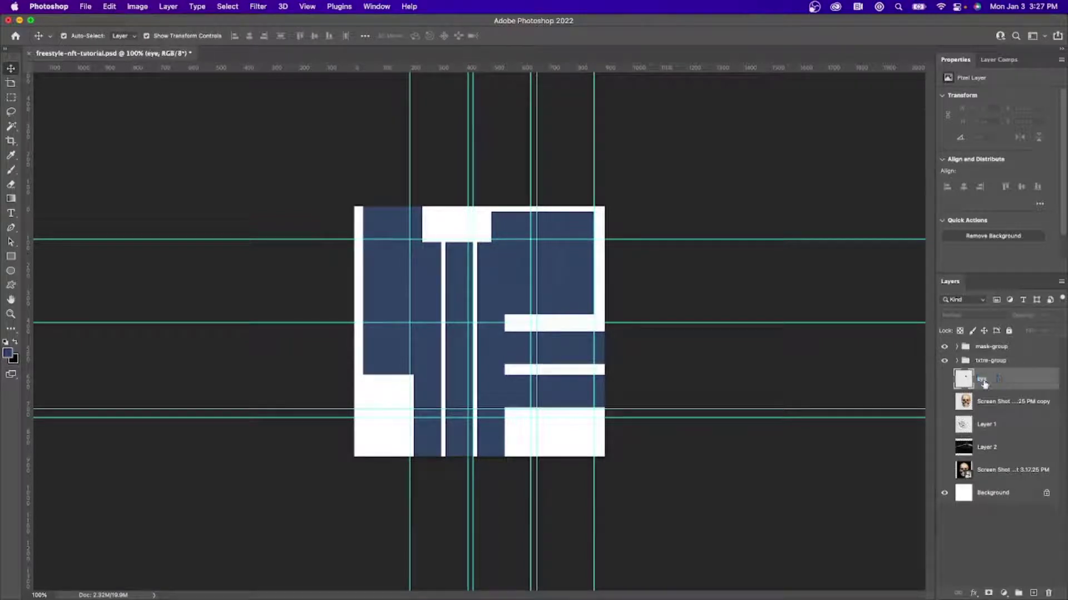
{"action": "double_click", "coordinate": [982, 401]}
{"action": "type", "text": "sku"}
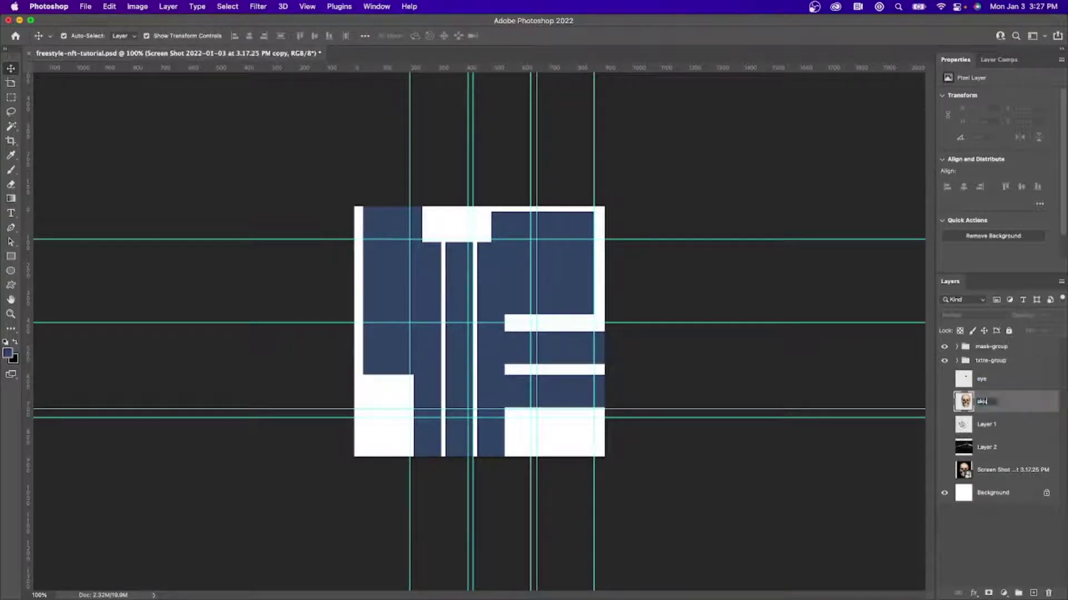
{"action": "type", "text": "ll-cop"}
{"action": "key", "text": "Return"}
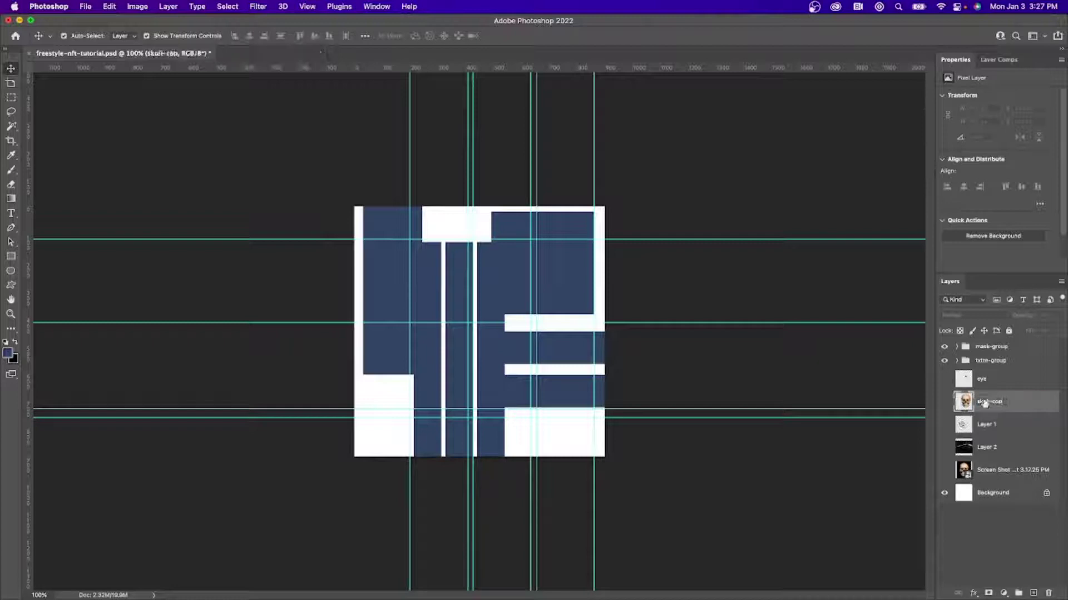
Rename Layer 1 to 'rose' and Layer 2 to 'background'.
{"action": "left_click", "coordinate": [988, 424]}
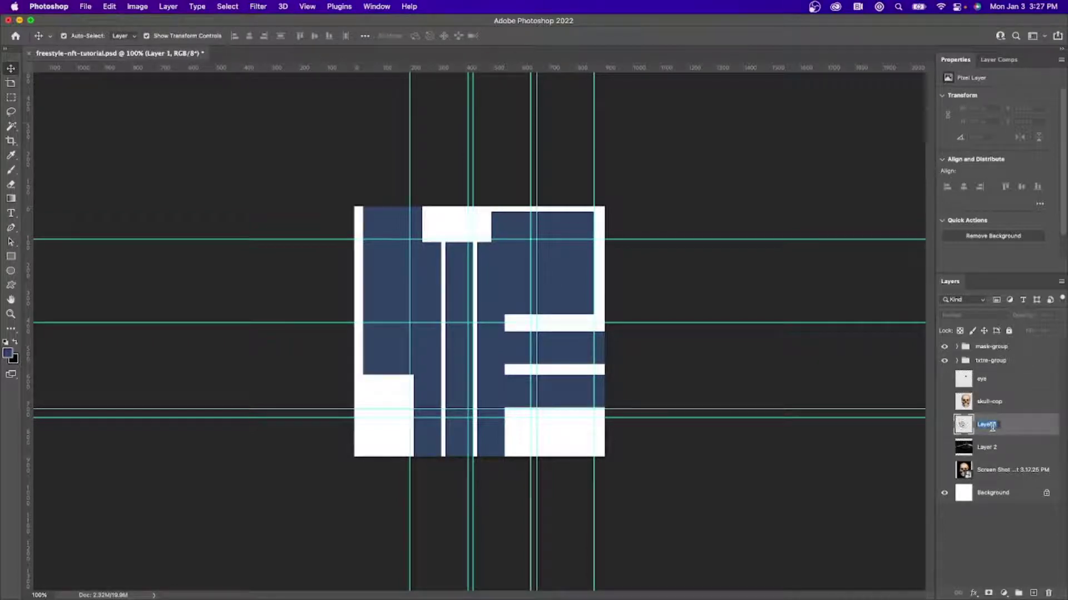
{"action": "type", "text": "rose"}
{"action": "key", "text": "Return"}
{"action": "double_click", "coordinate": [988, 447]}
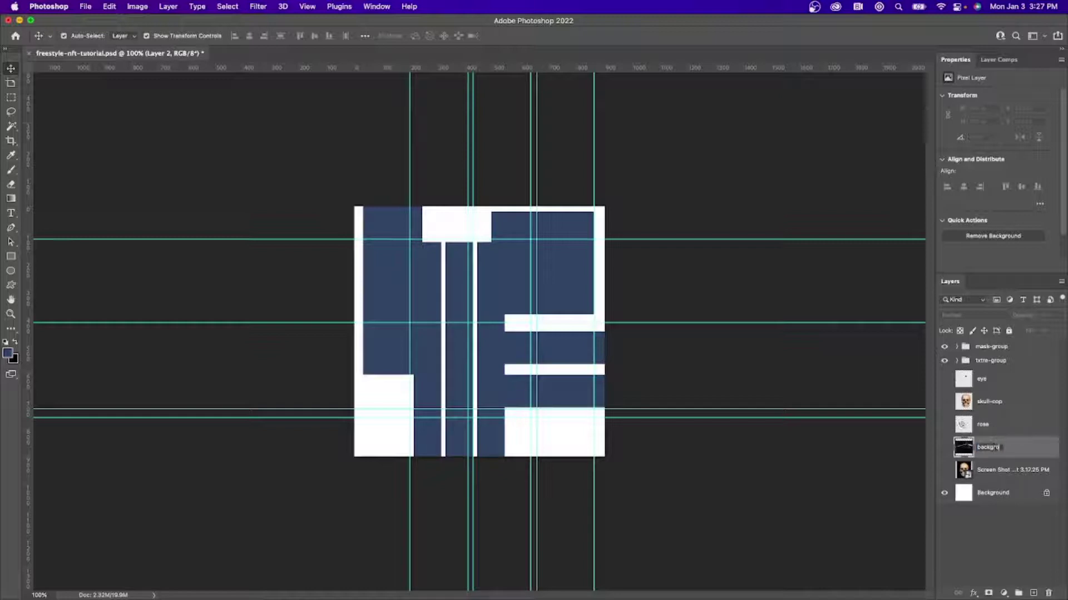
{"action": "type", "text": "background"}
{"action": "key", "text": "Return"}
Delete the leftover screenshot layer and hide both mask-group and txtre-group.
{"action": "left_click", "coordinate": [992, 471]}
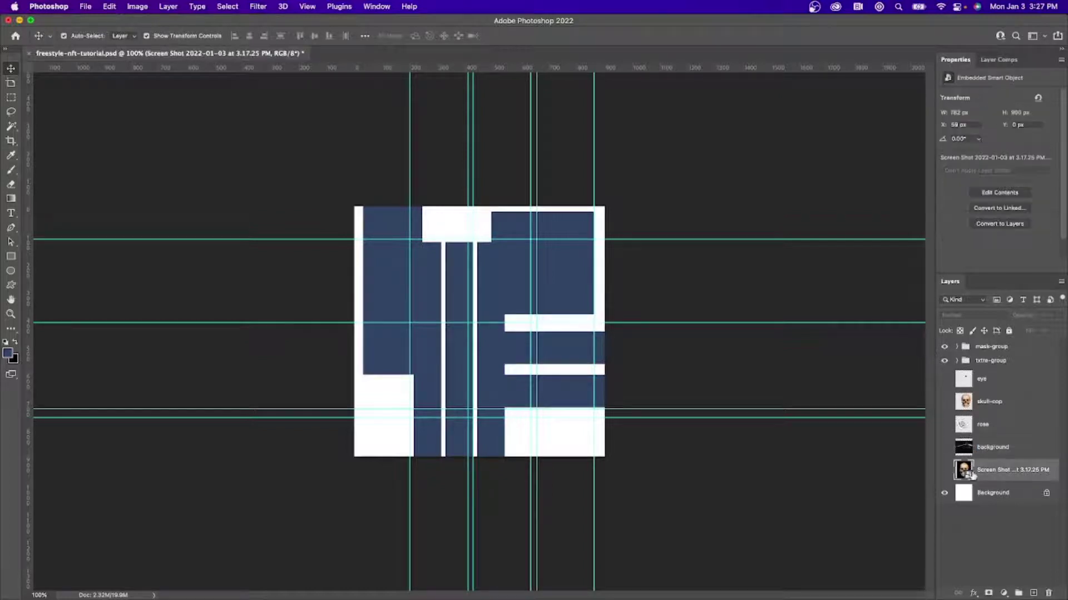
{"action": "key", "text": "Delete"}
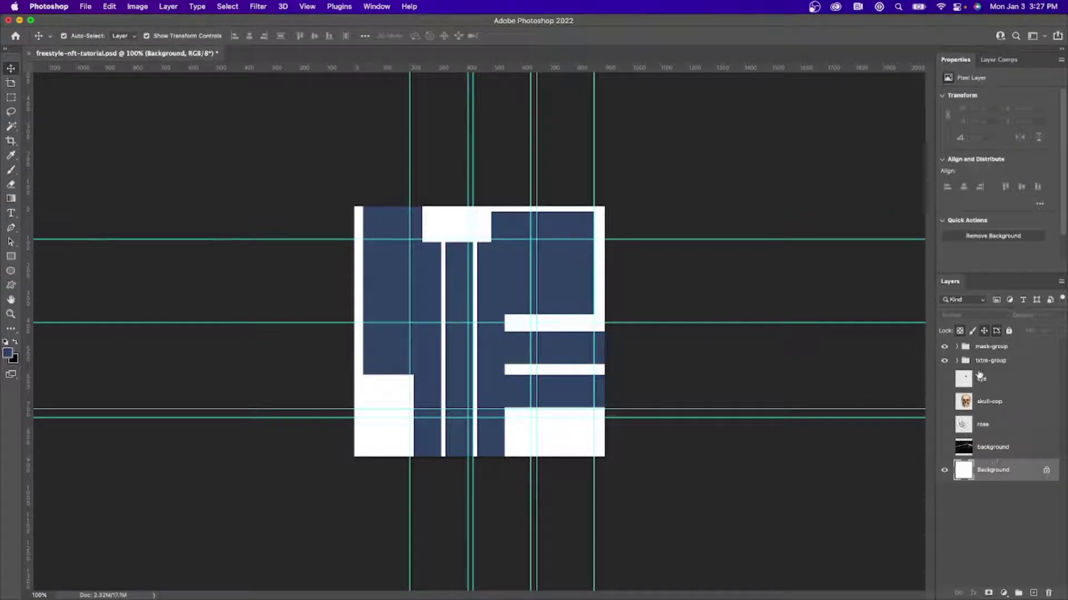
{"action": "left_click", "coordinate": [944, 346]}
{"action": "left_click", "coordinate": [944, 361]}
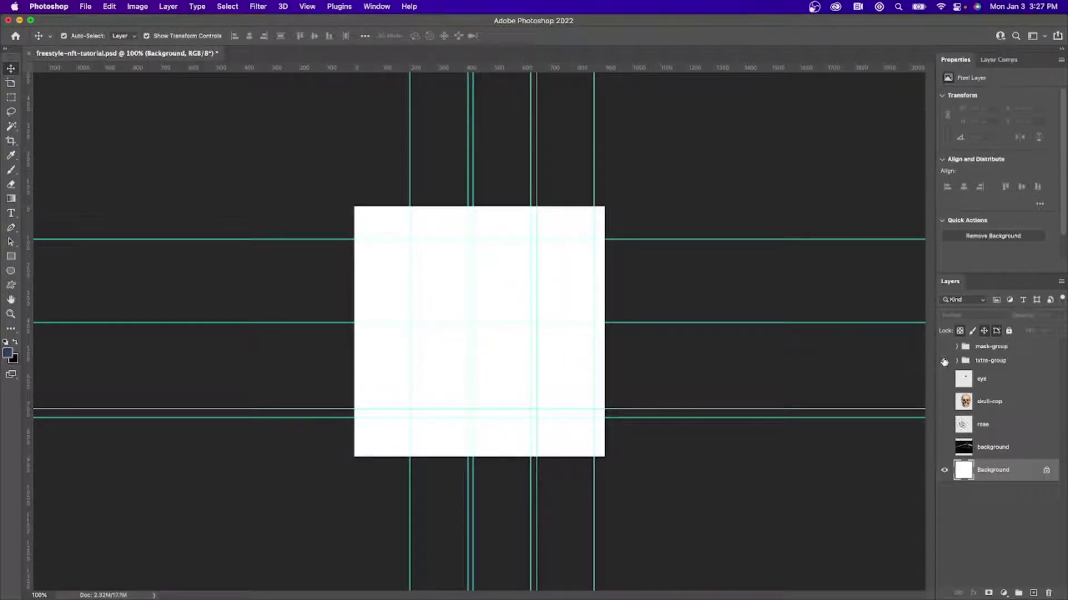
Show the prism background, then enlarge it to about 150% and reposition it.
{"action": "left_click", "coordinate": [944, 449]}
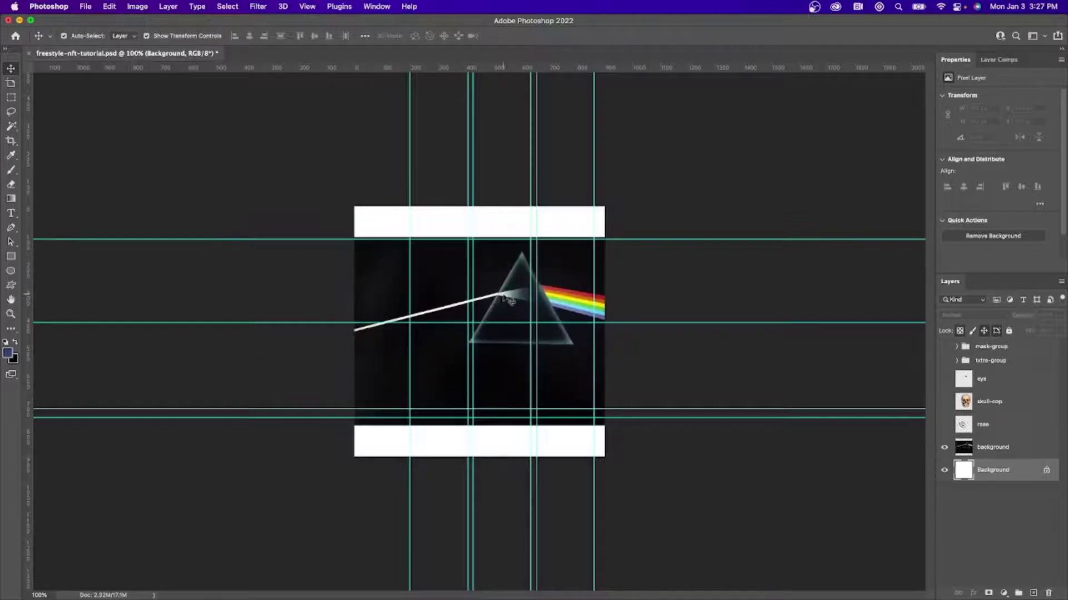
{"action": "left_click", "coordinate": [509, 300]}
{"action": "left_click_drag", "start_coordinate": [698, 426], "coordinate": [769, 475]}
{"action": "left_click_drag", "start_coordinate": [495, 268], "coordinate": [501, 270]}
{"action": "key", "text": "Return"}
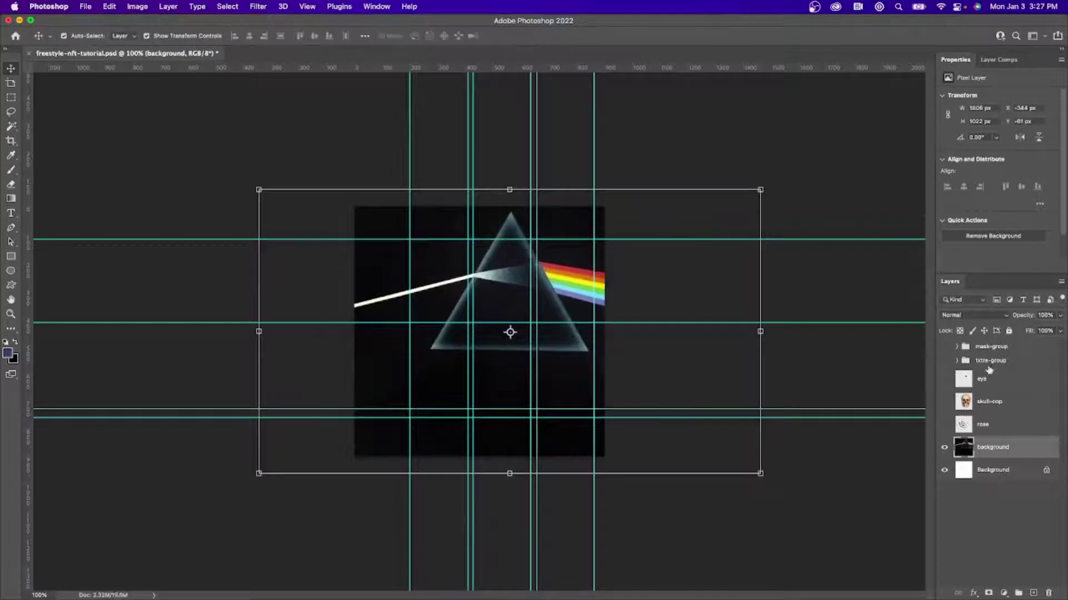
Duplicate texture-4 above txtre-group.
{"action": "left_click", "coordinate": [957, 360]}
{"action": "left_click", "coordinate": [1005, 363]}
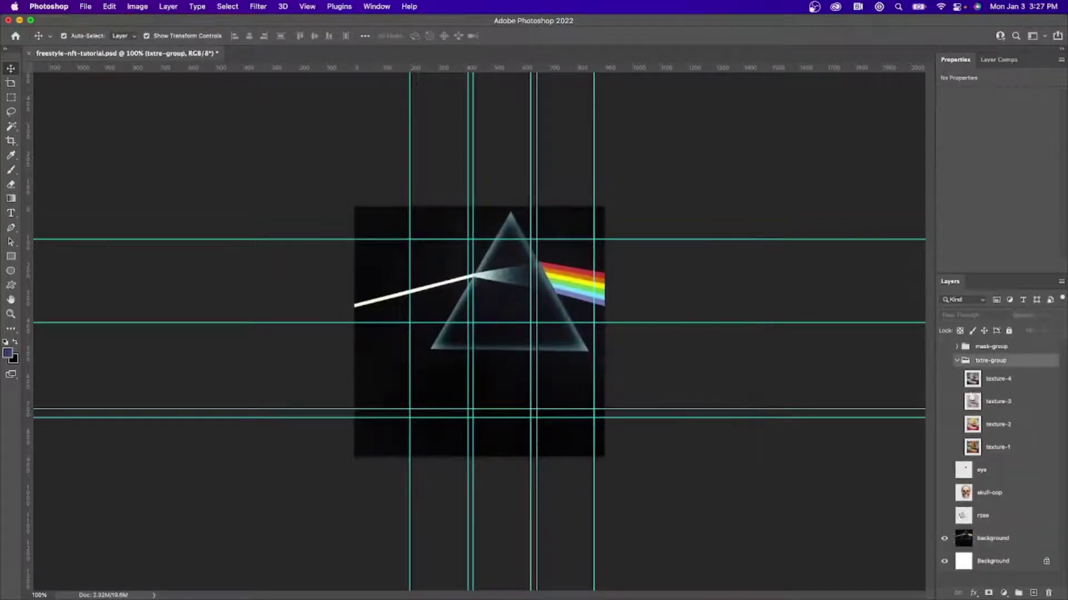
{"action": "left_click_drag", "start_coordinate": [973, 383], "coordinate": [972, 372]}
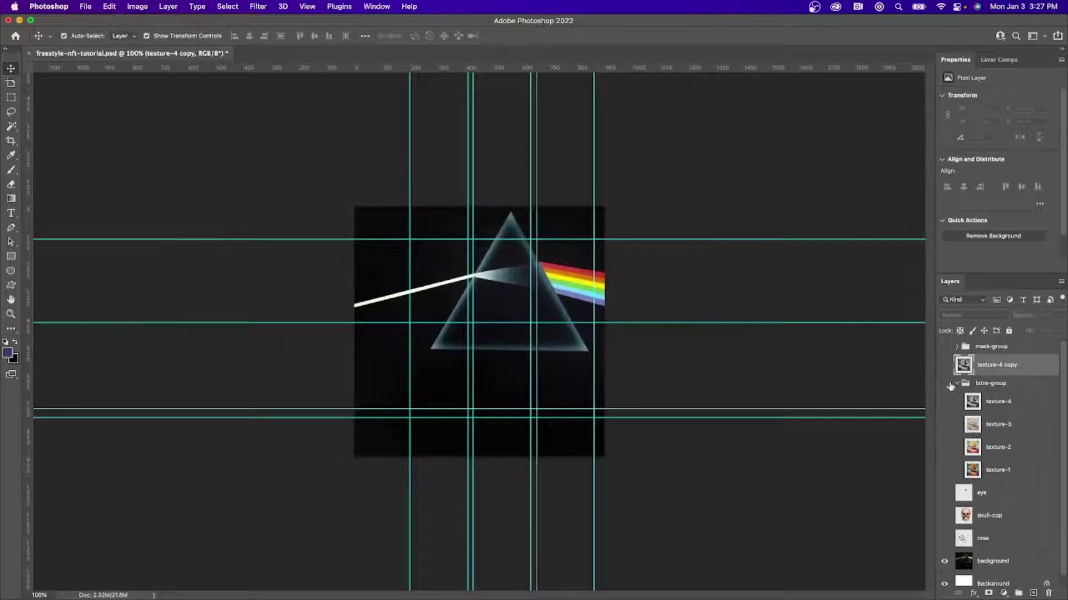
{"action": "left_click", "coordinate": [957, 384]}
Shift the texture-4 copy right and resize it to about 82%.
{"action": "key", "text": "super+comma"}
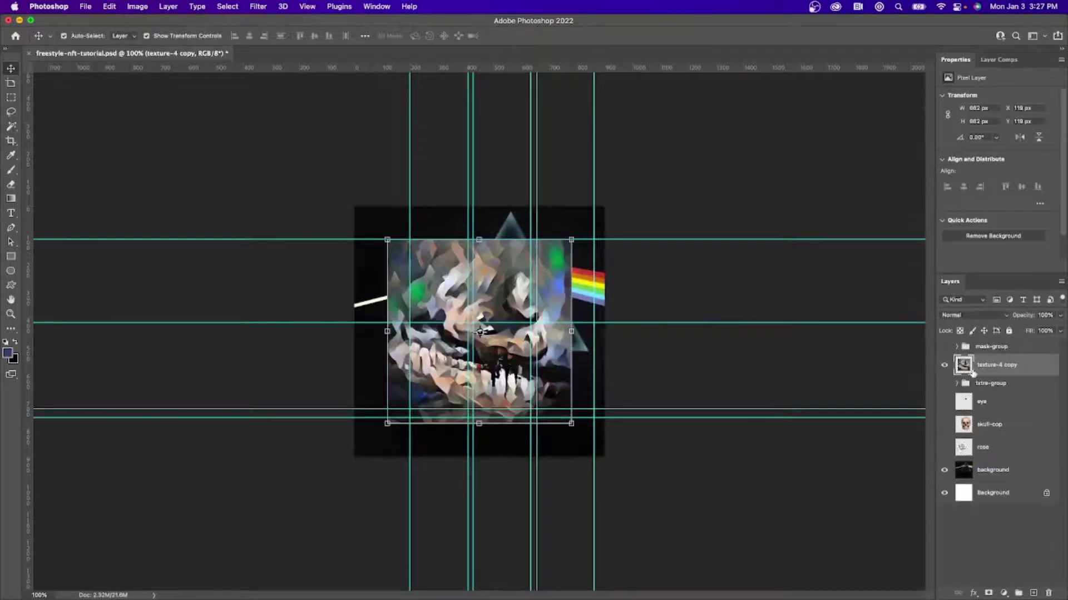
{"action": "left_click_drag", "start_coordinate": [511, 248], "coordinate": [534, 244]}
{"action": "left_click_drag", "start_coordinate": [593, 423], "coordinate": [529, 360]}
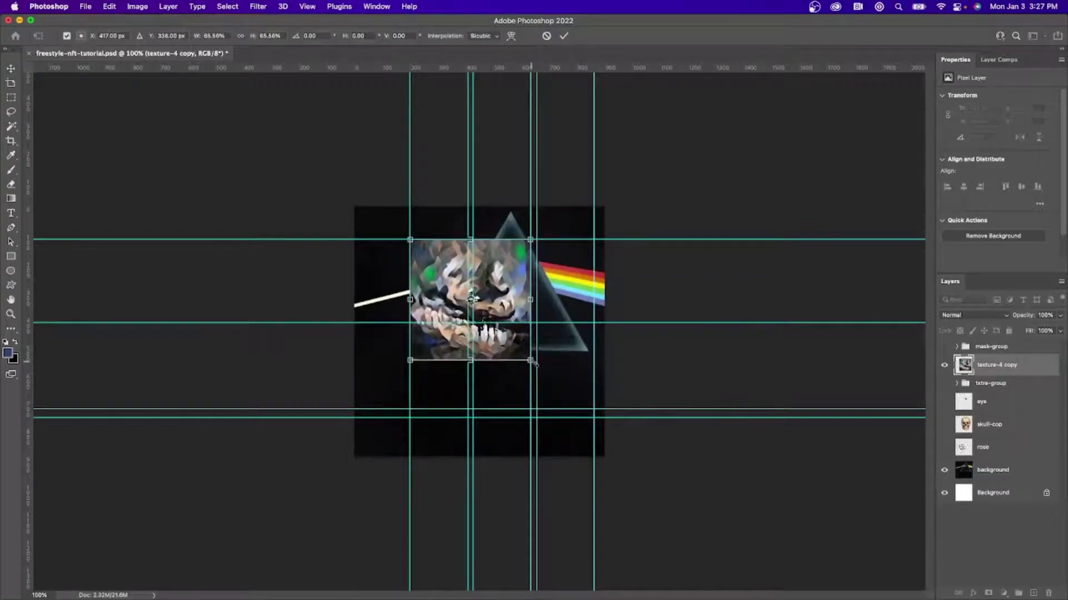
{"action": "key", "text": "super+0"}
{"action": "key", "text": "super+minus"}
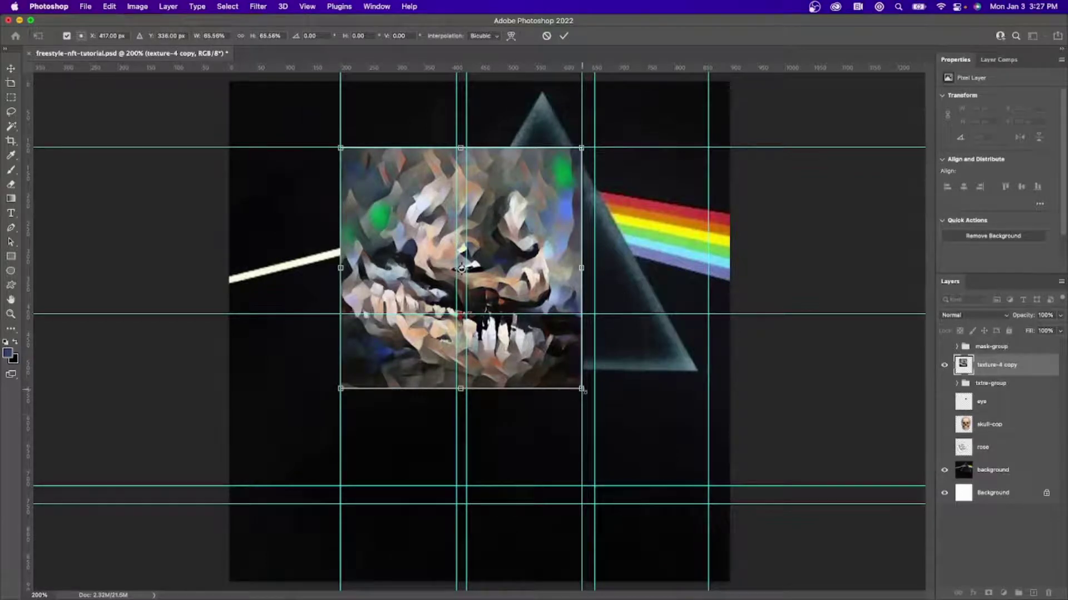
{"action": "left_click_drag", "start_coordinate": [584, 391], "coordinate": [594, 402]}
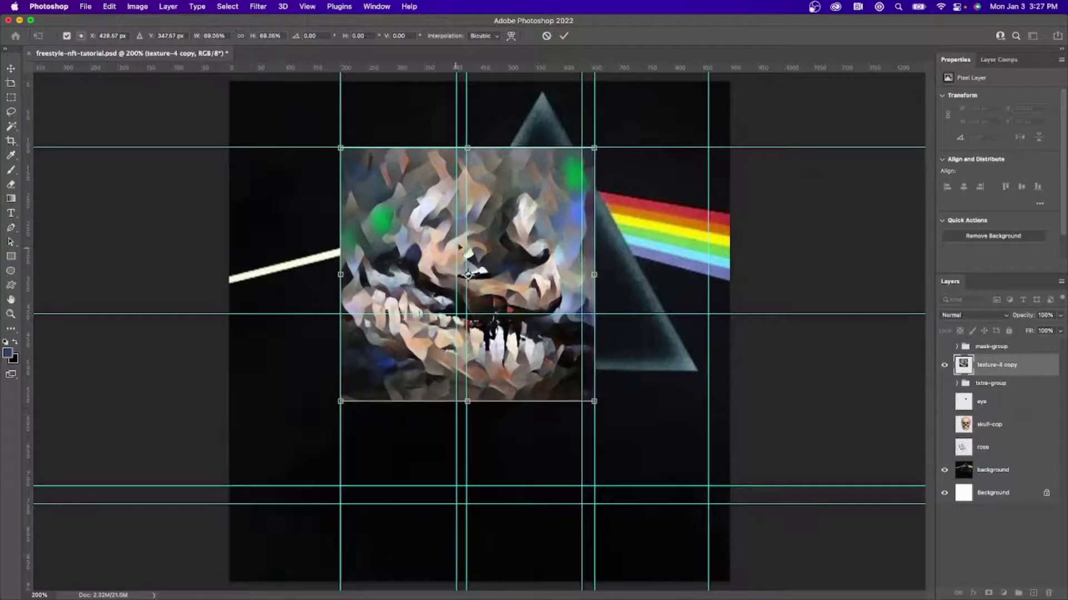
{"action": "left_click_drag", "start_coordinate": [341, 149], "coordinate": [293, 100]}
Compare Multiply, Darker Color, Overlay, Hard Mix and Hue, then blend the copy with Divide and apply.
{"action": "left_click", "coordinate": [989, 313]}
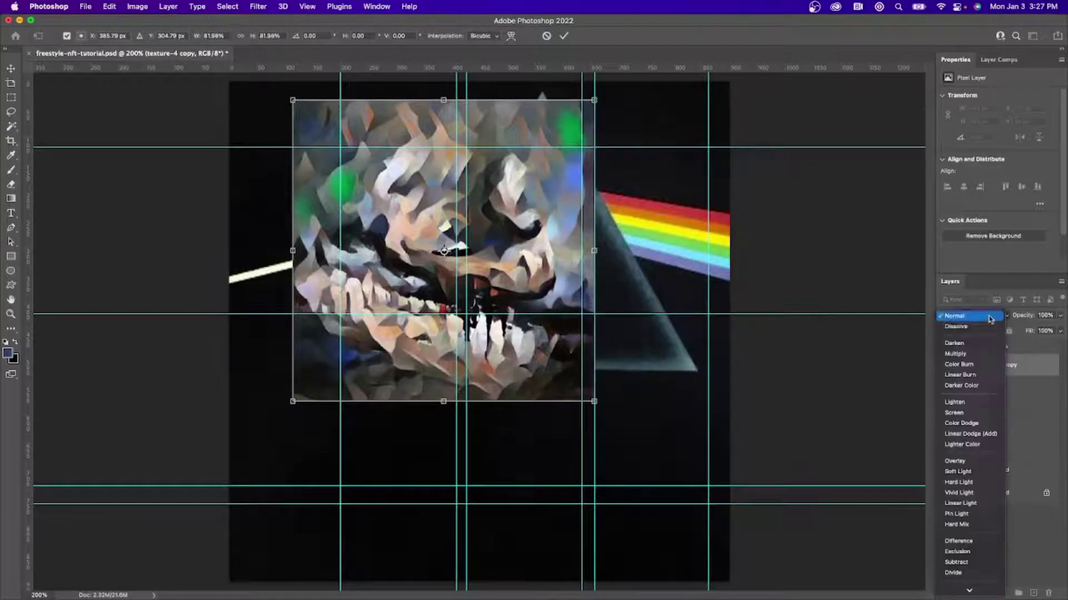
{"action": "left_click", "coordinate": [968, 351]}
{"action": "left_click", "coordinate": [984, 321]}
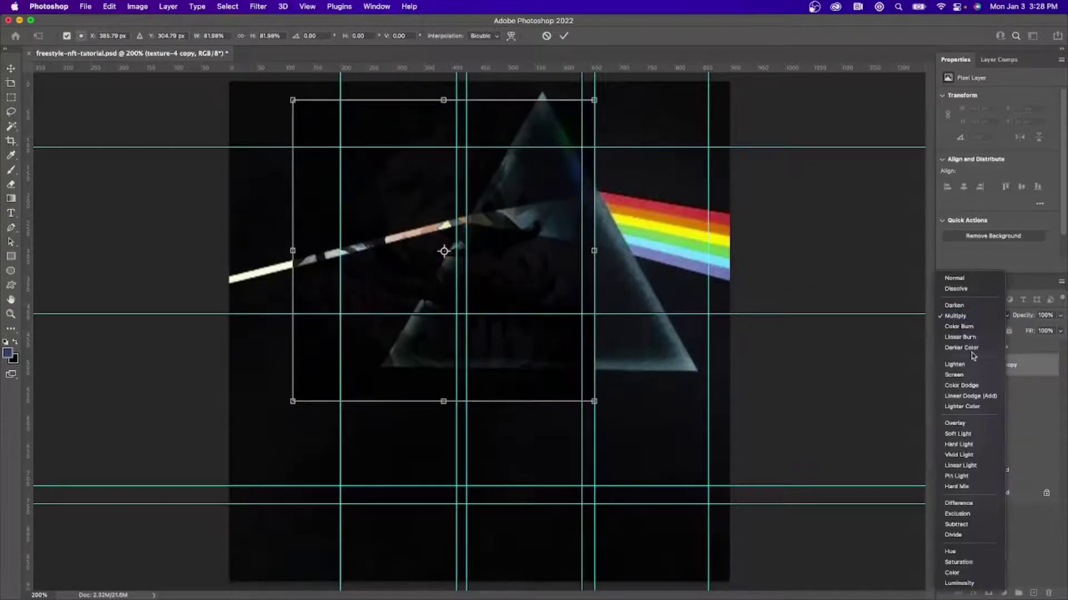
{"action": "left_click", "coordinate": [973, 348]}
{"action": "left_click", "coordinate": [982, 319]}
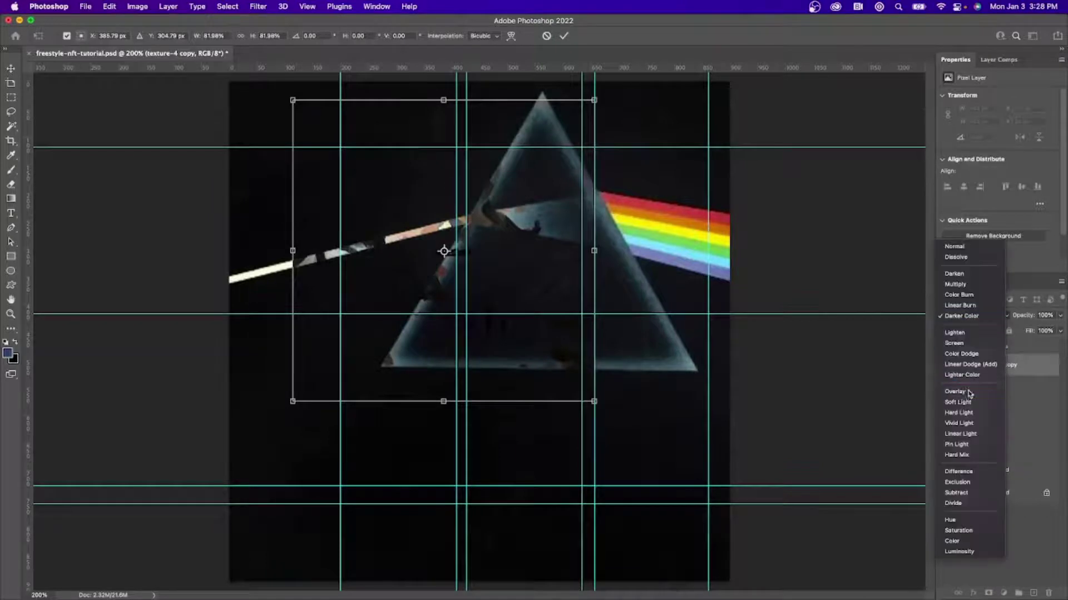
{"action": "left_click", "coordinate": [972, 392]}
{"action": "left_click", "coordinate": [983, 318]}
{"action": "left_click", "coordinate": [974, 378]}
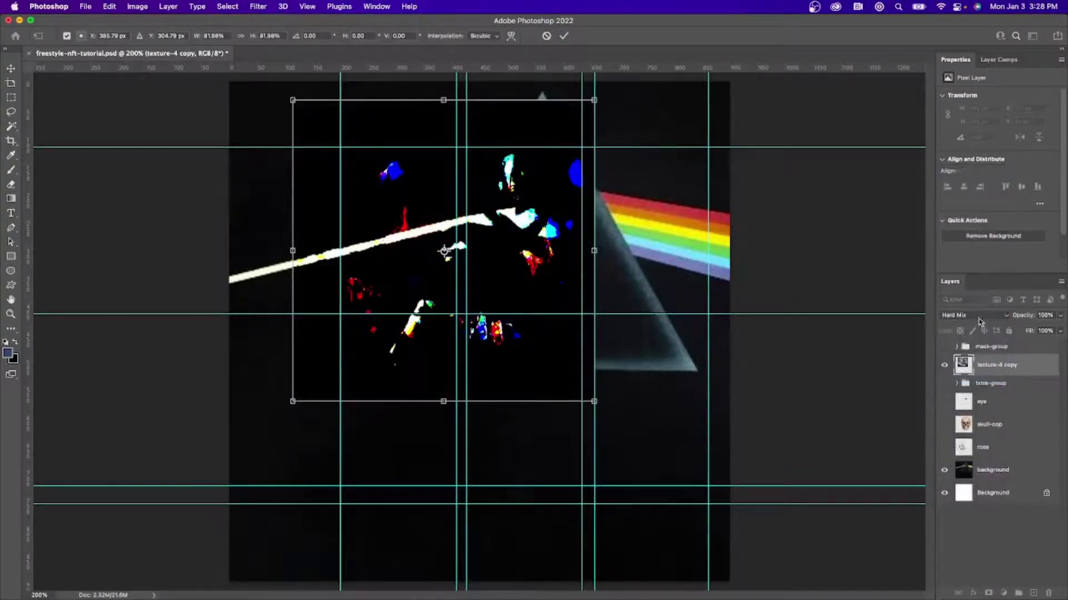
{"action": "left_click", "coordinate": [981, 316]}
{"action": "left_click", "coordinate": [973, 382]}
{"action": "left_click", "coordinate": [981, 315]}
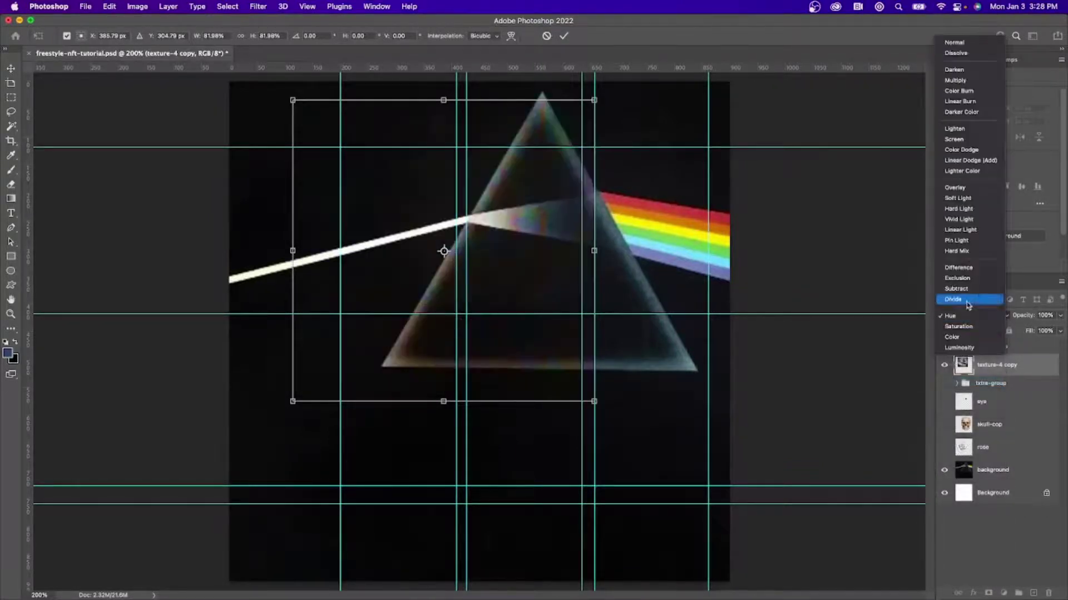
{"action": "left_click", "coordinate": [971, 300]}
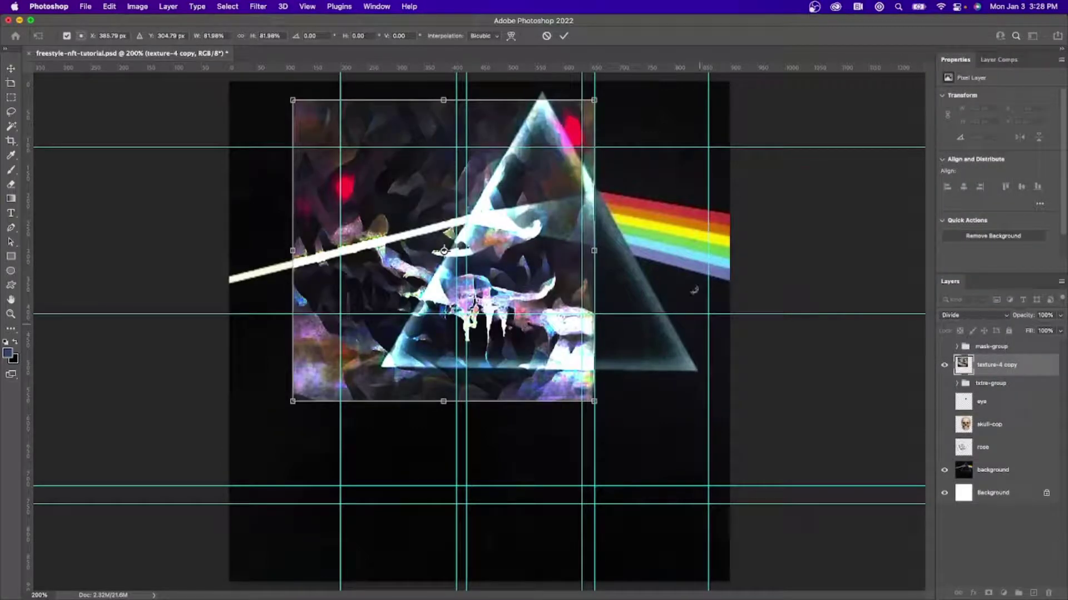
{"action": "key", "text": "Return"}
{"action": "left_click", "coordinate": [783, 237]}
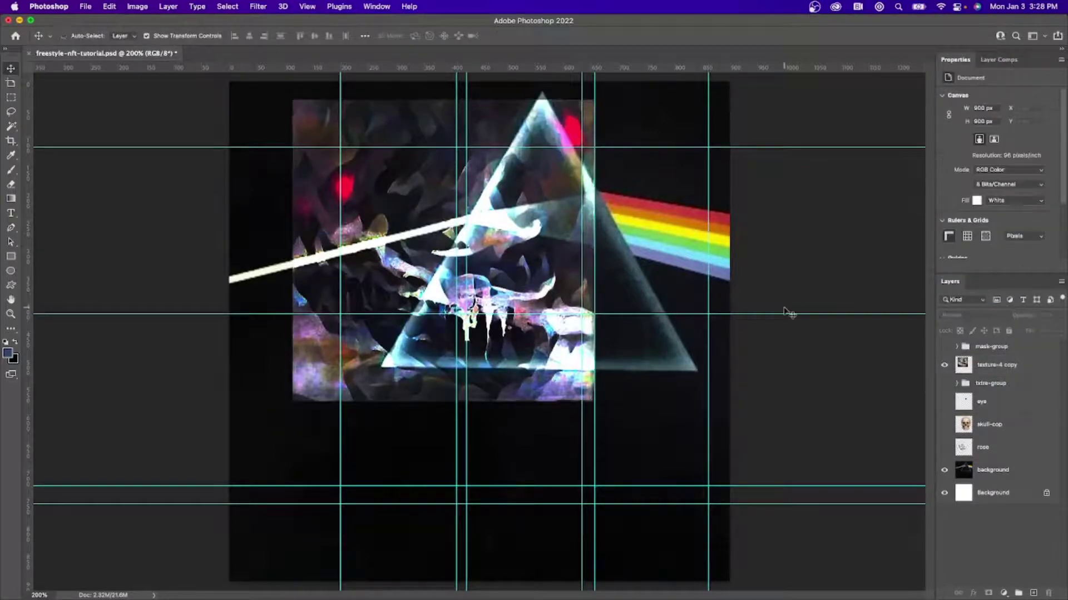
Enlarge the prism background layer to about 172% and move it down and right.
{"action": "key", "text": "super+minus"}
{"action": "key", "text": "super+minus"}
{"action": "key", "text": "super+minus"}
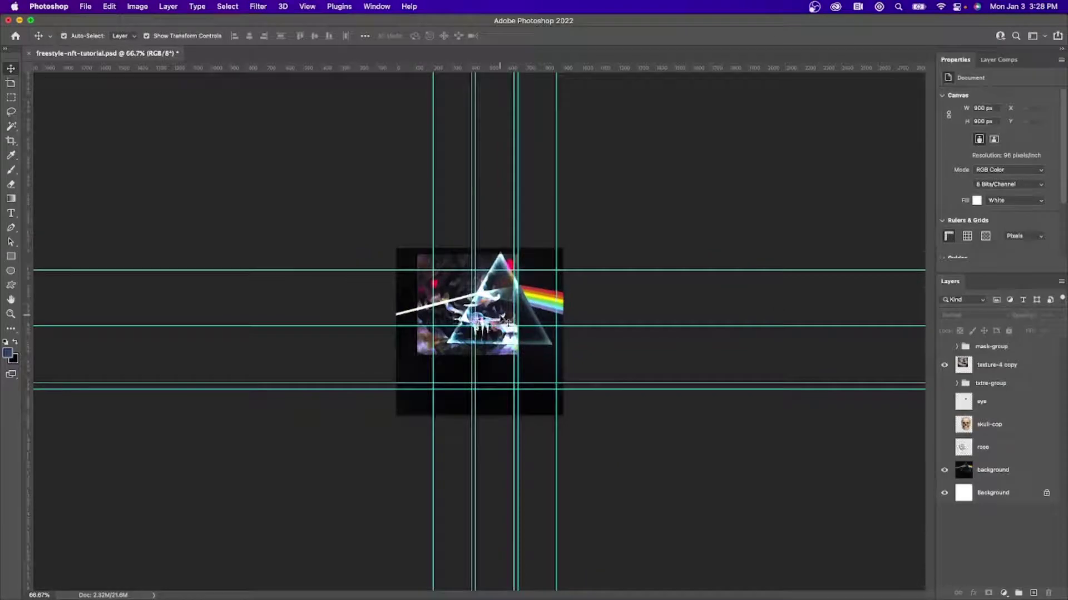
{"action": "key", "text": "super+equal"}
{"action": "key", "text": "super+equal"}
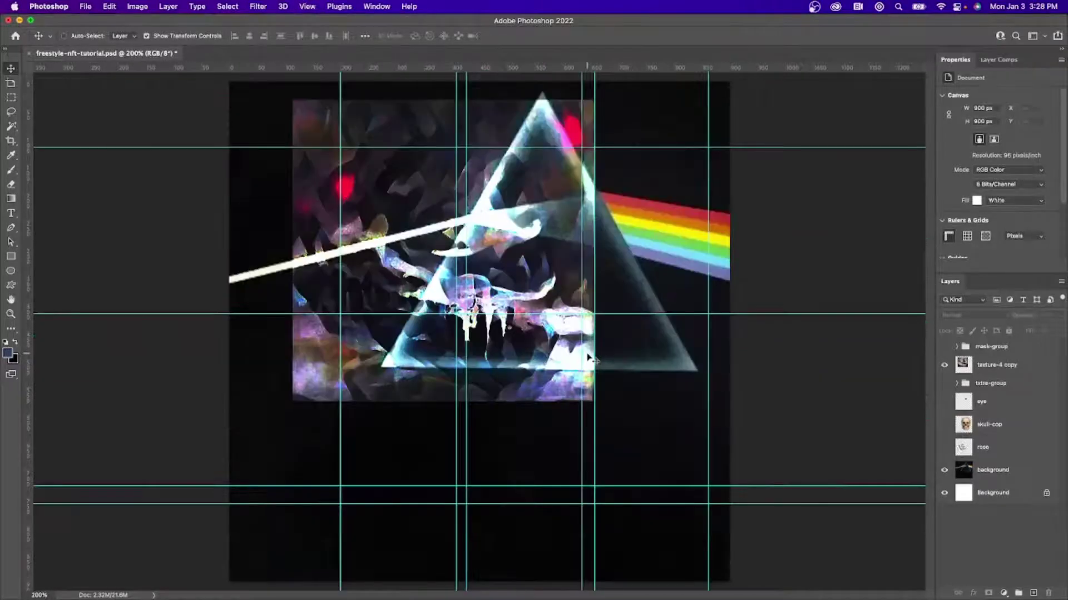
{"action": "key", "text": "super+minus"}
{"action": "left_click", "coordinate": [989, 371]}
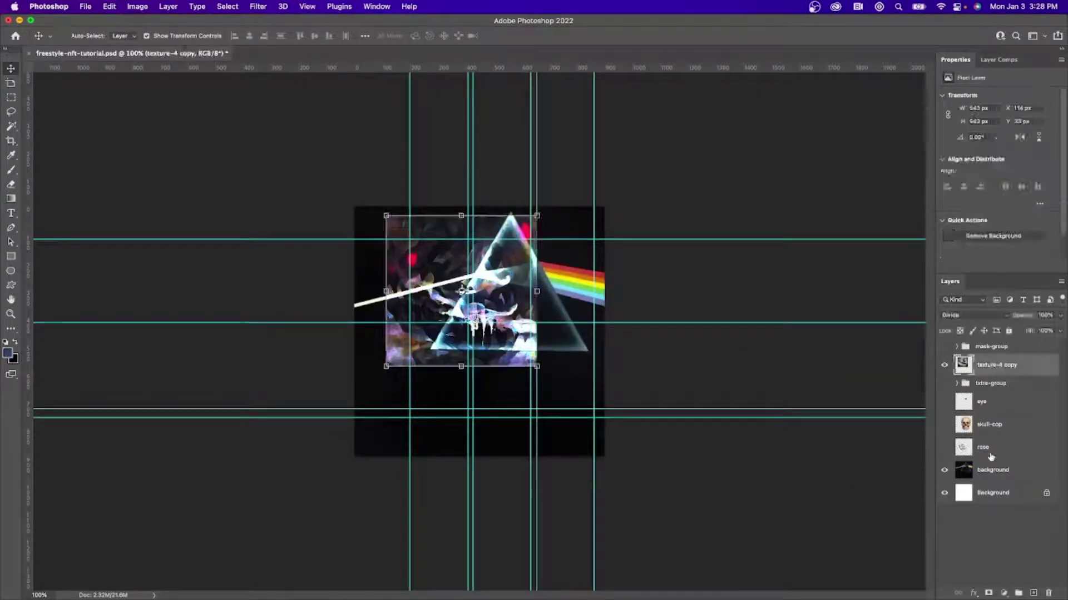
{"action": "left_click", "coordinate": [993, 470]}
{"action": "left_click_drag", "start_coordinate": [521, 286], "coordinate": [484, 336]}
{"action": "left_click_drag", "start_coordinate": [726, 524], "coordinate": [905, 599]}
{"action": "left_click_drag", "start_coordinate": [491, 248], "coordinate": [519, 325]}
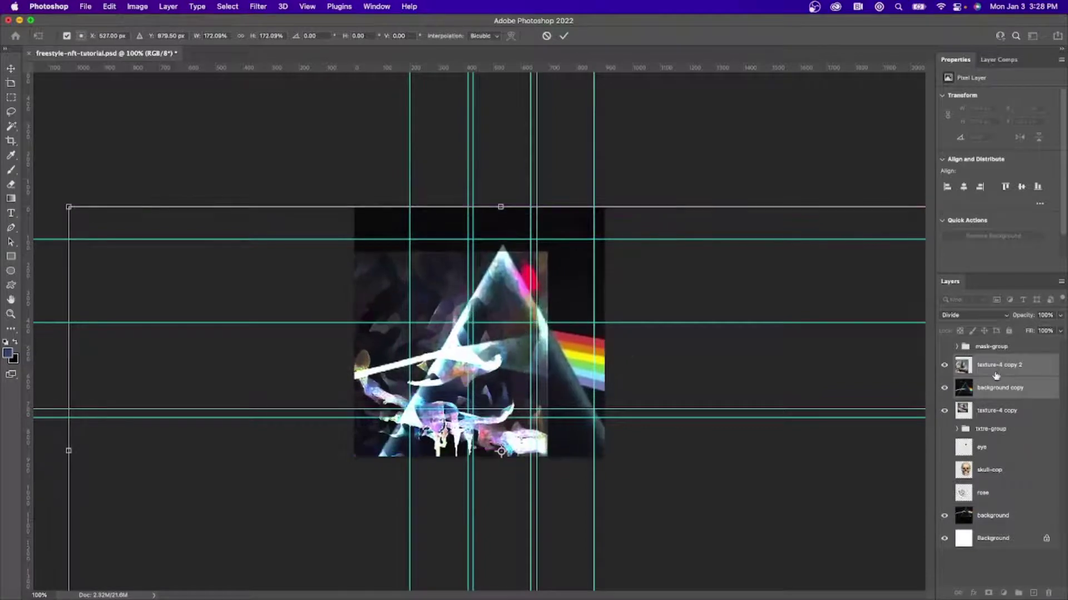
Lower the top layer's opacity to 26% and apply the transform.
{"action": "left_click", "coordinate": [1060, 315]}
{"action": "left_click_drag", "start_coordinate": [1061, 331], "coordinate": [1020, 331]}
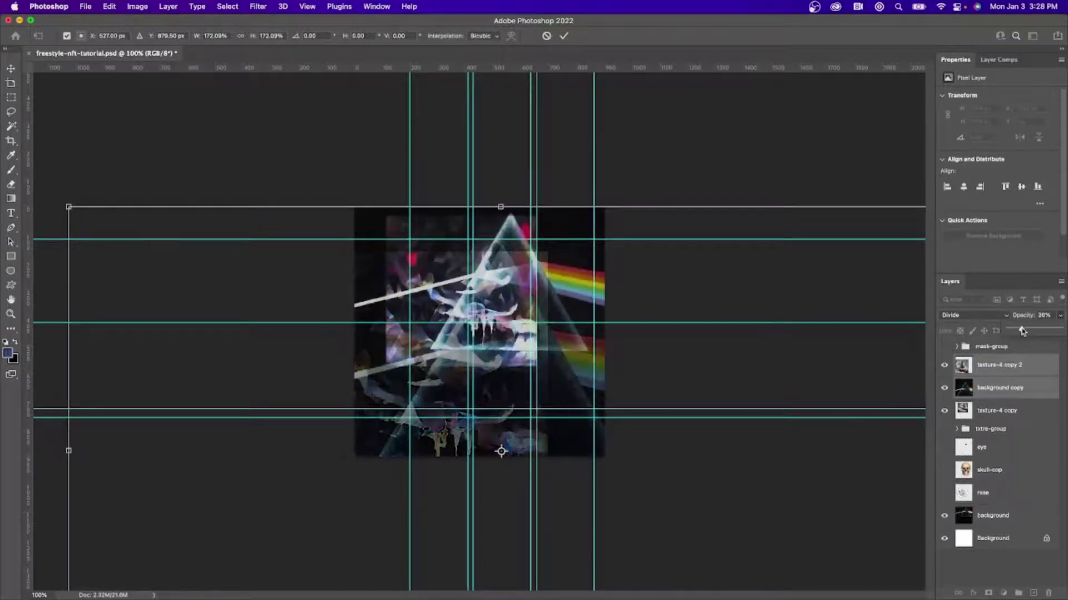
{"action": "left_click_drag", "start_coordinate": [495, 377], "coordinate": [516, 399]}
{"action": "key", "text": "super+minus"}
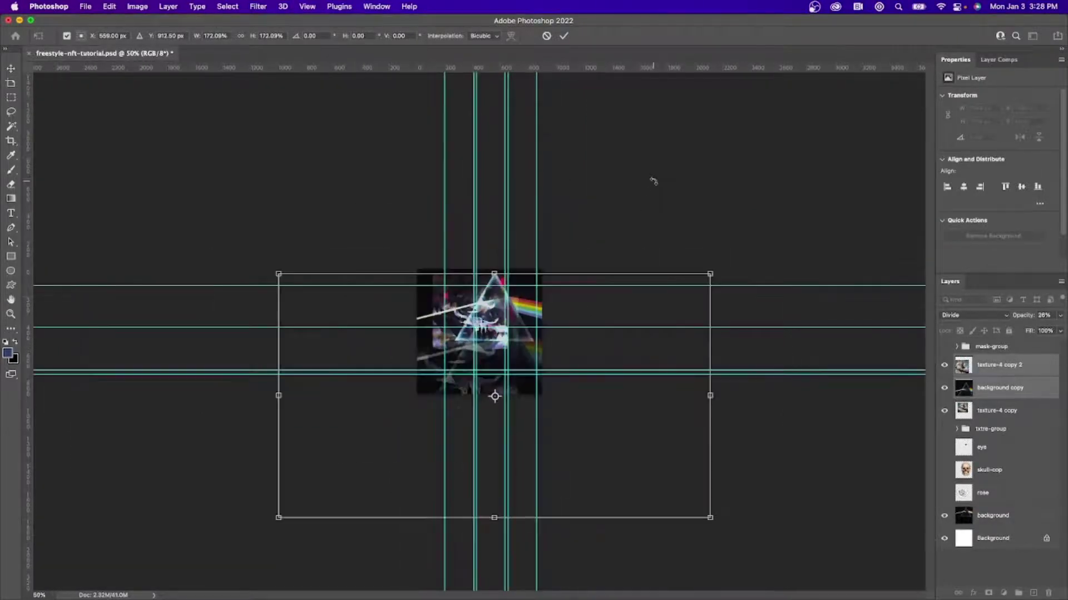
{"action": "key", "text": "Return"}
{"action": "left_click", "coordinate": [653, 181]}
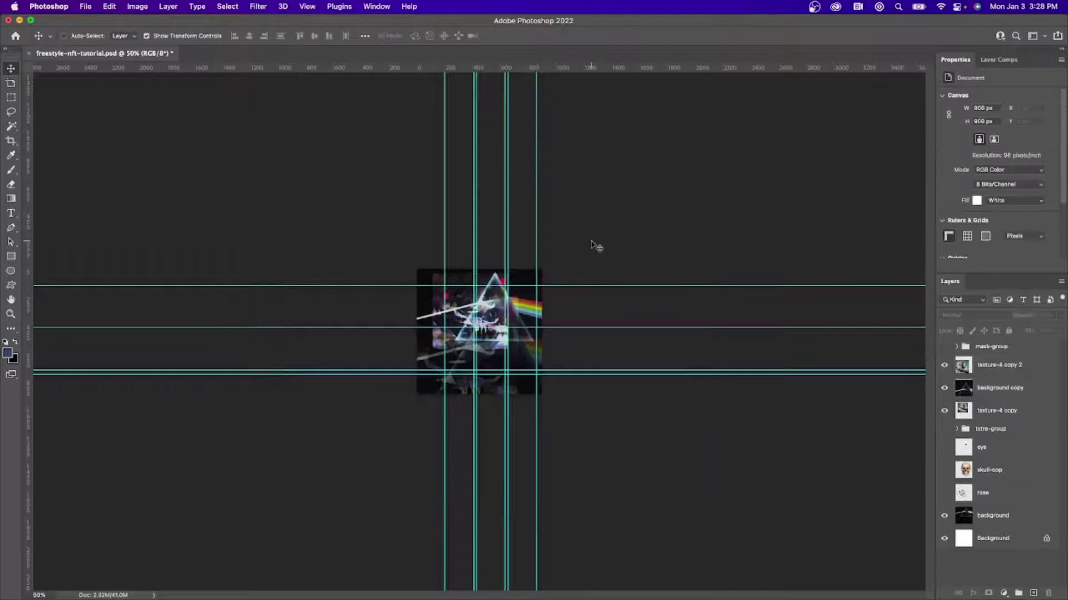
{"action": "key", "text": "super+plus"}
{"action": "key", "text": "super+plus"}
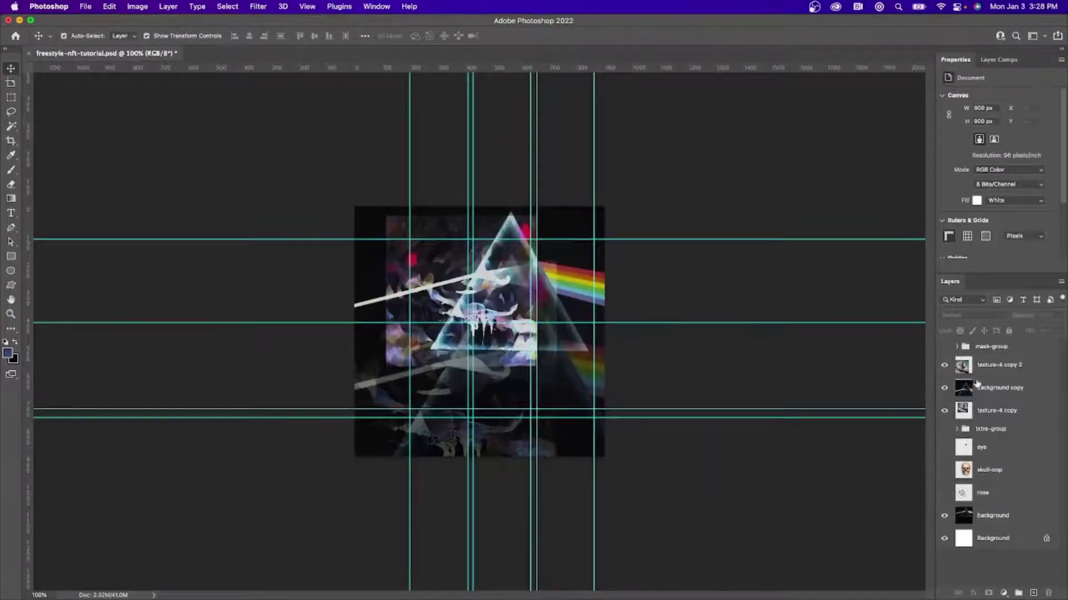
Move texture-4 copy 2 up-left, duplicate it, and shrink the new copy to about a third.
{"action": "left_click", "coordinate": [979, 366]}
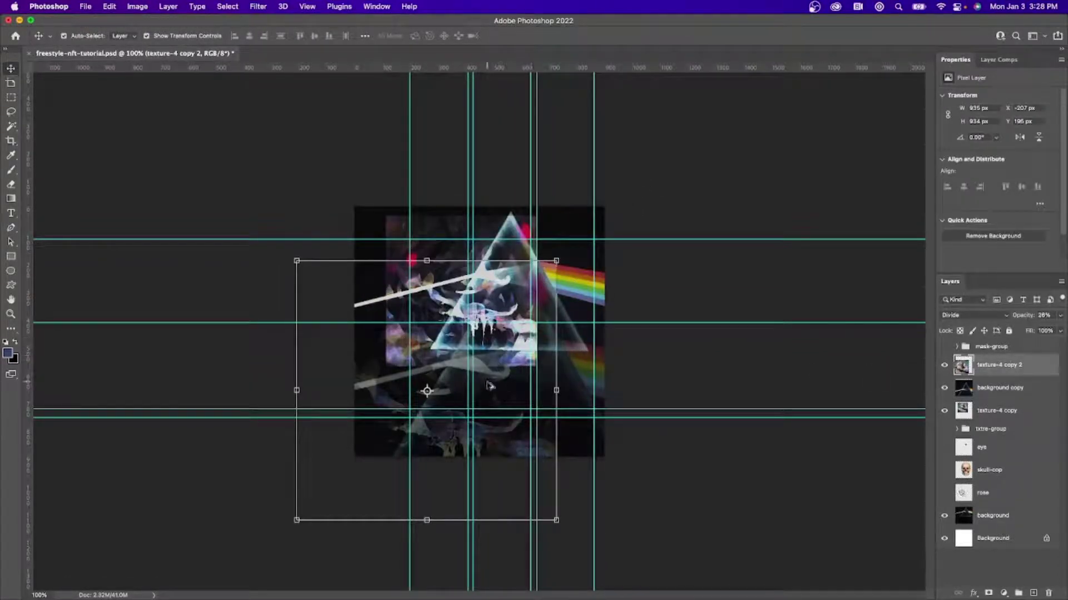
{"action": "left_click_drag", "start_coordinate": [487, 384], "coordinate": [451, 319]}
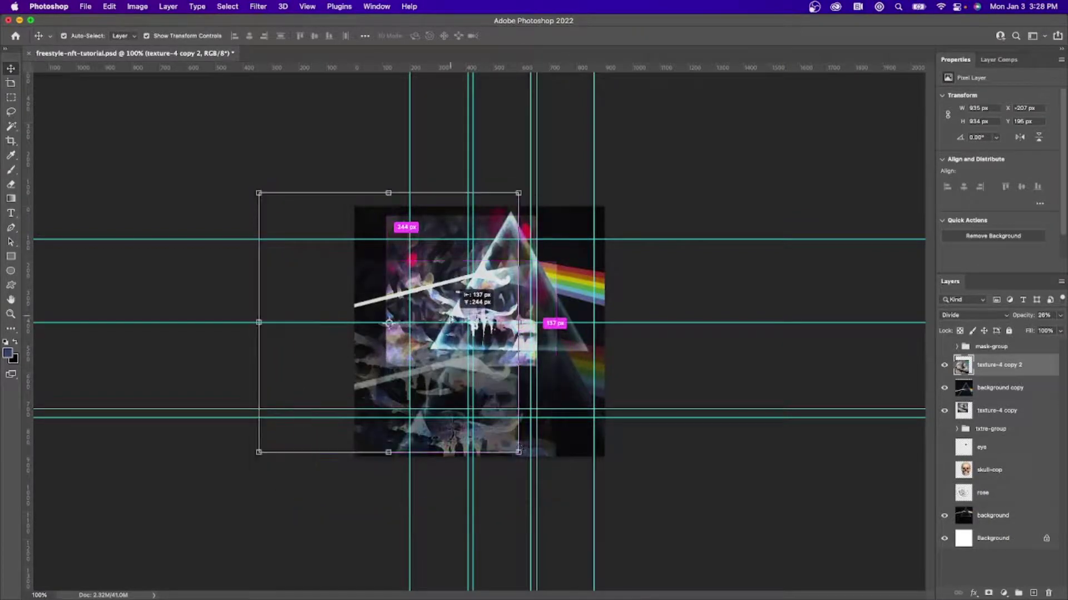
{"action": "key", "text": "super+j"}
{"action": "key", "text": "super+t"}
{"action": "left_click_drag", "start_coordinate": [518, 452], "coordinate": [429, 363]}
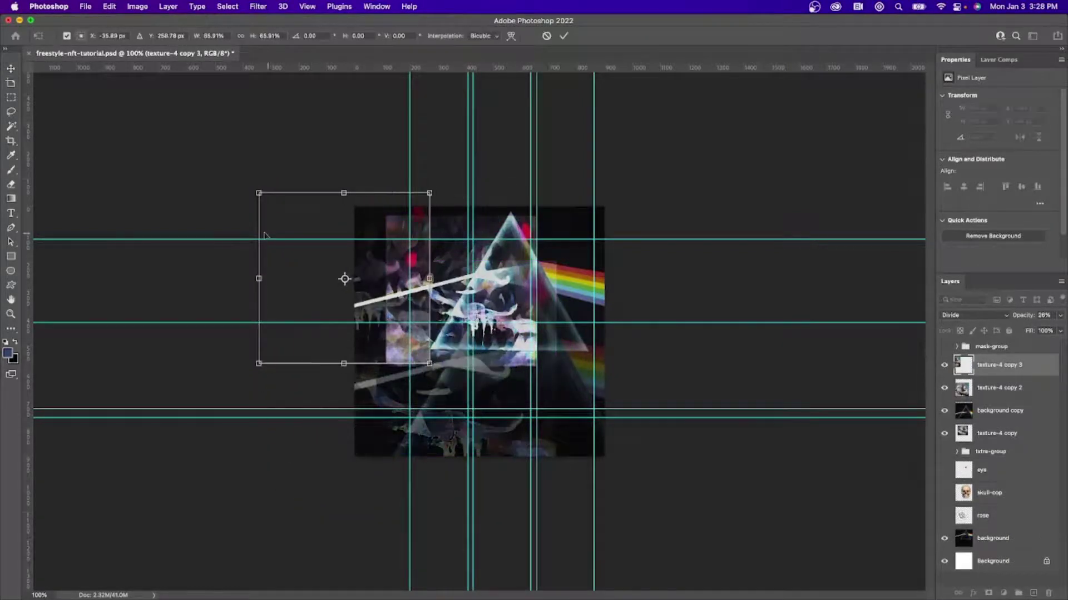
{"action": "left_click_drag", "start_coordinate": [254, 192], "coordinate": [459, 250]}
{"action": "key", "text": "Return"}
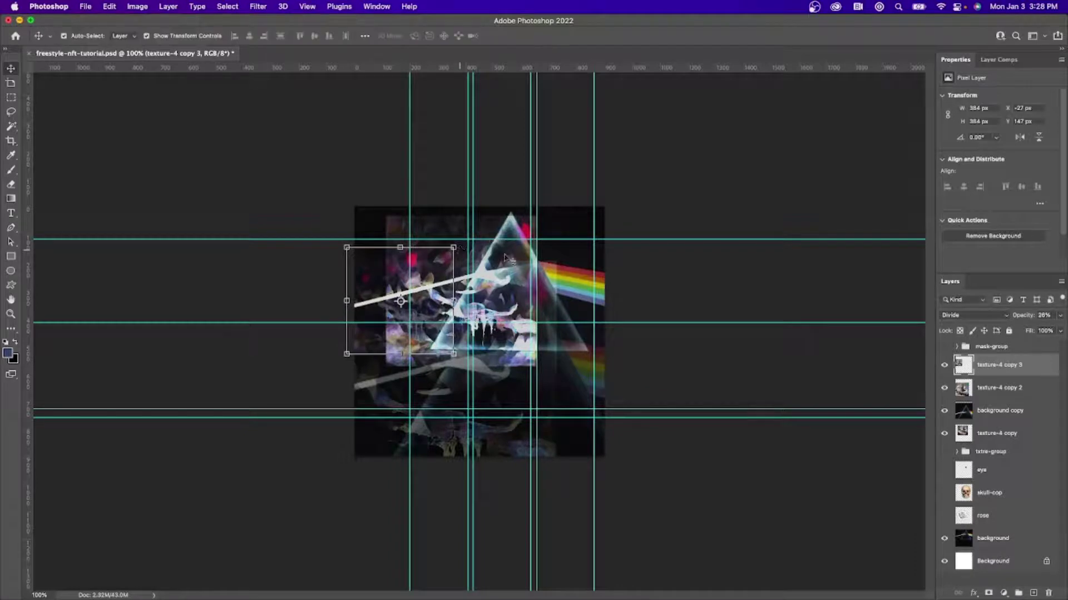
Drop the new copy's opacity from 26% to 11% and compare blend modes like Subtract.
{"action": "left_click", "coordinate": [1060, 332]}
{"action": "left_click", "coordinate": [1059, 316]}
{"action": "left_click", "coordinate": [1060, 316]}
{"action": "left_click_drag", "start_coordinate": [1026, 332], "coordinate": [1015, 332]}
{"action": "left_click", "coordinate": [988, 317]}
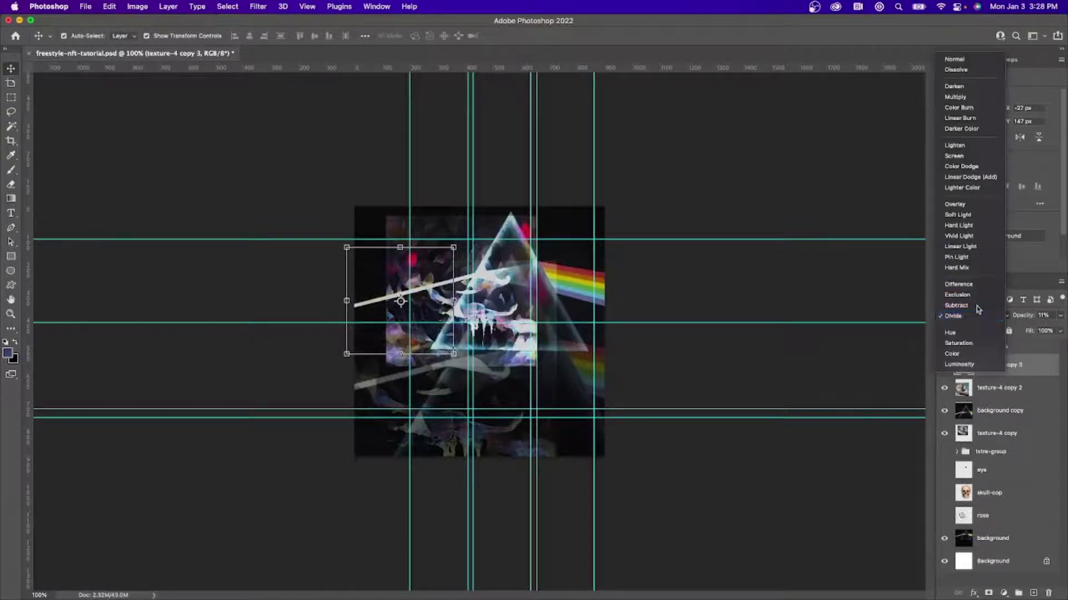
{"action": "left_click", "coordinate": [967, 306]}
{"action": "left_click", "coordinate": [973, 313]}
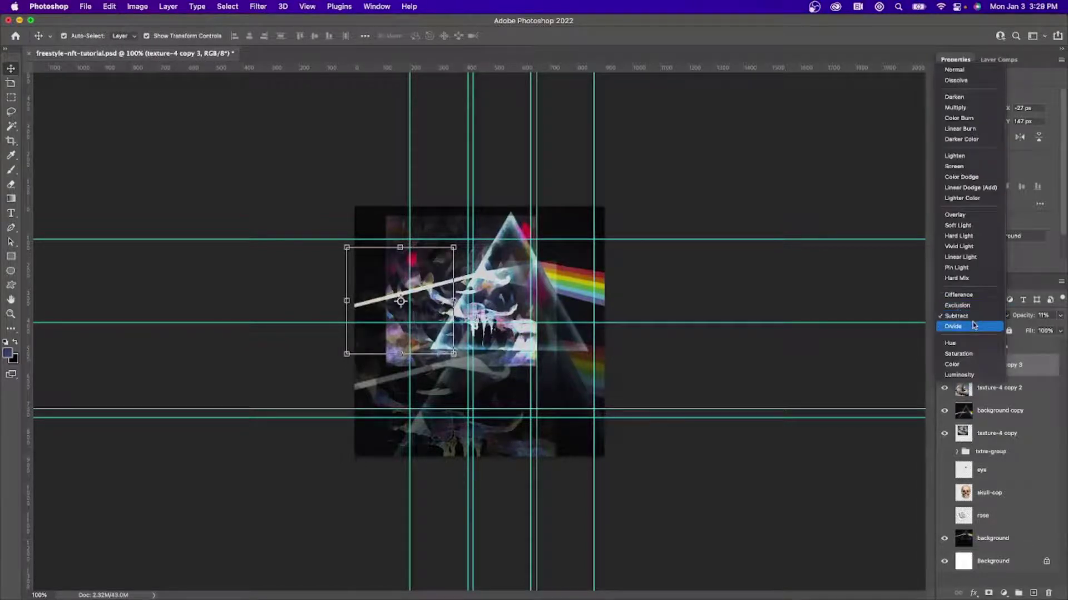
{"action": "left_click", "coordinate": [722, 322]}
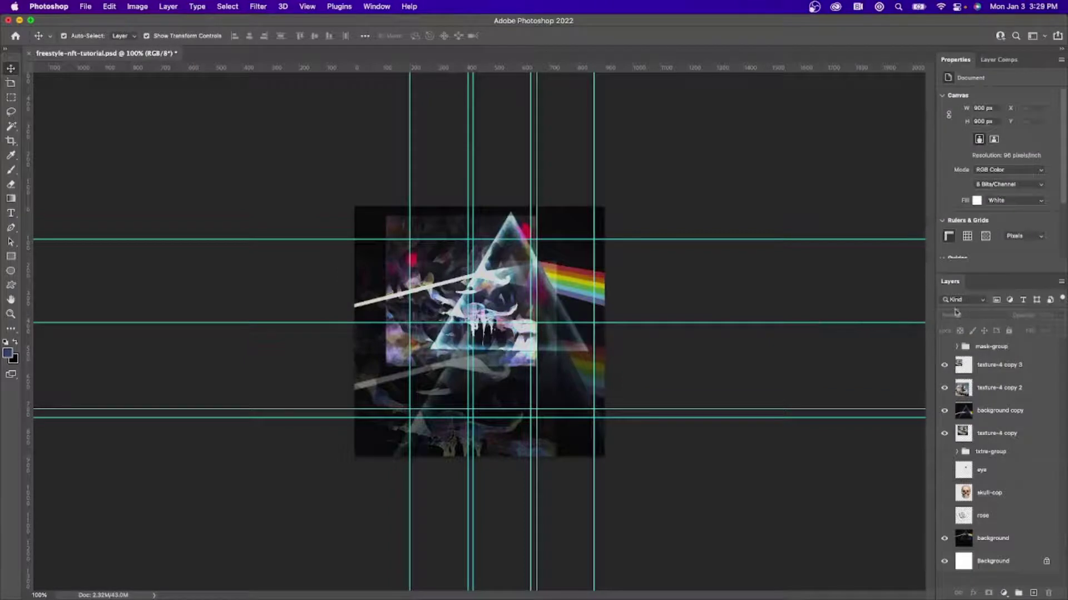
{"action": "key", "text": "super"}
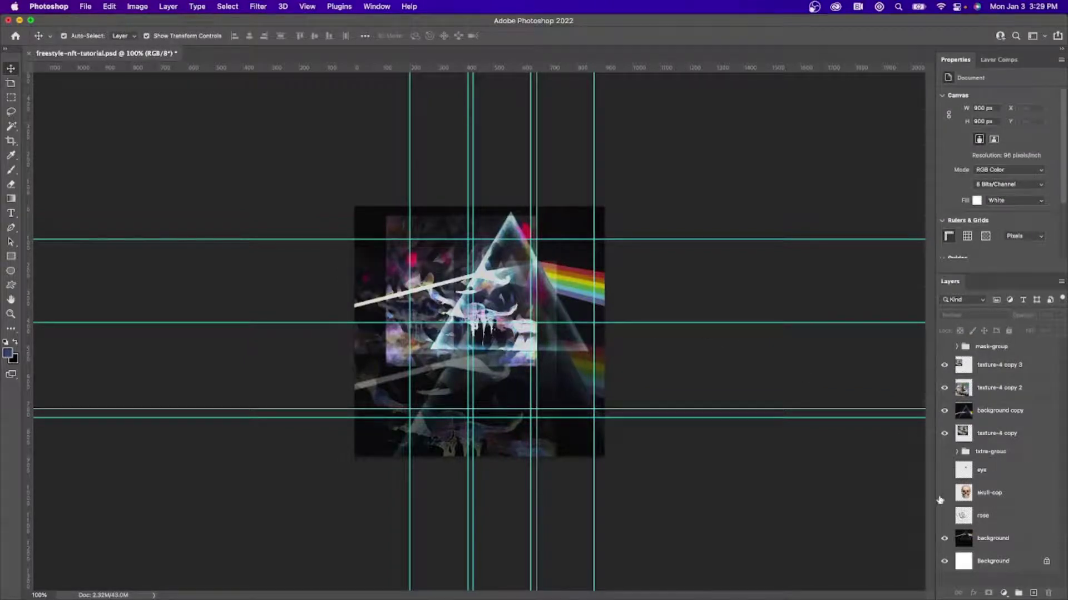
Show the skull-cop layer and make it the active layer.
{"action": "left_click", "coordinate": [943, 494]}
{"action": "left_click", "coordinate": [1029, 494]}
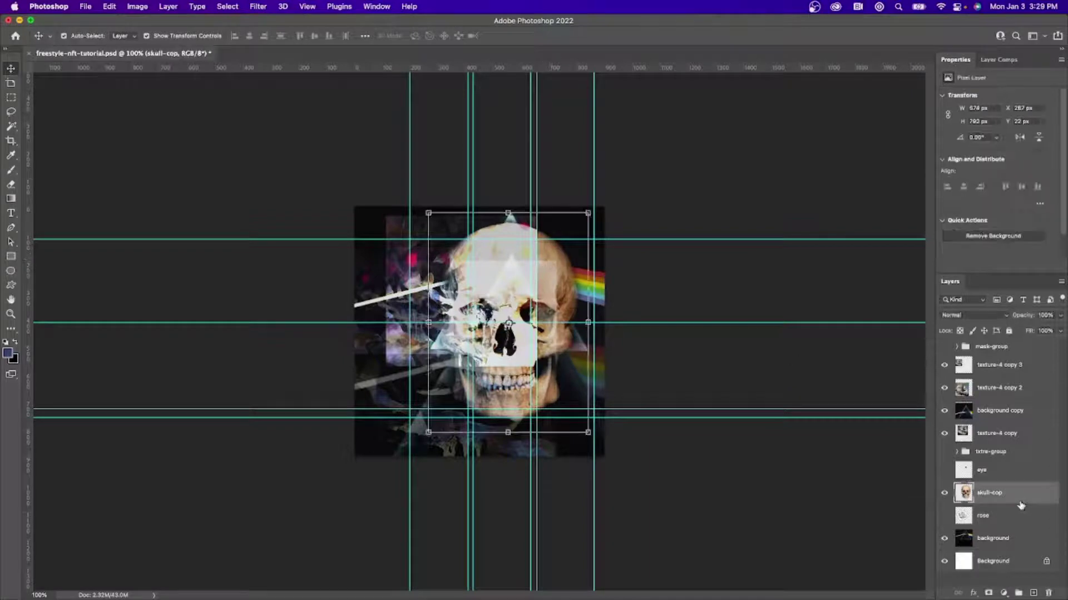
{"action": "left_click", "coordinate": [568, 273], "text": "super"}
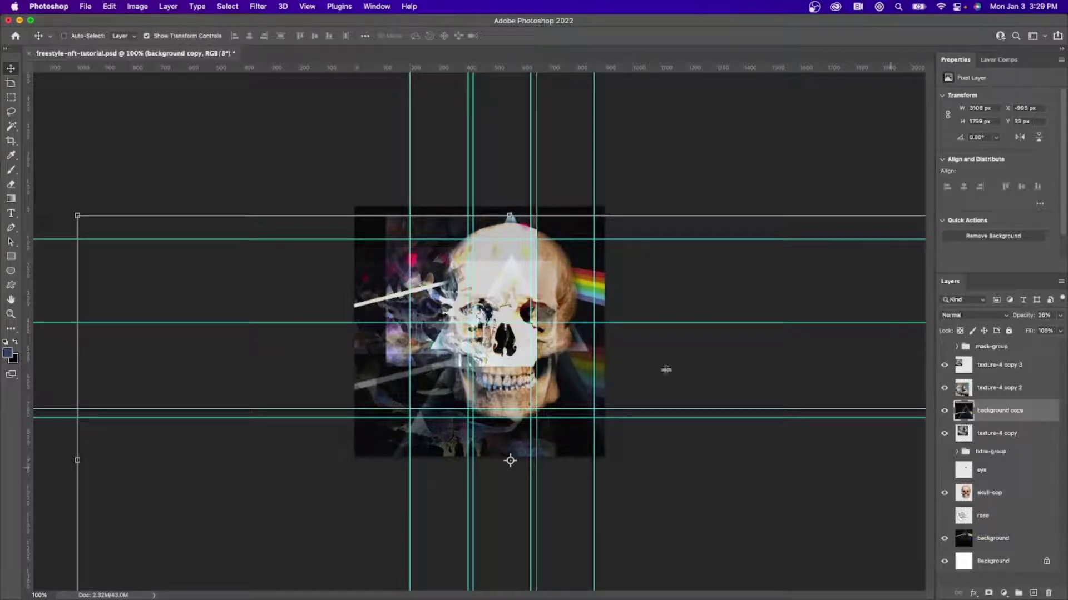
{"action": "left_click", "coordinate": [994, 494]}
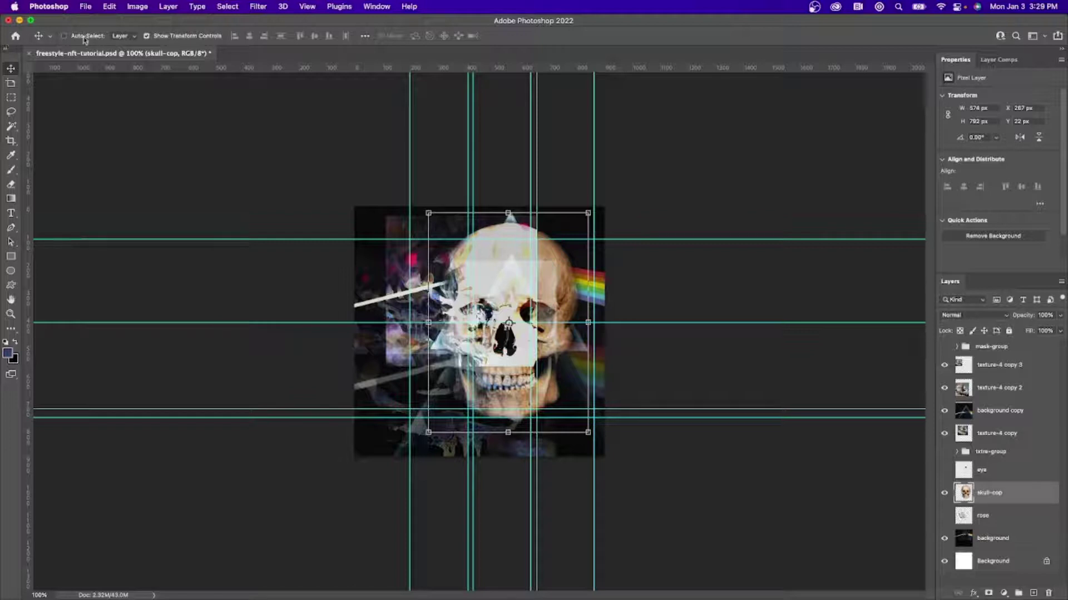
{"action": "left_click", "coordinate": [386, 267]}
{"action": "left_click", "coordinate": [563, 240]}
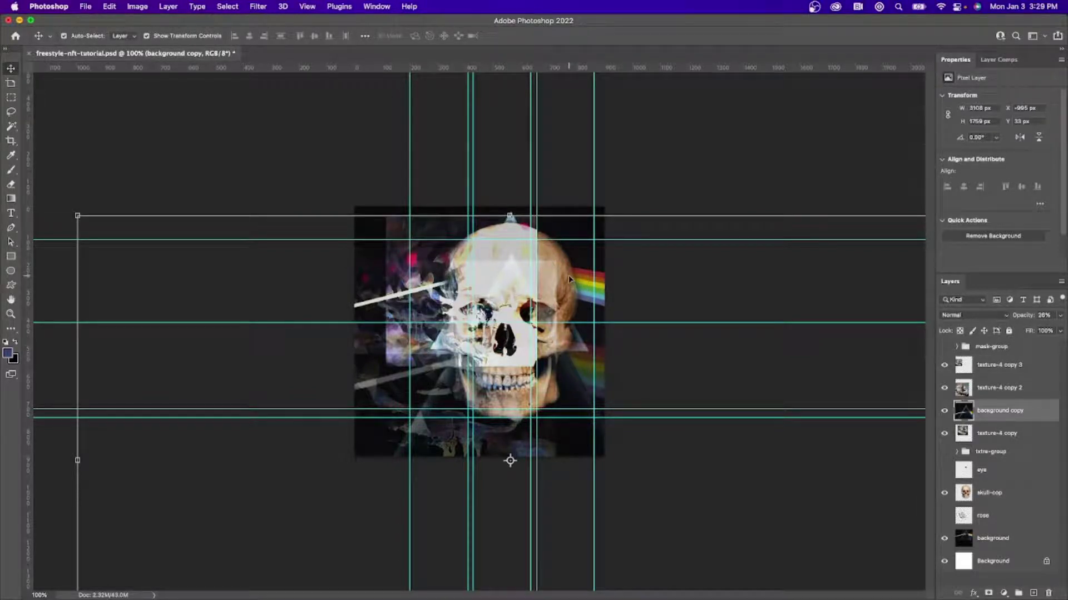
{"action": "left_click", "coordinate": [294, 143]}
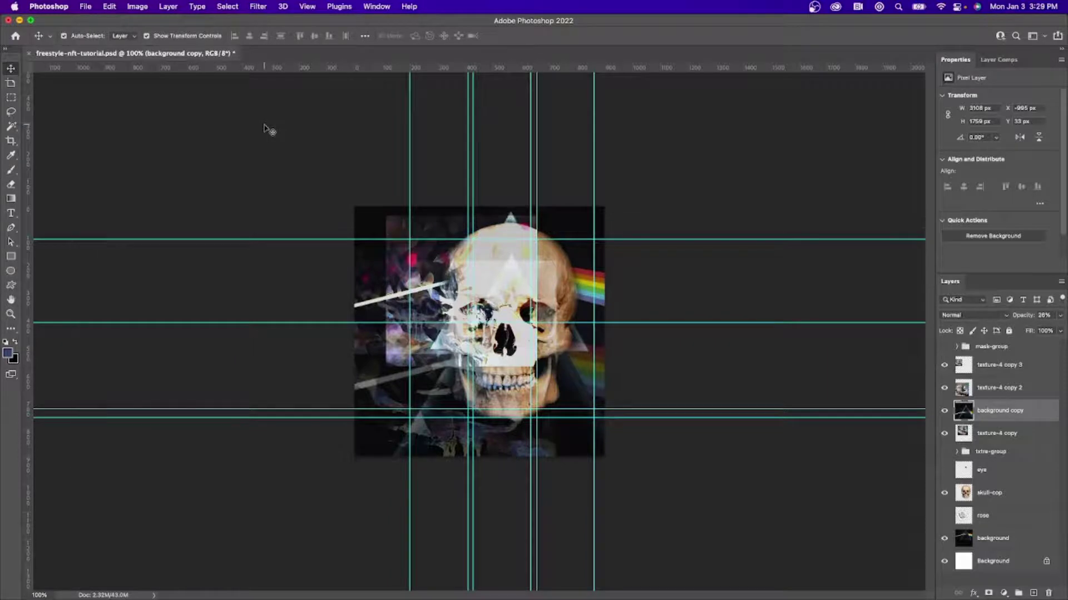
{"action": "left_click", "coordinate": [435, 231]}
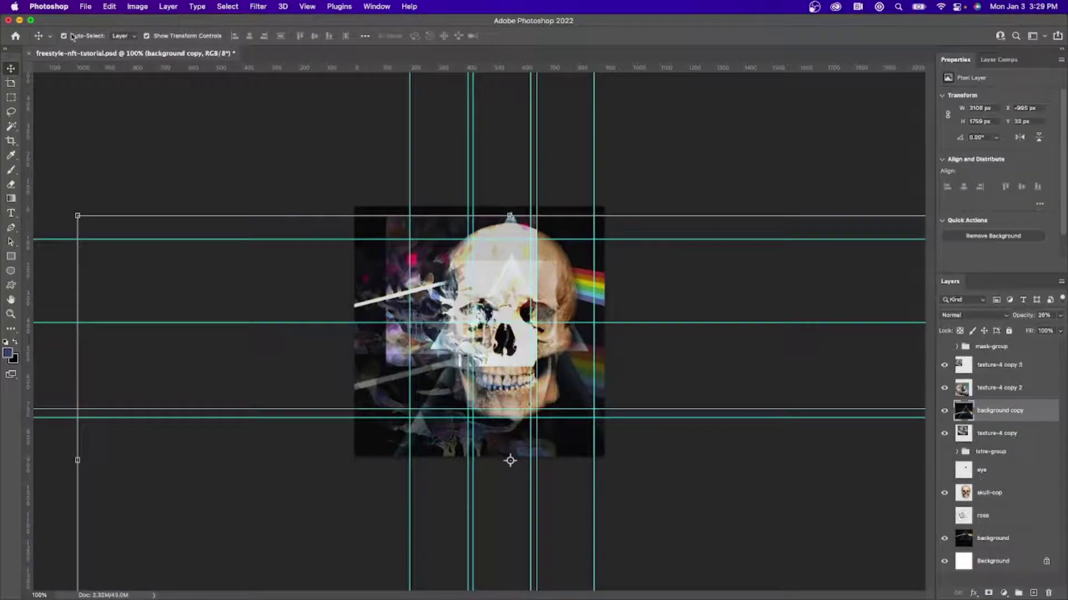
{"action": "left_click", "coordinate": [1021, 499]}
Move the skull and enlarge it to about 119% over the prism artwork.
{"action": "mouse_move", "coordinate": [567, 285]}
{"action": "left_mouse_down"}
{"action": "mouse_move", "coordinate": [565, 275]}
{"action": "mouse_move", "coordinate": [580, 292]}
{"action": "left_mouse_up"}
{"action": "key", "text": "ctrl+t"}
{"action": "left_click_drag", "start_coordinate": [606, 233], "coordinate": [633, 206]}
{"action": "left_click_drag", "start_coordinate": [632, 457], "coordinate": [636, 468]}
{"action": "mouse_move", "coordinate": [570, 253]}
{"action": "left_mouse_down"}
{"action": "mouse_move", "coordinate": [564, 246]}
{"action": "mouse_move", "coordinate": [572, 251]}
{"action": "left_mouse_up"}
{"action": "key", "text": "Return"}
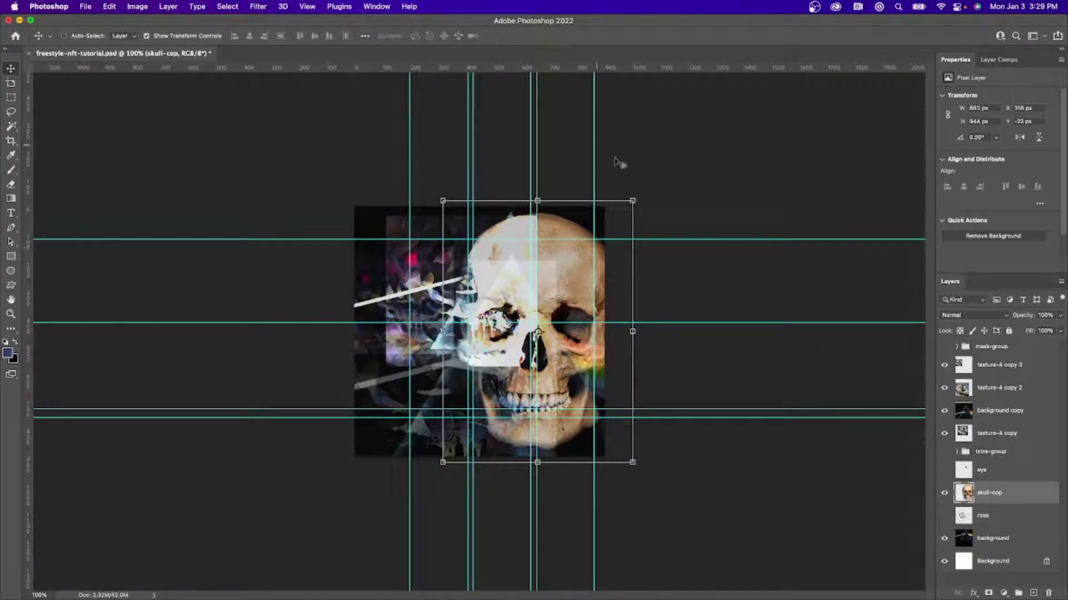
Show the eye layer and move it onto the skull's forehead.
{"action": "left_click", "coordinate": [945, 471]}
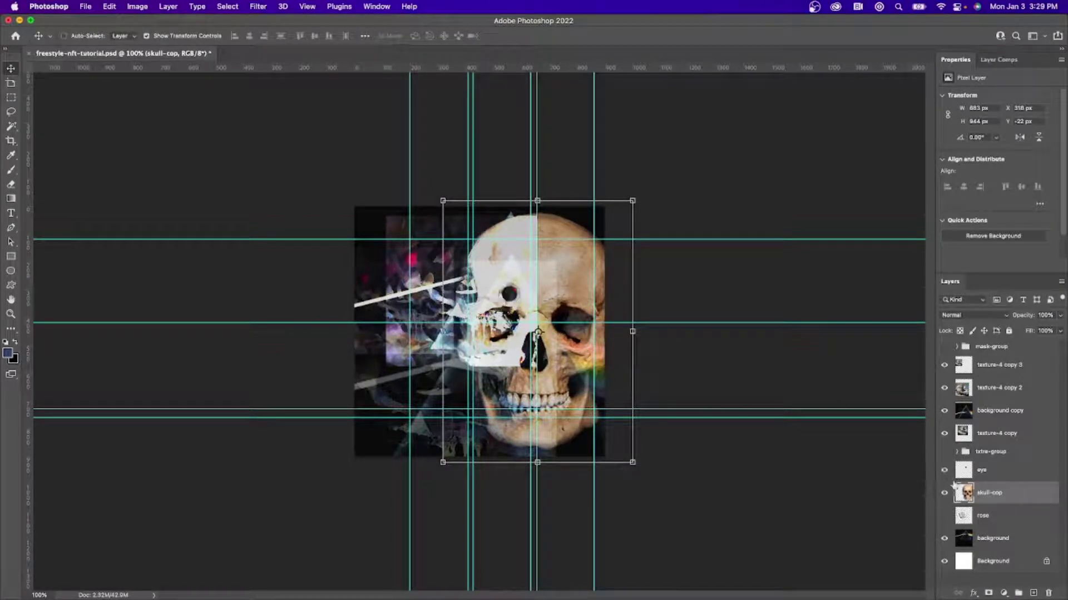
{"action": "left_click", "coordinate": [987, 475]}
{"action": "key", "text": "super+t"}
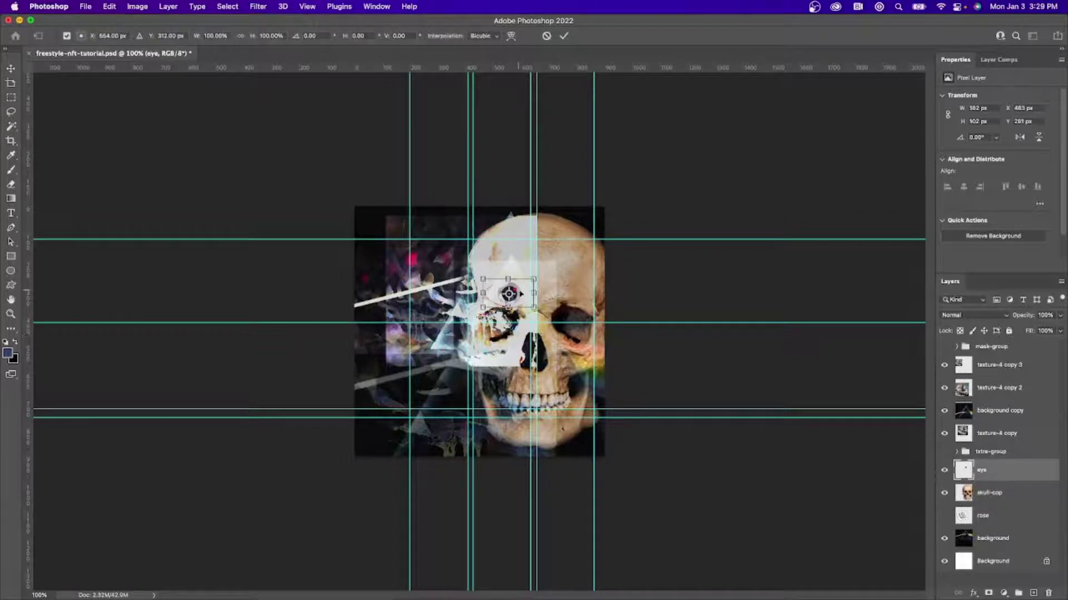
{"action": "left_click_drag", "start_coordinate": [525, 297], "coordinate": [565, 318]}
{"action": "key", "text": "Return"}
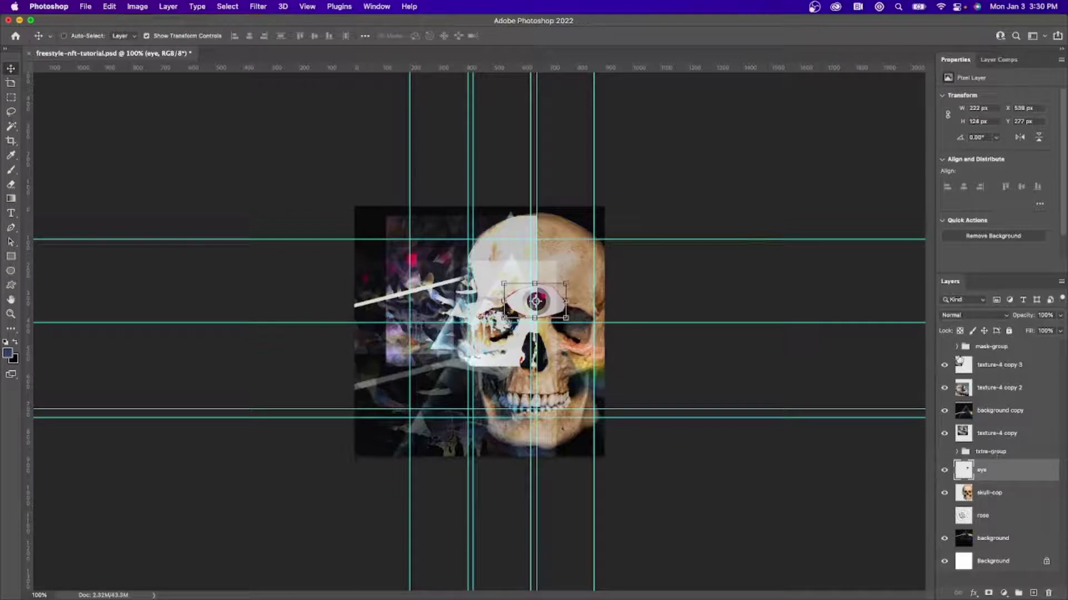
Load the Rectangle 1 copy strip as a selection and hide the mask-group rectangles.
{"action": "left_click", "coordinate": [957, 346]}
{"action": "left_click", "coordinate": [944, 347]}
{"action": "left_click", "coordinate": [944, 347]}
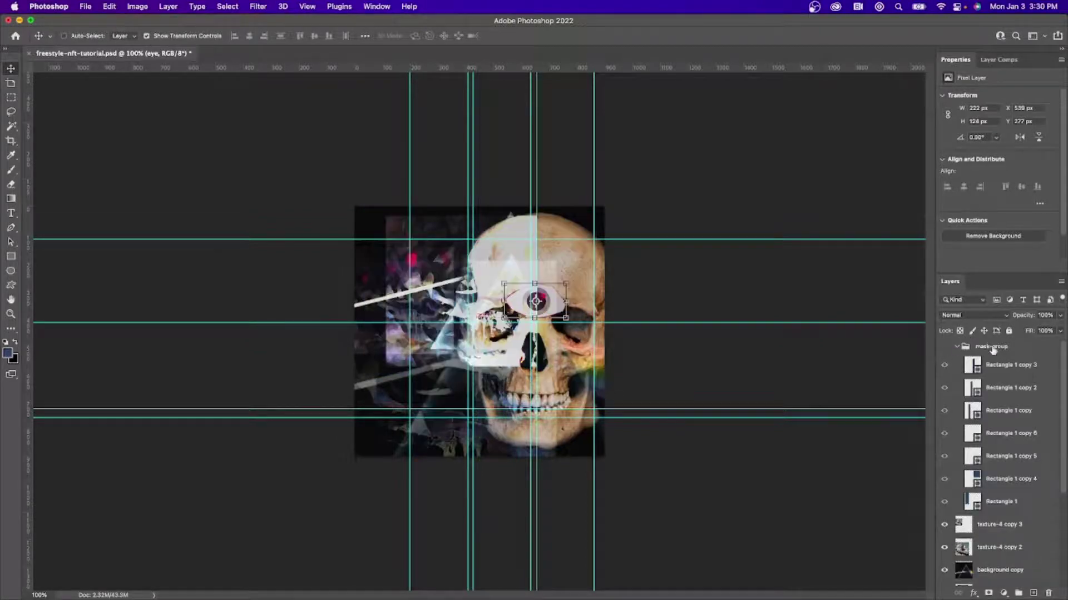
{"action": "left_click", "coordinate": [962, 347]}
{"action": "left_click", "coordinate": [944, 348]}
{"action": "left_click", "coordinate": [956, 346]}
{"action": "left_click", "coordinate": [956, 346]}
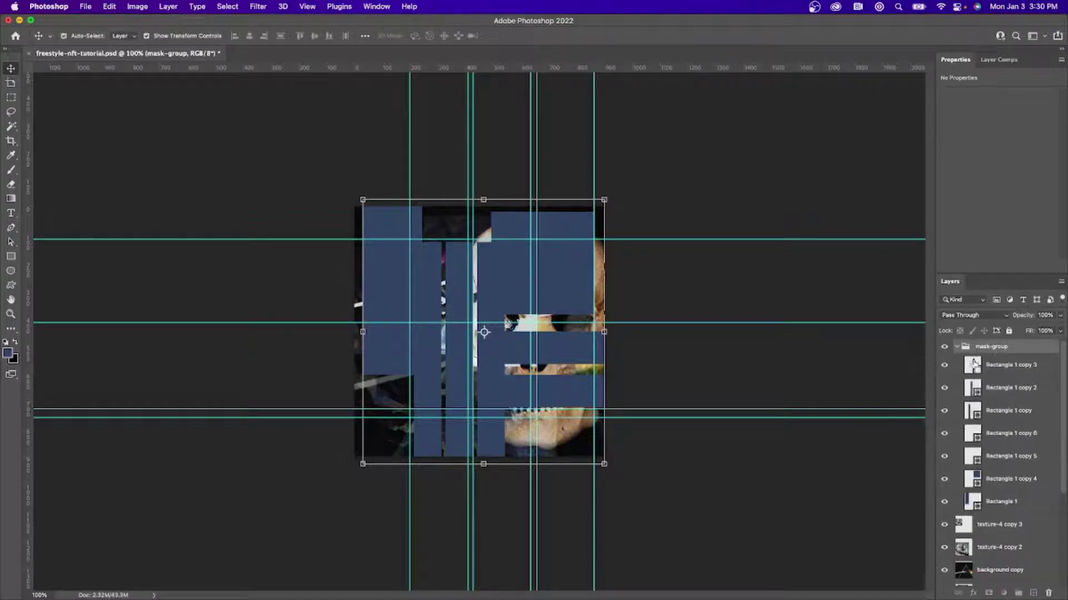
{"action": "left_click", "coordinate": [973, 366], "text": "super"}
{"action": "left_click", "coordinate": [957, 347]}
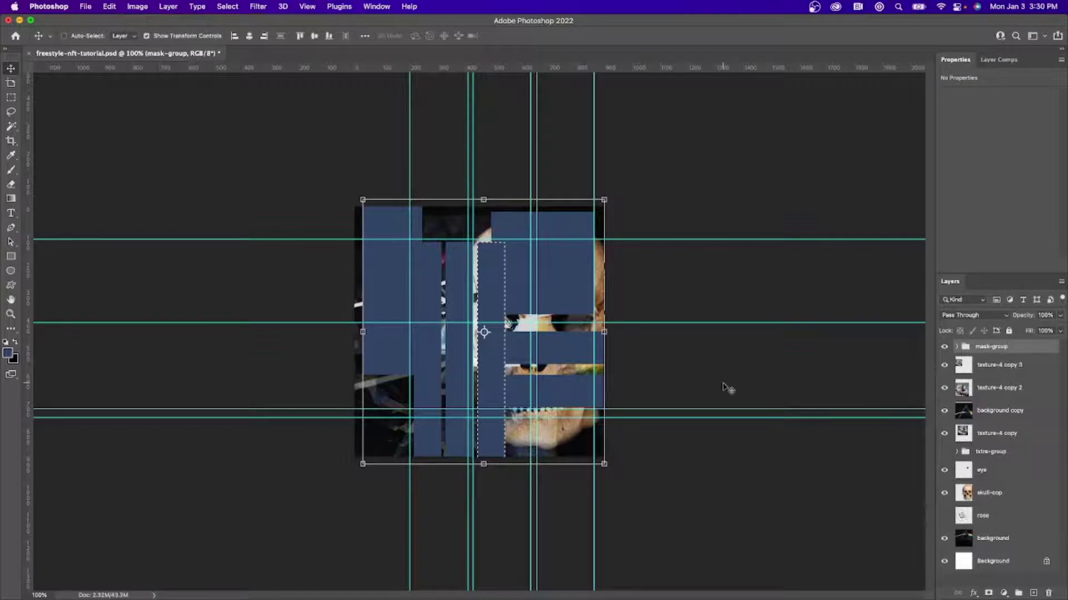
{"action": "left_click", "coordinate": [944, 347]}
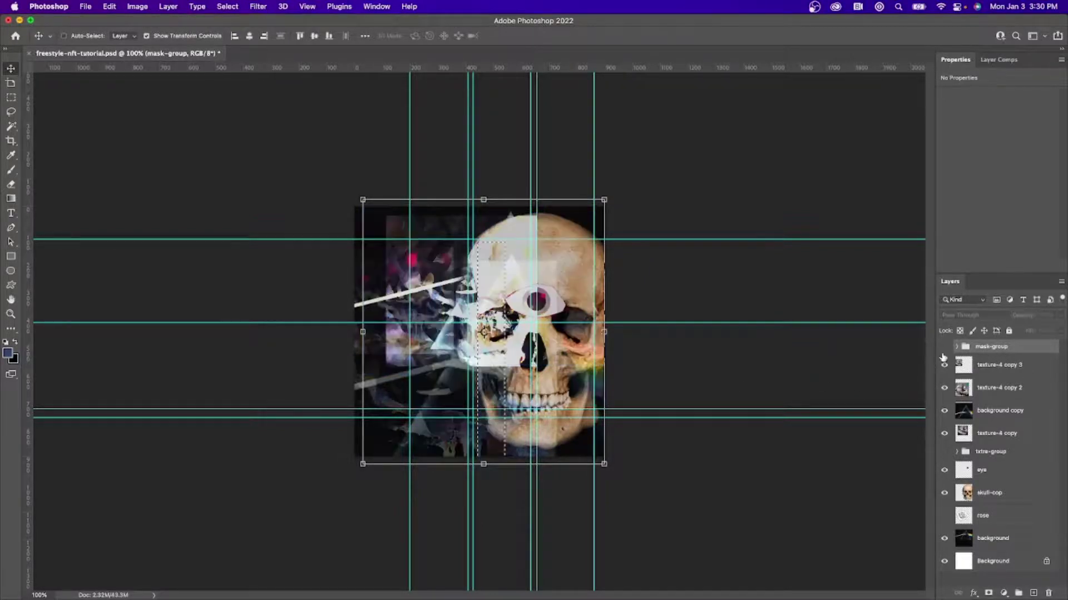
{"action": "left_click", "coordinate": [957, 347]}
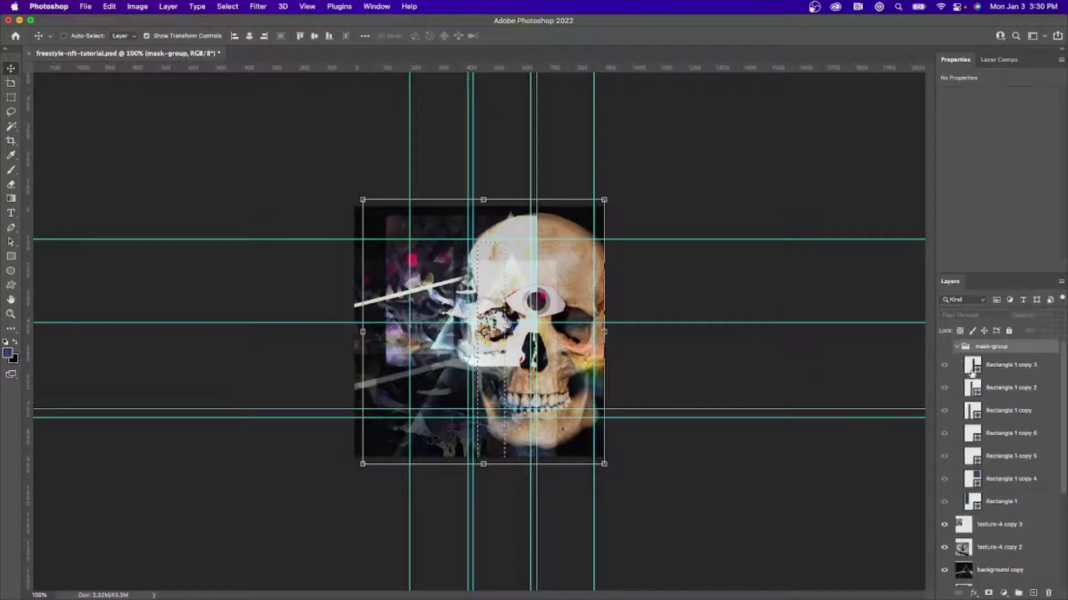
{"action": "left_click", "coordinate": [970, 411], "text": "super"}
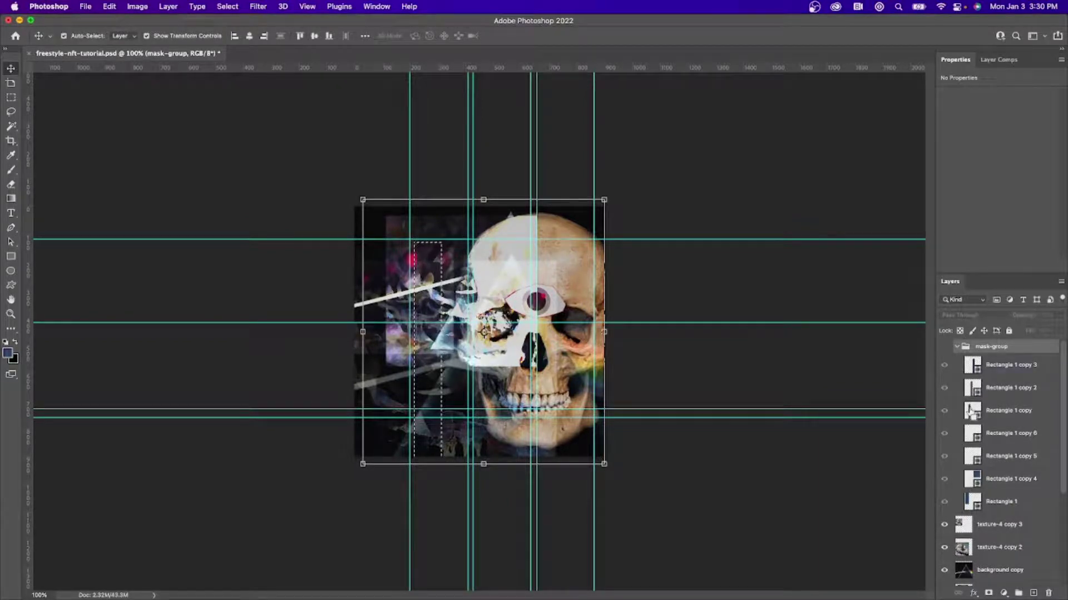
{"action": "left_click", "coordinate": [954, 348]}
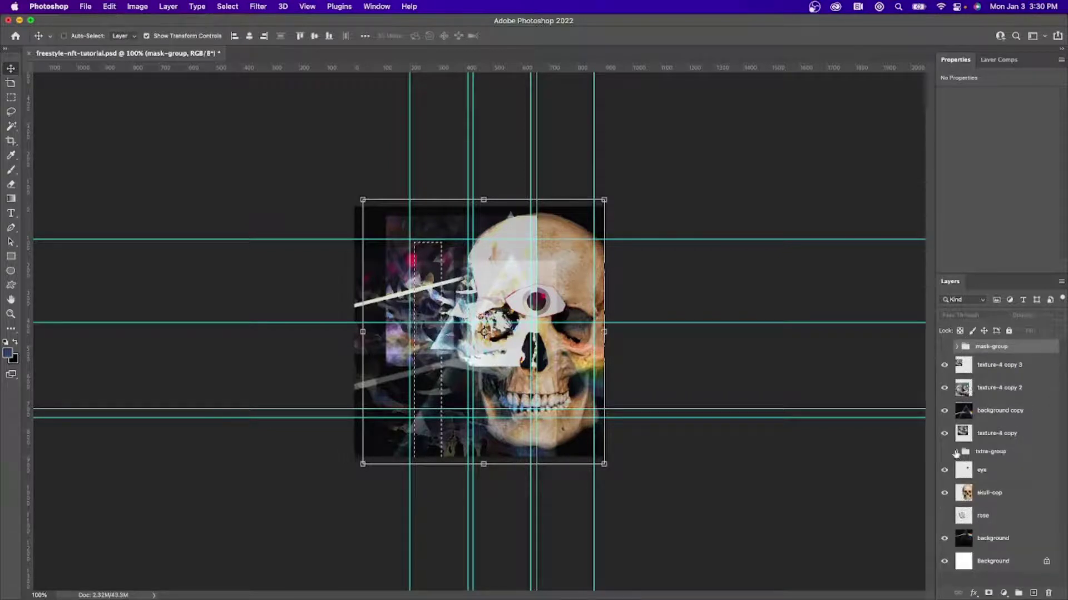
Show texture-3 in txtre-group and make it the active layer.
{"action": "left_click", "coordinate": [956, 452]}
{"action": "scroll", "coordinate": [948, 452], "scroll_direction": "down", "scroll_amount": 2}
{"action": "left_click", "coordinate": [944, 444]}
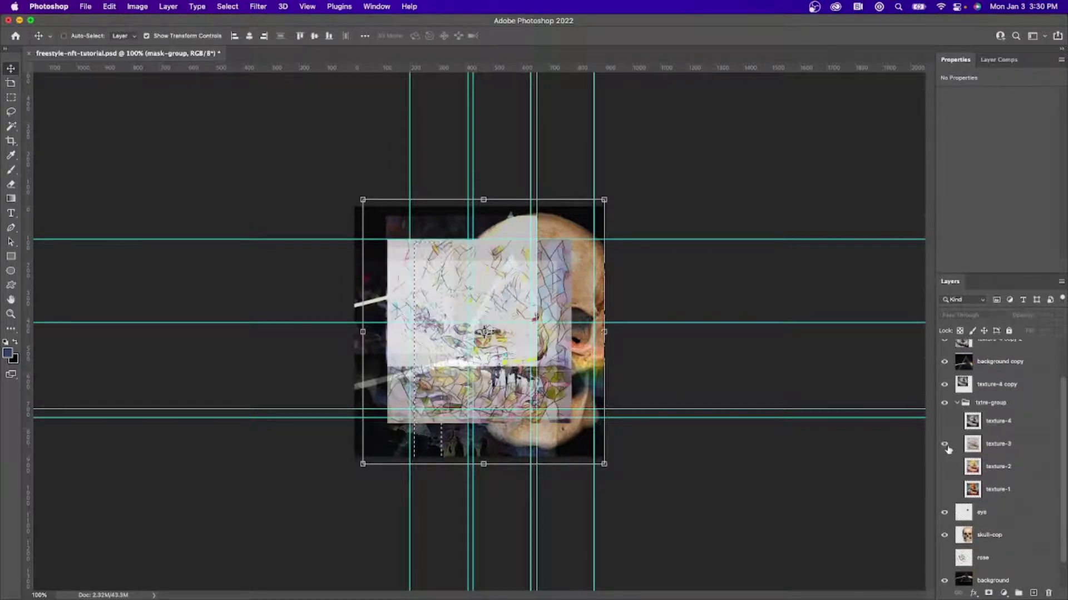
{"action": "left_click", "coordinate": [984, 450]}
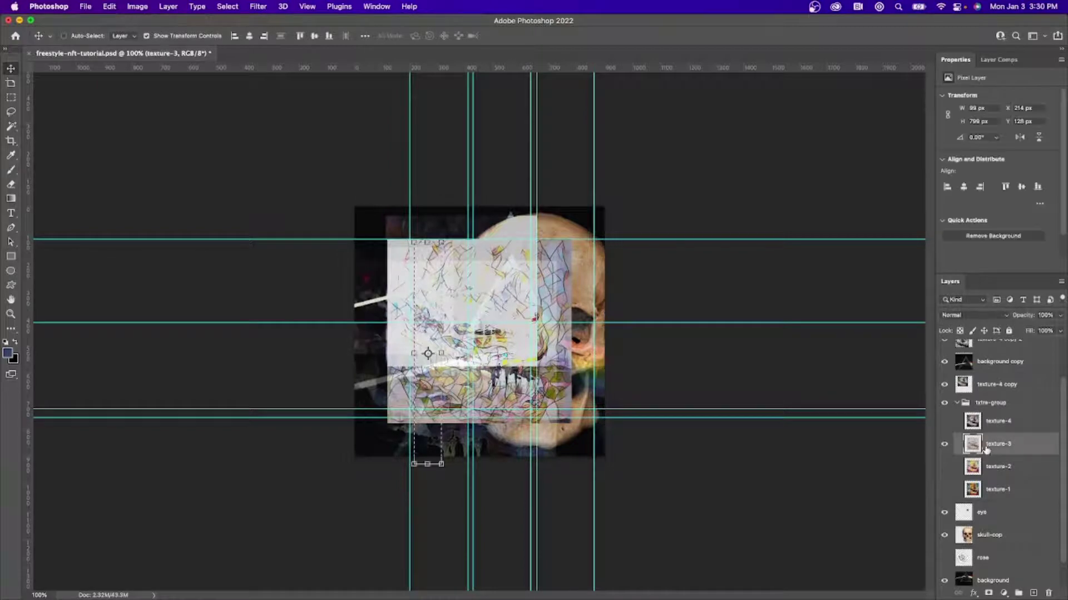
Duplicate texture-3 and hide the original texture-3 layer.
{"action": "right_click", "coordinate": [986, 450]}
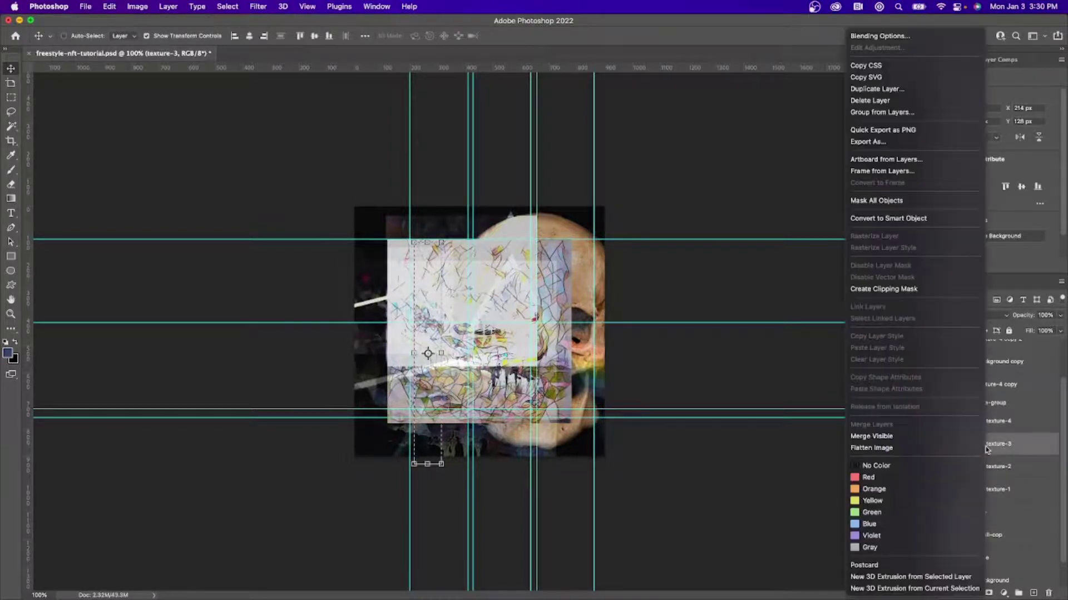
{"action": "left_click", "coordinate": [884, 89]}
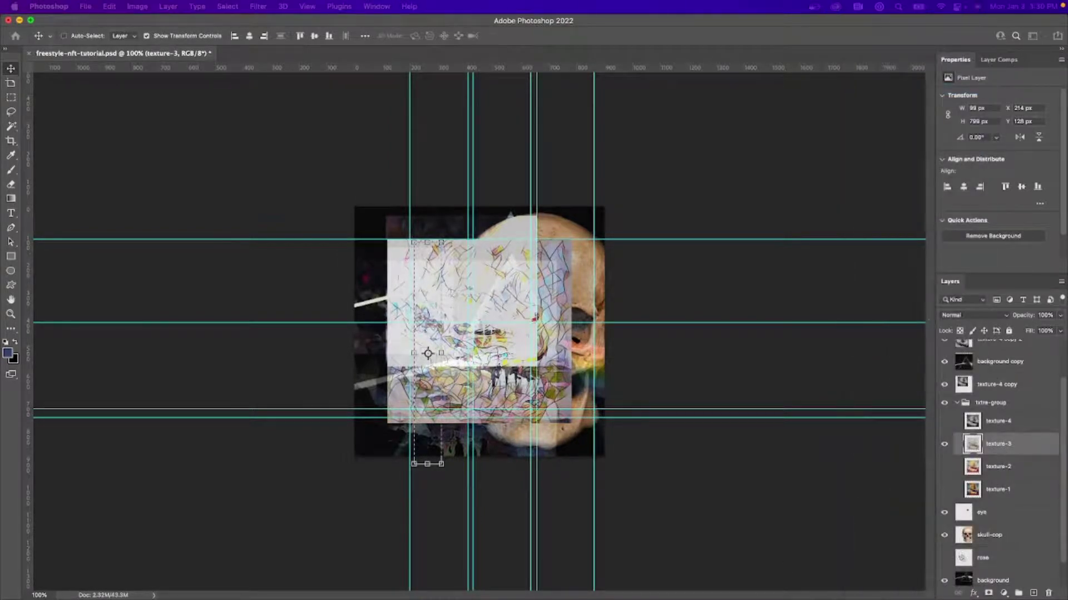
{"action": "key", "text": "Return"}
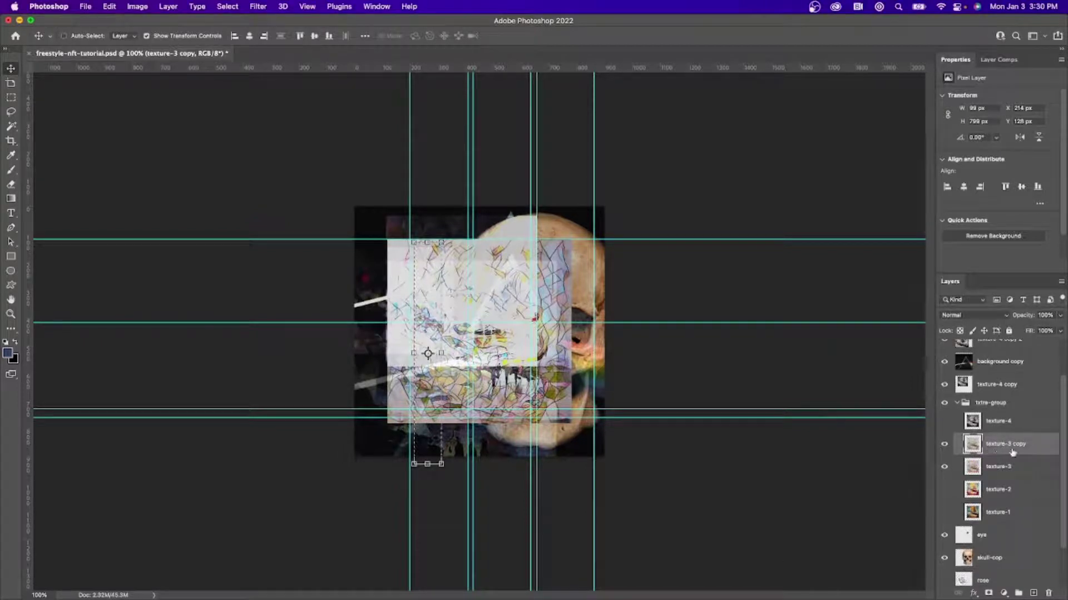
{"action": "key", "text": "ctrl+a"}
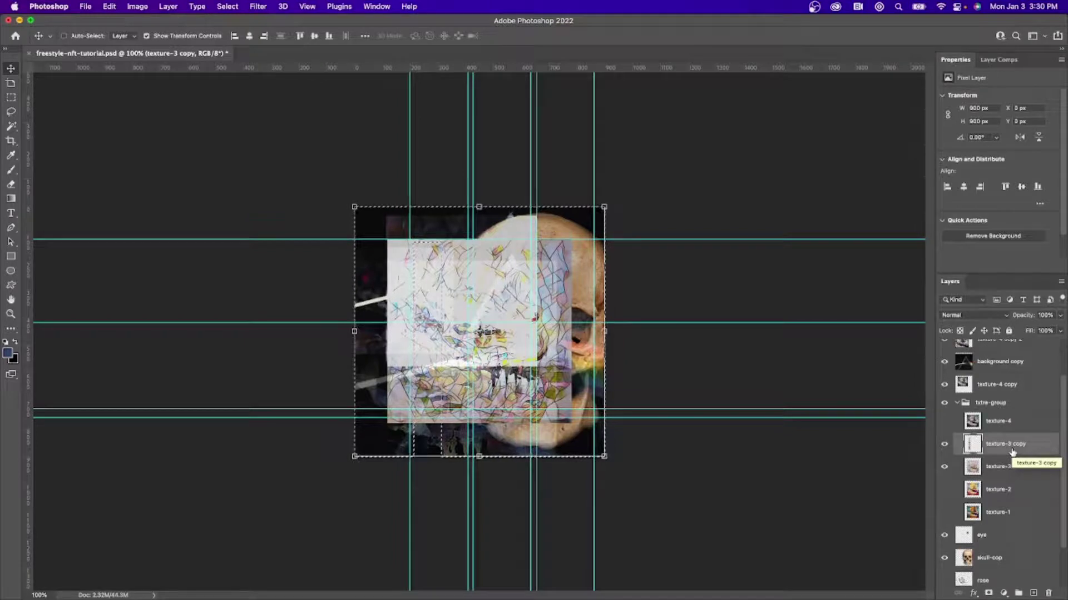
{"action": "left_click", "coordinate": [943, 468]}
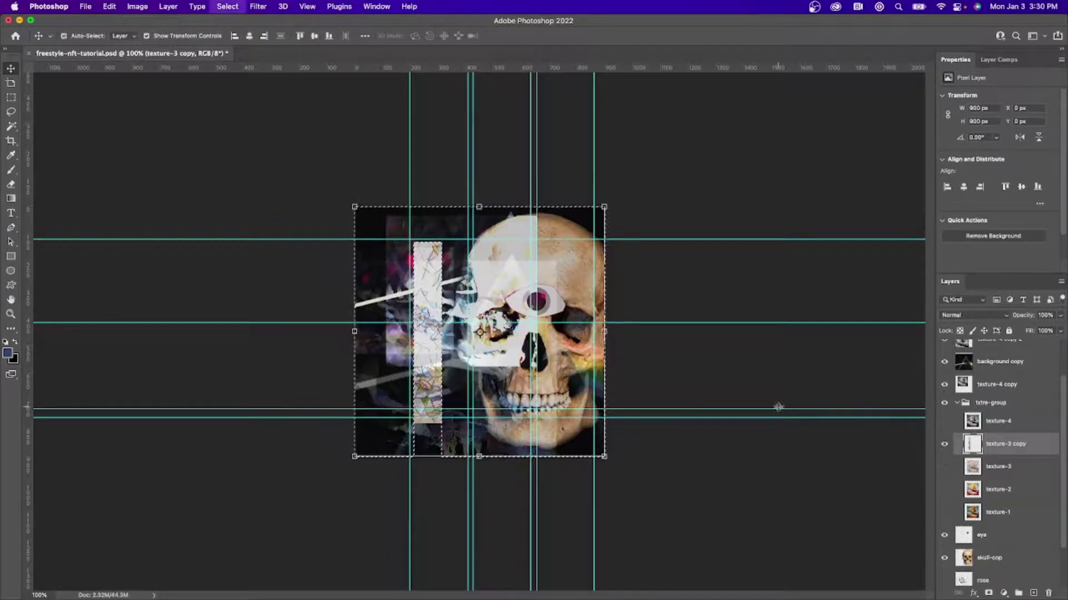
{"action": "key", "text": "ctrl+d"}
Move texture-3 copy out of txtre-group above the eye, and duplicate texture-1.
{"action": "left_click_drag", "start_coordinate": [995, 453], "coordinate": [979, 505]}
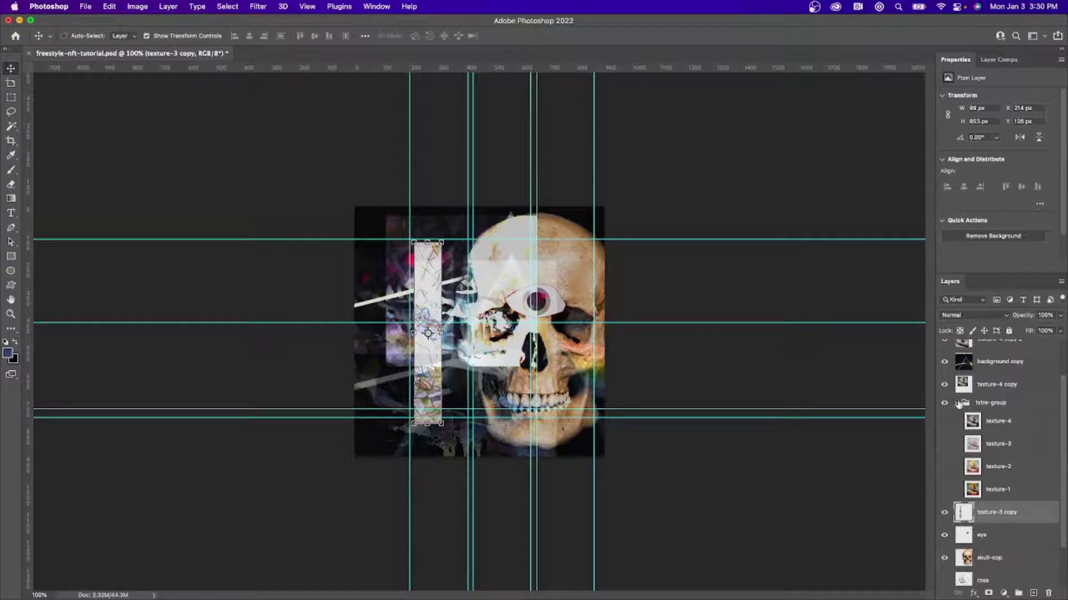
{"action": "scroll", "coordinate": [992, 448], "scroll_direction": "down", "scroll_amount": 2}
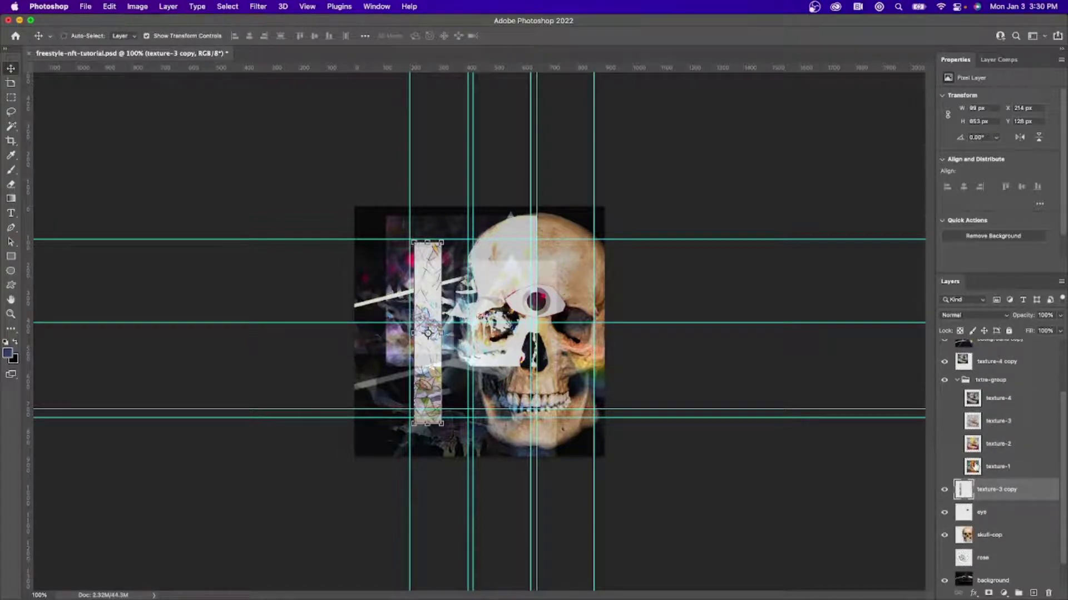
{"action": "left_click_drag", "start_coordinate": [972, 465], "coordinate": [960, 503]}
Trim the texture-1 copy to a 289 × 116 px horizontal strip under the eye.
{"action": "scroll", "coordinate": [975, 475], "scroll_direction": "up", "scroll_amount": 3}
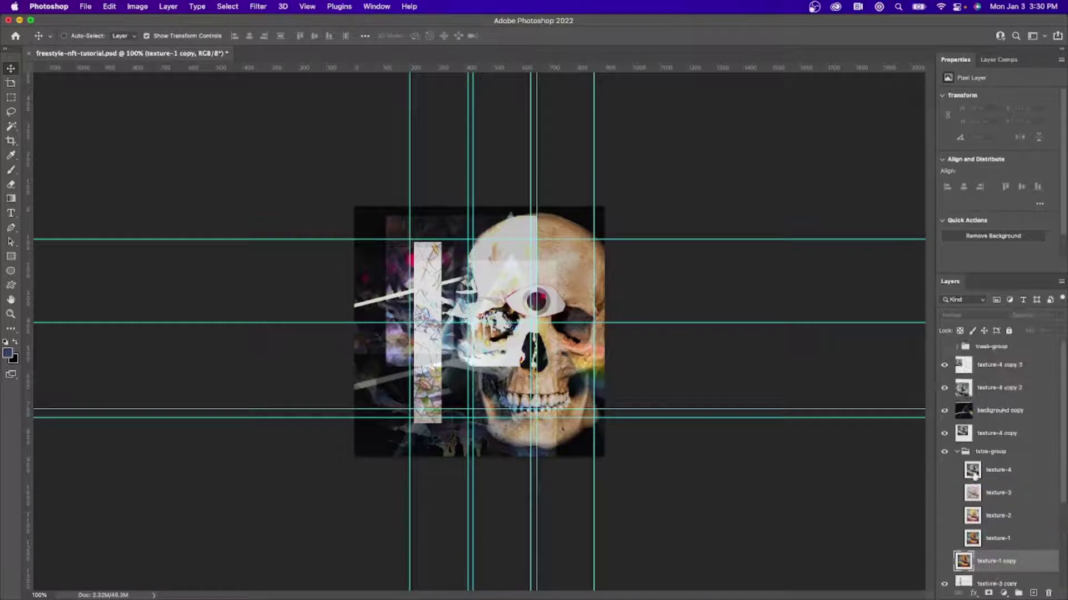
{"action": "left_click", "coordinate": [956, 346]}
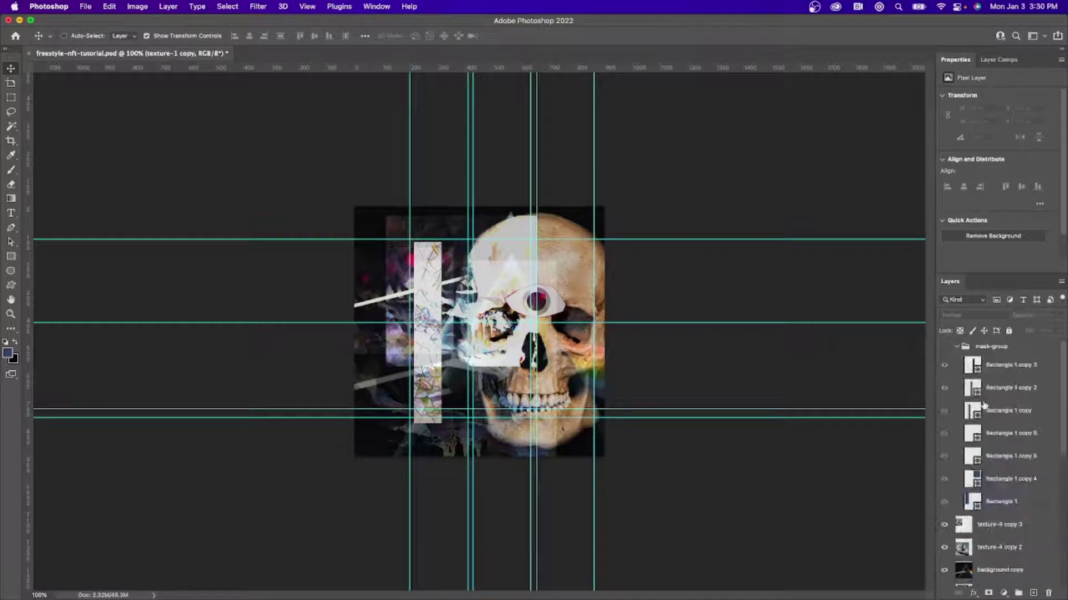
{"action": "left_click", "coordinate": [974, 478], "text": "super"}
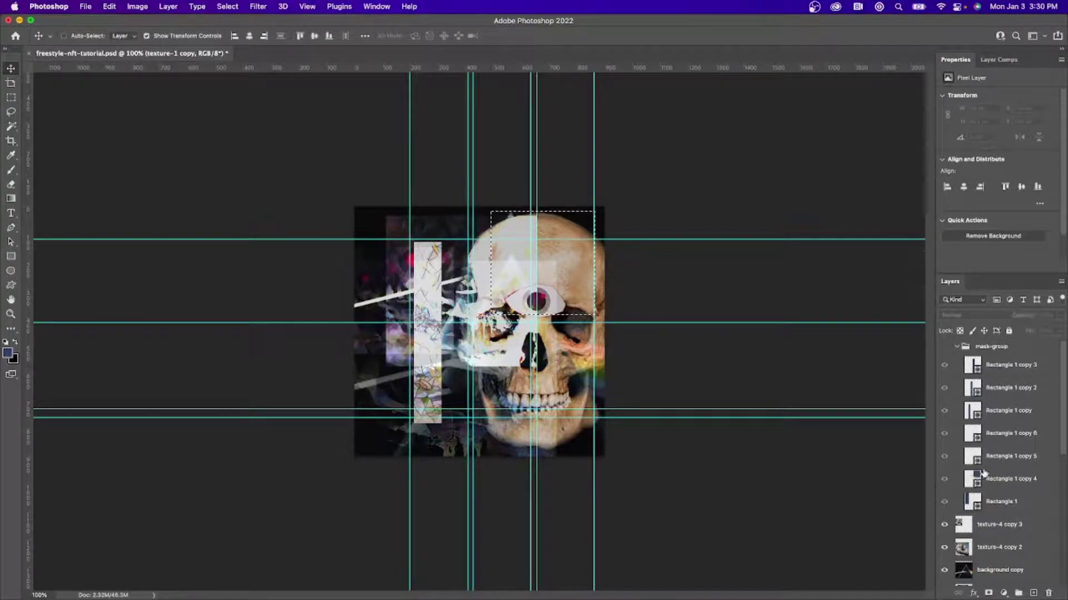
{"action": "left_click", "coordinate": [977, 456], "text": "super"}
{"action": "scroll", "coordinate": [980, 455], "scroll_direction": "down", "scroll_amount": 3}
{"action": "scroll", "coordinate": [979, 455], "scroll_direction": "down", "scroll_amount": 5}
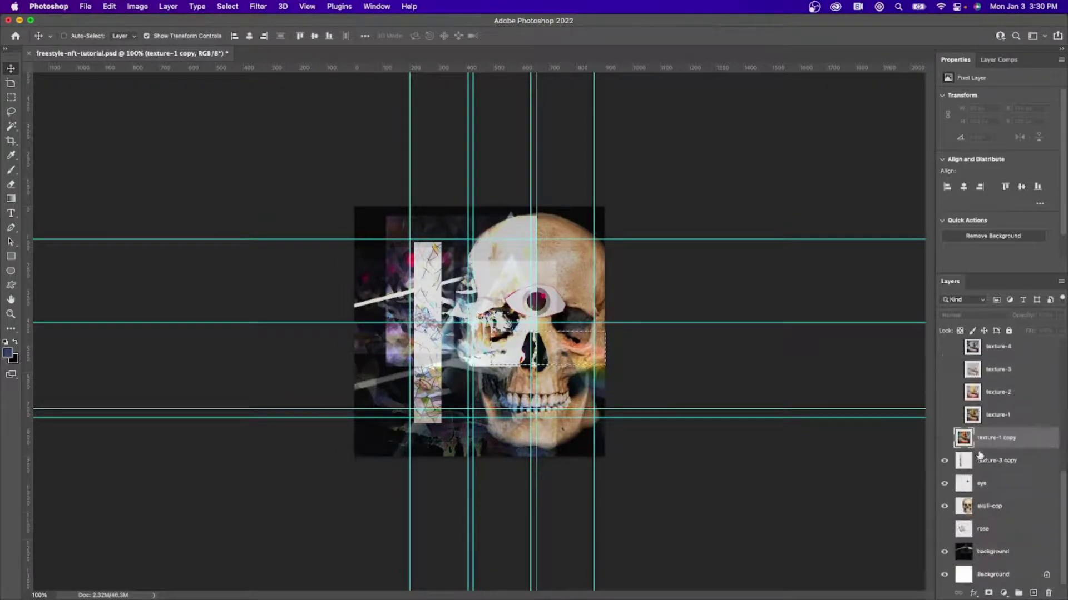
{"action": "key", "text": "super+comma"}
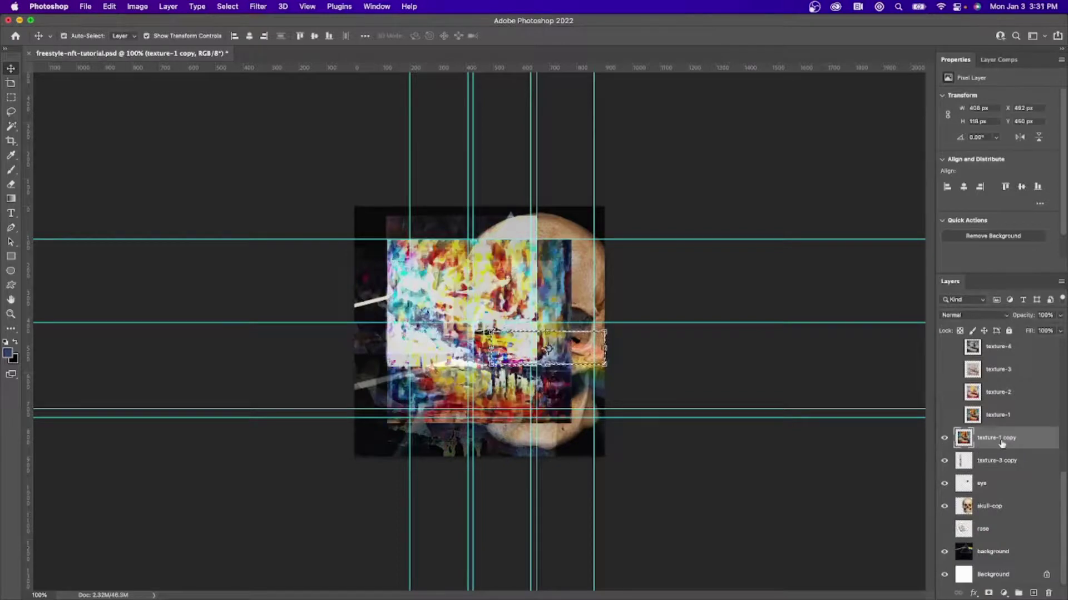
{"action": "key", "text": "Delete"}
{"action": "key", "text": "super+d"}
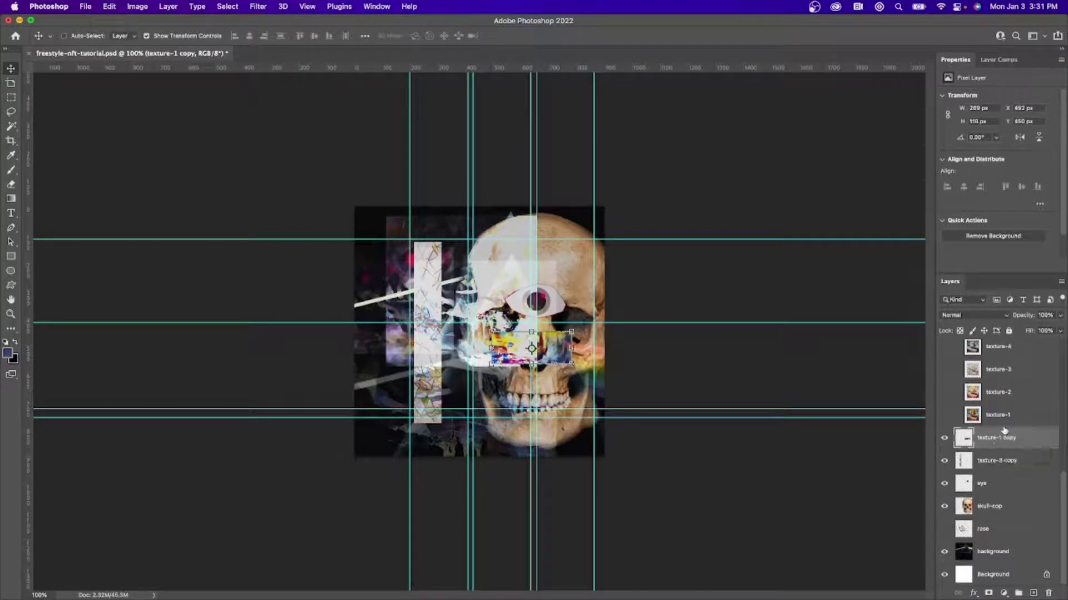
Make texture-3 the active layer in the Layers panel.
{"action": "scroll", "coordinate": [993, 456], "scroll_direction": "up", "scroll_amount": 3}
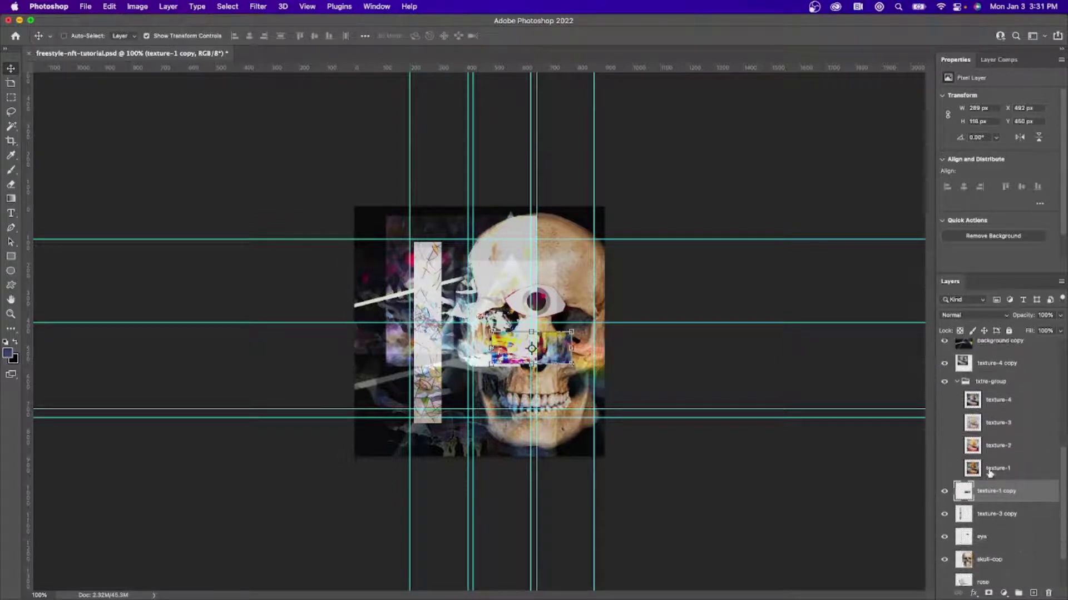
{"action": "left_click", "coordinate": [974, 467]}
{"action": "left_click", "coordinate": [974, 427]}
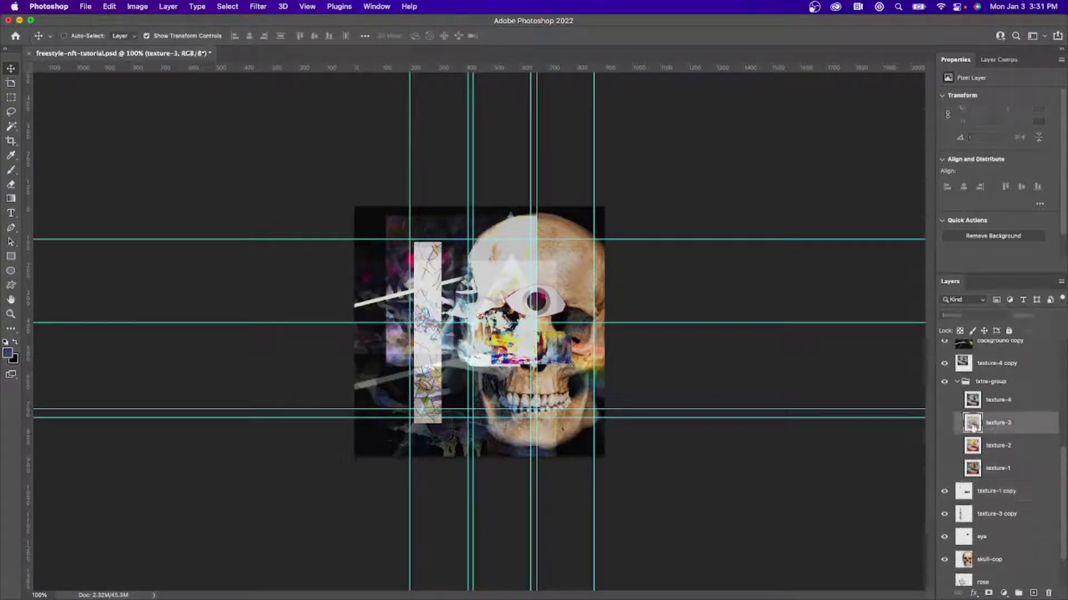
{"action": "key", "text": "space"}
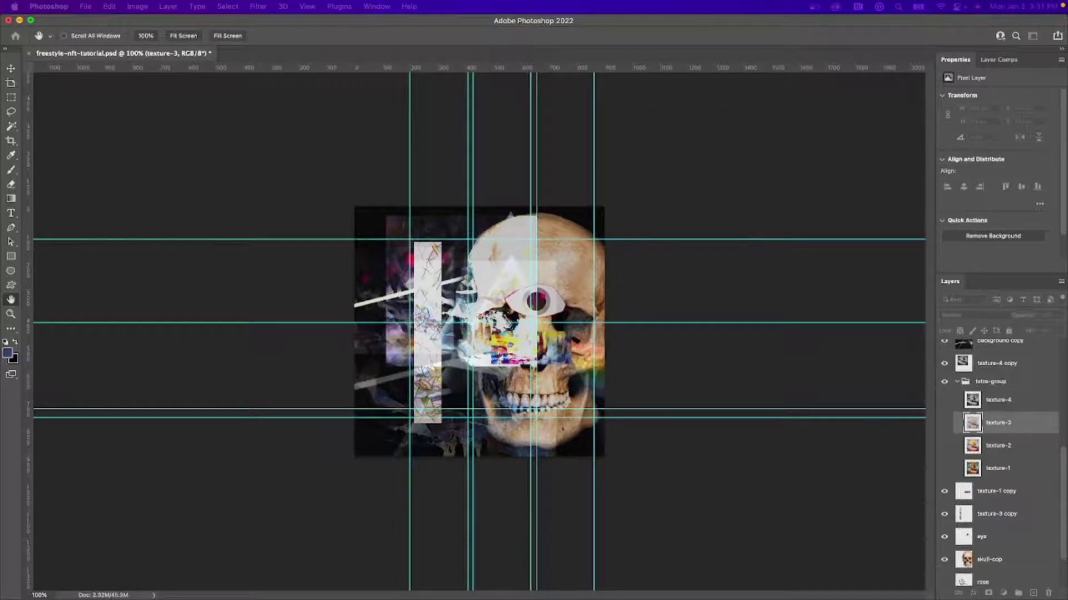
Duplicate texture-3 and load the left Rectangle 1 strip selection onto texture-3 copy 2.
{"action": "left_click_drag", "start_coordinate": [974, 426], "coordinate": [958, 475]}
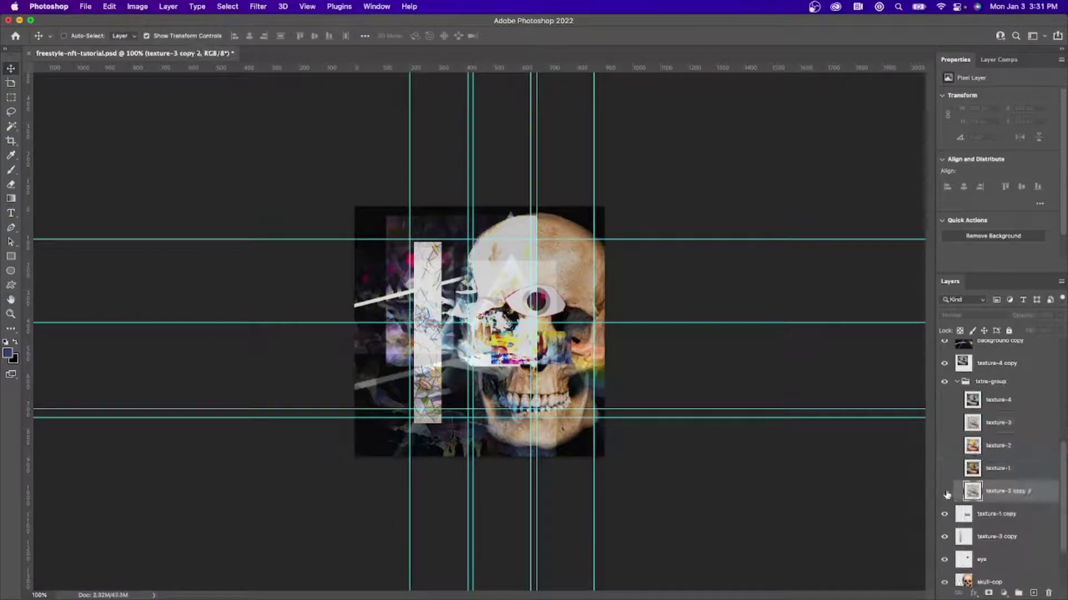
{"action": "scroll", "coordinate": [978, 418], "scroll_direction": "up", "scroll_amount": 5}
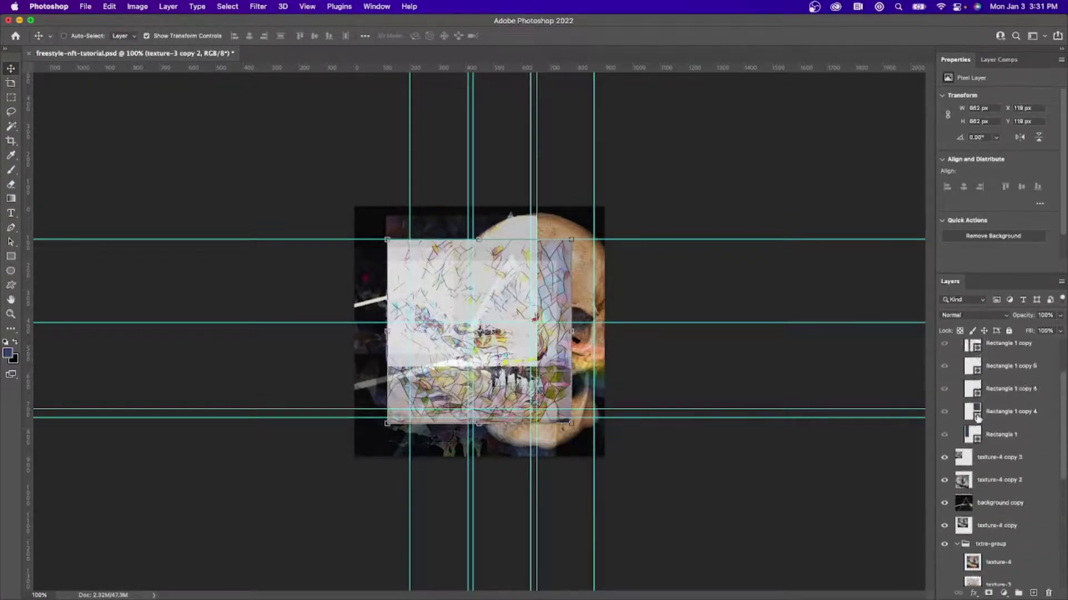
{"action": "scroll", "coordinate": [977, 418], "scroll_direction": "up", "scroll_amount": 2}
{"action": "left_click", "coordinate": [972, 408]}
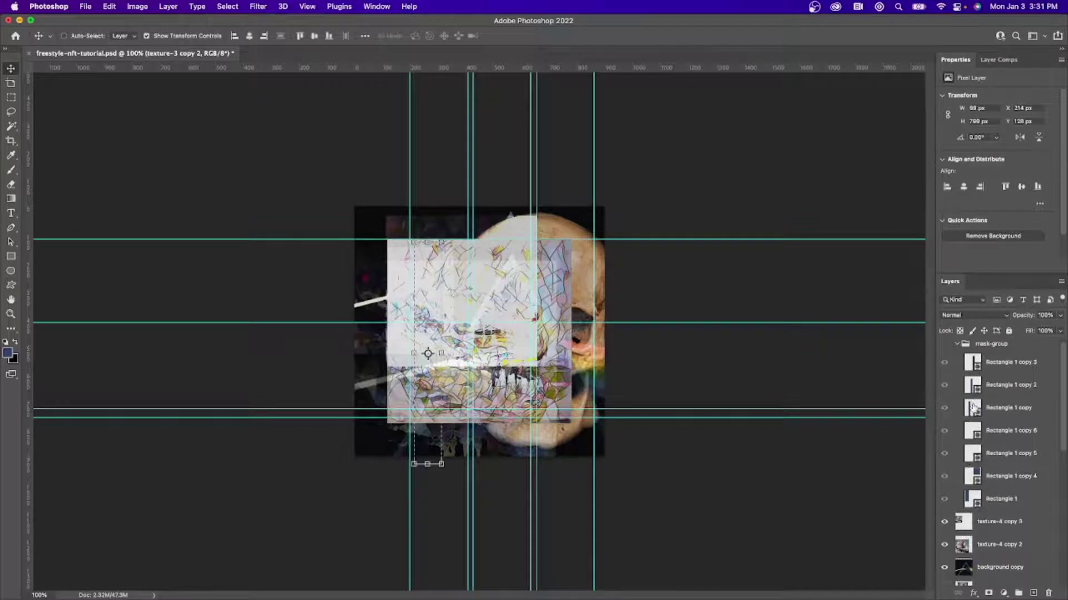
{"action": "left_click", "coordinate": [973, 362]}
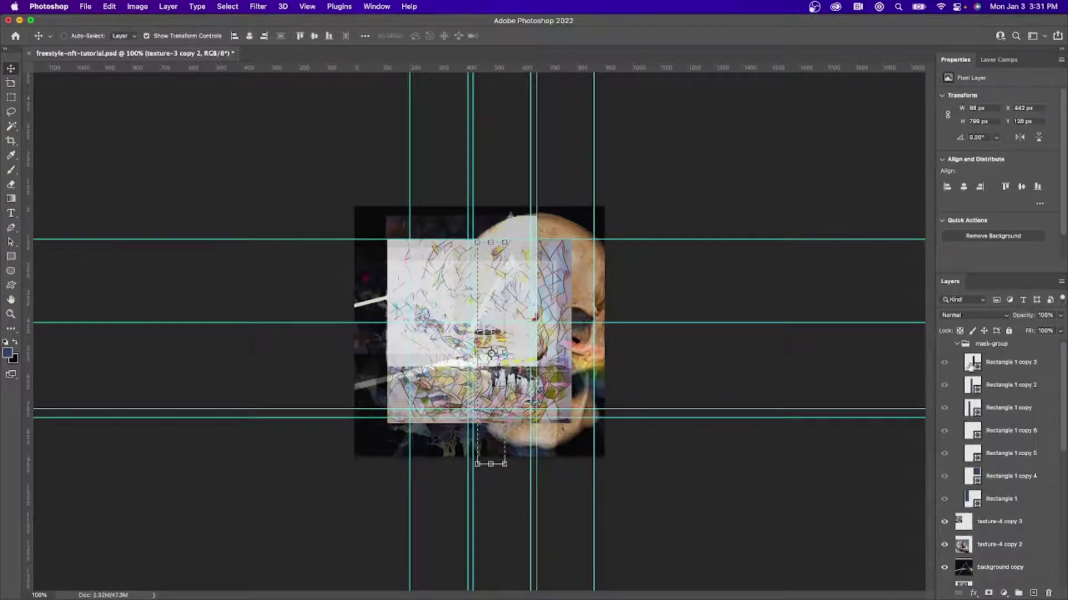
{"action": "left_click", "coordinate": [972, 386]}
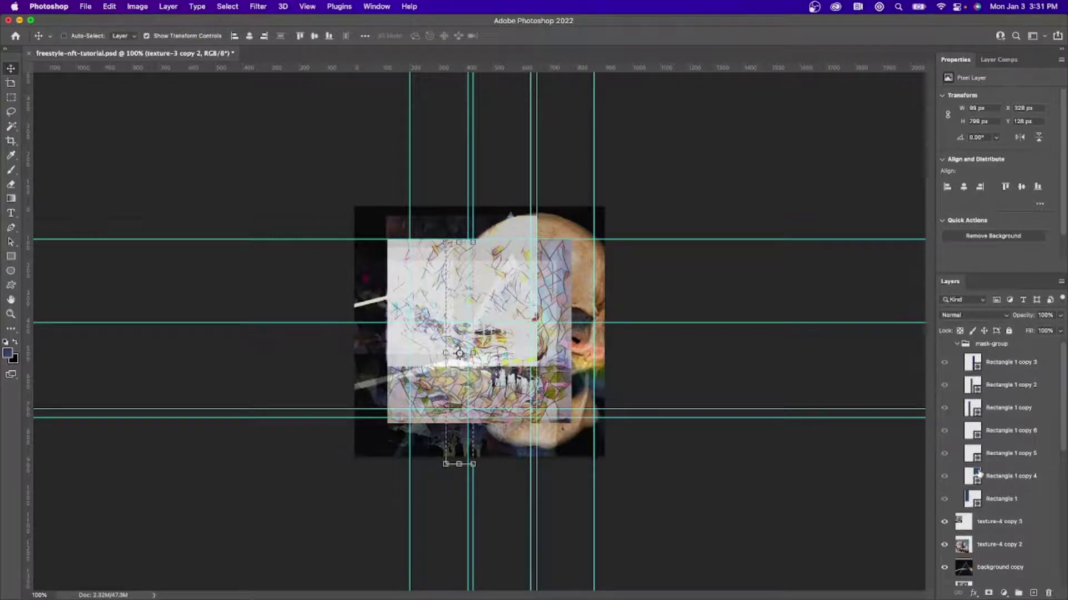
{"action": "left_click", "coordinate": [970, 407]}
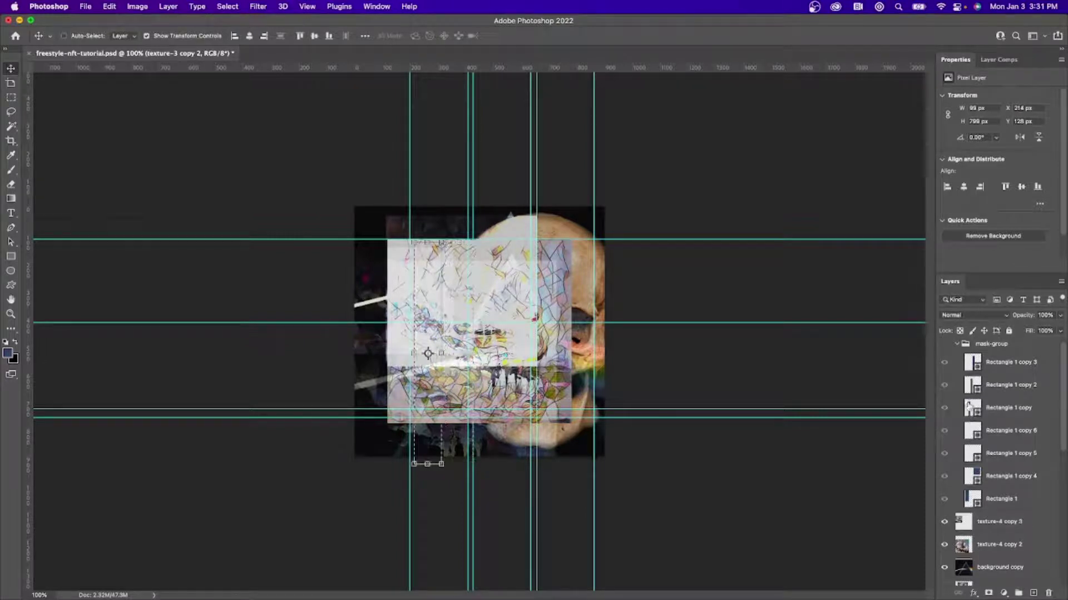
{"action": "scroll", "coordinate": [989, 435], "scroll_direction": "down", "scroll_amount": 3}
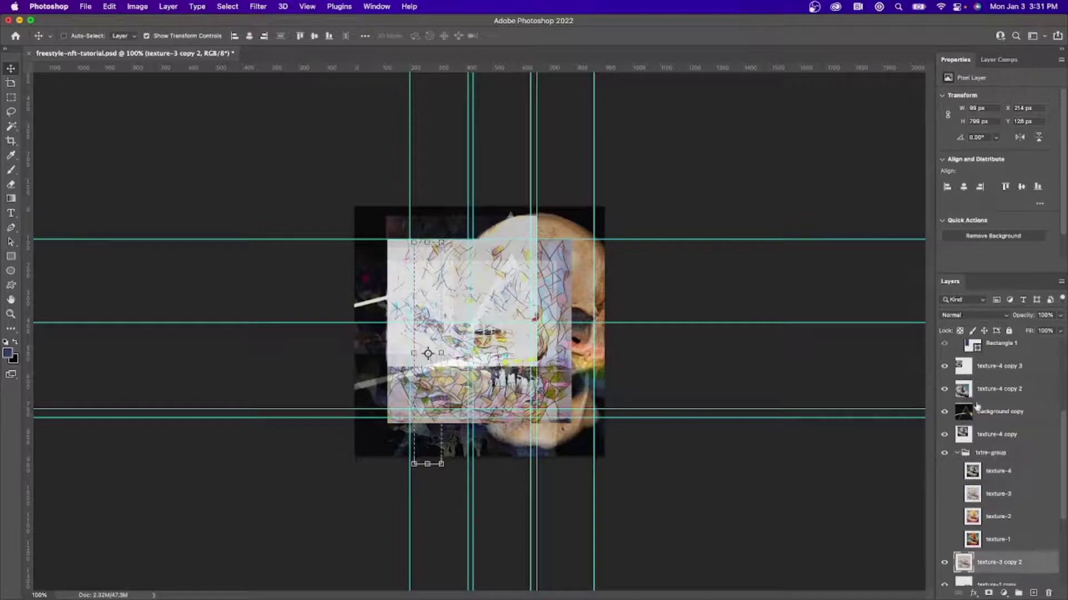
{"action": "scroll", "coordinate": [968, 416], "scroll_direction": "up", "scroll_amount": 3}
{"action": "left_click", "coordinate": [971, 417]}
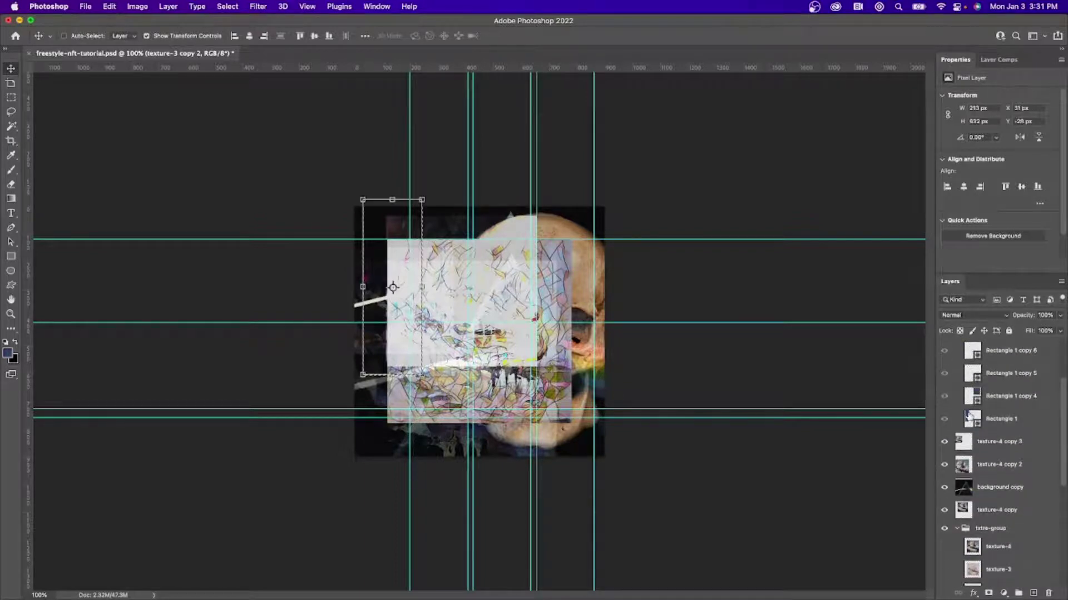
{"action": "scroll", "coordinate": [974, 421], "scroll_direction": "down", "scroll_amount": 3}
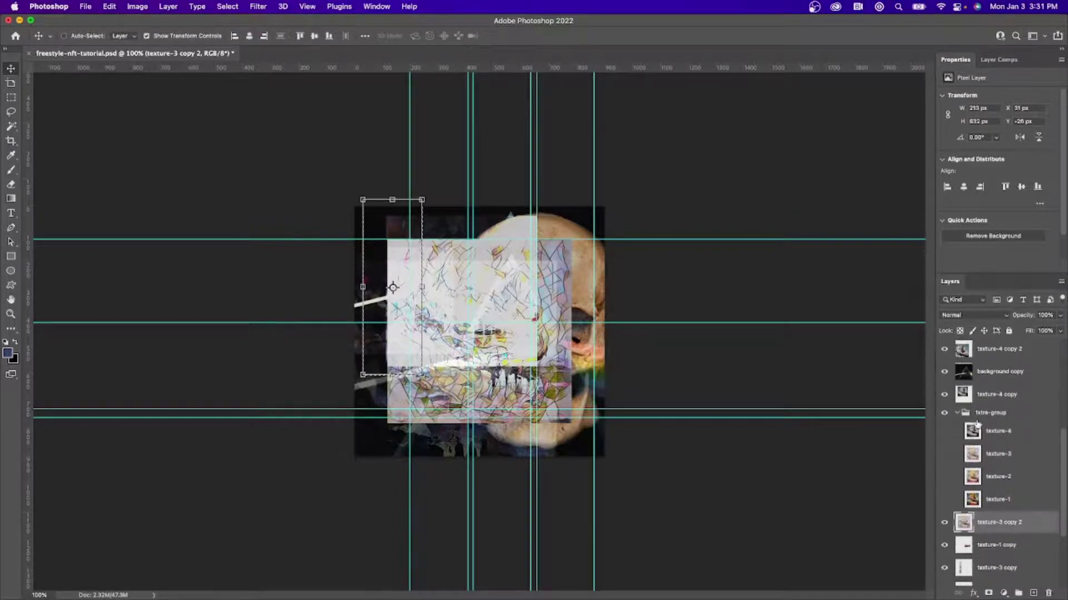
{"action": "left_click", "coordinate": [1003, 530]}
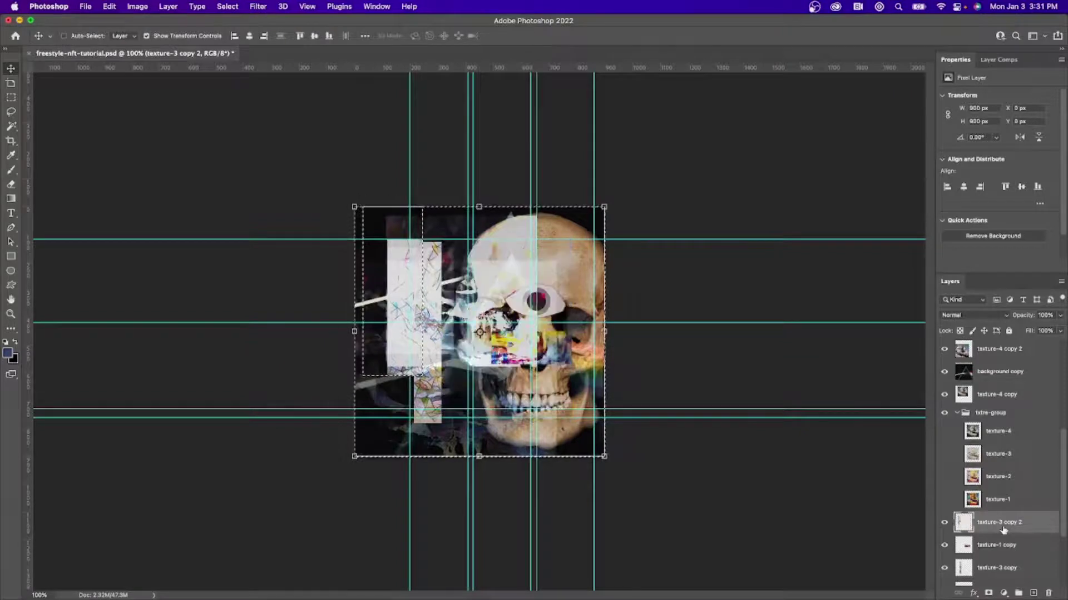
Duplicate texture-4 to create texture-4 copy 4.
{"action": "scroll", "coordinate": [1003, 530], "scroll_direction": "down", "scroll_amount": 3}
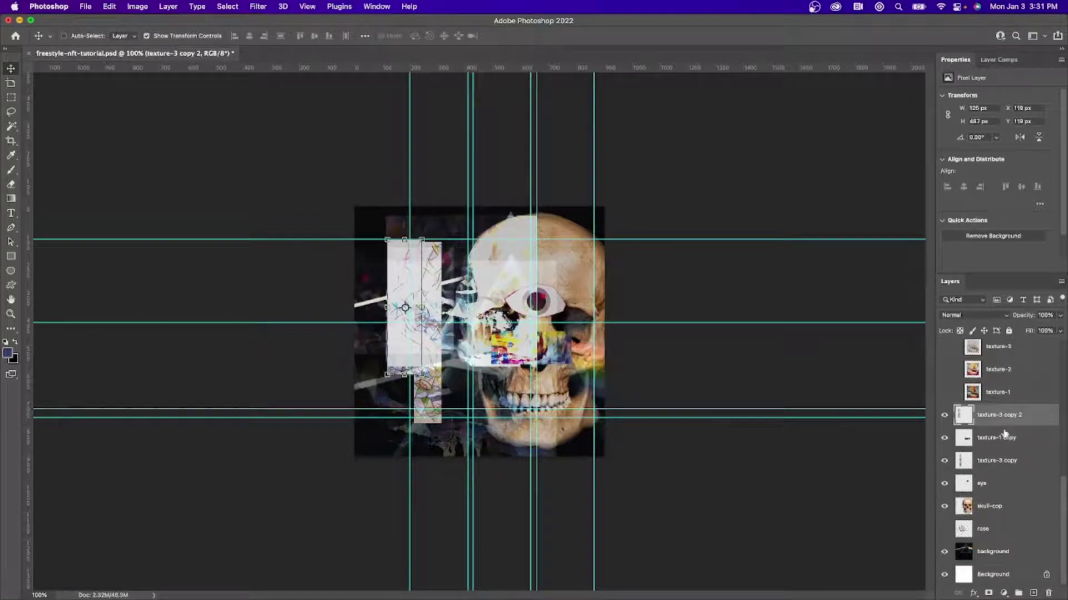
{"action": "scroll", "coordinate": [1004, 434], "scroll_direction": "up", "scroll_amount": 3}
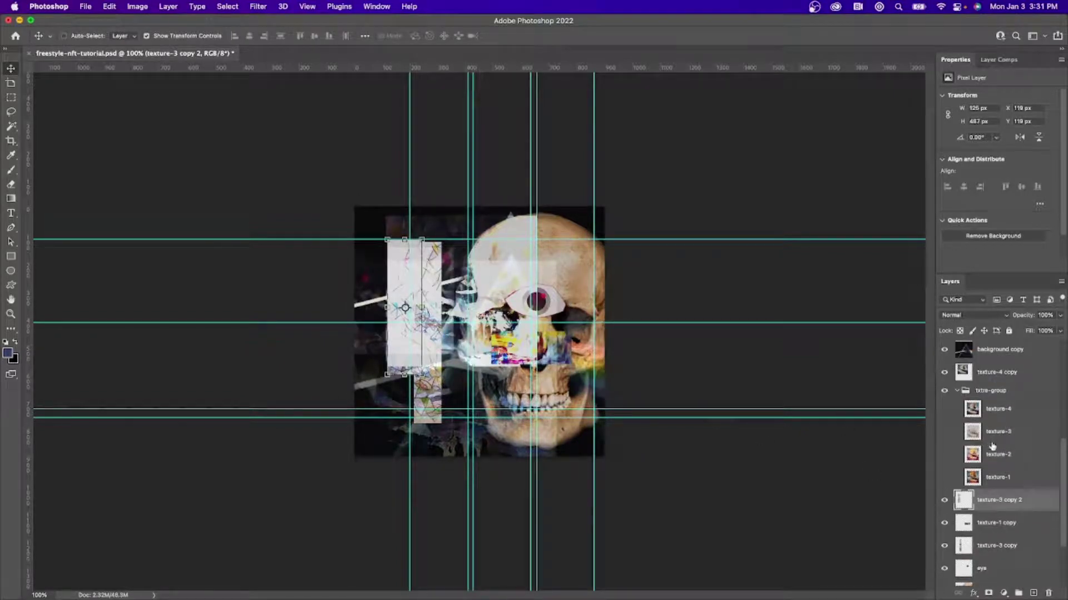
{"action": "scroll", "coordinate": [992, 446], "scroll_direction": "up", "scroll_amount": 2}
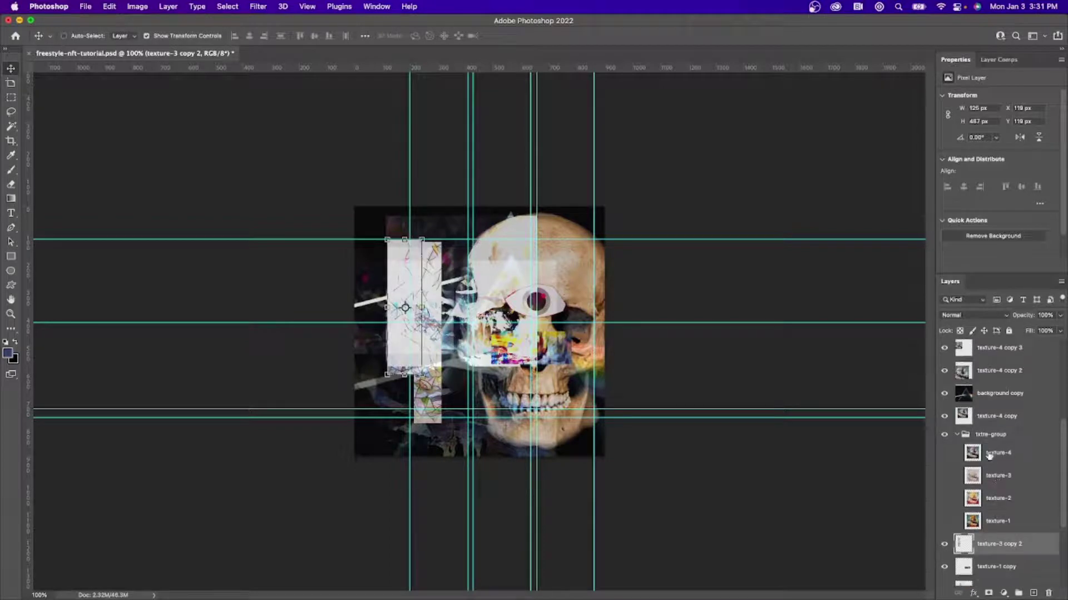
{"action": "left_click", "coordinate": [988, 455]}
{"action": "scroll", "coordinate": [988, 454], "scroll_direction": "down", "scroll_amount": 4}
{"action": "left_click_drag", "start_coordinate": [972, 361], "coordinate": [963, 445]}
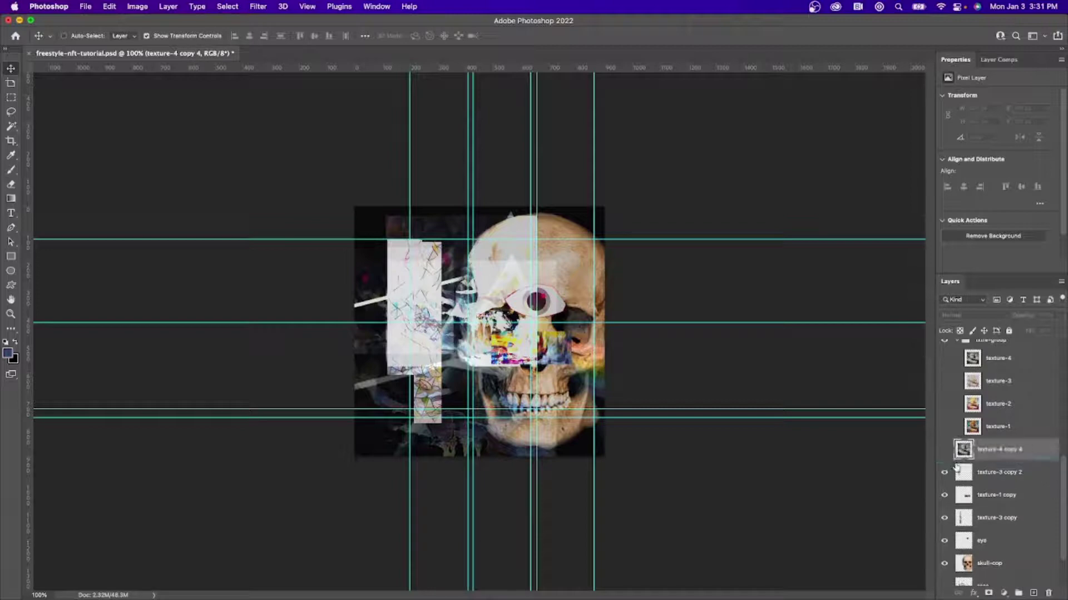
Trim texture-4 copy 4 to a 289 × 270 px block over the skull's forehead.
{"action": "scroll", "coordinate": [984, 461], "scroll_direction": "up", "scroll_amount": 5}
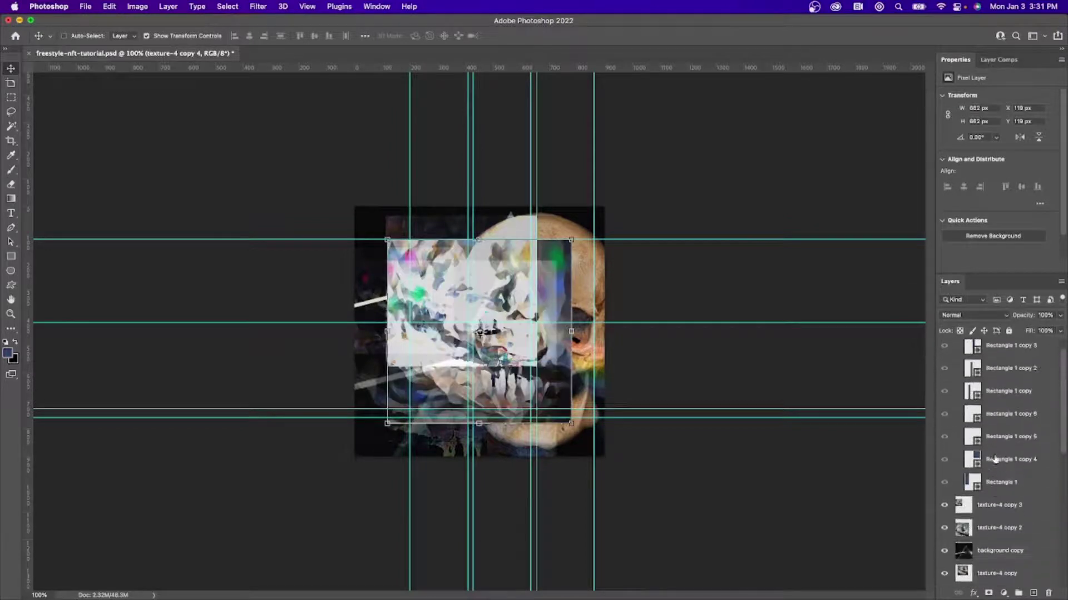
{"action": "scroll", "coordinate": [987, 445], "scroll_direction": "down", "scroll_amount": 5}
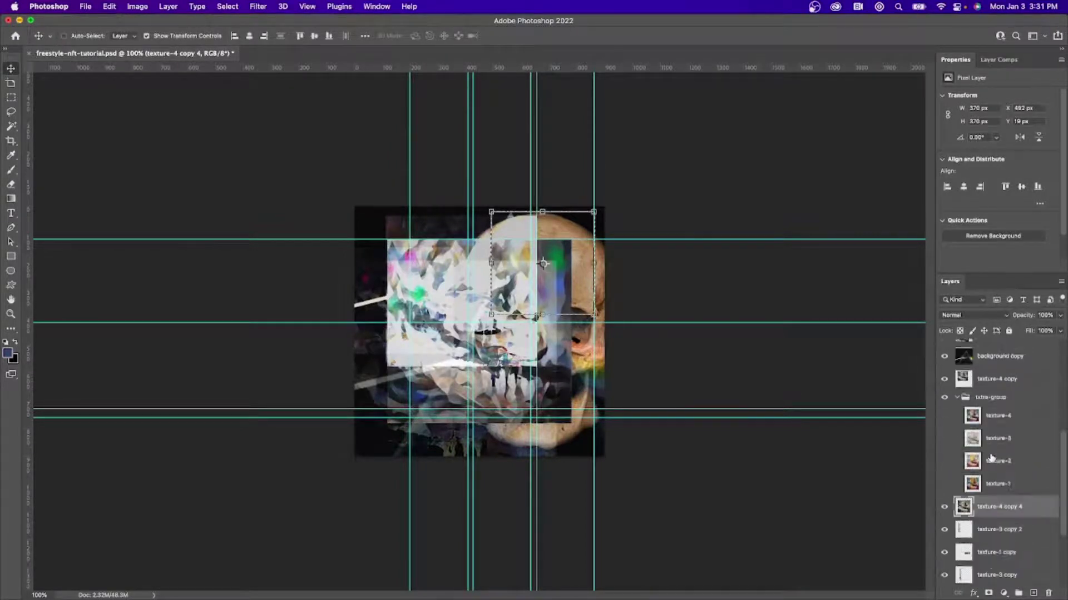
{"action": "left_click", "coordinate": [998, 394]}
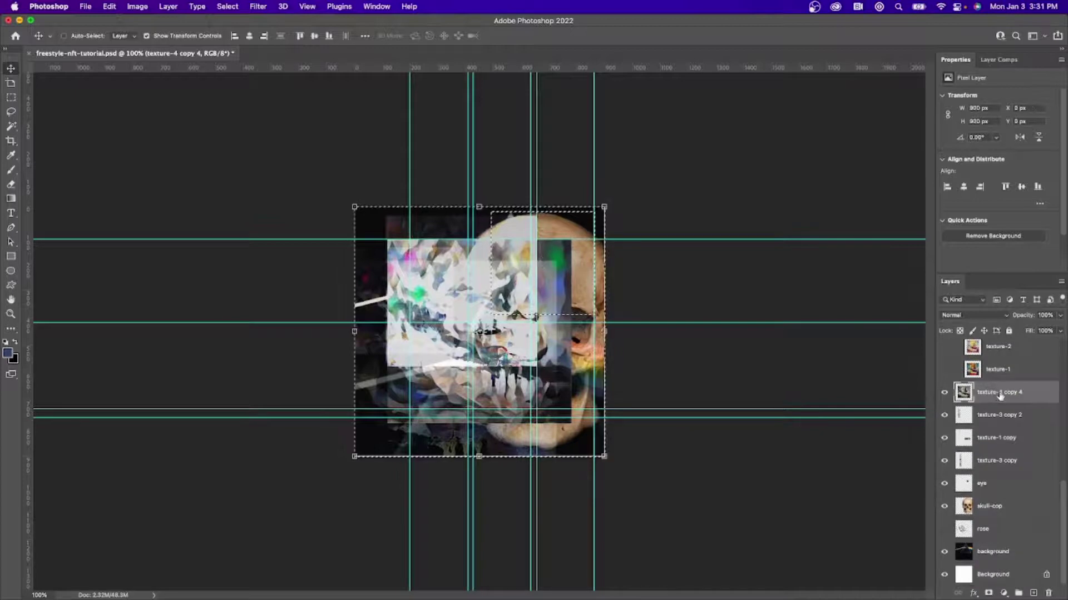
{"action": "key", "text": "super+z"}
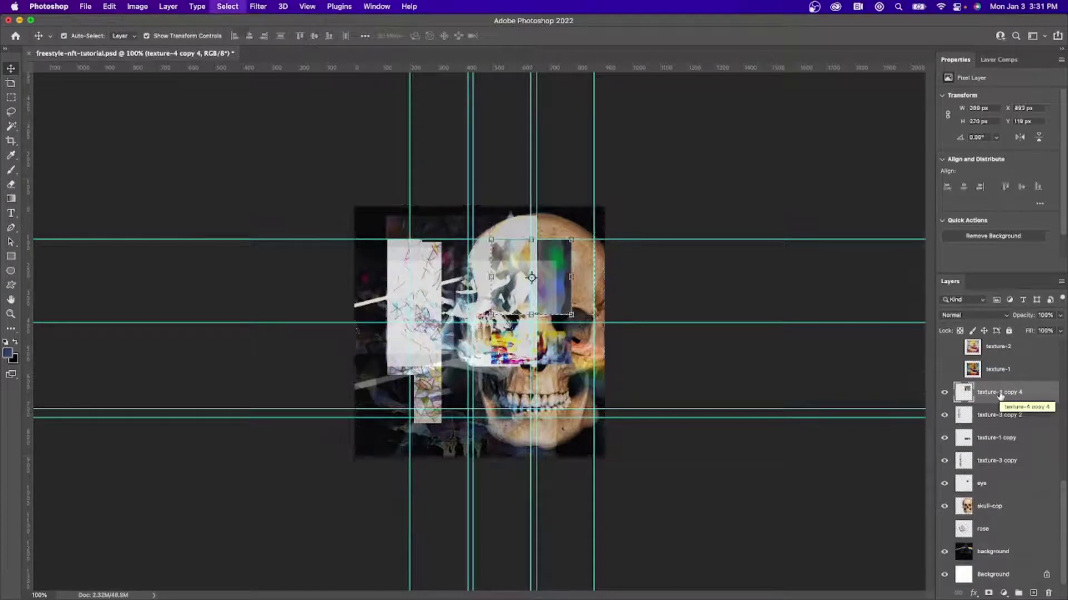
{"action": "scroll", "coordinate": [995, 437], "scroll_direction": "up", "scroll_amount": 5}
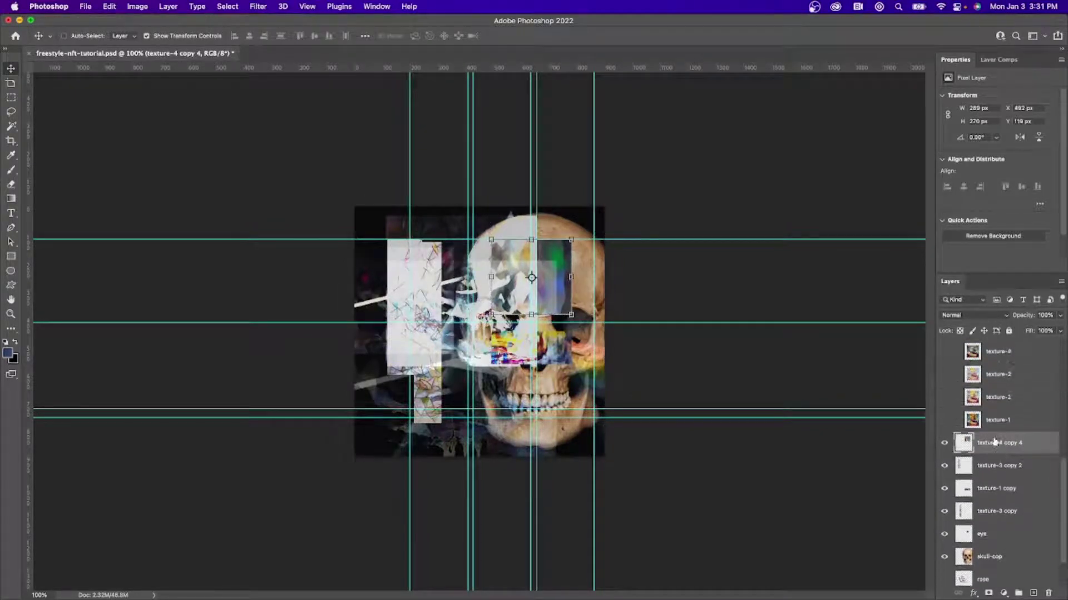
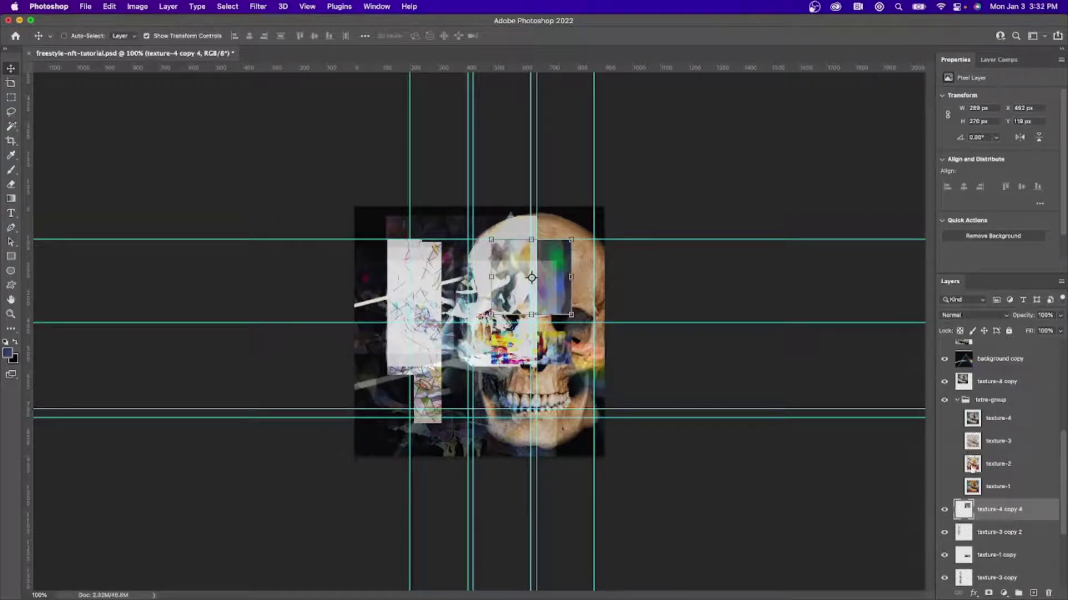
Show texture-2, move it out of txtre-group and trim it to a narrow left-side strip.
{"action": "left_click", "coordinate": [944, 464]}
{"action": "left_click", "coordinate": [970, 466]}
{"action": "scroll", "coordinate": [984, 468], "scroll_direction": "down", "scroll_amount": 3}
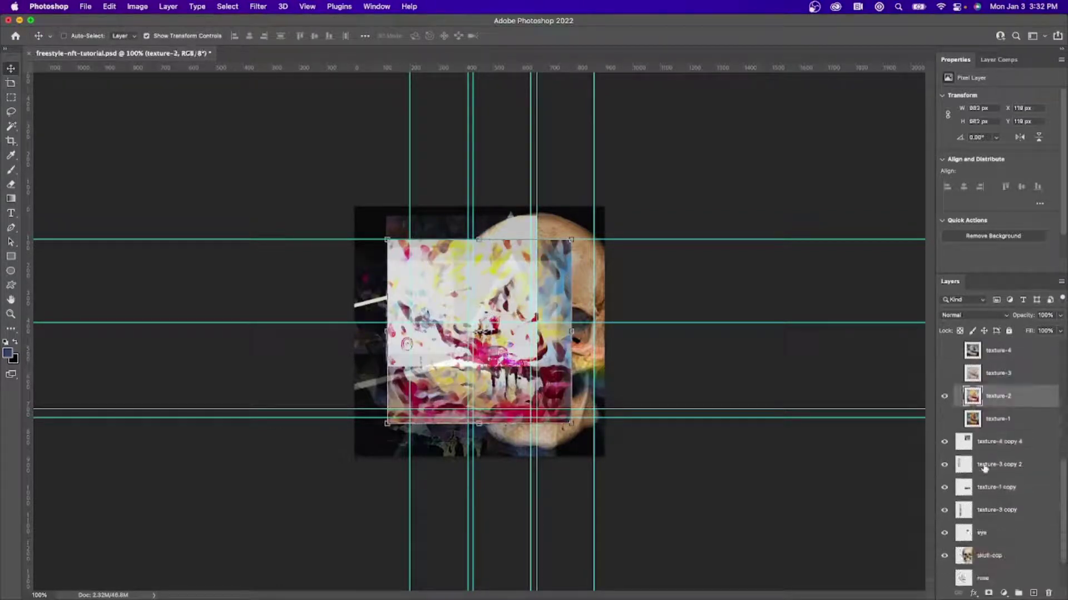
{"action": "left_click_drag", "start_coordinate": [973, 407], "coordinate": [956, 435]}
{"action": "scroll", "coordinate": [978, 431], "scroll_direction": "up", "scroll_amount": 5}
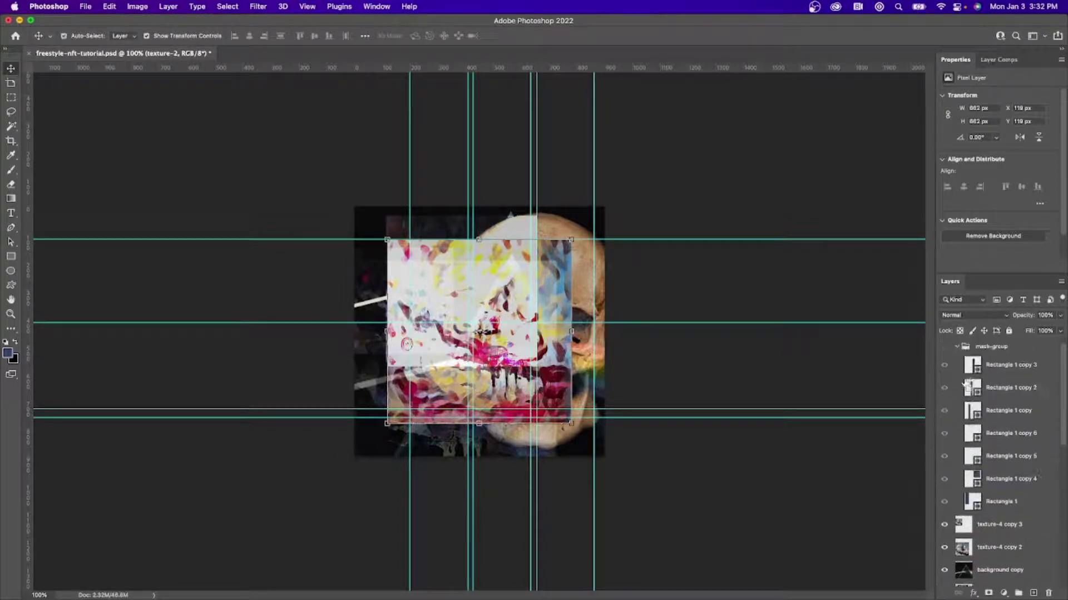
{"action": "scroll", "coordinate": [978, 433], "scroll_direction": "down", "scroll_amount": 5}
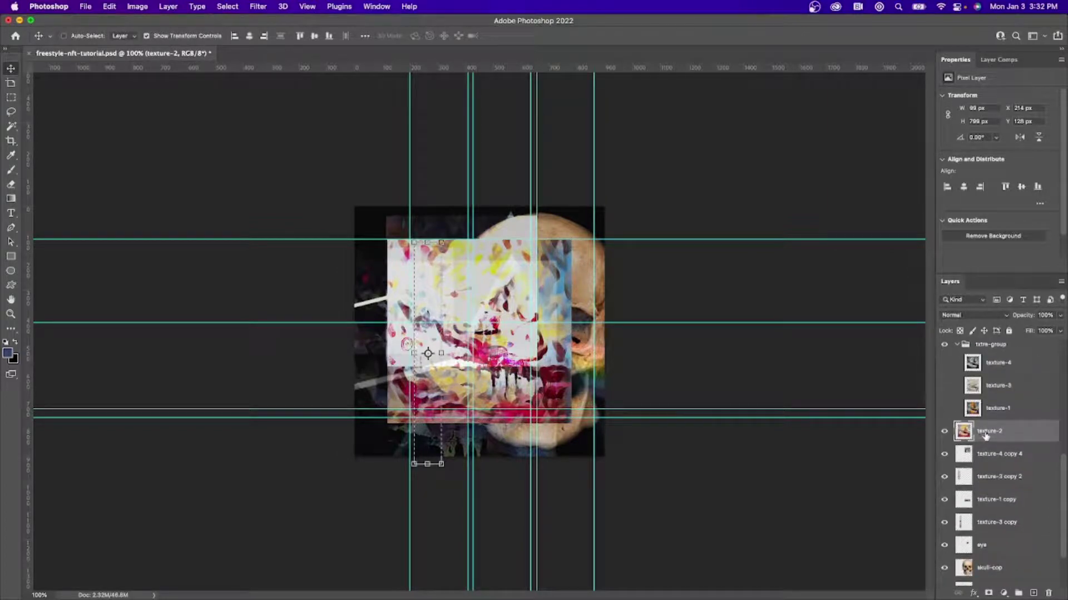
{"action": "key", "text": "super+shift+i"}
{"action": "key", "text": "Delete"}
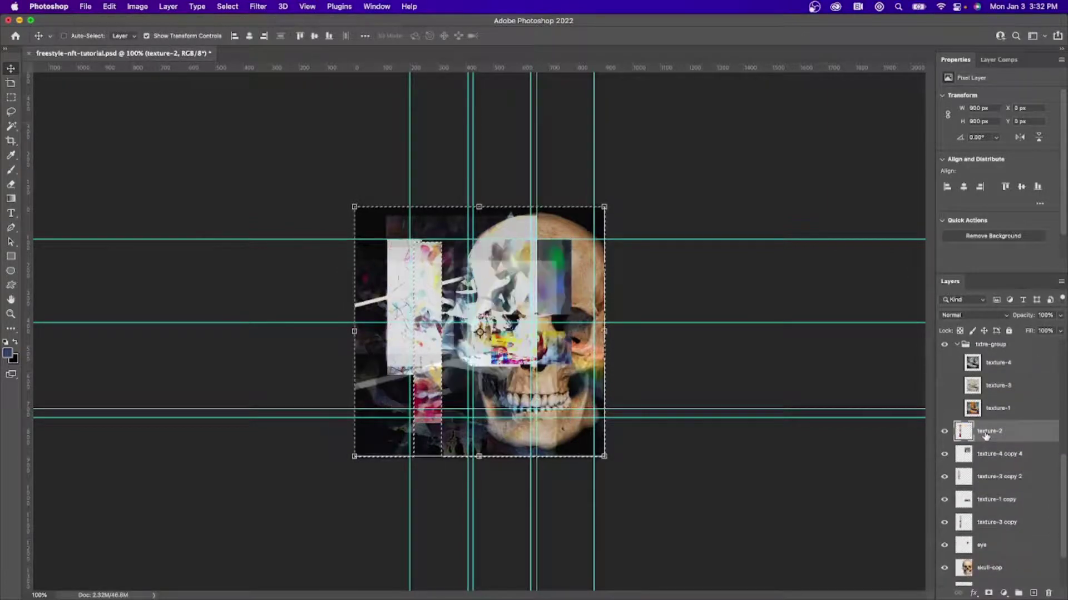
{"action": "key", "text": "super+d"}
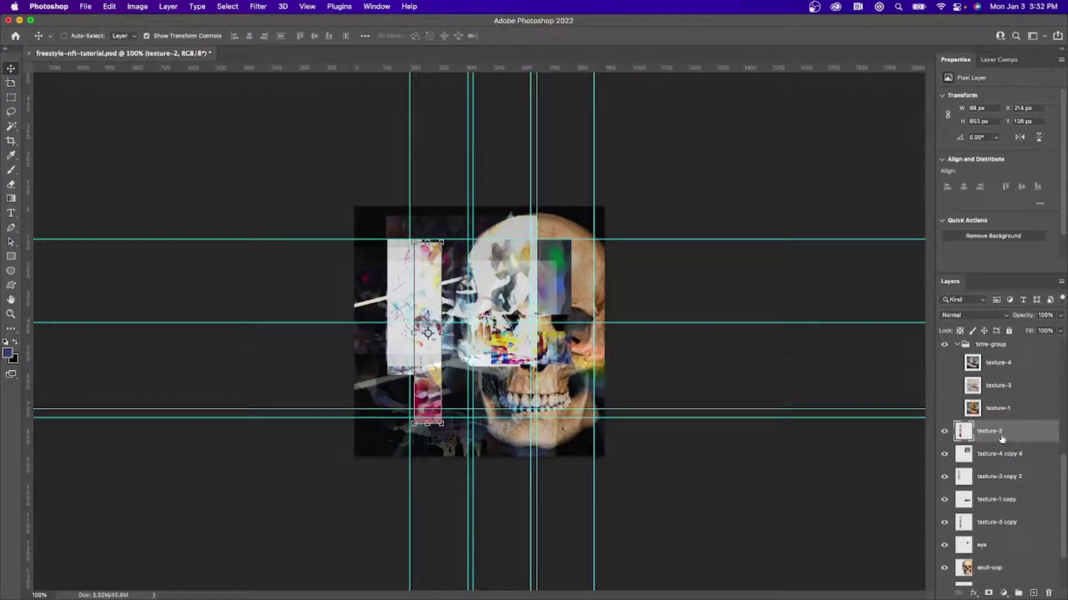
Load the jaw rectangle's shape as a selection.
{"action": "scroll", "coordinate": [1001, 447], "scroll_direction": "up", "scroll_amount": 2}
{"action": "scroll", "coordinate": [998, 442], "scroll_direction": "up", "scroll_amount": 1}
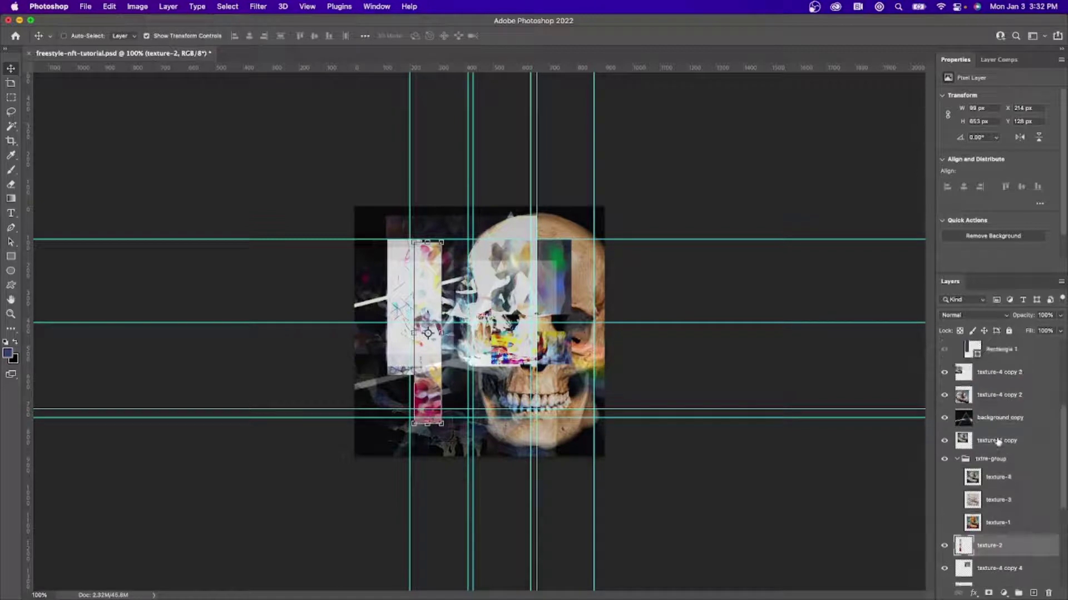
{"action": "scroll", "coordinate": [996, 443], "scroll_direction": "up", "scroll_amount": 3}
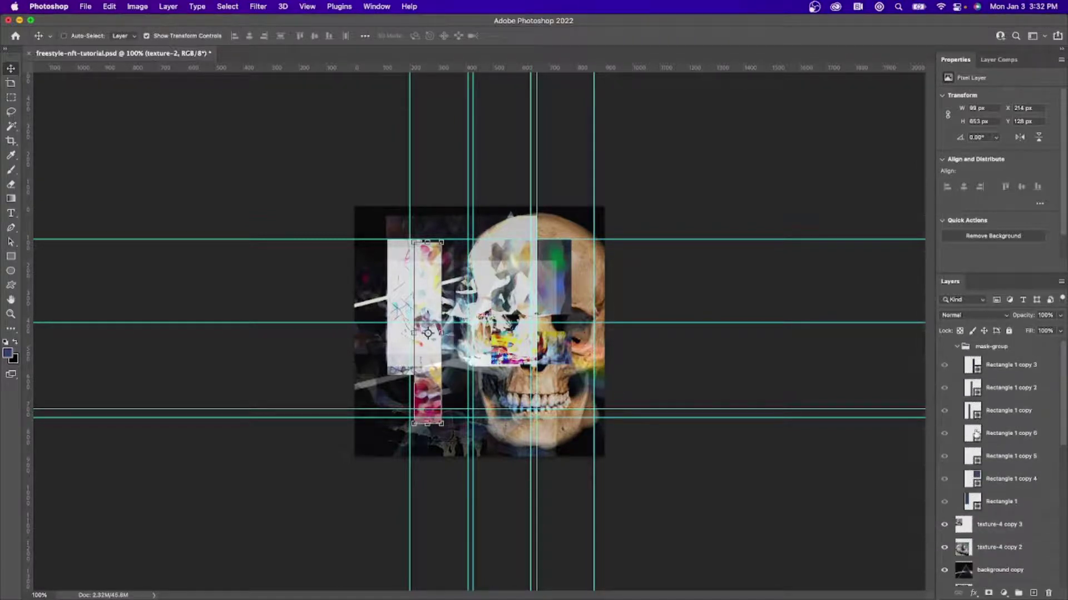
{"action": "left_click", "coordinate": [974, 433], "text": "super"}
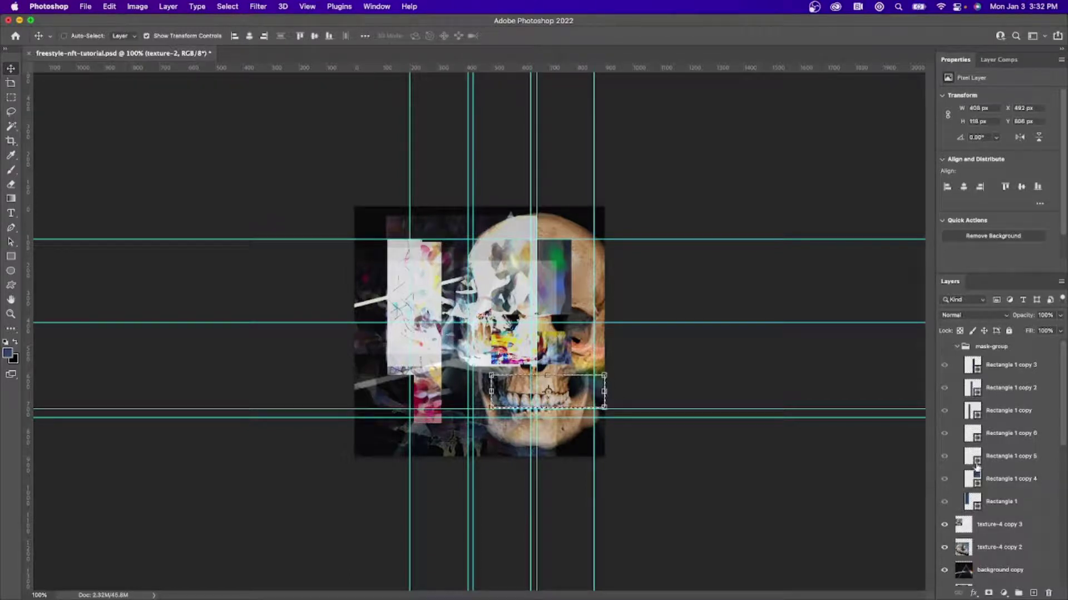
{"action": "scroll", "coordinate": [978, 464], "scroll_direction": "down", "scroll_amount": 5}
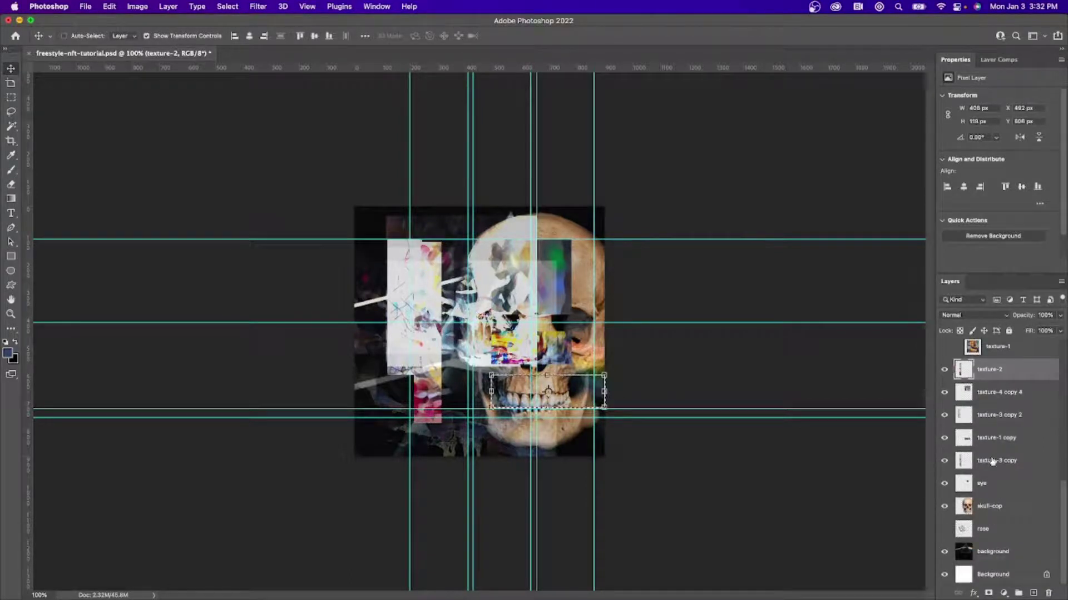
{"action": "scroll", "coordinate": [992, 461], "scroll_direction": "up", "scroll_amount": 5}
{"action": "scroll", "coordinate": [994, 481], "scroll_direction": "down", "scroll_amount": 1}
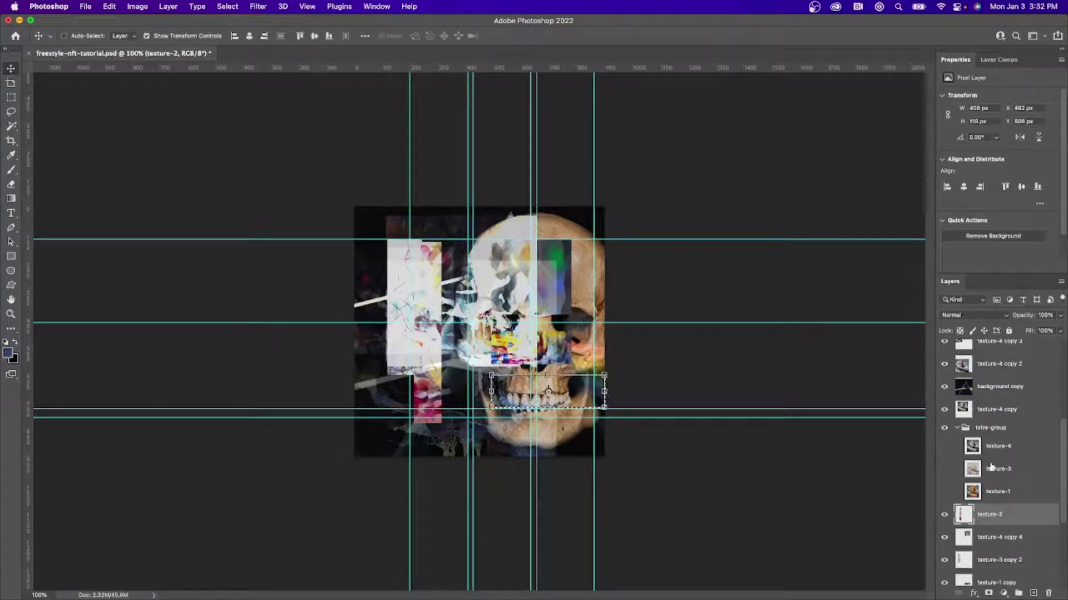
{"action": "scroll", "coordinate": [991, 467], "scroll_direction": "down", "scroll_amount": 1}
Show texture-1, cut it down to a band across the jaw and move it out of the texture group.
{"action": "left_click", "coordinate": [973, 466]}
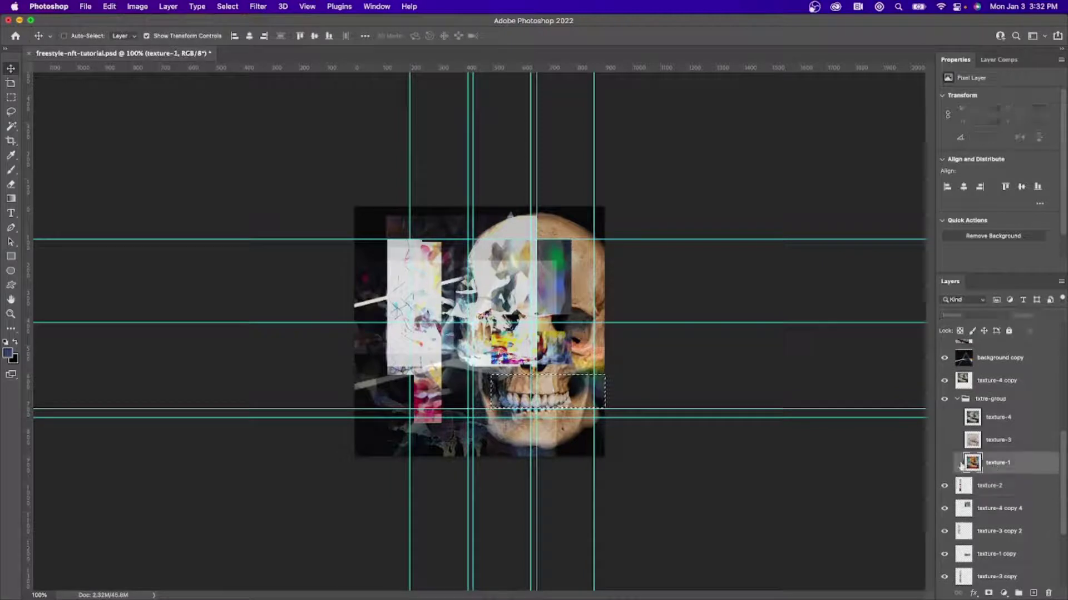
{"action": "left_click", "coordinate": [944, 462]}
{"action": "scroll", "coordinate": [1004, 469], "scroll_direction": "down", "scroll_amount": 2}
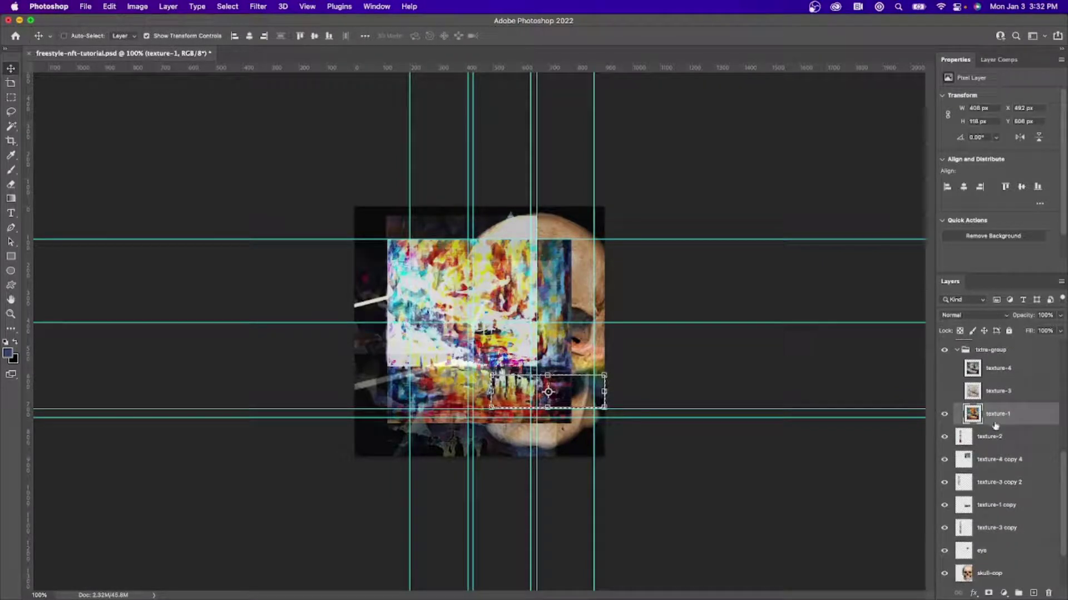
{"action": "key", "text": "super+z"}
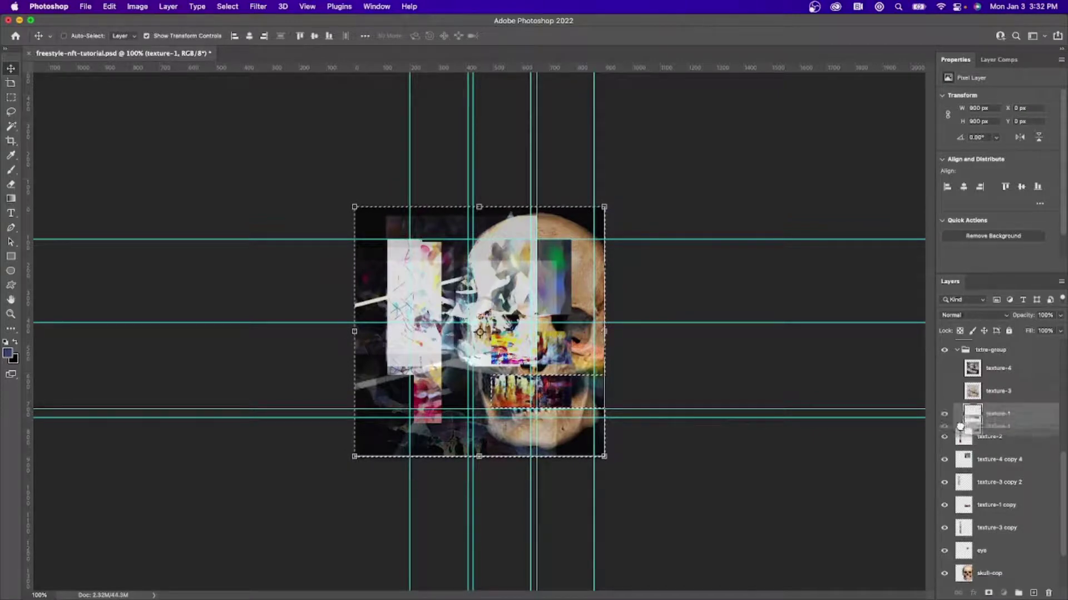
{"action": "key", "text": "super+z"}
{"action": "scroll", "coordinate": [1001, 419], "scroll_direction": "up", "scroll_amount": 5}
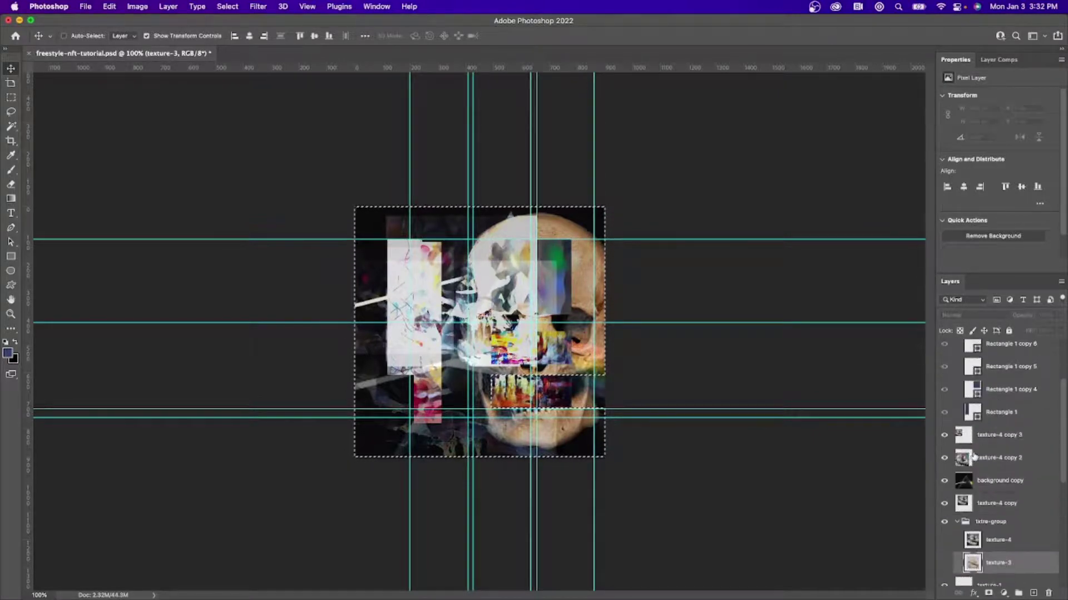
{"action": "scroll", "coordinate": [974, 406], "scroll_direction": "up", "scroll_amount": 3}
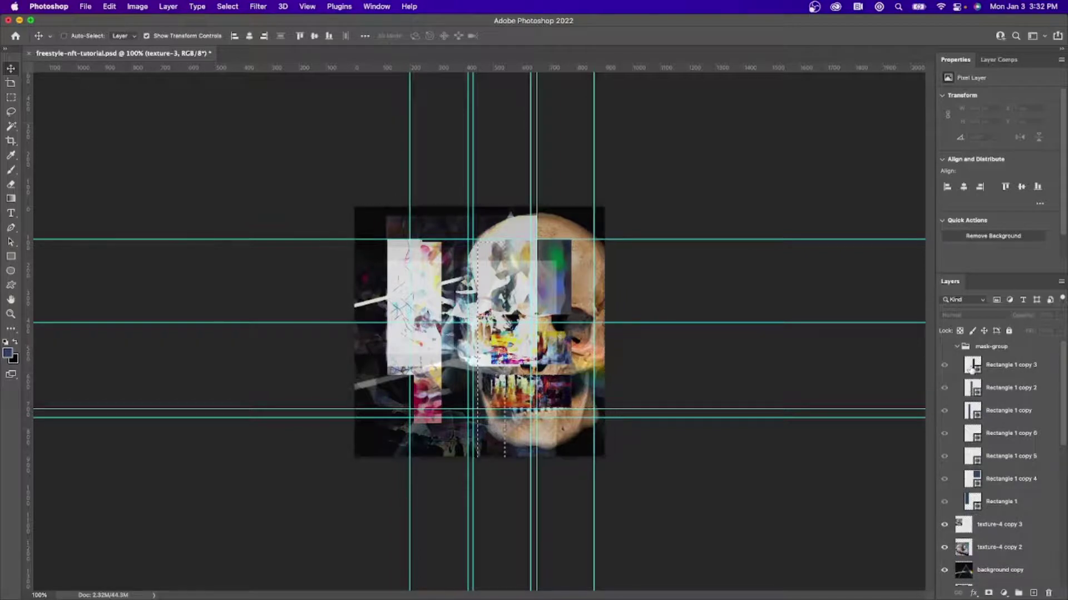
{"action": "scroll", "coordinate": [995, 423], "scroll_direction": "down", "scroll_amount": 8}
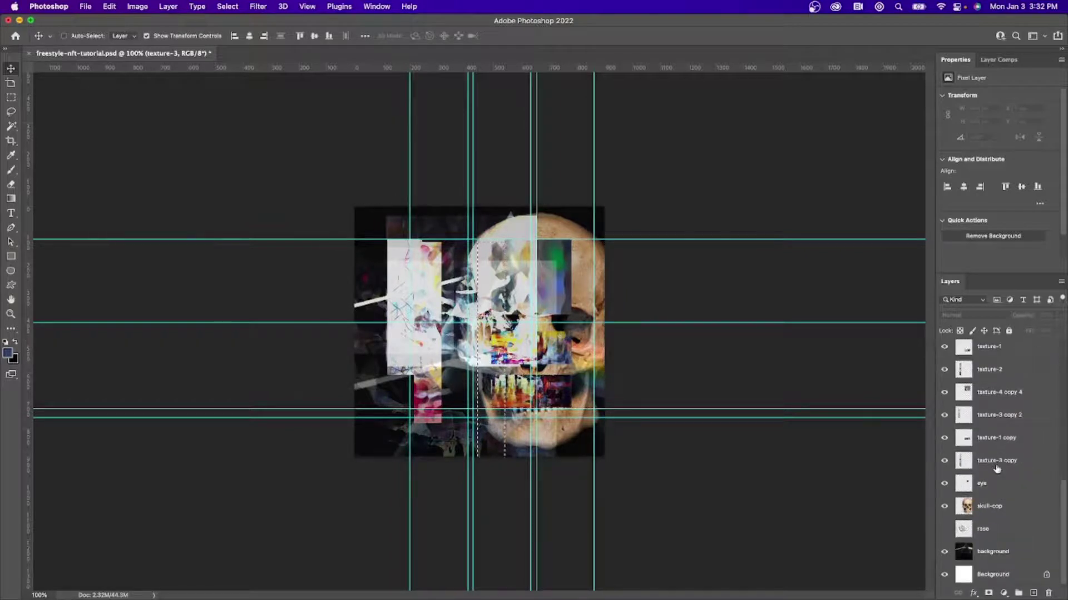
{"action": "scroll", "coordinate": [997, 469], "scroll_direction": "up", "scroll_amount": 3}
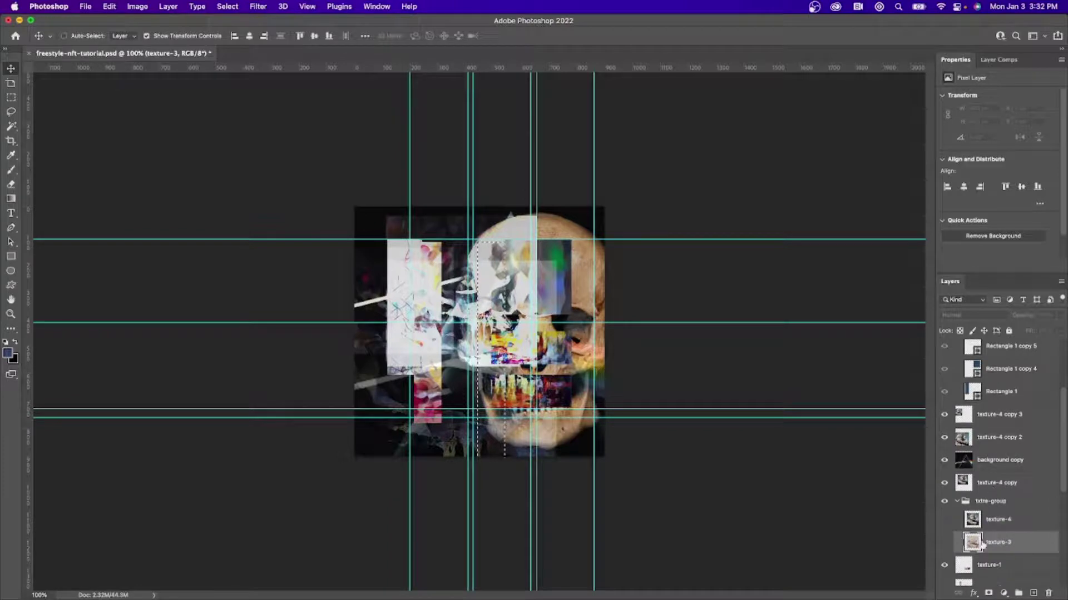
Show texture-3 and delete it inside the selection, leaving vertical strips.
{"action": "left_click", "coordinate": [945, 545]}
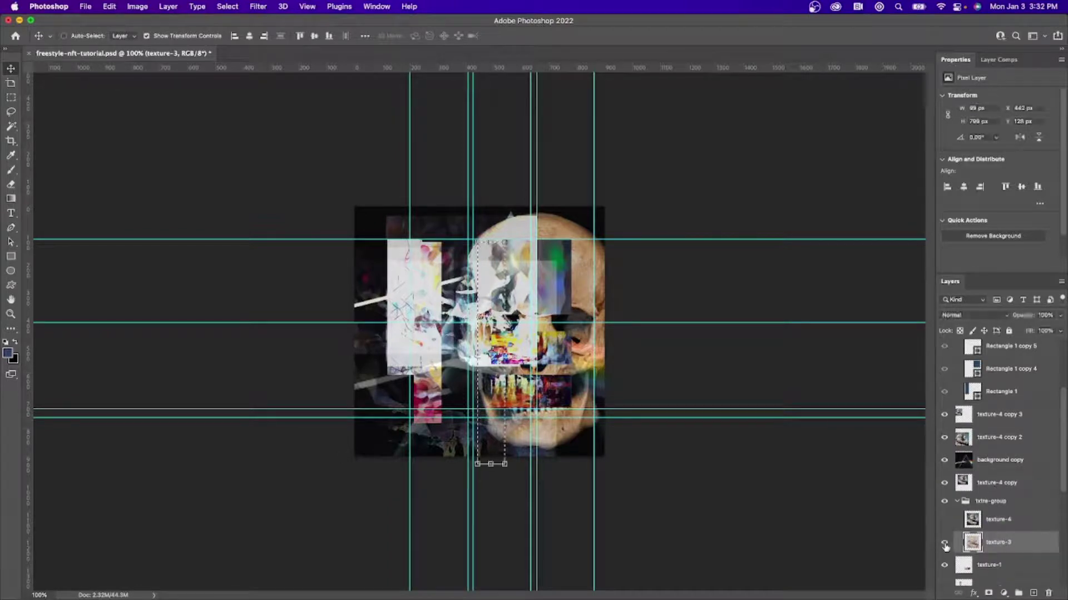
{"action": "left_click", "coordinate": [1003, 543]}
{"action": "key", "text": "Delete"}
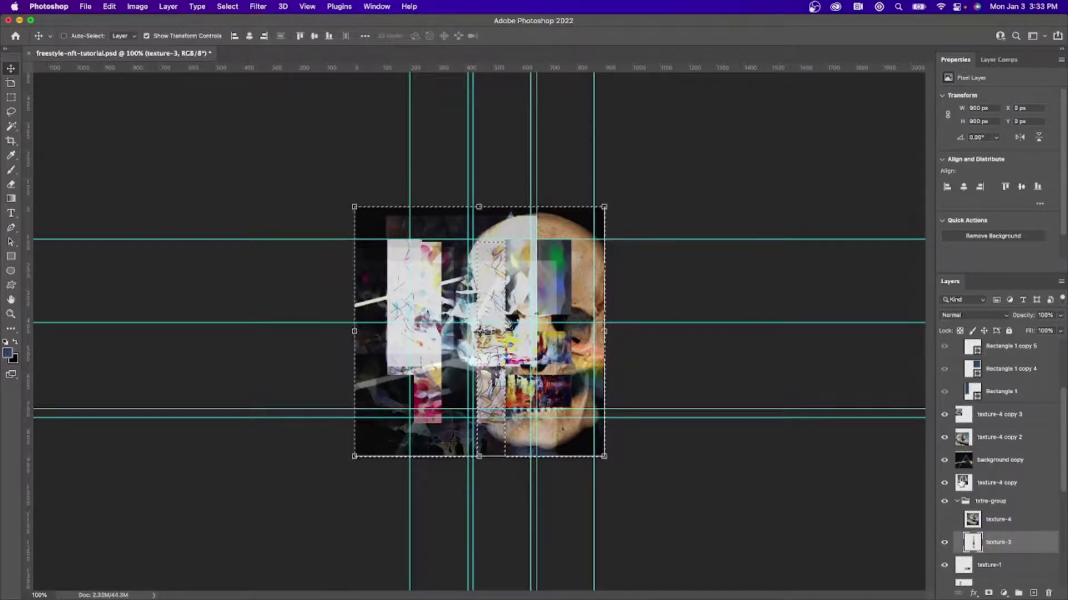
Reposition texture-4 in the layer order.
{"action": "left_click_drag", "start_coordinate": [972, 530], "coordinate": [972, 519]}
{"action": "key", "text": "h"}
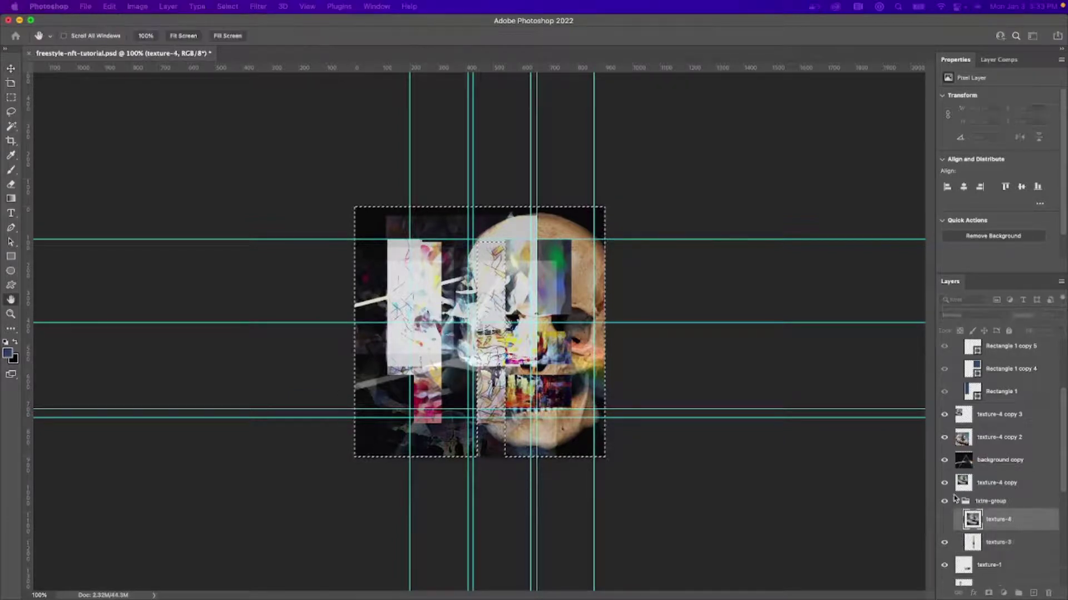
{"action": "key", "text": "v"}
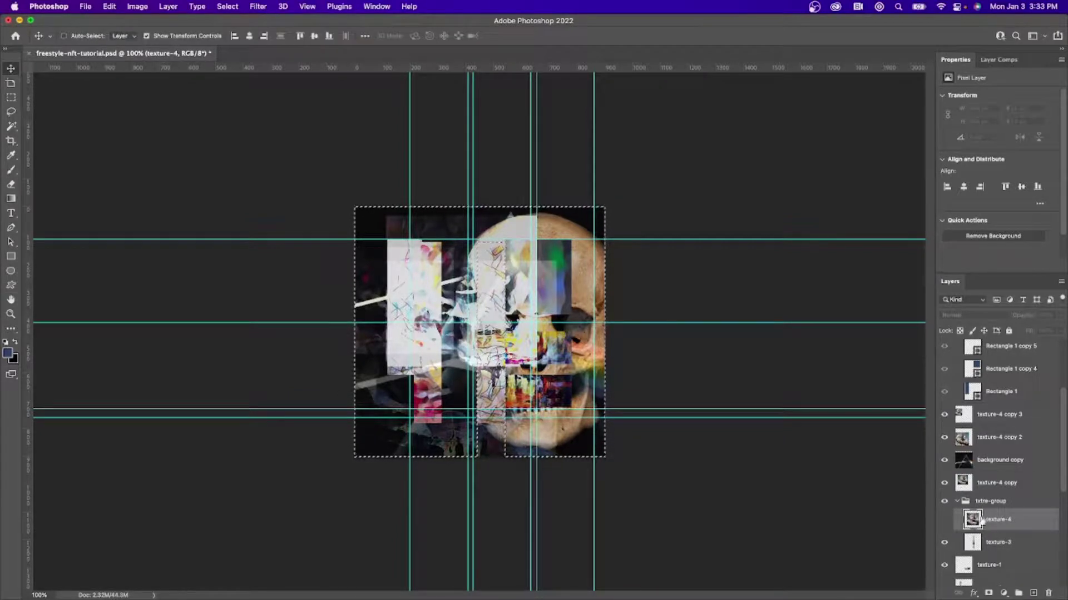
{"action": "mouse_move", "coordinate": [972, 519]}
{"action": "left_mouse_down"}
{"action": "mouse_move", "coordinate": [938, 533]}
{"action": "mouse_move", "coordinate": [970, 537]}
{"action": "left_mouse_up"}
{"action": "scroll", "coordinate": [995, 501], "scroll_direction": "down", "scroll_amount": 2}
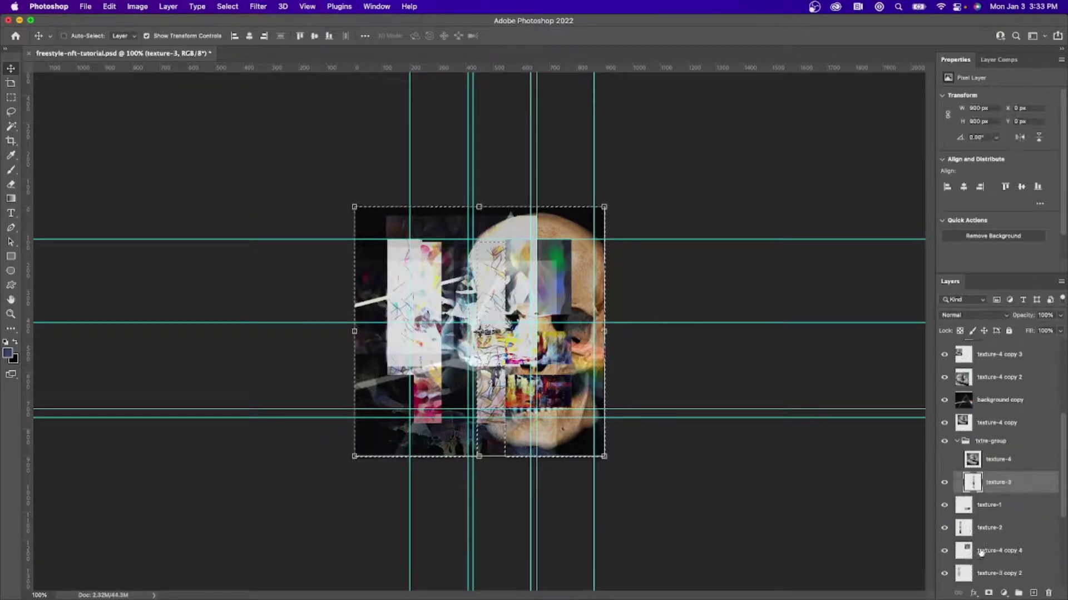
{"action": "mouse_move", "coordinate": [972, 482]}
{"action": "left_mouse_down"}
{"action": "mouse_move", "coordinate": [959, 507]}
{"action": "mouse_move", "coordinate": [970, 478]}
{"action": "left_mouse_up"}
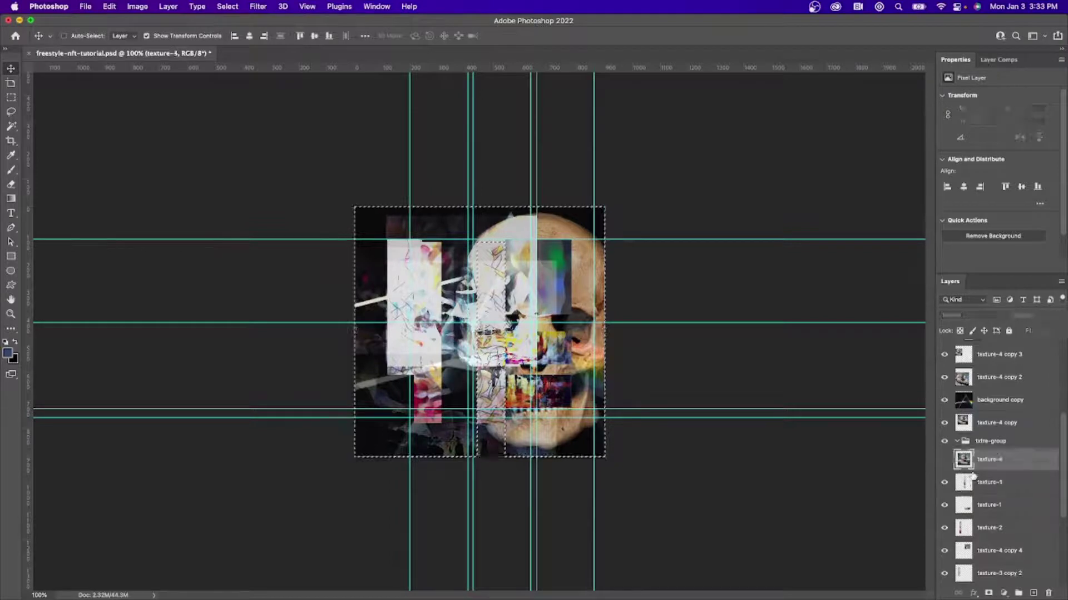
Dismiss the cannot-clear warning on the texture group, then show and select texture-4.
{"action": "left_click", "coordinate": [979, 442]}
{"action": "key", "text": "BackSpace"}
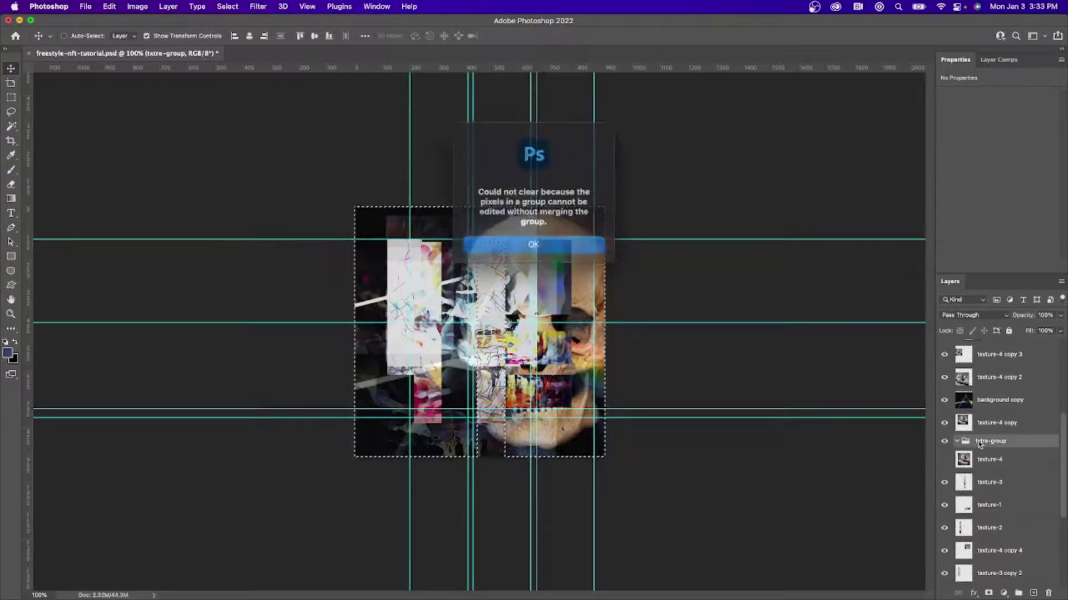
{"action": "left_click", "coordinate": [522, 238]}
{"action": "key", "text": "super+d"}
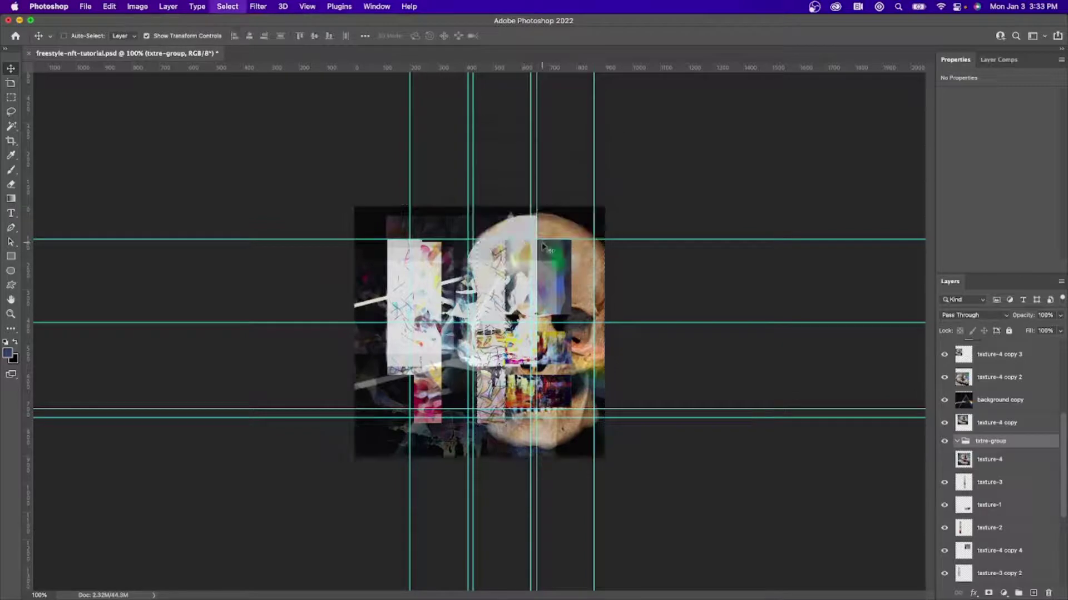
{"action": "left_click", "coordinate": [970, 463]}
{"action": "left_click", "coordinate": [945, 461]}
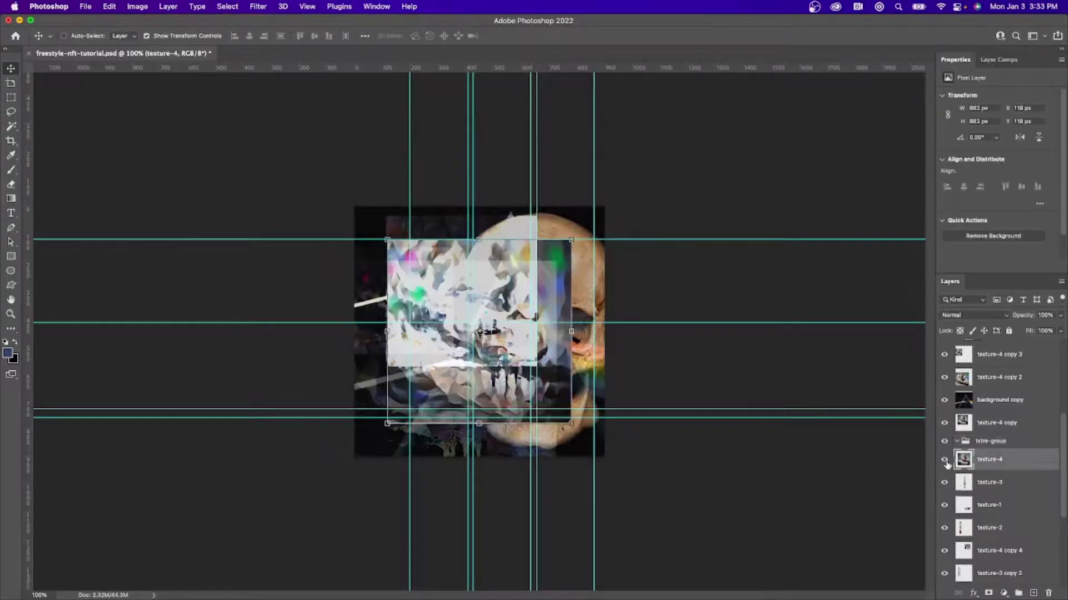
Trim texture-4 to the thin 99 px vertical strip selection.
{"action": "scroll", "coordinate": [1000, 460], "scroll_direction": "up", "scroll_amount": 5}
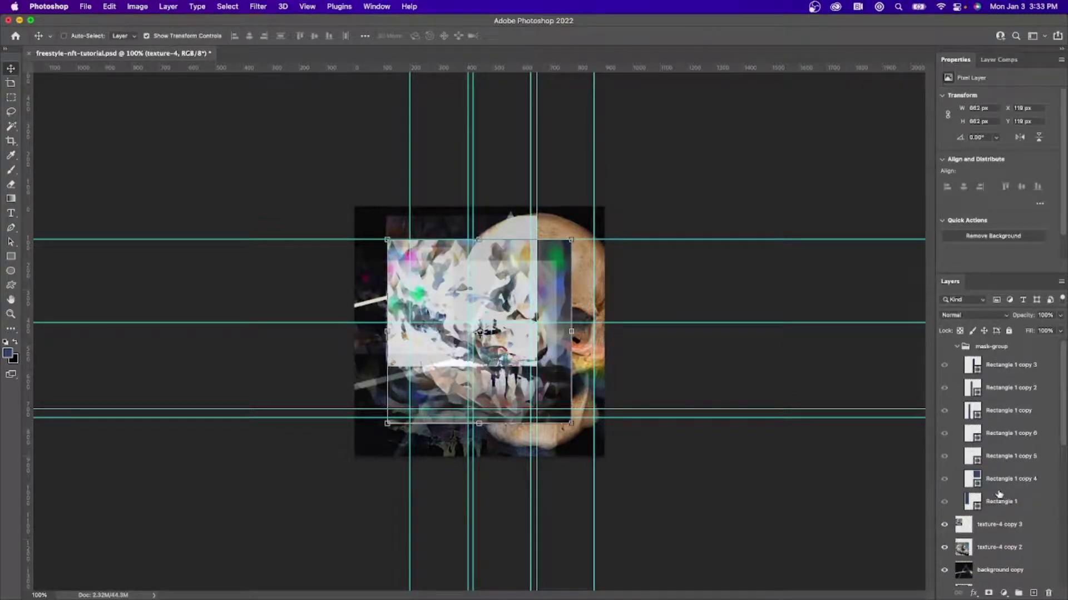
{"action": "left_click", "coordinate": [971, 503], "text": "super"}
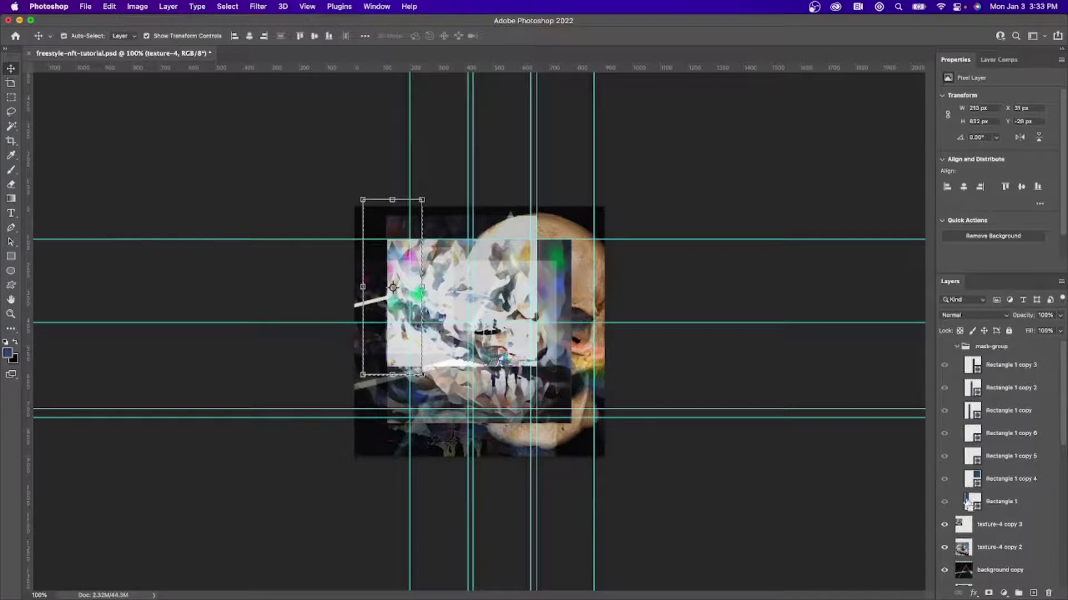
{"action": "key", "text": "super+d"}
{"action": "left_click", "coordinate": [970, 388]}
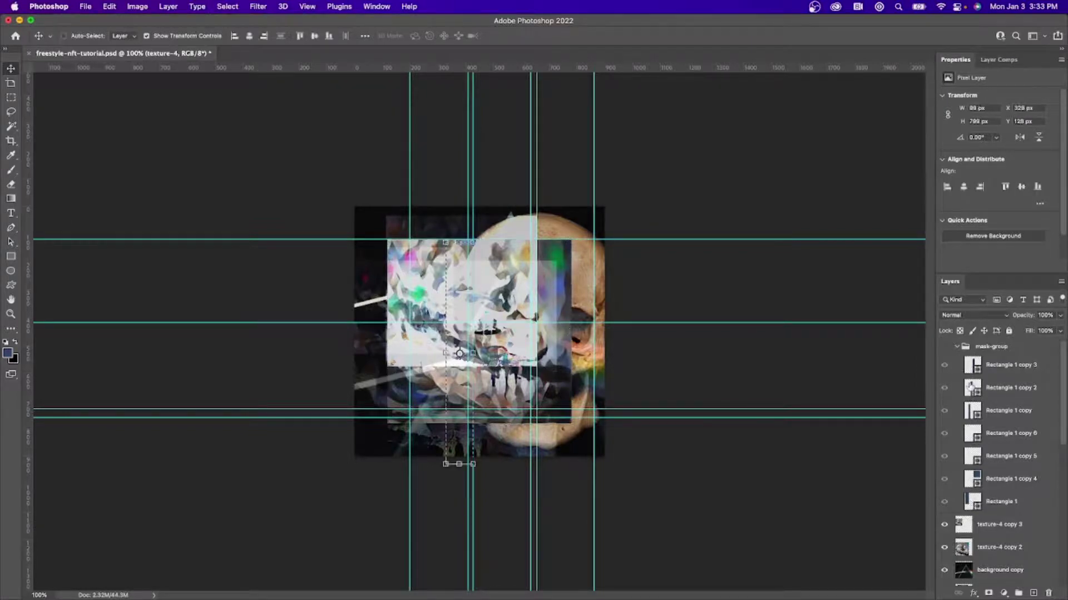
{"action": "scroll", "coordinate": [1009, 412], "scroll_direction": "down", "scroll_amount": 5}
{"action": "left_click", "coordinate": [1008, 410]}
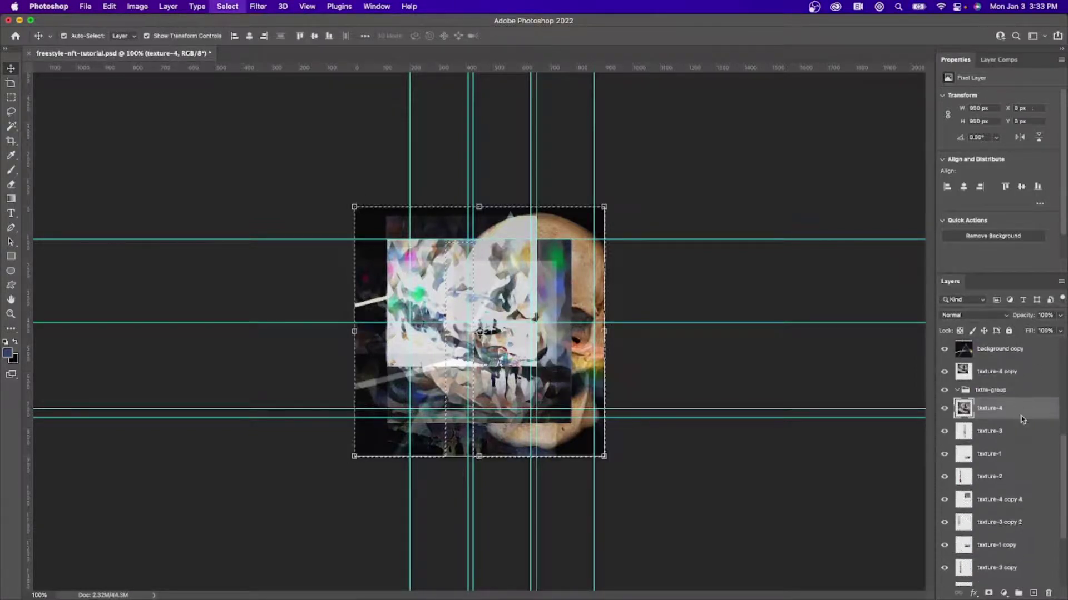
{"action": "key", "text": "shift+super+i"}
{"action": "key", "text": "Delete"}
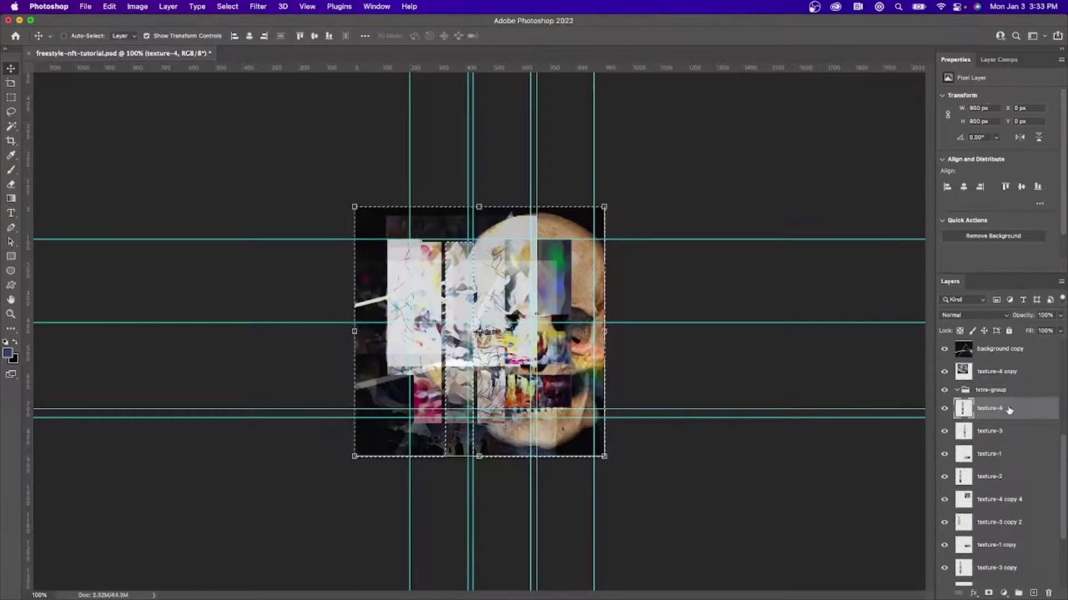
{"action": "key", "text": "super+d"}
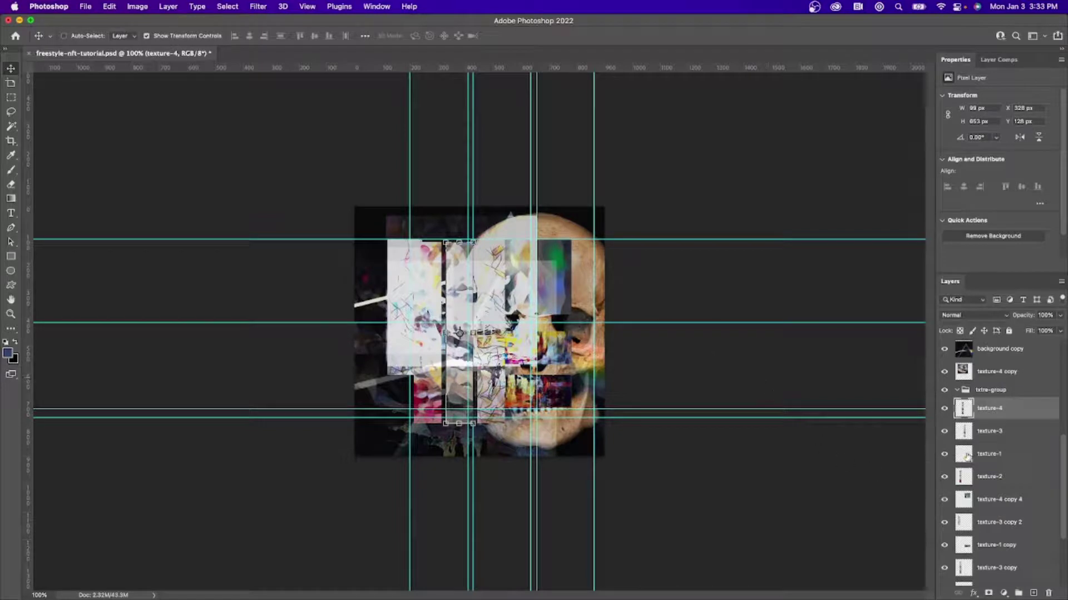
Collapse mask-group and make the rose layer visible.
{"action": "scroll", "coordinate": [1011, 443], "scroll_direction": "up", "scroll_amount": 5}
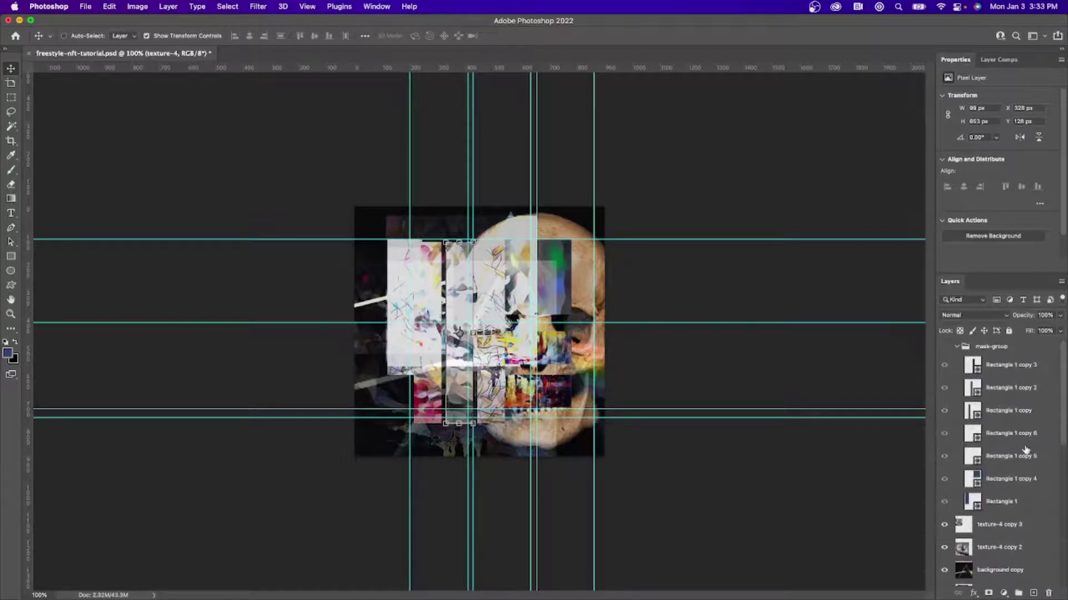
{"action": "left_click", "coordinate": [958, 349]}
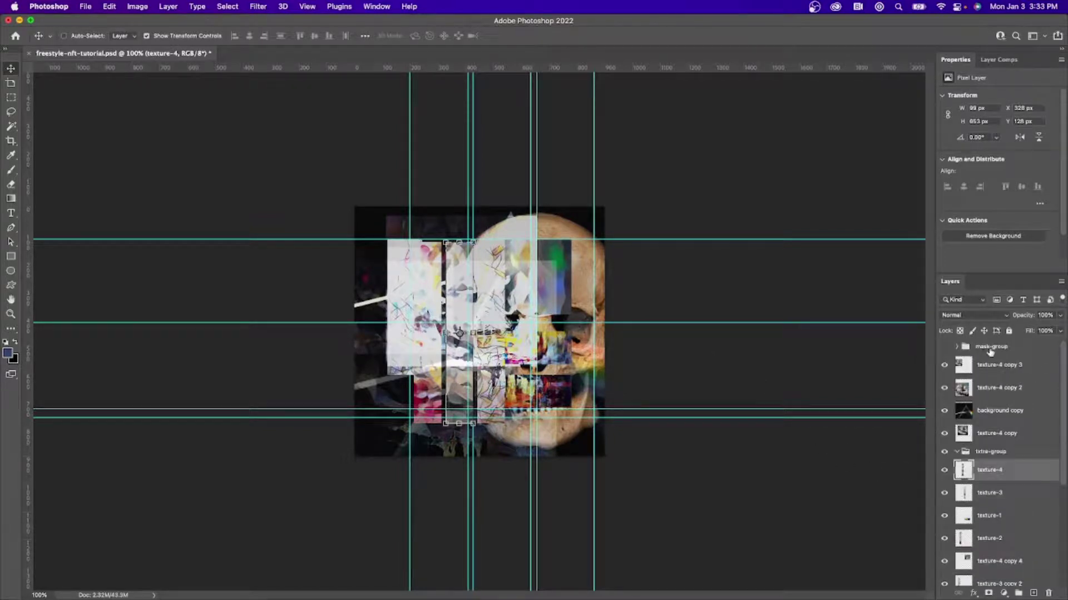
{"action": "left_click", "coordinate": [992, 352]}
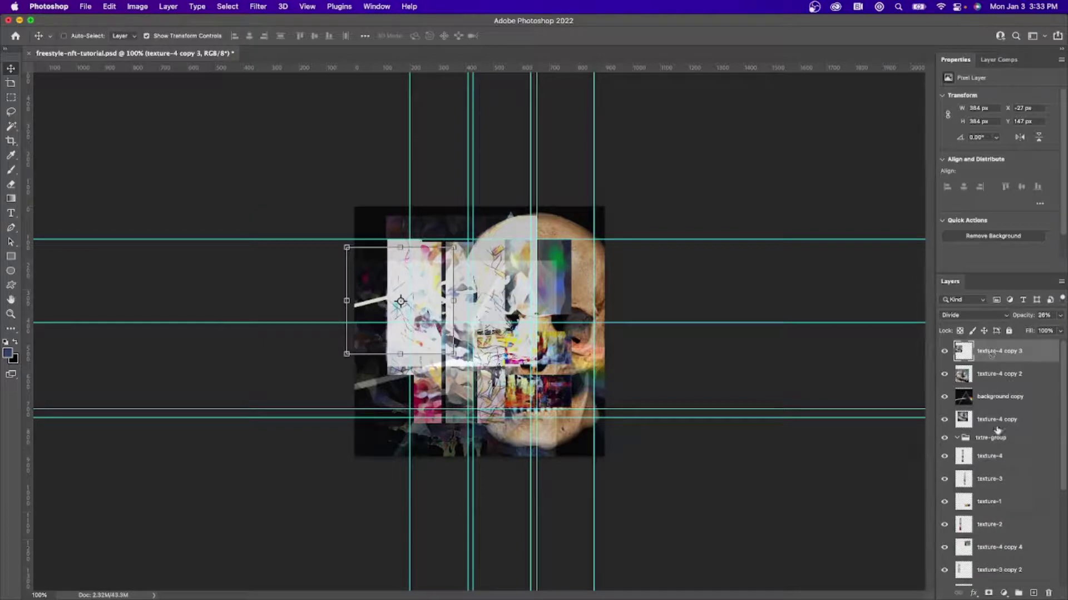
{"action": "scroll", "coordinate": [999, 434], "scroll_direction": "down", "scroll_amount": 6}
{"action": "left_click", "coordinate": [944, 529]}
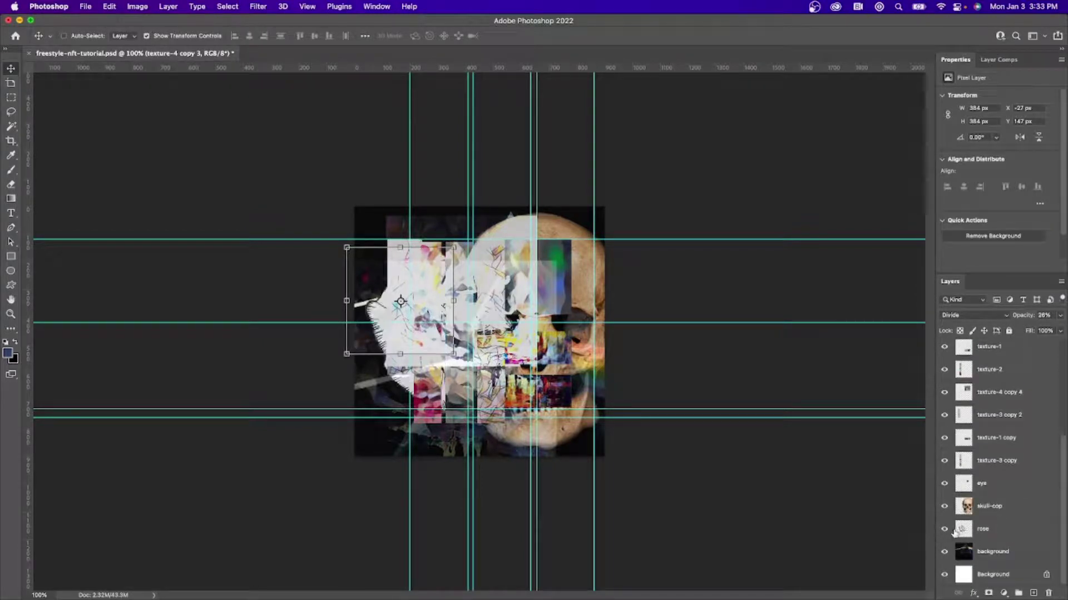
Move the rose to the top of the stack and enlarge it to about 169% over the skull.
{"action": "left_click_drag", "start_coordinate": [978, 533], "coordinate": [1001, 349]}
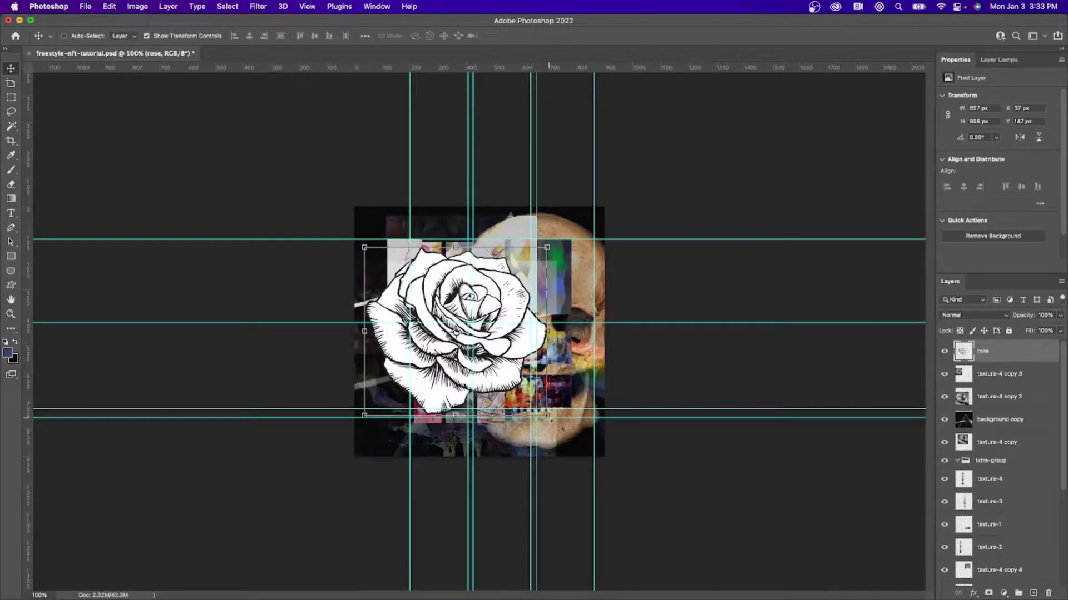
{"action": "left_click_drag", "start_coordinate": [548, 416], "coordinate": [613, 476]}
{"action": "left_click_drag", "start_coordinate": [418, 294], "coordinate": [361, 323]}
{"action": "left_click_drag", "start_coordinate": [557, 276], "coordinate": [604, 231]}
{"action": "left_click_drag", "start_coordinate": [306, 231], "coordinate": [295, 220]}
{"action": "mouse_move", "coordinate": [550, 298]}
{"action": "left_mouse_down"}
{"action": "mouse_move", "coordinate": [529, 279]}
{"action": "mouse_move", "coordinate": [545, 298]}
{"action": "left_mouse_up"}
Try Color Burn, Hue, Saturation, Color, Luminosity and Divide blend modes on the rose.
{"action": "left_click", "coordinate": [973, 315]}
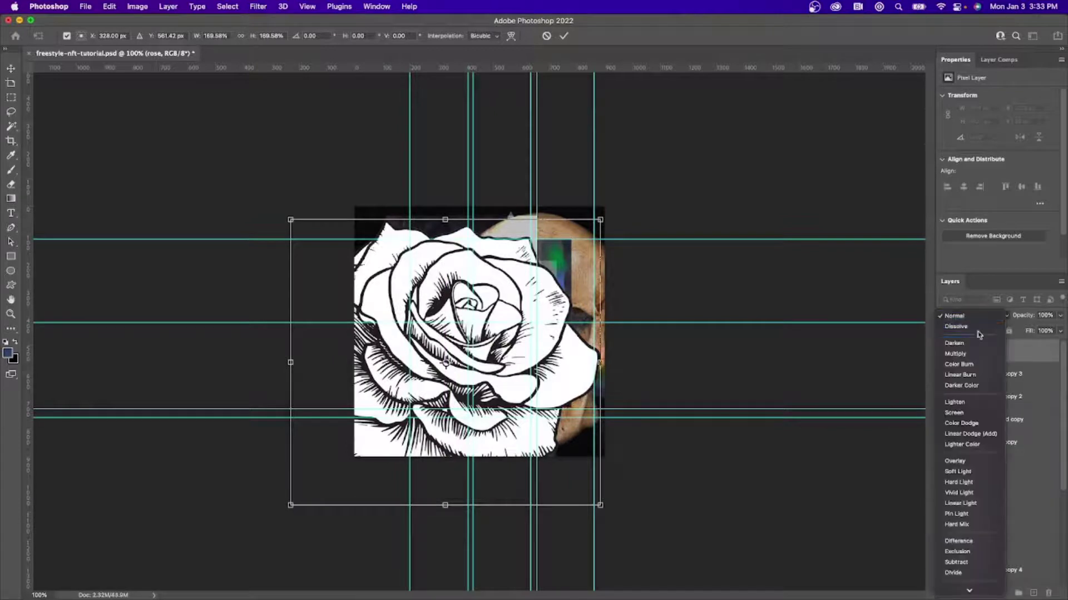
{"action": "left_click", "coordinate": [979, 362]}
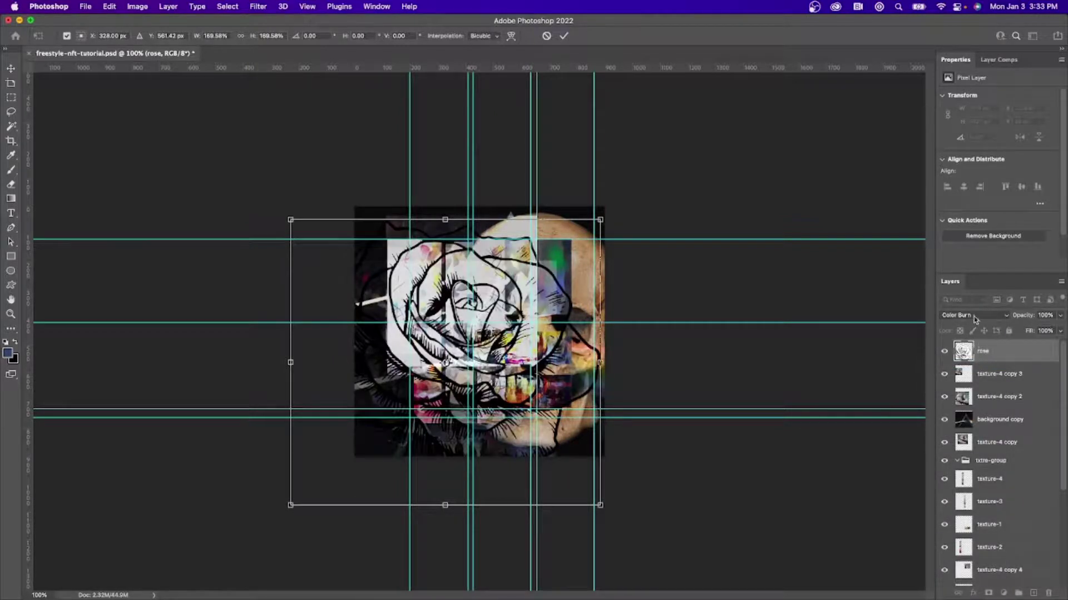
{"action": "left_click", "coordinate": [973, 315]}
{"action": "left_click", "coordinate": [966, 541]}
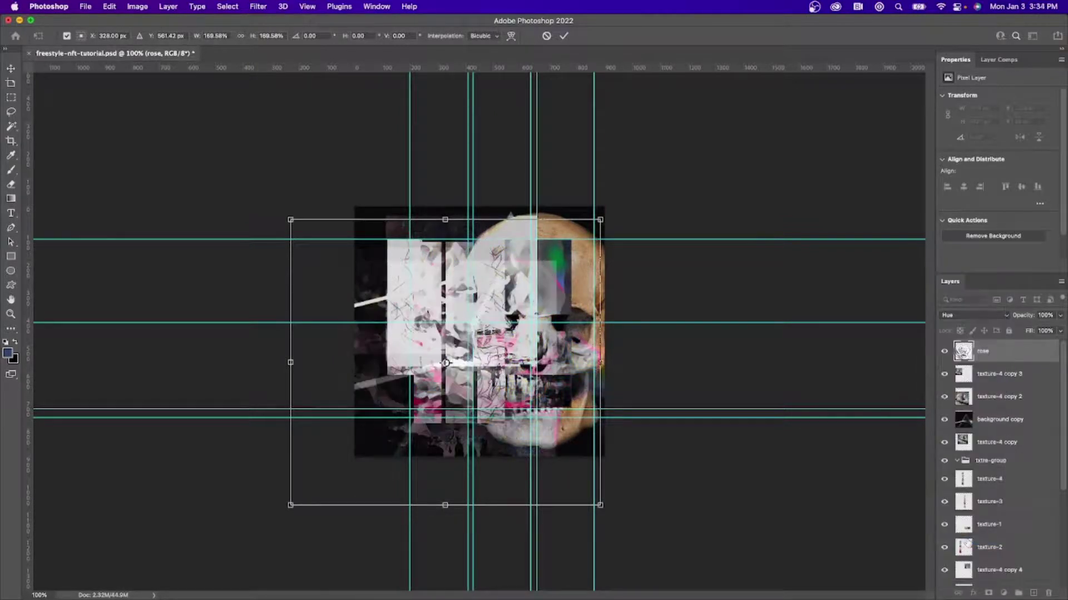
{"action": "left_click", "coordinate": [975, 316]}
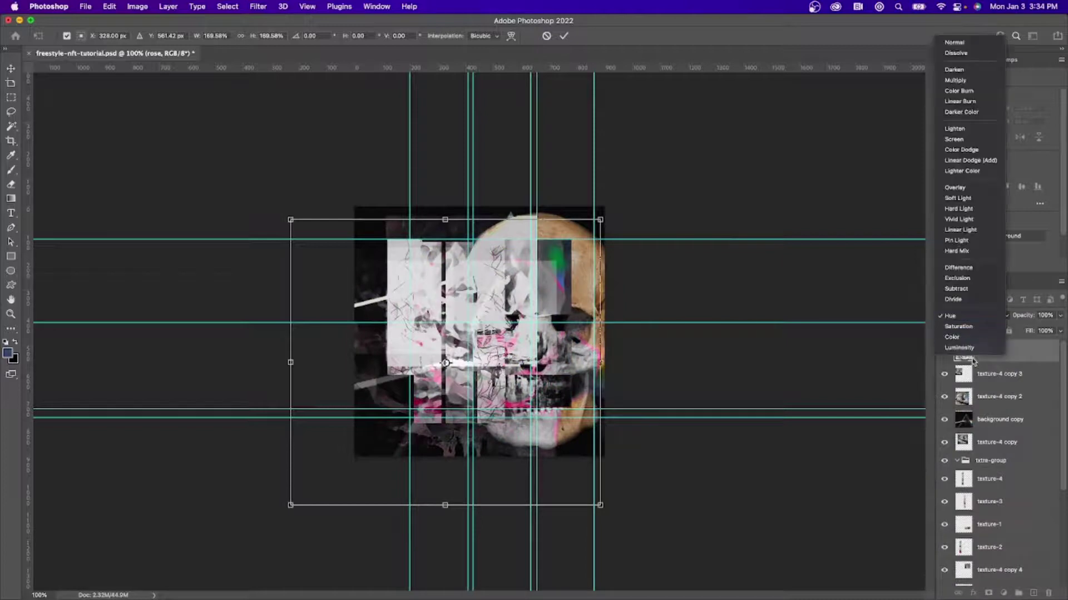
{"action": "left_click", "coordinate": [970, 329]}
{"action": "left_click", "coordinate": [970, 317]}
{"action": "left_click", "coordinate": [971, 326]}
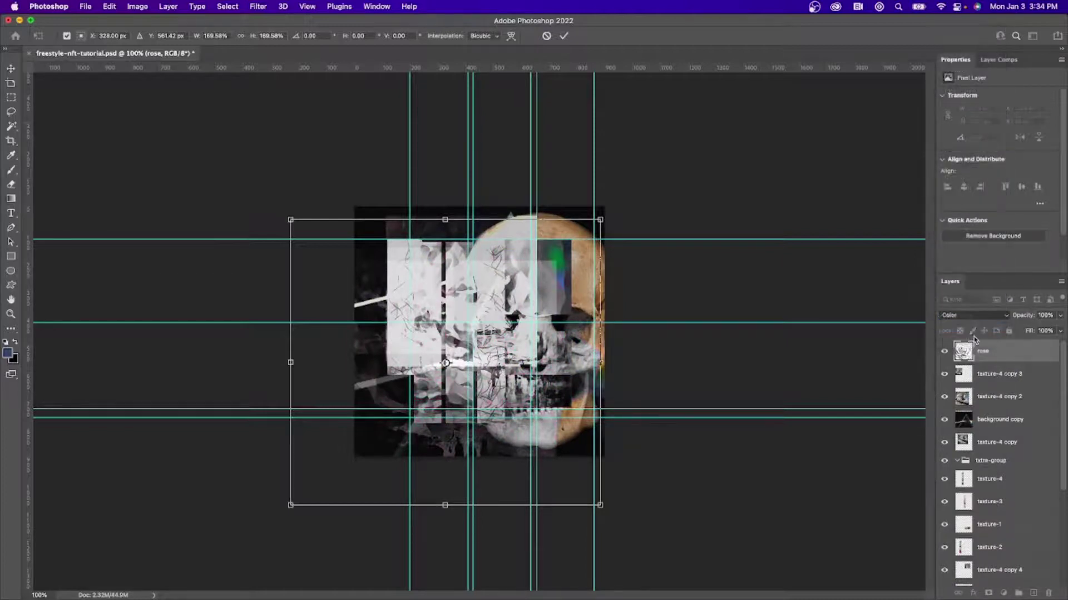
{"action": "left_click", "coordinate": [973, 317]}
{"action": "left_click", "coordinate": [973, 327]}
{"action": "left_click", "coordinate": [974, 316]}
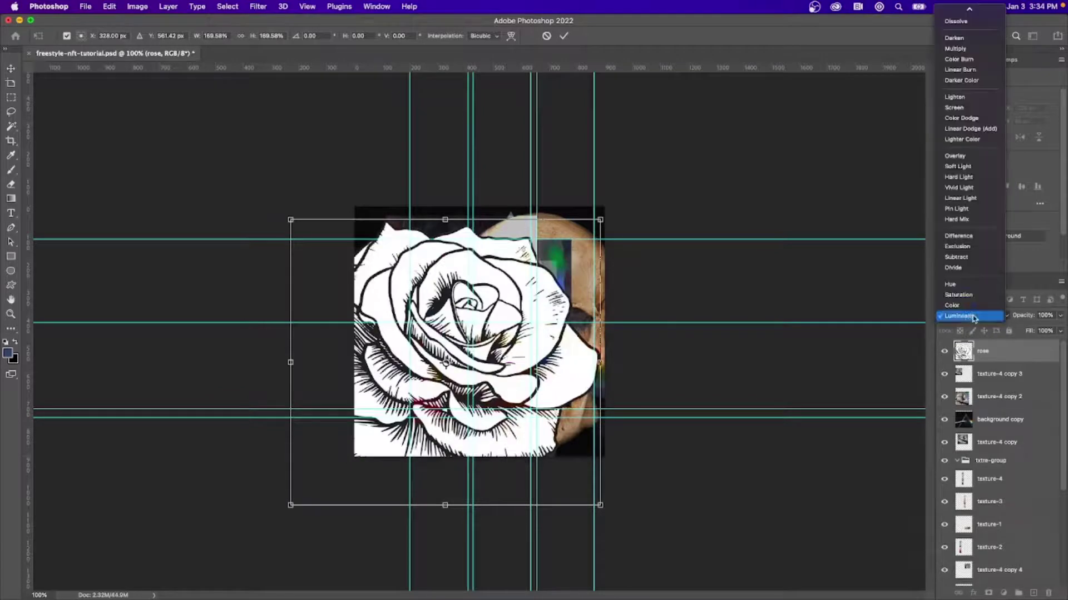
{"action": "left_click", "coordinate": [971, 269]}
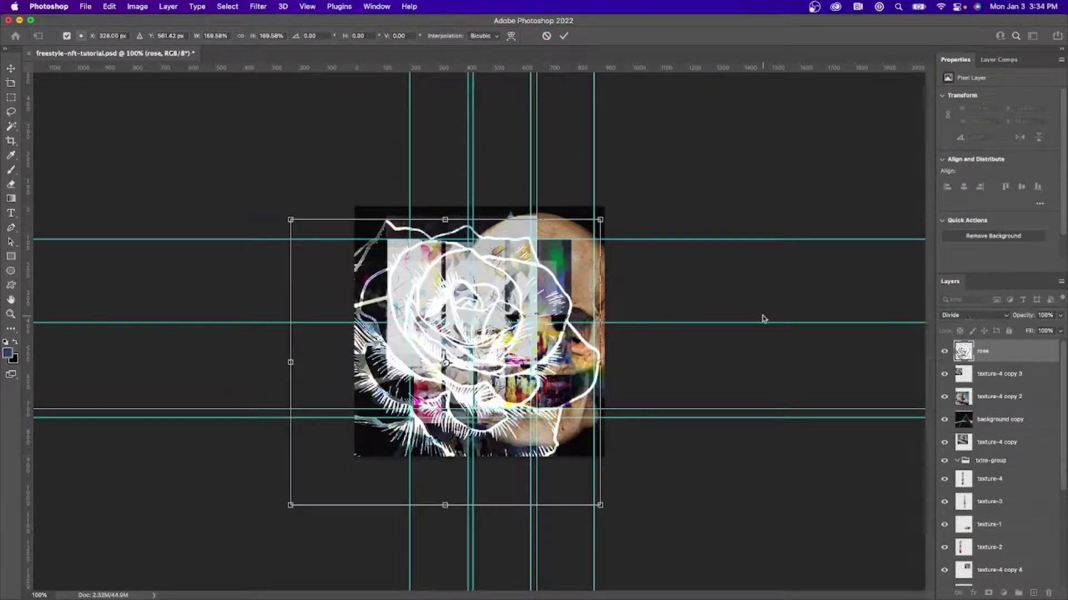
Try Subtract through Hard Light, settle the rose on Soft Light, then hide it.
{"action": "left_click", "coordinate": [989, 319]}
{"action": "left_click", "coordinate": [980, 312]}
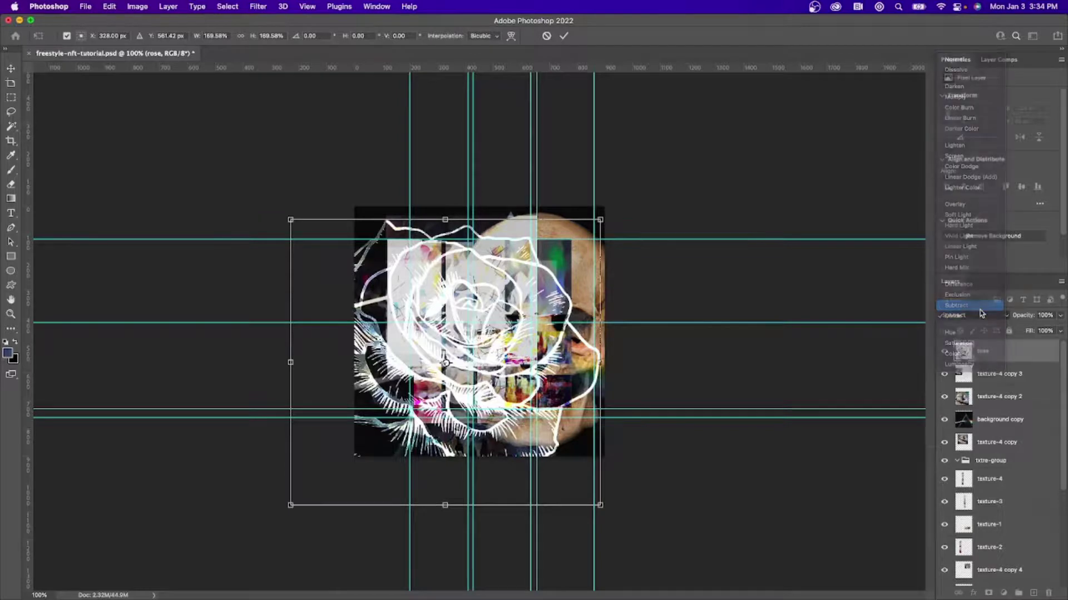
{"action": "left_click", "coordinate": [978, 316]}
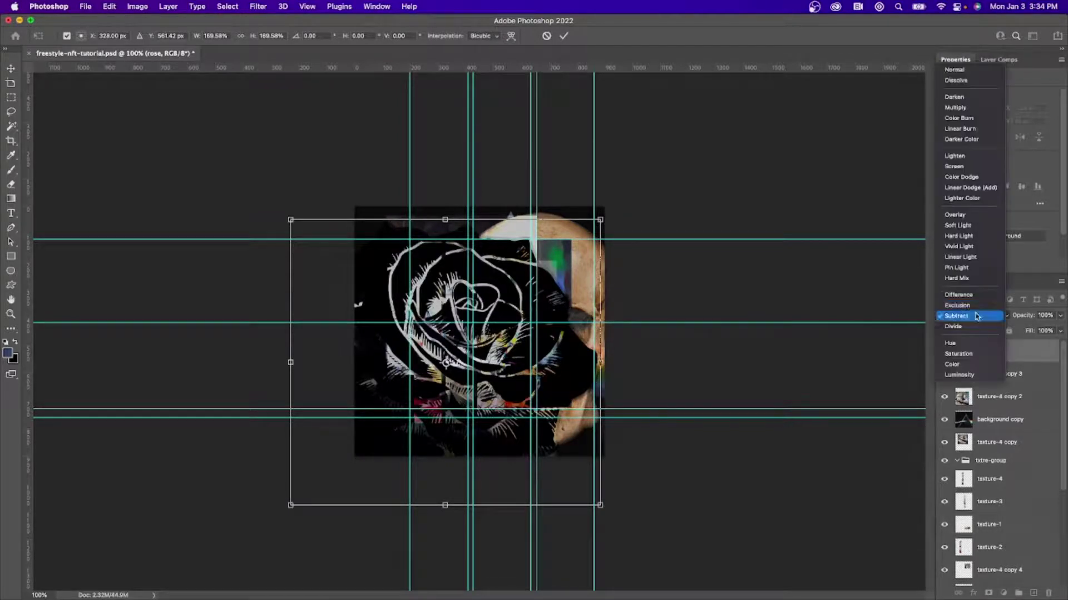
{"action": "left_click", "coordinate": [970, 309]}
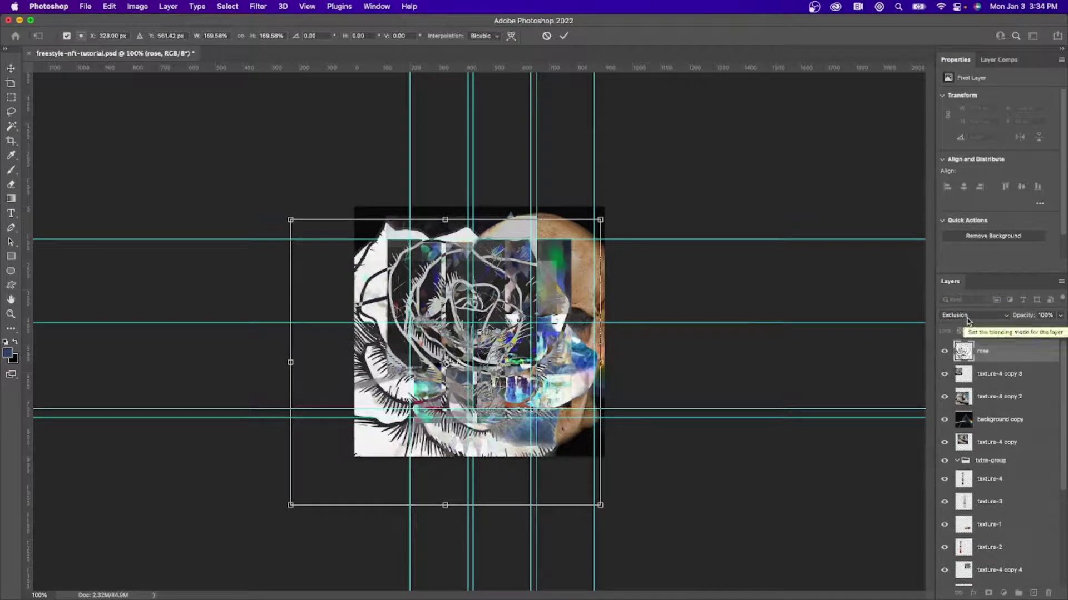
{"action": "left_click", "coordinate": [966, 318]}
{"action": "left_click", "coordinate": [968, 311]}
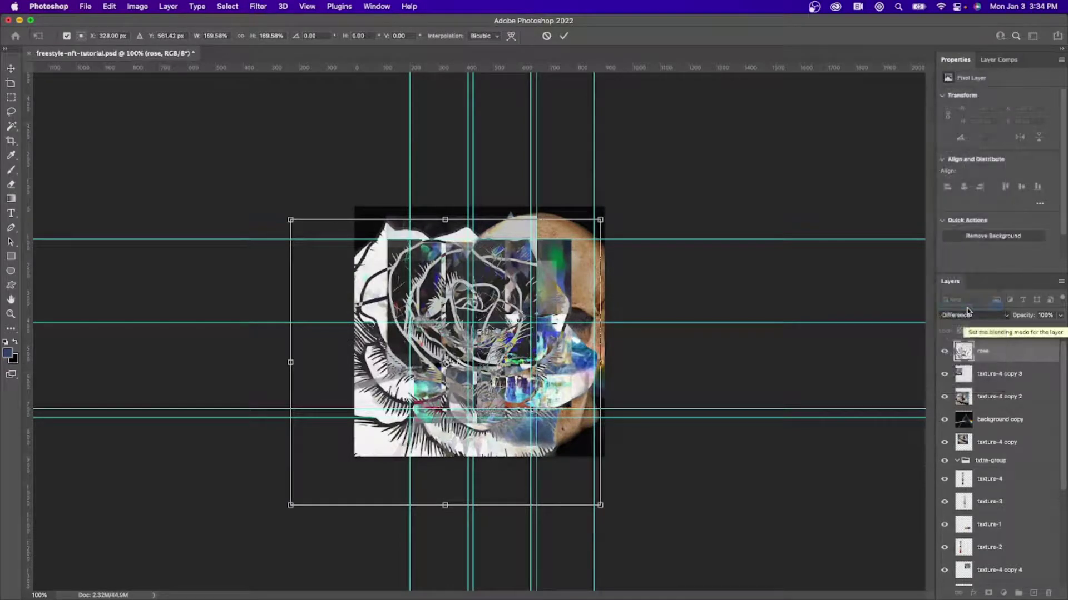
{"action": "left_click", "coordinate": [970, 314]}
{"action": "left_click", "coordinate": [970, 302]}
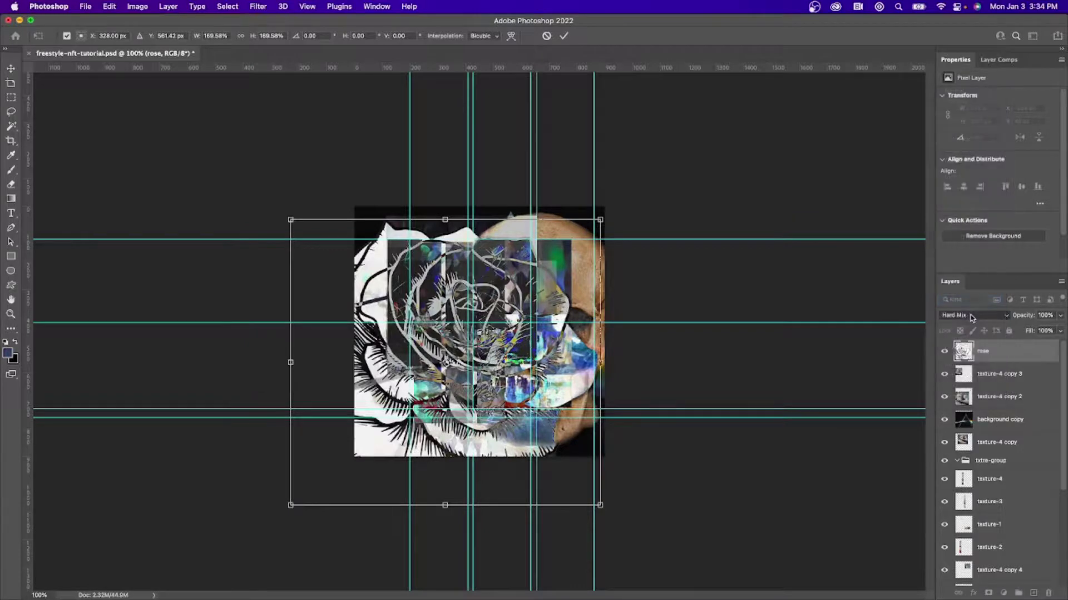
{"action": "left_click", "coordinate": [968, 318]}
{"action": "left_click", "coordinate": [968, 305]}
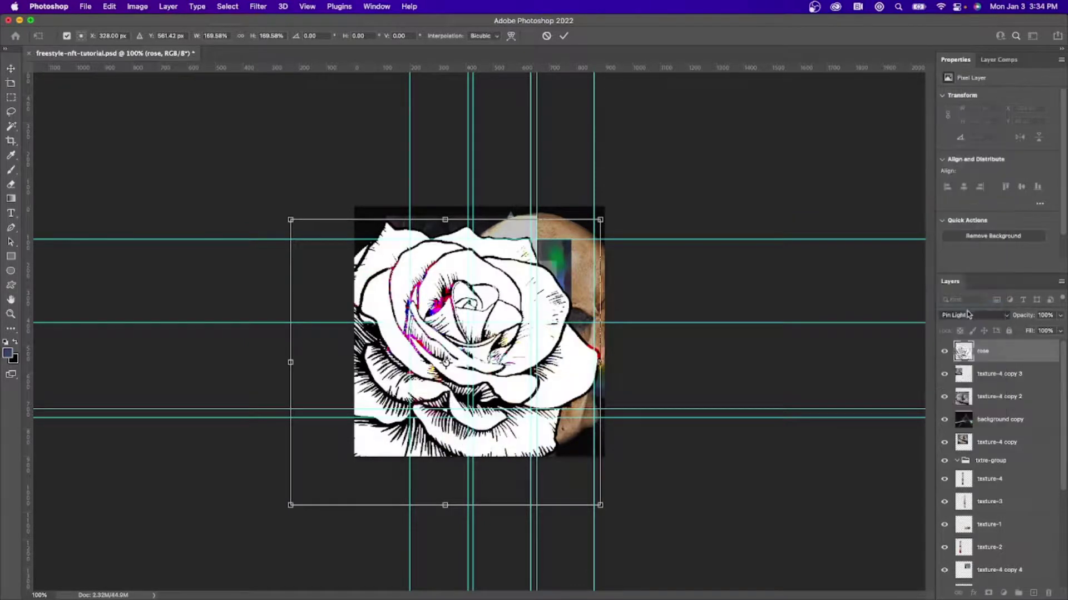
{"action": "left_click", "coordinate": [968, 315]}
{"action": "left_click", "coordinate": [968, 307]}
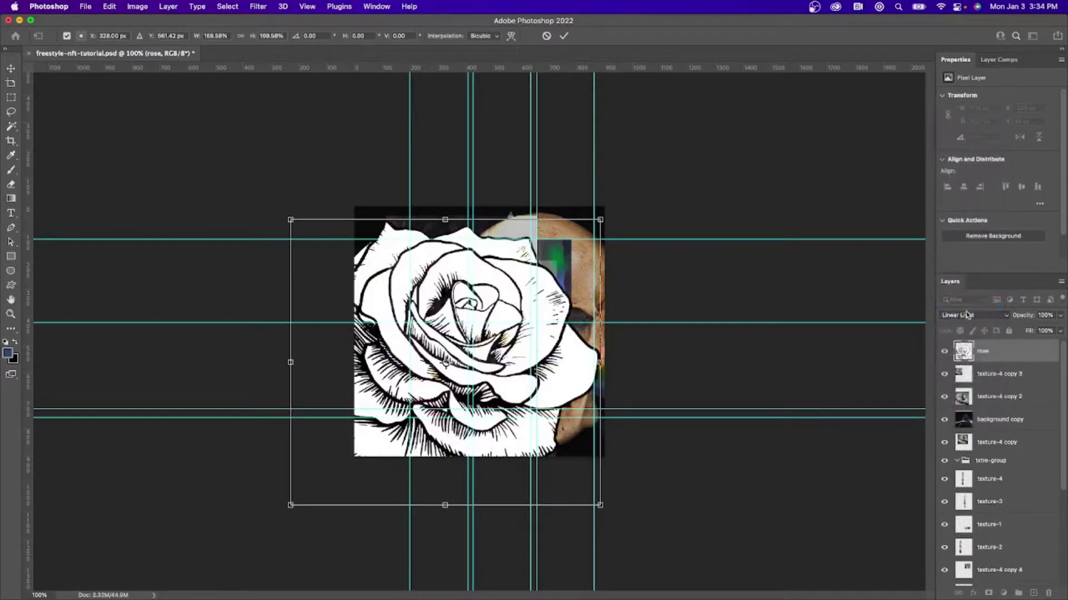
{"action": "left_click", "coordinate": [968, 311]}
{"action": "left_click", "coordinate": [968, 306]}
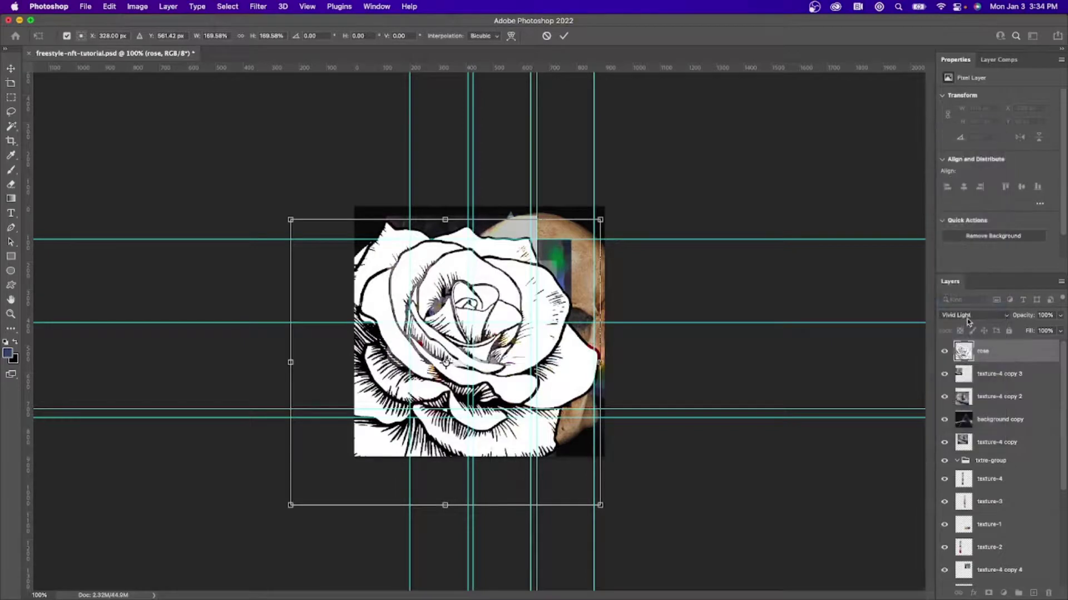
{"action": "left_click", "coordinate": [968, 321]}
{"action": "left_click", "coordinate": [967, 312]}
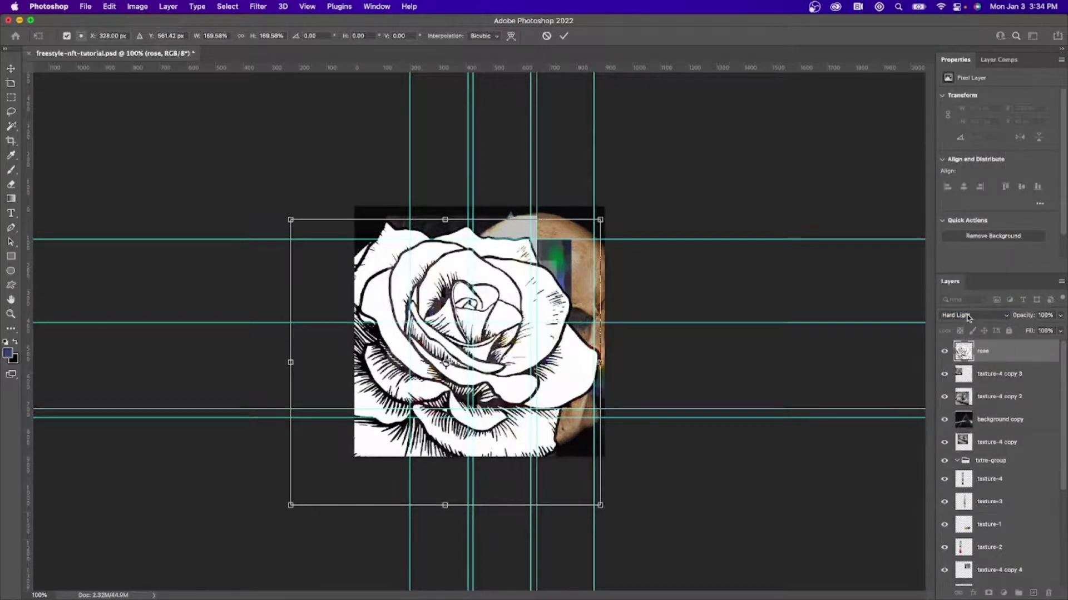
{"action": "left_click", "coordinate": [968, 317]}
{"action": "left_click", "coordinate": [969, 312]}
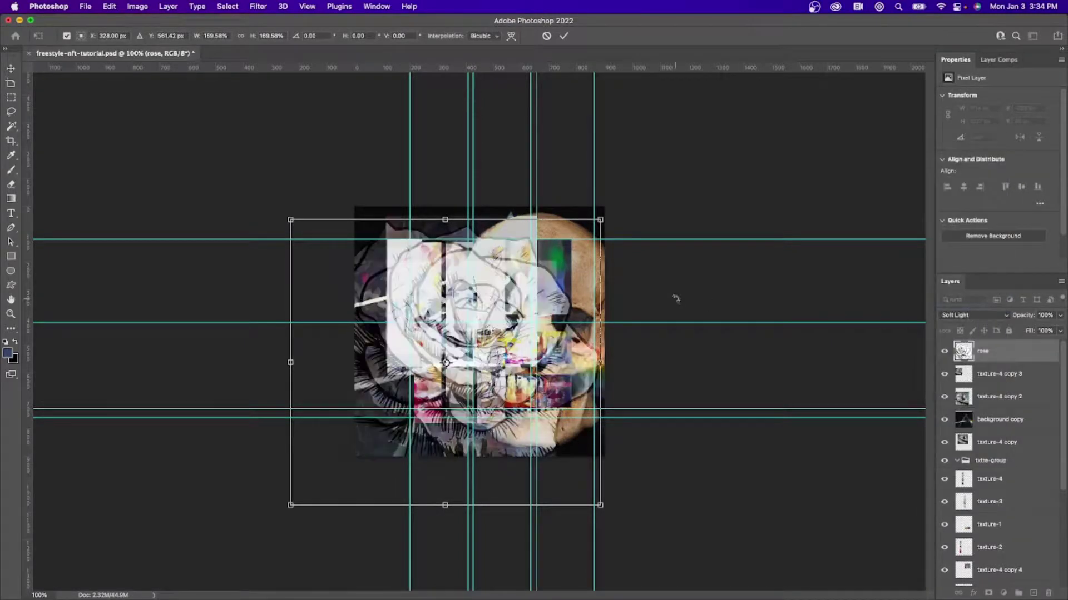
{"action": "left_click", "coordinate": [943, 352]}
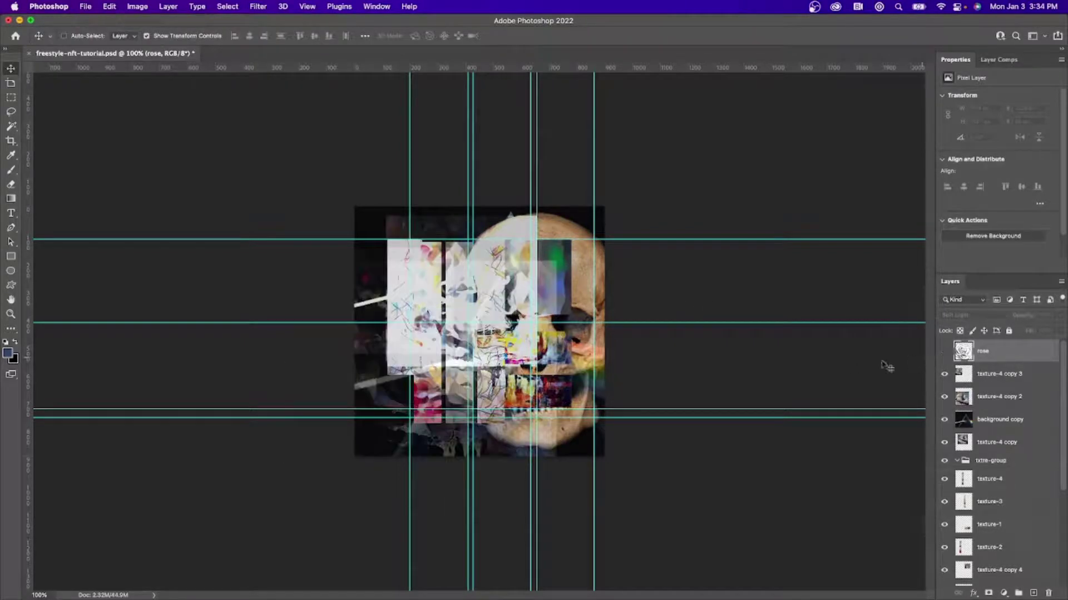
{"action": "scroll", "coordinate": [1039, 482], "scroll_direction": "down", "scroll_amount": 5}
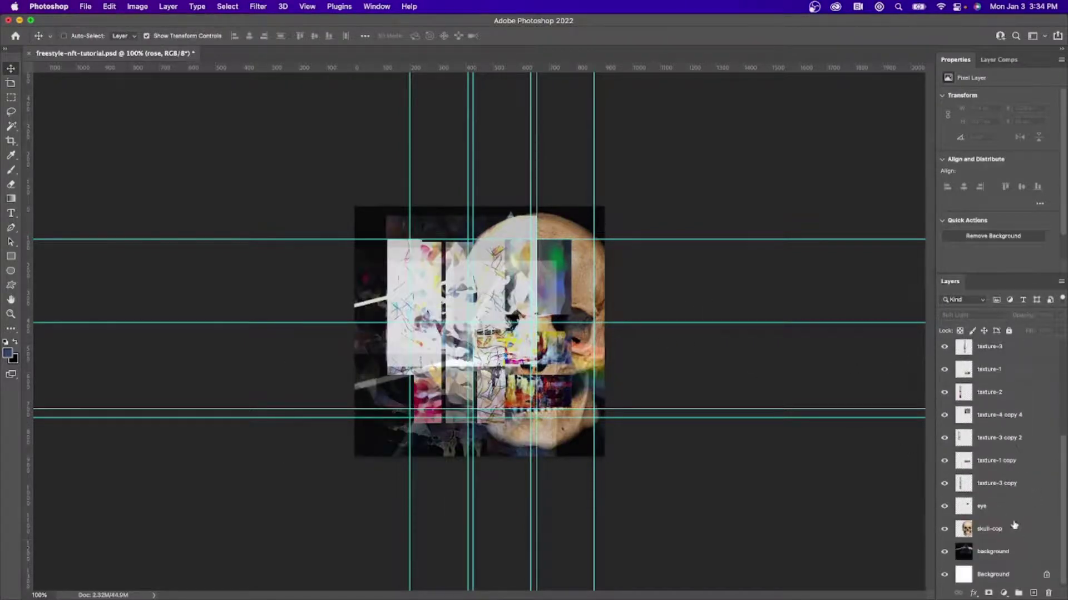
Duplicate skull-cop, place the copy directly below the rose and blend it in Overlay.
{"action": "left_click", "coordinate": [985, 530]}
{"action": "left_click_drag", "start_coordinate": [999, 531], "coordinate": [980, 367]}
{"action": "scroll", "coordinate": [978, 422], "scroll_direction": "up", "scroll_amount": 3}
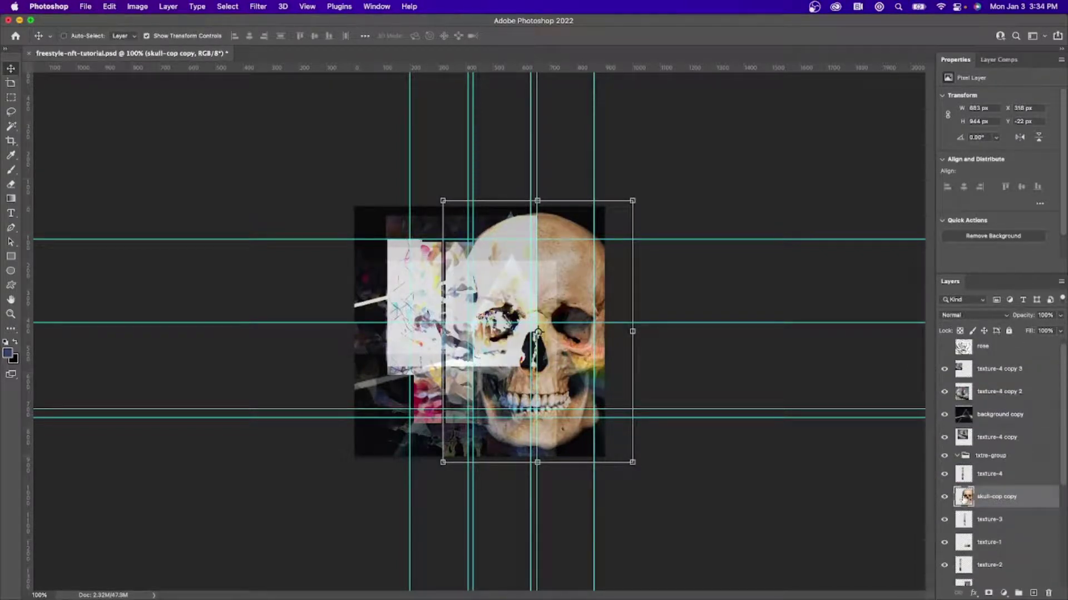
{"action": "left_click_drag", "start_coordinate": [964, 497], "coordinate": [996, 380]}
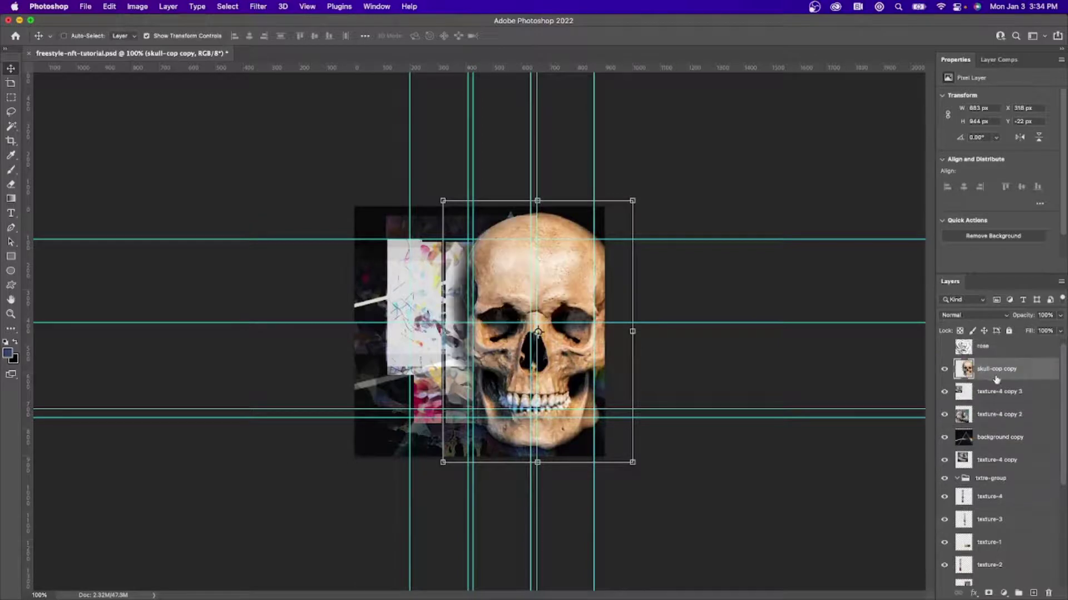
{"action": "left_click", "coordinate": [995, 315]}
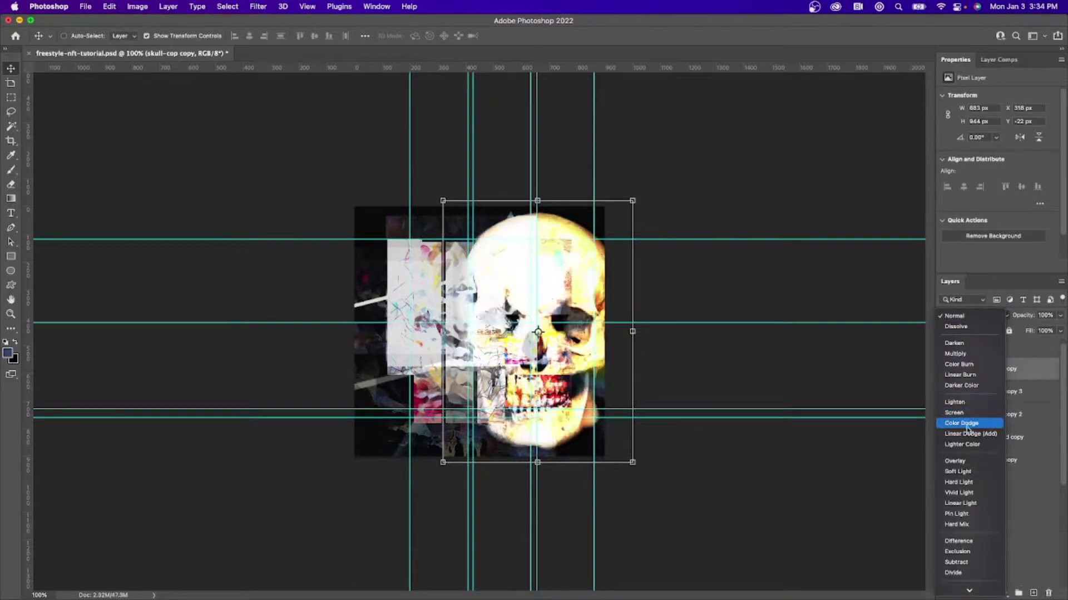
{"action": "left_click", "coordinate": [971, 461]}
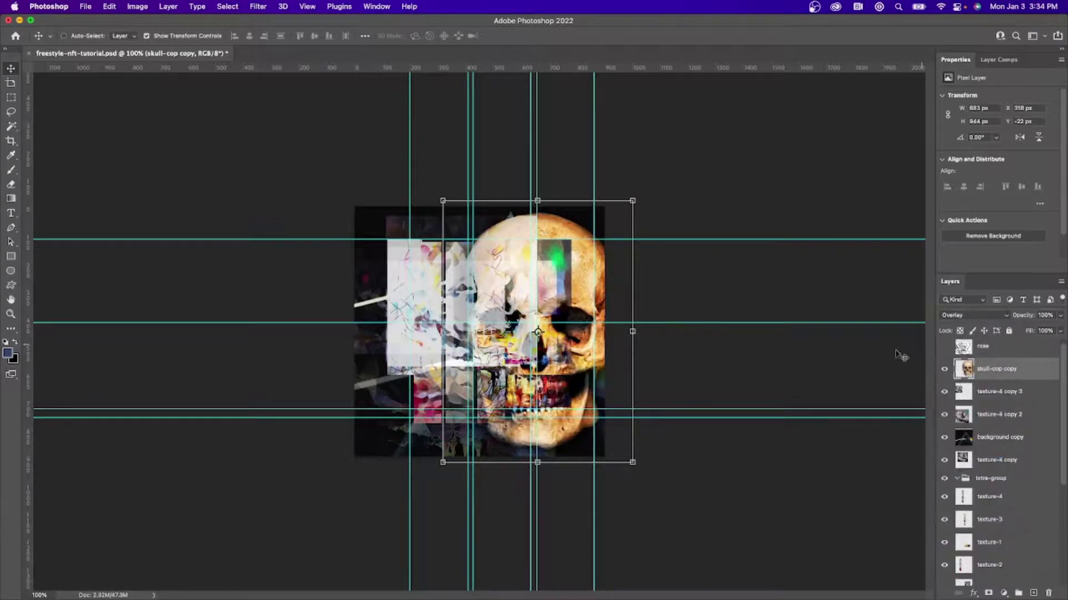
Reposition the texture-4 copy 3 strip and move the texture-4 copy 4 strip onto the forehead.
{"action": "left_click", "coordinate": [984, 395]}
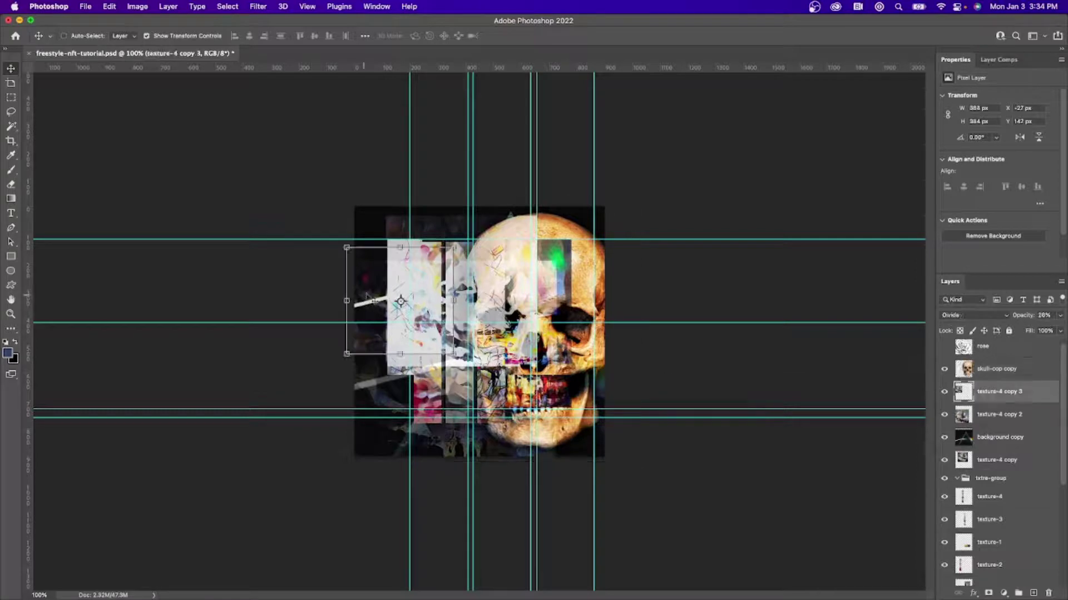
{"action": "left_click_drag", "start_coordinate": [398, 269], "coordinate": [379, 274]}
{"action": "key", "text": "alt+bracketleft"}
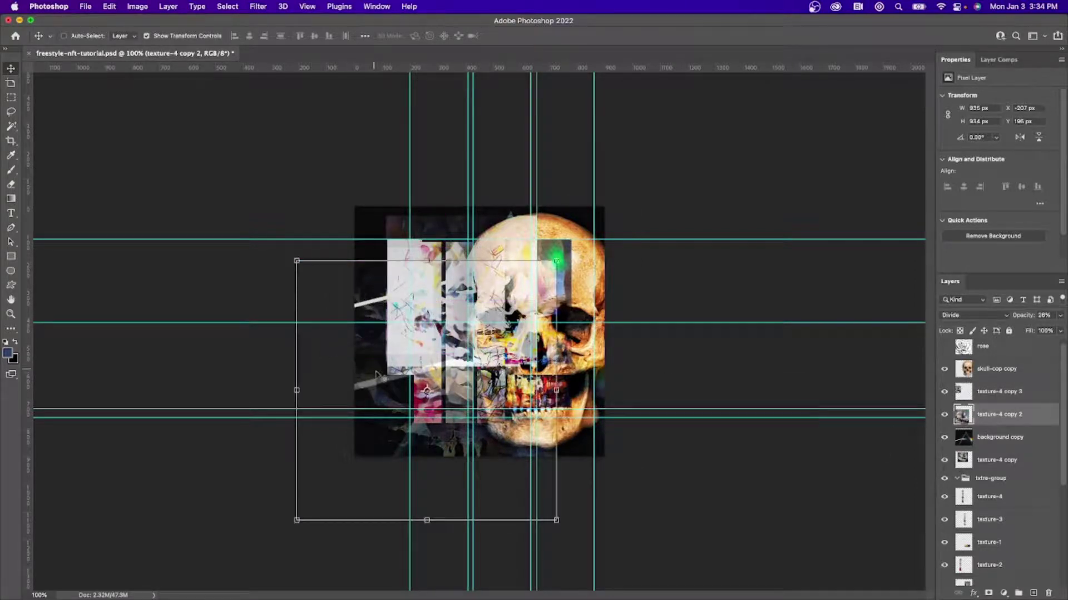
{"action": "scroll", "coordinate": [992, 454], "scroll_direction": "down", "scroll_amount": 5}
{"action": "left_click", "coordinate": [983, 415]}
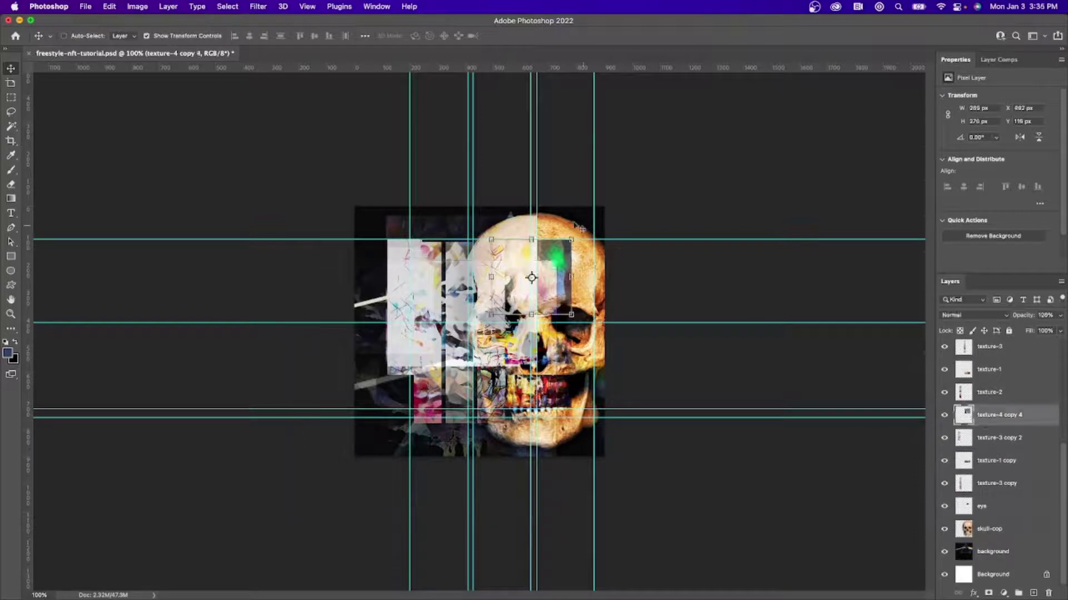
{"action": "left_click_drag", "start_coordinate": [557, 257], "coordinate": [577, 240]}
Move the texture-3 copy 2 strip to the top-left edge and the texture-1 copy strip across the jaw.
{"action": "left_click", "coordinate": [995, 437]}
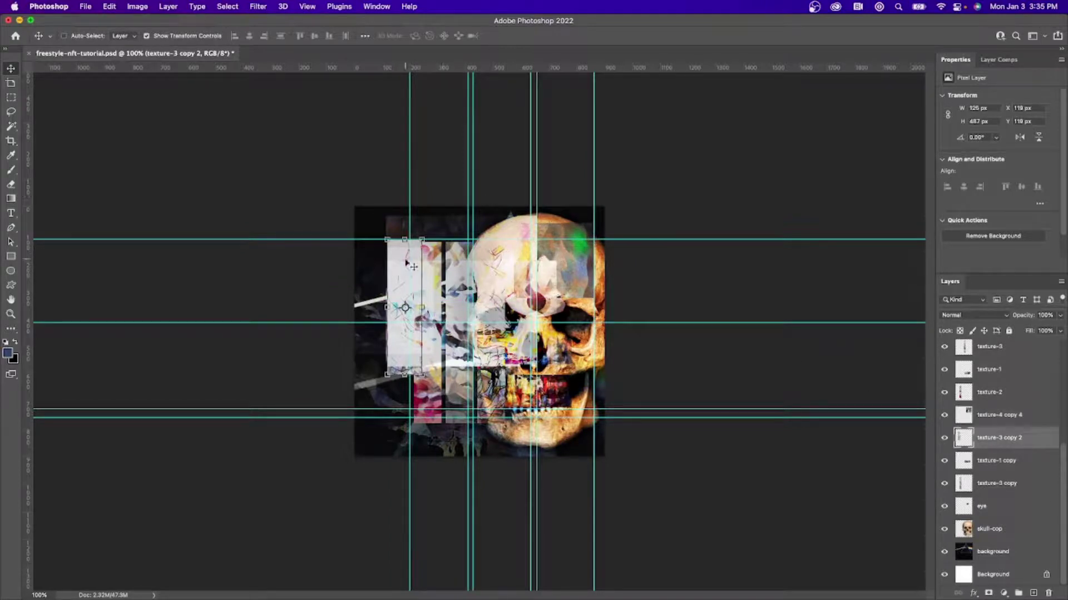
{"action": "left_click_drag", "start_coordinate": [396, 259], "coordinate": [379, 225]}
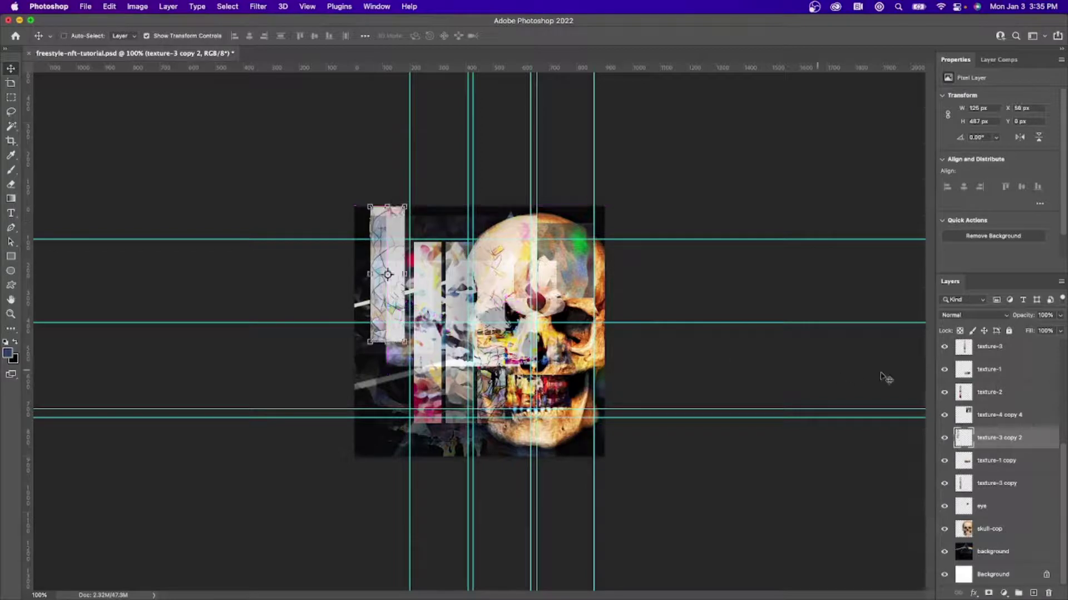
{"action": "left_click", "coordinate": [991, 460]}
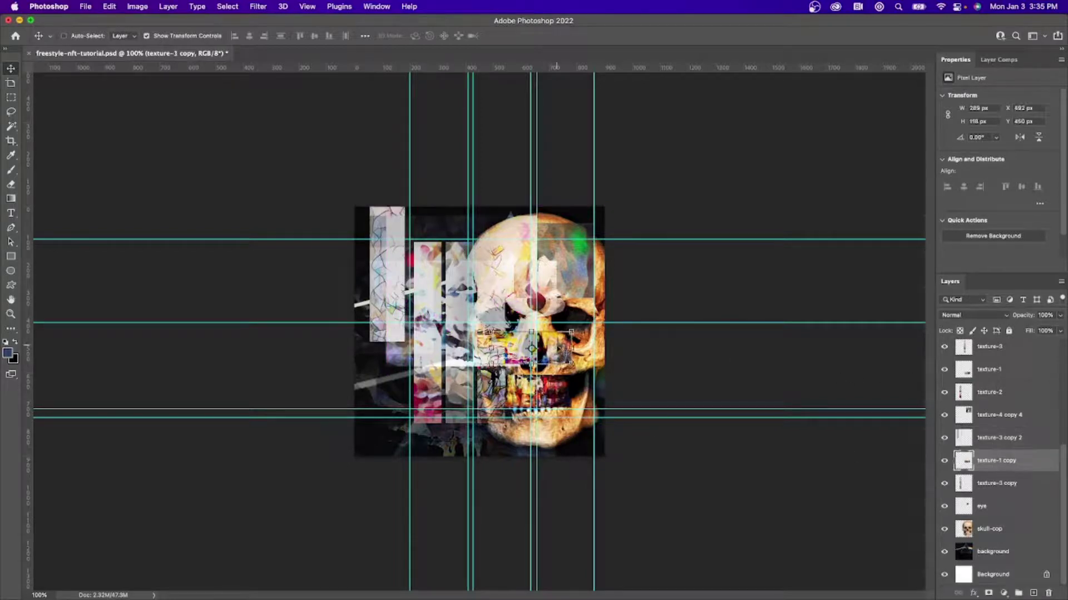
{"action": "left_click_drag", "start_coordinate": [559, 354], "coordinate": [598, 350]}
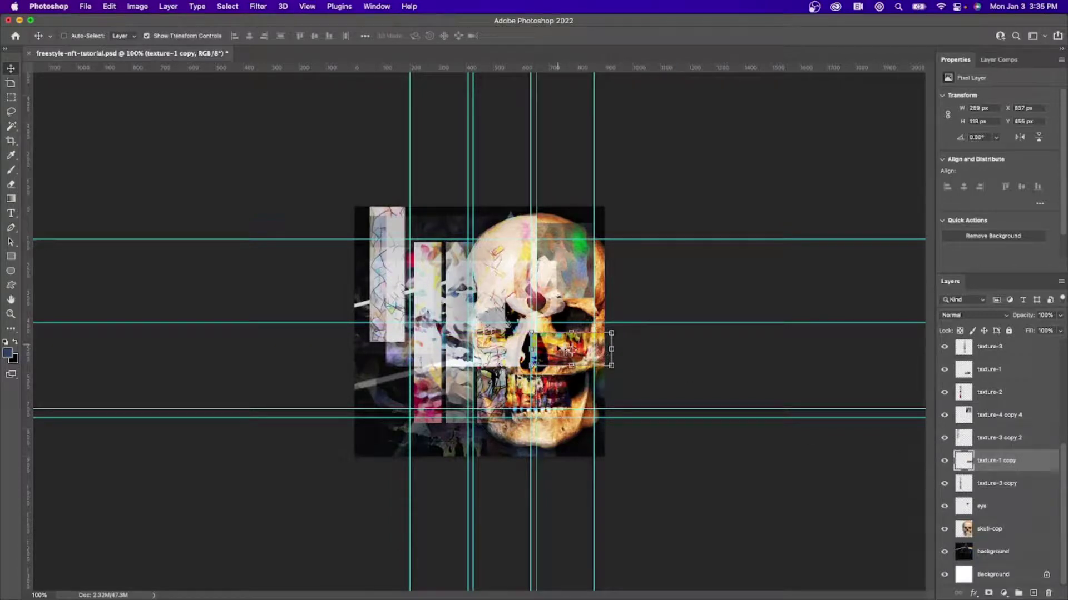
{"action": "key", "text": "Left"}
{"action": "key", "text": "Left"}
{"action": "key", "text": "Left"}
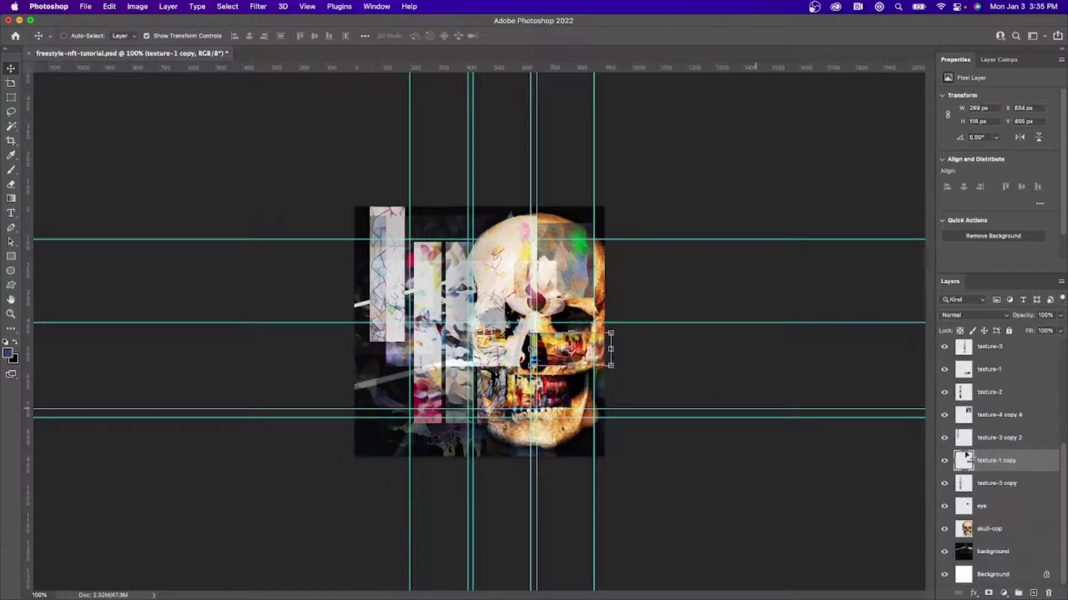
Step through the texture and eye layers, ending on the skull-cop copy layer.
{"action": "left_click", "coordinate": [995, 483]}
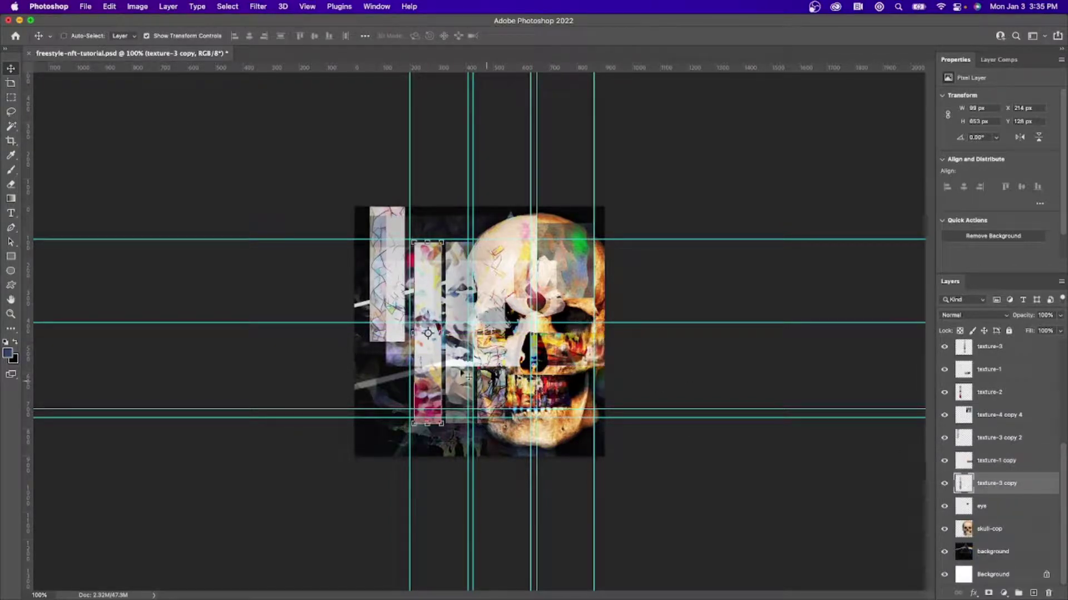
{"action": "left_click", "coordinate": [436, 310]}
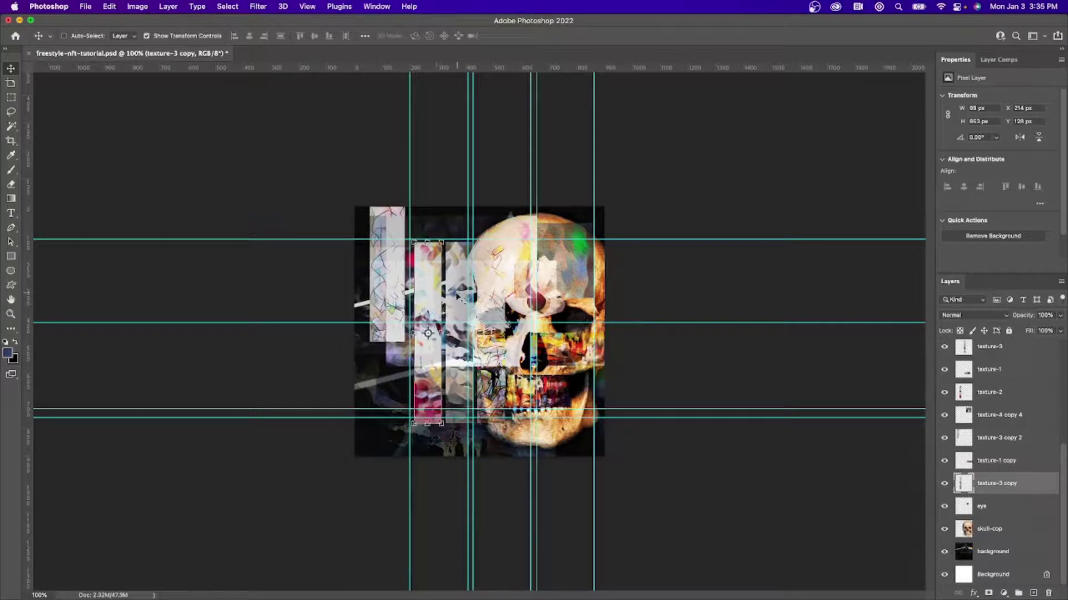
{"action": "left_click", "coordinate": [991, 510]}
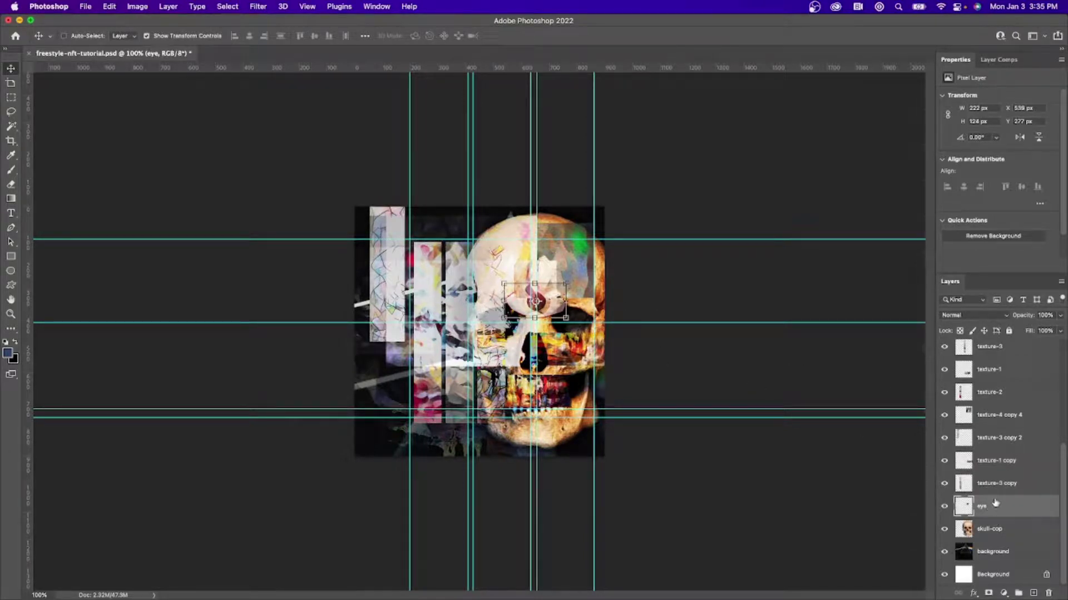
{"action": "scroll", "coordinate": [995, 504], "scroll_direction": "up", "scroll_amount": 2}
{"action": "scroll", "coordinate": [982, 478], "scroll_direction": "up", "scroll_amount": 1}
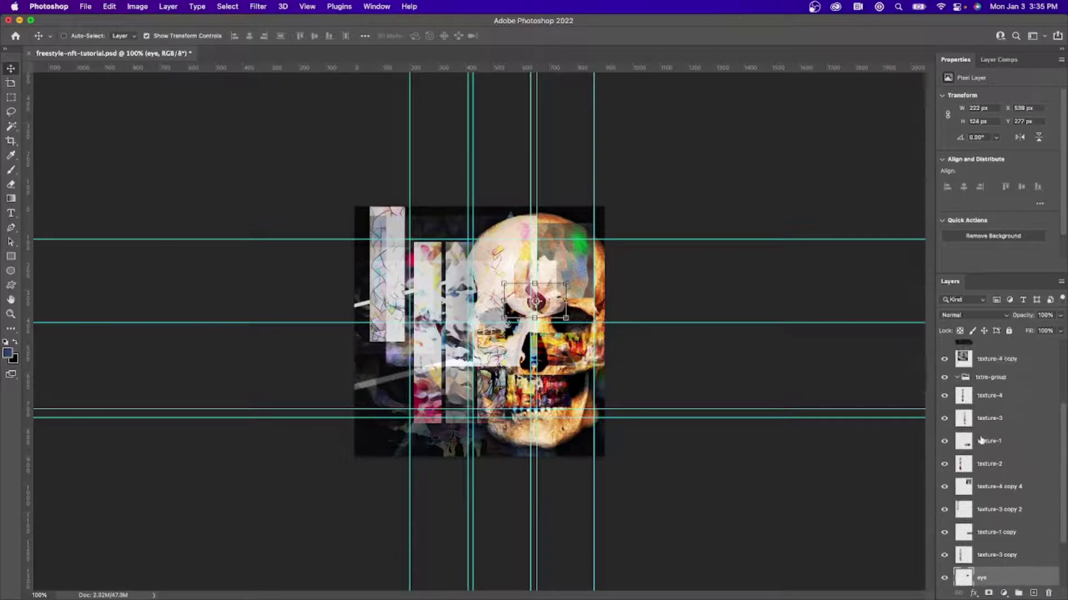
{"action": "left_click", "coordinate": [985, 442]}
{"action": "left_click", "coordinate": [986, 423]}
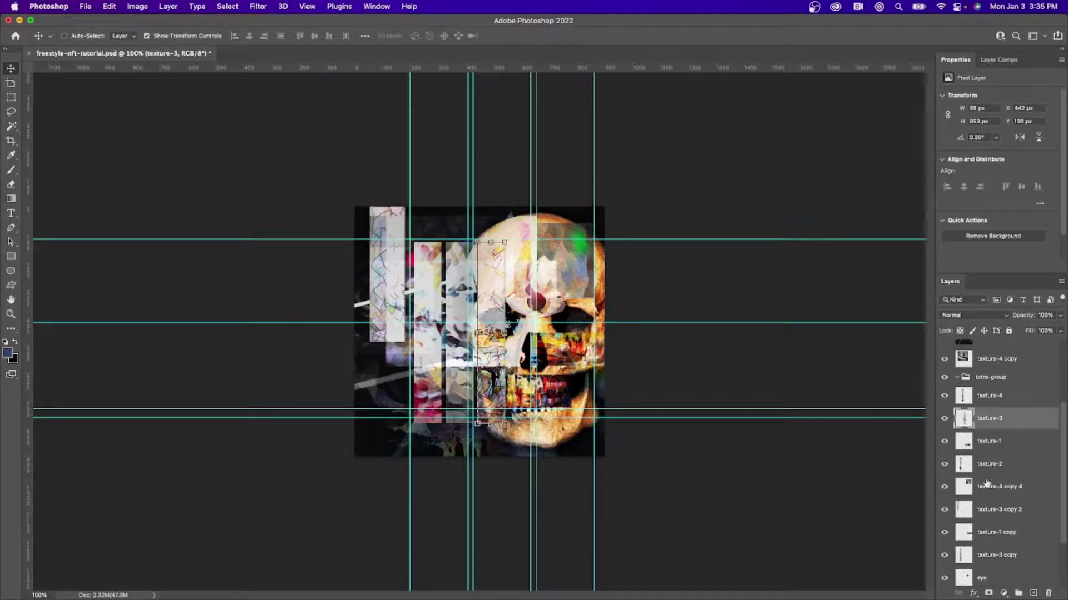
{"action": "scroll", "coordinate": [987, 482], "scroll_direction": "up", "scroll_amount": 3}
{"action": "left_click", "coordinate": [980, 442]}
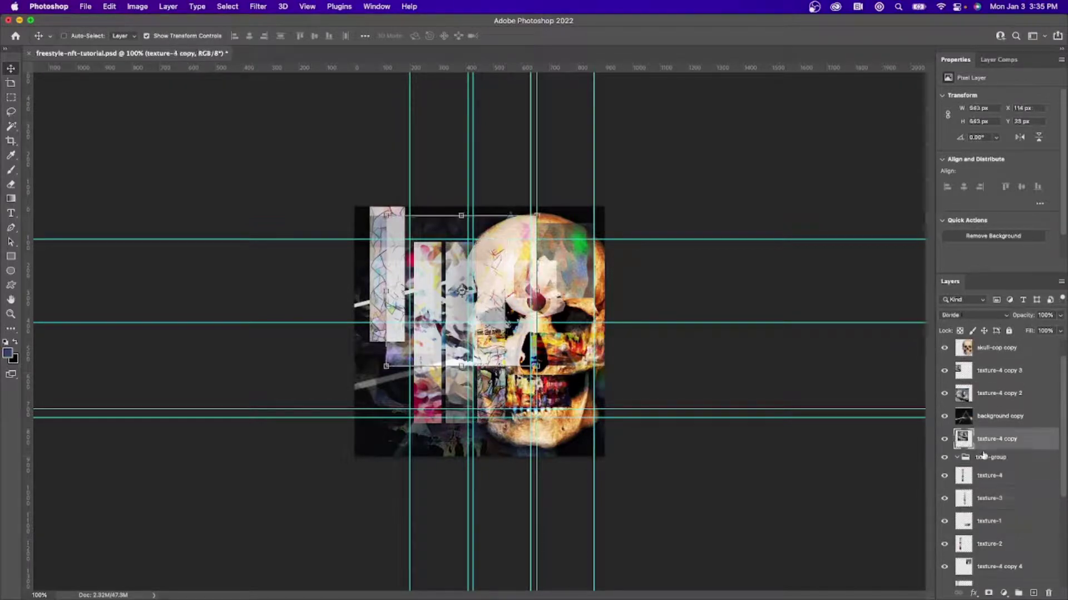
{"action": "left_click", "coordinate": [974, 396]}
{"action": "left_click", "coordinate": [986, 371]}
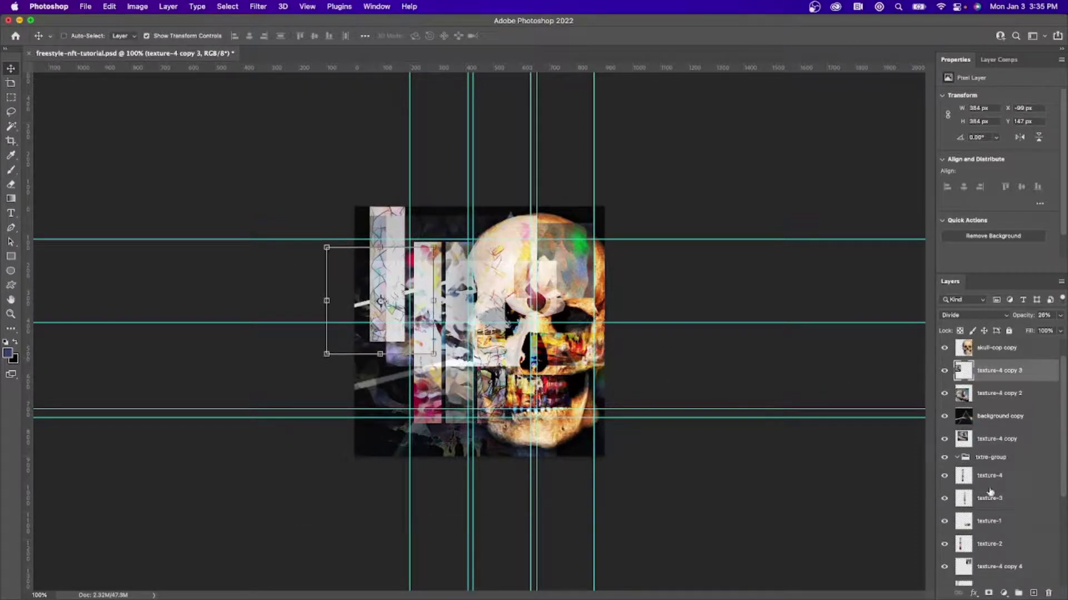
{"action": "scroll", "coordinate": [1011, 484], "scroll_direction": "up", "scroll_amount": 1}
{"action": "left_click", "coordinate": [987, 379]}
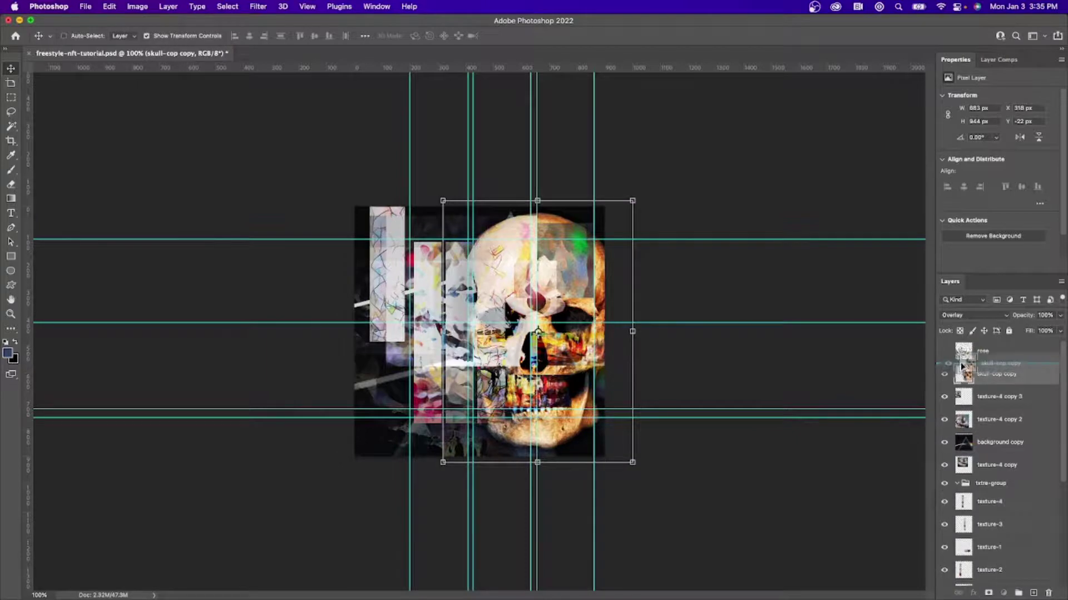
Duplicate skull-cop copy and desaturate it with Hue/Saturation: Saturation -100, Lightness +19.
{"action": "key", "text": "super+j"}
{"action": "left_click", "coordinate": [136, 7]}
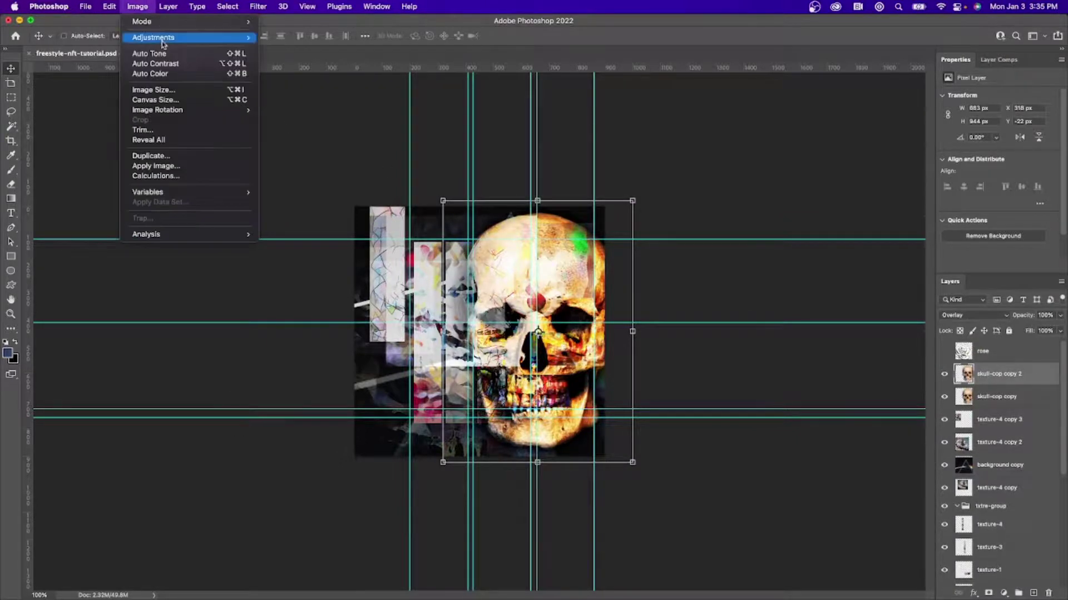
{"action": "mouse_move", "coordinate": [164, 41]}
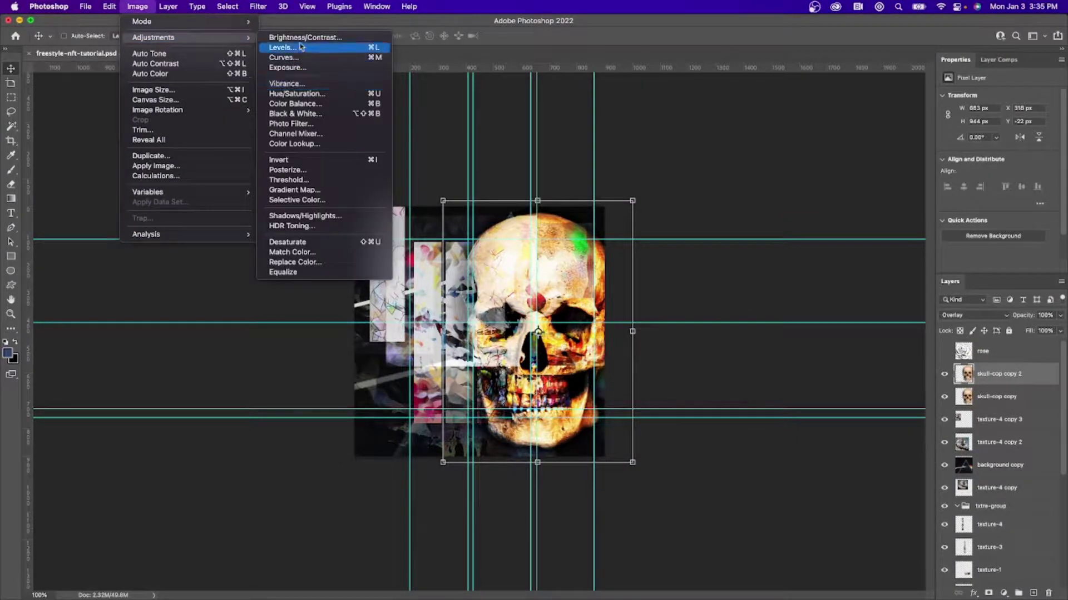
{"action": "left_click", "coordinate": [297, 94]}
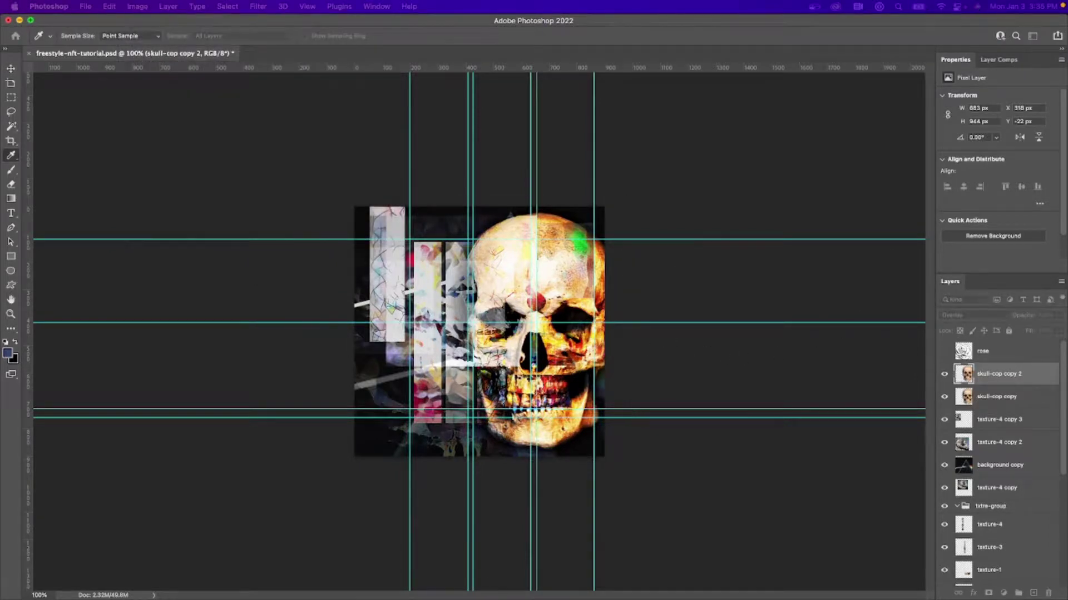
{"action": "left_click_drag", "start_coordinate": [753, 148], "coordinate": [772, 78]}
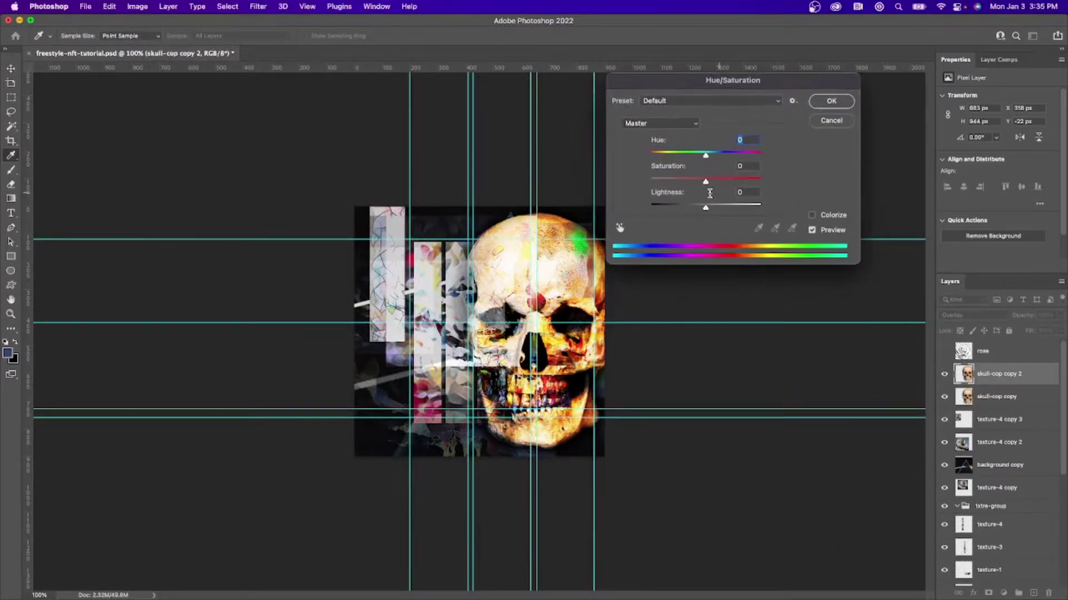
{"action": "left_click_drag", "start_coordinate": [705, 181], "coordinate": [648, 181]}
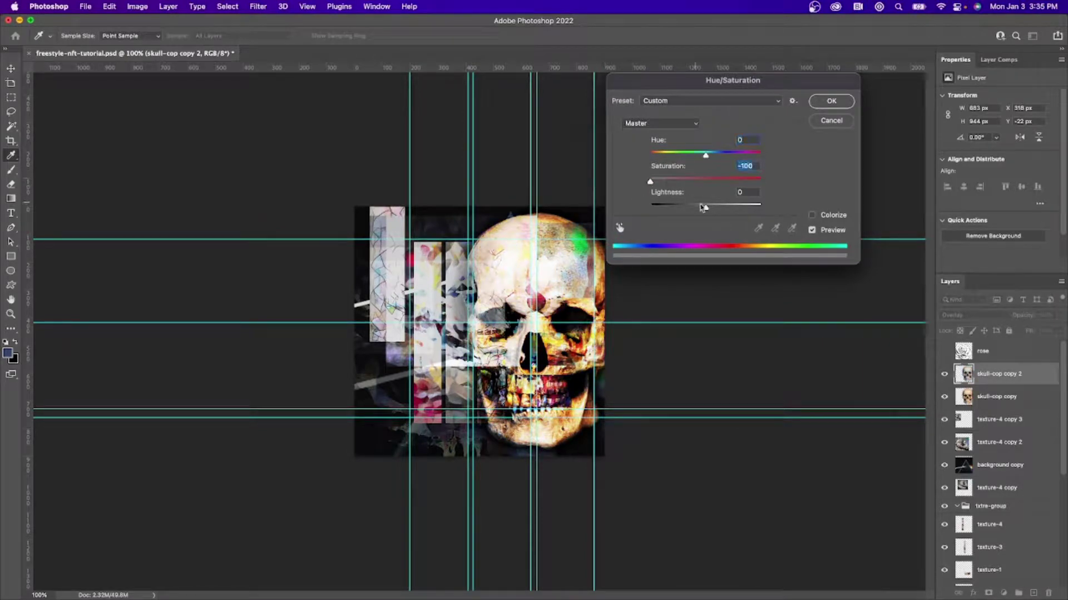
{"action": "left_click_drag", "start_coordinate": [706, 209], "coordinate": [718, 209]}
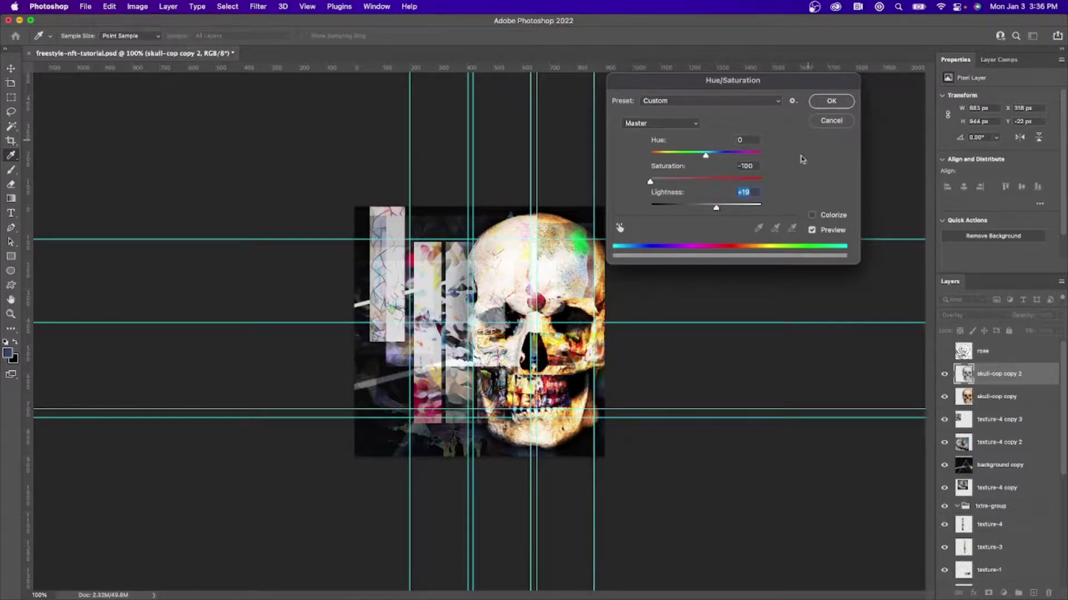
{"action": "type", "text": "0"}
{"action": "left_click", "coordinate": [844, 107]}
Set the desaturated skull copy's blend mode to Normal.
{"action": "key", "text": "v"}
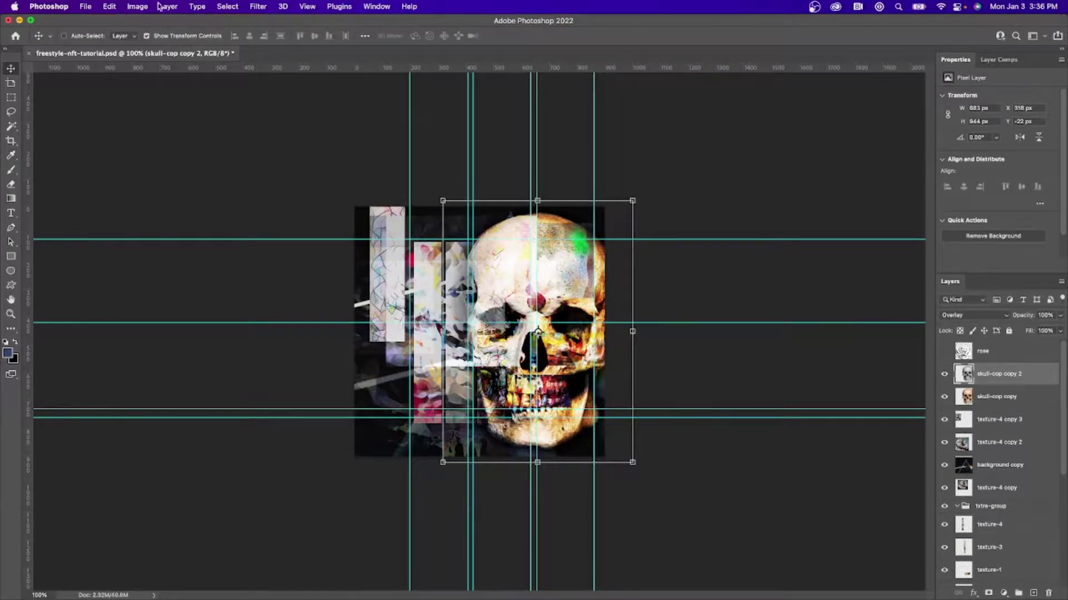
{"action": "left_click", "coordinate": [974, 316]}
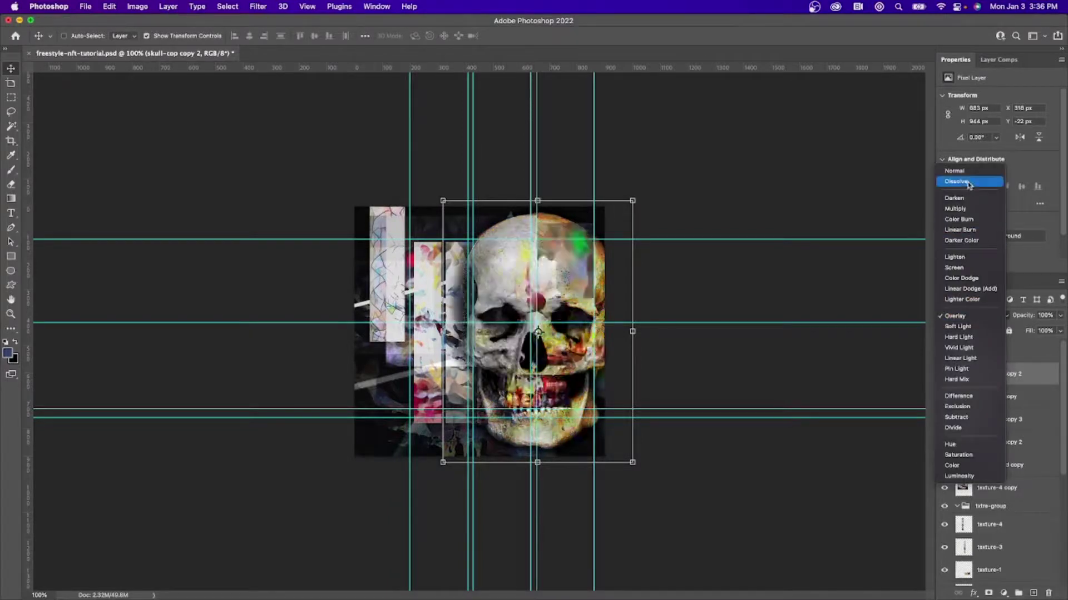
{"action": "left_click", "coordinate": [954, 171]}
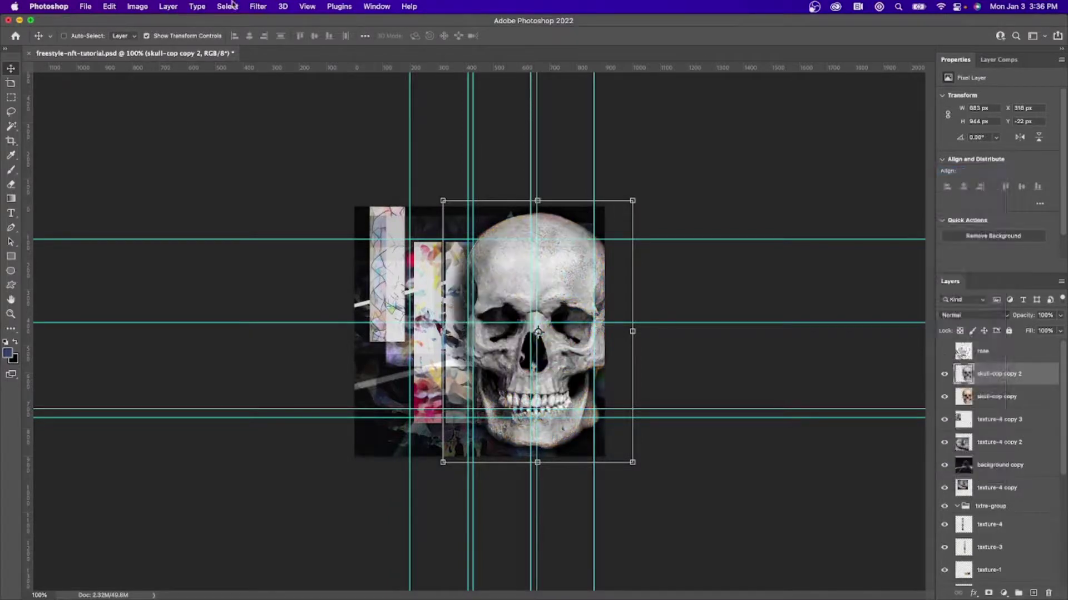
{"action": "left_click", "coordinate": [164, 8]}
Open Levels on skull-cop copy 2 for a first pass: black 28, white 240, midtone 2.17.
{"action": "mouse_move", "coordinate": [138, 6]}
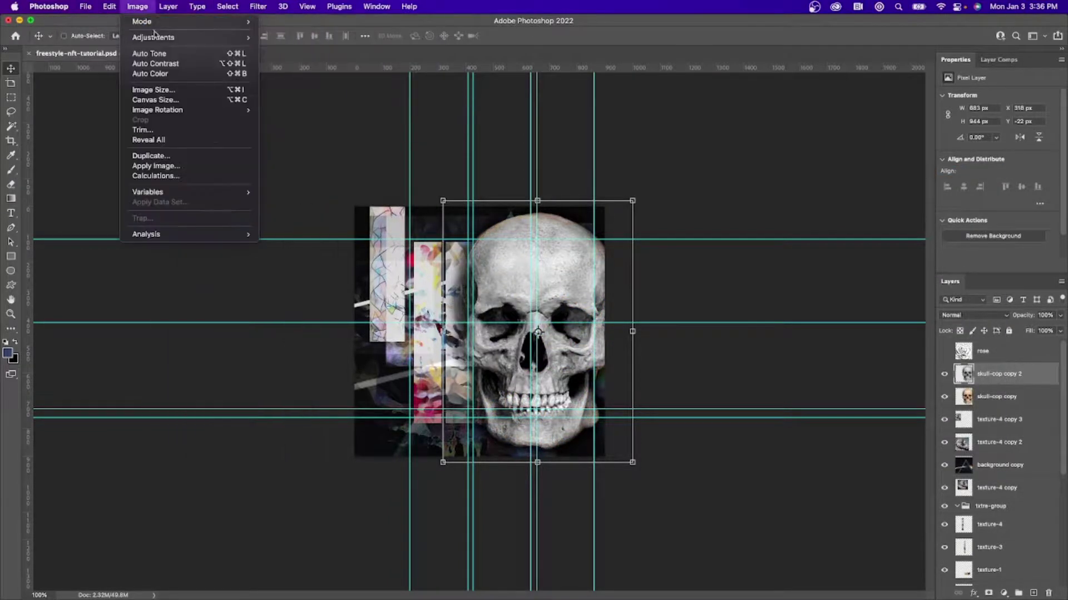
{"action": "mouse_move", "coordinate": [154, 37]}
{"action": "left_click", "coordinate": [281, 50]}
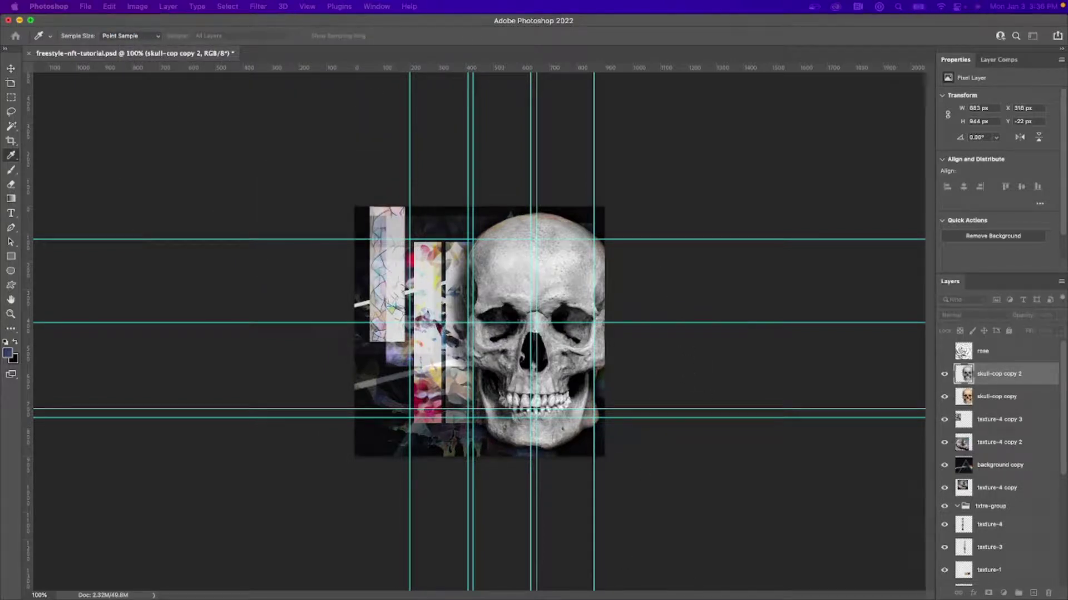
{"action": "left_click_drag", "start_coordinate": [699, 428], "coordinate": [746, 110]}
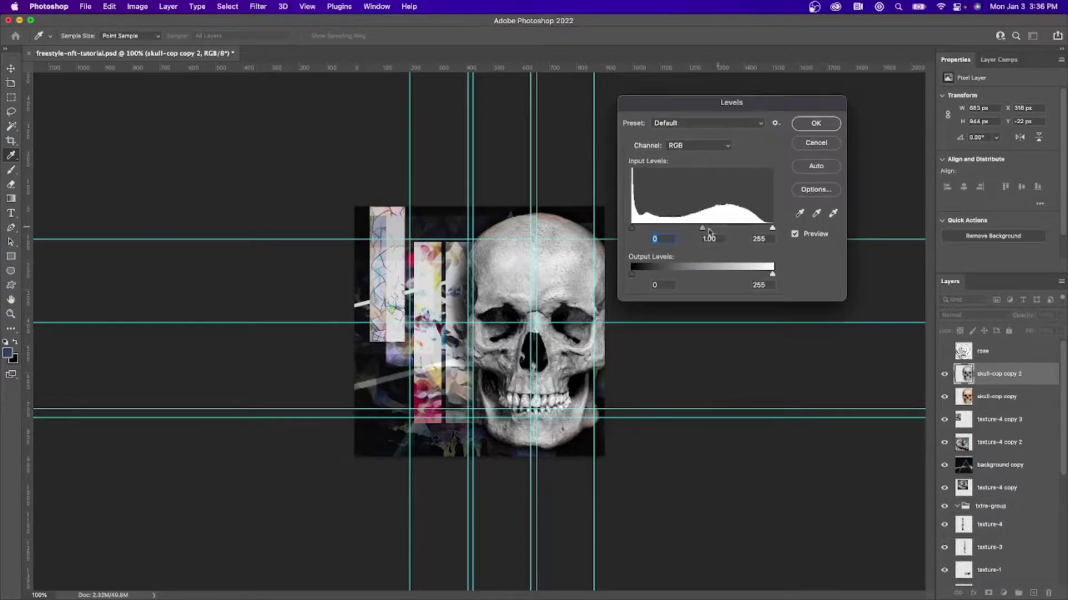
{"action": "left_click_drag", "start_coordinate": [771, 232], "coordinate": [764, 228]}
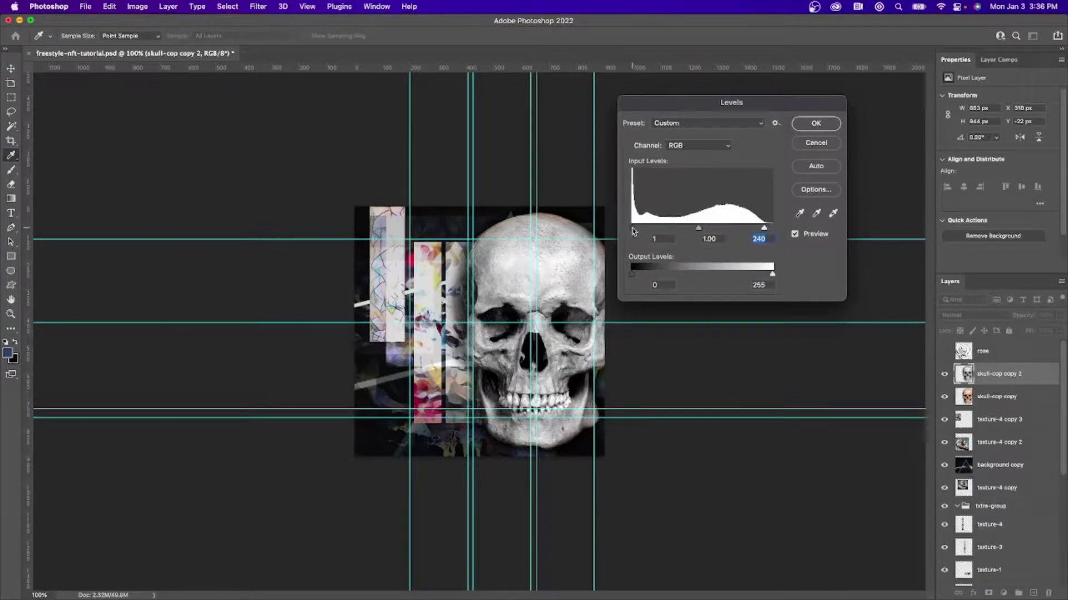
{"action": "mouse_move", "coordinate": [633, 229]}
{"action": "left_mouse_down"}
{"action": "mouse_move", "coordinate": [701, 230]}
{"action": "mouse_move", "coordinate": [654, 231]}
{"action": "left_mouse_up"}
{"action": "key", "text": "Up"}
{"action": "key", "text": "Up"}
{"action": "key", "text": "Up"}
{"action": "key", "text": "Up"}
{"action": "key", "text": "Up"}
{"action": "key", "text": "Up"}
{"action": "key", "text": "Up"}
{"action": "key", "text": "Up"}
{"action": "key", "text": "Up"}
{"action": "key", "text": "Up"}
{"action": "key", "text": "Up"}
{"action": "key", "text": "Up"}
{"action": "key", "text": "Up"}
{"action": "key", "text": "Up"}
{"action": "key", "text": "Up"}
{"action": "key", "text": "Up"}
{"action": "key", "text": "Up"}
{"action": "key", "text": "Up"}
{"action": "key", "text": "Up"}
{"action": "key", "text": "Up"}
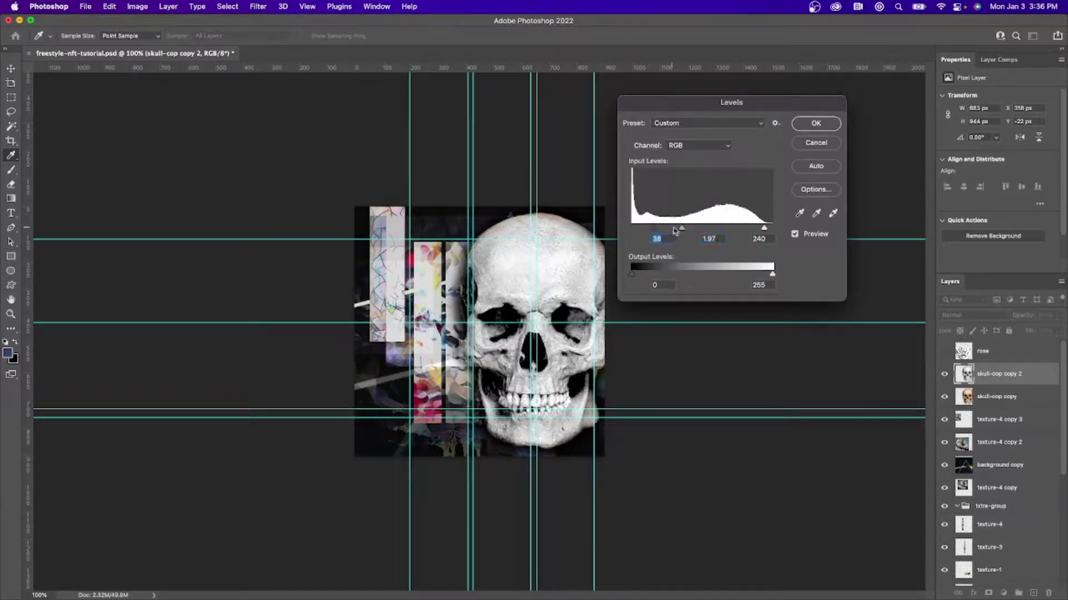
Refine the Levels to black input 79 and white input about 205, then apply them.
{"action": "left_click_drag", "start_coordinate": [653, 231], "coordinate": [664, 231]}
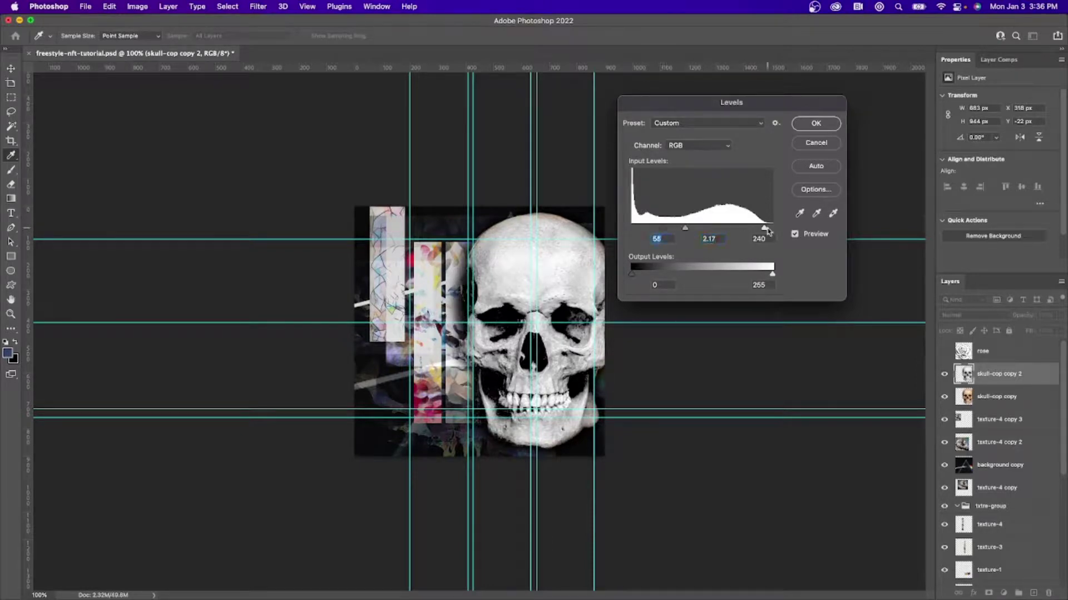
{"action": "left_click_drag", "start_coordinate": [769, 231], "coordinate": [757, 230]}
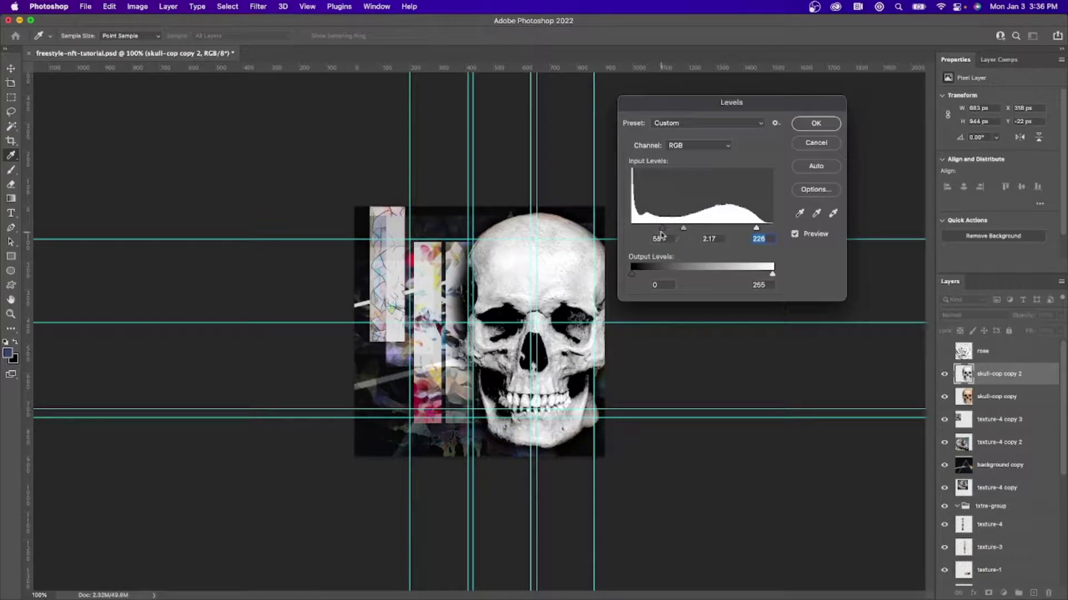
{"action": "left_click_drag", "start_coordinate": [662, 232], "coordinate": [670, 232]}
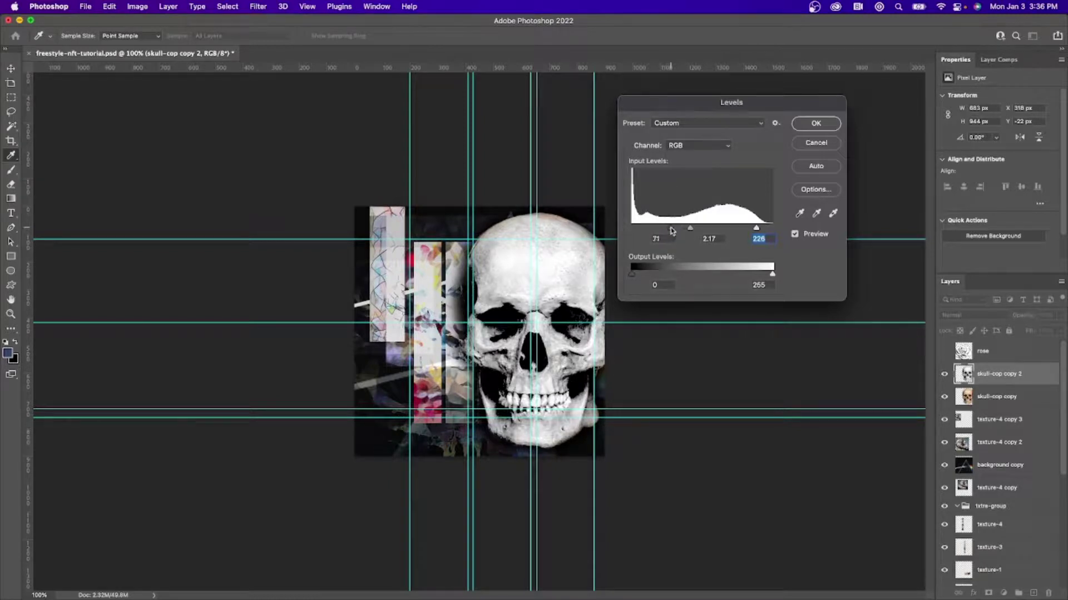
{"action": "left_click", "coordinate": [671, 230]}
{"action": "left_click_drag", "start_coordinate": [756, 230], "coordinate": [751, 230]}
{"action": "left_click_drag", "start_coordinate": [671, 228], "coordinate": [675, 229]}
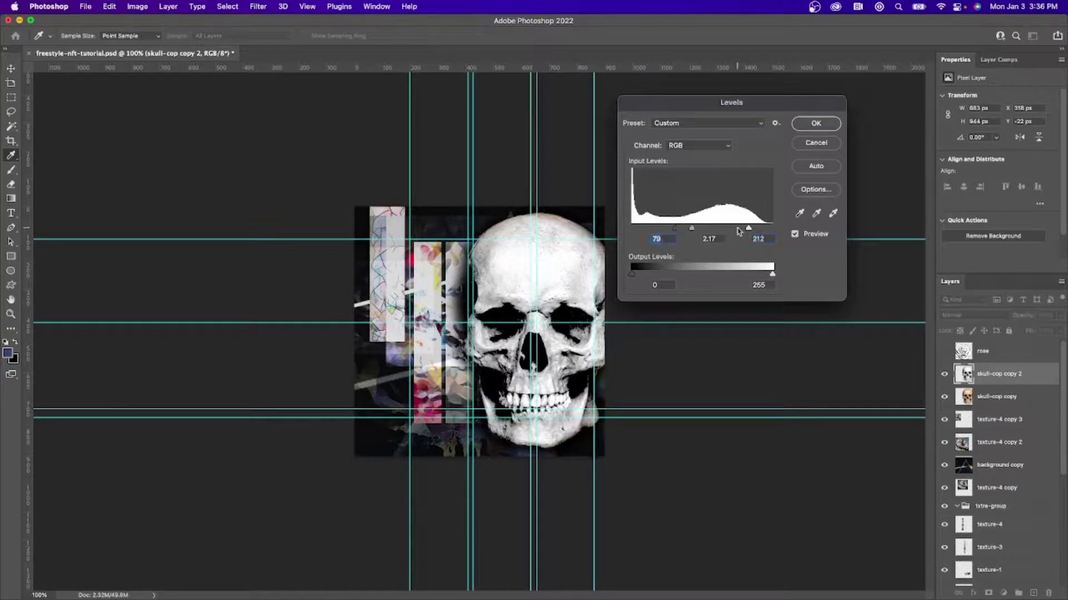
{"action": "left_click_drag", "start_coordinate": [749, 230], "coordinate": [744, 229]}
{"action": "left_click", "coordinate": [816, 123]}
{"action": "key", "text": "v"}
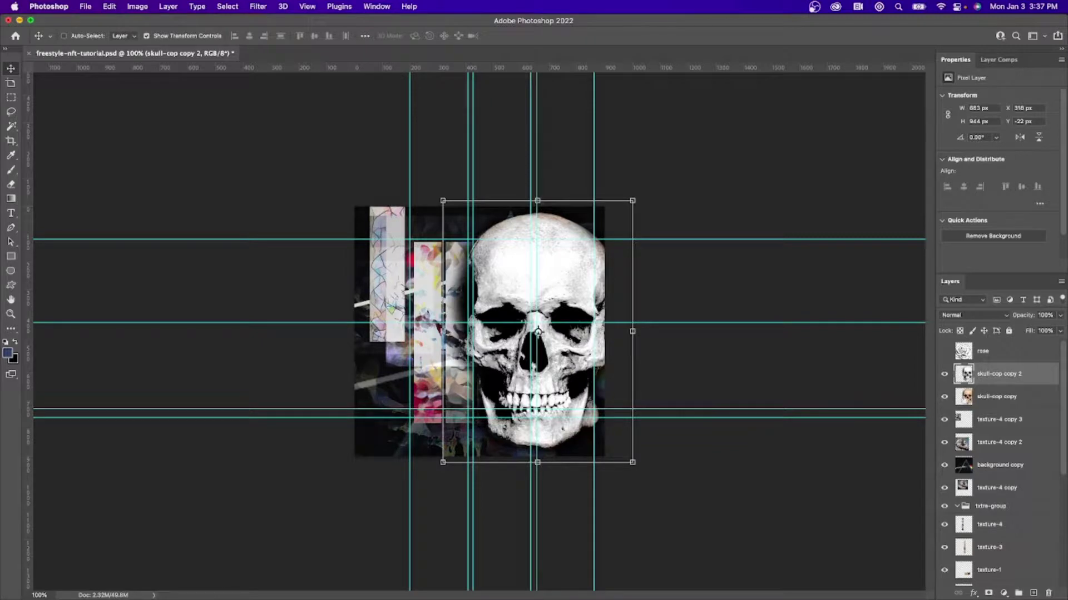
Desaturate the skull-cop copy layer with Hue/Saturation at Saturation -100.
{"action": "left_click", "coordinate": [995, 396]}
{"action": "left_click", "coordinate": [137, 6]}
{"action": "mouse_move", "coordinate": [163, 41]}
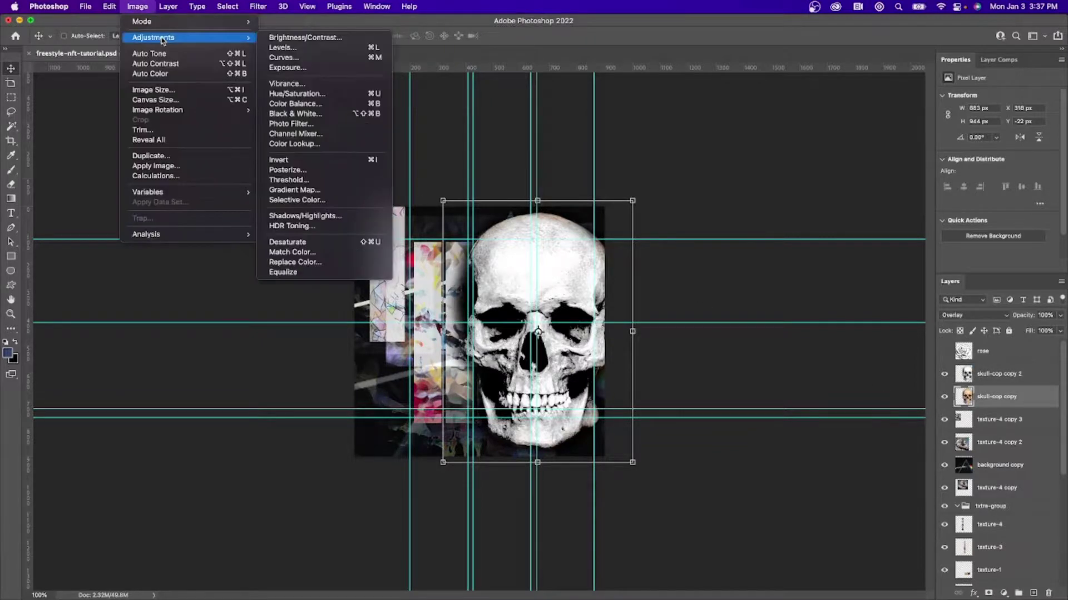
{"action": "left_click", "coordinate": [297, 94]}
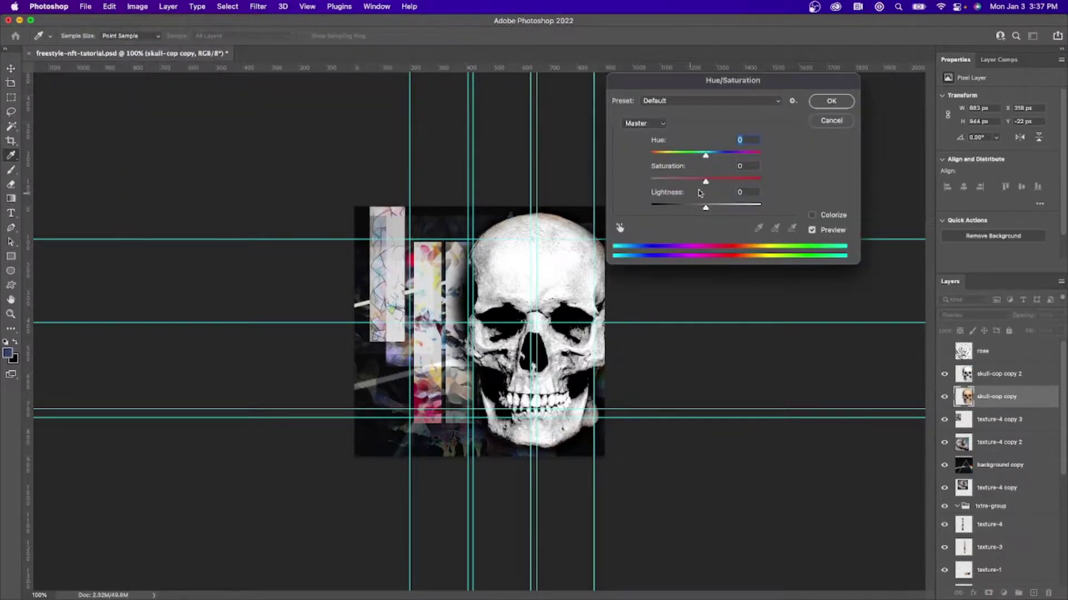
{"action": "left_click_drag", "start_coordinate": [705, 181], "coordinate": [574, 174]}
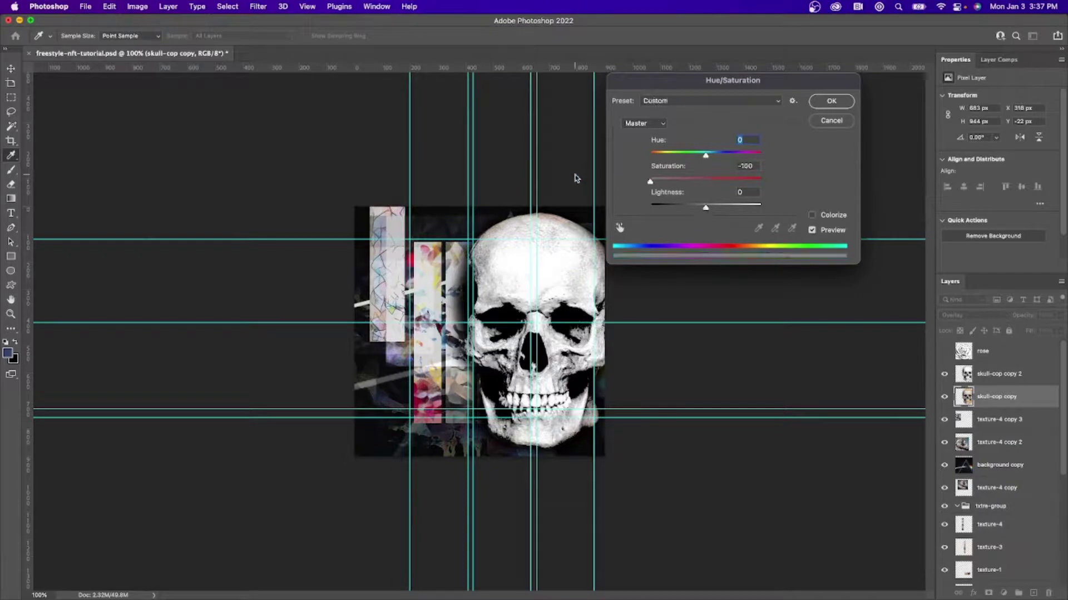
{"action": "key", "text": "Return"}
{"action": "key", "text": "v"}
Open Hue/Saturation on the original skull-cop layer, then close the dialog.
{"action": "scroll", "coordinate": [996, 489], "scroll_direction": "down", "scroll_amount": 5}
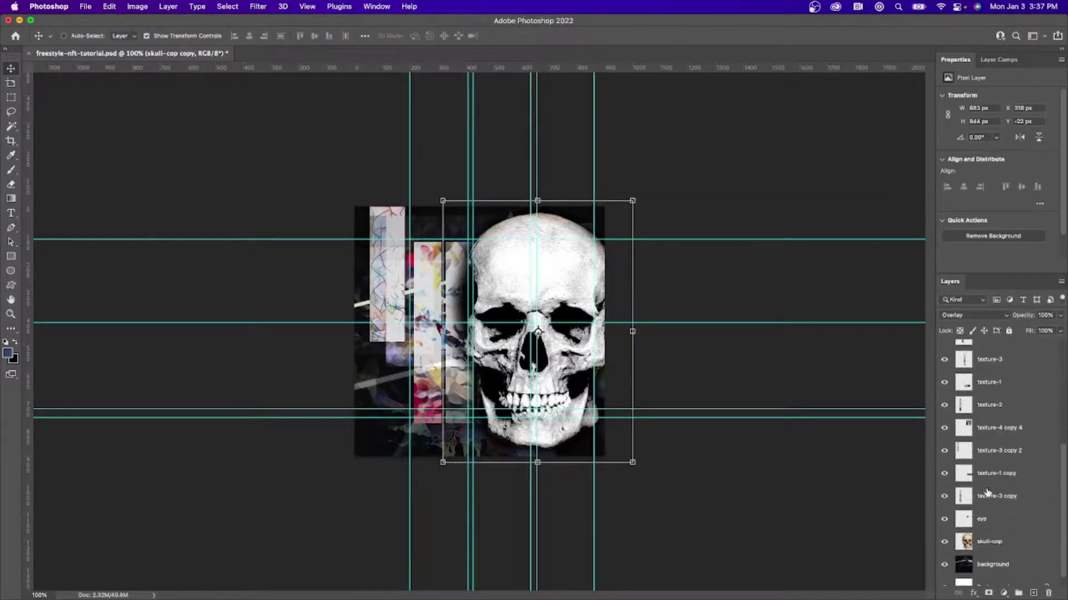
{"action": "left_click", "coordinate": [988, 542]}
{"action": "left_click", "coordinate": [123, 6]}
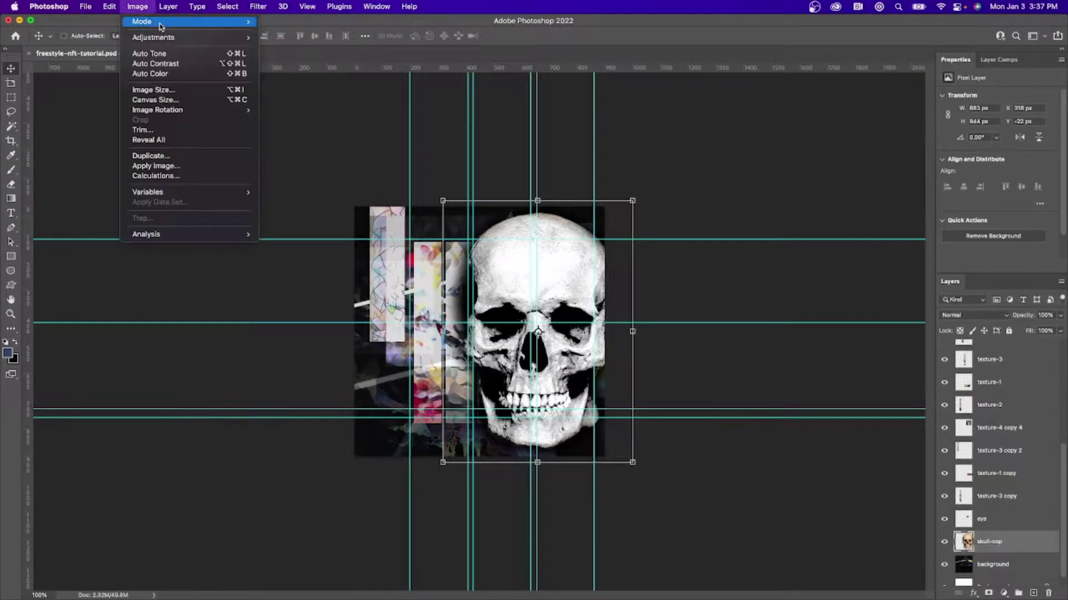
{"action": "mouse_move", "coordinate": [162, 37]}
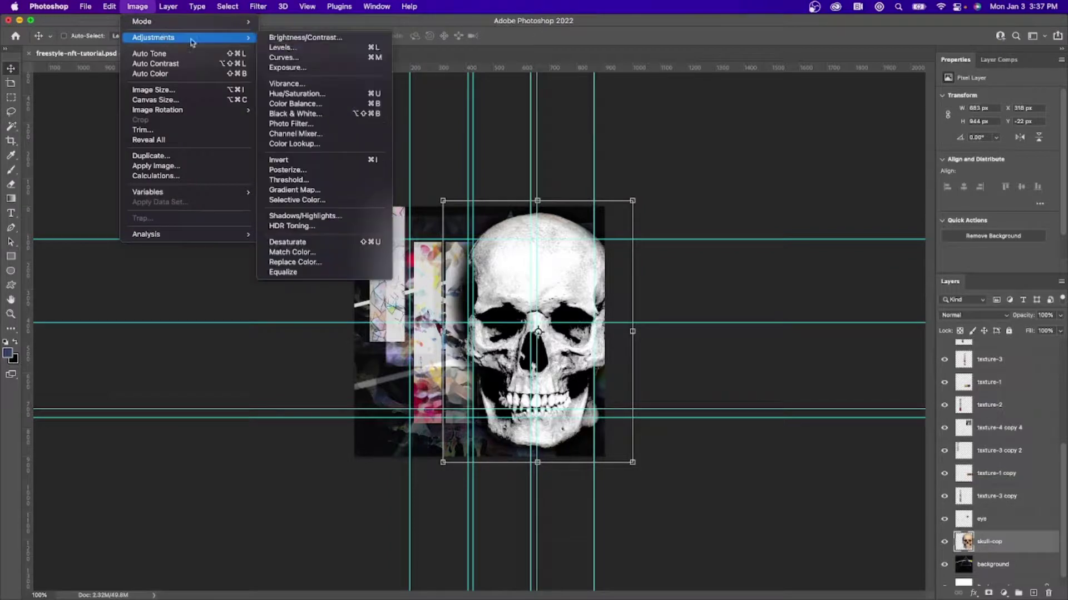
{"action": "left_click", "coordinate": [300, 93]}
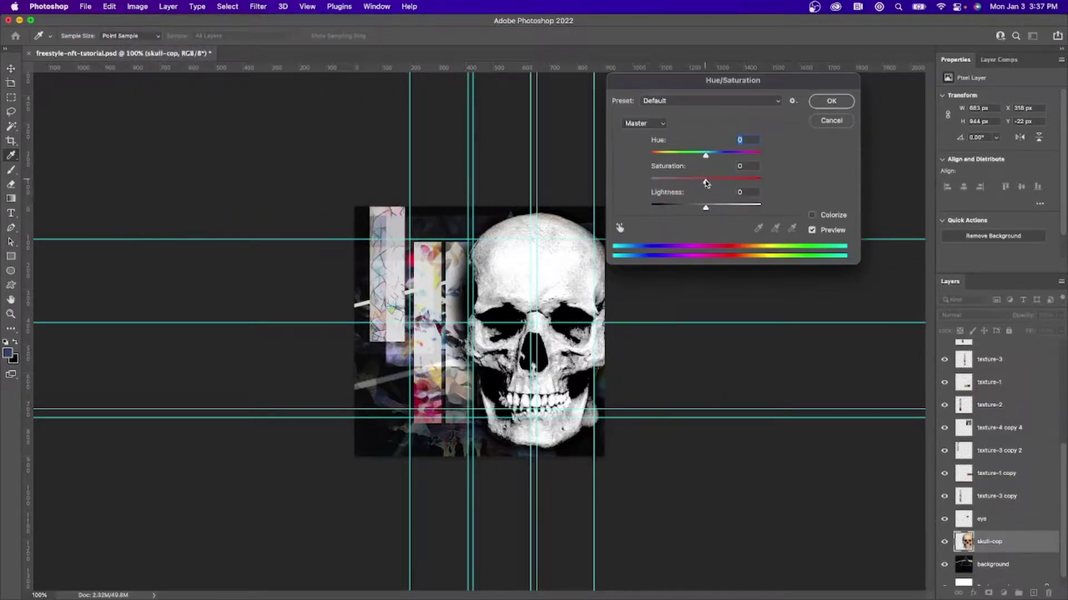
{"action": "left_click", "coordinate": [829, 101]}
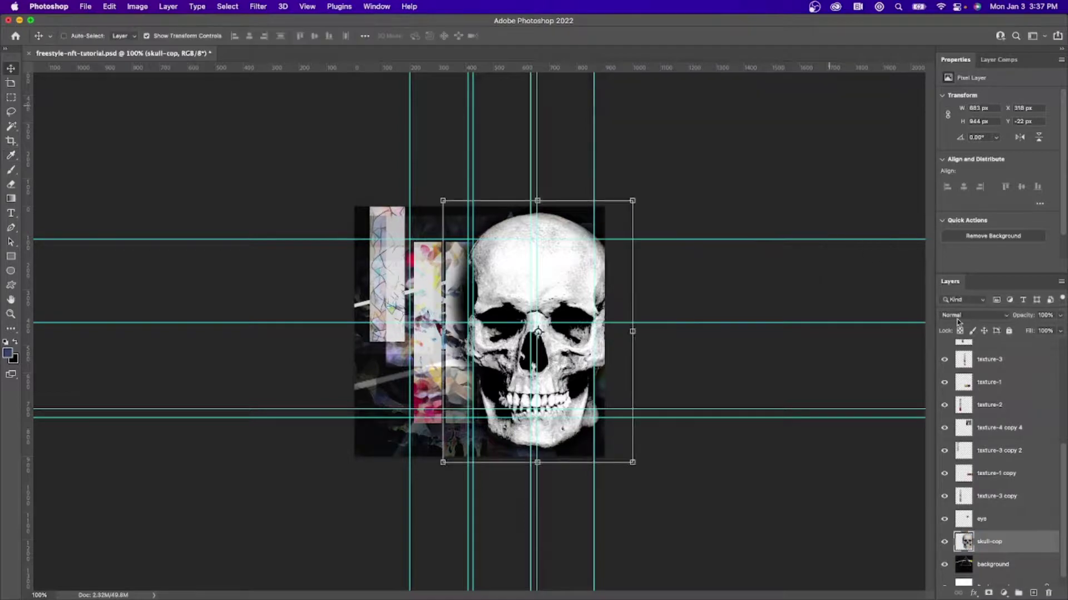
{"action": "scroll", "coordinate": [1001, 488], "scroll_direction": "up", "scroll_amount": 1}
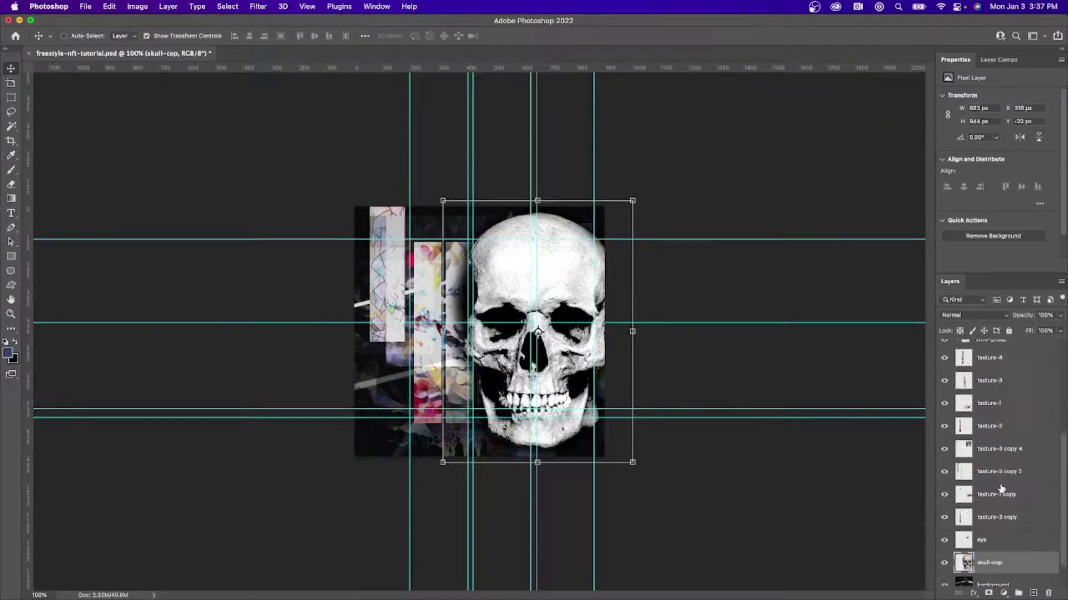
{"action": "scroll", "coordinate": [1001, 488], "scroll_direction": "up", "scroll_amount": 5}
Preview Dissolve, Darken, Multiply and Overlay blend modes on skull-cop copy 2.
{"action": "left_click", "coordinate": [998, 371]}
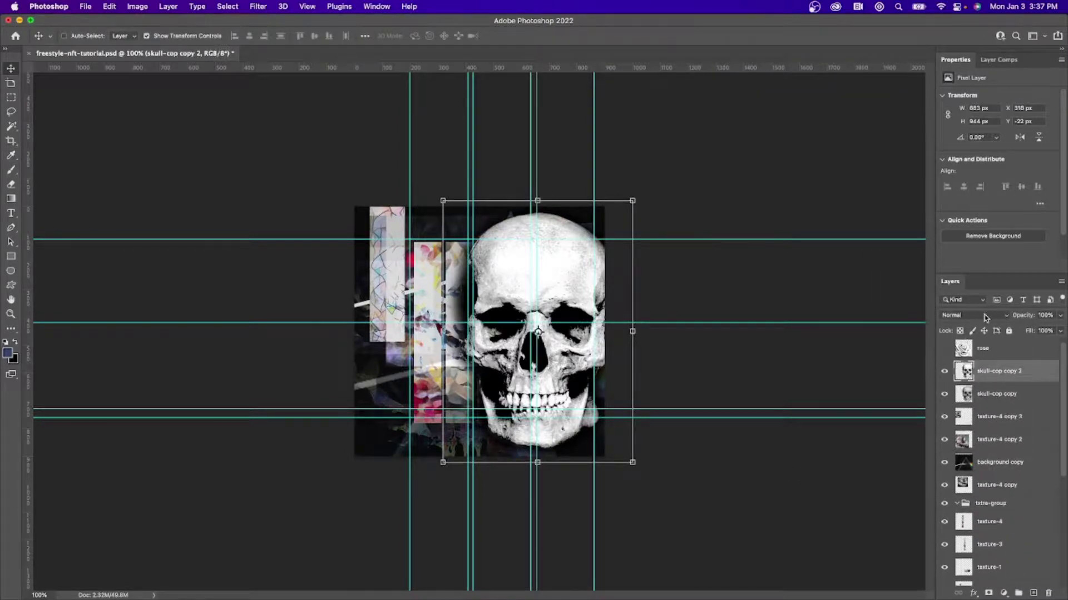
{"action": "left_click", "coordinate": [986, 318]}
{"action": "left_click", "coordinate": [976, 326]}
{"action": "left_click", "coordinate": [974, 316]}
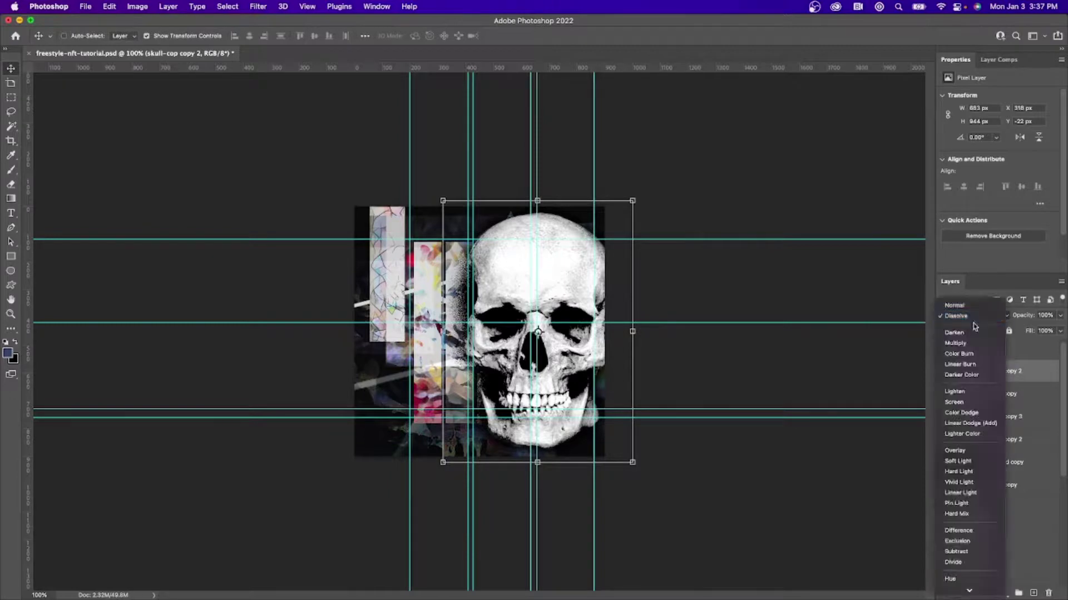
{"action": "left_click", "coordinate": [974, 332]}
{"action": "left_click", "coordinate": [973, 316]}
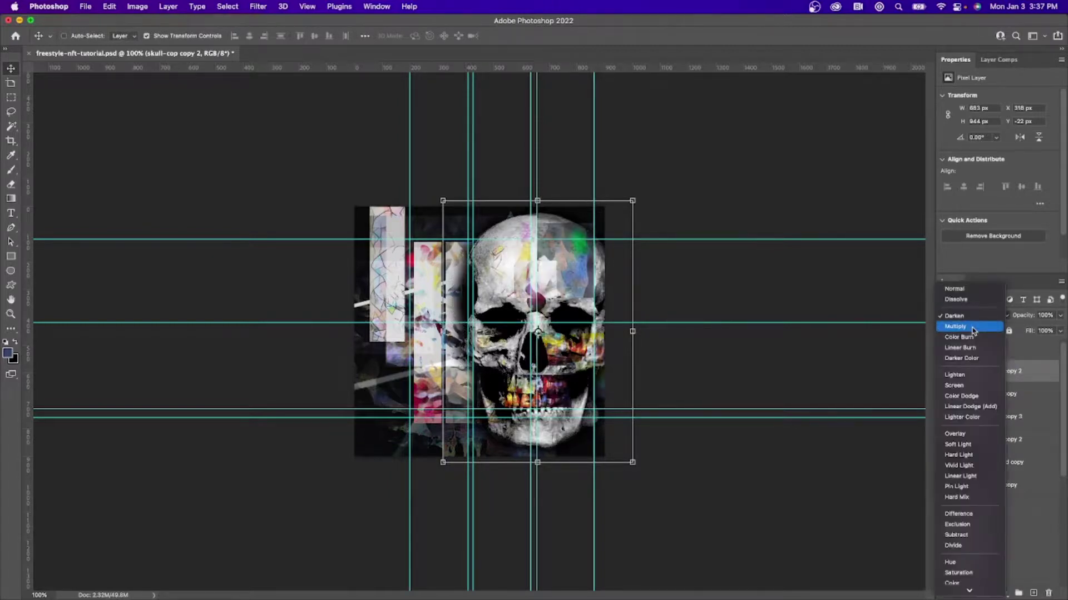
{"action": "left_click", "coordinate": [974, 328]}
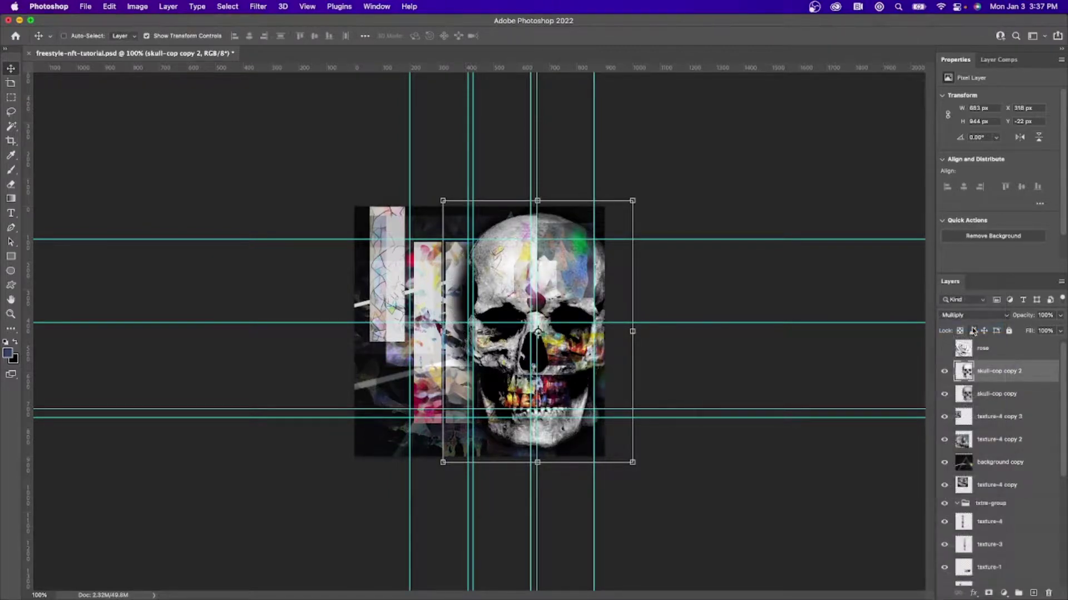
{"action": "left_click", "coordinate": [973, 315]}
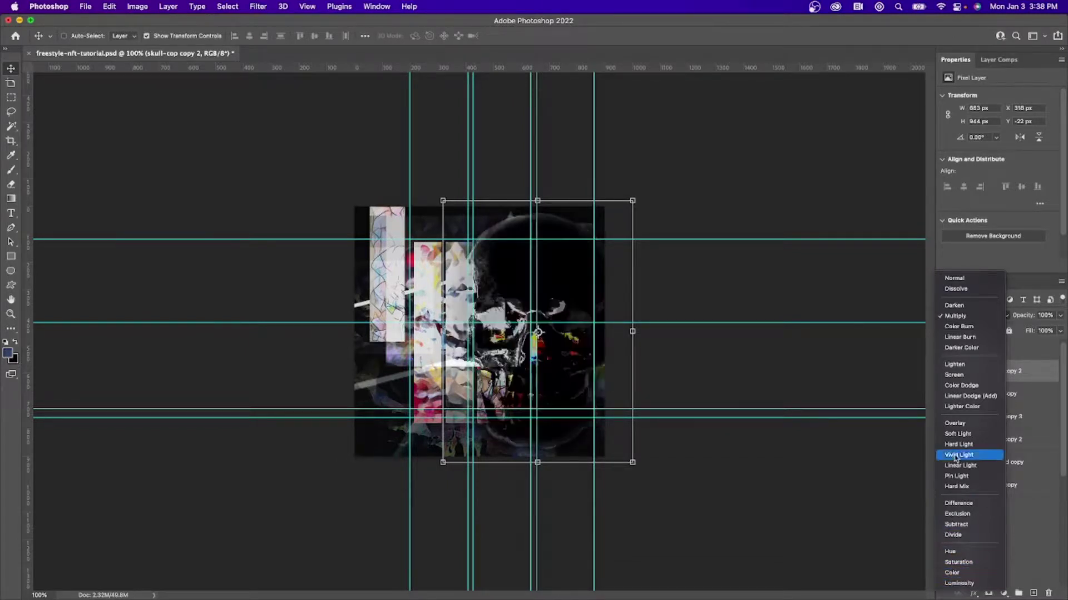
{"action": "left_click", "coordinate": [956, 424]}
Set skull-cop copy 2 to 30% opacity with the Multiply blend mode.
{"action": "left_click", "coordinate": [1060, 315]}
{"action": "left_click_drag", "start_coordinate": [1057, 330], "coordinate": [1027, 333]}
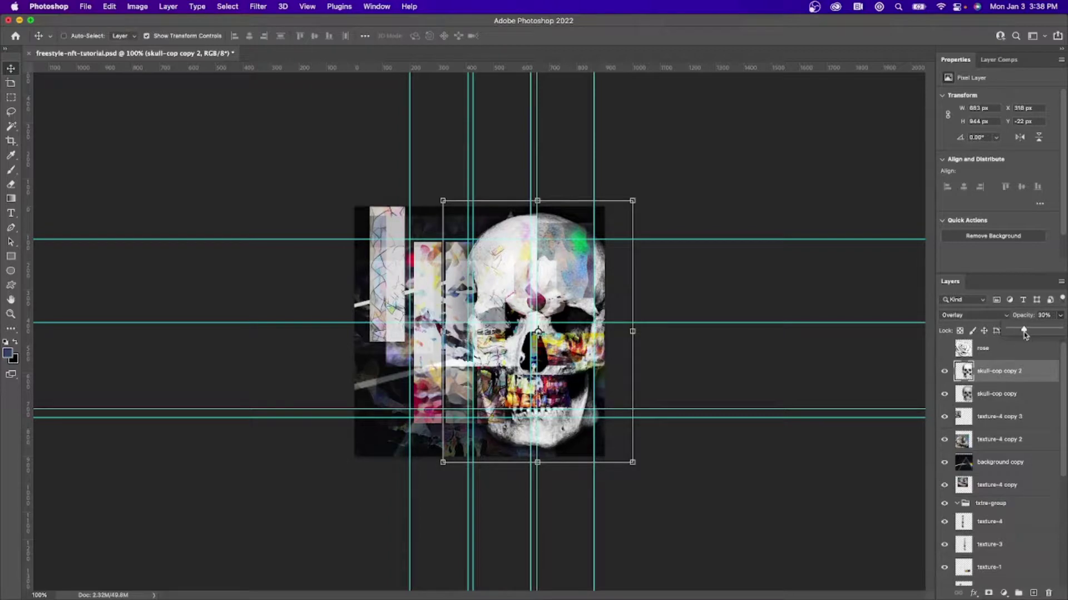
{"action": "left_click", "coordinate": [990, 316]}
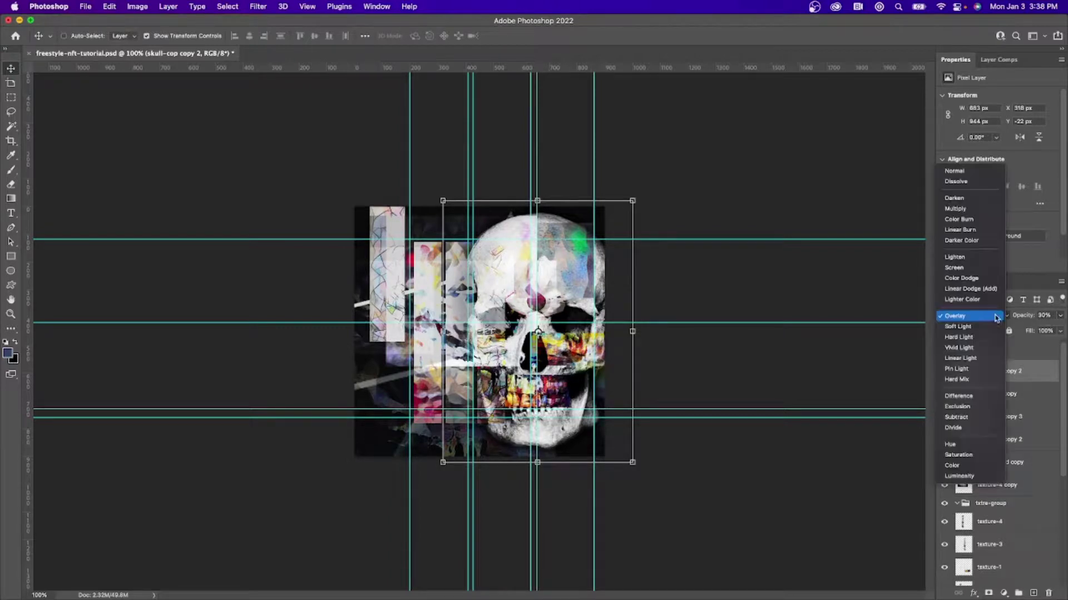
{"action": "left_click", "coordinate": [977, 213]}
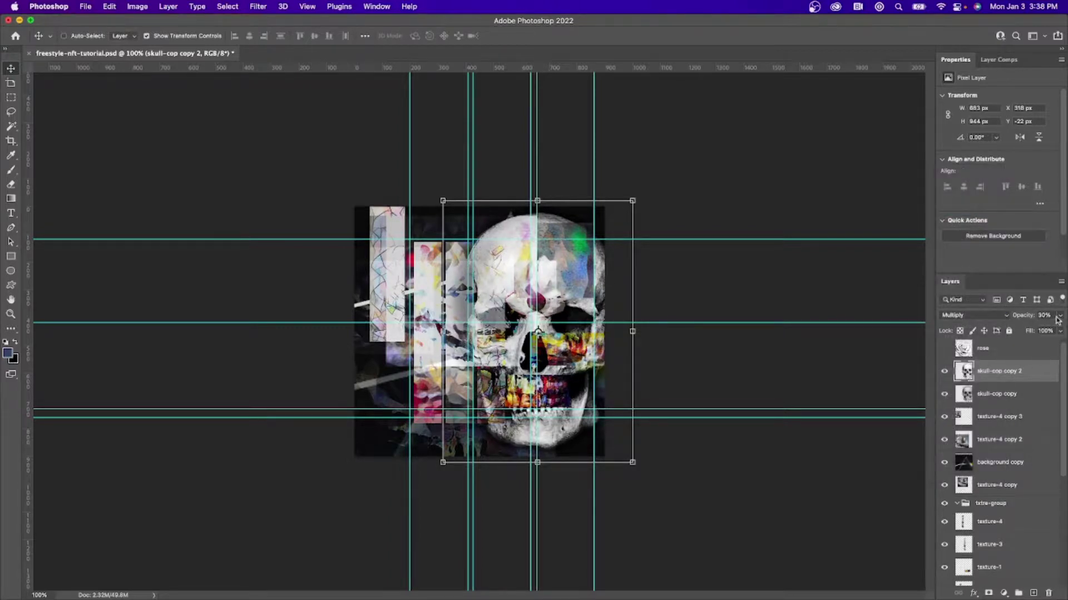
Preview a lower opacity on skull-cop copy, leaving it at 100%.
{"action": "left_click", "coordinate": [996, 396]}
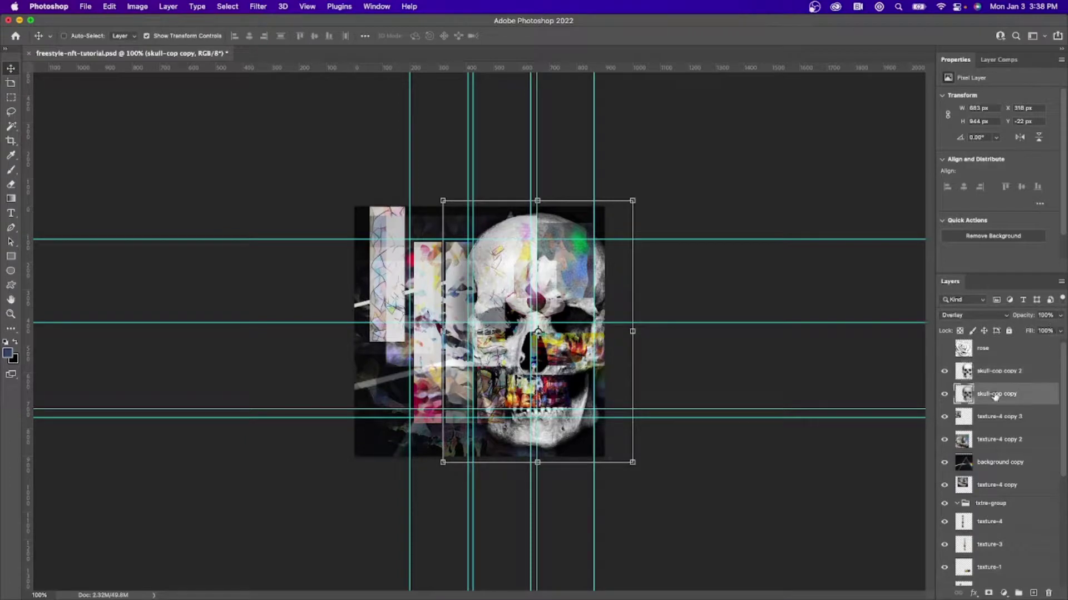
{"action": "left_click", "coordinate": [1059, 315]}
{"action": "mouse_move", "coordinate": [1054, 332]}
{"action": "left_mouse_down"}
{"action": "mouse_move", "coordinate": [1041, 332]}
{"action": "mouse_move", "coordinate": [1064, 328]}
{"action": "left_mouse_up"}
Apply Levels to skull-cop copy with black input about 62 and white input 215.
{"action": "left_click", "coordinate": [137, 6]}
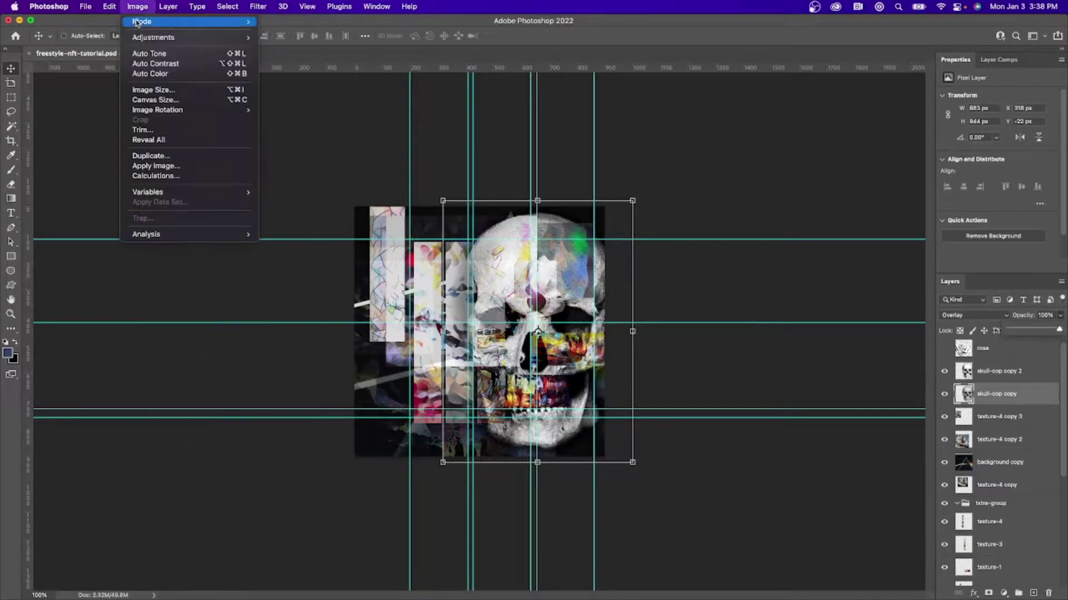
{"action": "mouse_move", "coordinate": [178, 38]}
{"action": "left_click", "coordinate": [280, 48]}
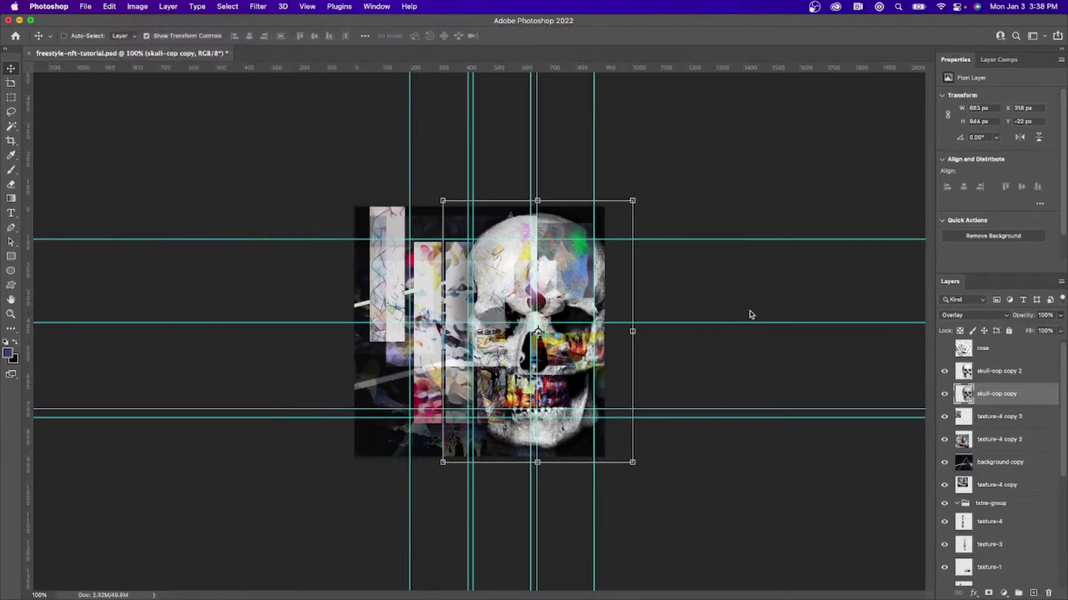
{"action": "left_click_drag", "start_coordinate": [630, 231], "coordinate": [669, 230]}
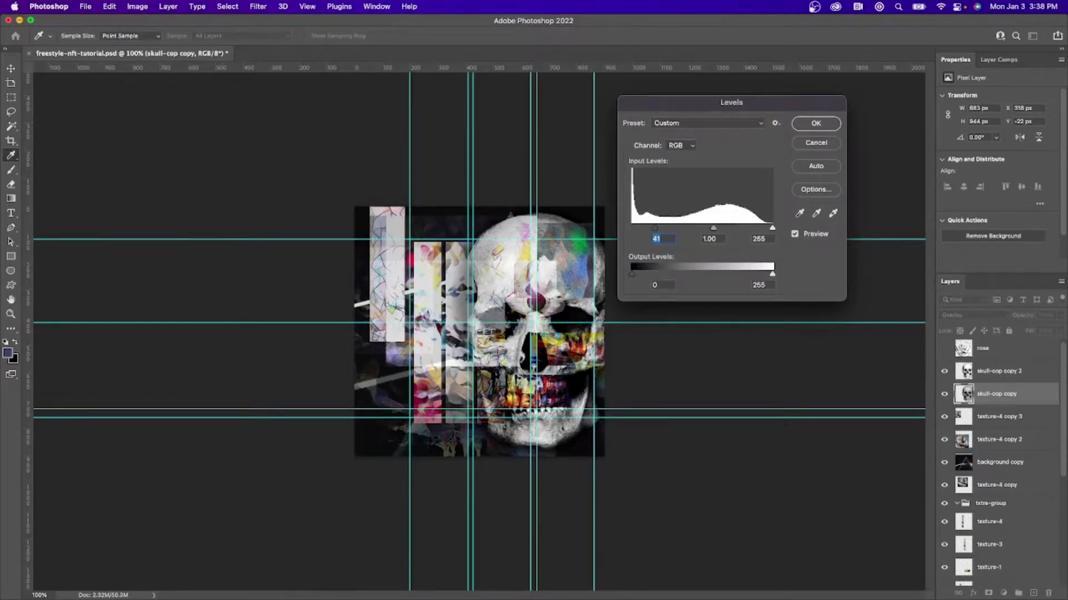
{"action": "key", "text": "super+Tab"}
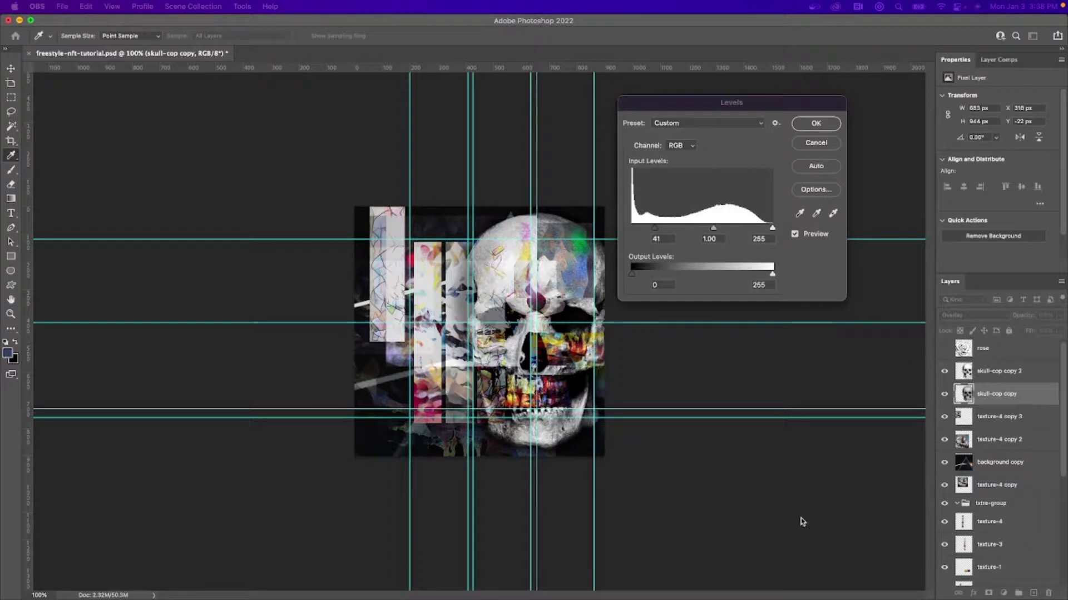
{"action": "left_click", "coordinate": [662, 230]}
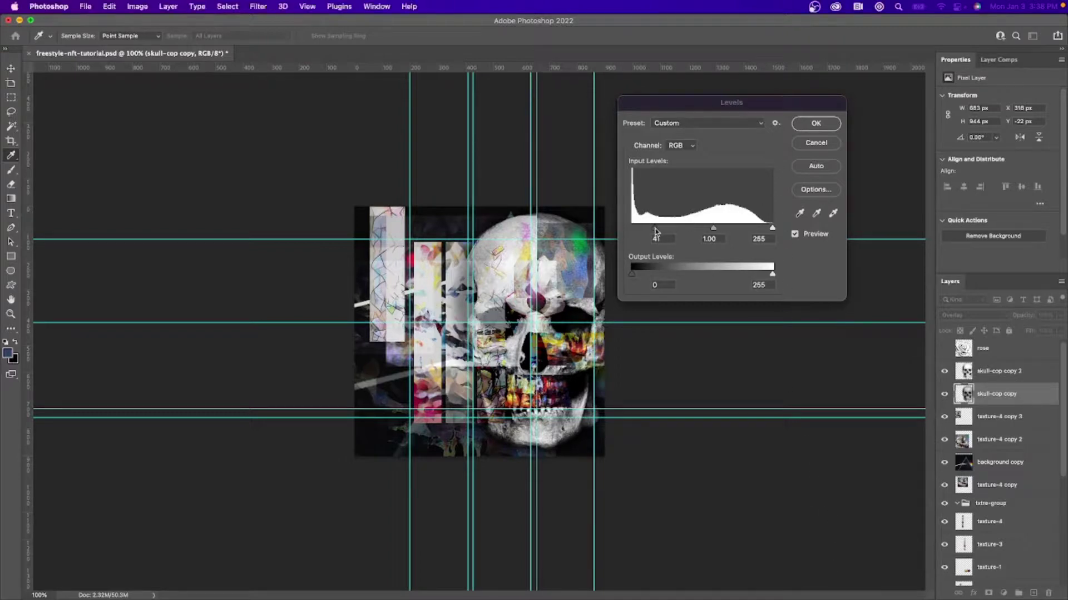
{"action": "left_click_drag", "start_coordinate": [661, 230], "coordinate": [668, 230]}
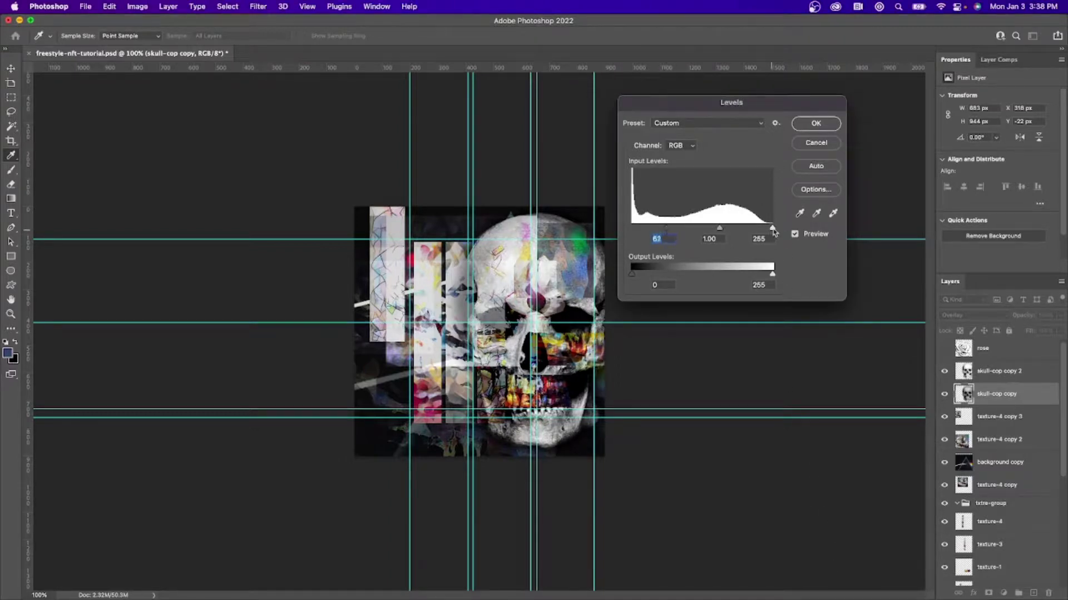
{"action": "left_click_drag", "start_coordinate": [772, 229], "coordinate": [749, 229]}
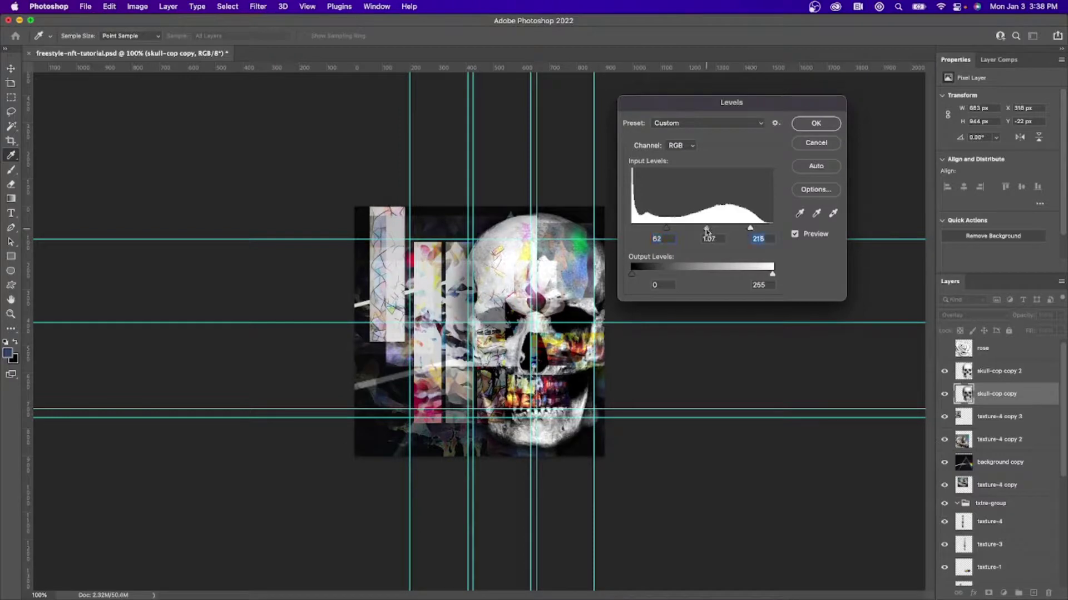
{"action": "left_click", "coordinate": [708, 229]}
{"action": "left_click", "coordinate": [816, 123]}
Lower texture-4 copy to 73% opacity and ungroup the txtre-group folder.
{"action": "key", "text": "v"}
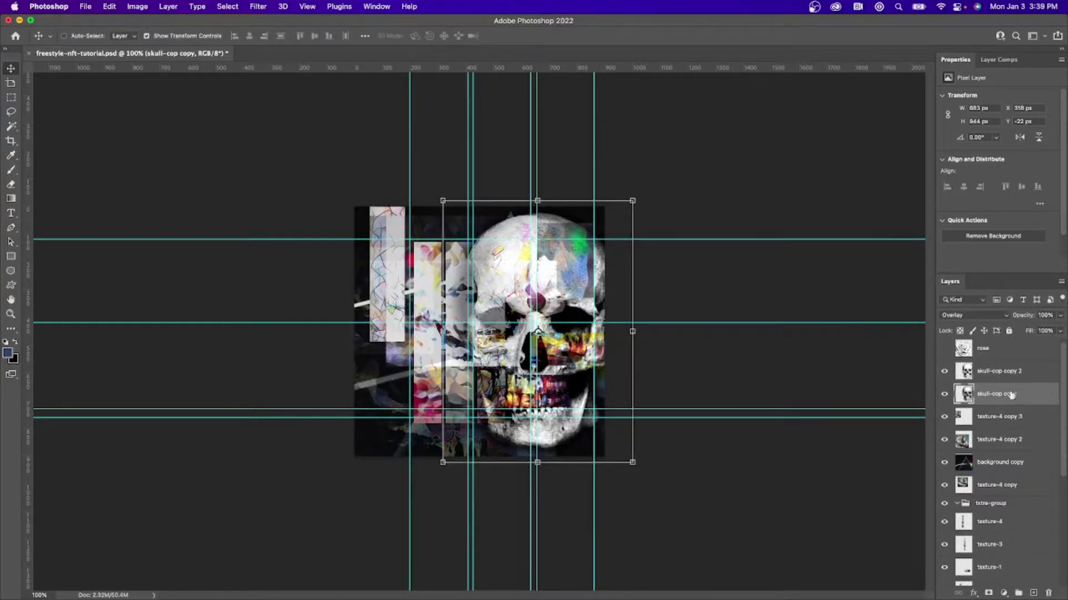
{"action": "left_click", "coordinate": [949, 417]}
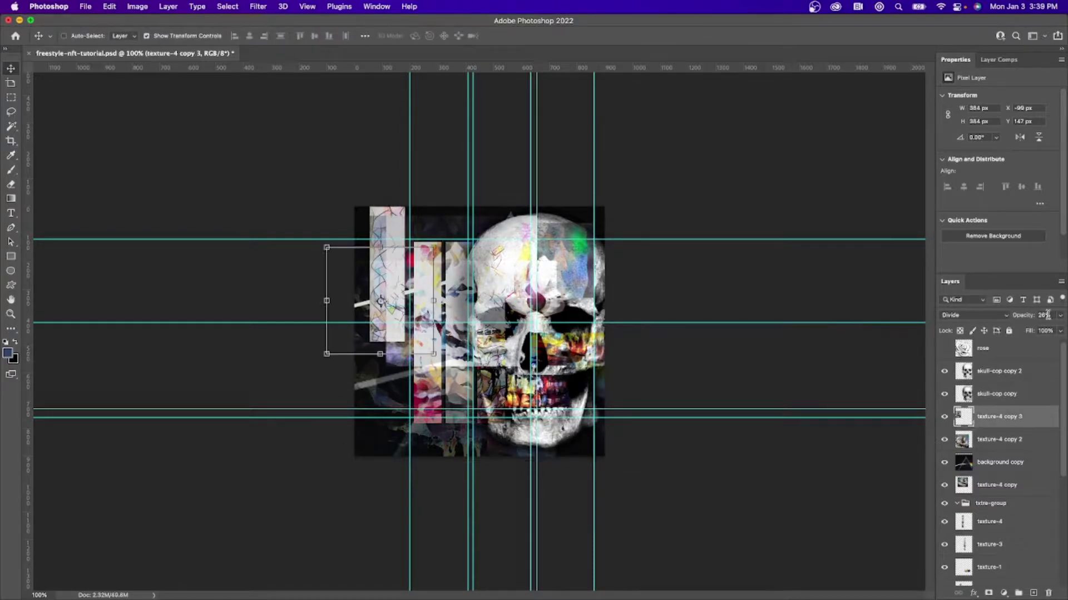
{"action": "left_click", "coordinate": [998, 462]}
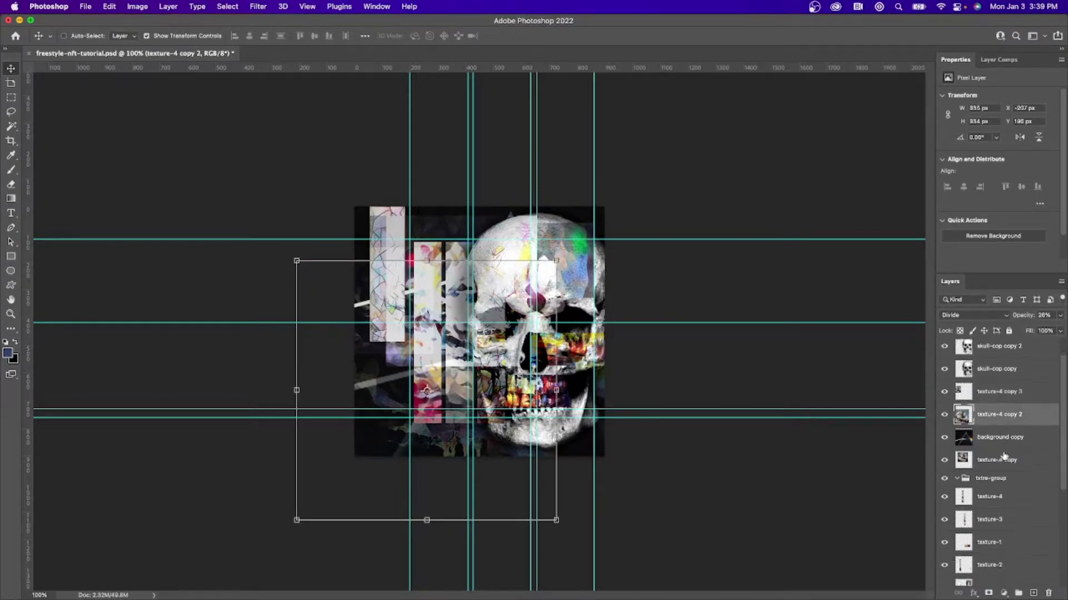
{"action": "scroll", "coordinate": [989, 450], "scroll_direction": "down", "scroll_amount": 2}
{"action": "left_click", "coordinate": [980, 450]}
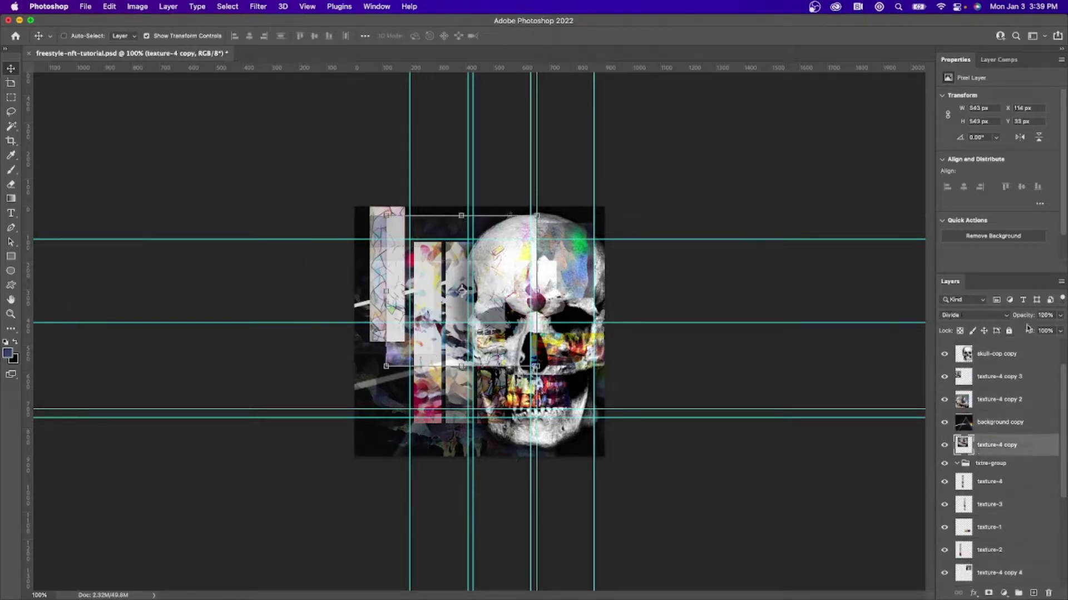
{"action": "left_click", "coordinate": [1060, 315]}
{"action": "left_click_drag", "start_coordinate": [1060, 330], "coordinate": [1045, 334]}
{"action": "left_click", "coordinate": [1018, 466]}
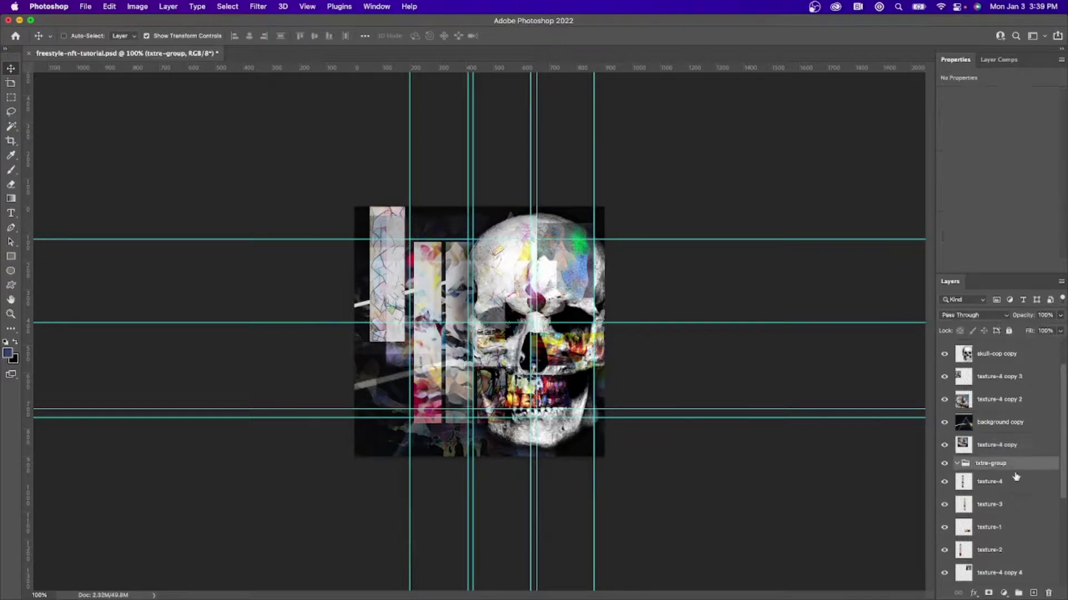
{"action": "scroll", "coordinate": [1018, 466], "scroll_direction": "down", "scroll_amount": 1}
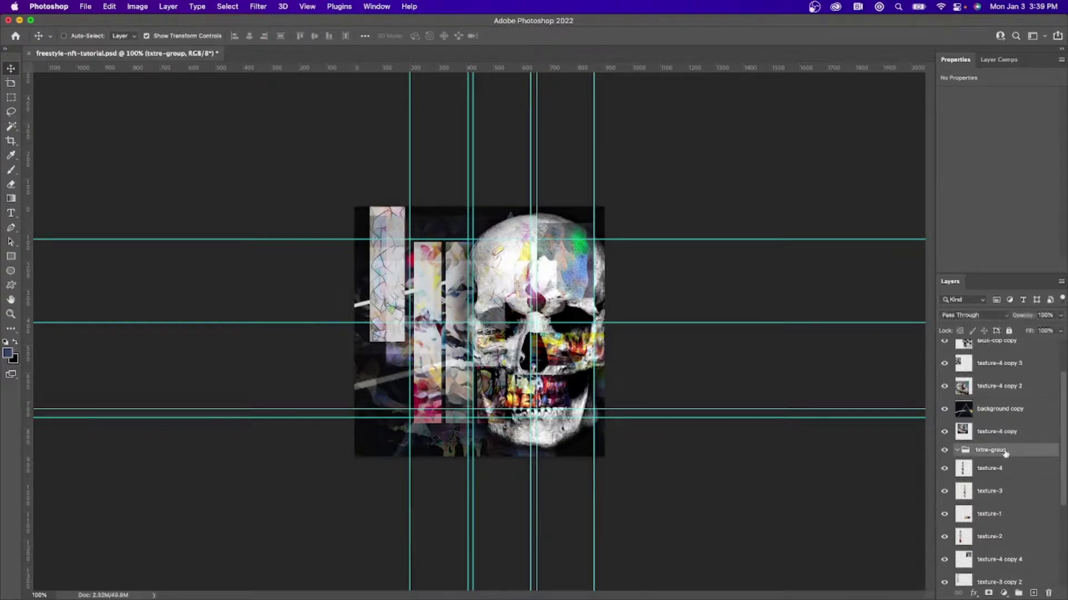
{"action": "key", "text": "super+shift+g"}
Blend texture-4 in Hard Light, texture-3 in Vivid Light and texture-1 in Difference.
{"action": "left_click", "coordinate": [998, 315]}
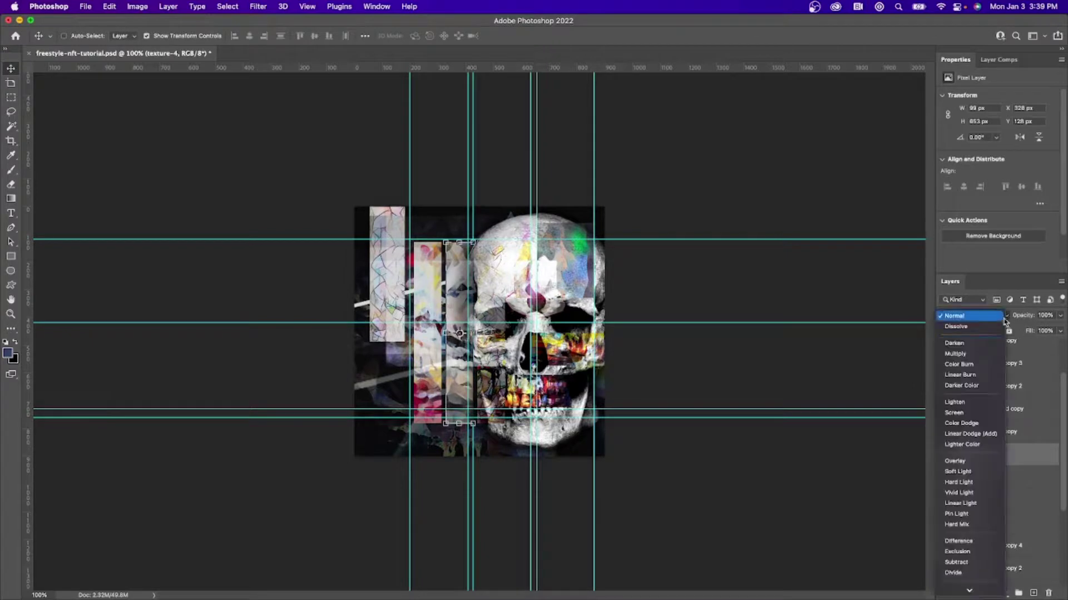
{"action": "left_click", "coordinate": [972, 385]}
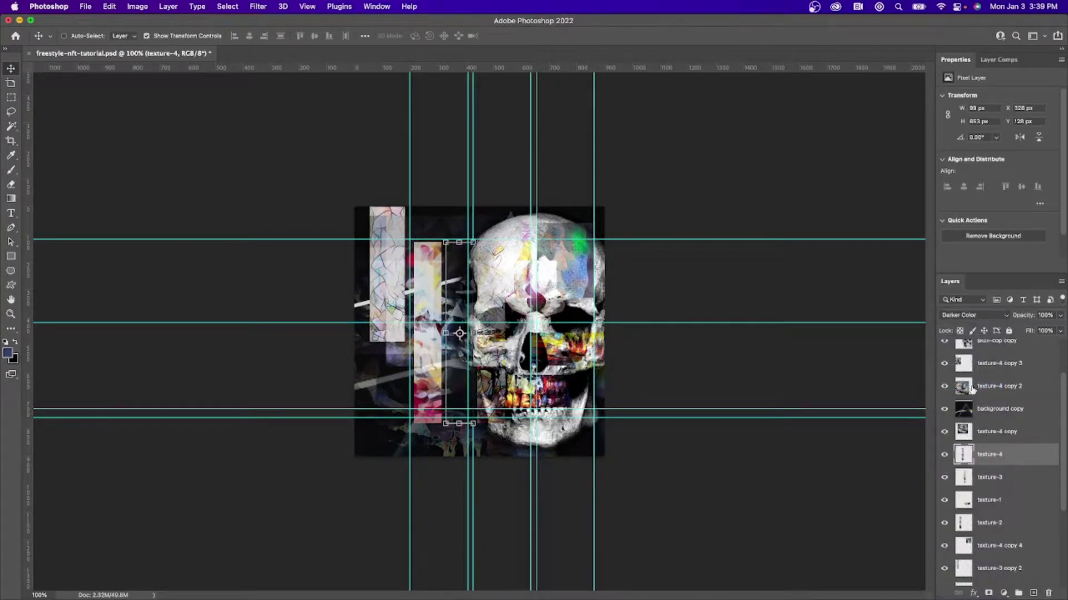
{"action": "left_click", "coordinate": [983, 315]}
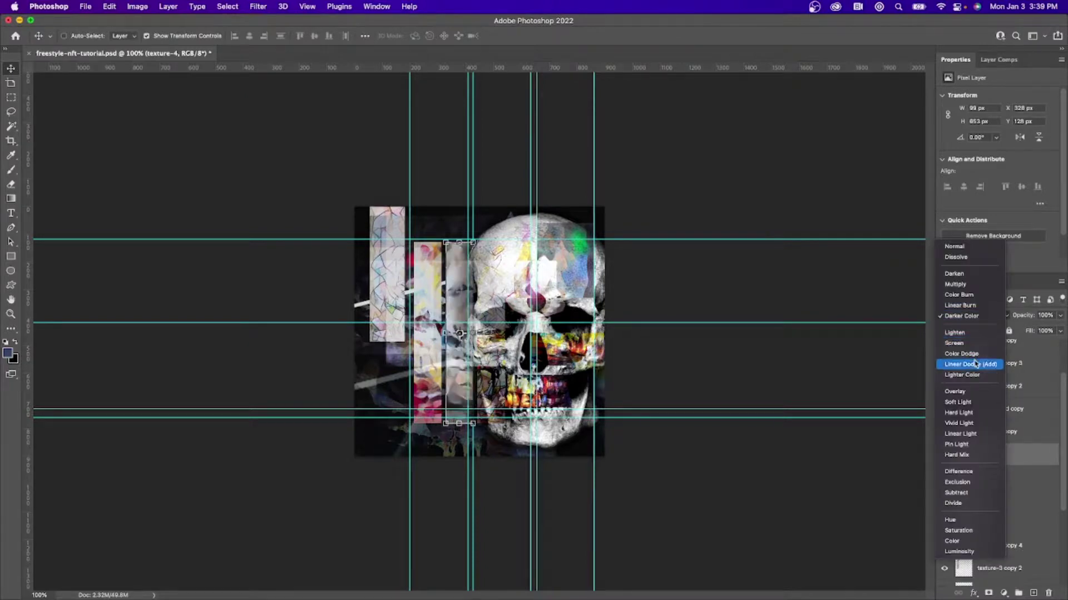
{"action": "left_click", "coordinate": [968, 417]}
{"action": "left_click", "coordinate": [987, 478]}
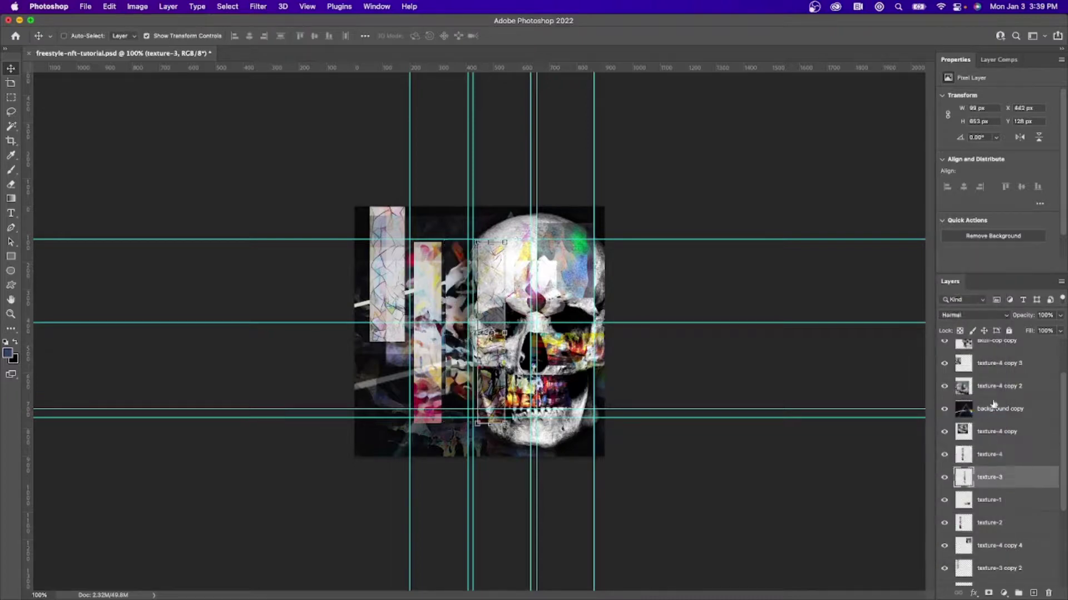
{"action": "left_click", "coordinate": [977, 318]}
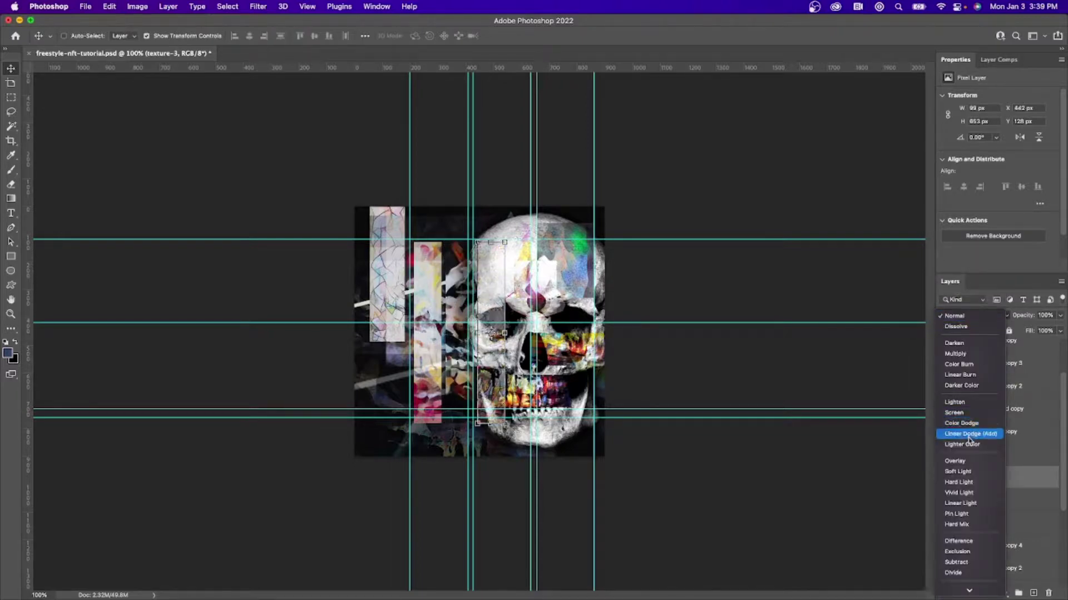
{"action": "left_click", "coordinate": [967, 483]}
{"action": "left_click", "coordinate": [983, 317]}
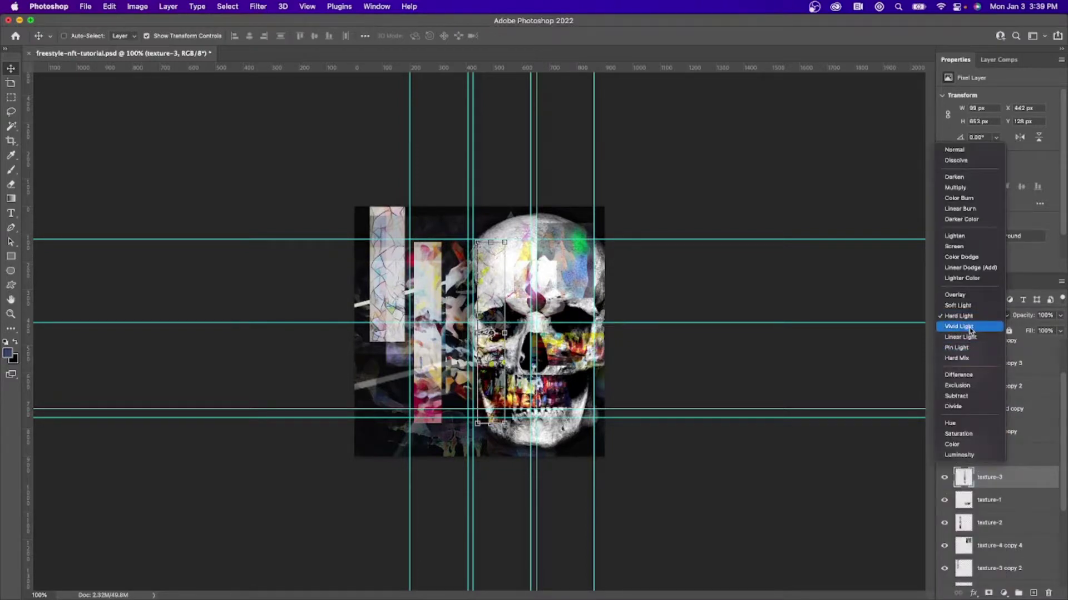
{"action": "left_click", "coordinate": [970, 328]}
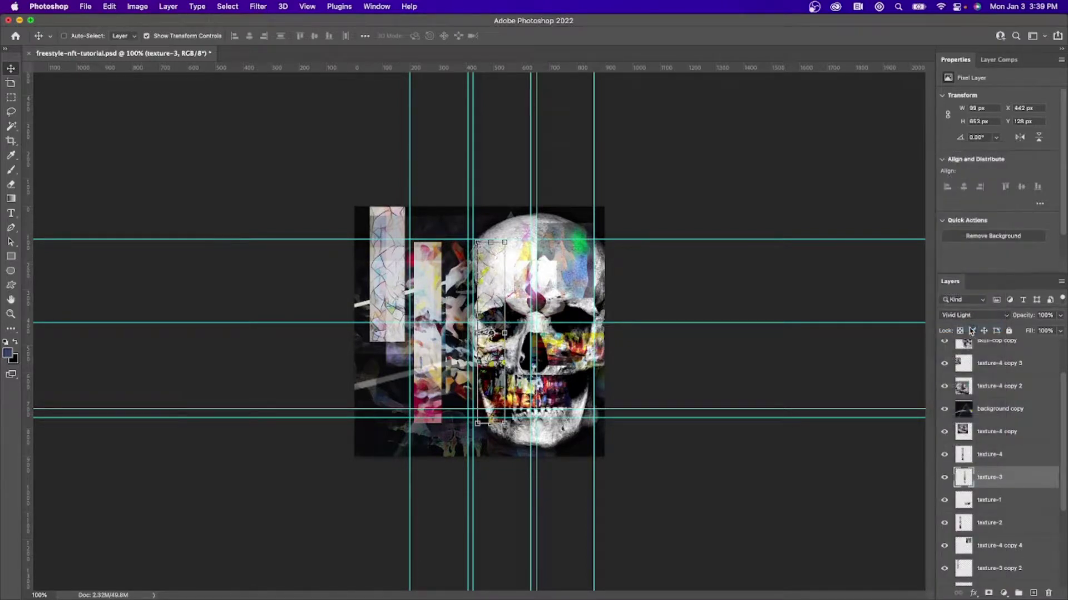
{"action": "scroll", "coordinate": [995, 467], "scroll_direction": "down", "scroll_amount": 2}
{"action": "left_click", "coordinate": [994, 465]}
{"action": "left_click", "coordinate": [988, 320]}
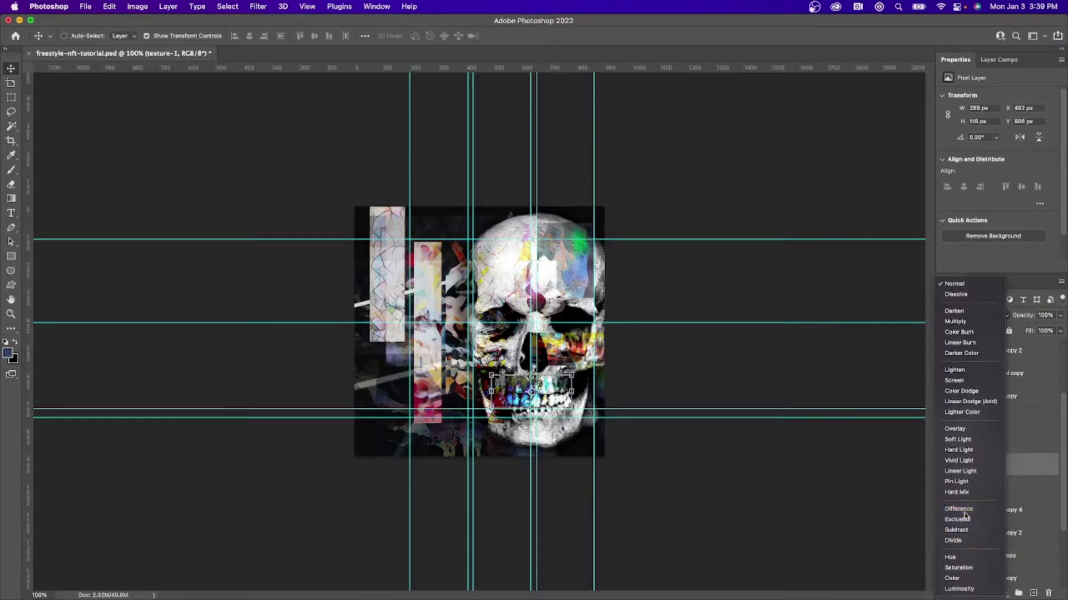
{"action": "left_click", "coordinate": [964, 541]}
Blend texture-2 in Linear Burn, texture-4 copy 4 in Multiply, and duplicate the eye above texture-1.
{"action": "scroll", "coordinate": [1001, 476], "scroll_direction": "down", "scroll_amount": 3}
{"action": "left_click", "coordinate": [992, 413]}
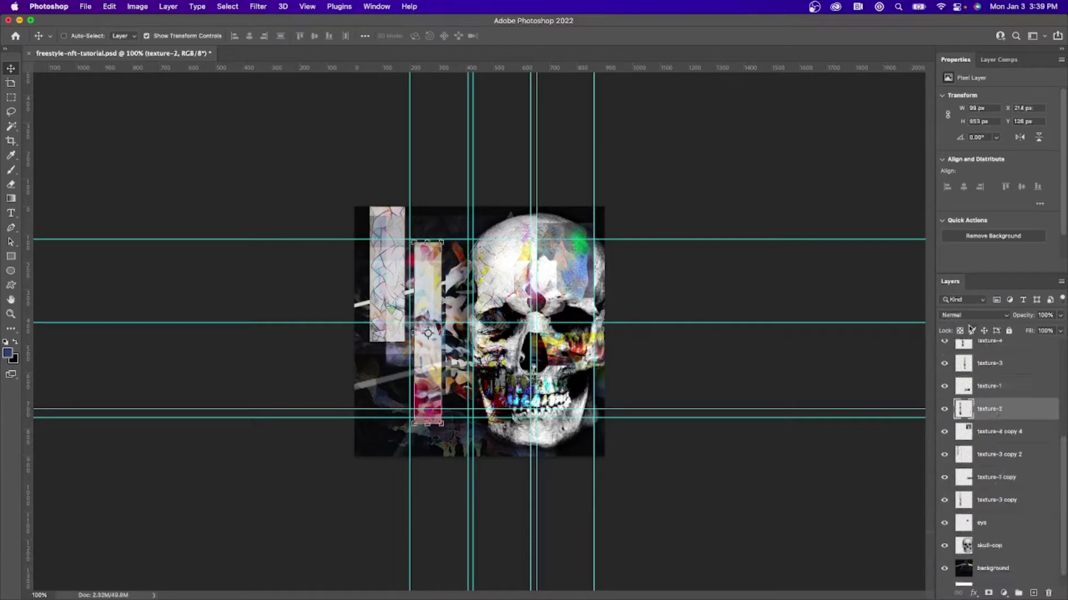
{"action": "left_click", "coordinate": [970, 315]}
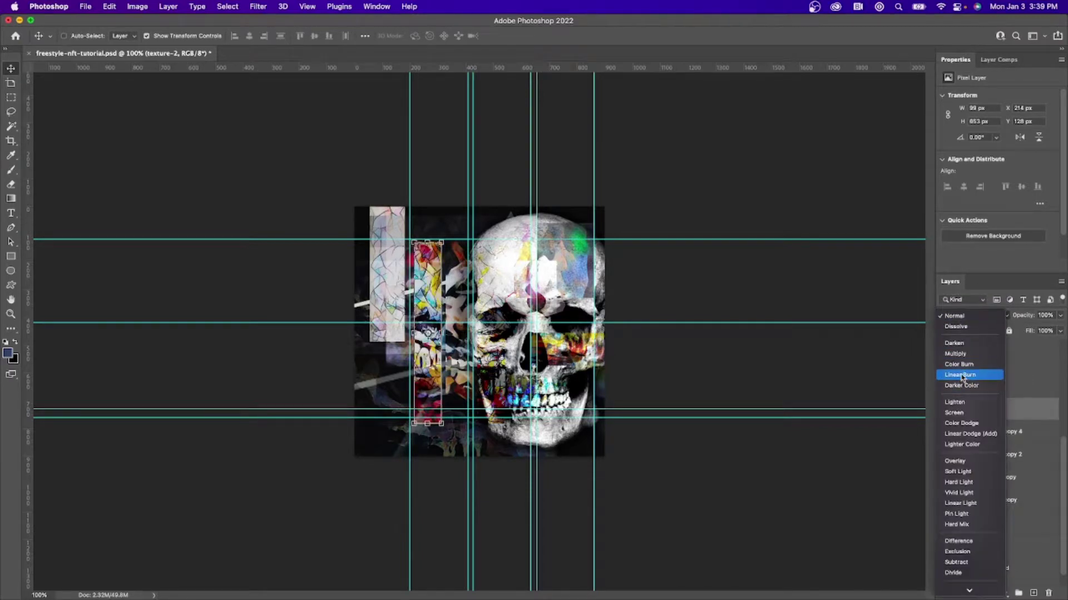
{"action": "left_click", "coordinate": [962, 374]}
{"action": "scroll", "coordinate": [1013, 410], "scroll_direction": "down", "scroll_amount": 1}
{"action": "left_click", "coordinate": [1004, 421]}
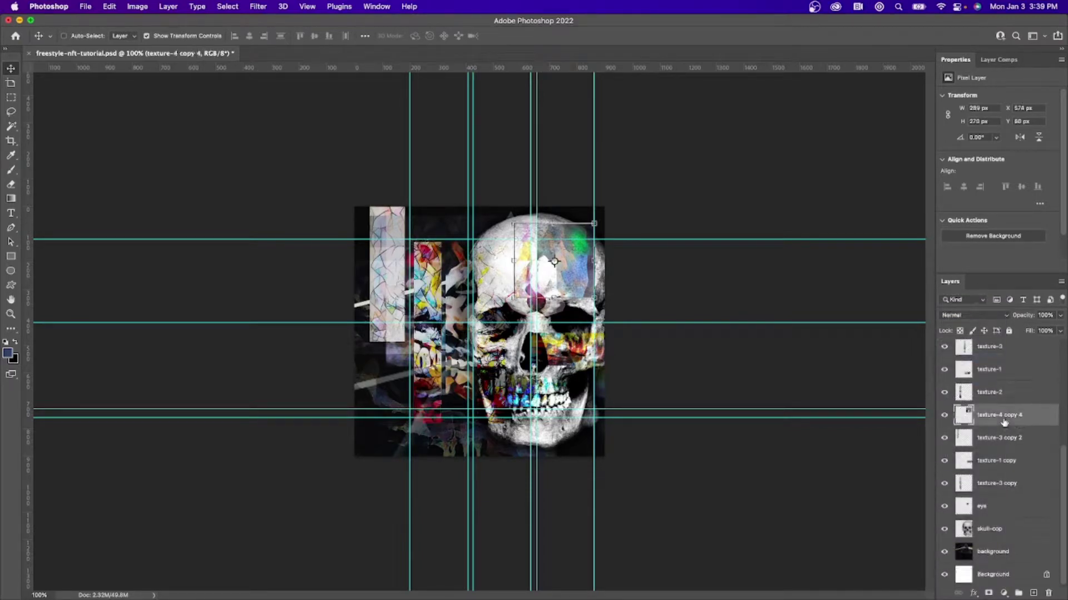
{"action": "left_click", "coordinate": [995, 316]}
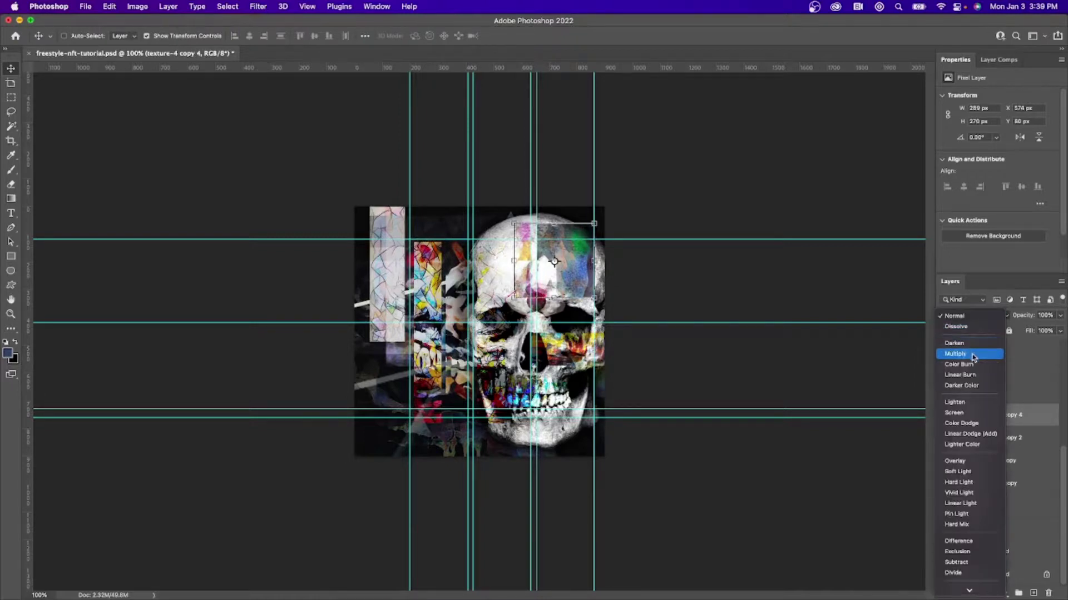
{"action": "left_click", "coordinate": [972, 354]}
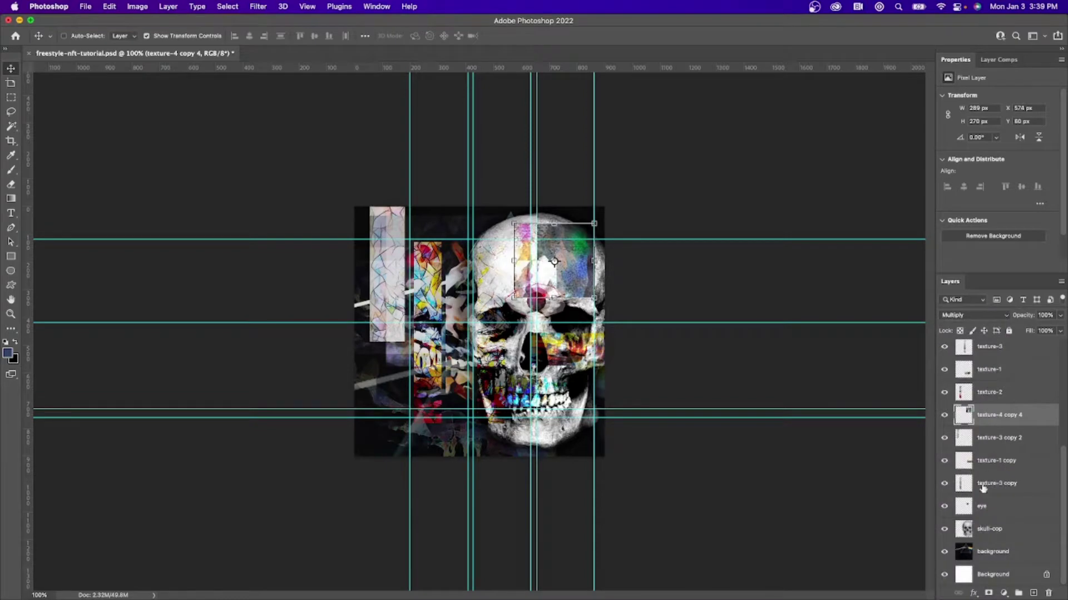
{"action": "left_click", "coordinate": [977, 508]}
{"action": "left_click_drag", "start_coordinate": [975, 505], "coordinate": [968, 369]}
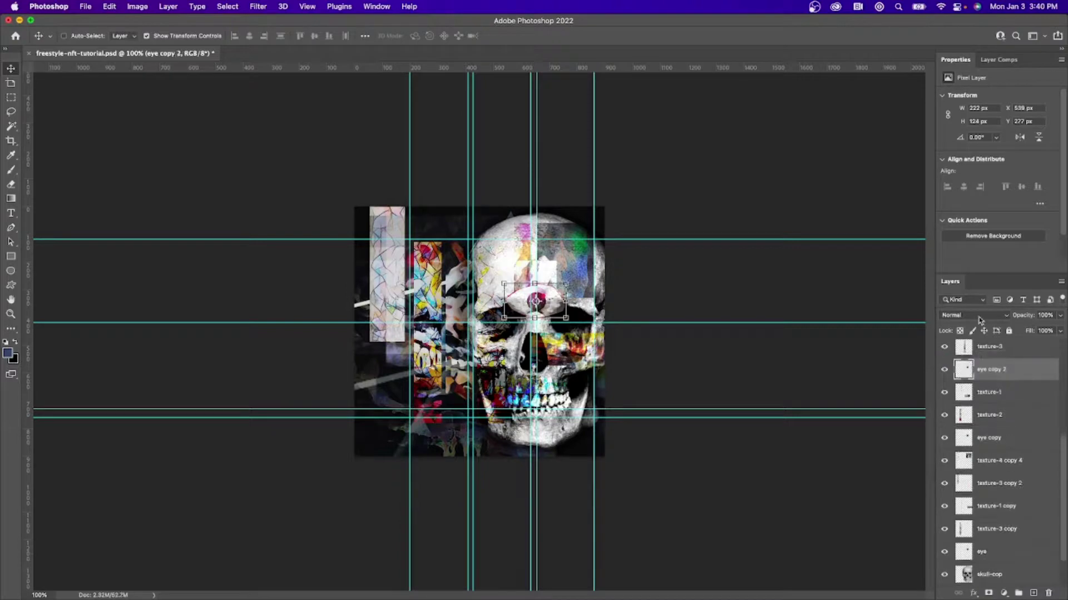
Set eye copy 2 to Multiply with a sampled-red Outer Glow at 67% opacity, 158 px.
{"action": "left_click", "coordinate": [977, 316]}
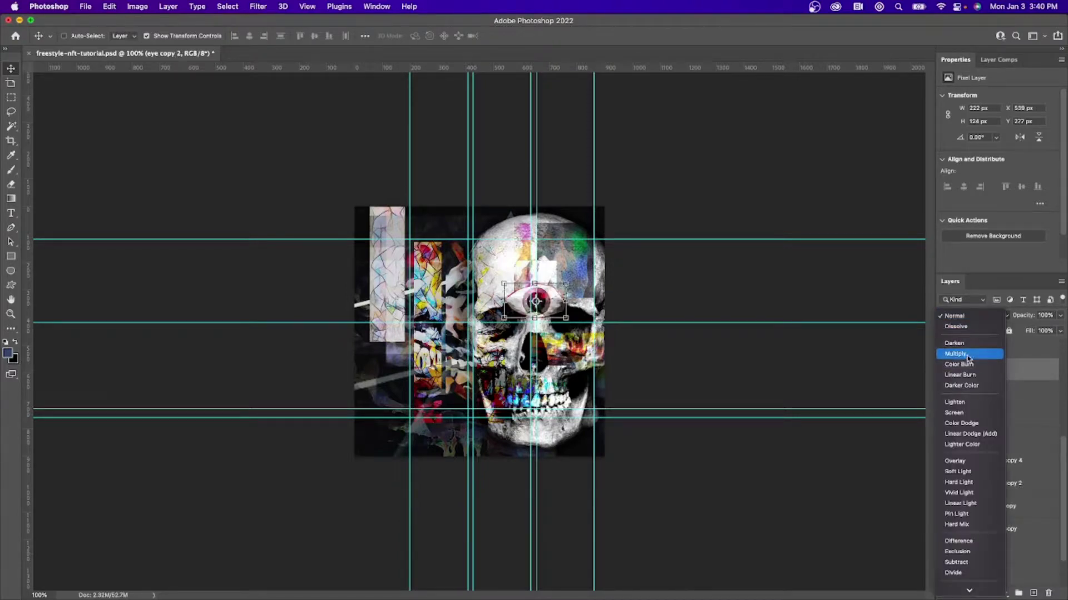
{"action": "left_click", "coordinate": [969, 359]}
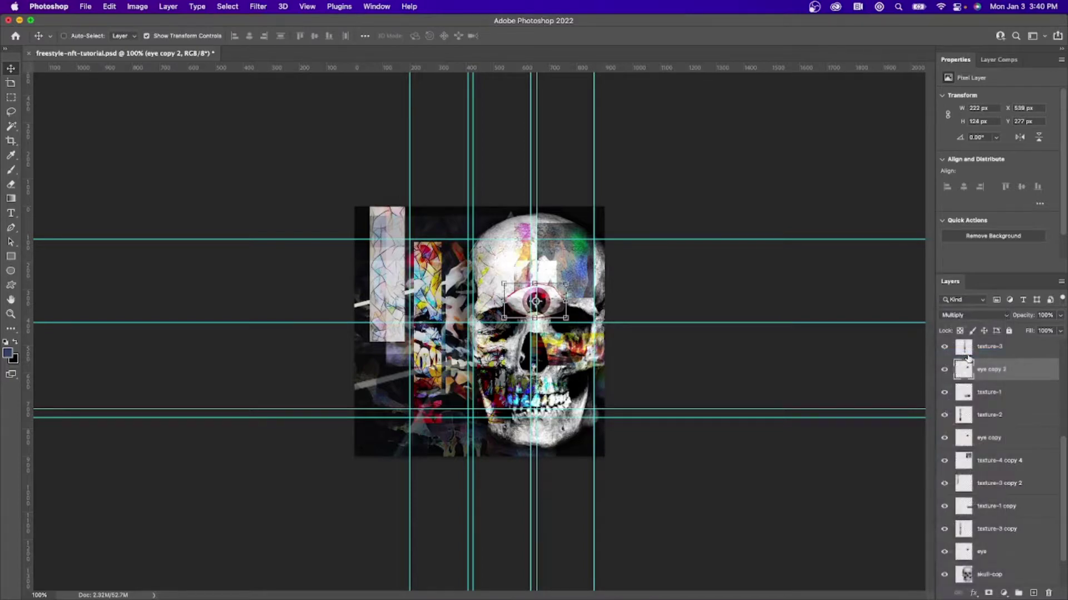
{"action": "left_click", "coordinate": [979, 595]}
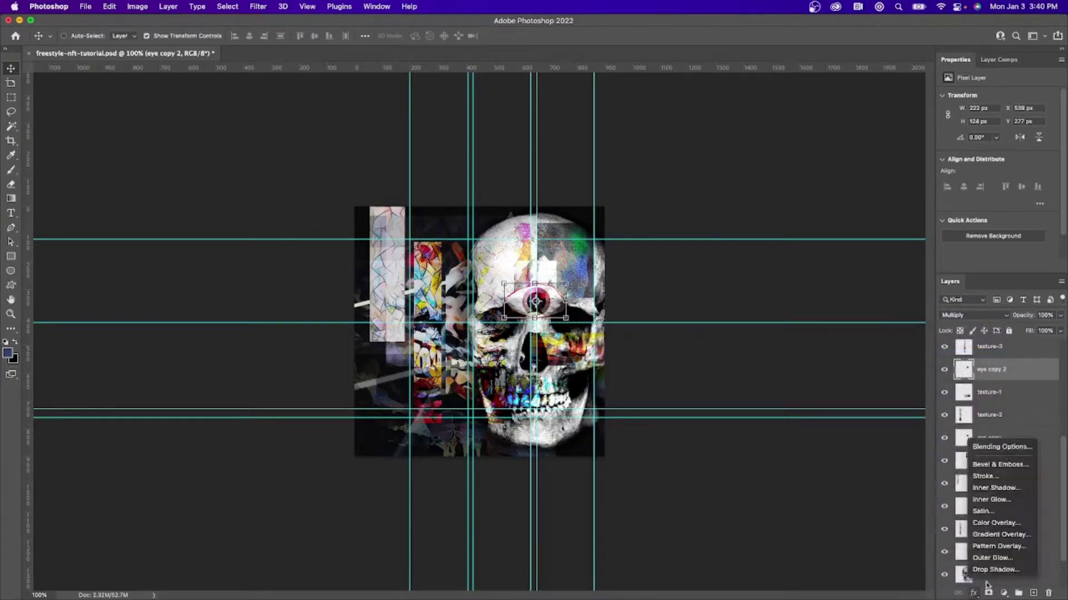
{"action": "left_click", "coordinate": [992, 561]}
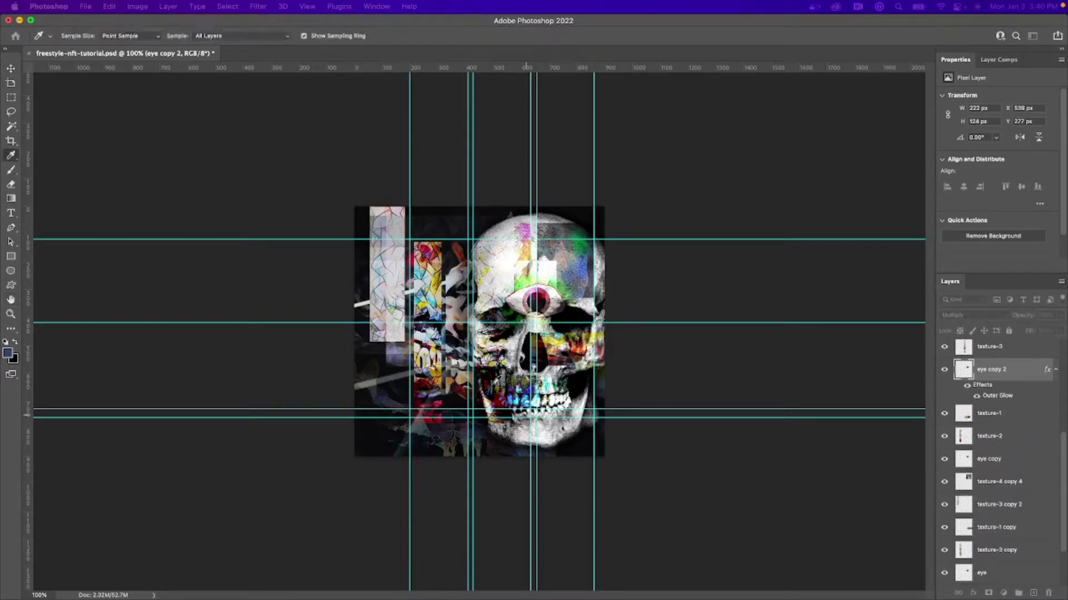
{"action": "left_click", "coordinate": [437, 405]}
{"action": "key", "text": "Return"}
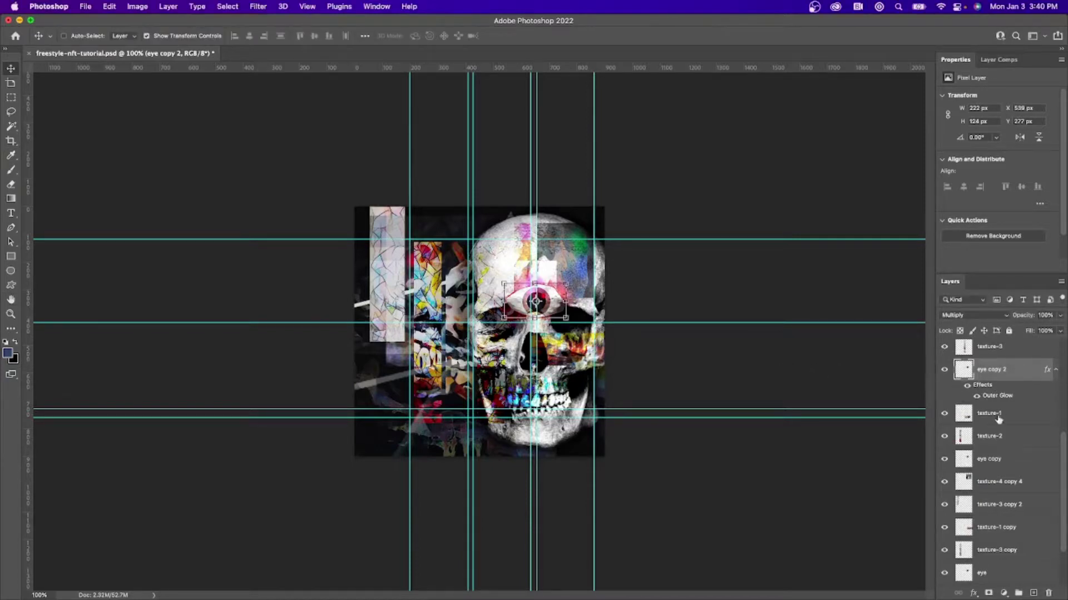
{"action": "key", "text": "space"}
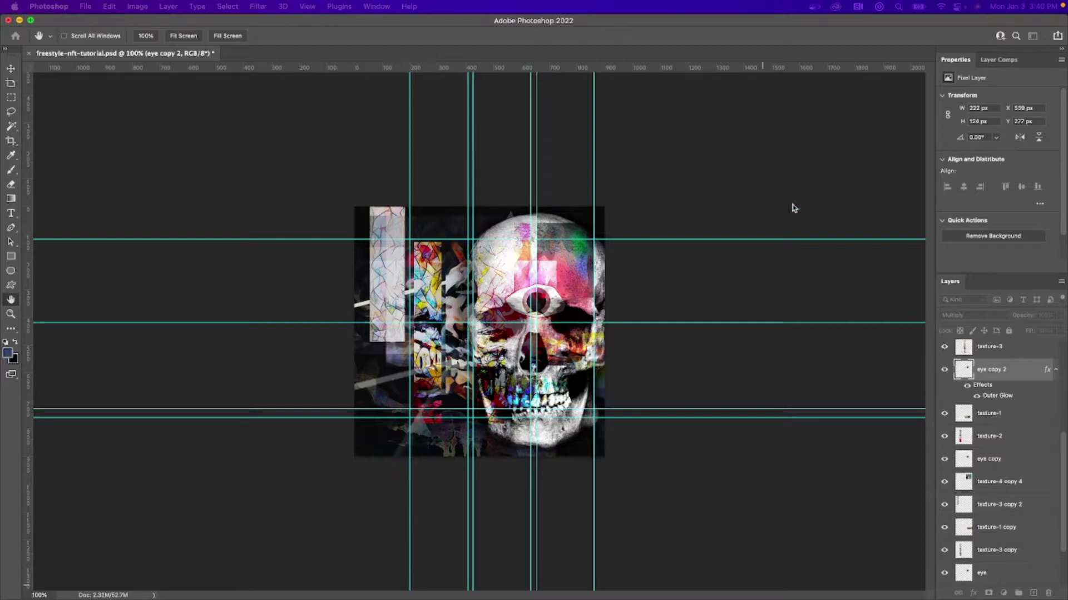
{"action": "left_click_drag", "start_coordinate": [798, 515], "coordinate": [792, 34]}
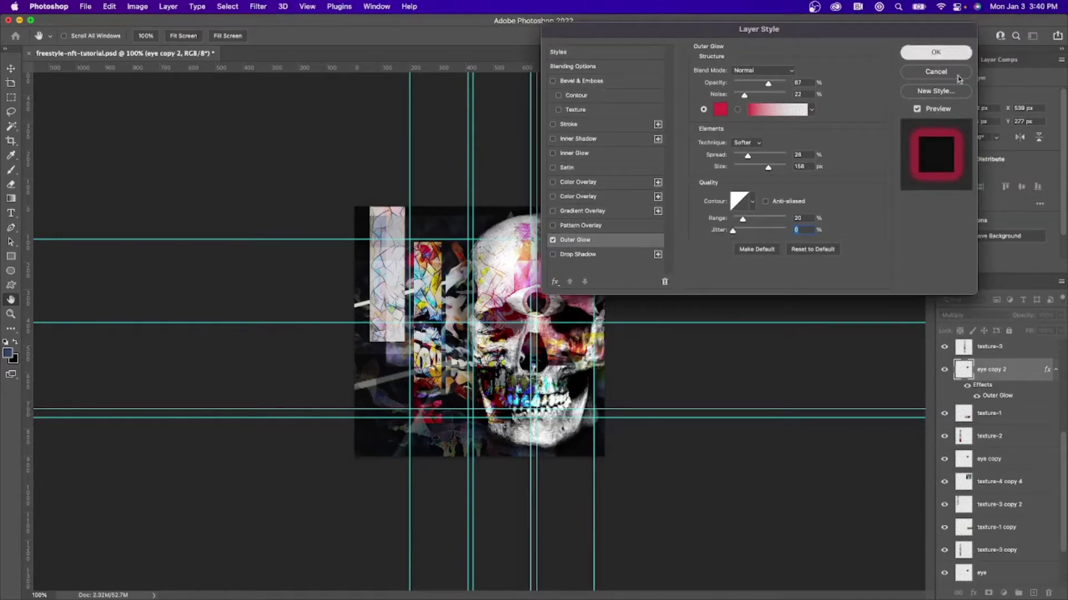
{"action": "left_click", "coordinate": [935, 52]}
Select the texture-1 layer in the Layers panel.
{"action": "scroll", "coordinate": [1008, 408], "scroll_direction": "down", "scroll_amount": 1}
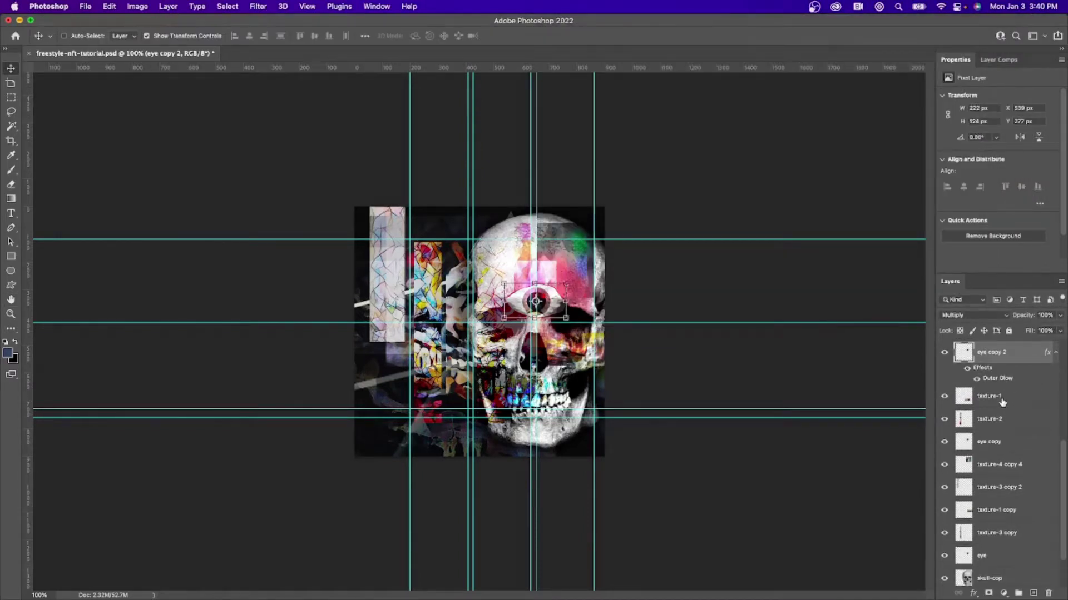
{"action": "left_click", "coordinate": [987, 396]}
{"action": "scroll", "coordinate": [1001, 409], "scroll_direction": "down", "scroll_amount": 3}
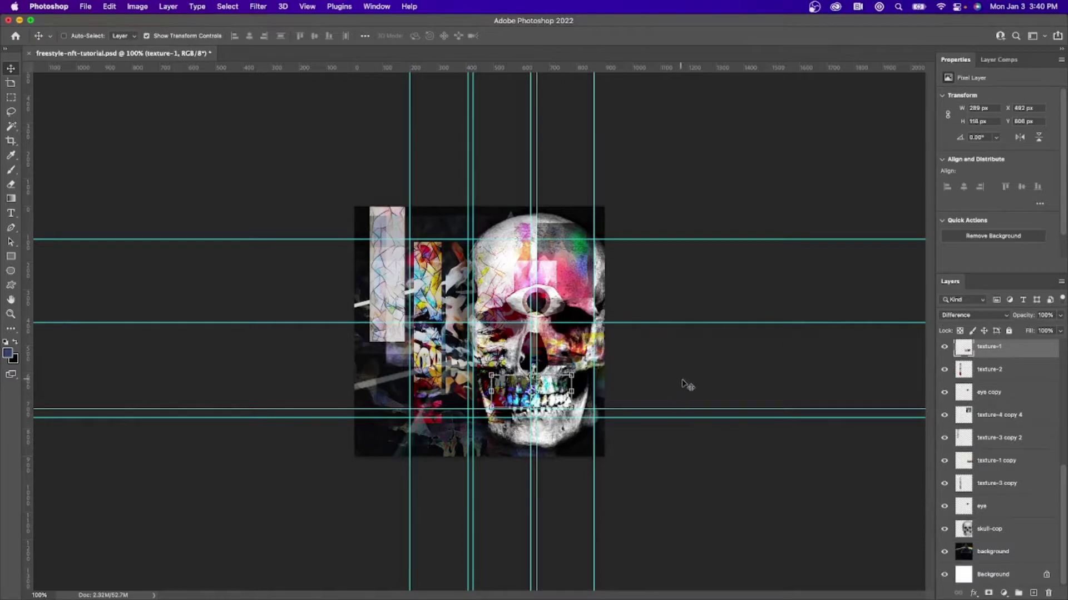
Hide the rulers and clear all guides from the canvas.
{"action": "left_click", "coordinate": [307, 6]}
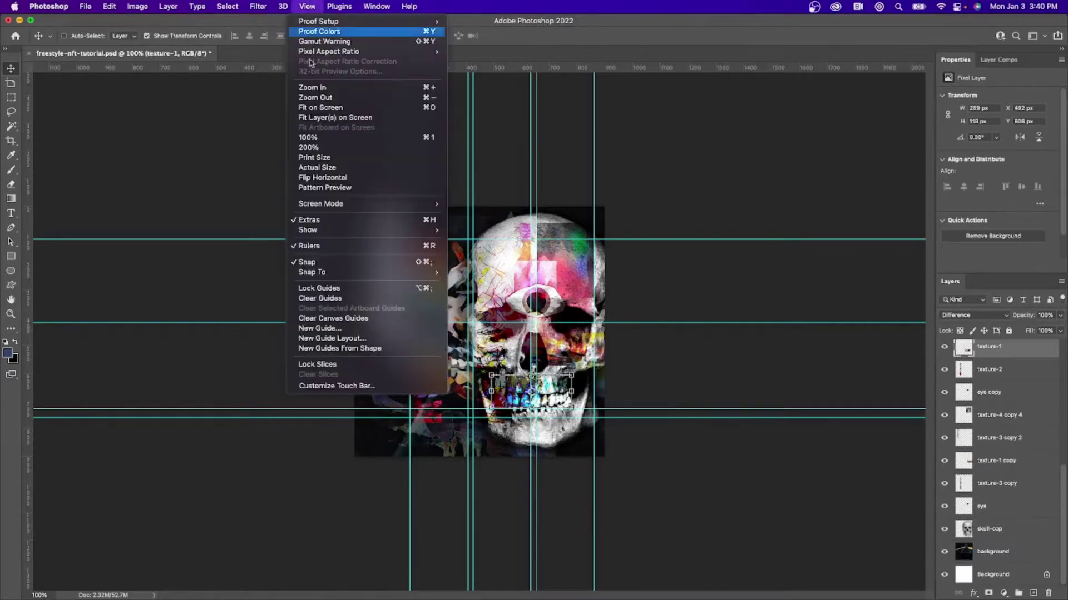
{"action": "left_click", "coordinate": [331, 247]}
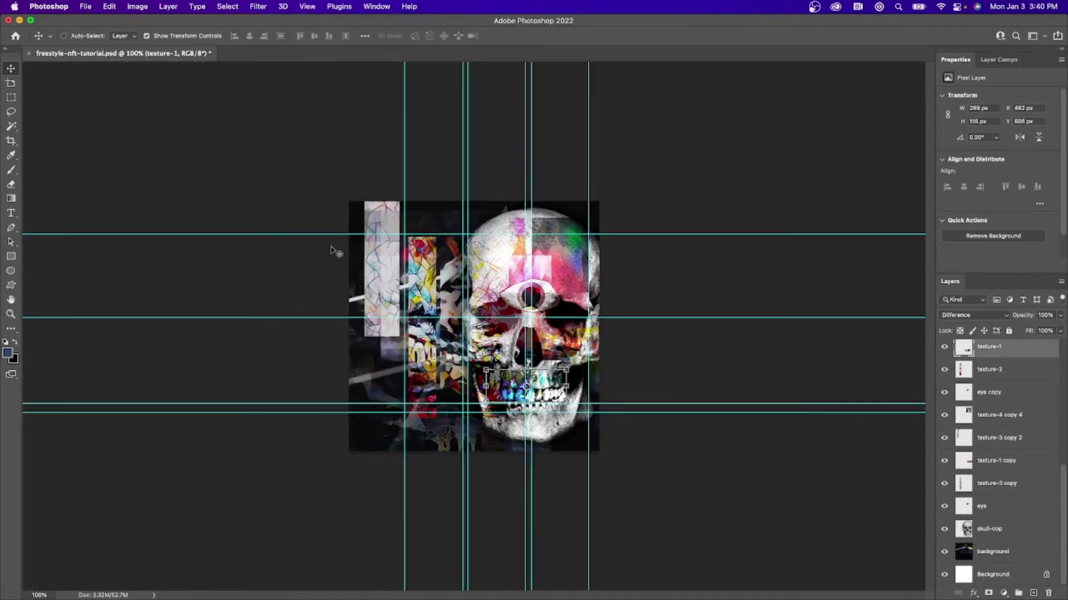
{"action": "left_click", "coordinate": [307, 6]}
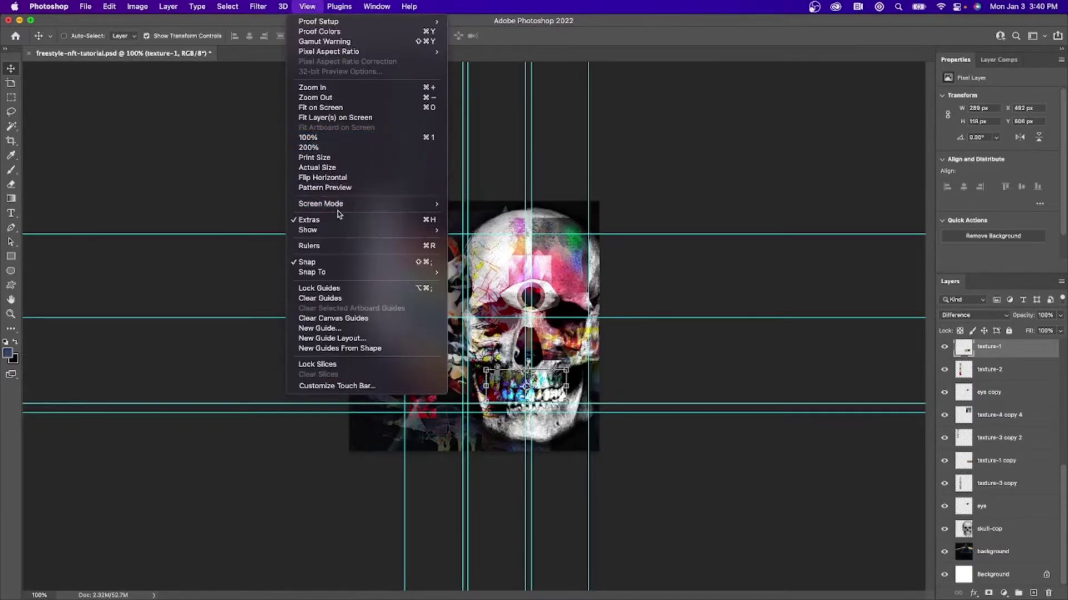
{"action": "left_click", "coordinate": [345, 299]}
Blend texture-3 copy 2 in Soft Light and turn on the rose layer's visibility.
{"action": "key", "text": "z"}
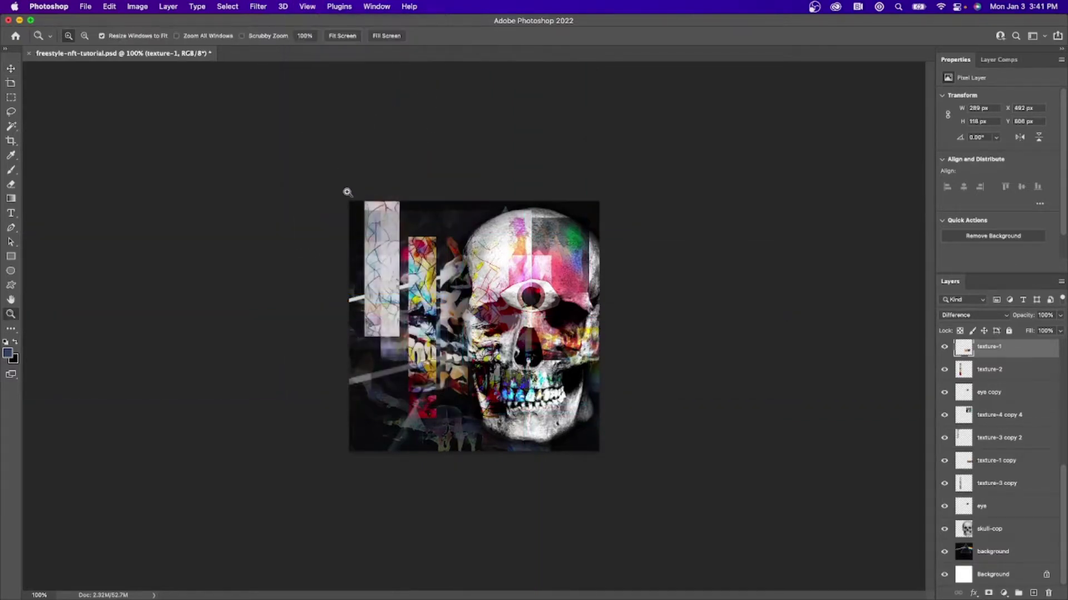
{"action": "left_click", "coordinate": [466, 306]}
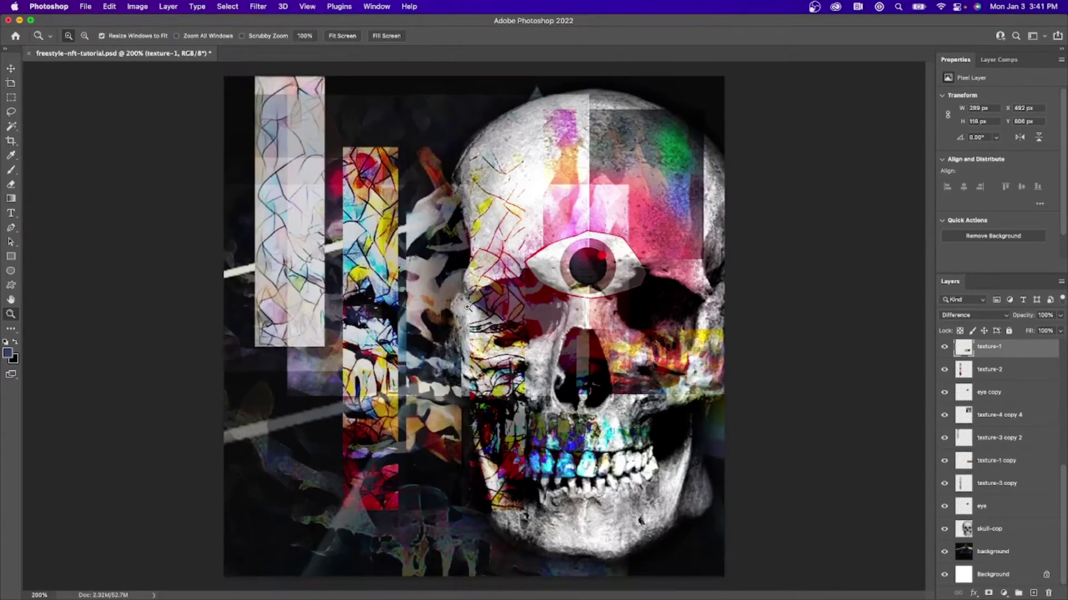
{"action": "left_click", "coordinate": [467, 306], "text": "alt"}
{"action": "left_click", "coordinate": [468, 310]}
{"action": "left_click", "coordinate": [11, 68]}
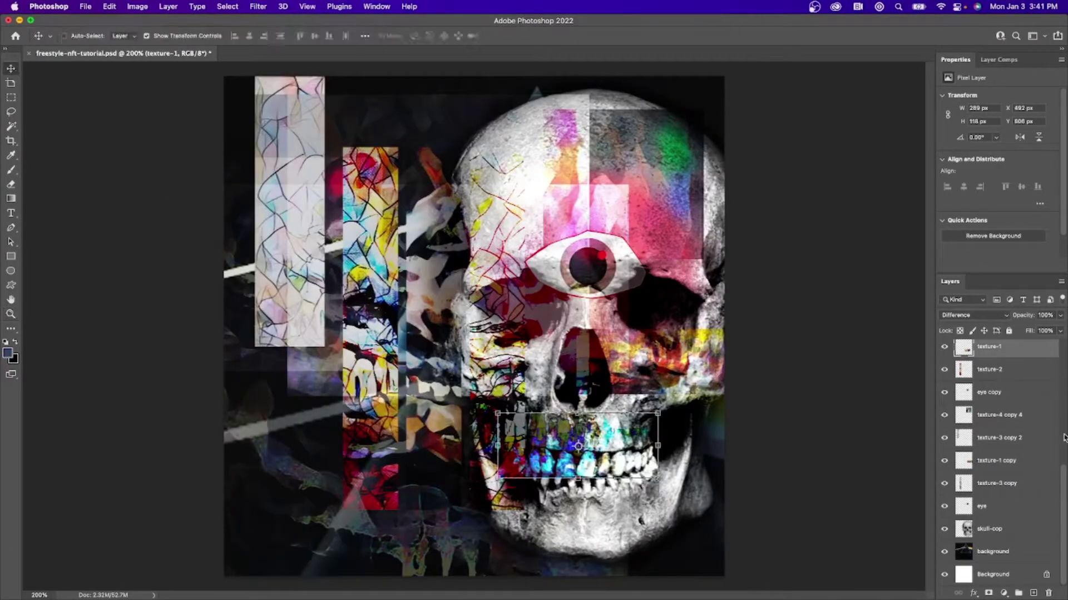
{"action": "left_click", "coordinate": [961, 483]}
{"action": "left_click", "coordinate": [966, 438]}
{"action": "left_click", "coordinate": [979, 320]}
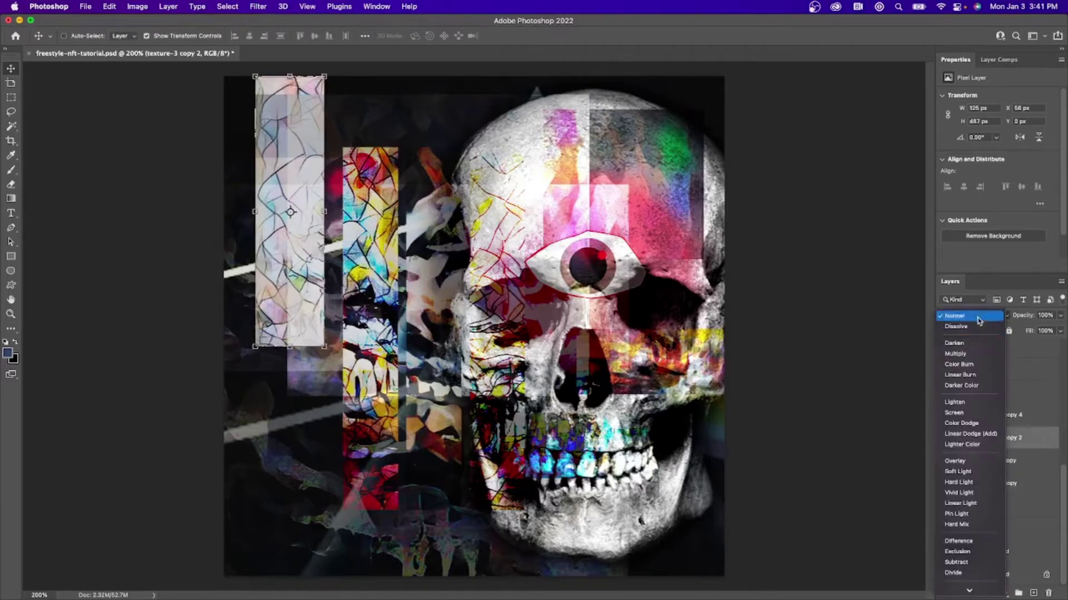
{"action": "left_click", "coordinate": [962, 472]}
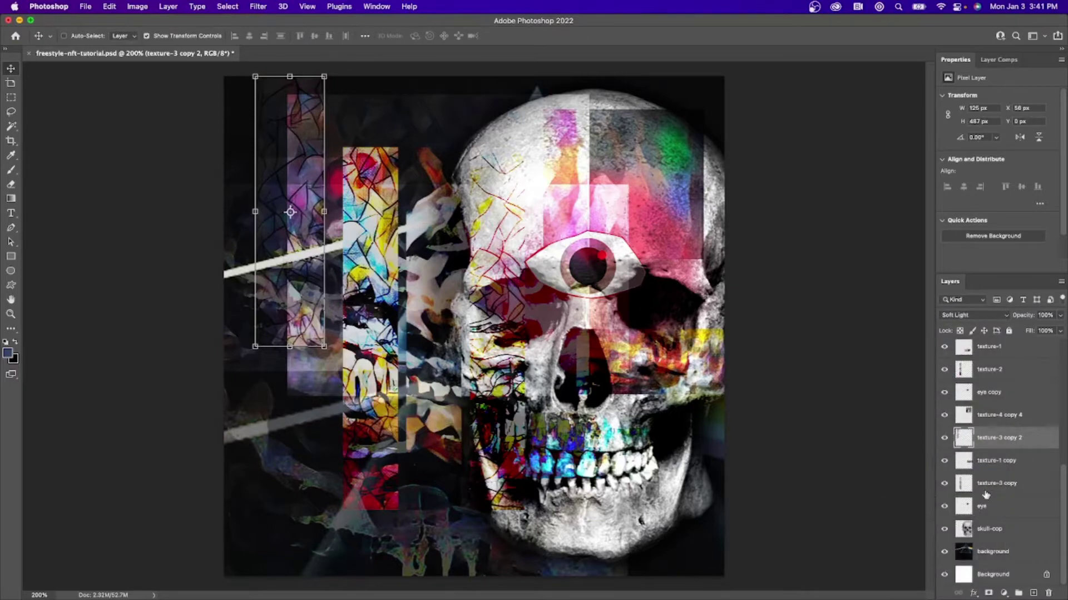
{"action": "scroll", "coordinate": [986, 495], "scroll_direction": "up", "scroll_amount": 5}
{"action": "left_click", "coordinate": [944, 351]}
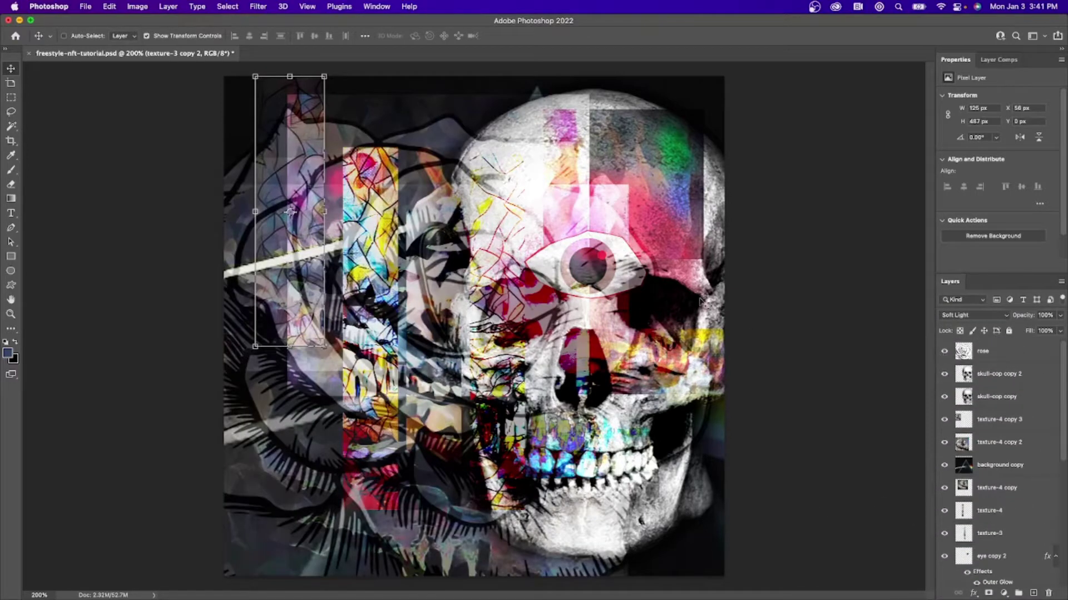
Scale the rose layer to about 50% and shift it down-left.
{"action": "left_click", "coordinate": [989, 360]}
{"action": "key", "text": "super+minus"}
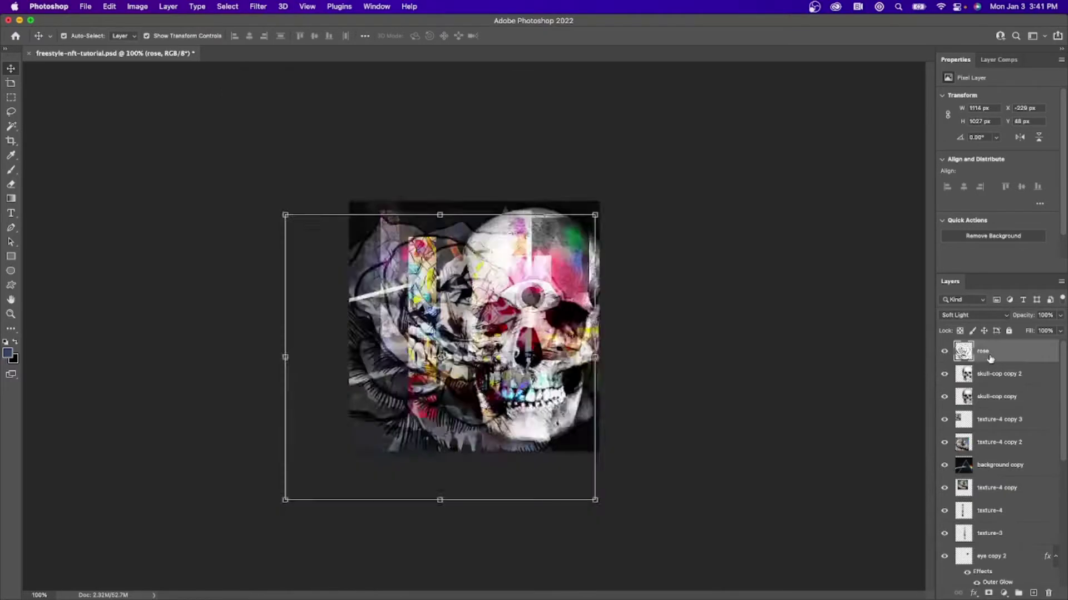
{"action": "key", "text": "super+minus"}
{"action": "left_click_drag", "start_coordinate": [554, 252], "coordinate": [499, 302]}
{"action": "left_click_drag", "start_coordinate": [348, 443], "coordinate": [376, 417]}
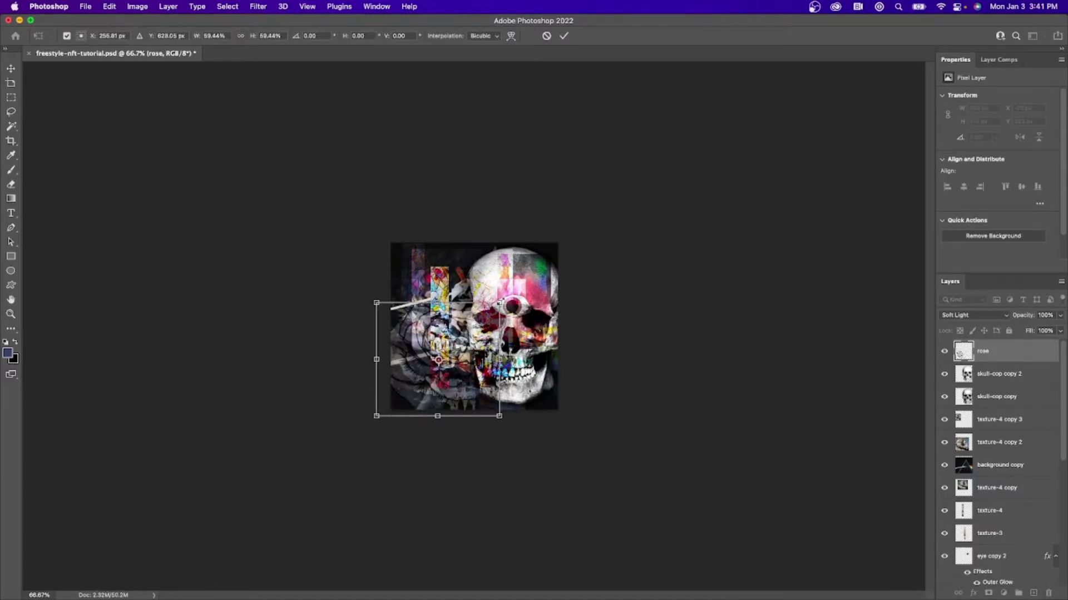
{"action": "left_click_drag", "start_coordinate": [499, 302], "coordinate": [481, 321]}
{"action": "left_click_drag", "start_coordinate": [404, 394], "coordinate": [410, 402]}
{"action": "left_click_drag", "start_coordinate": [410, 401], "coordinate": [410, 403]}
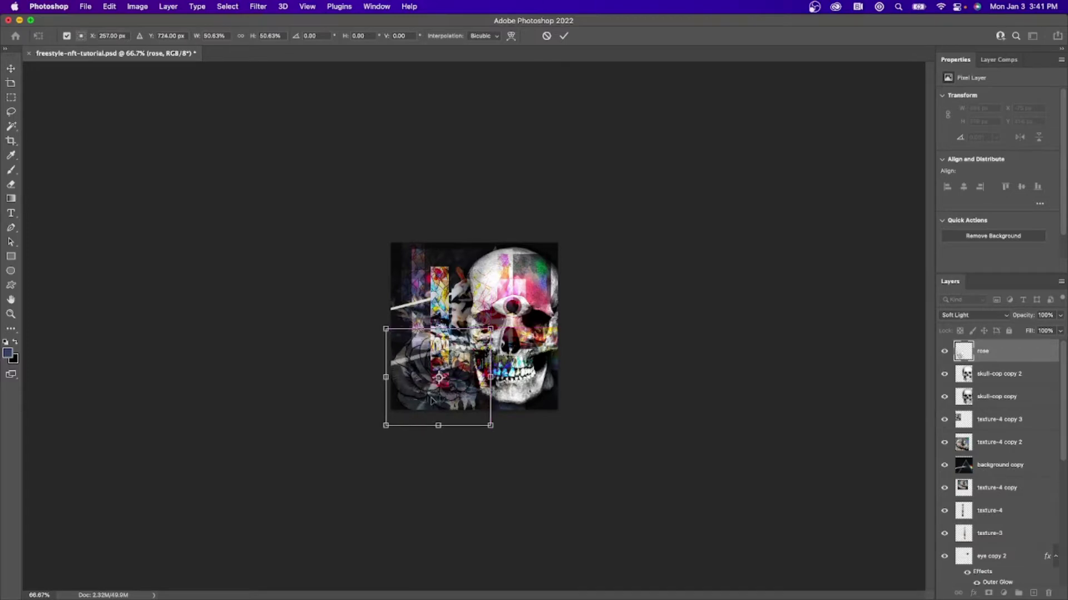
{"action": "key", "text": "Return"}
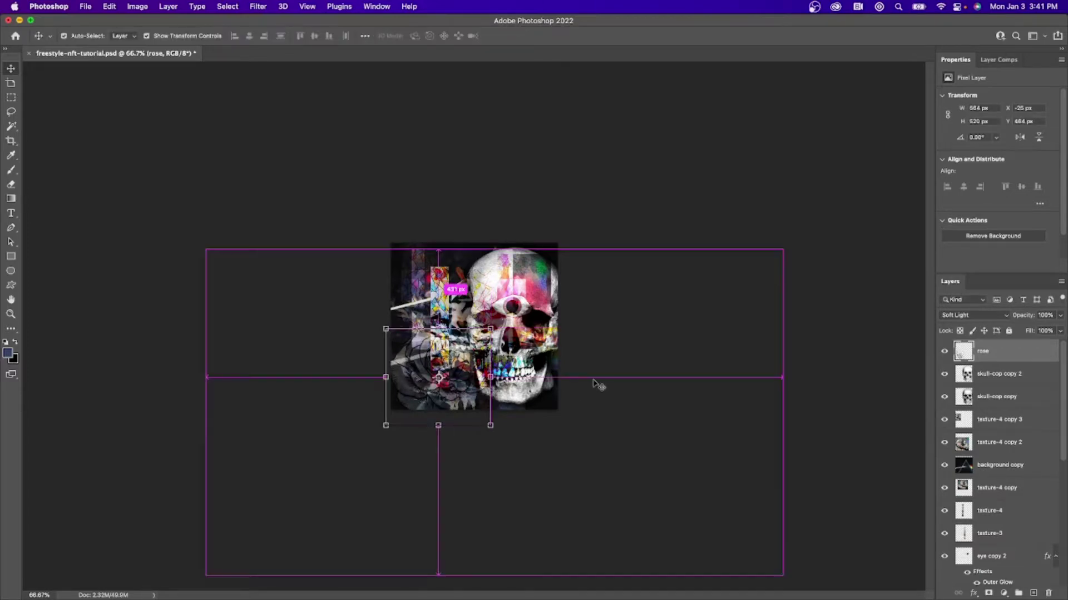
Reset the view to 100% and select the Background layer.
{"action": "key", "text": "super+1"}
{"action": "key", "text": "super+0"}
{"action": "key", "text": "super+1"}
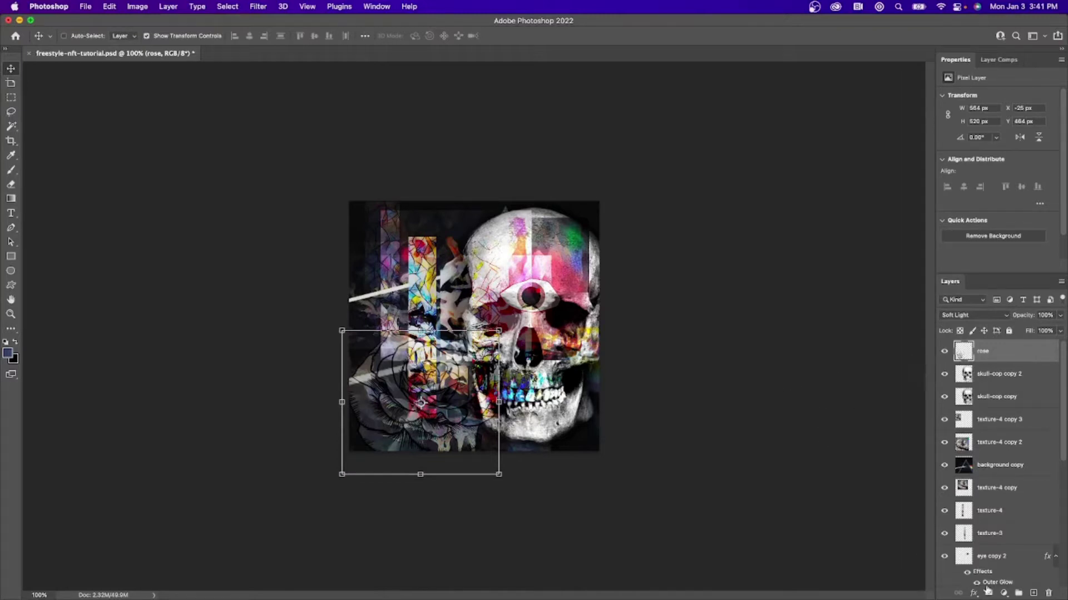
{"action": "scroll", "coordinate": [1008, 572], "scroll_direction": "down", "scroll_amount": 5}
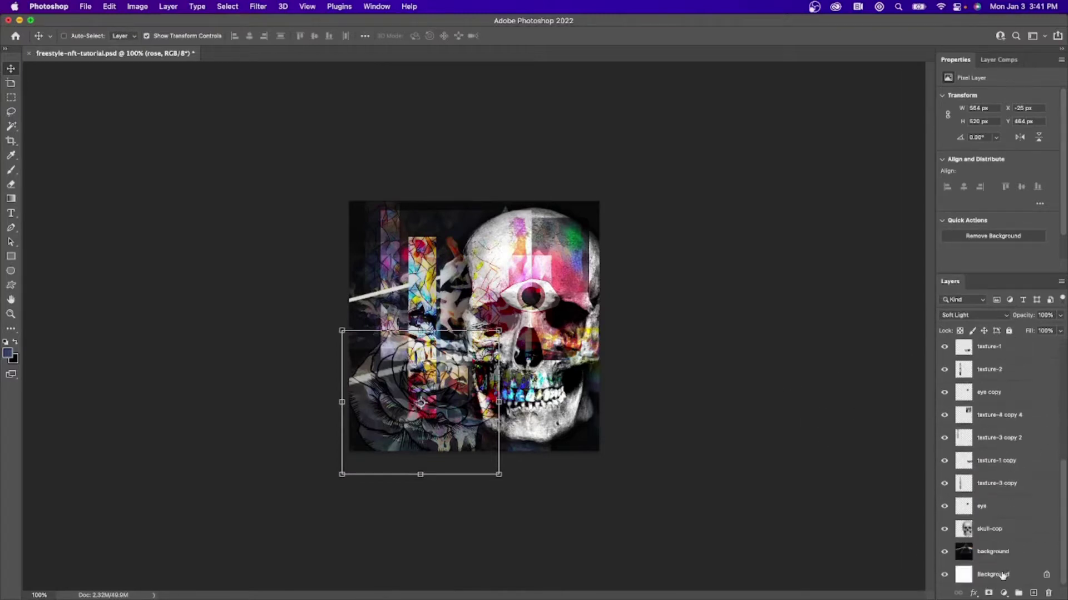
{"action": "left_click", "coordinate": [1007, 572]}
{"action": "key", "text": "super+equal"}
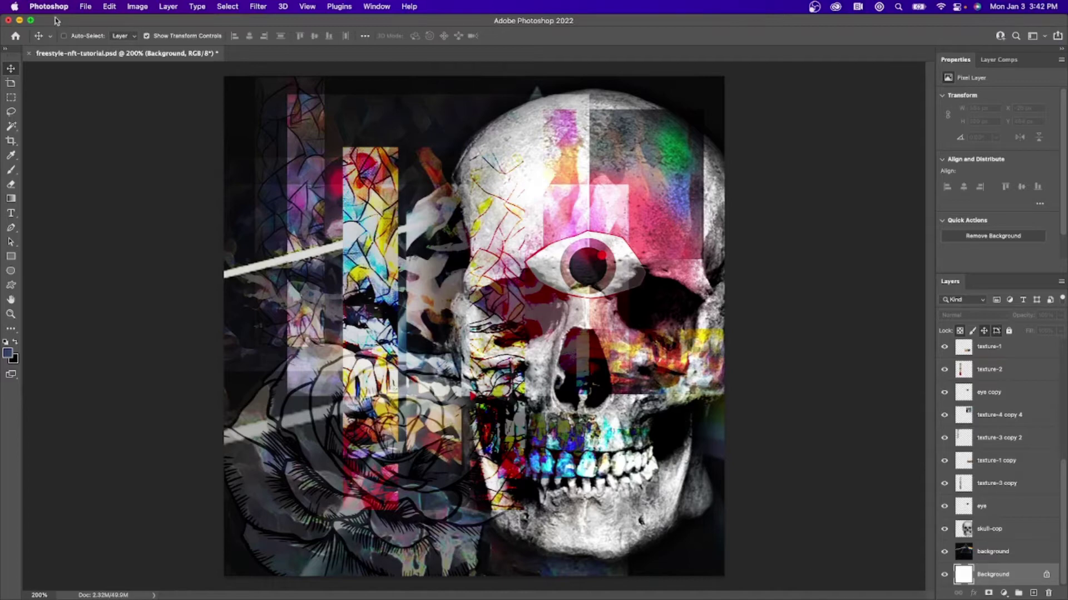
Export the artwork through Export As, keeping PNG format at 900 × 900.
{"action": "left_click", "coordinate": [86, 8]}
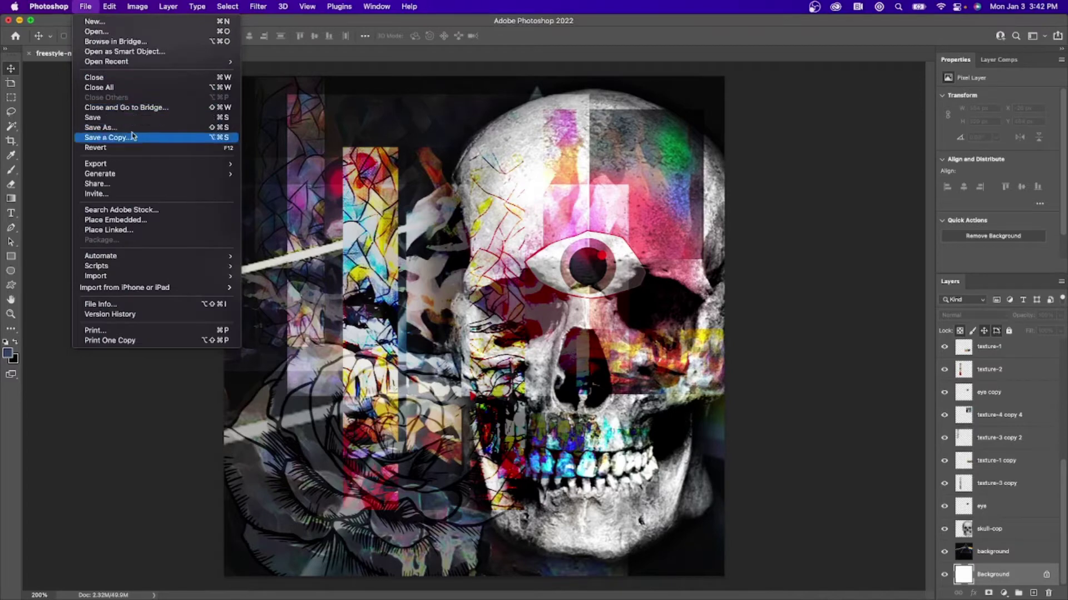
{"action": "mouse_move", "coordinate": [144, 163]}
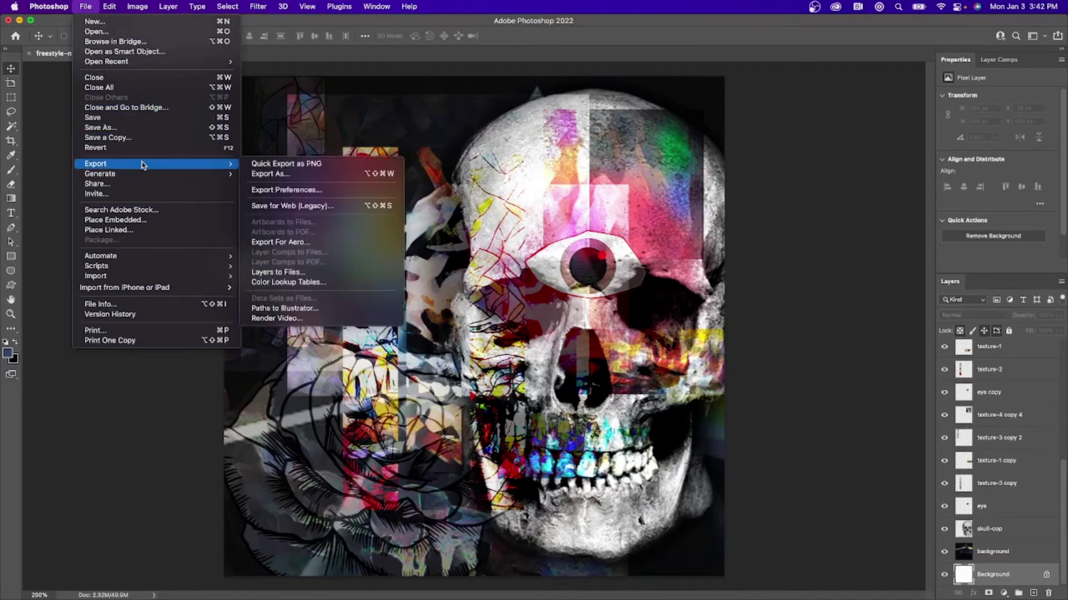
{"action": "left_click", "coordinate": [278, 174]}
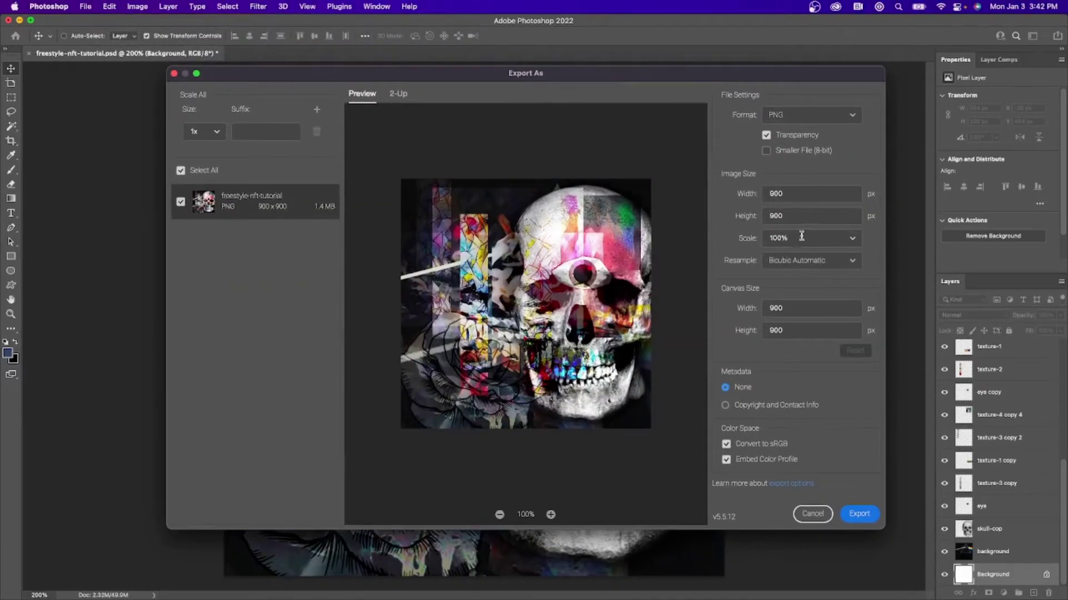
{"action": "left_click", "coordinate": [859, 514]}
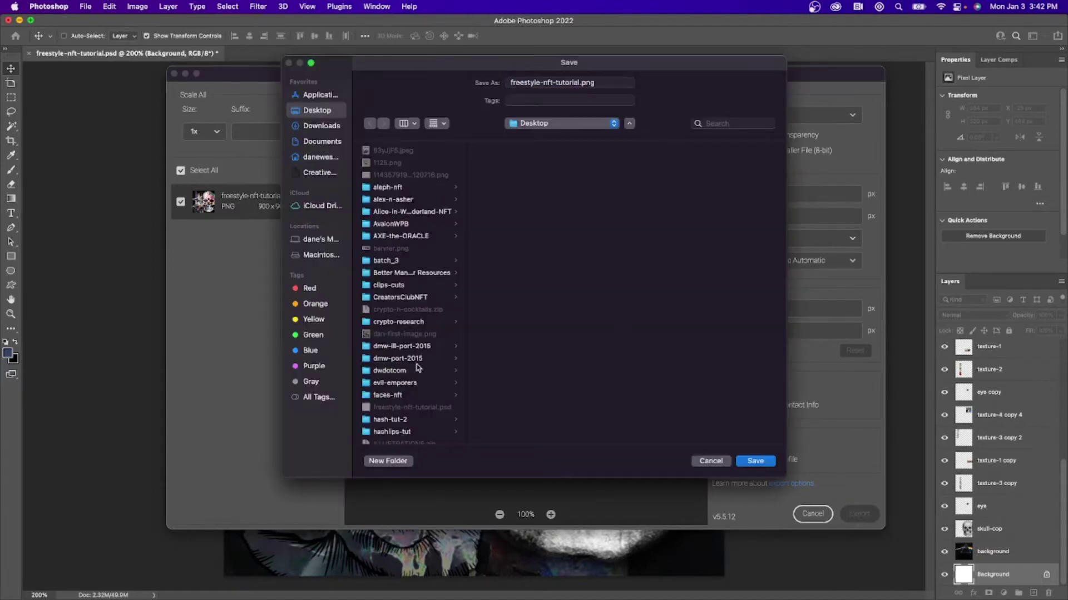
Save it as freestyle-nft-tutorial.png in the nft-tutorial folder.
{"action": "scroll", "coordinate": [418, 370], "scroll_direction": "down", "scroll_amount": 8}
{"action": "scroll", "coordinate": [418, 381], "scroll_direction": "down", "scroll_amount": 10}
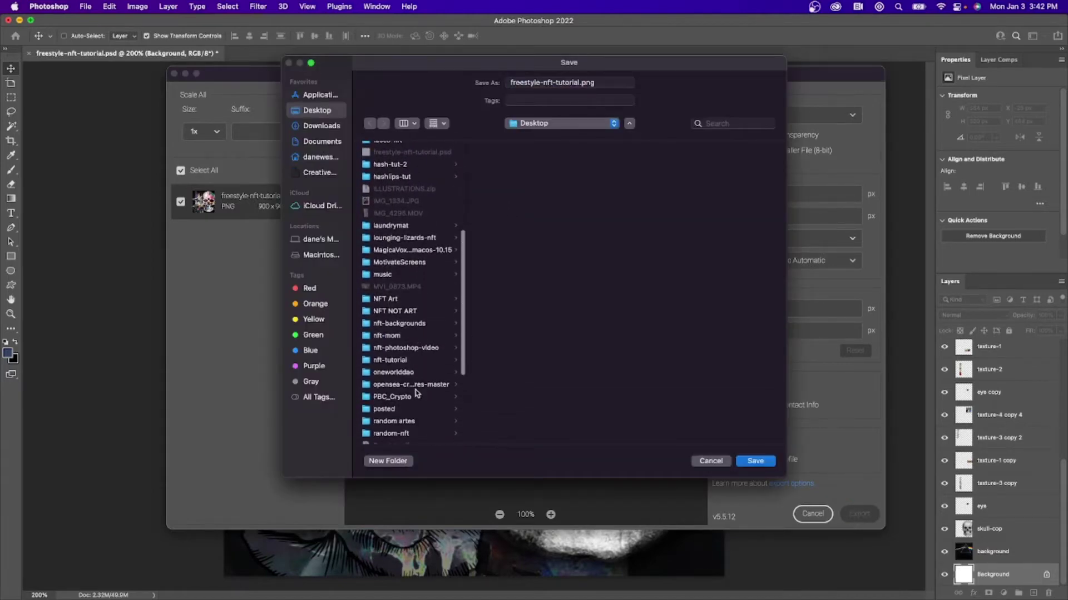
{"action": "scroll", "coordinate": [414, 408], "scroll_direction": "down", "scroll_amount": 3}
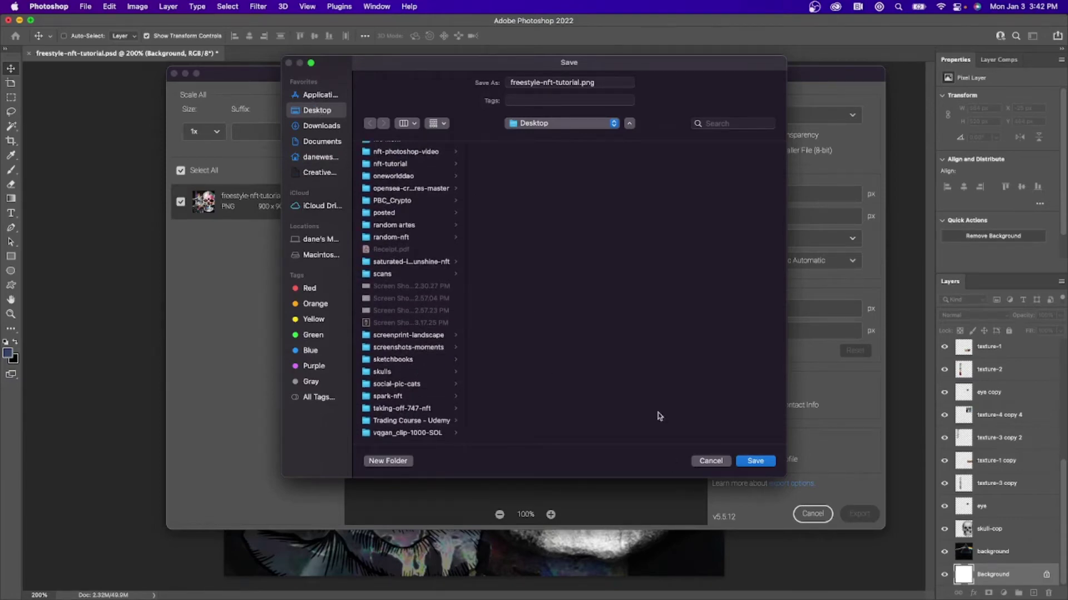
{"action": "scroll", "coordinate": [428, 296], "scroll_direction": "up", "scroll_amount": 5}
{"action": "scroll", "coordinate": [428, 296], "scroll_direction": "up", "scroll_amount": 10}
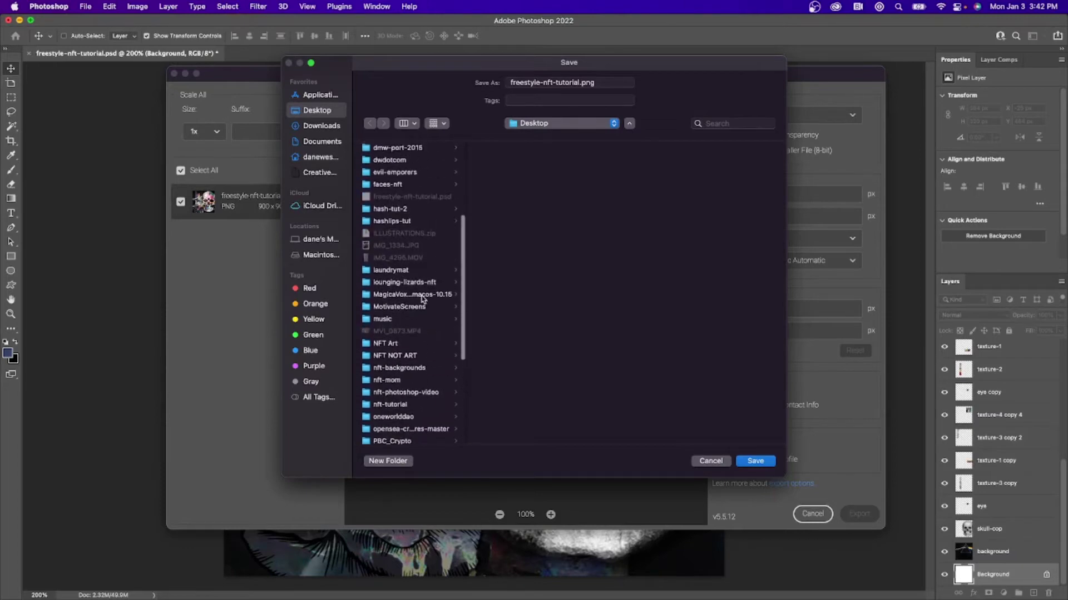
{"action": "scroll", "coordinate": [415, 298], "scroll_direction": "up", "scroll_amount": 2}
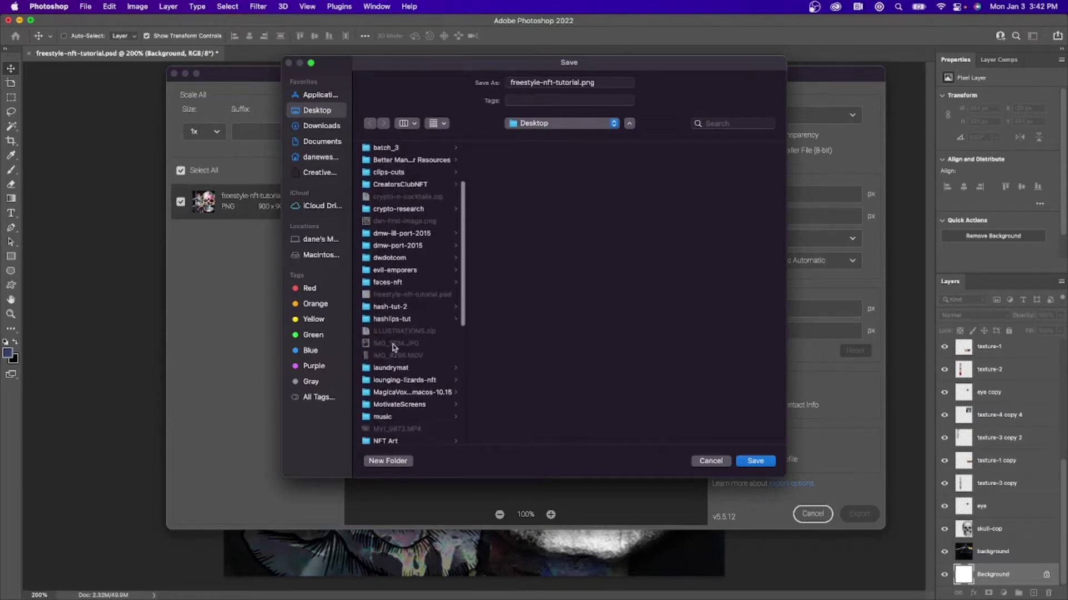
{"action": "scroll", "coordinate": [396, 348], "scroll_direction": "down", "scroll_amount": 8}
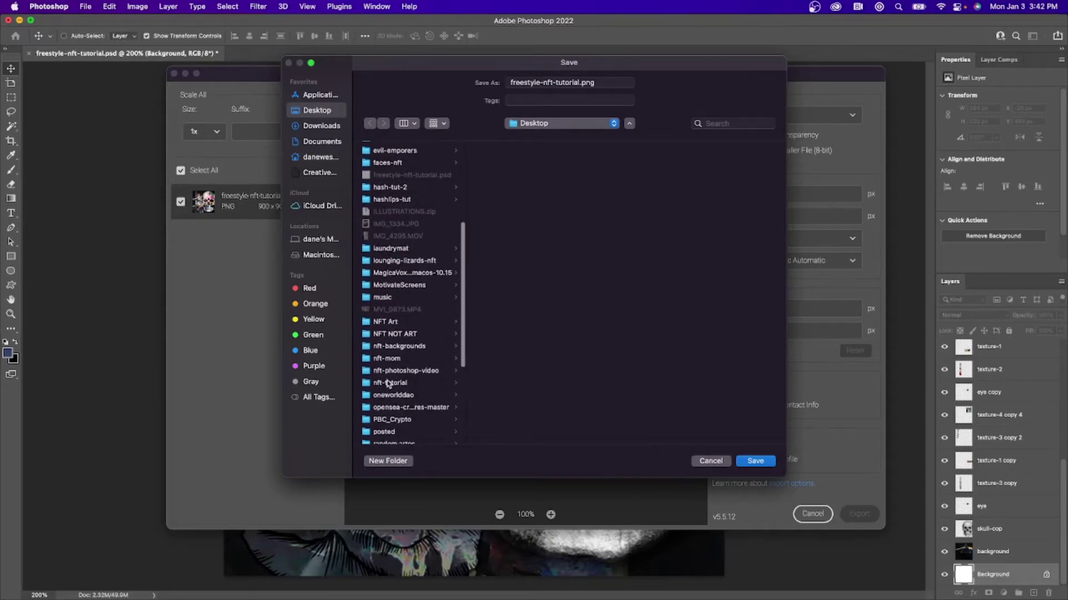
{"action": "left_click", "coordinate": [389, 383]}
{"action": "left_click", "coordinate": [755, 461]}
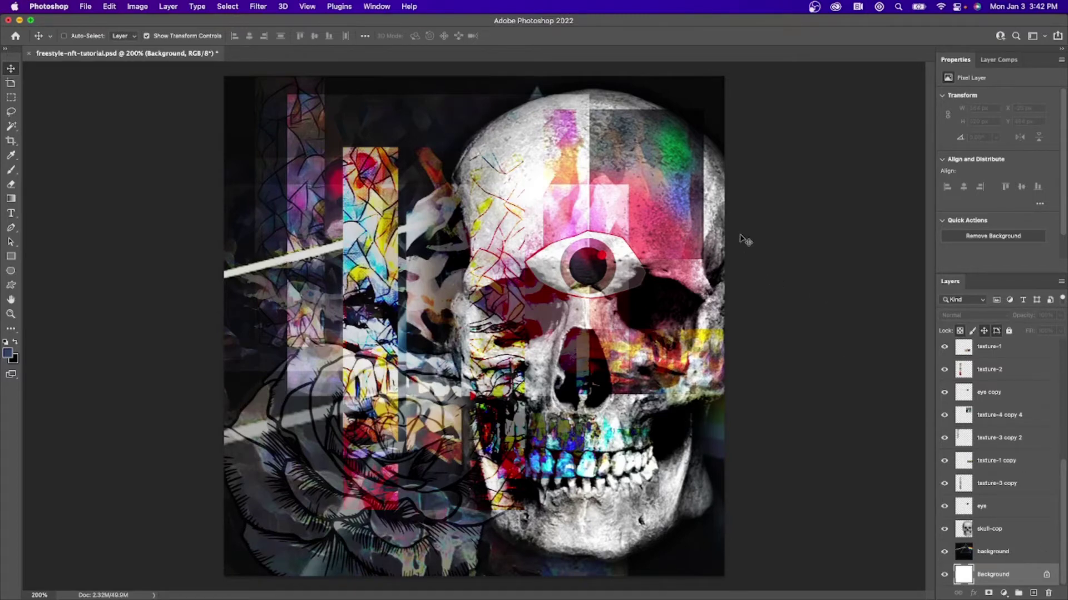
{"action": "left_click", "coordinate": [737, 175]}
{"action": "scroll", "coordinate": [988, 421], "scroll_direction": "up", "scroll_amount": 1}
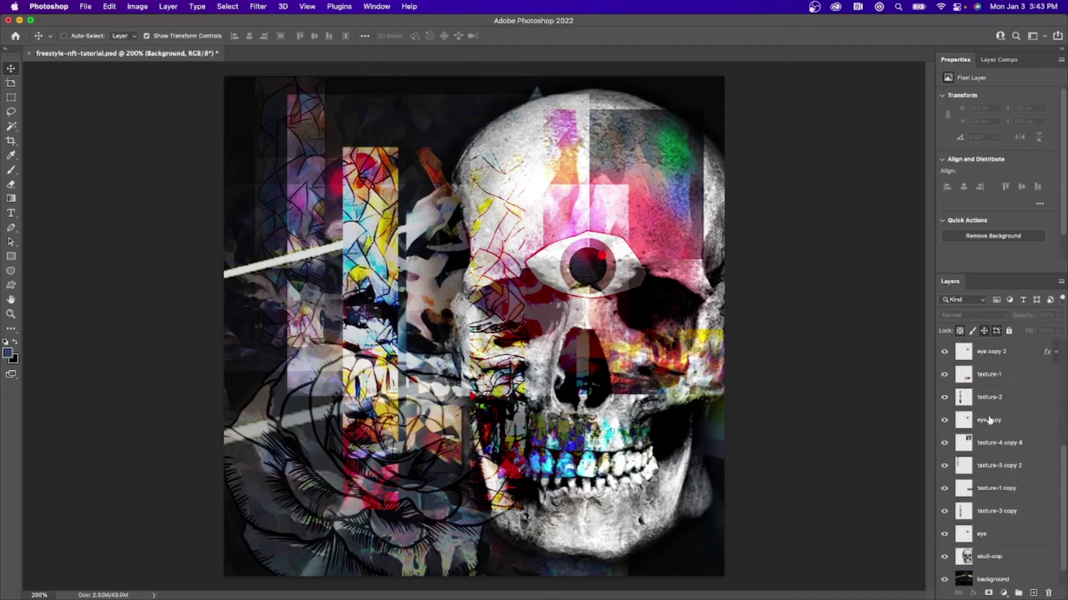
{"action": "scroll", "coordinate": [989, 421], "scroll_direction": "up", "scroll_amount": 6}
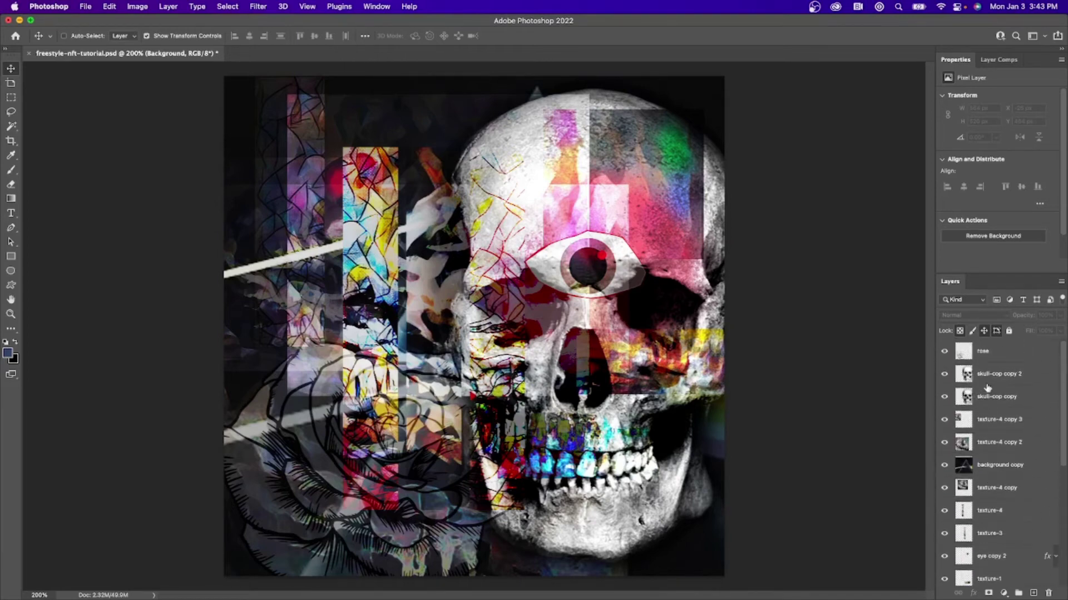
{"action": "scroll", "coordinate": [987, 384], "scroll_direction": "down", "scroll_amount": 6}
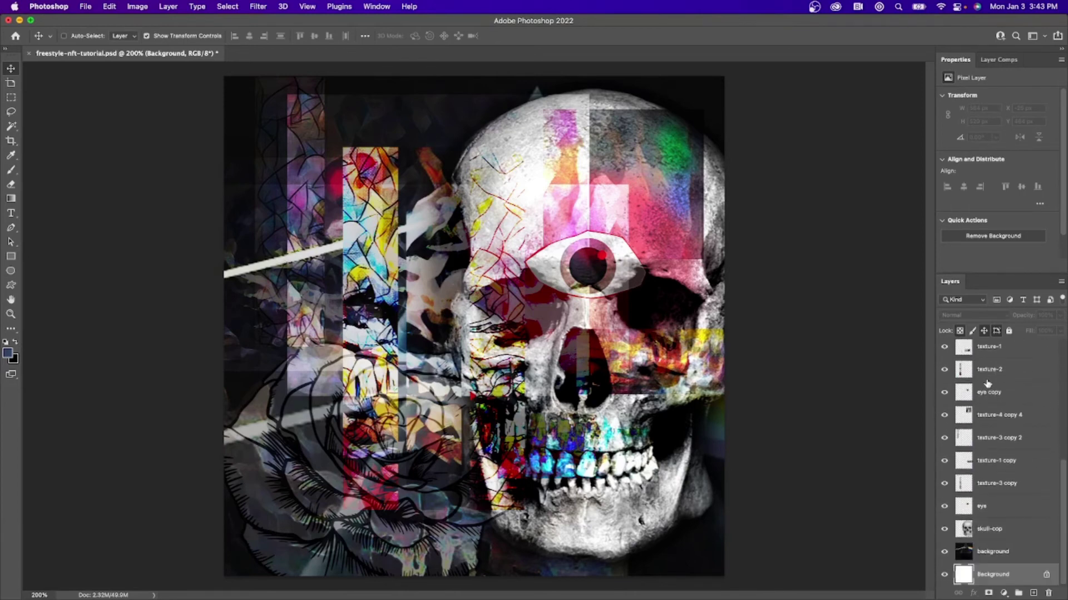
{"action": "scroll", "coordinate": [982, 507], "scroll_direction": "up", "scroll_amount": 6}
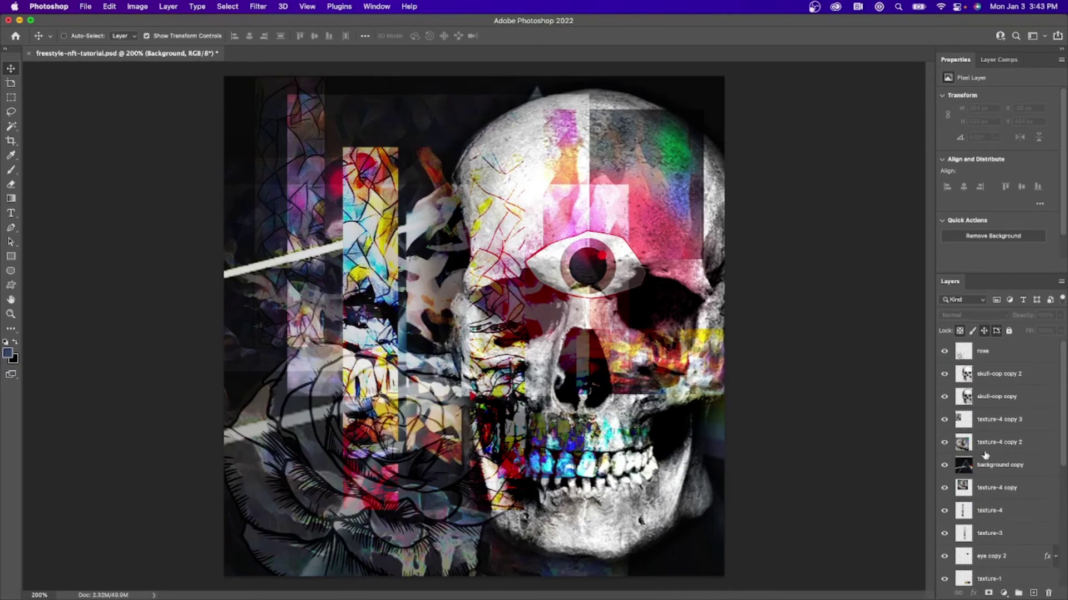
{"action": "scroll", "coordinate": [965, 415], "scroll_direction": "down", "scroll_amount": 5}
{"action": "scroll", "coordinate": [965, 416], "scroll_direction": "down", "scroll_amount": 1}
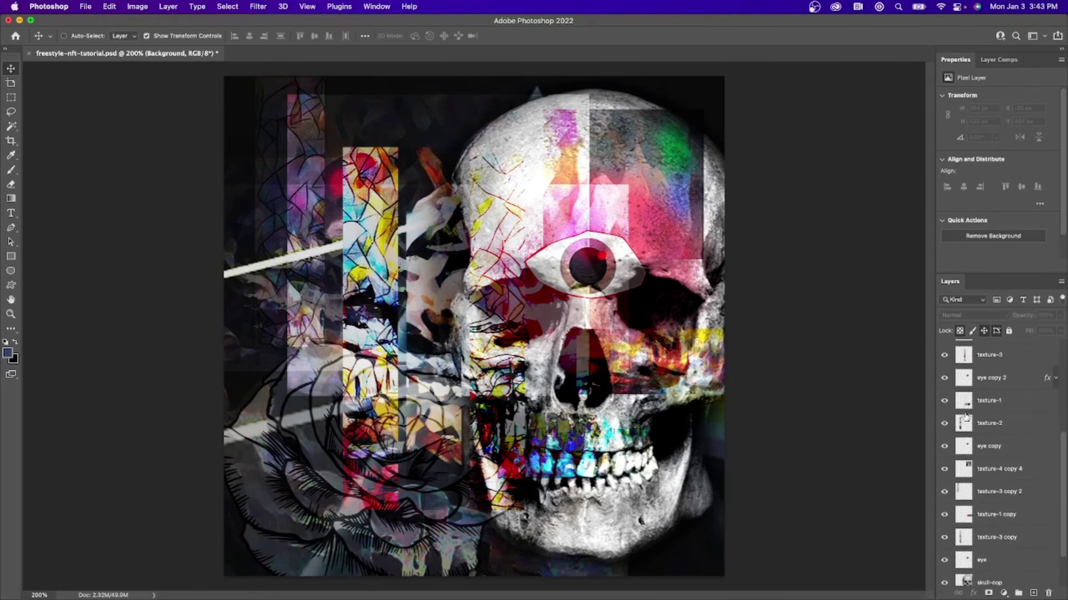
{"action": "scroll", "coordinate": [966, 416], "scroll_direction": "down", "scroll_amount": 2}
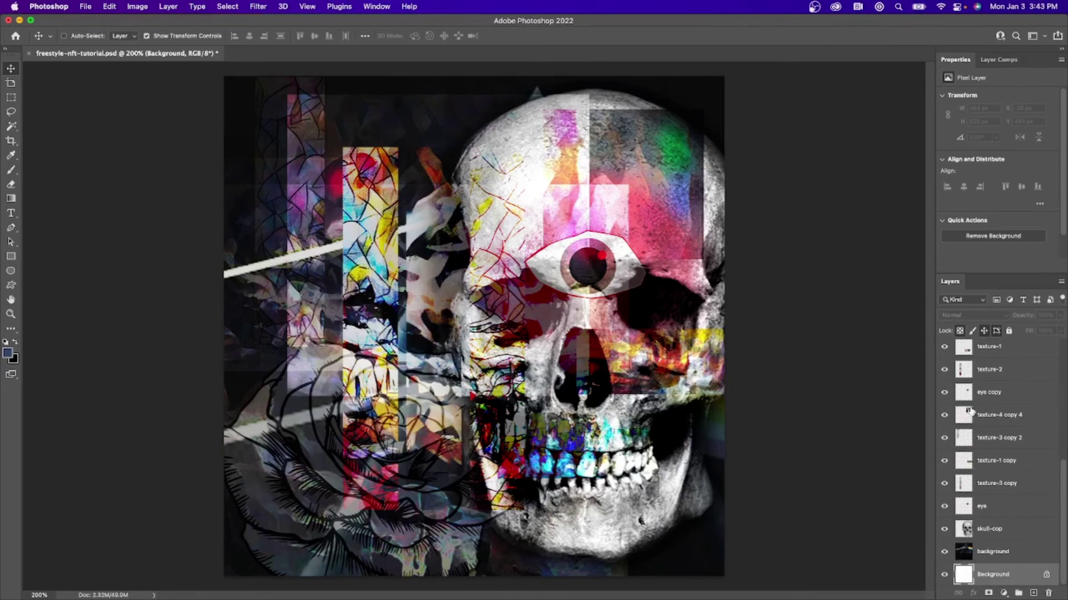